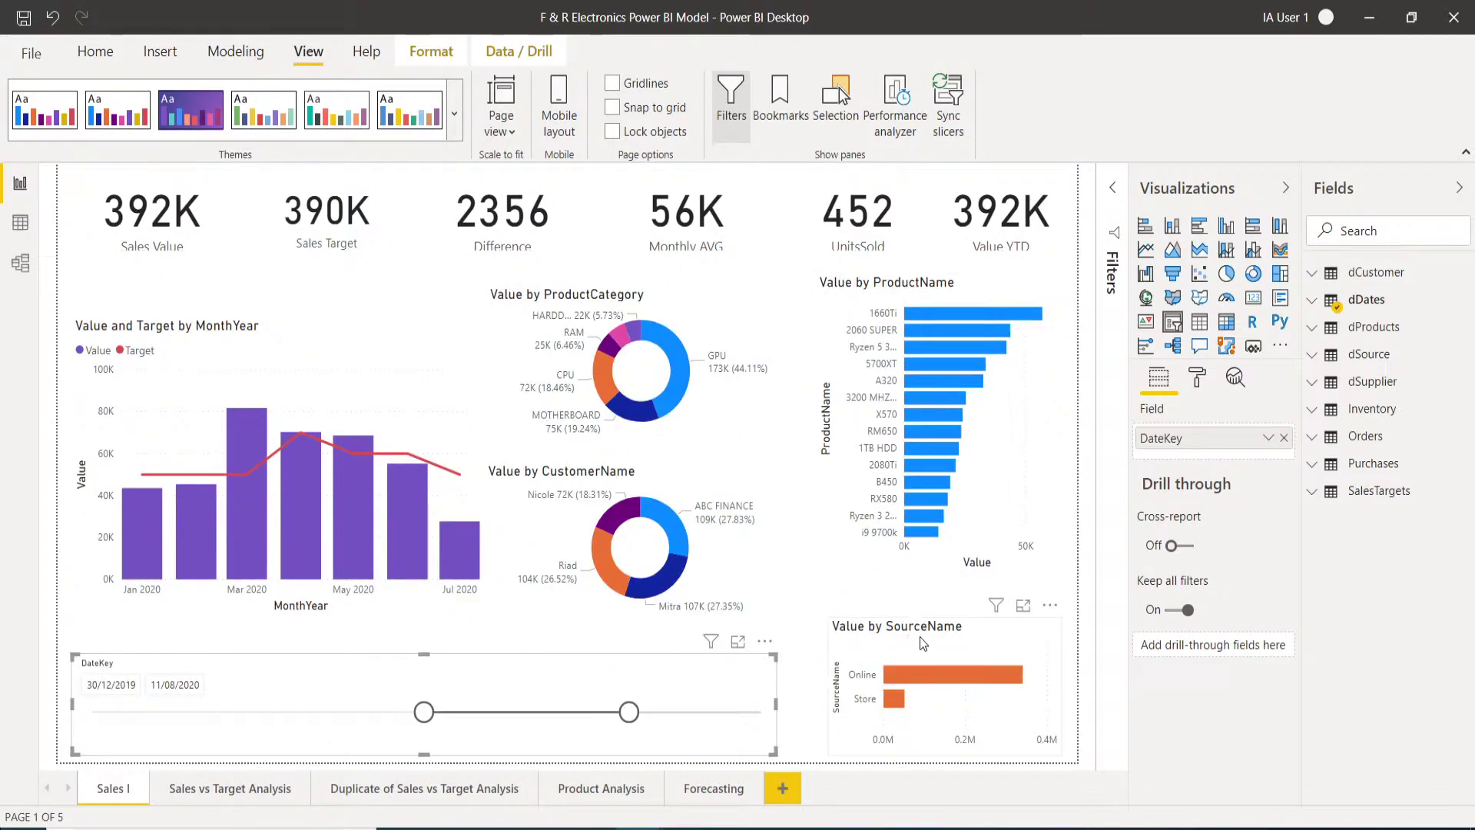
Step: Reduce the height of the Value by SourceName chart from its upper edge and widen it slightly toward the donut charts
click(923, 643)
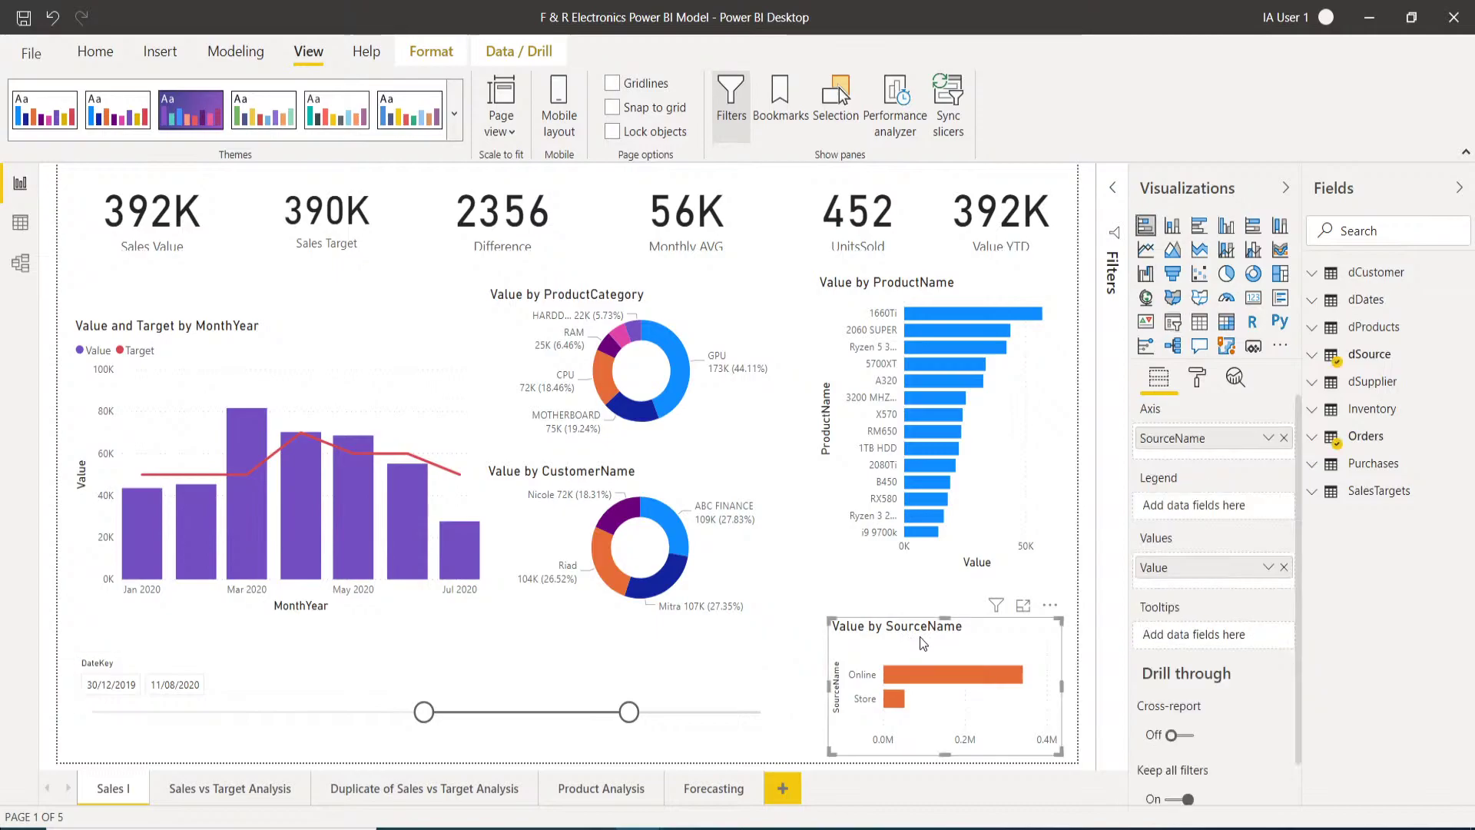
drag(948, 642, 937, 656)
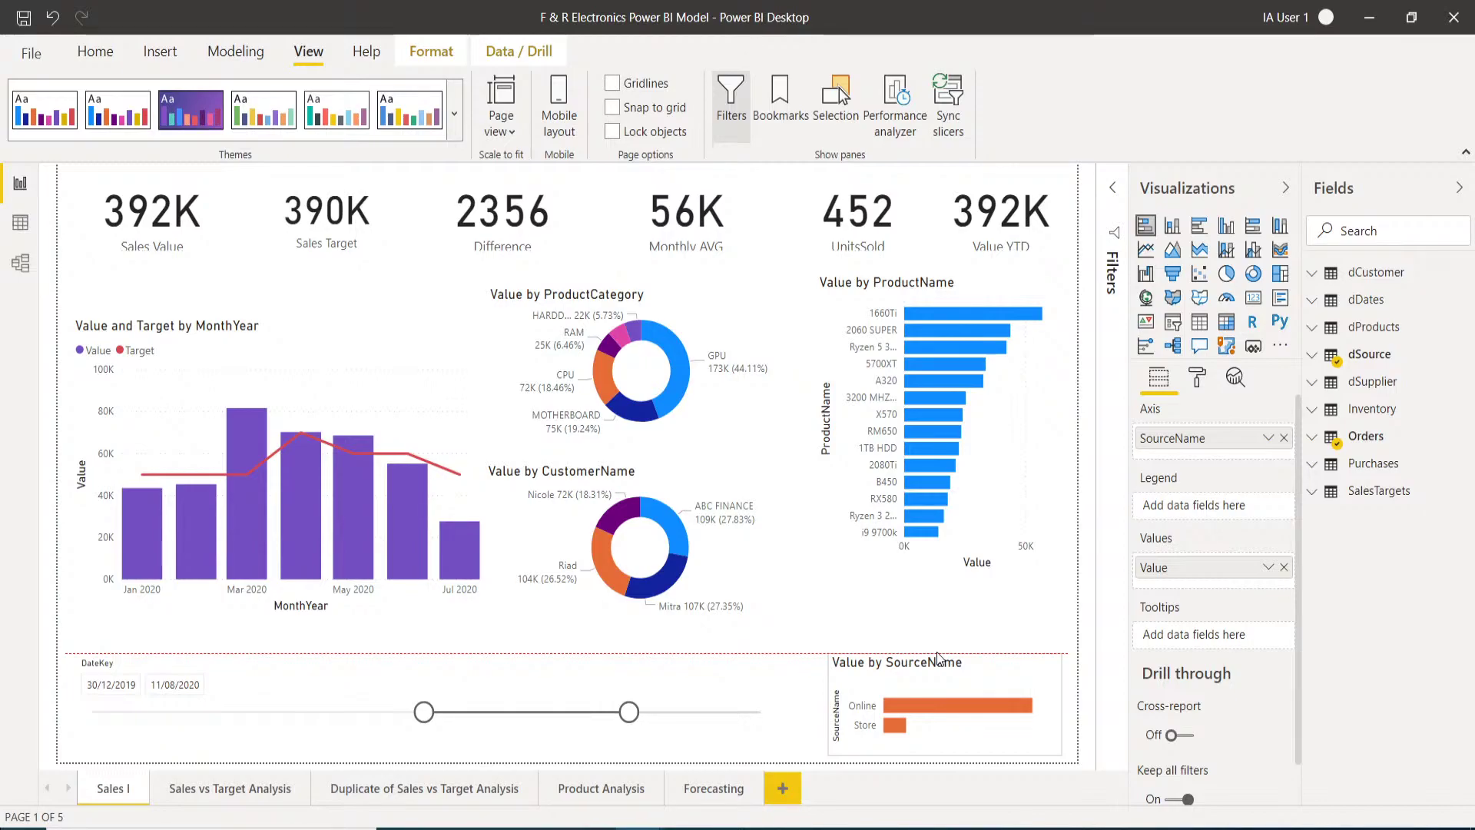
mouse_move(938, 656)
mouse_down()
mouse_move(936, 633)
mouse_move(935, 667)
mouse_up()
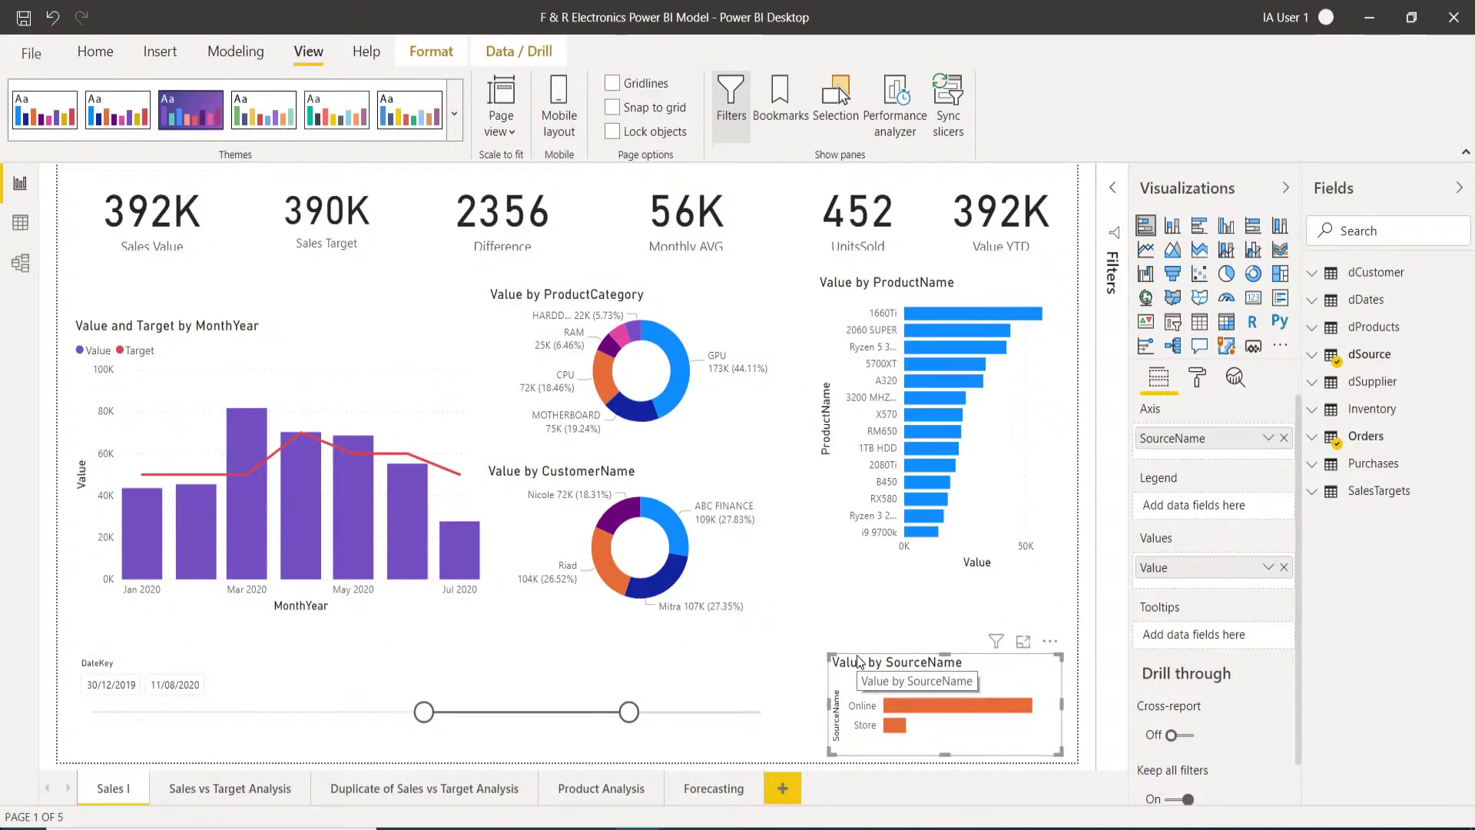
drag(832, 705, 817, 710)
Step: Narrow the CustomerName and ProductCategory donut charts from their left edges and move the CustomerName donut slightly lower
drag(487, 542, 543, 542)
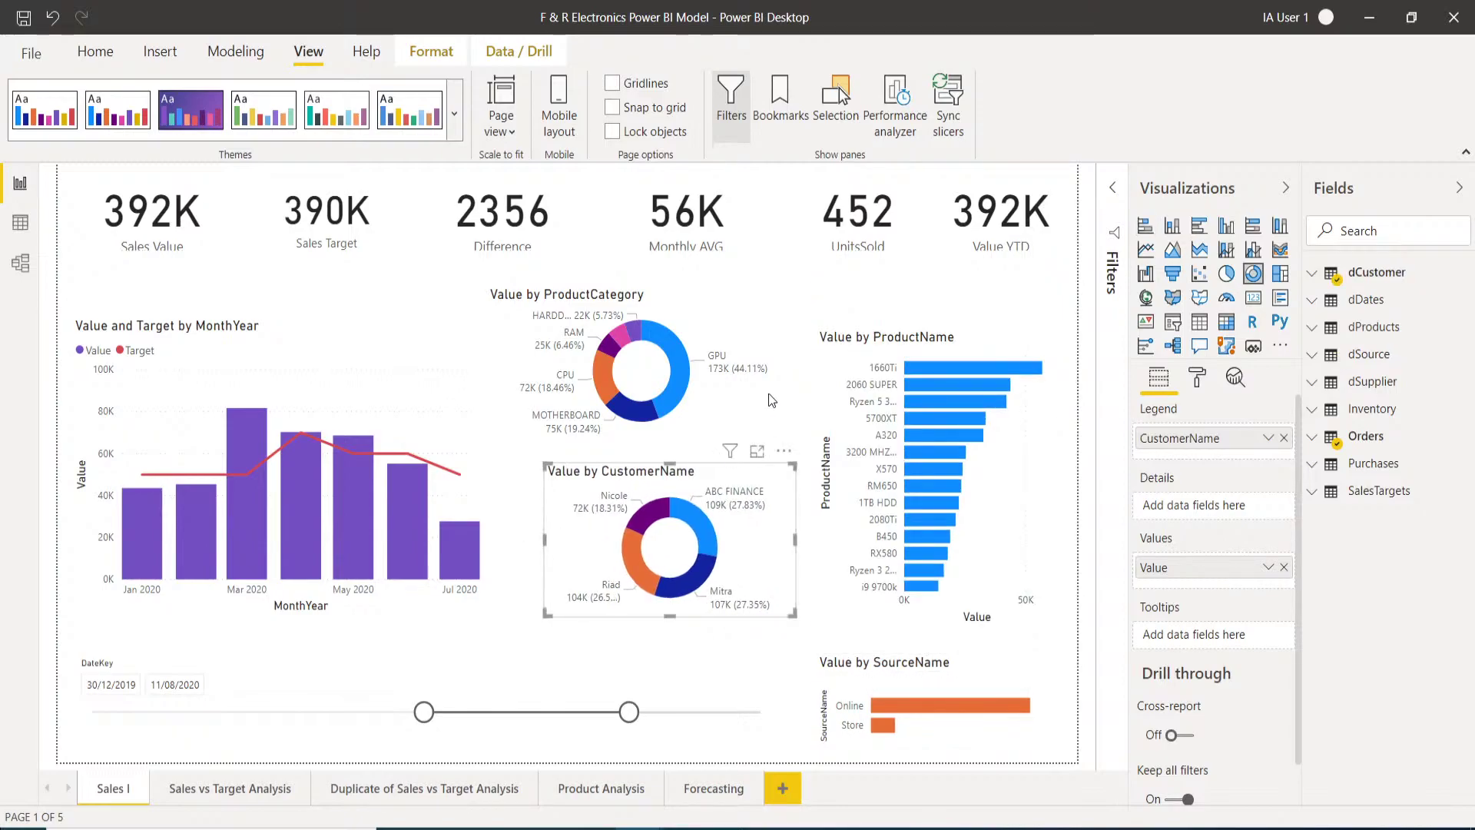
click(761, 400)
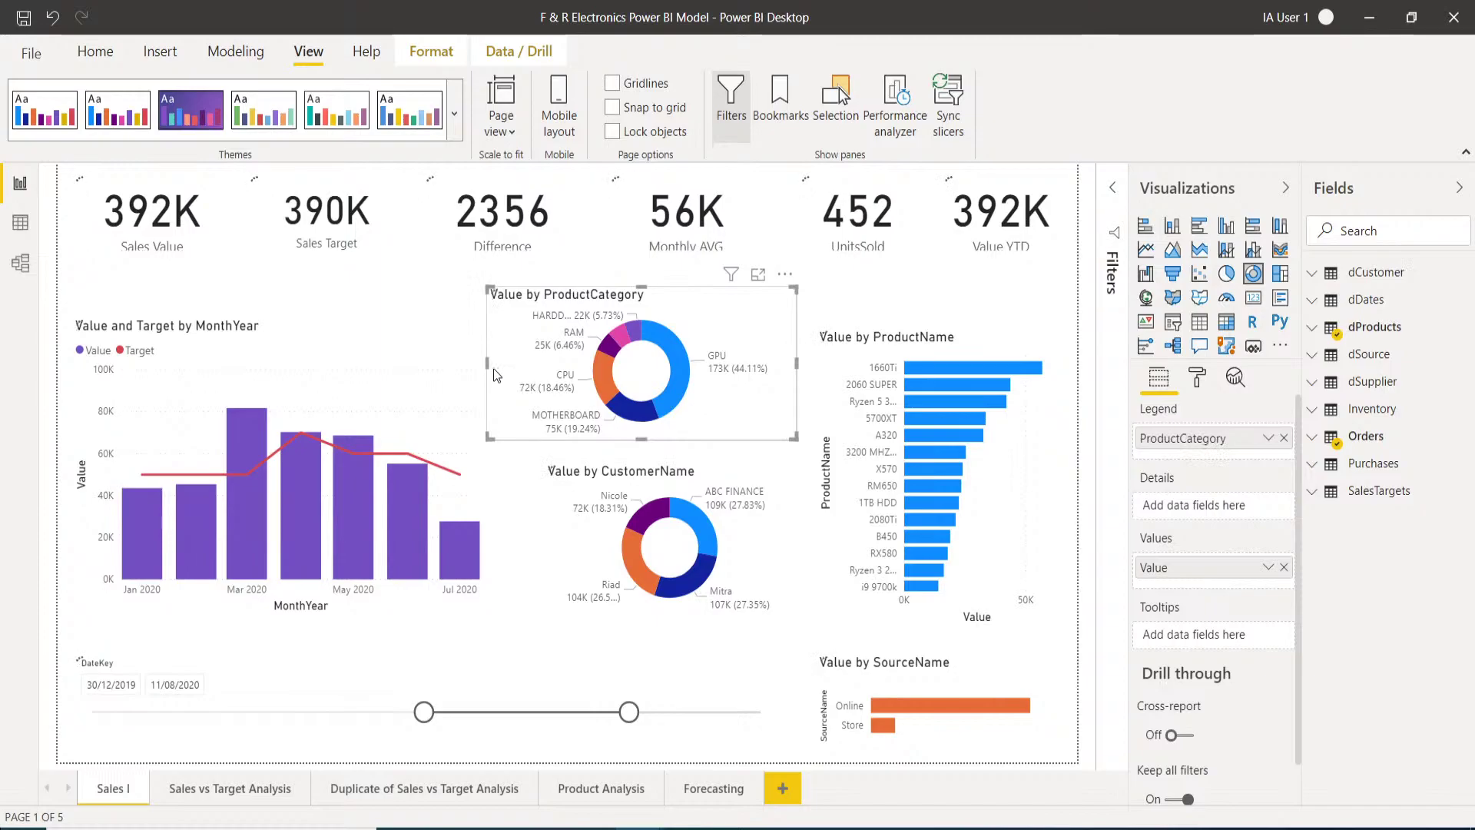
drag(487, 364, 549, 368)
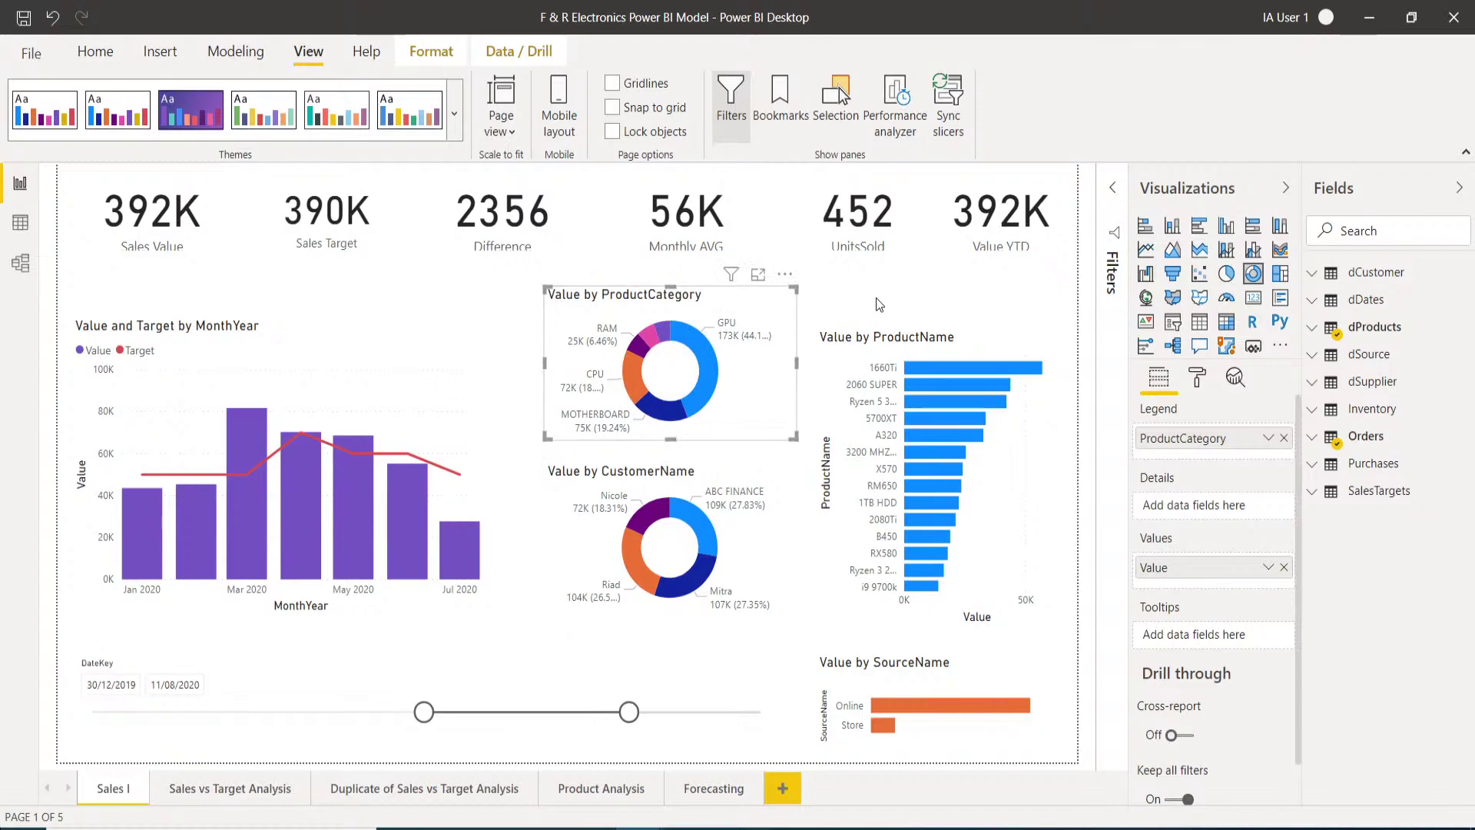
drag(766, 559, 765, 580)
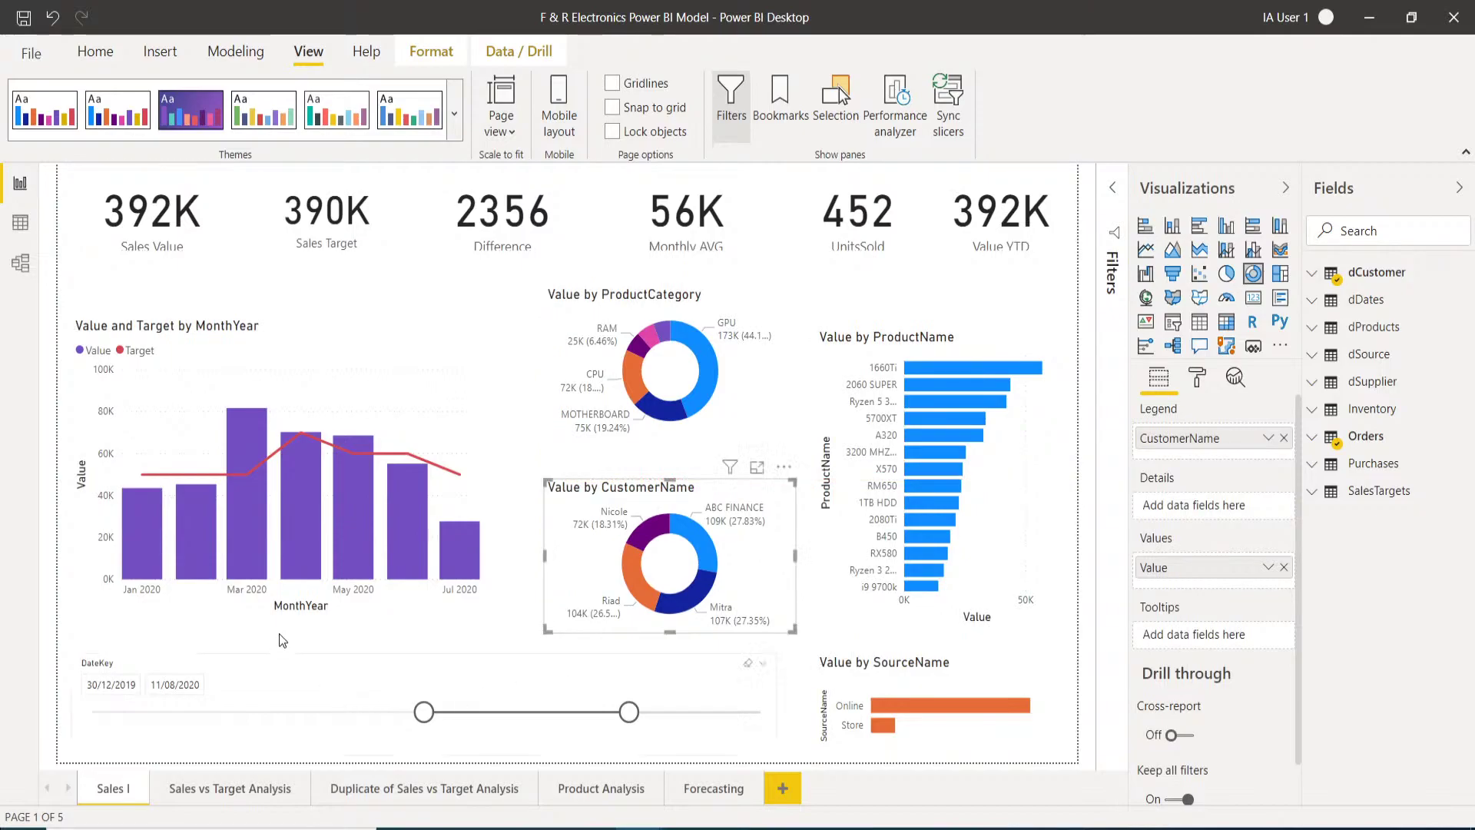
click(513, 399)
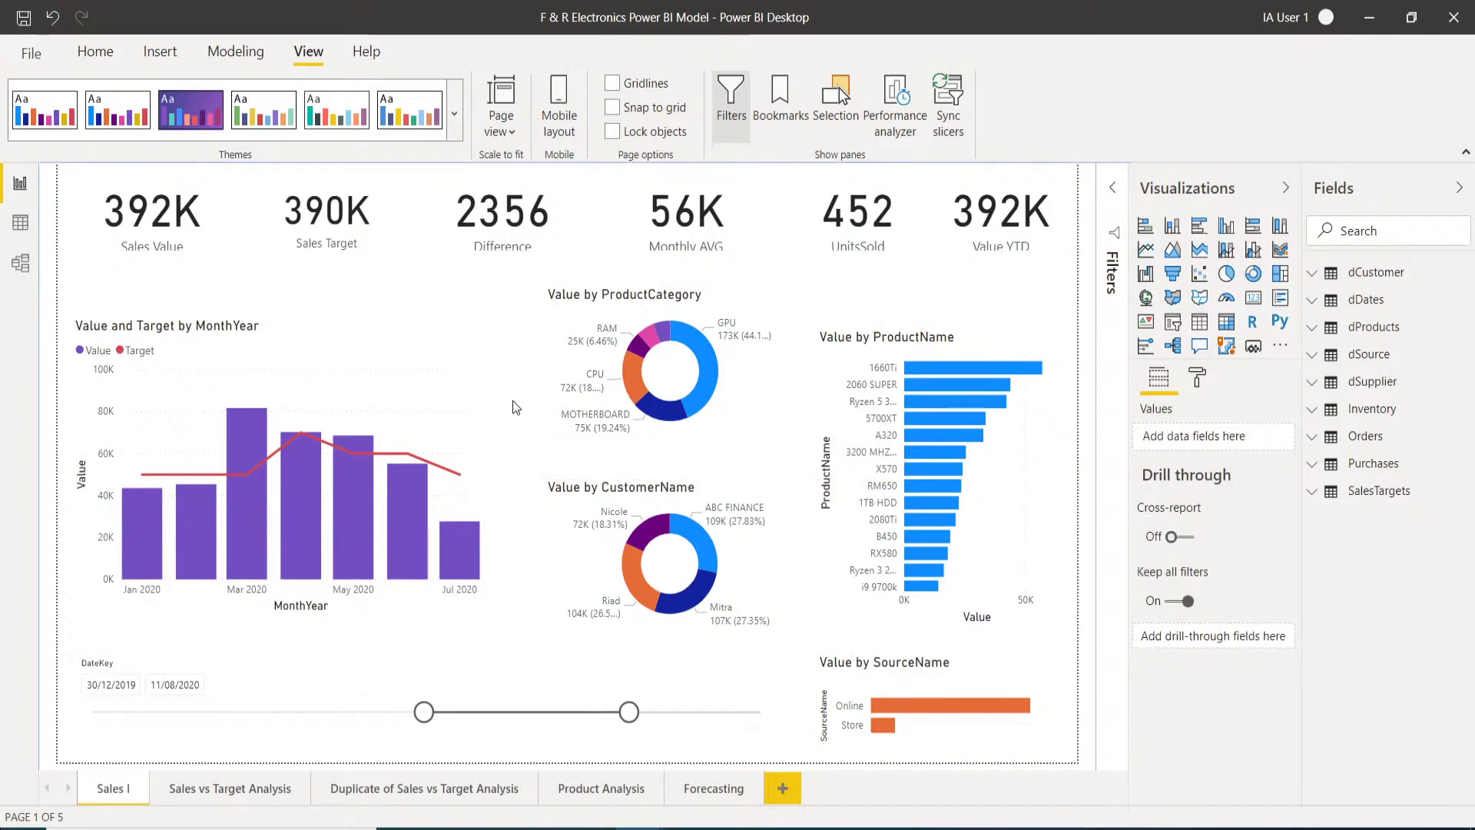
Step: Move the Value and Target by MonthYear chart closer to the donuts and widen it back to the page's left margin
click(487, 467)
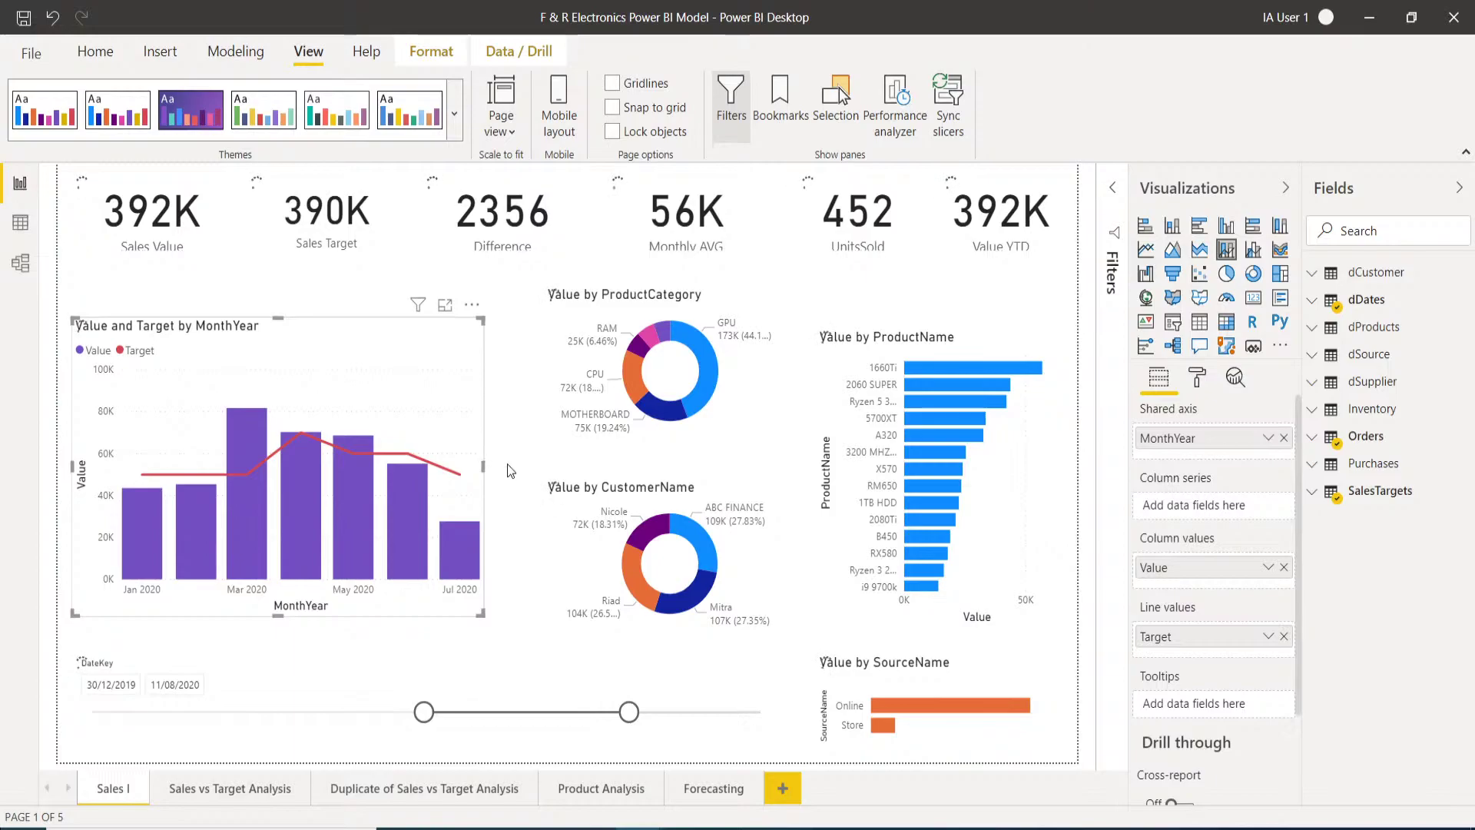
drag(510, 467, 521, 472)
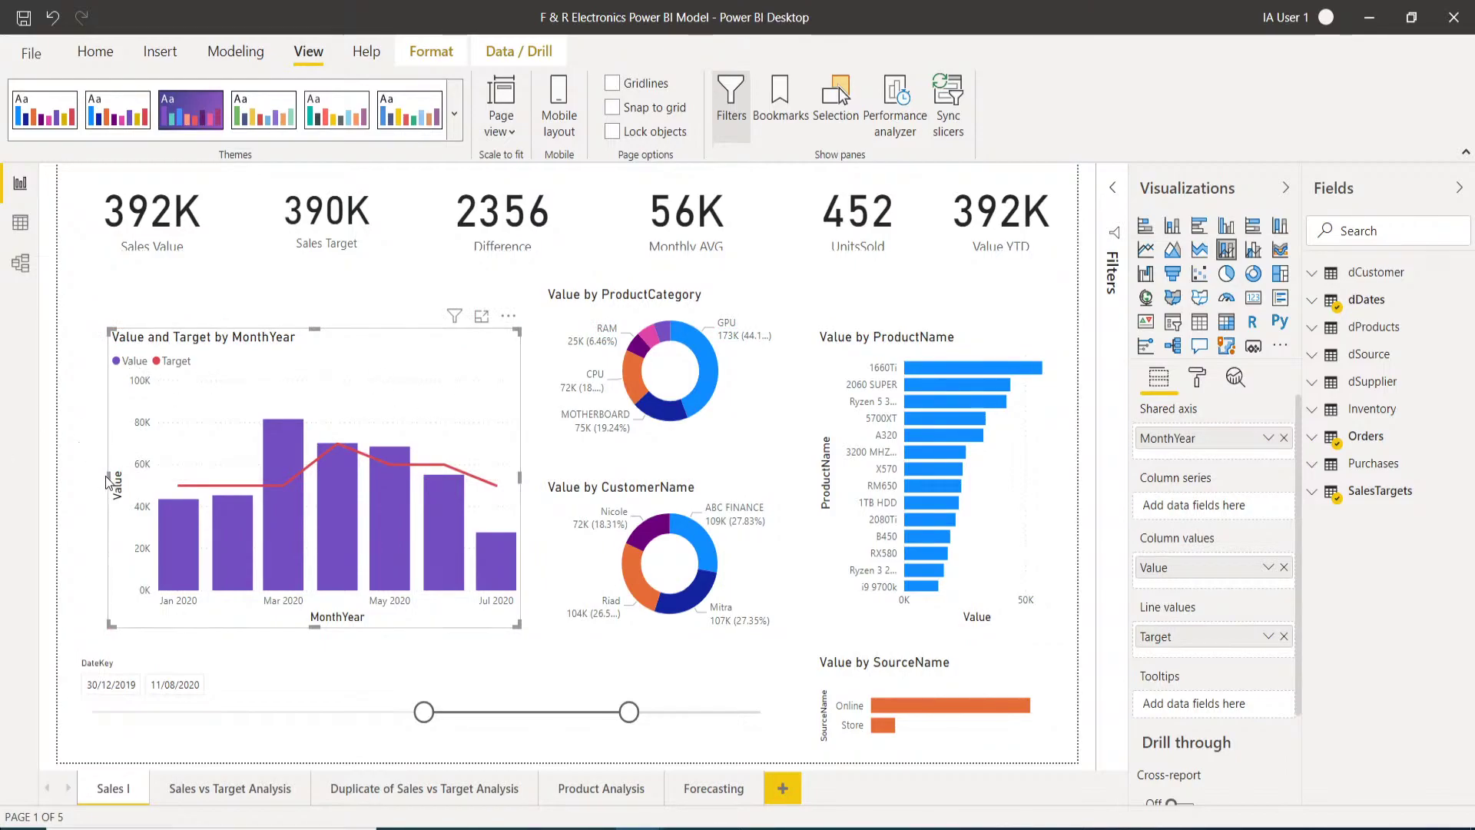
drag(108, 481, 67, 482)
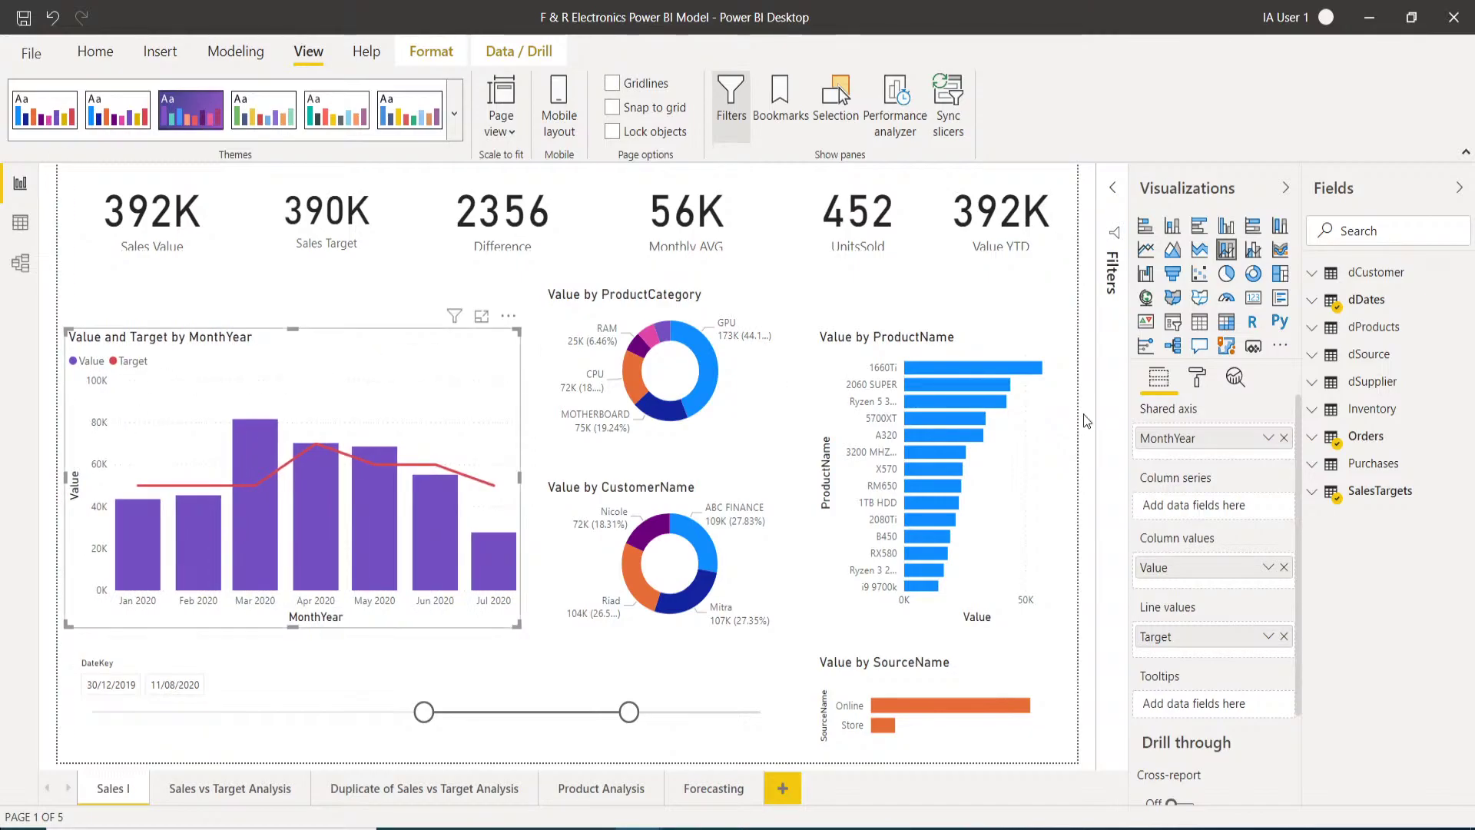
Step: Review the general position and size settings of the Value and Target by MonthYear chart
click(1198, 380)
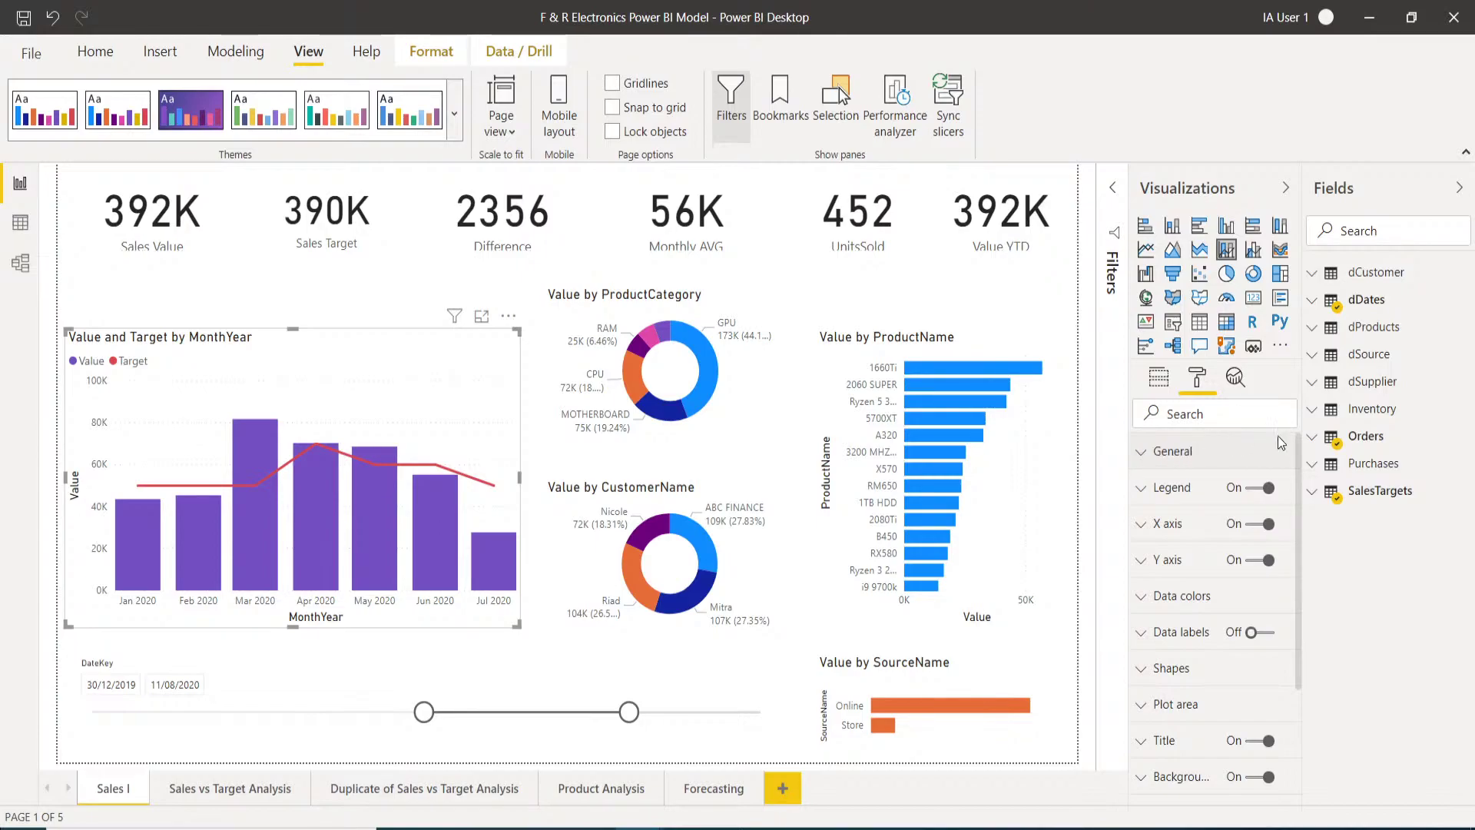
click(1158, 453)
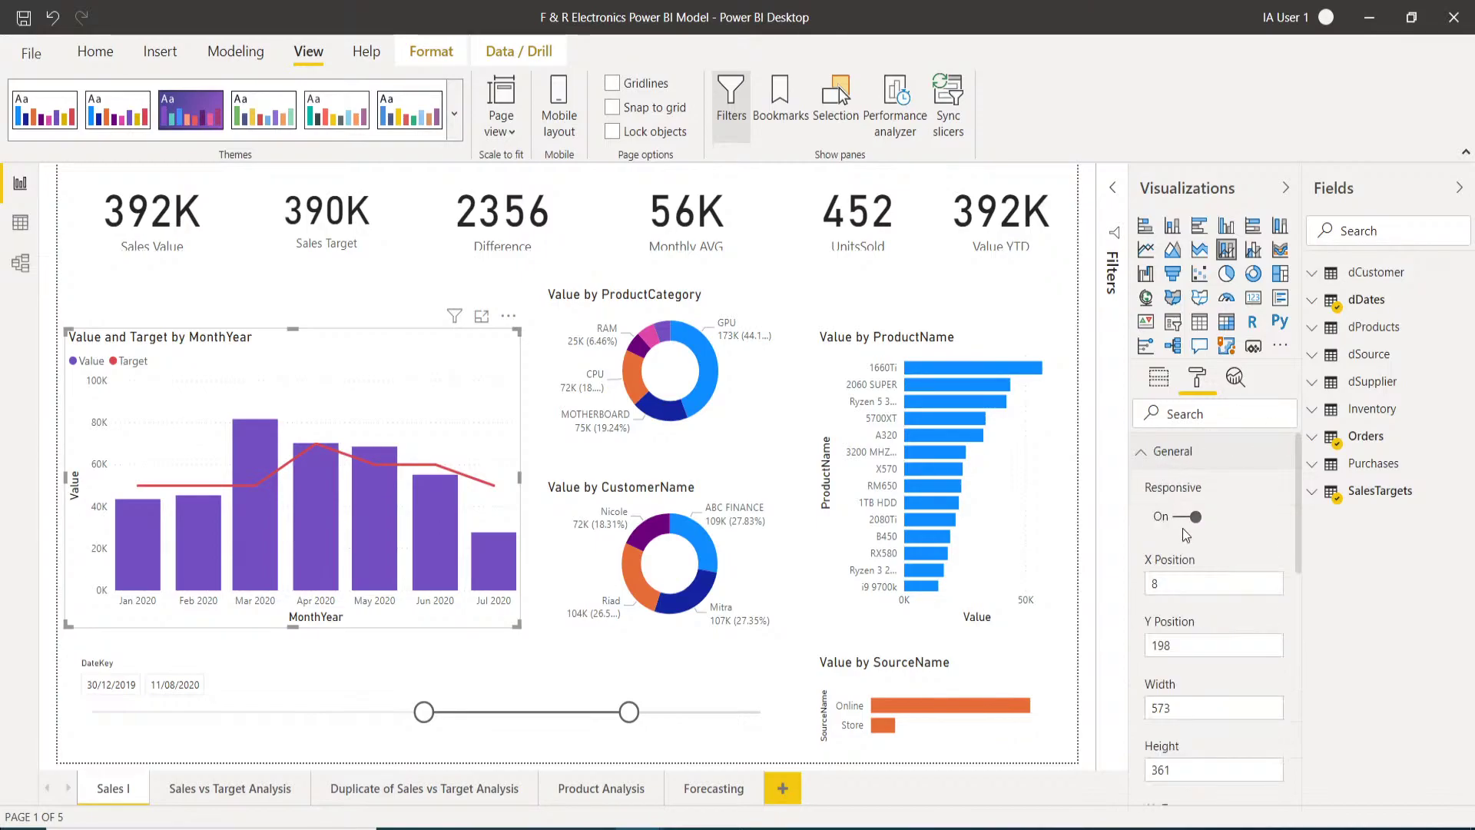
scroll(1191, 536, down, 2)
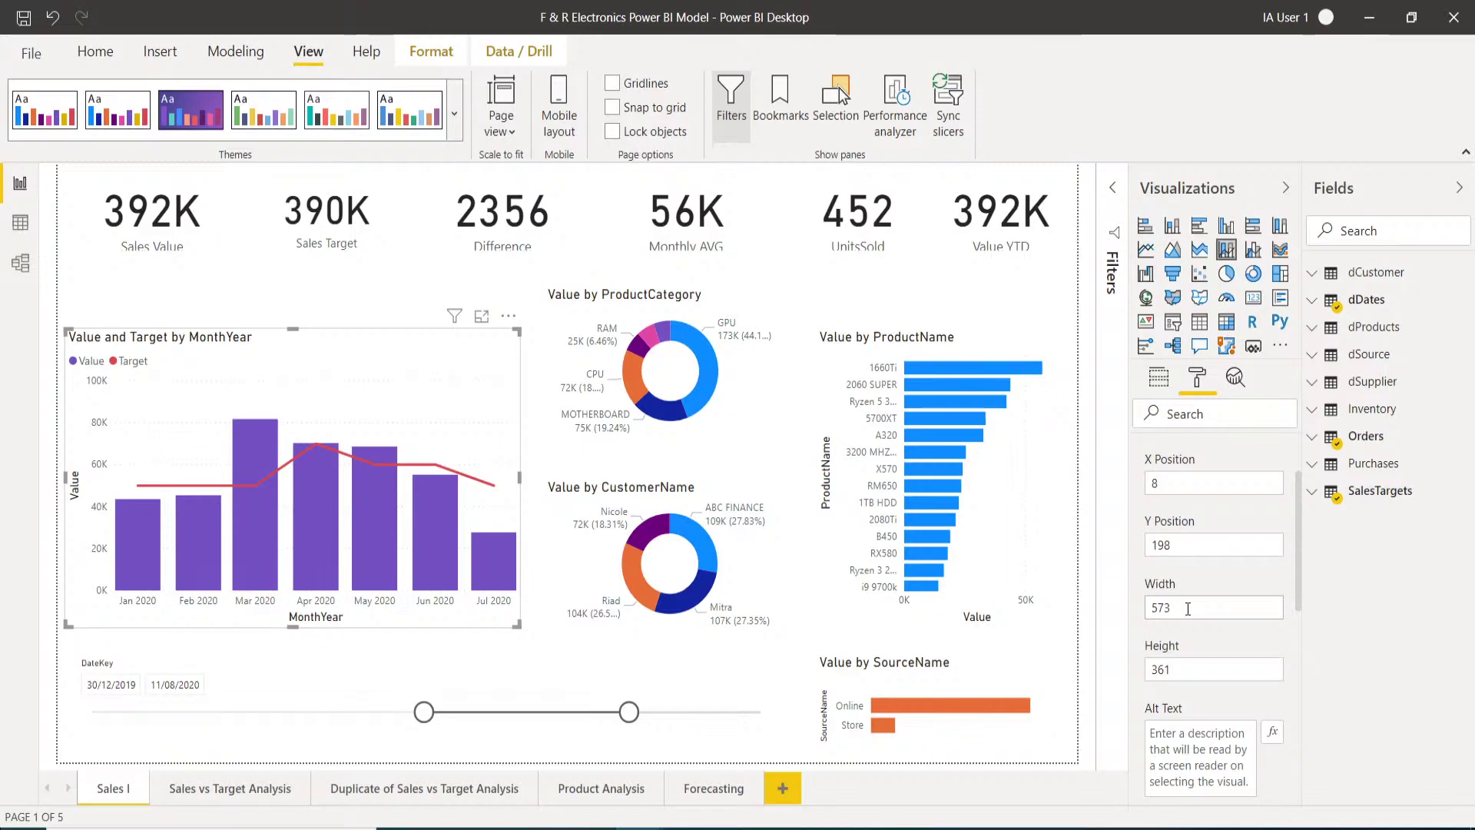
click(1161, 384)
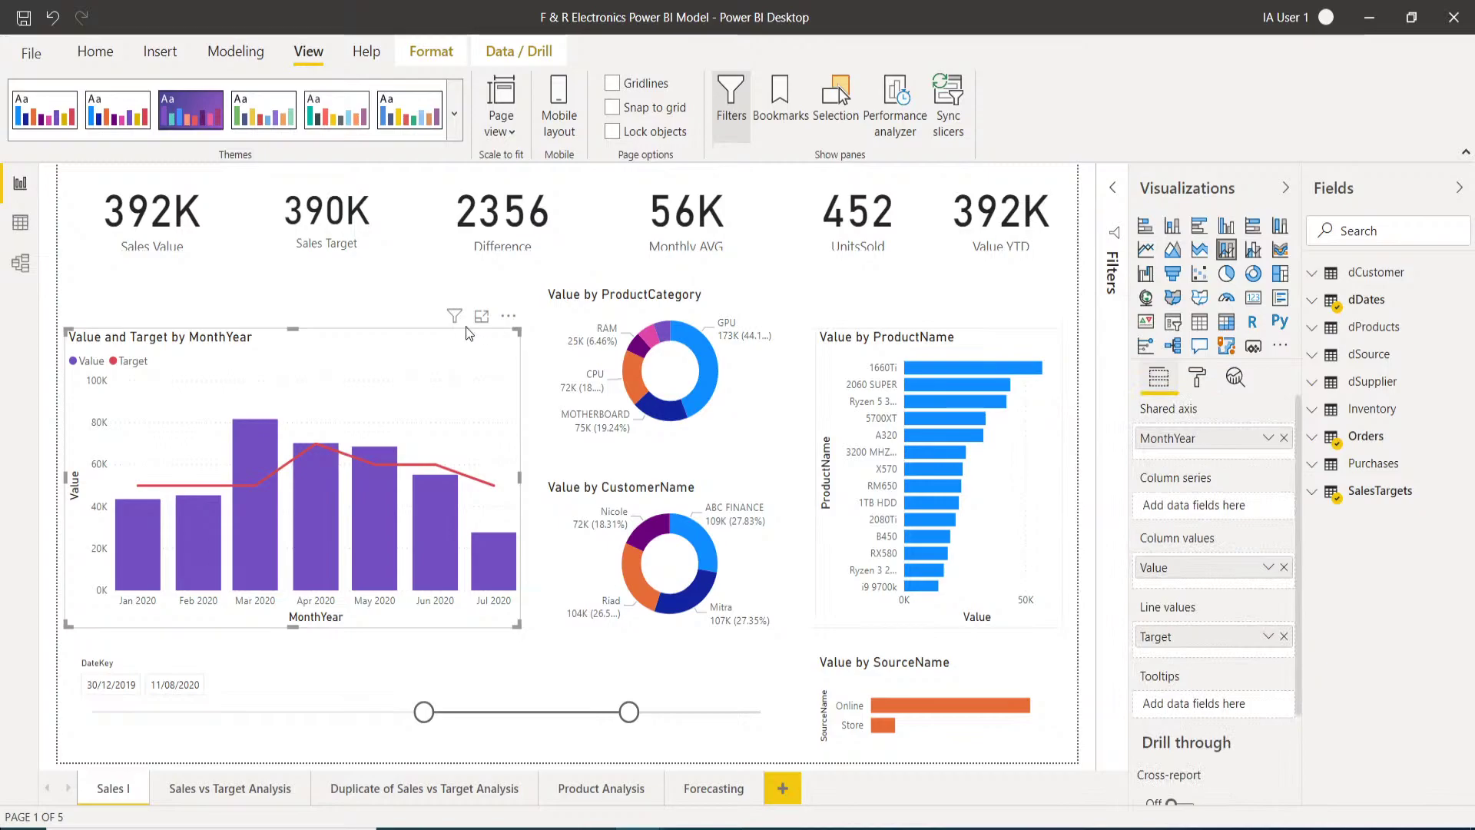
Step: Shorten the Value and Target by MonthYear chart slightly from its upper edge
click(528, 397)
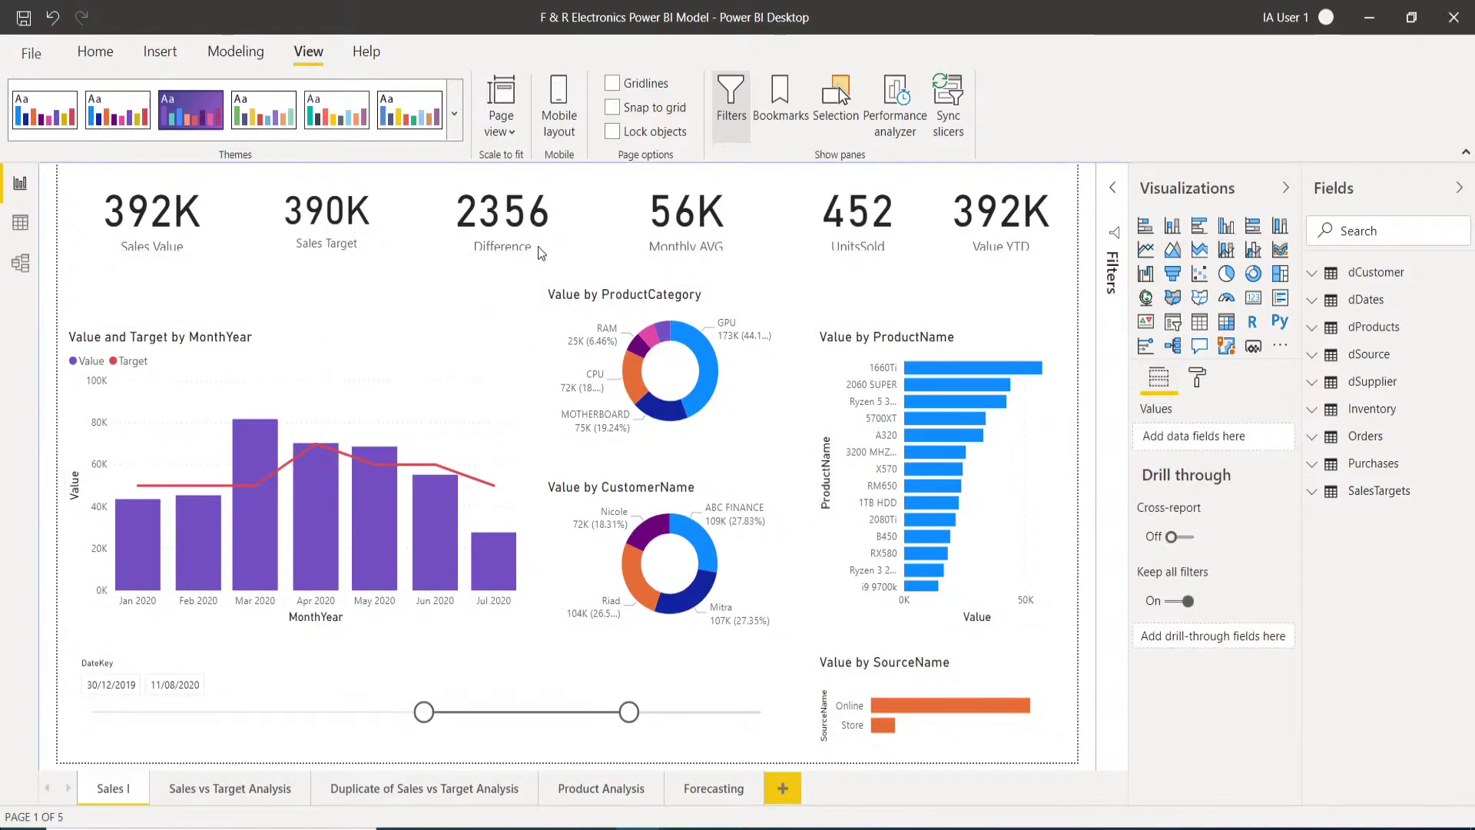
click(306, 330)
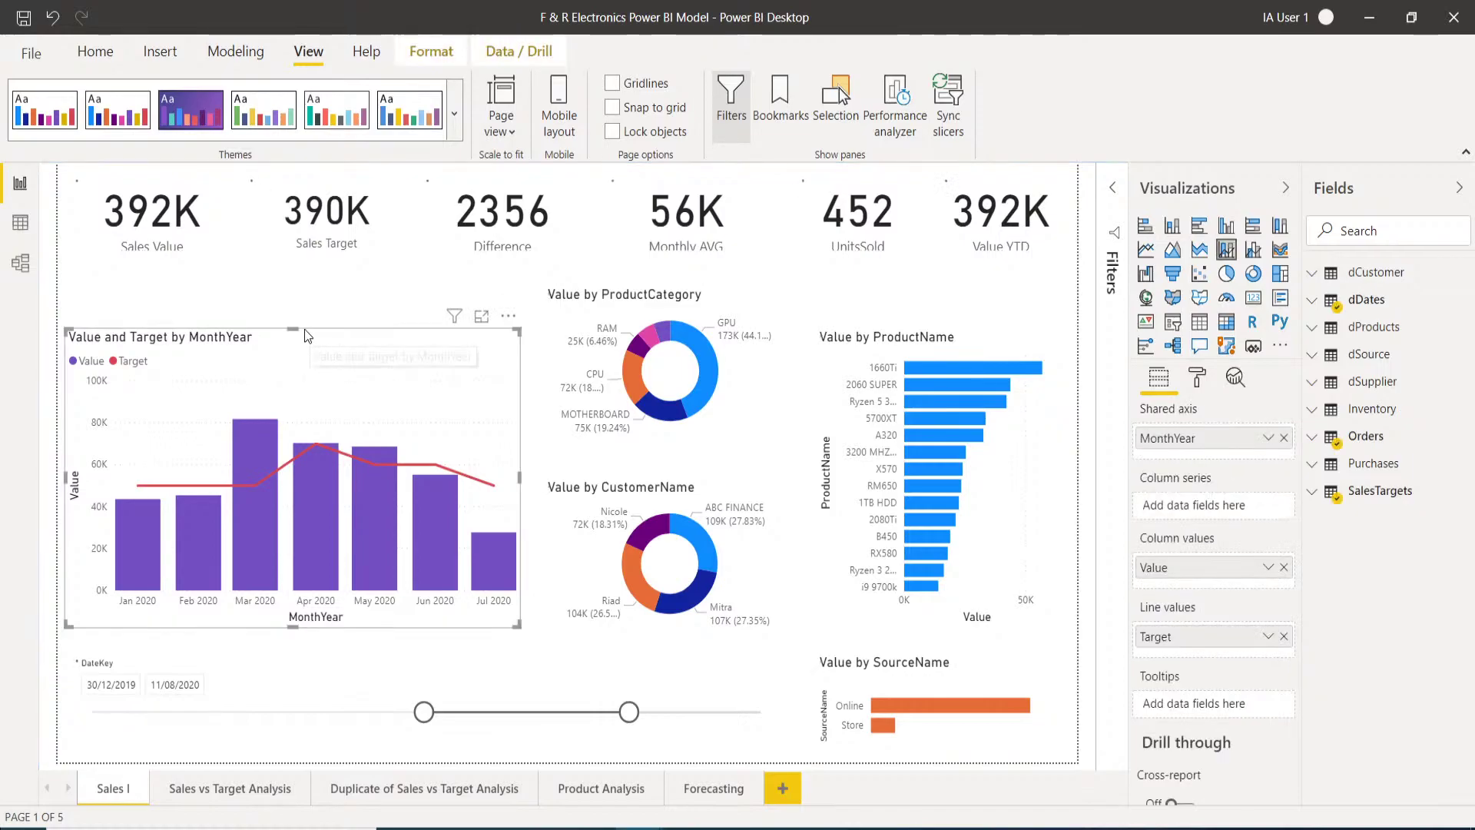
drag(292, 325, 293, 347)
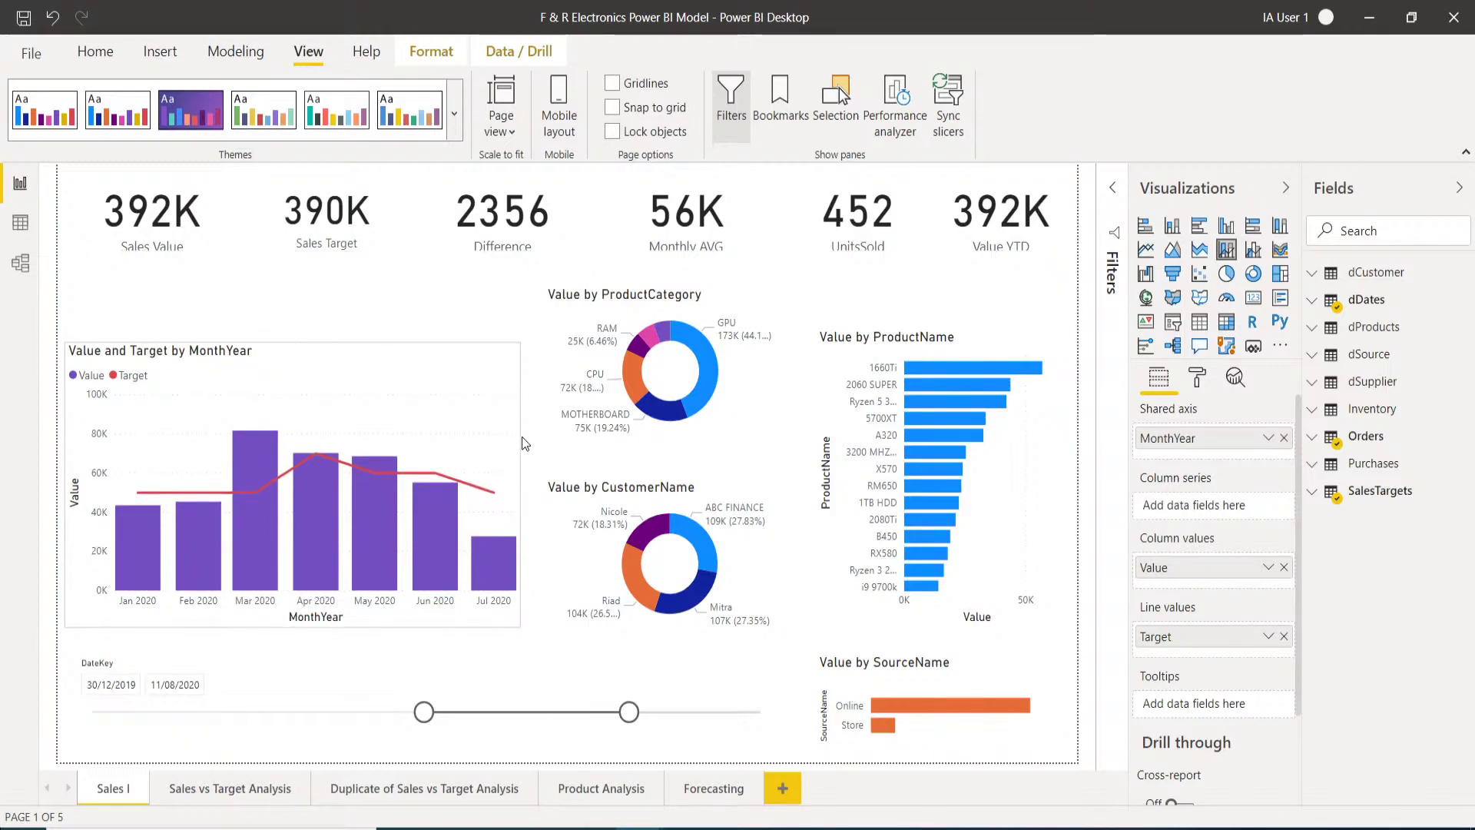
Step: Bring the row of KPI cards down to just above the charts, leaving out the Value YTD card
click(763, 560)
key(ctrl+z)
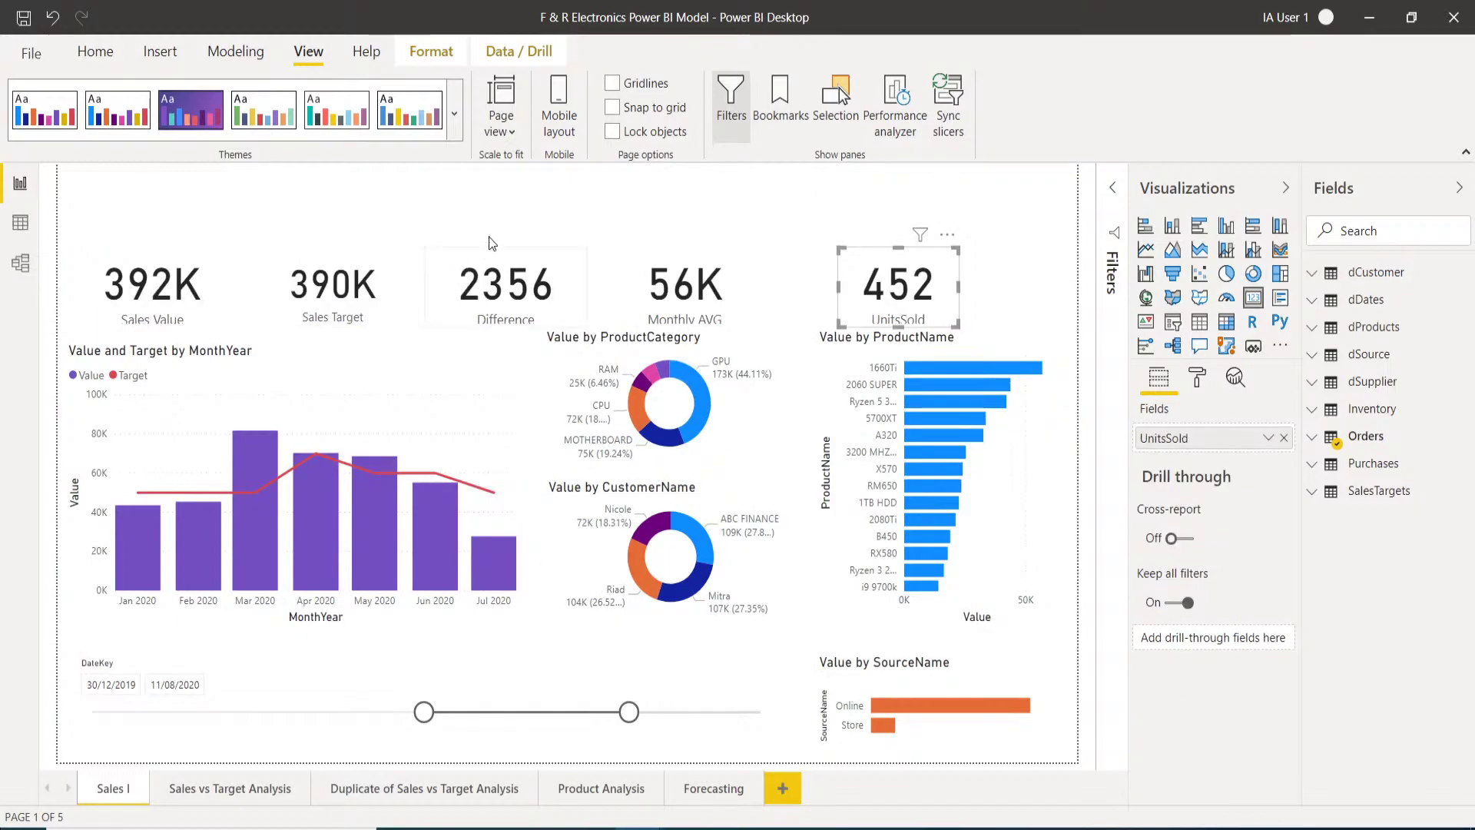
click(548, 200)
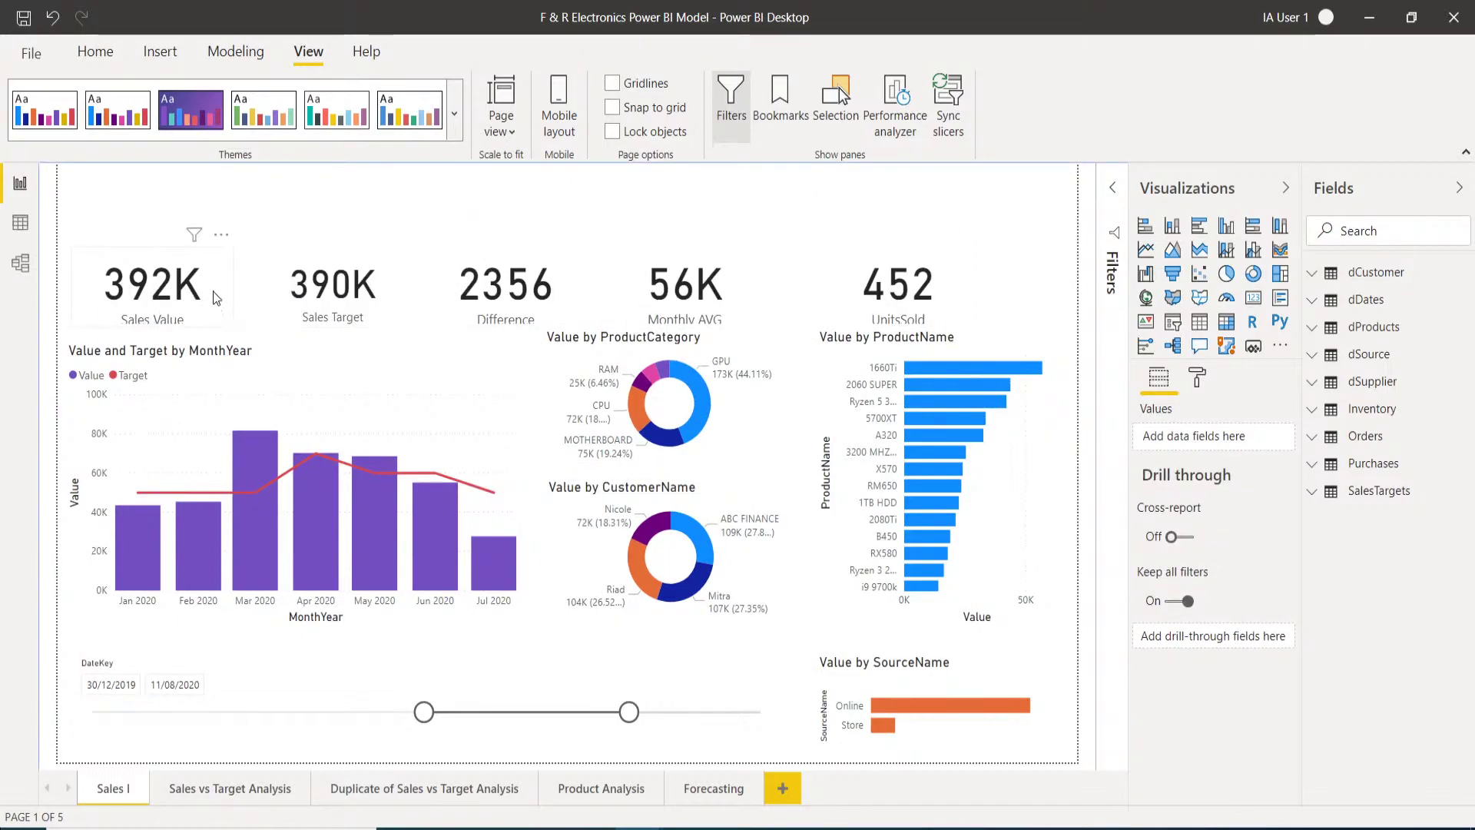
Step: Set the data label text size of the Sales Value card to 30 pt
click(146, 284)
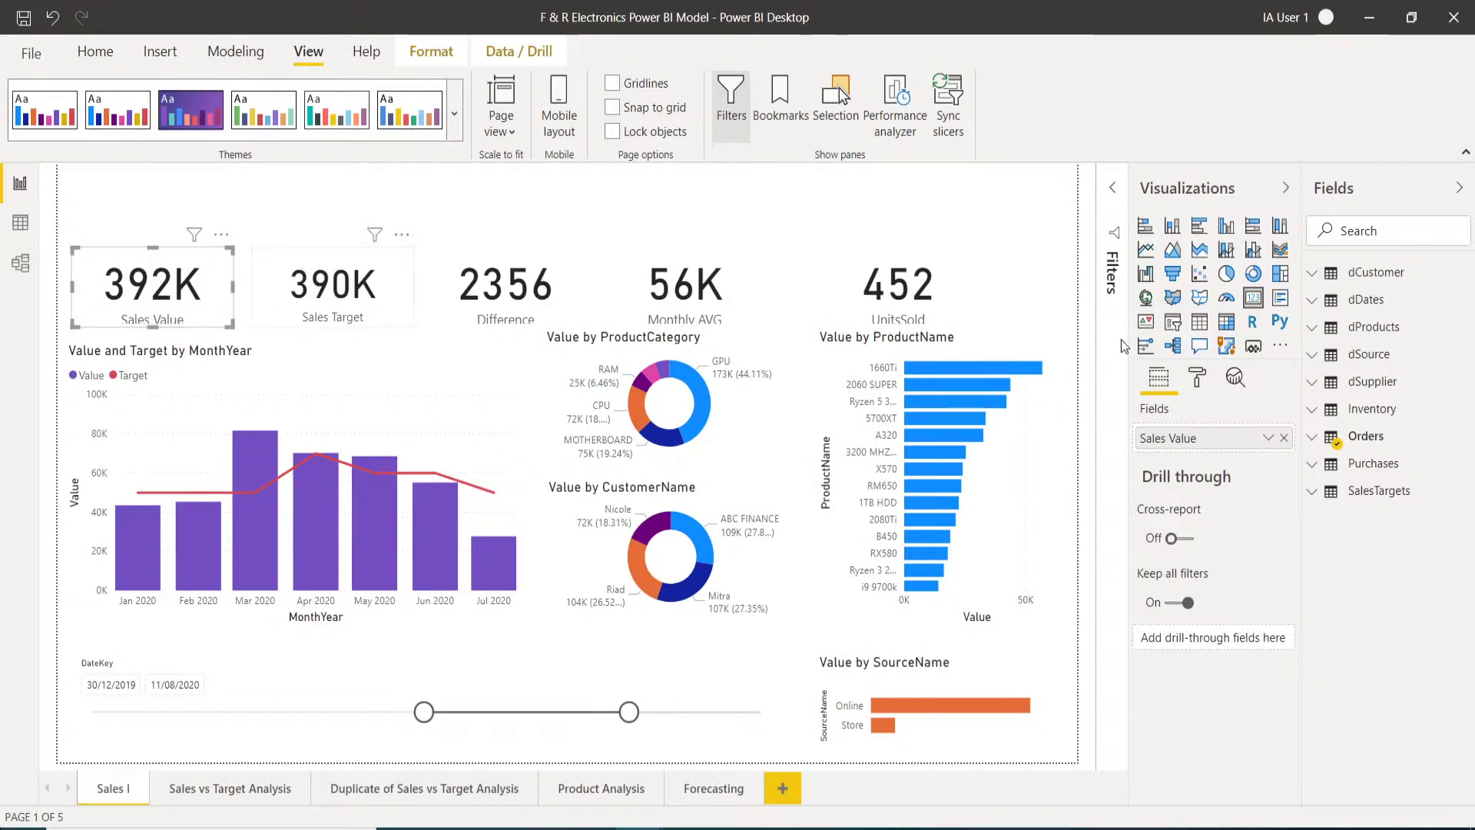
click(1198, 378)
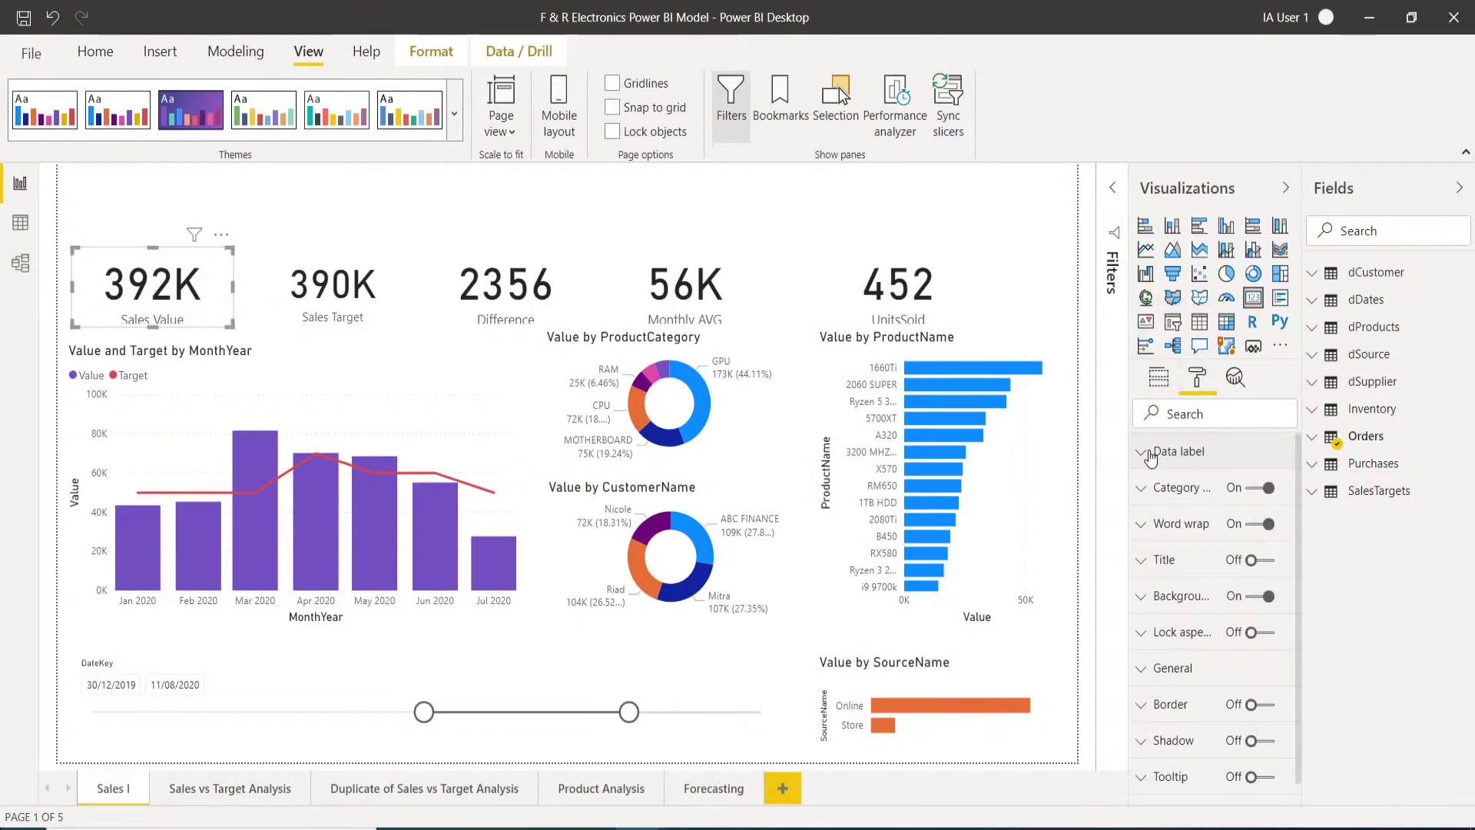
click(1150, 453)
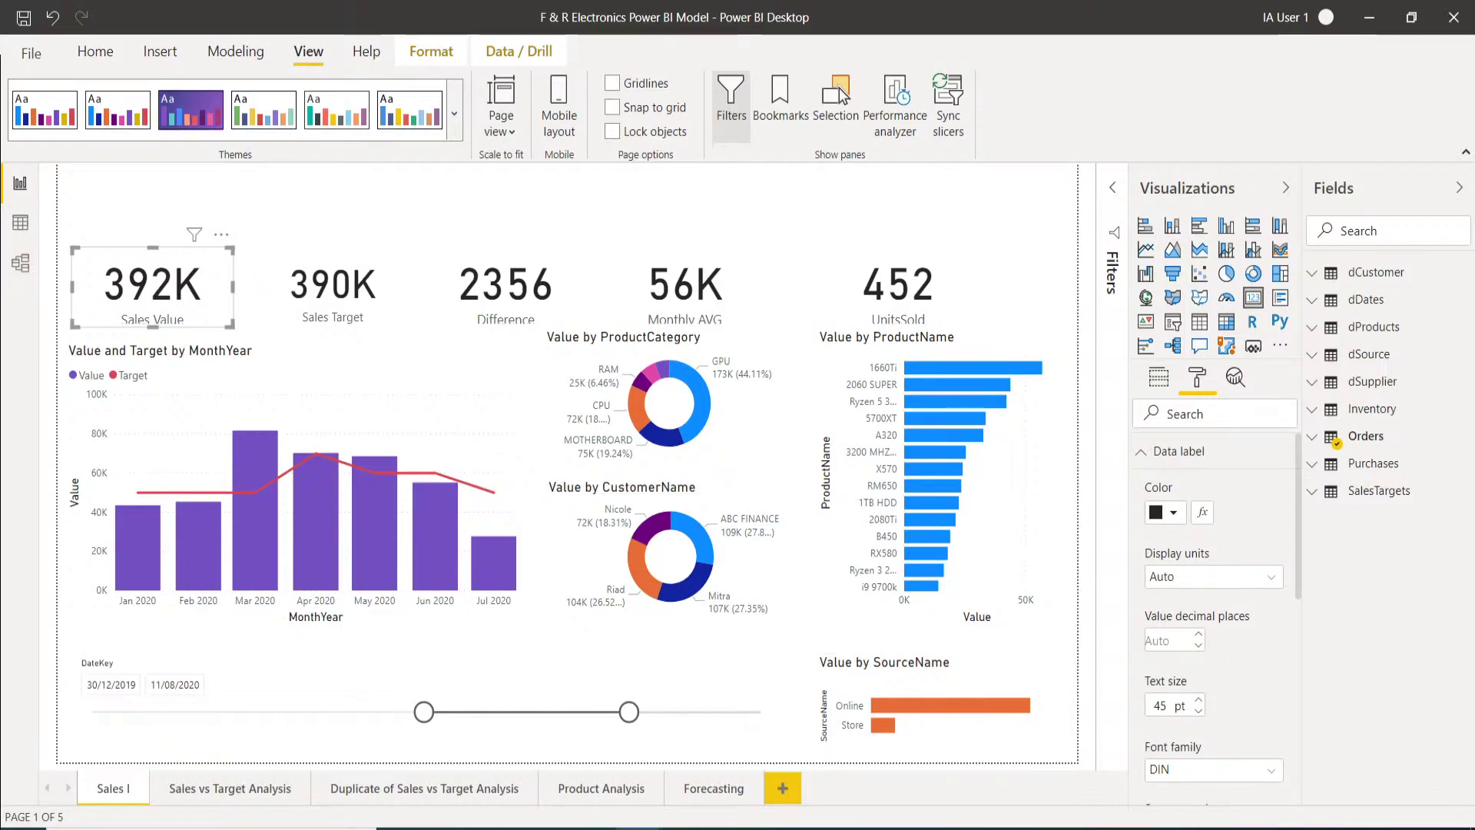
double_click(1157, 704)
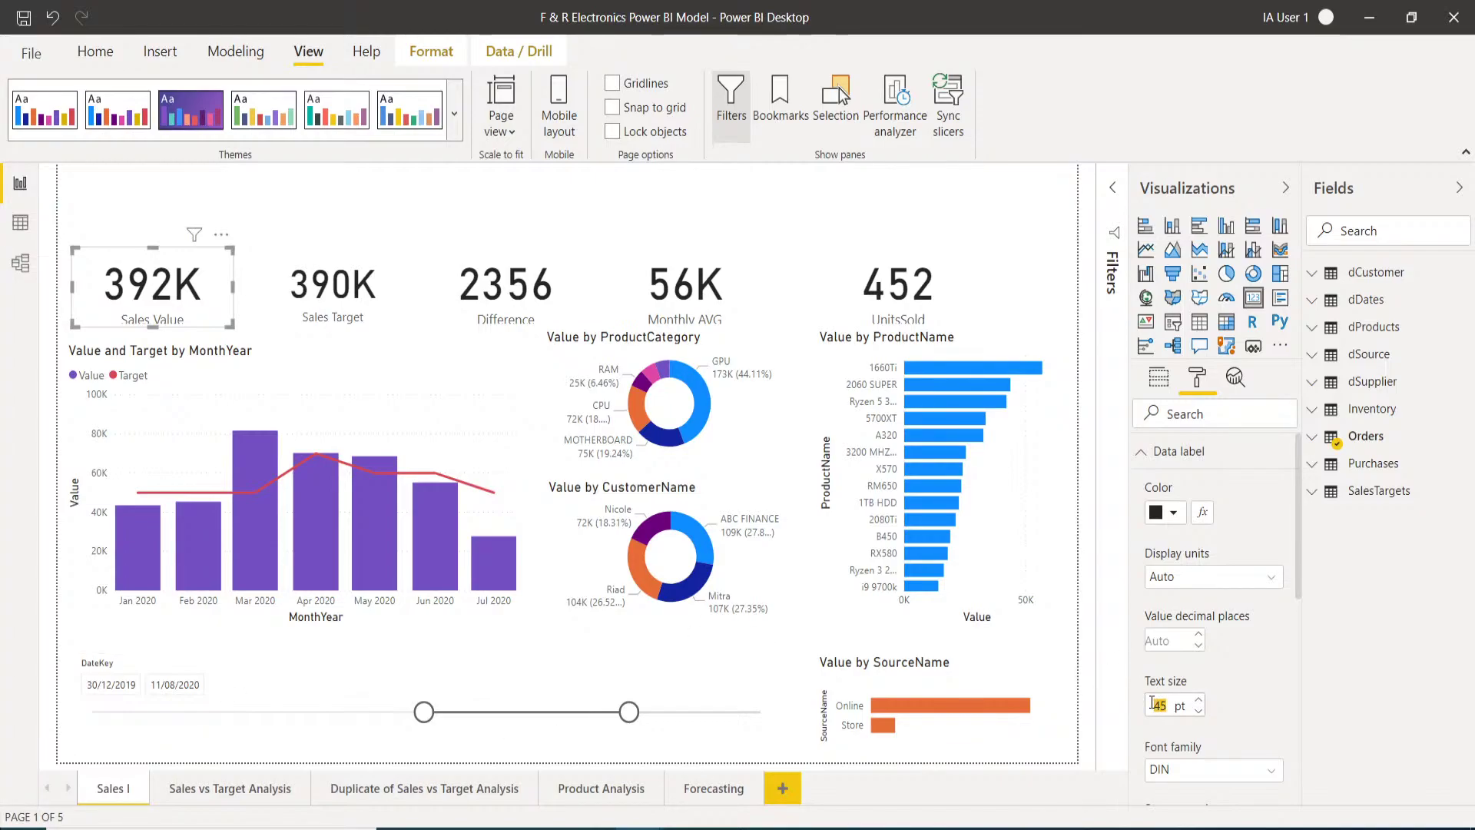
text(30)
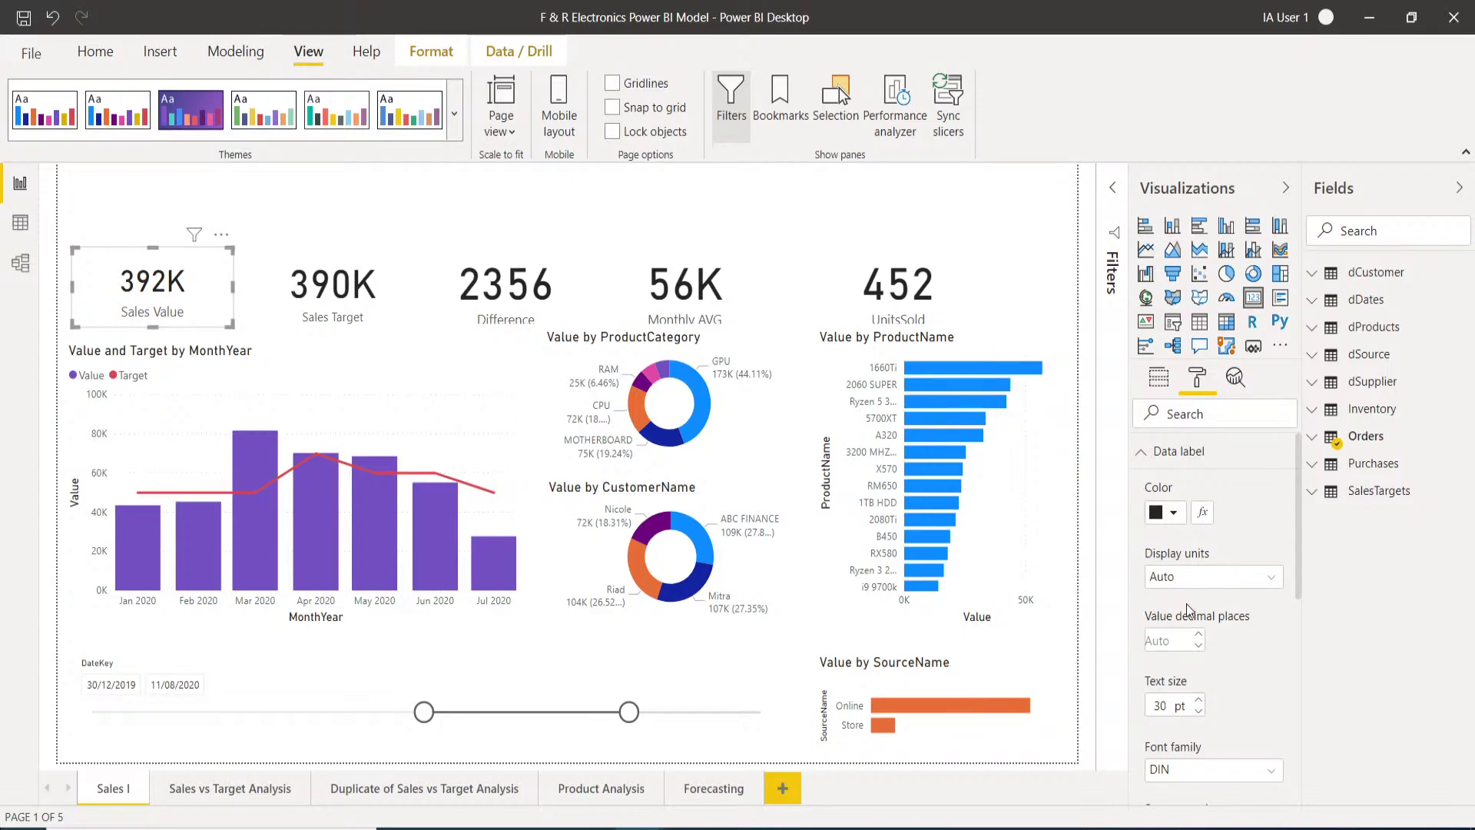
click(1218, 770)
click(1298, 731)
Step: Try 2 and 4 value decimal places on the Sales Value card's data label, settling on 0
click(1173, 640)
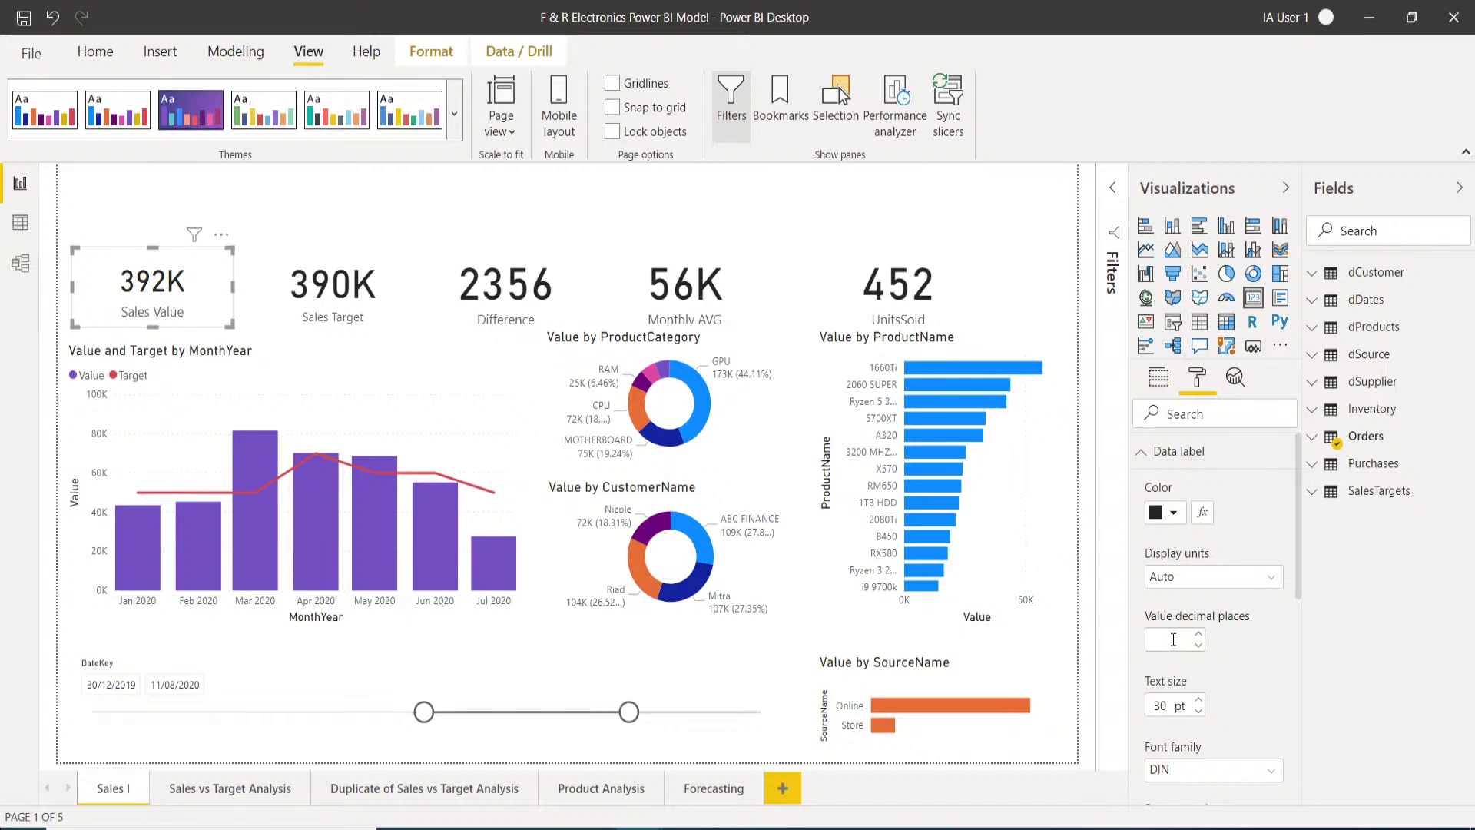
text(2)
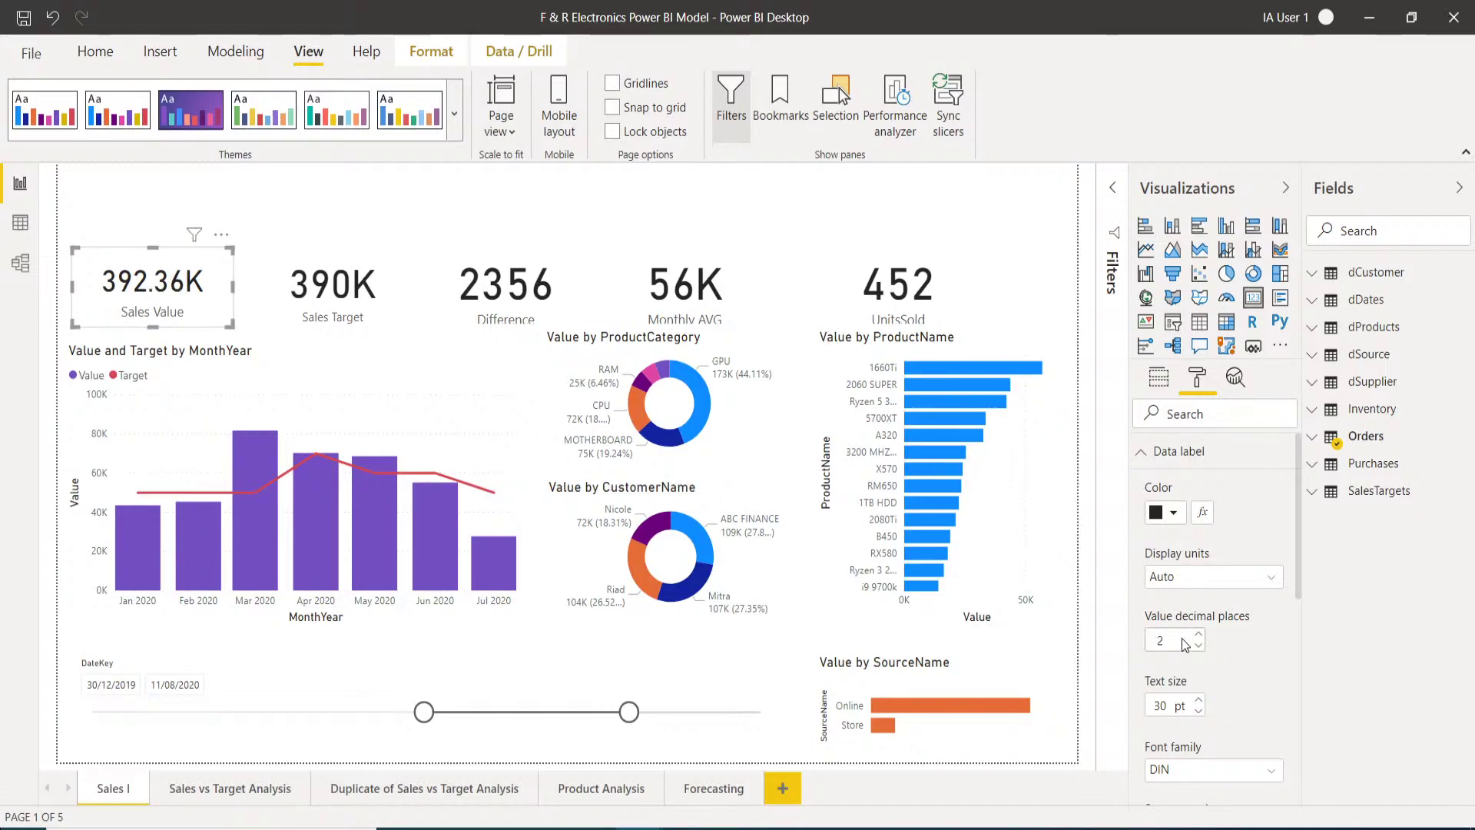
drag(1171, 640, 1141, 646)
text(4)
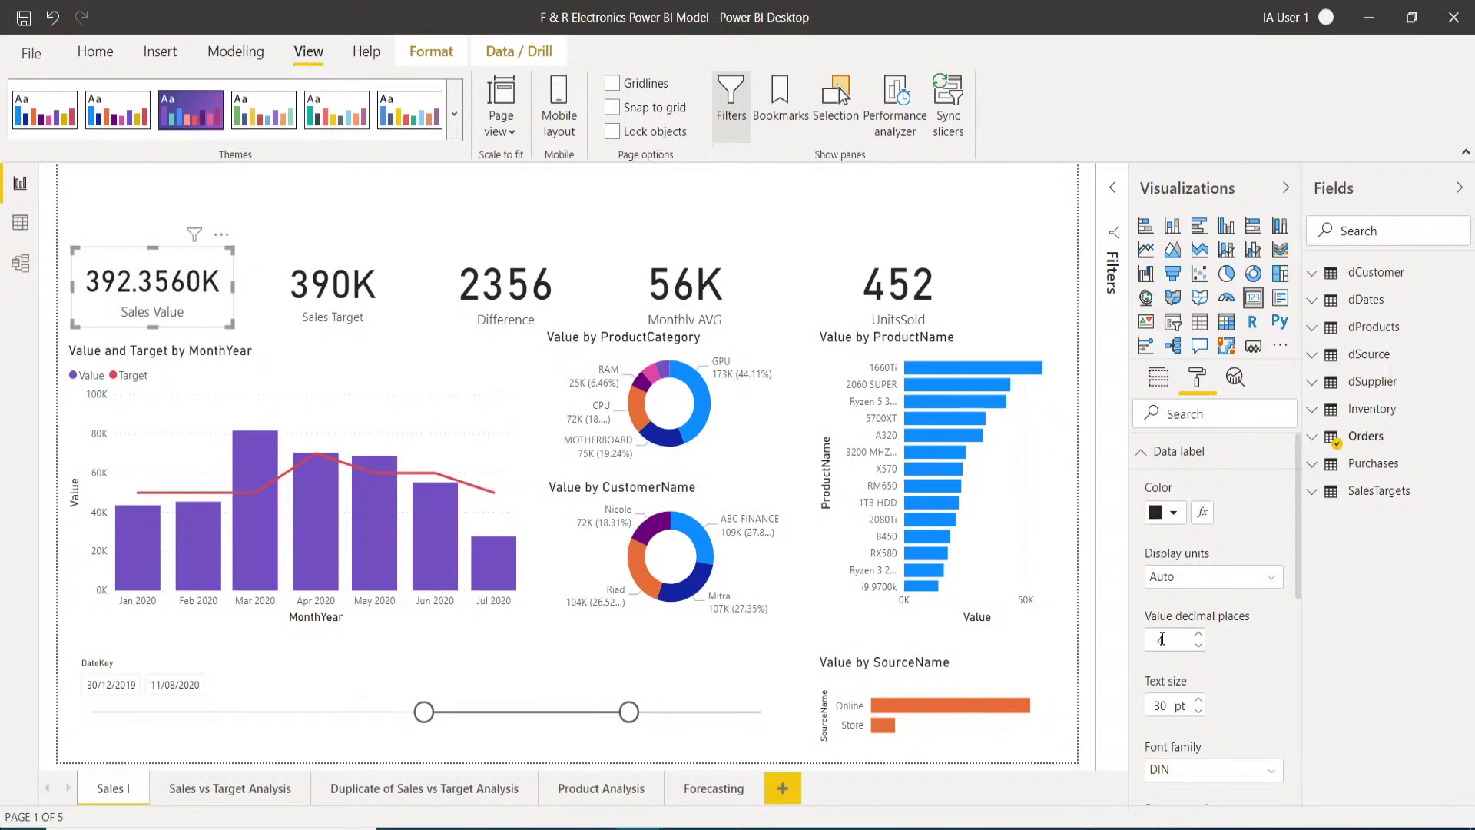
key(BackSpace)
text(0)
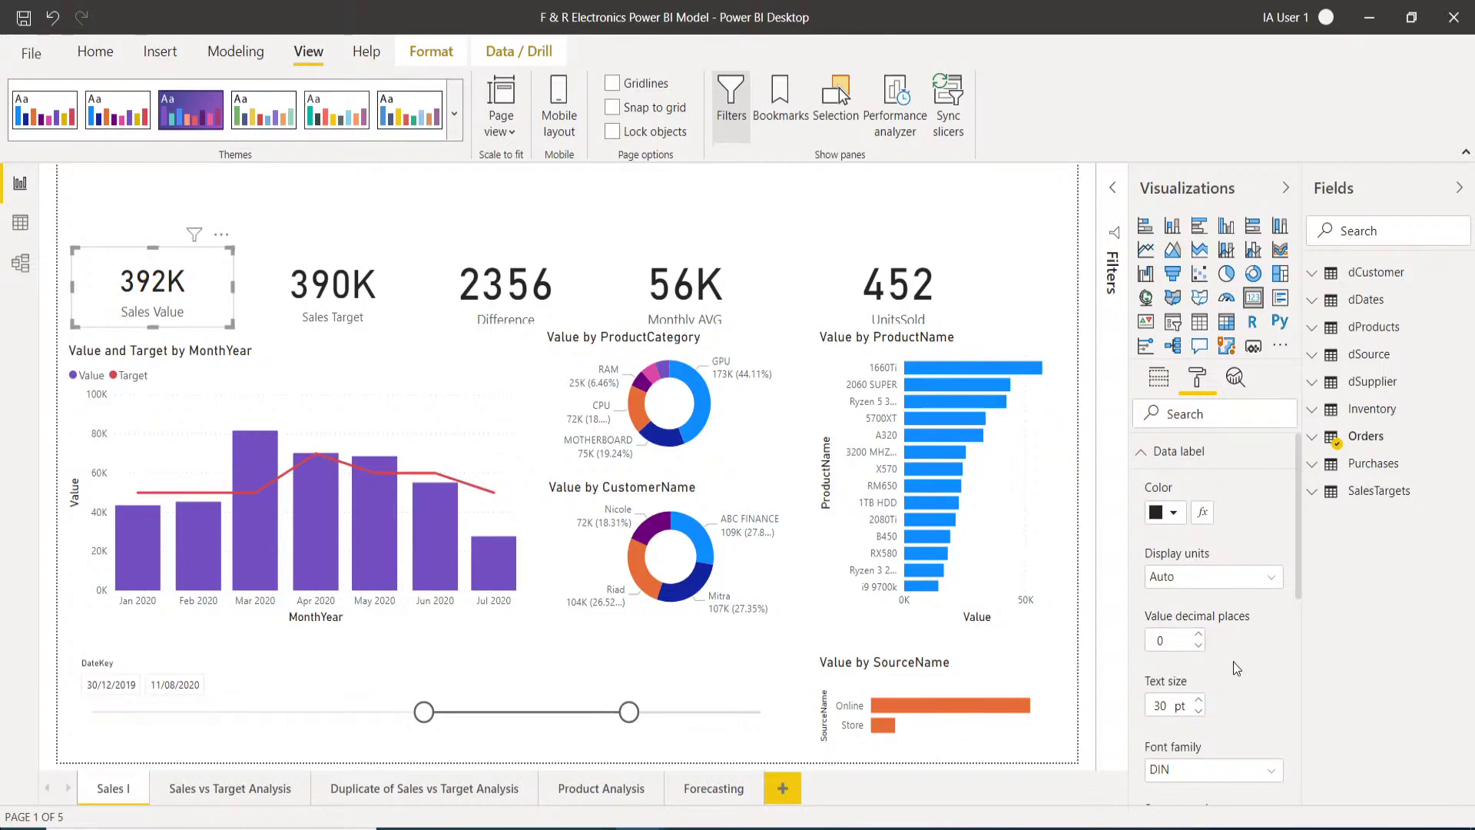
Step: Try the None, Millions and Thousands display units on the Sales Value card's data label, returning to Auto
click(1224, 588)
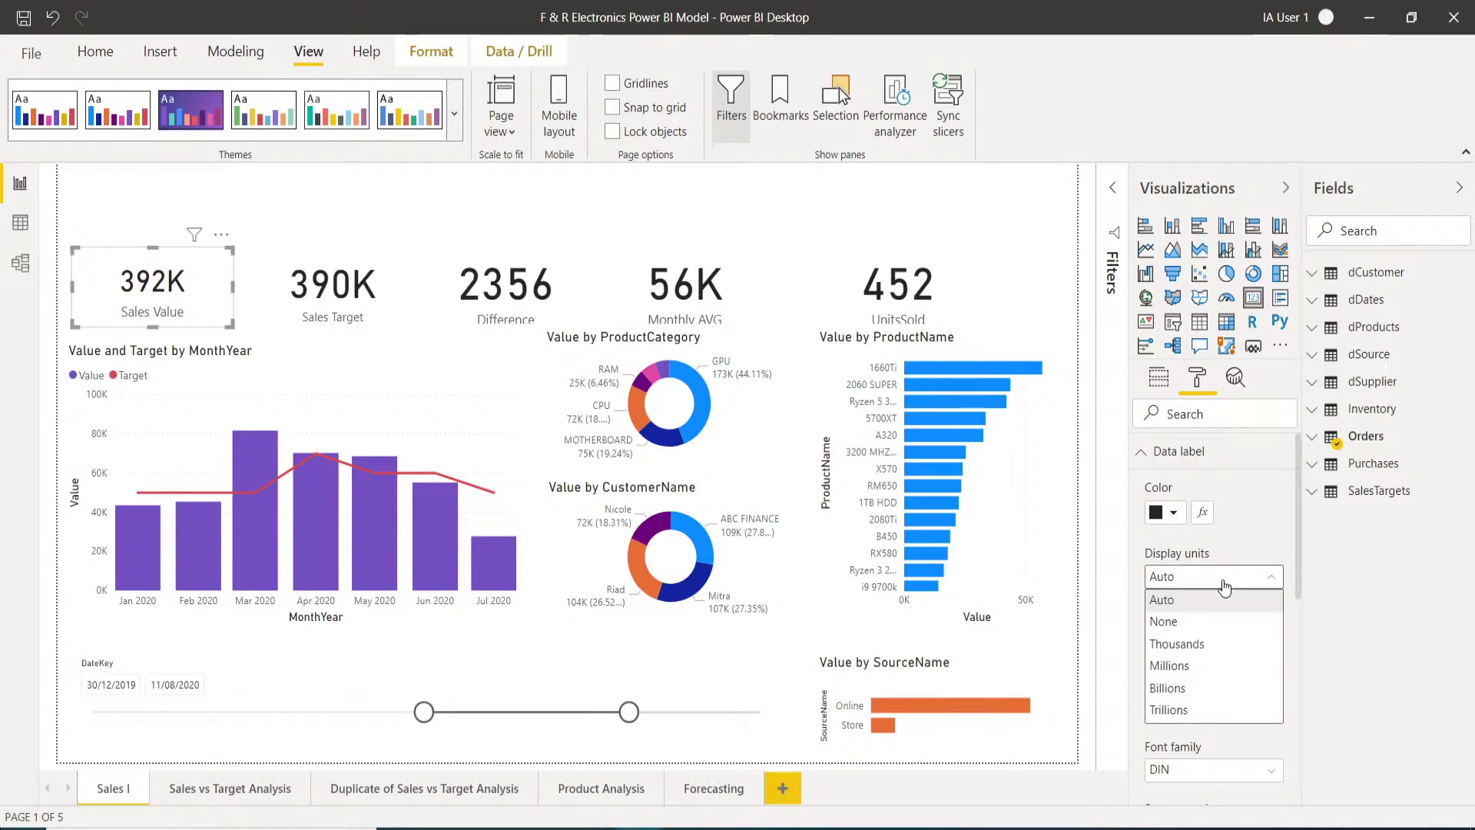
click(1179, 624)
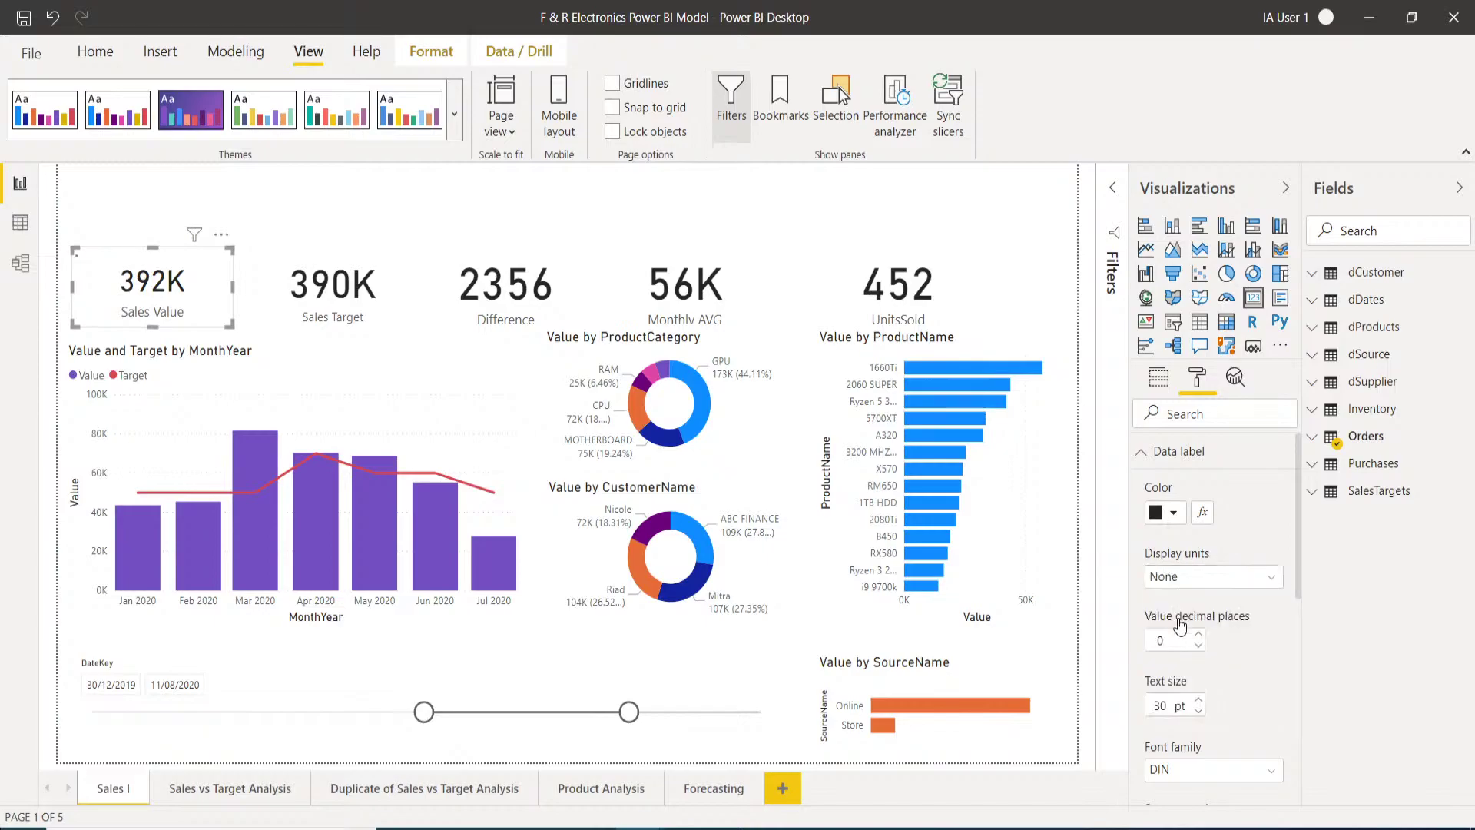
click(1202, 588)
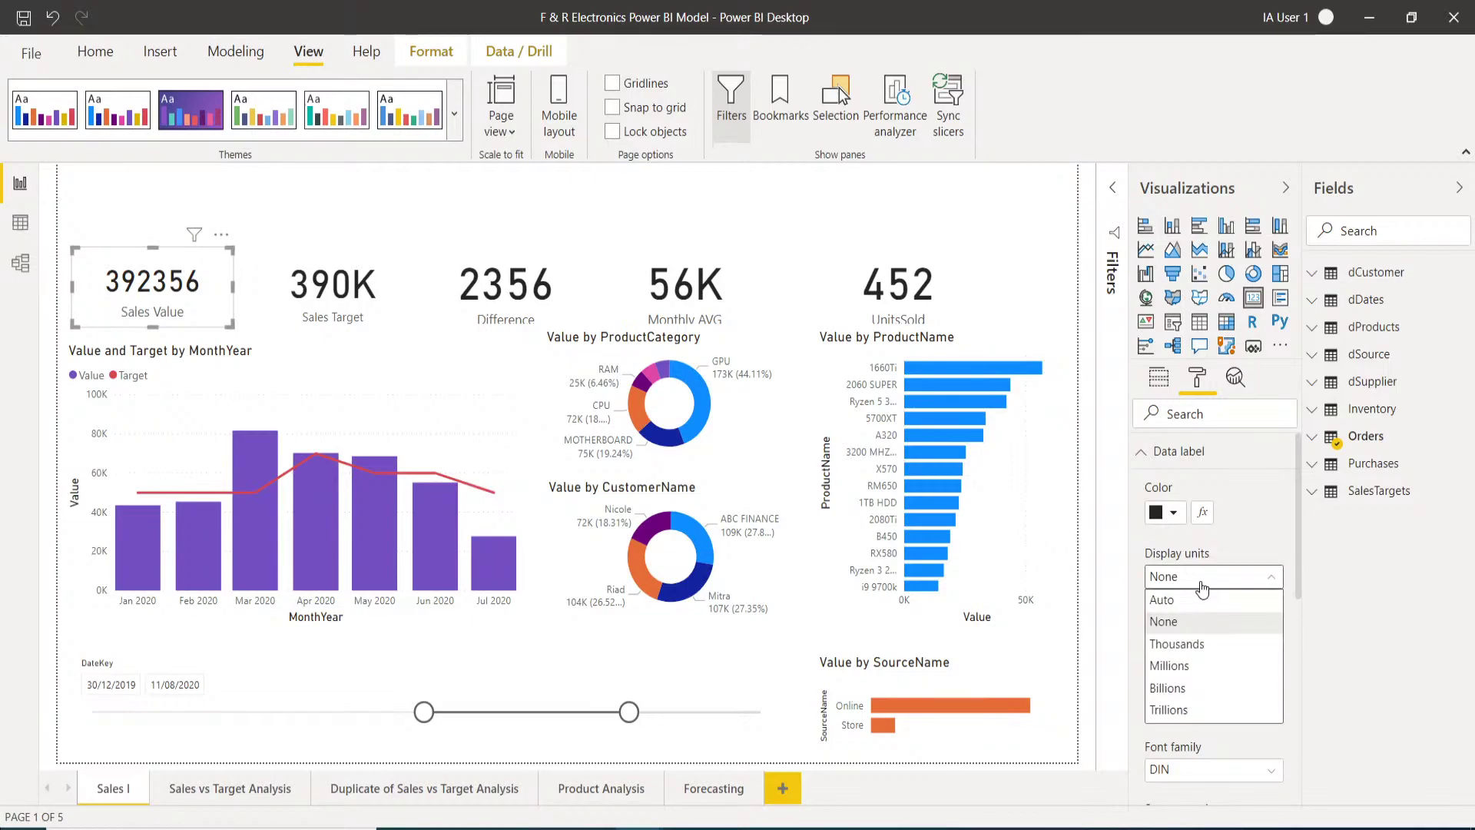
click(1165, 673)
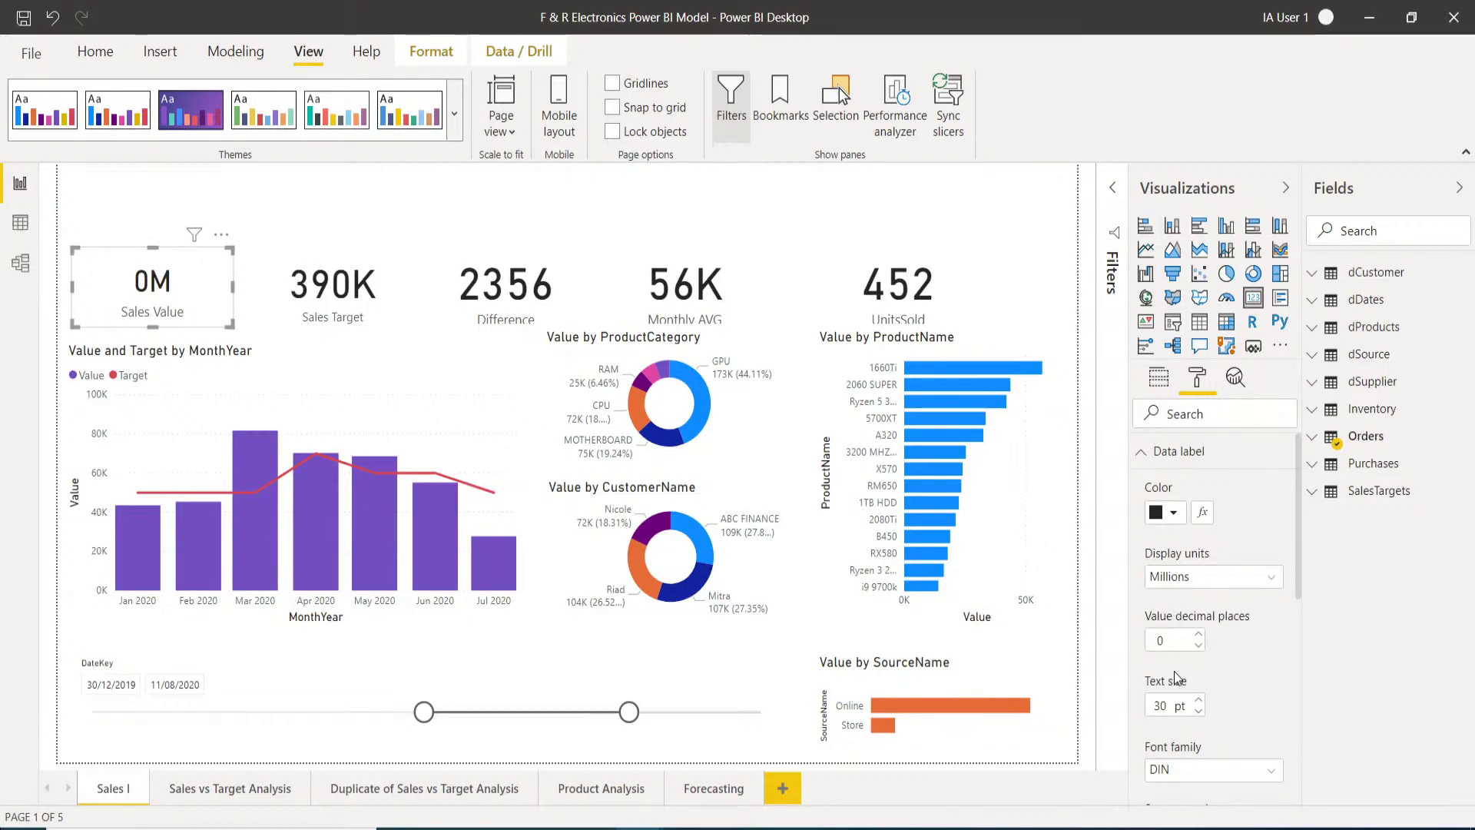
click(1213, 582)
click(1190, 644)
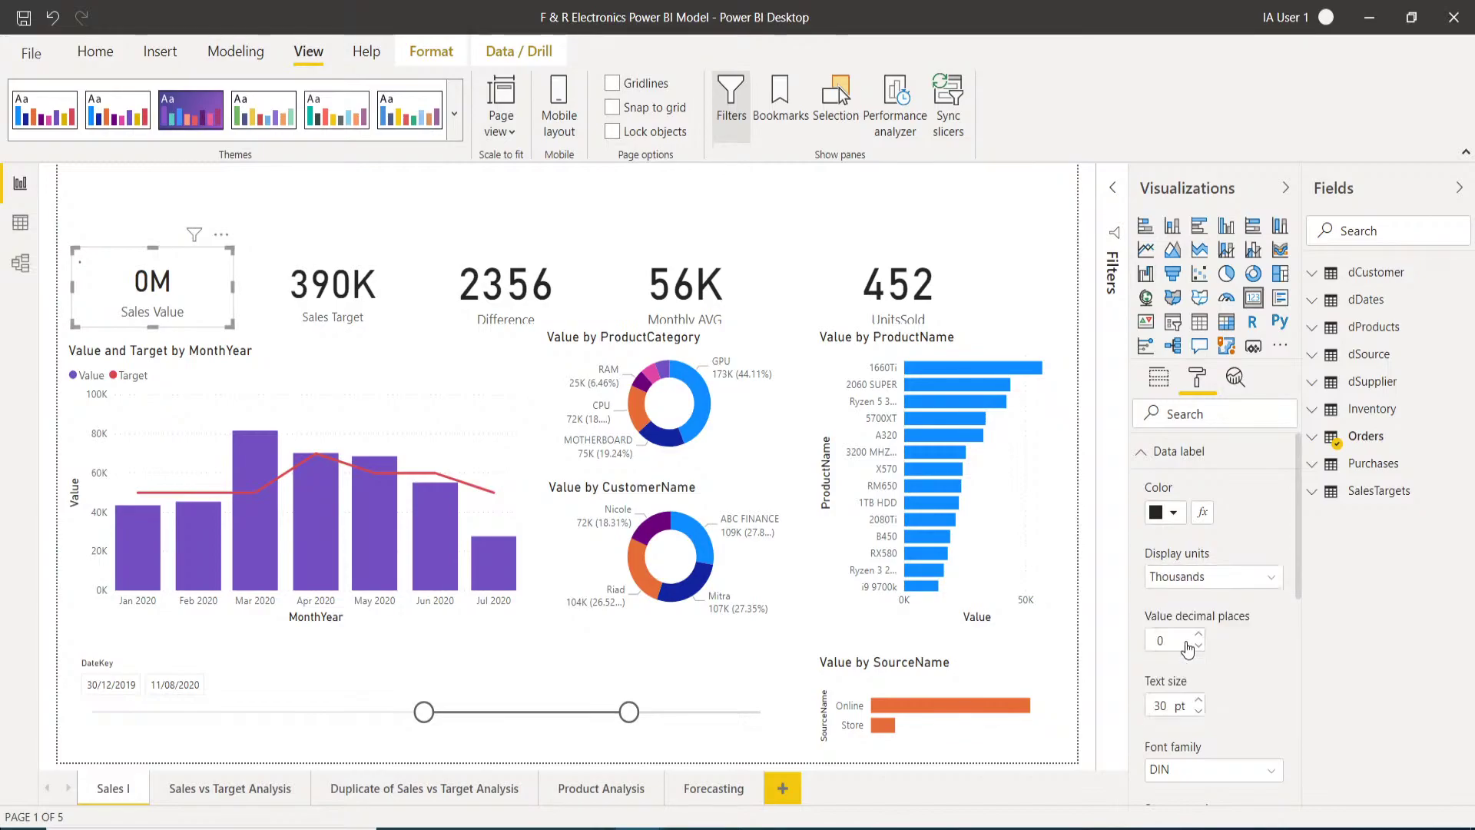
click(1211, 581)
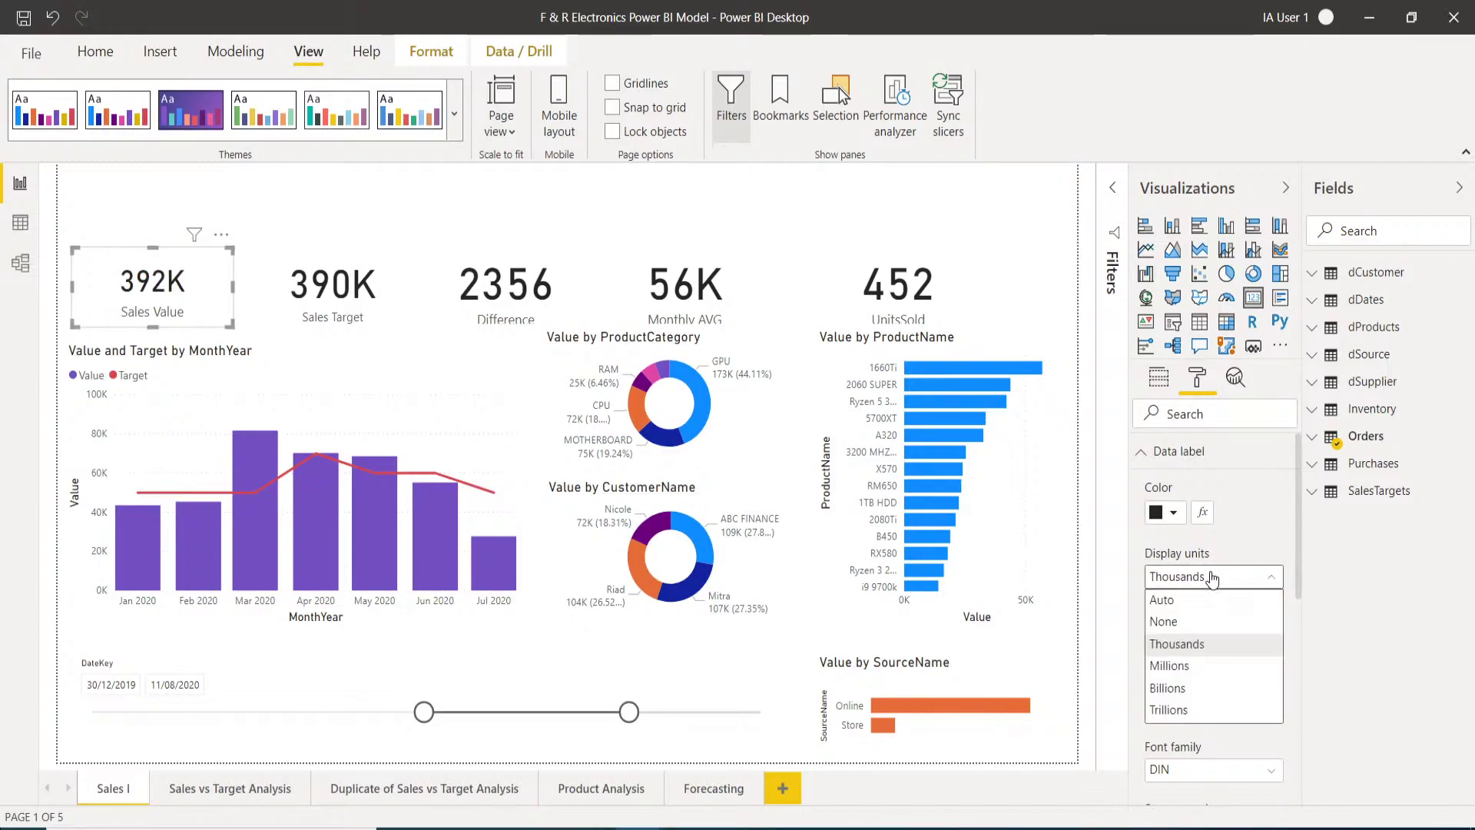
click(1189, 600)
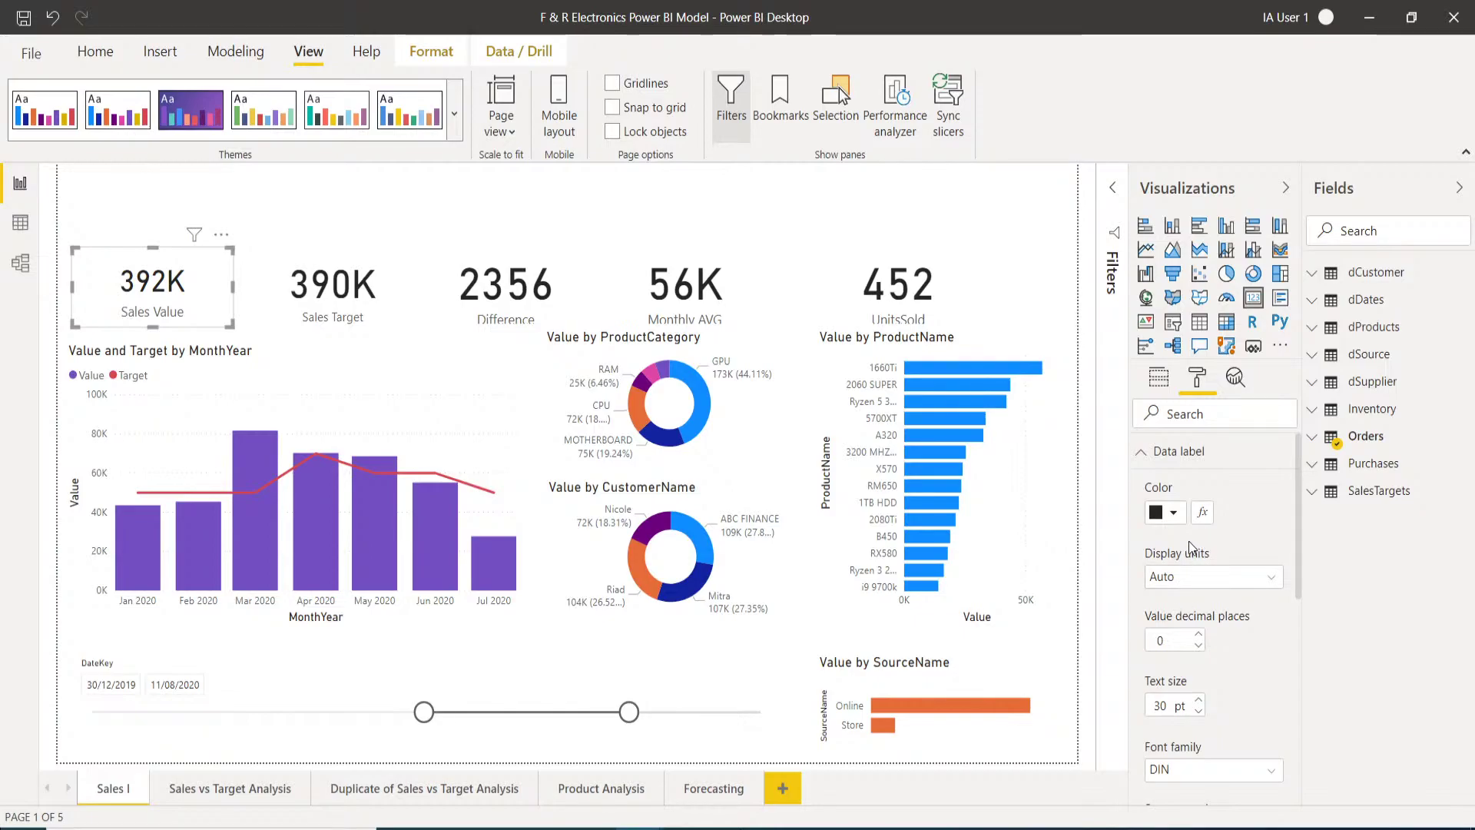
Step: Color the Sales Value card's data label dark blue and set its display units to None
click(1172, 522)
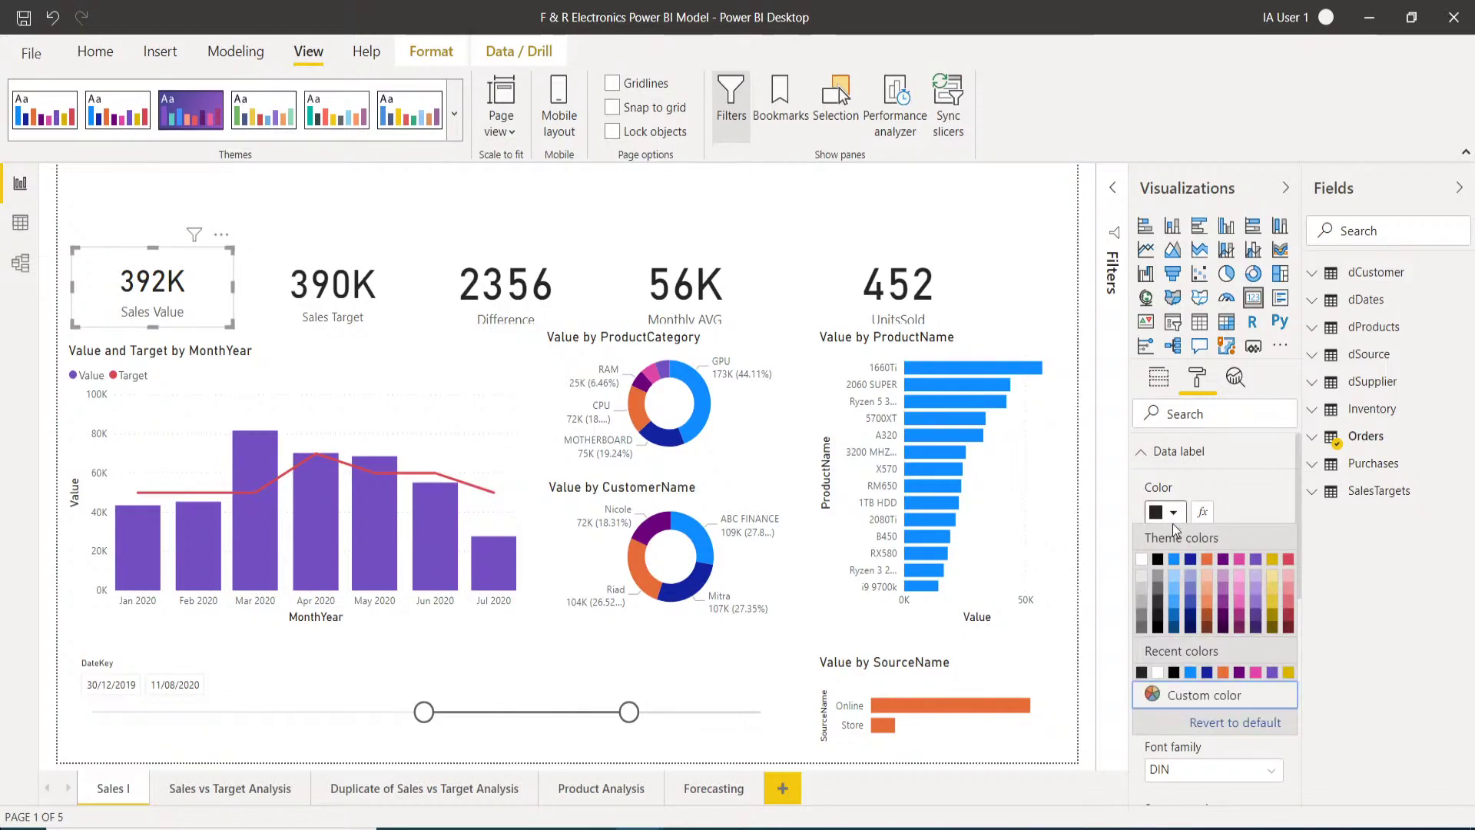
click(1194, 563)
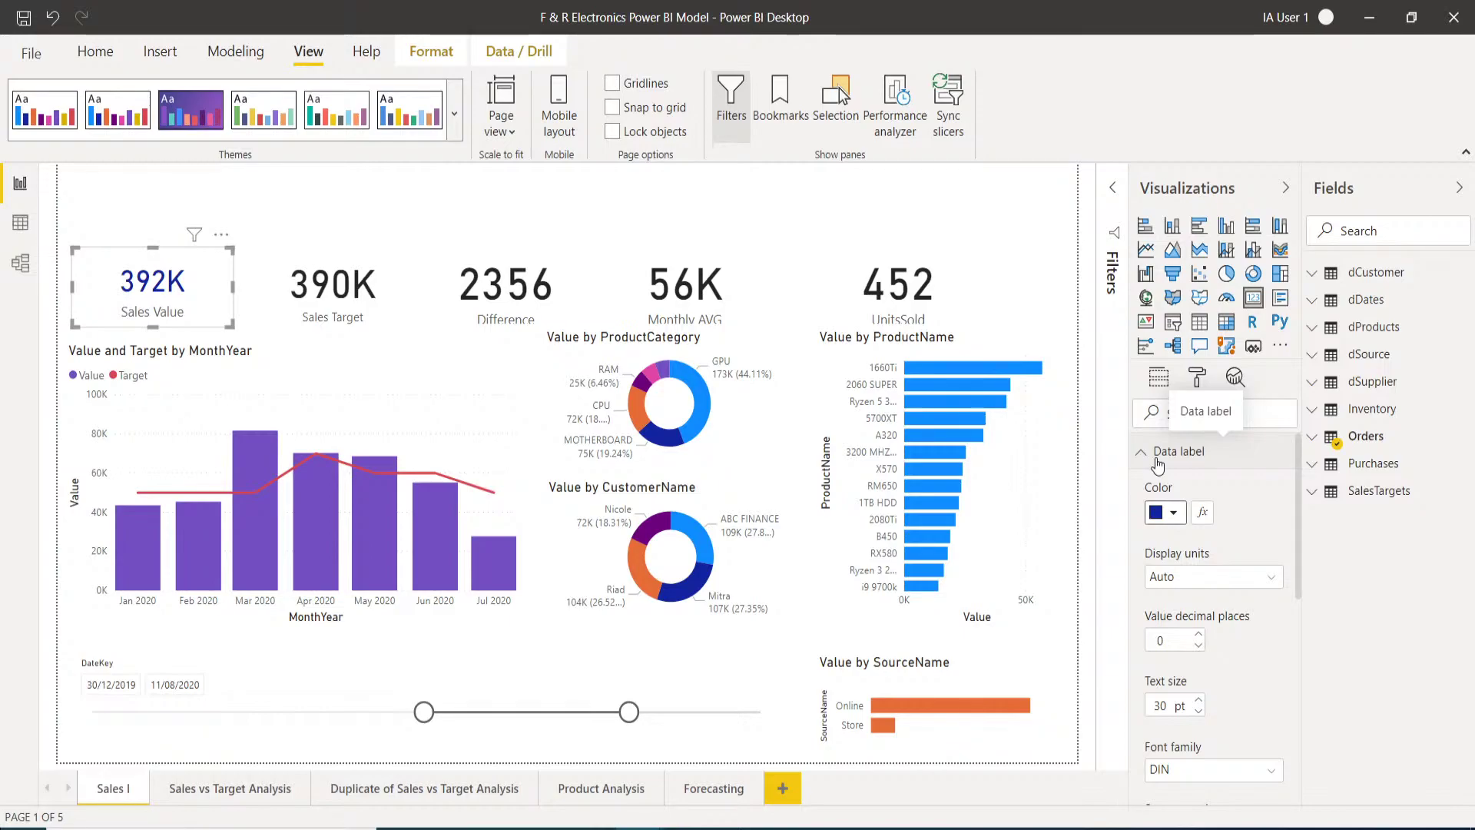
scroll(1211, 590, down, 3)
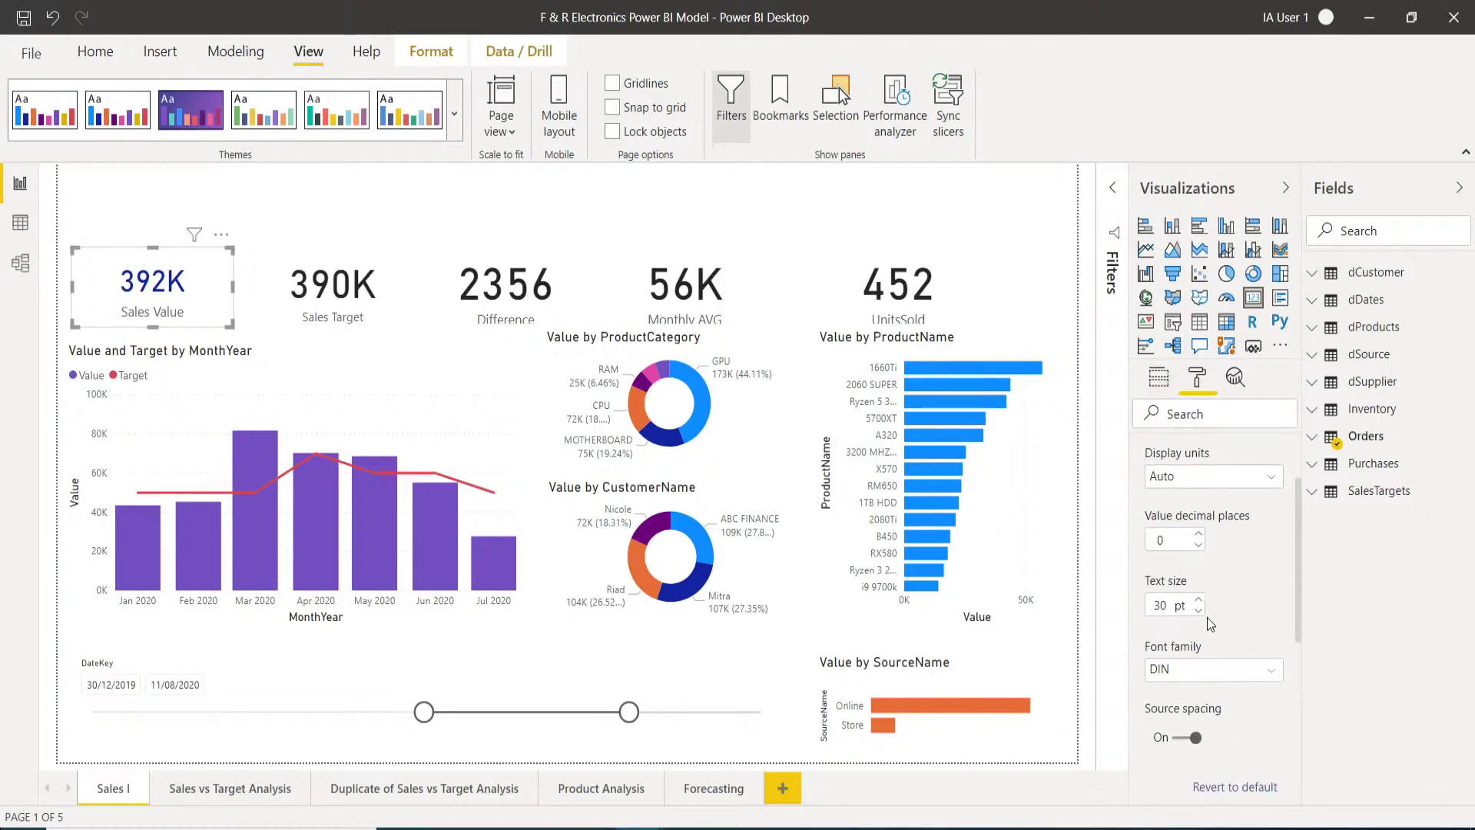
click(1196, 475)
click(1184, 528)
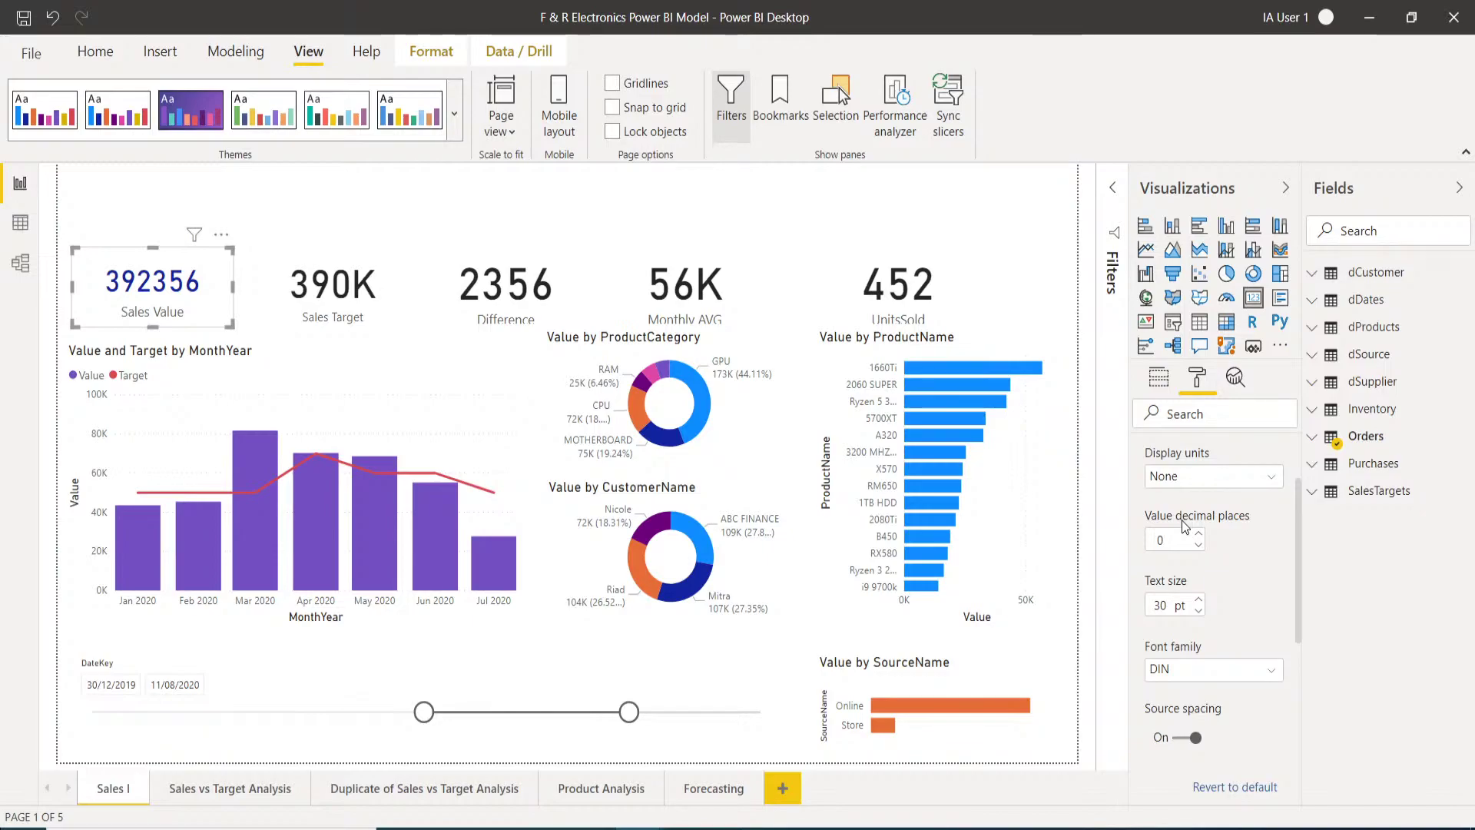
Step: Format the Value column of the Orders table with a thousands separator
click(1309, 439)
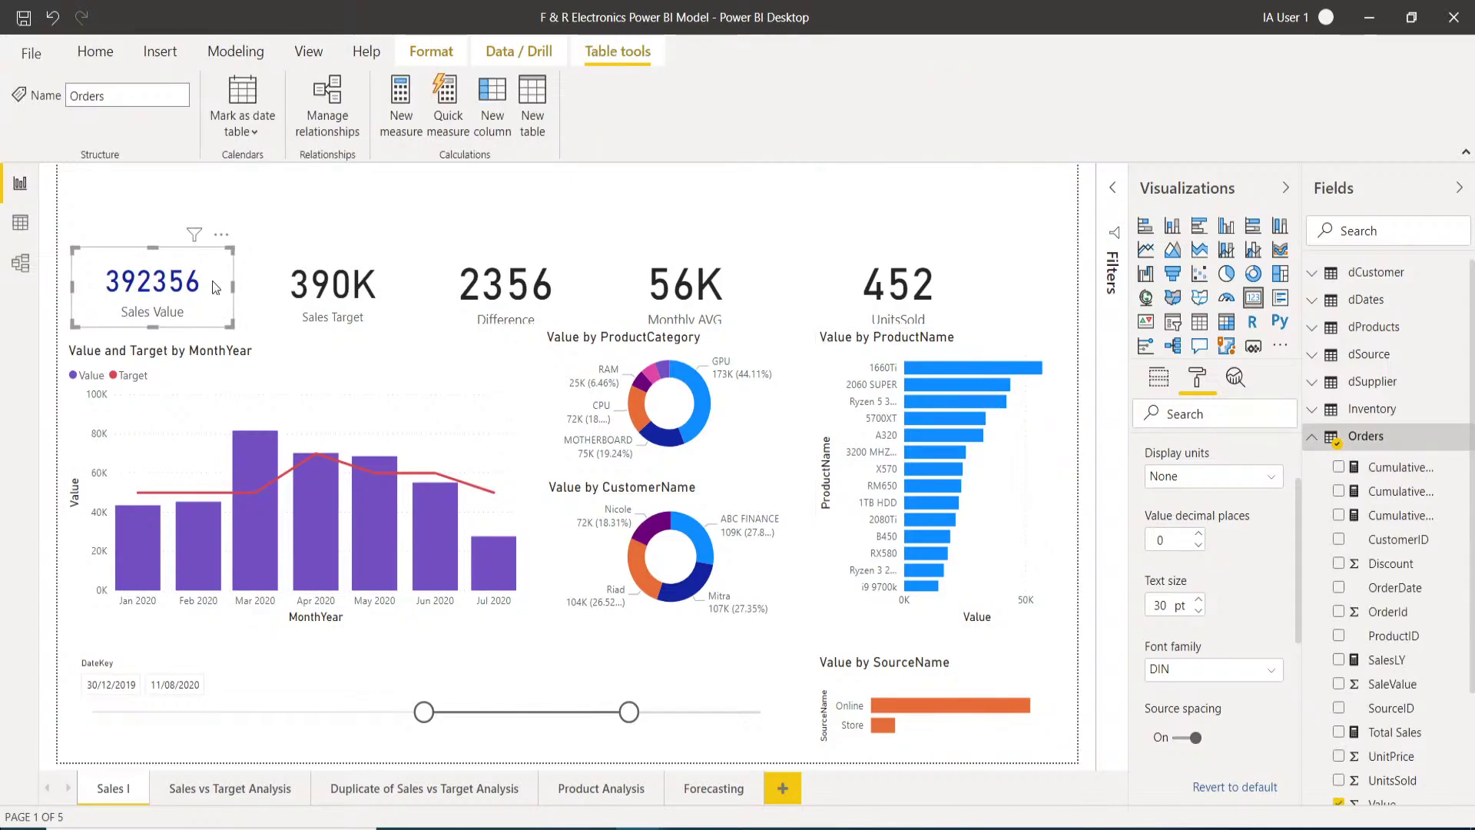
scroll(1411, 676, down, 3)
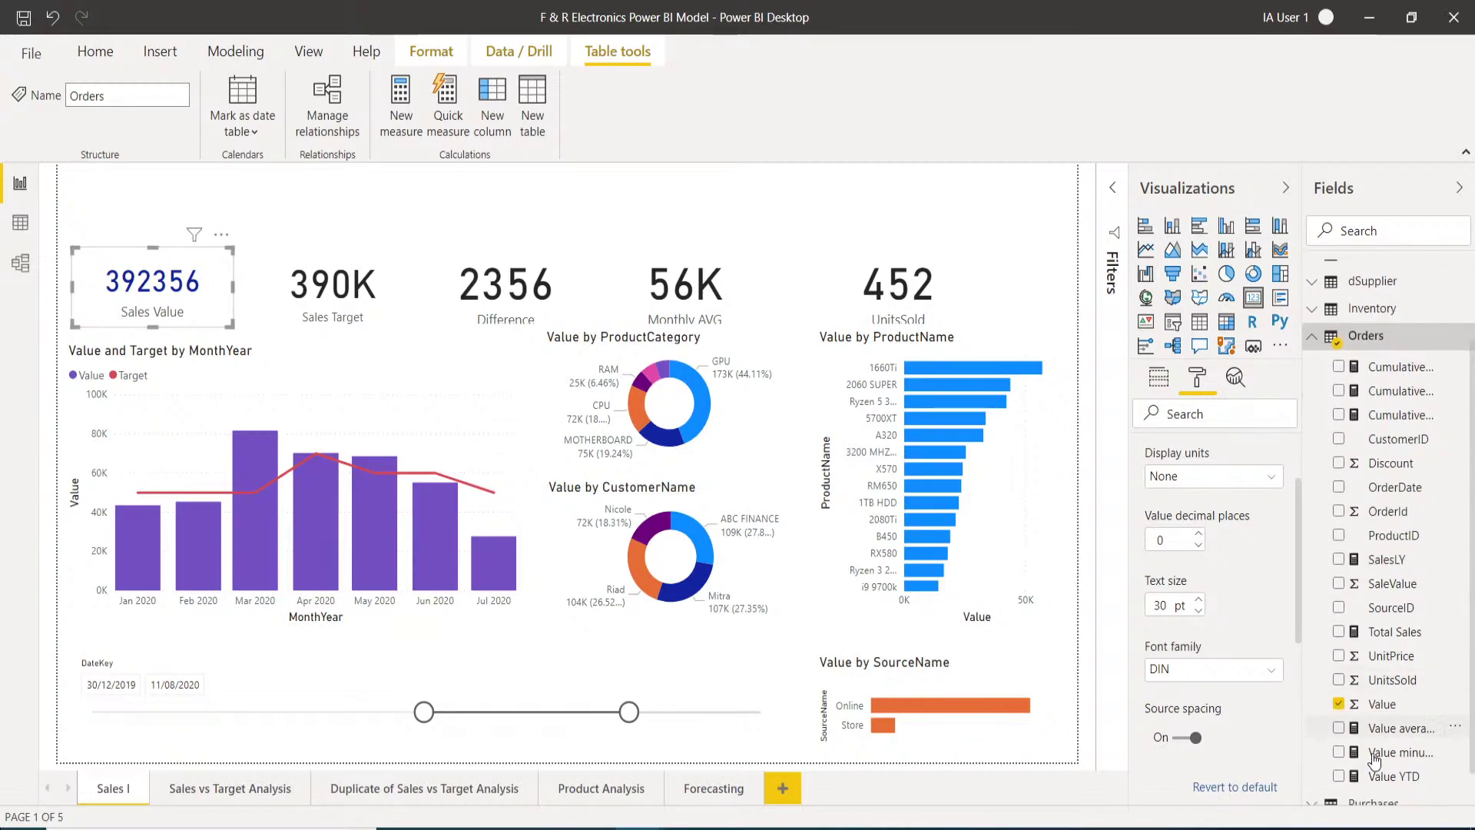
click(1380, 707)
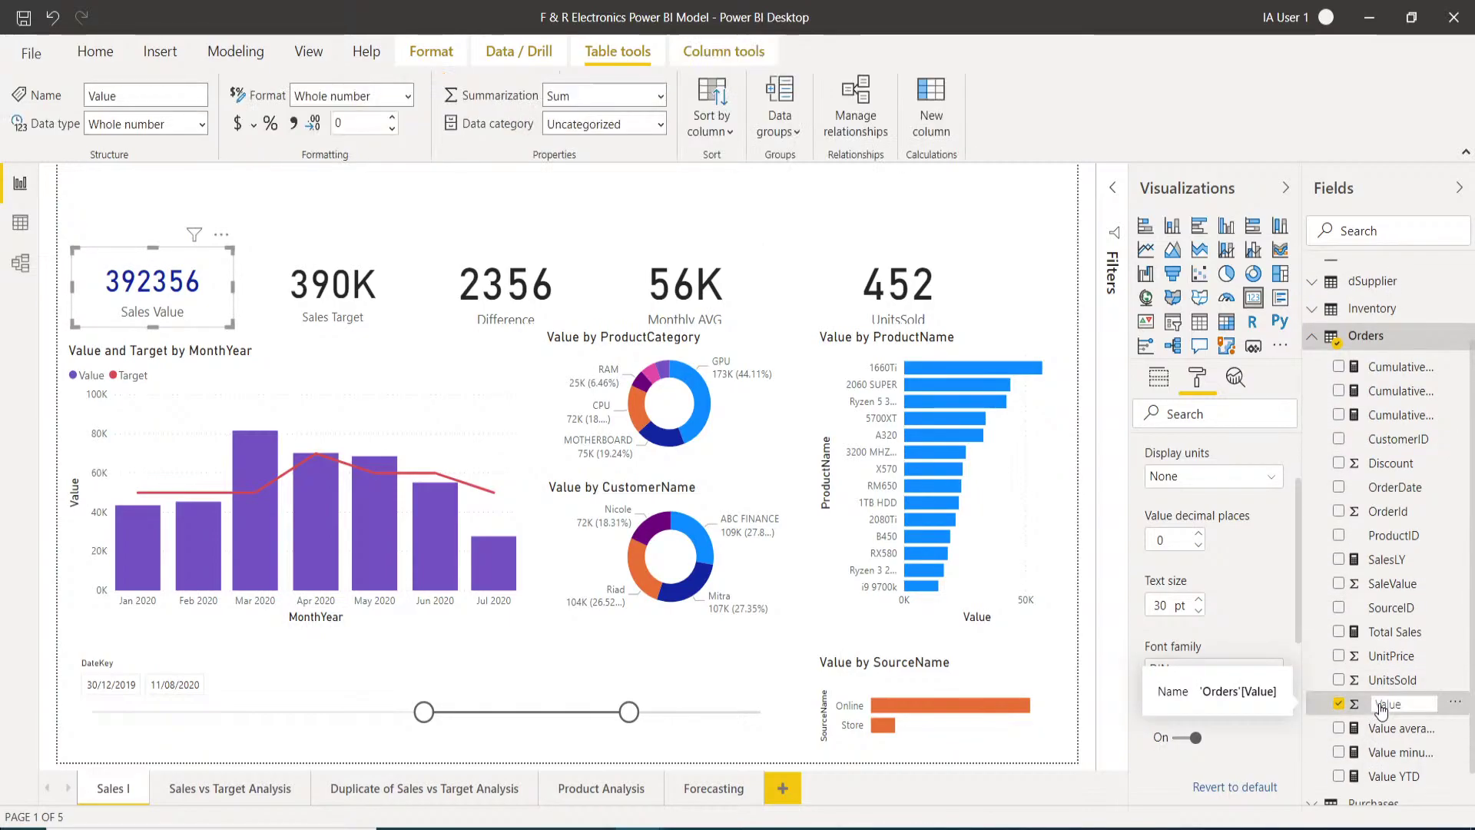
double_click(1380, 707)
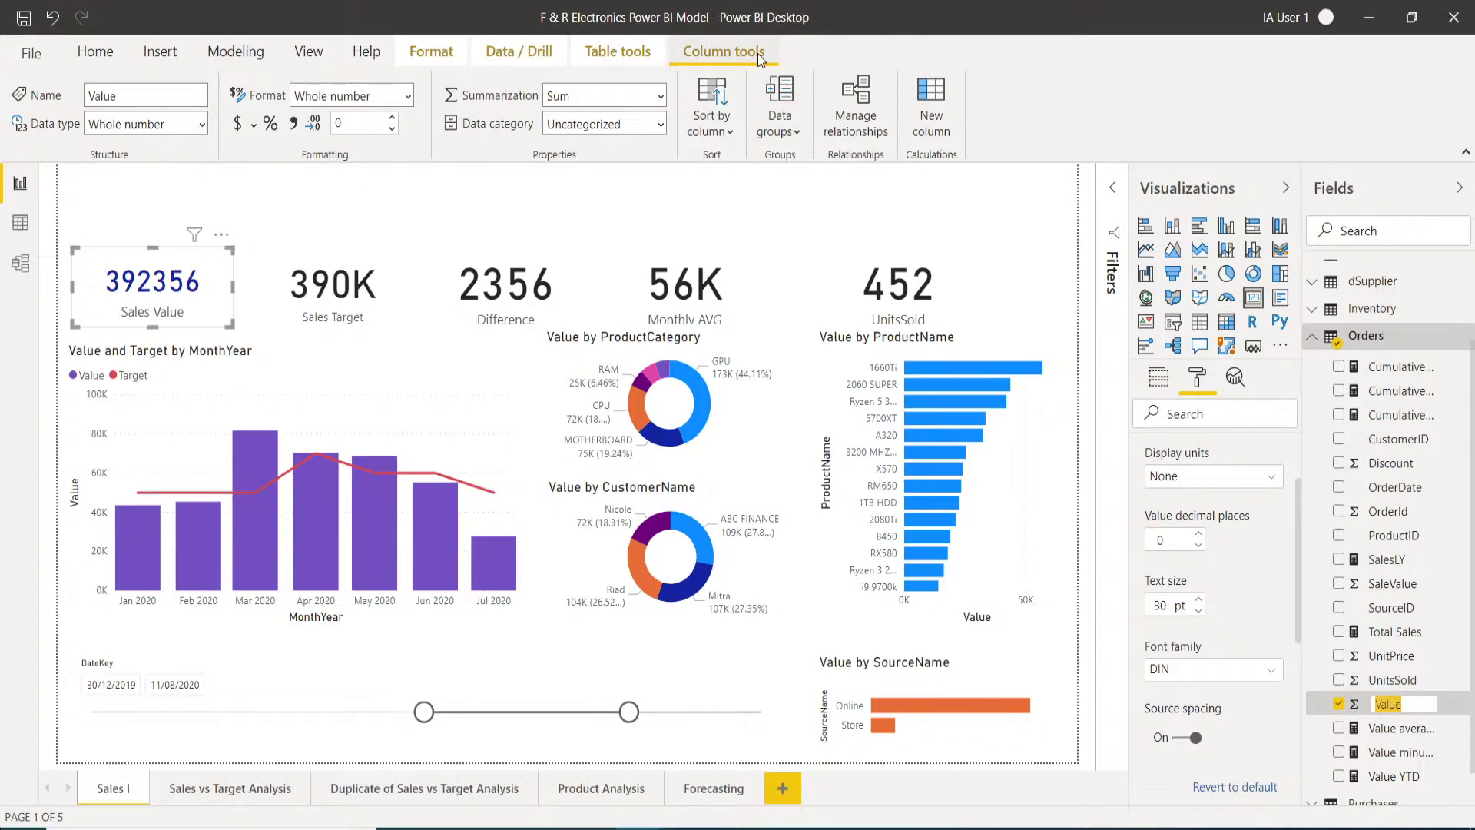
click(295, 124)
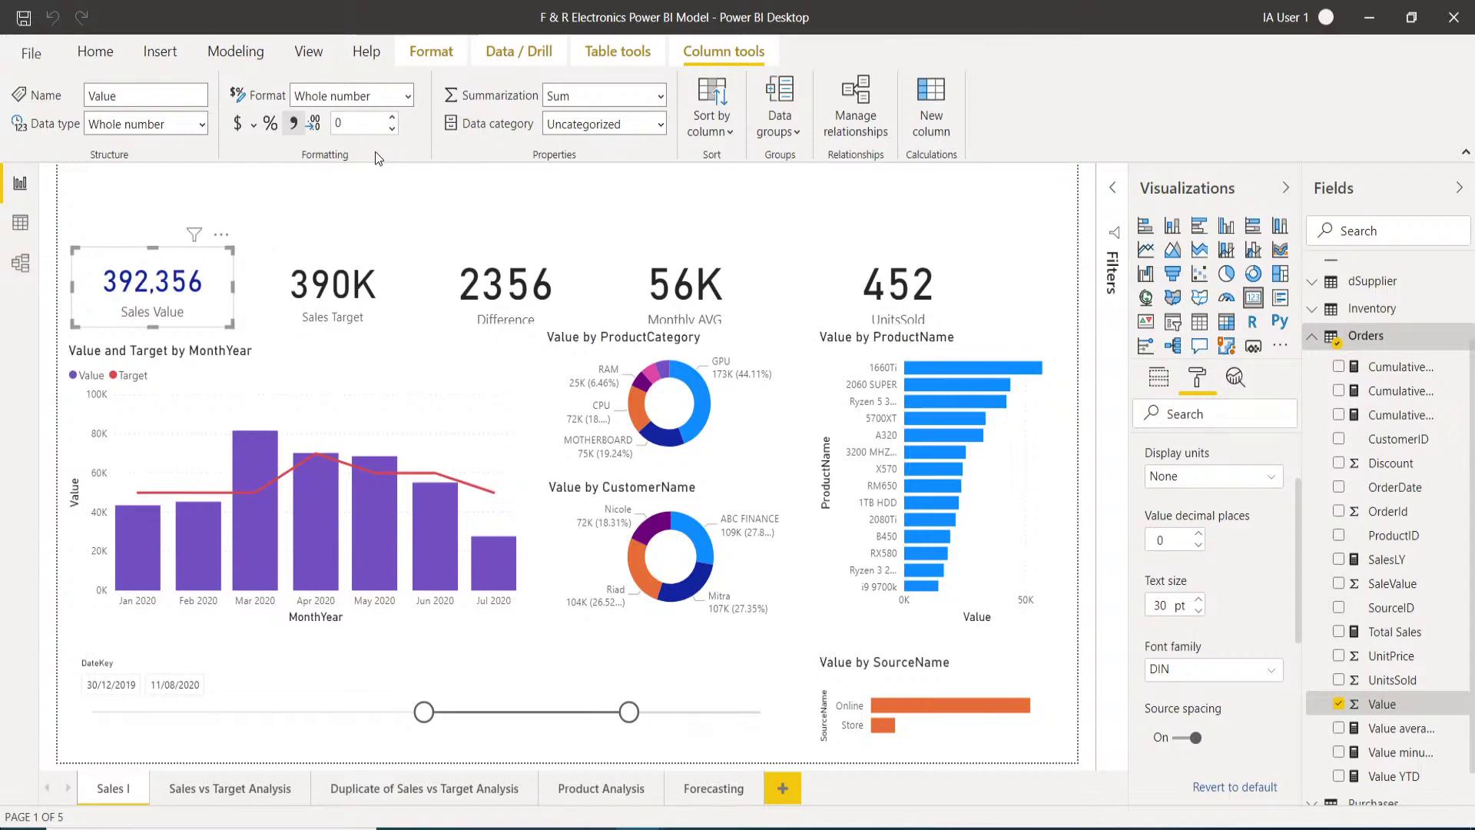
Step: Set the category label color of the Sales Value card to black
click(248, 299)
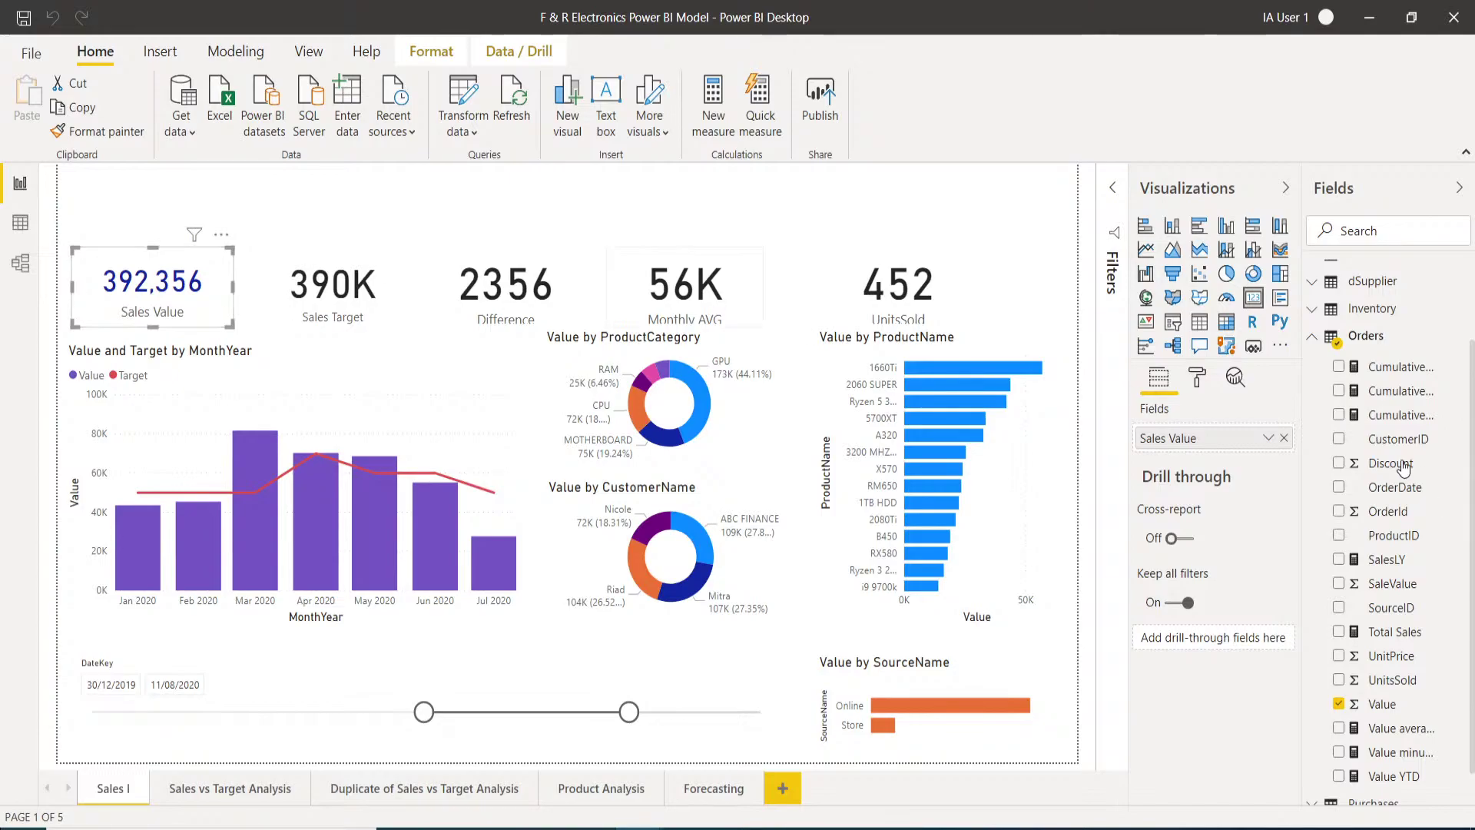
click(1196, 377)
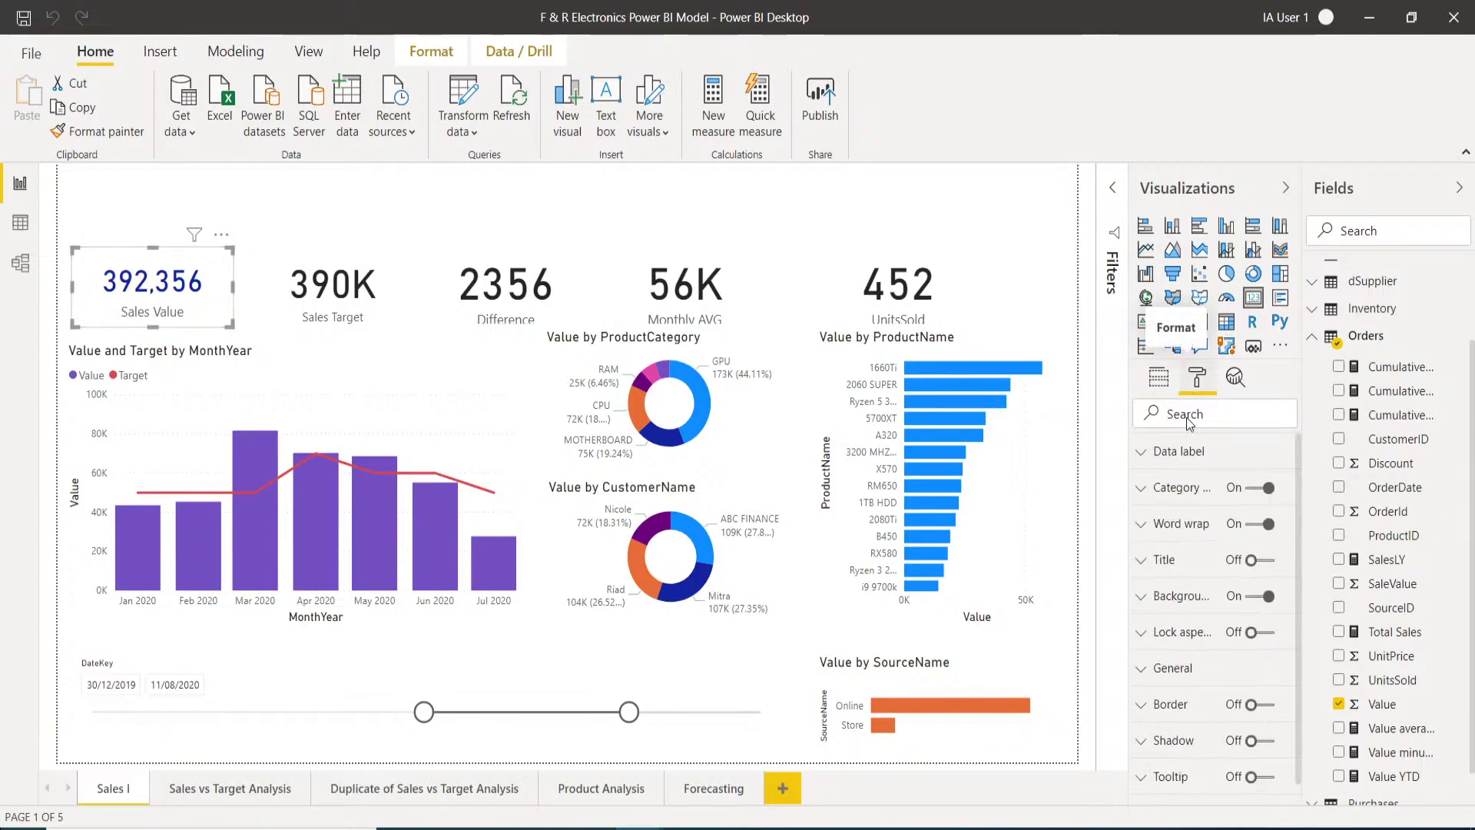
click(1172, 487)
click(1169, 550)
click(1157, 596)
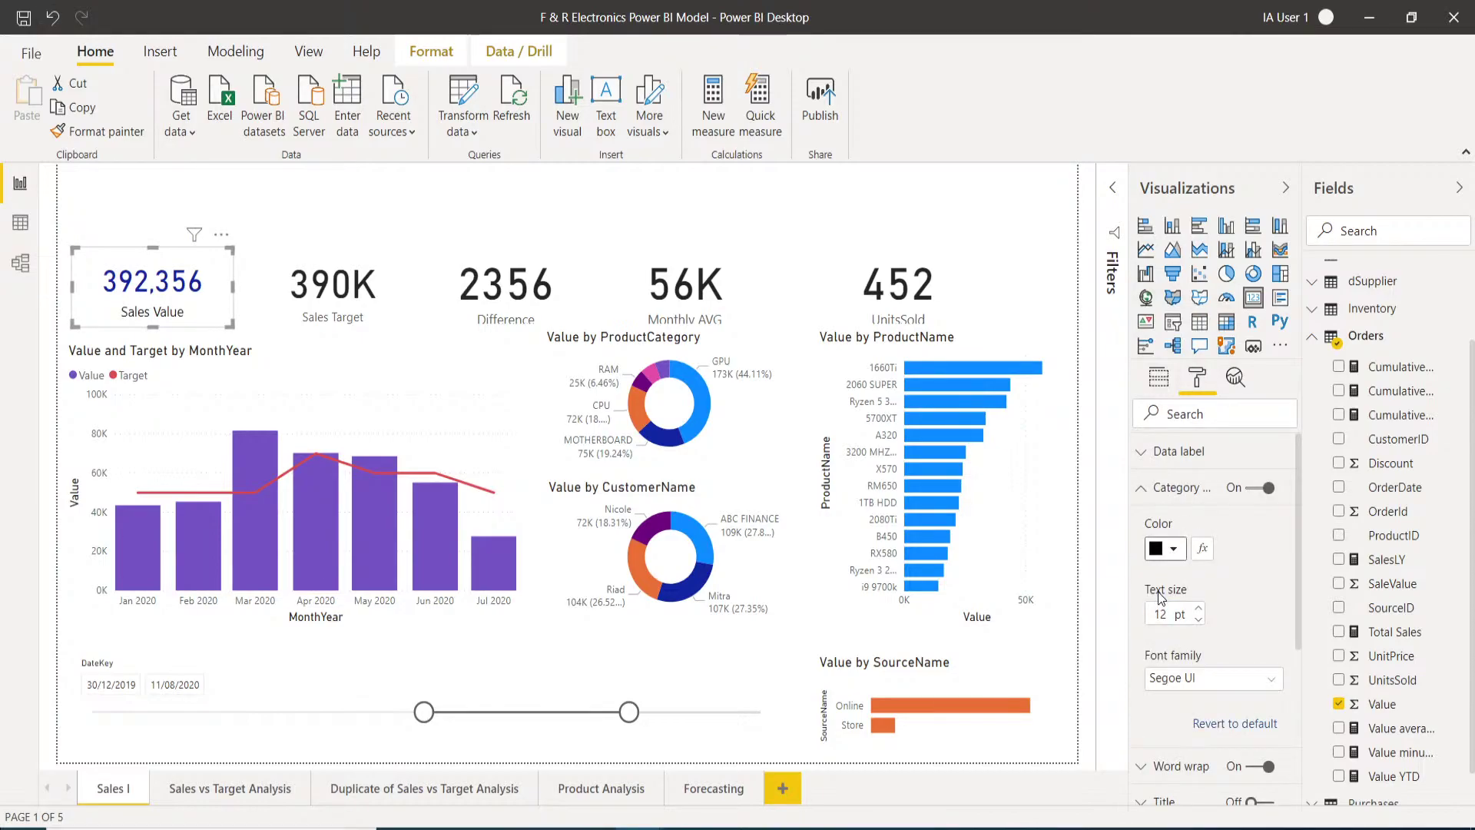
click(1142, 487)
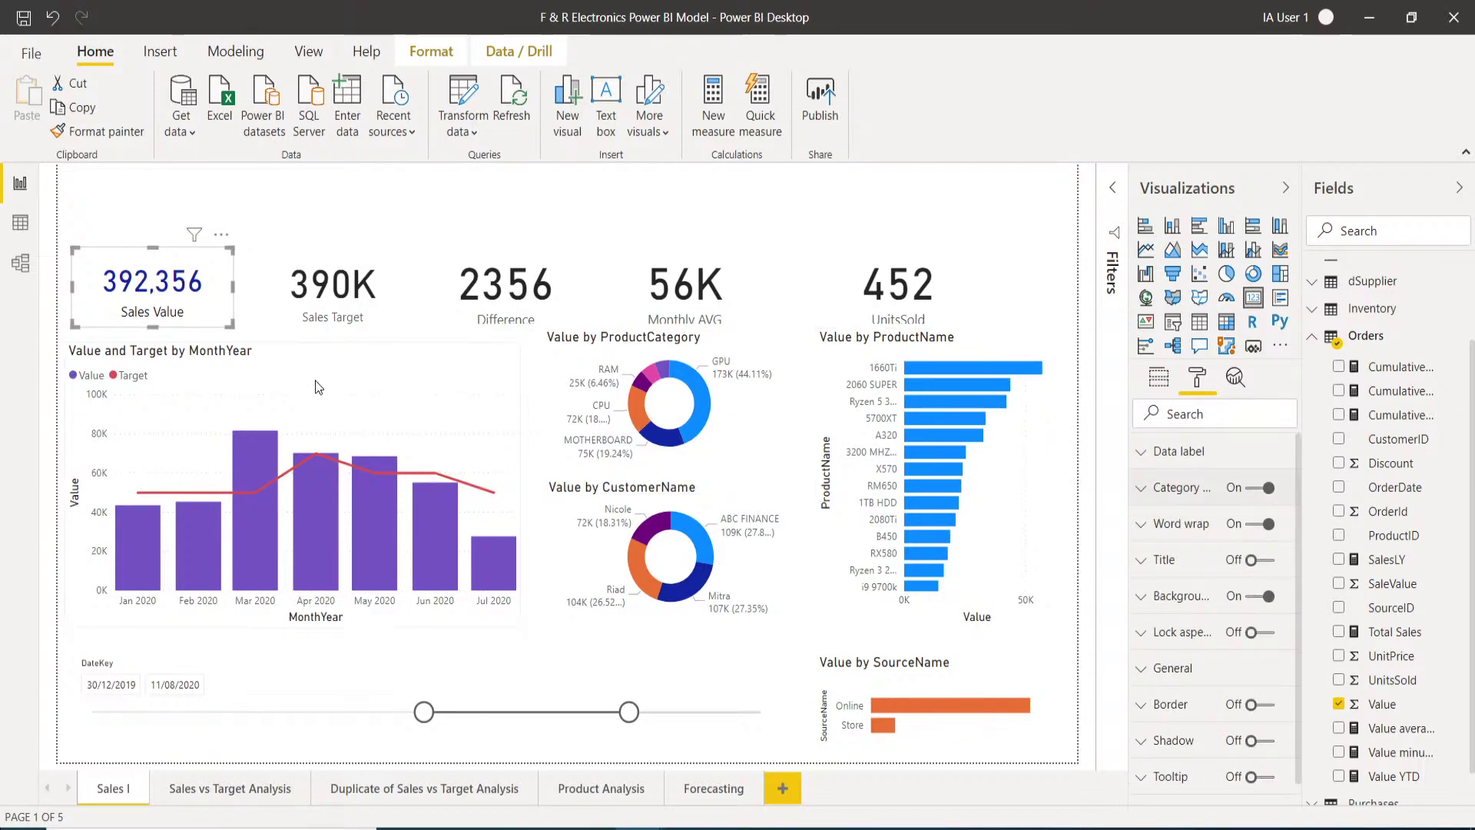
Step: Copy the Sales Value card's formatting onto the Sales Target card with the format painter
click(243, 273)
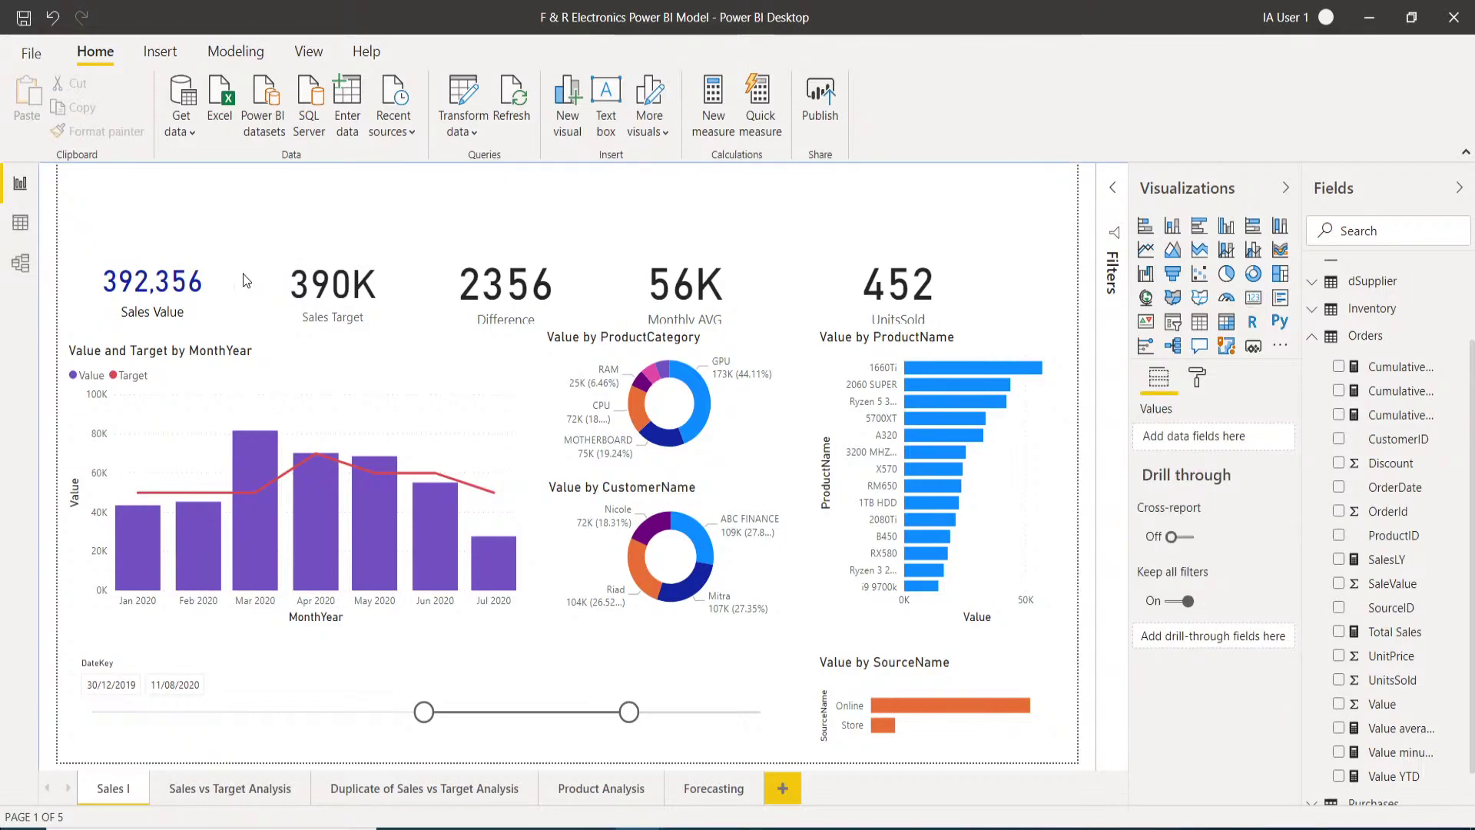
click(151, 283)
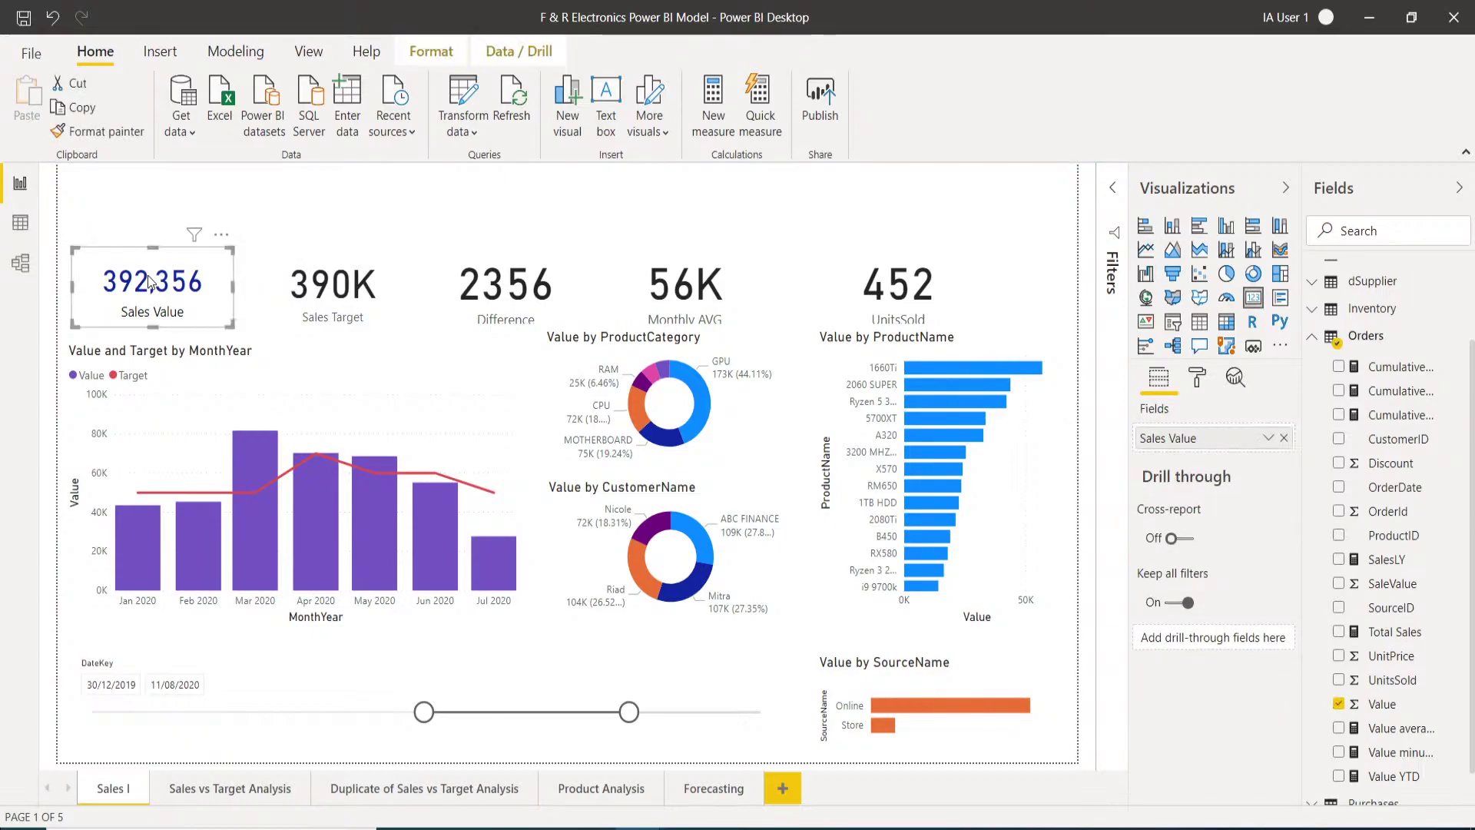
mouse_move(197, 241)
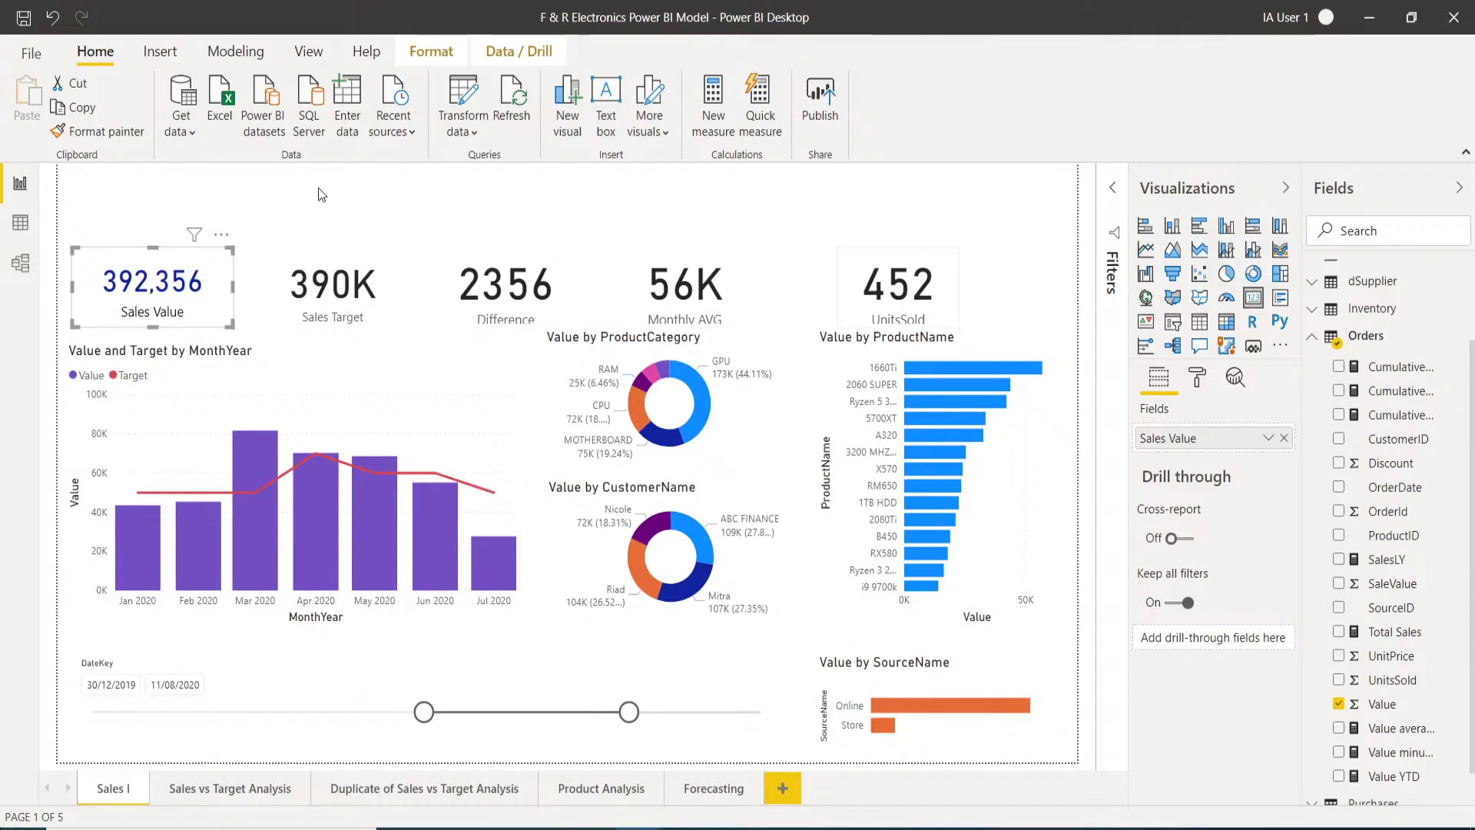
click(109, 134)
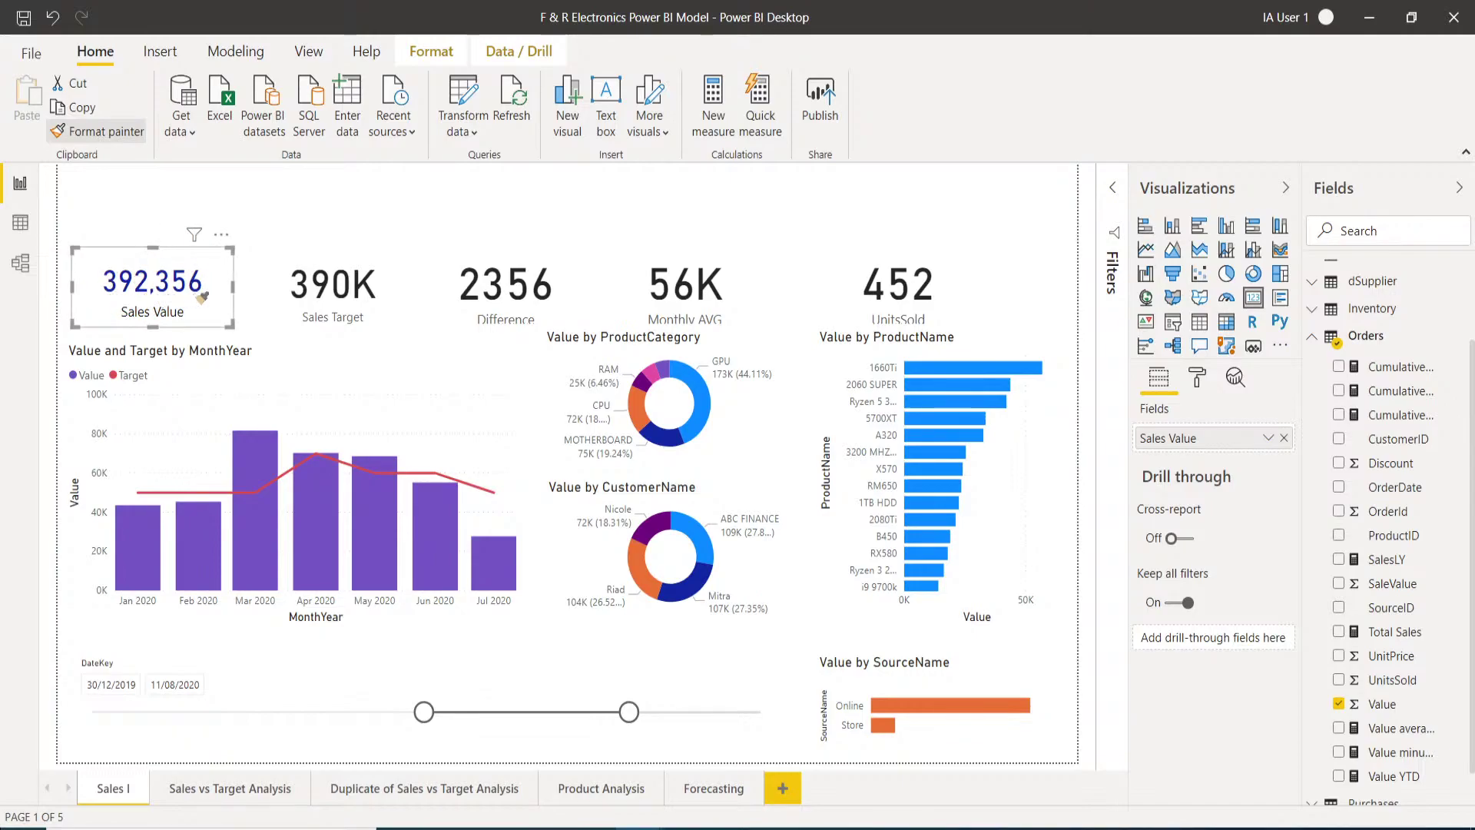
click(319, 286)
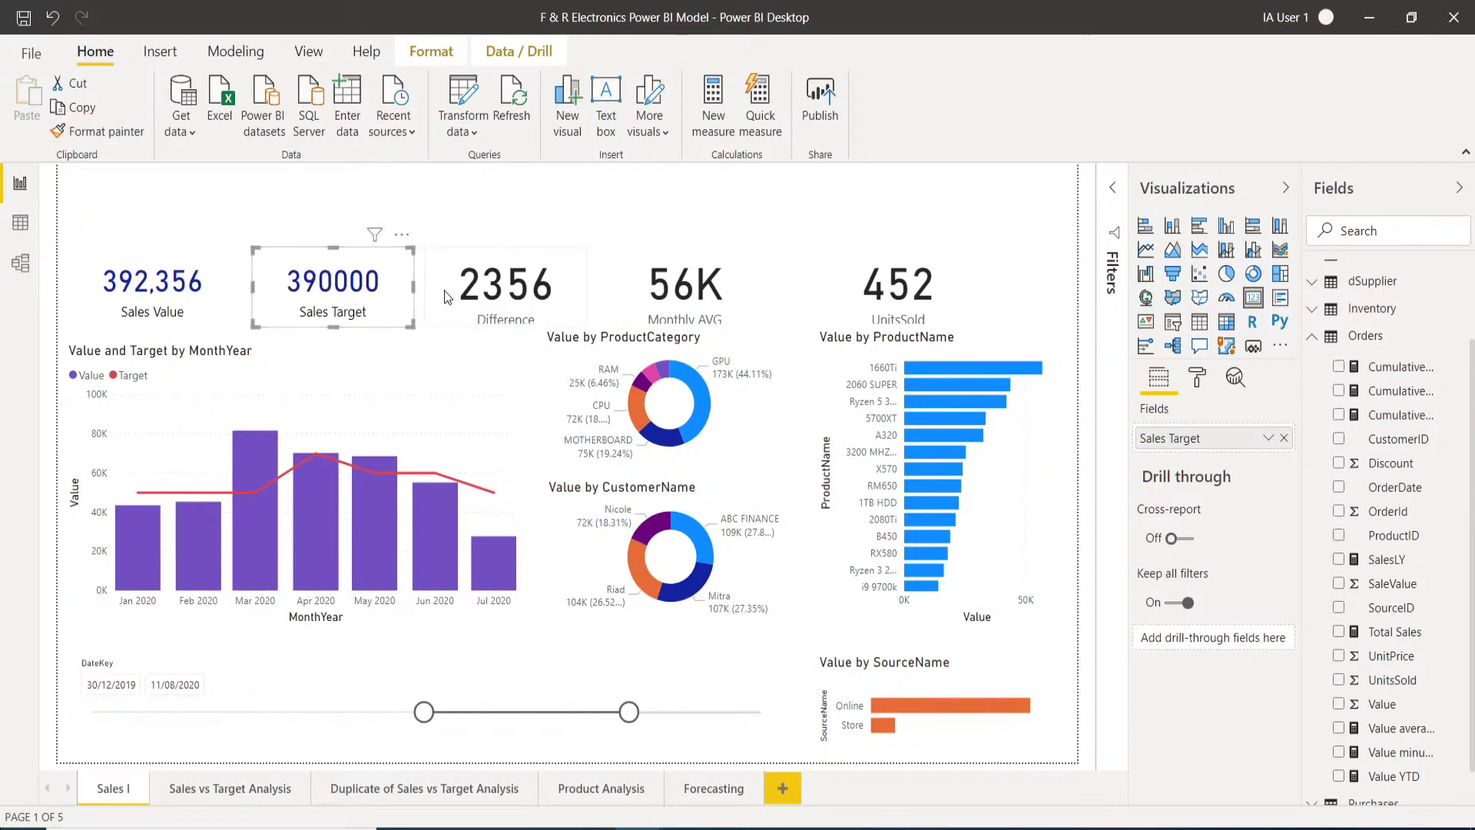
Step: Carry the same card formatting over to the Difference, Monthly AVG and UnitsSold cards with the format painter
click(123, 134)
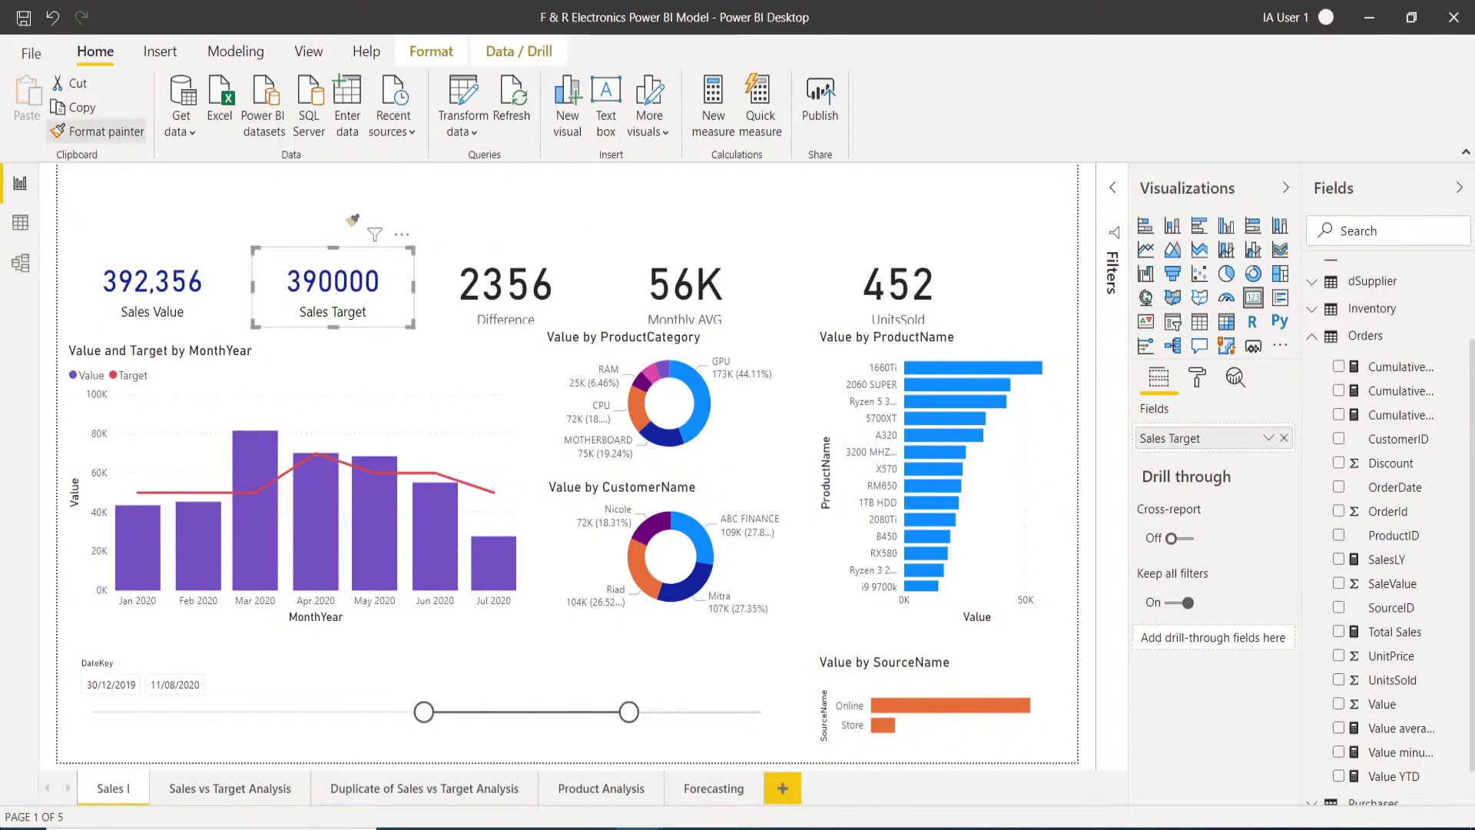
click(508, 273)
click(123, 133)
click(705, 286)
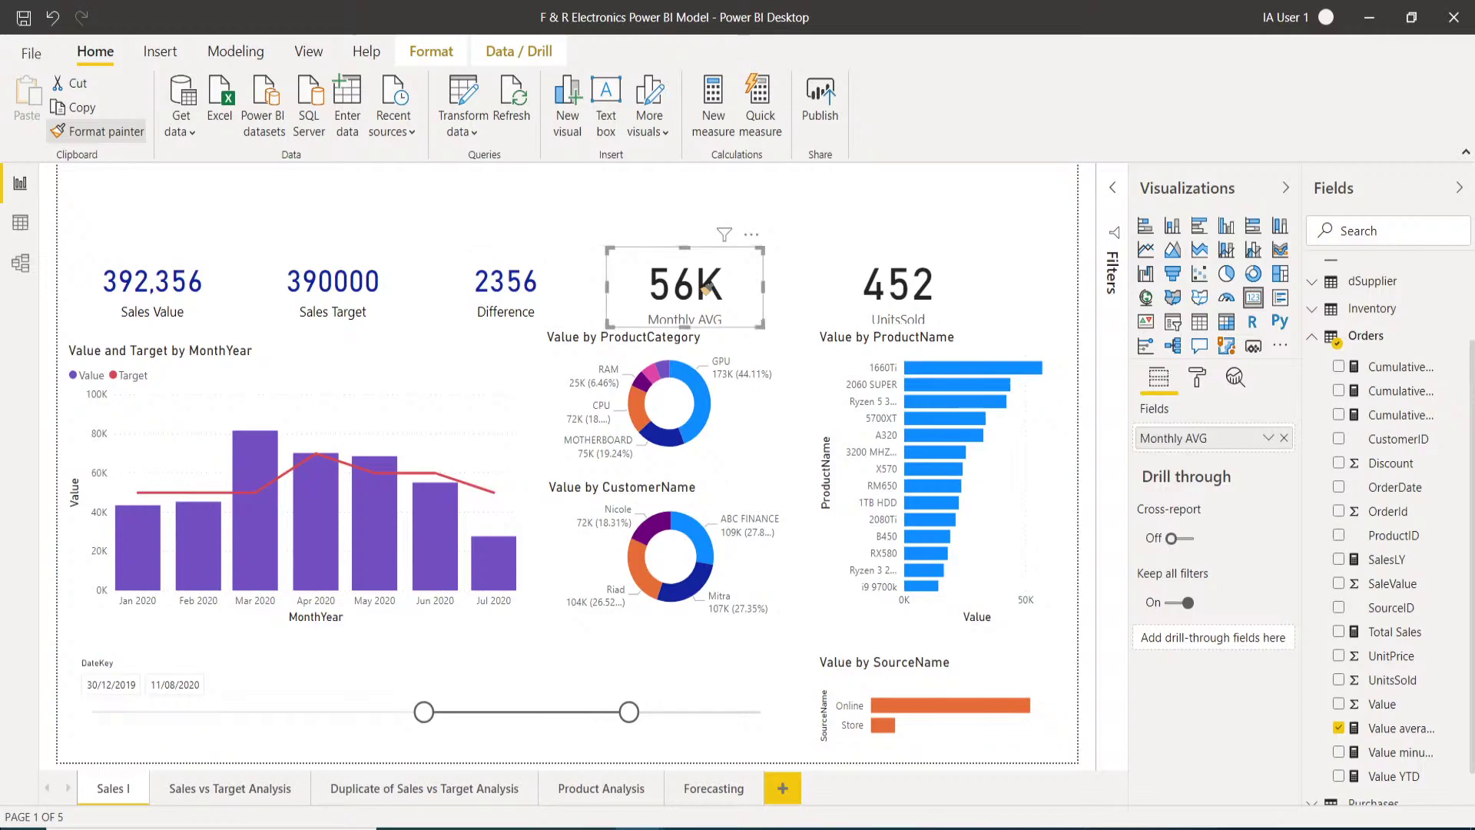
click(108, 132)
click(891, 284)
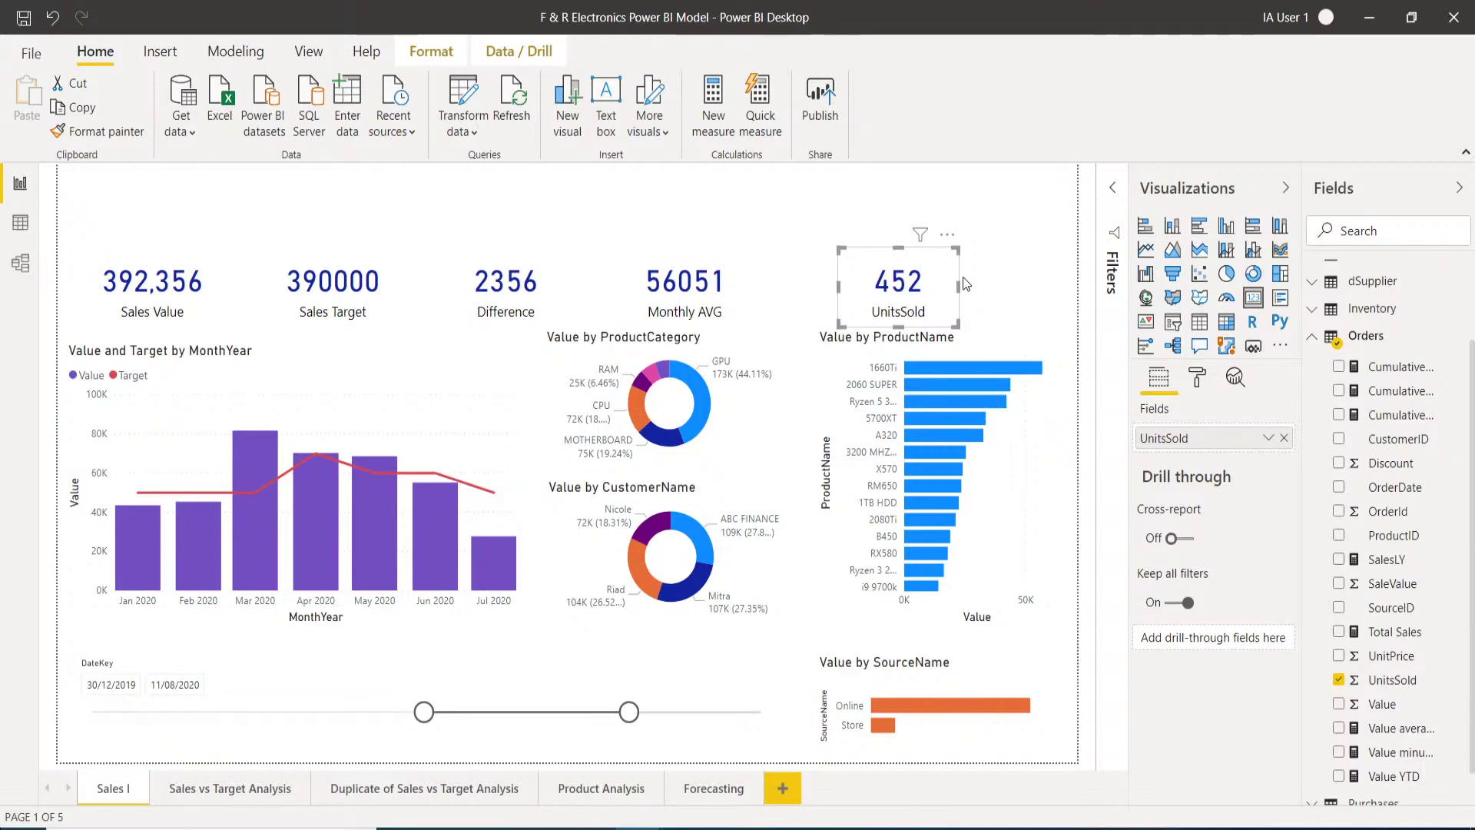
Step: Give the report page a light grey background with 0% transparency
click(991, 281)
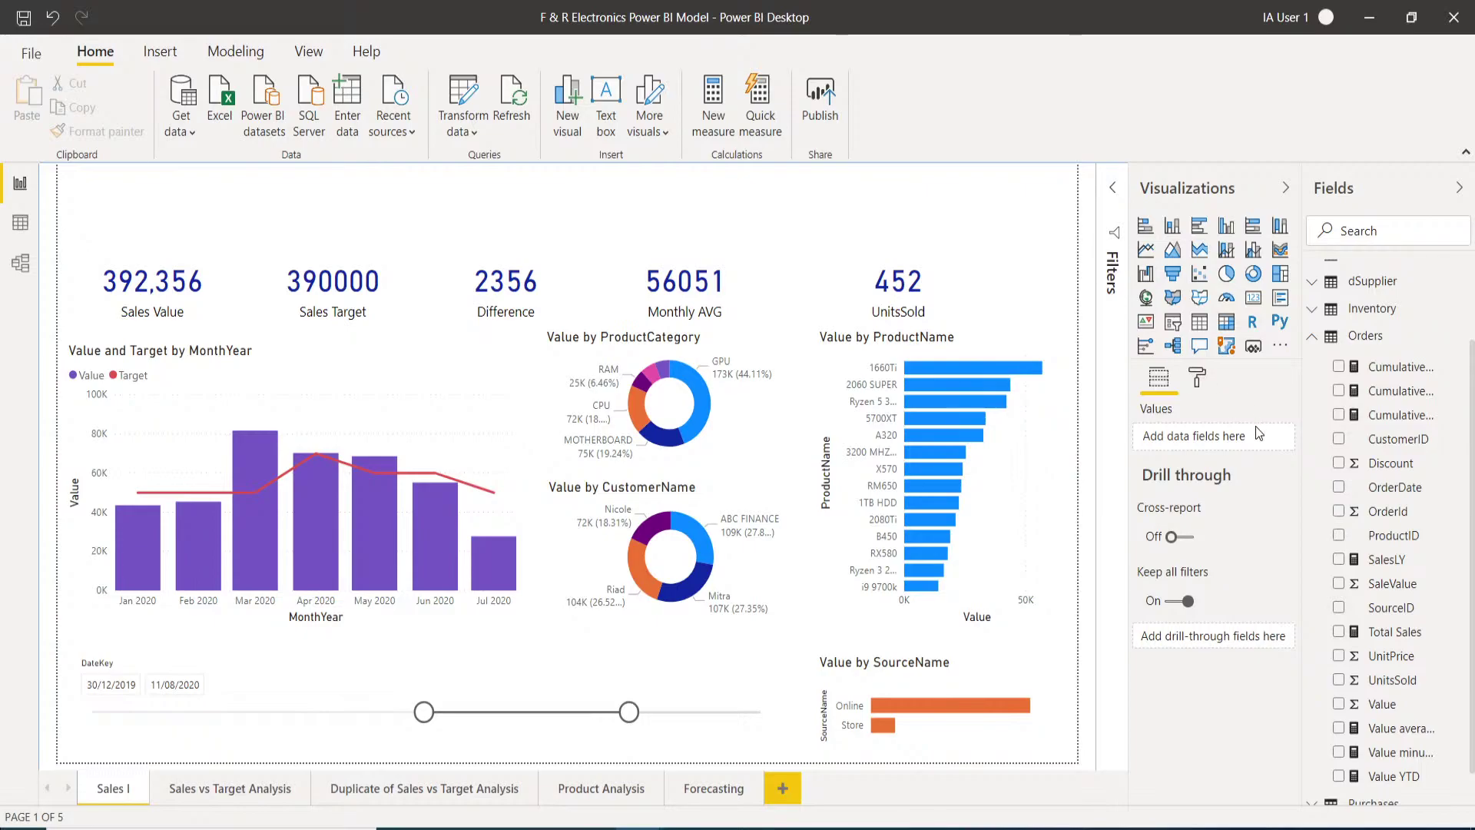
click(1197, 380)
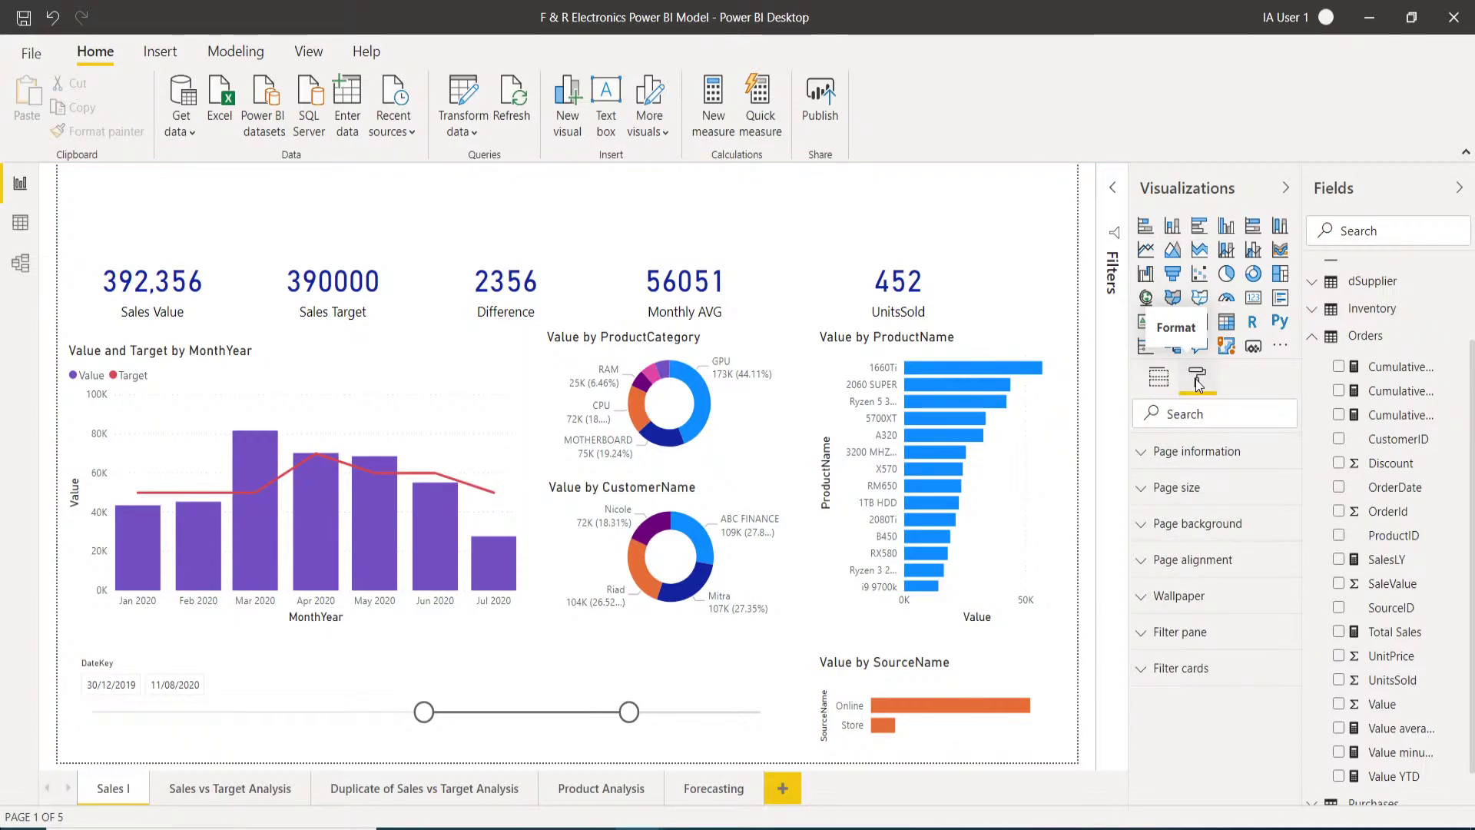
click(1144, 536)
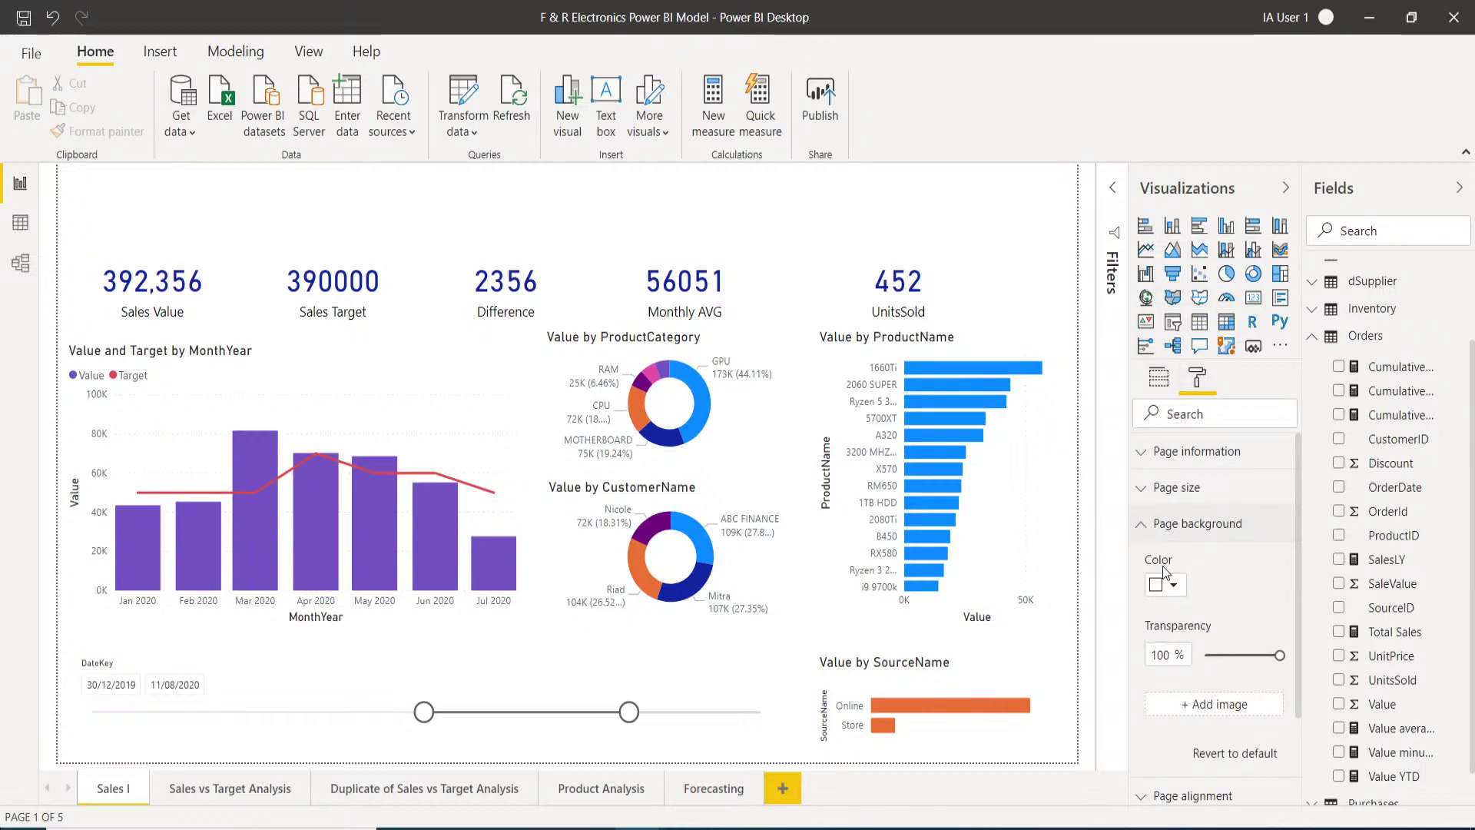
click(1173, 587)
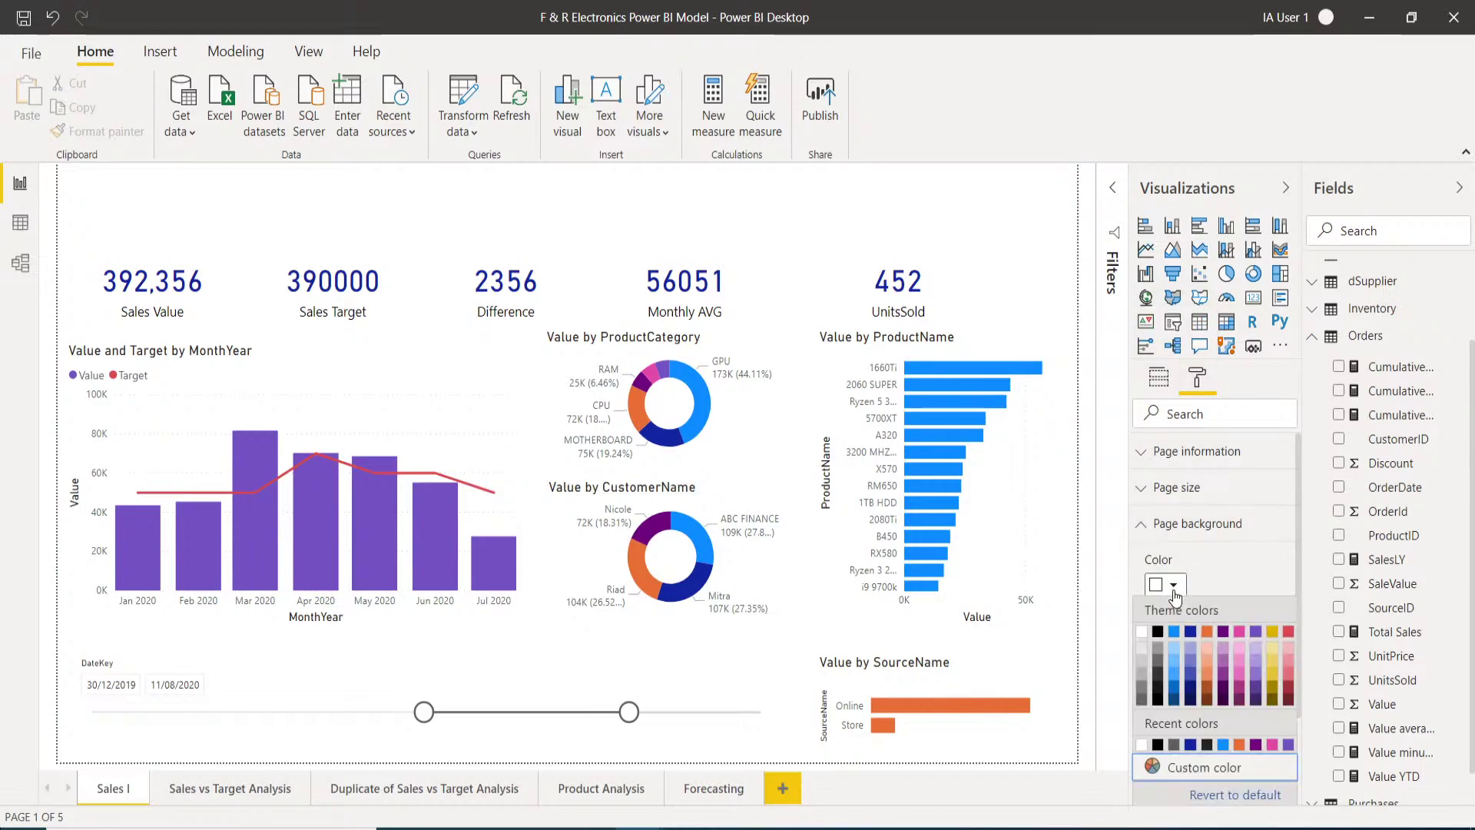
click(1140, 653)
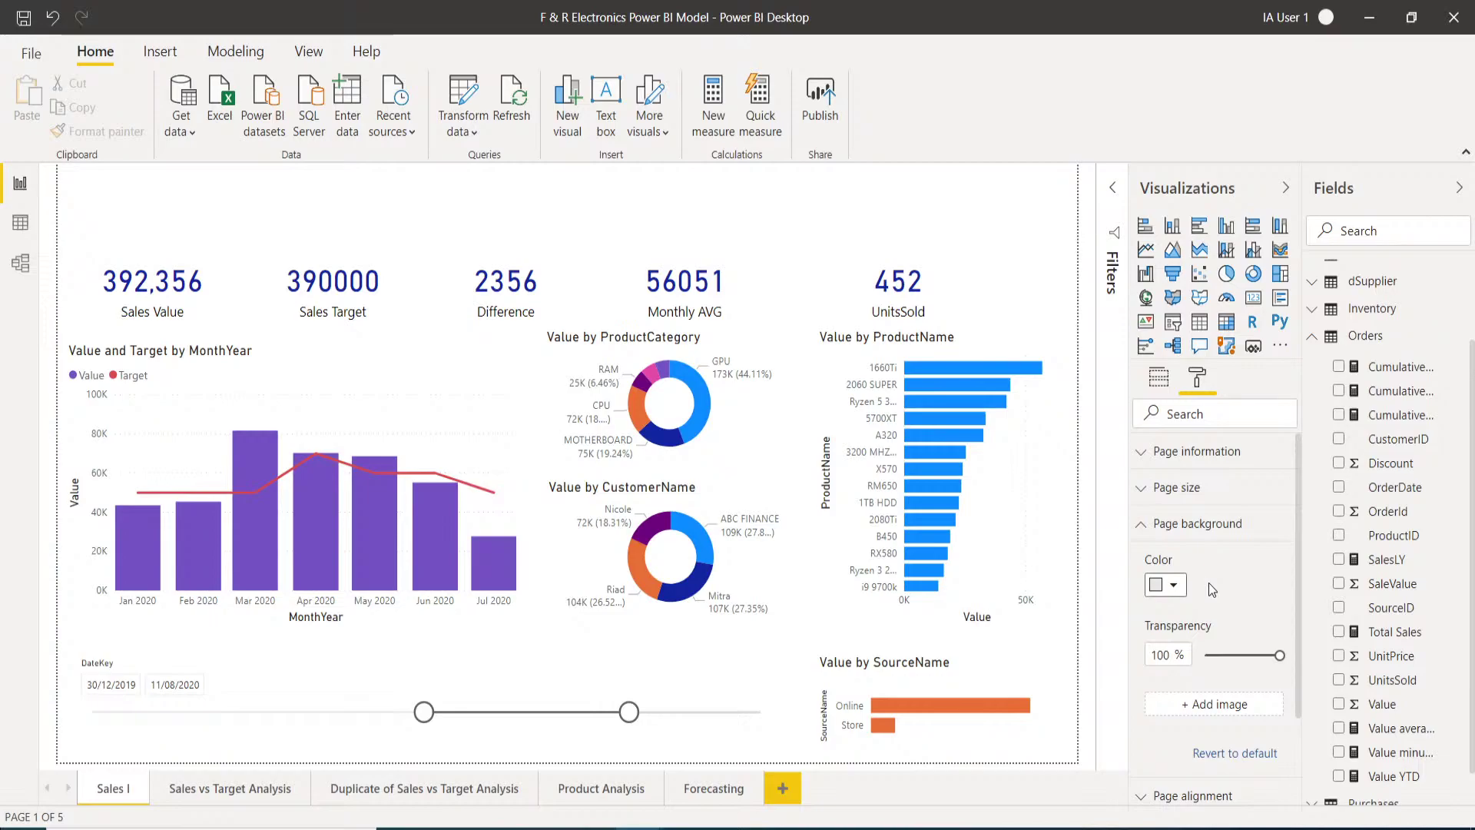
drag(1279, 655, 1184, 671)
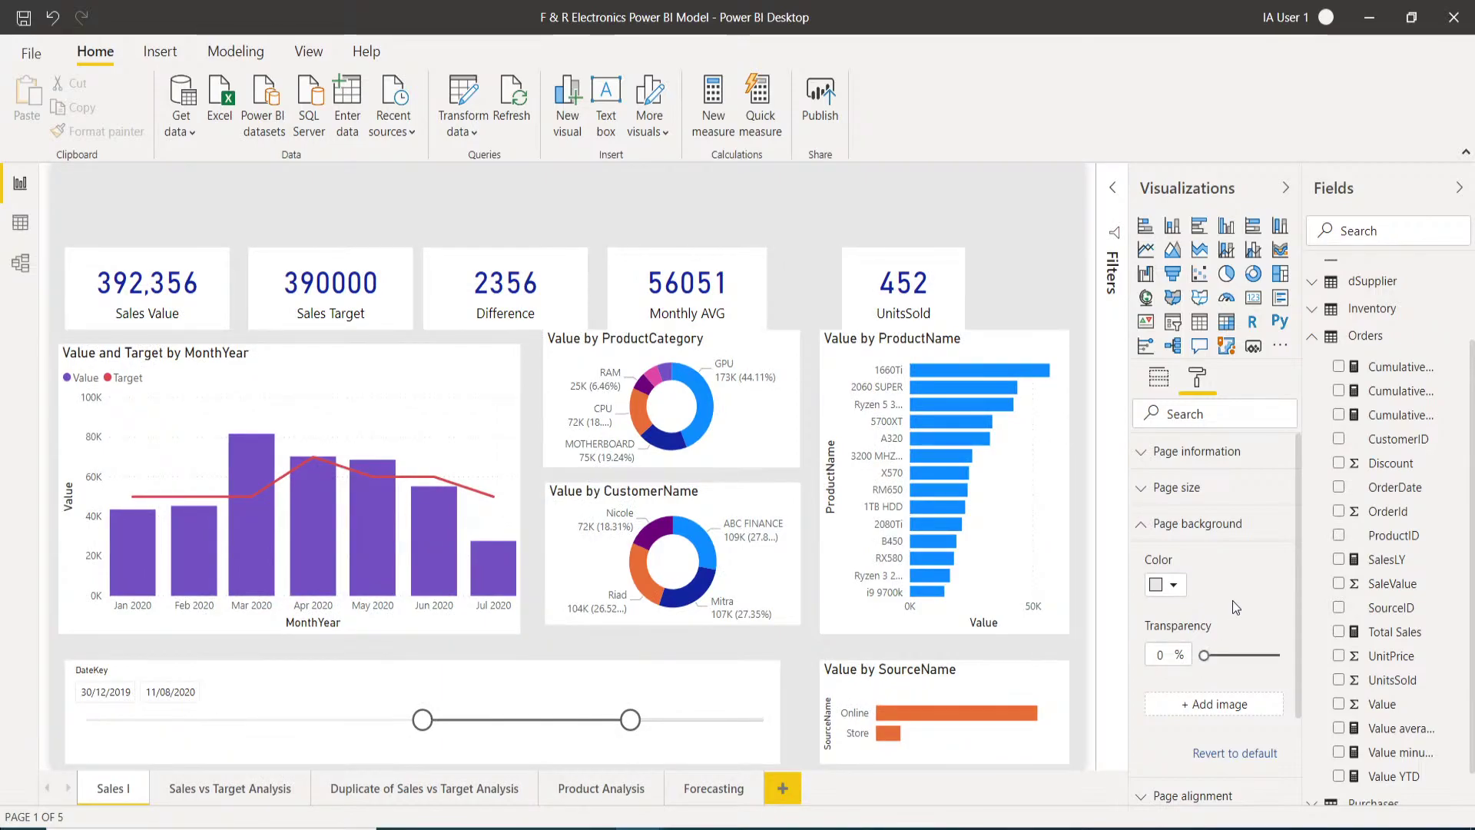
Step: Align the Value by ProductCategory donut above the CustomerName donut and enlarge the Value and Target by MonthYear chart to fill the adjacent gaps
click(797, 440)
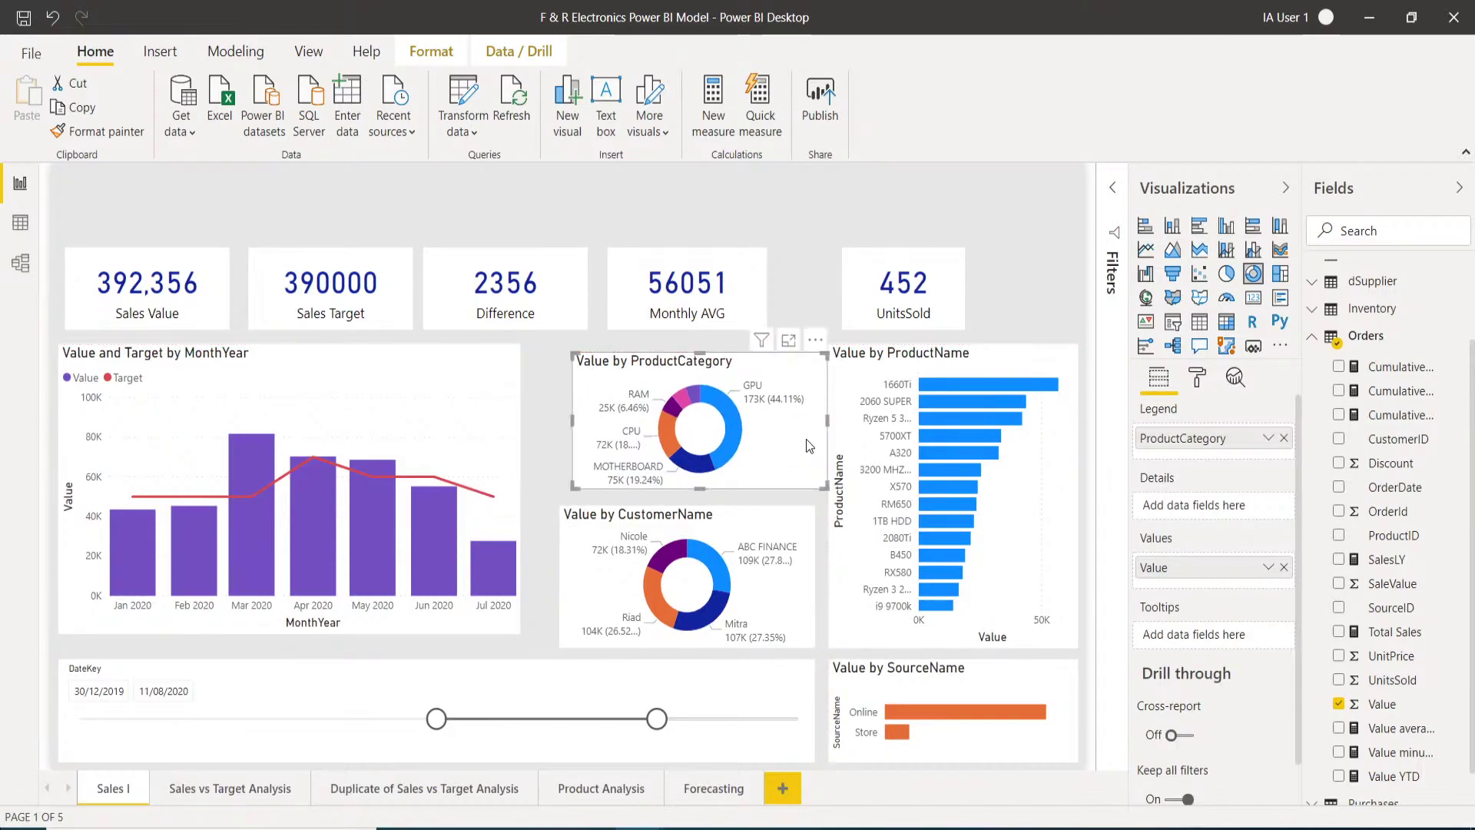
drag(803, 437, 801, 449)
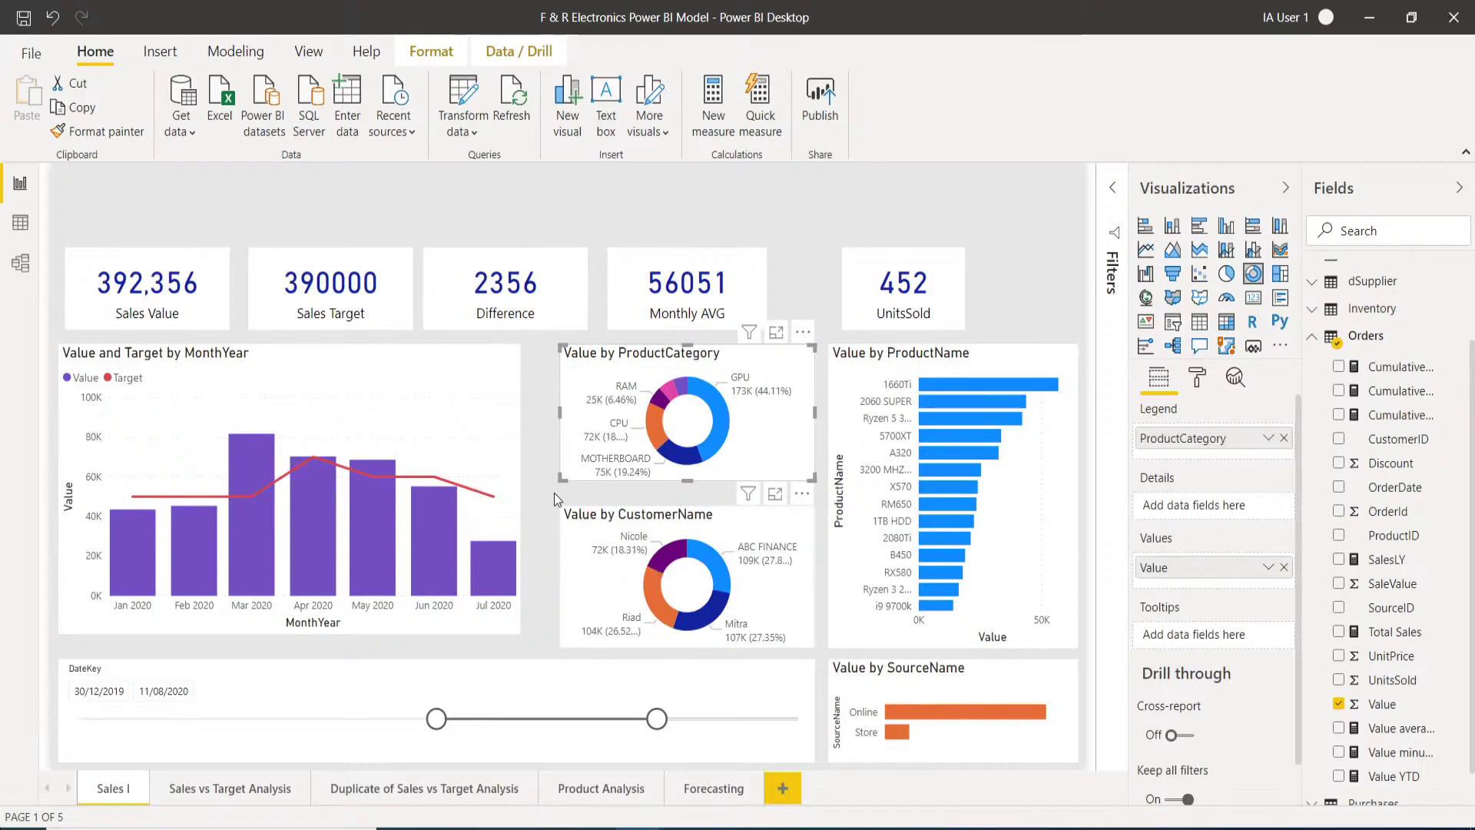
click(514, 460)
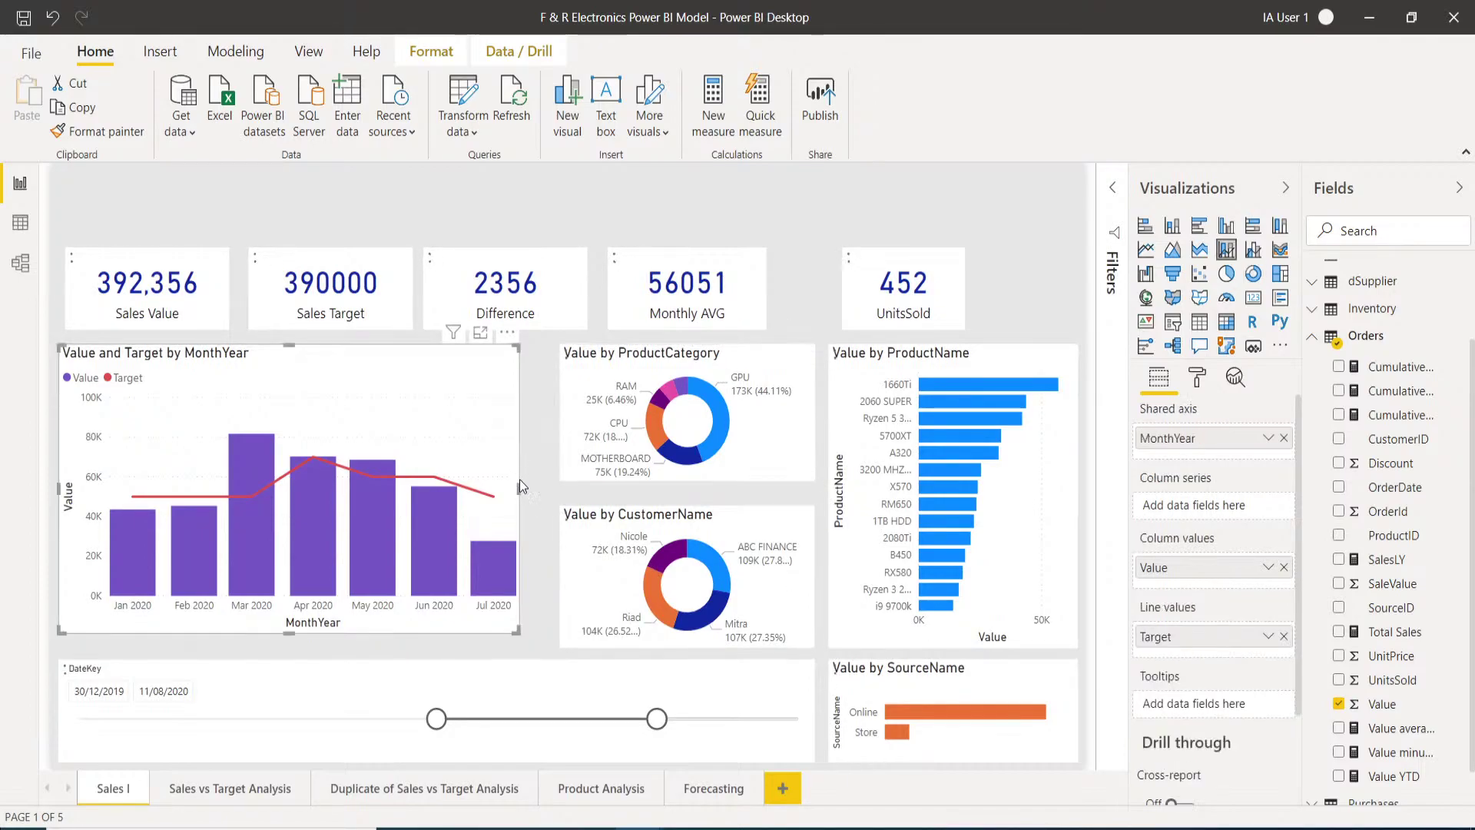
drag(519, 487, 547, 492)
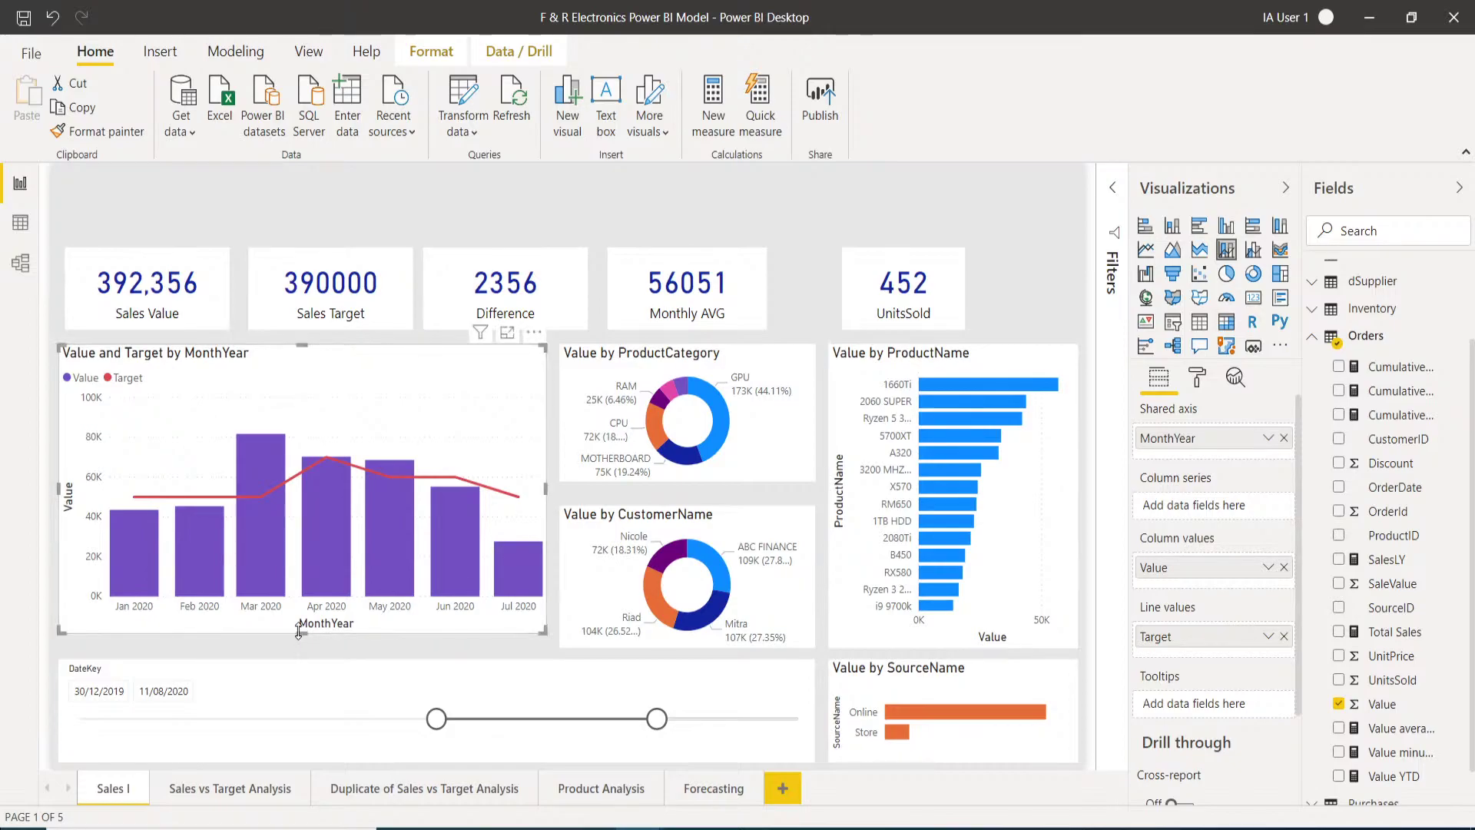
drag(299, 631, 299, 646)
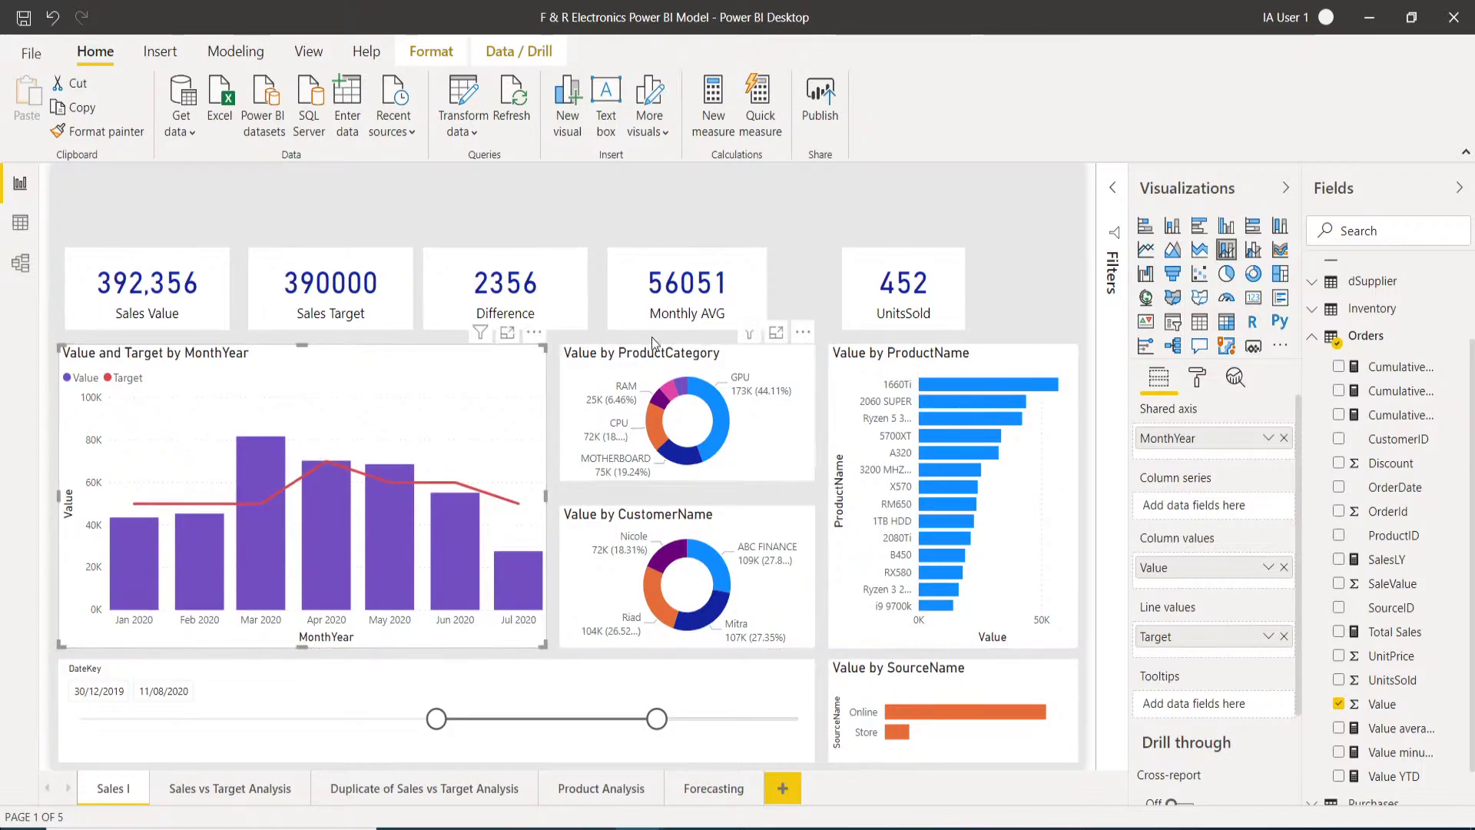
click(726, 204)
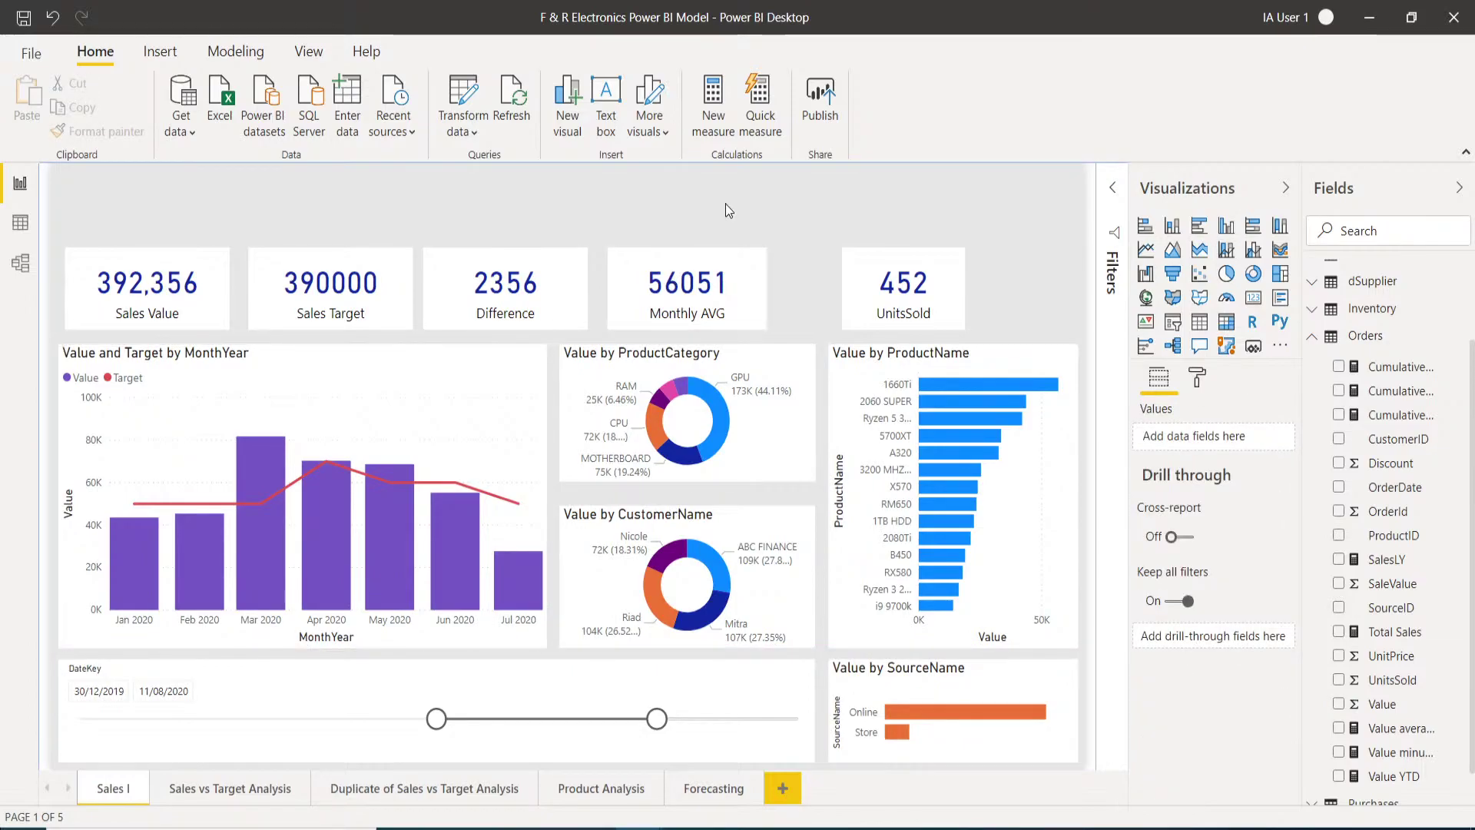
key(XF86AudioLowerVolume)
key(XF86AudioLowerVolume)
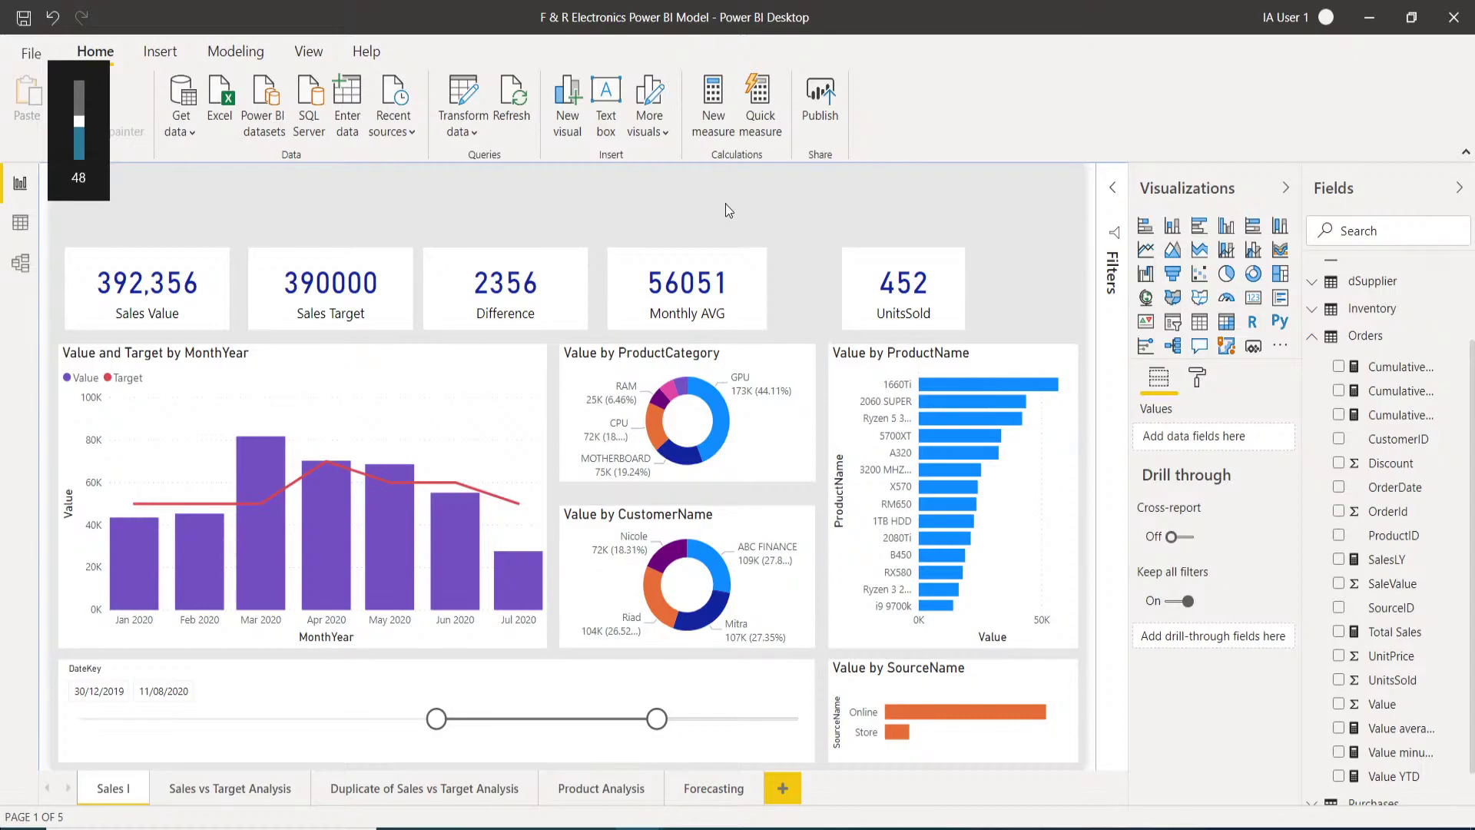
key(XF86AudioRaiseVolume)
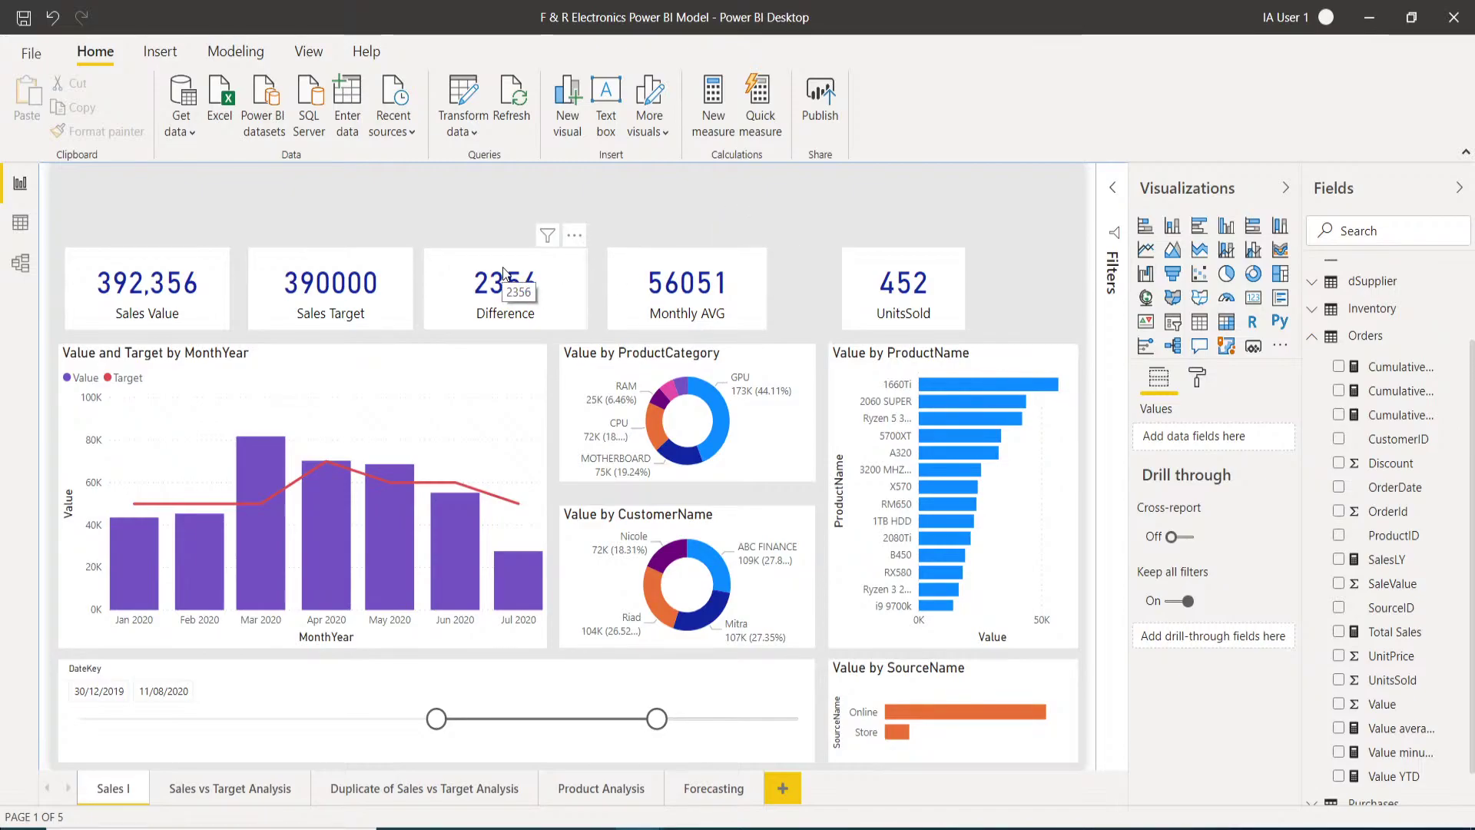
Step: Format the Value column behind the Sales Value card as currency with the $ symbol
click(209, 279)
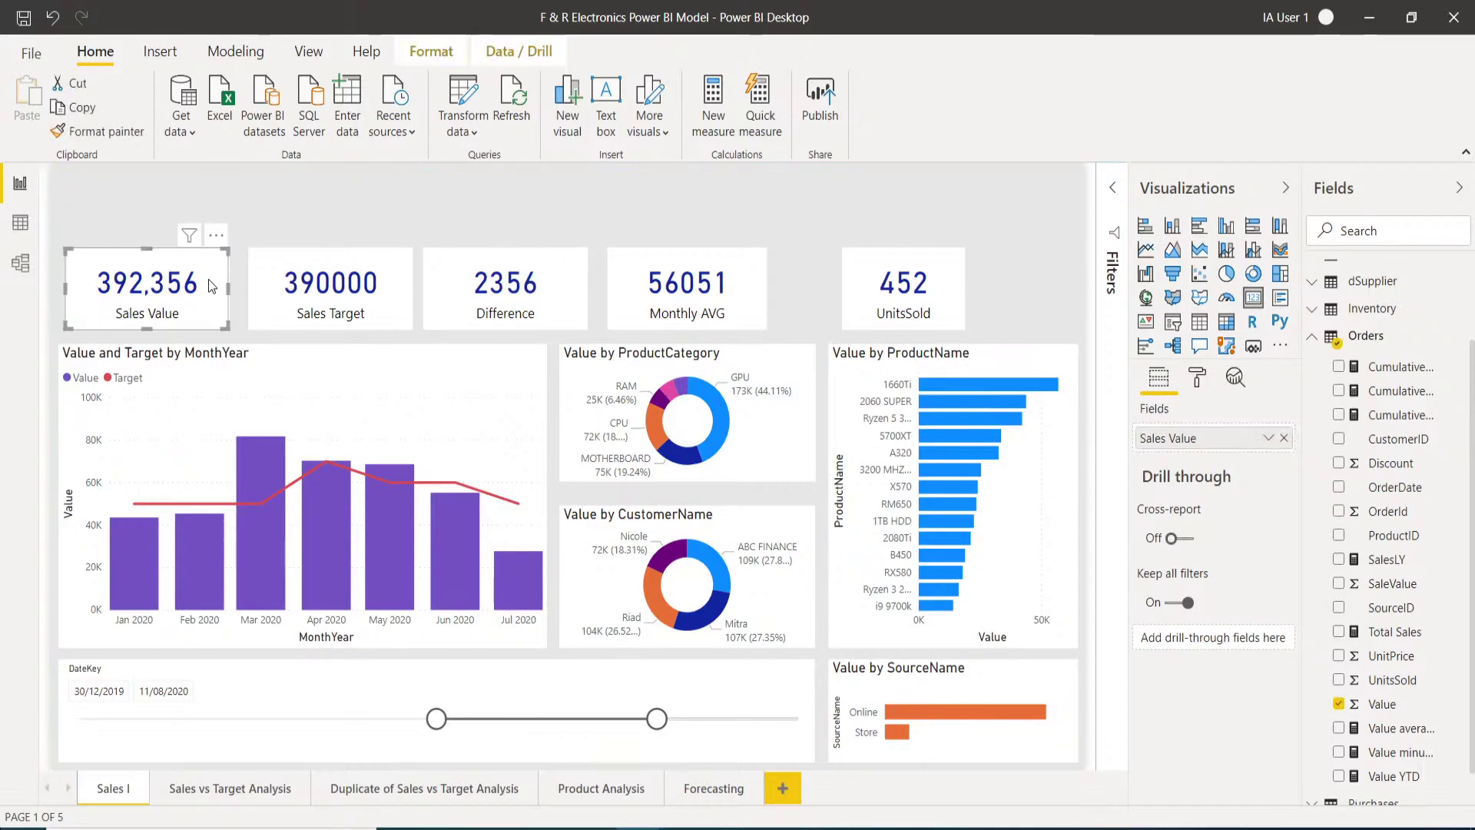
click(1385, 707)
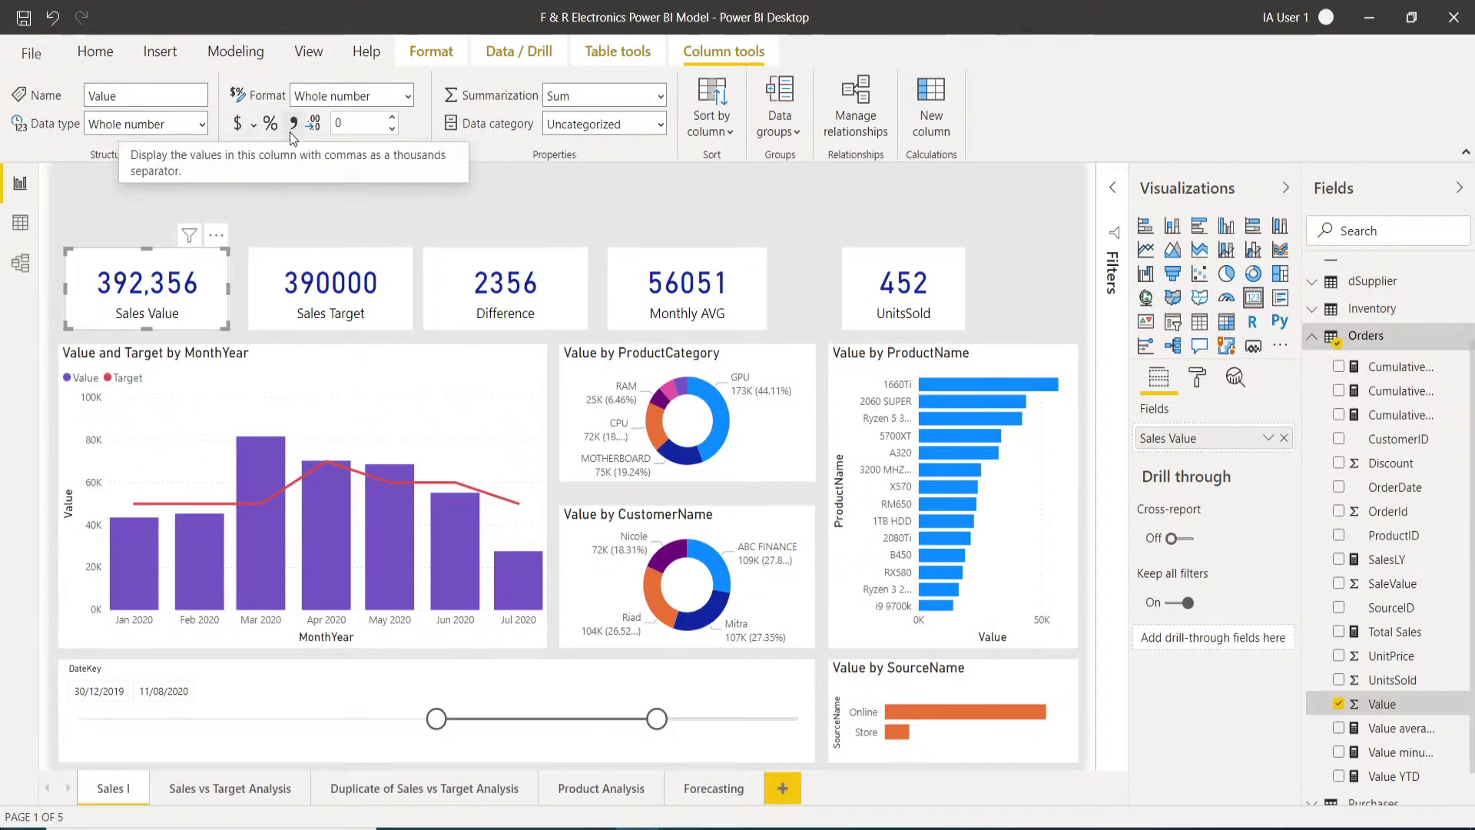
click(241, 128)
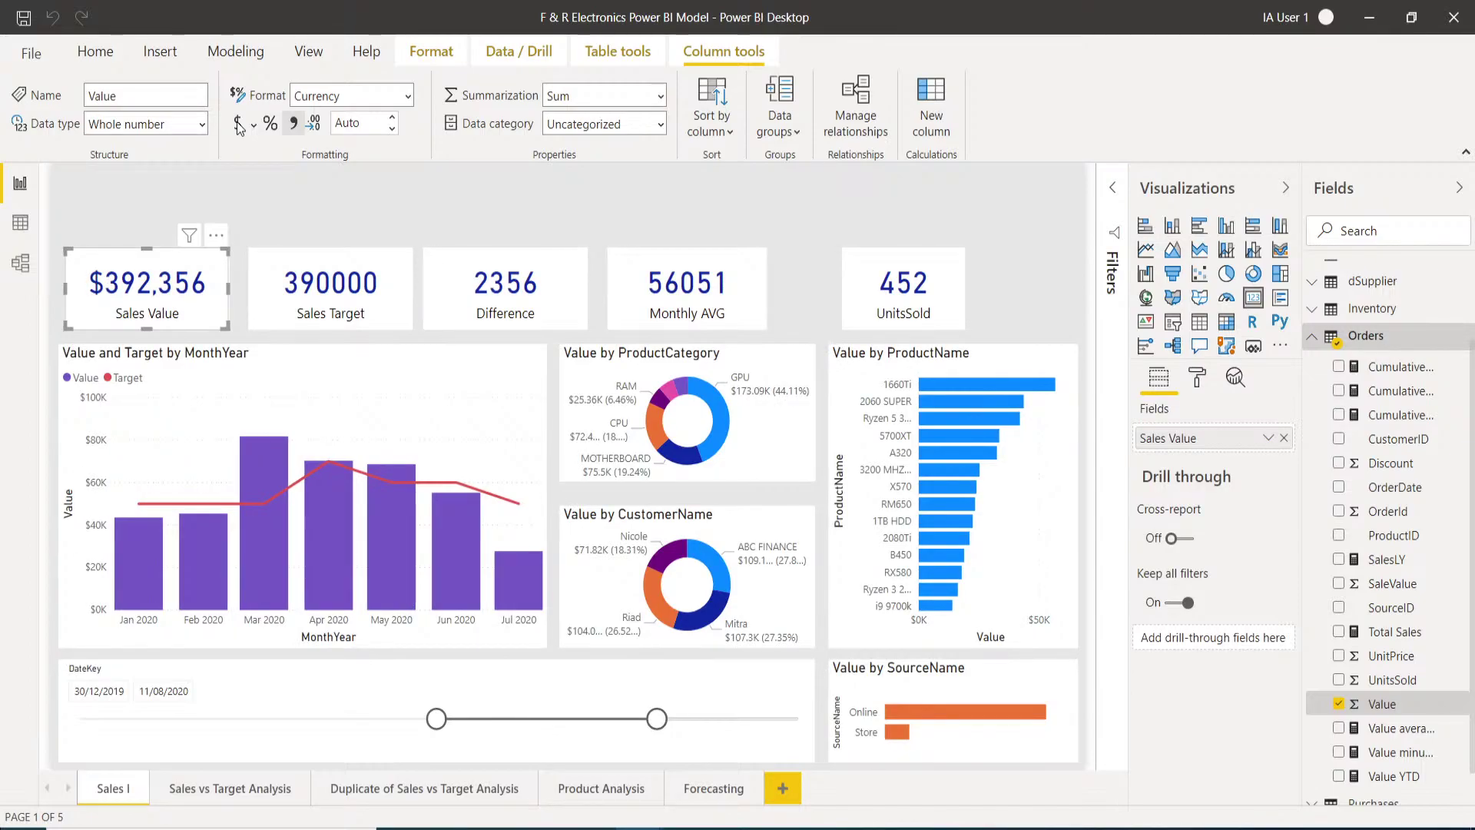
key(XF86AudioLowerVolume)
key(XF86AudioRaiseVolume)
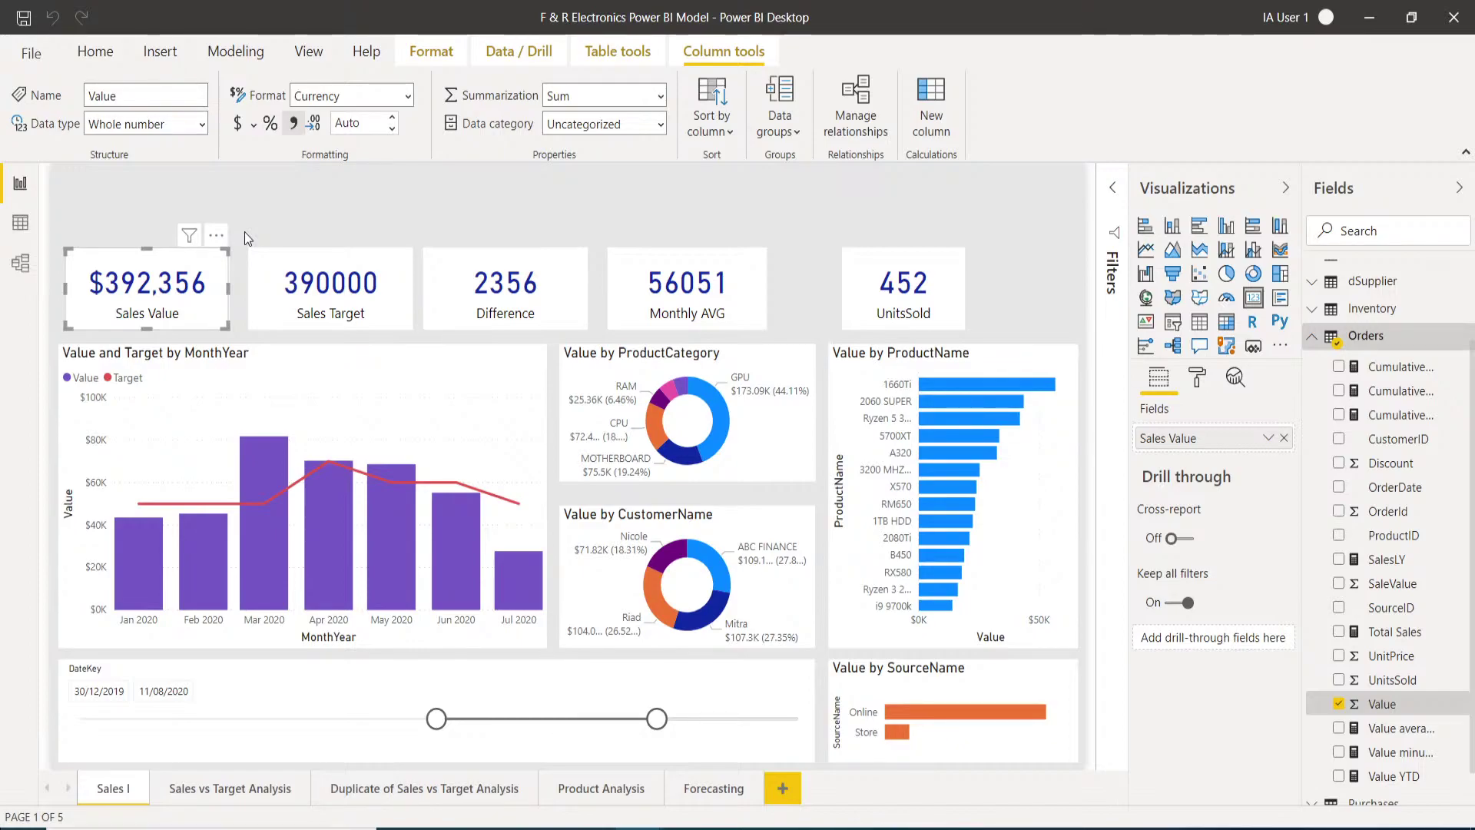
Step: Examine the list of currency symbols available for the Value column without choosing another one
click(252, 128)
click(254, 129)
click(253, 129)
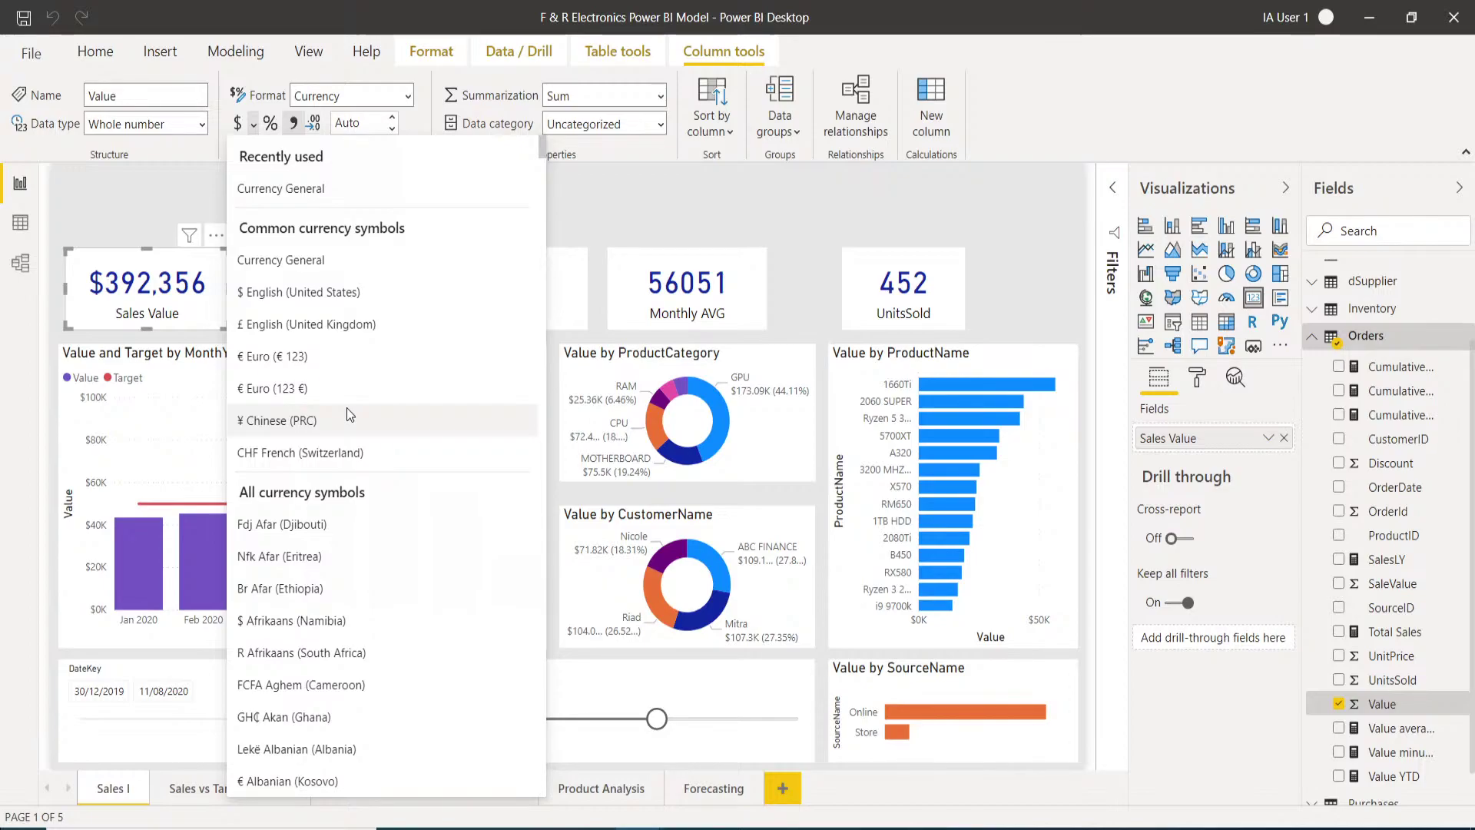
scroll(405, 469, down, 3)
scroll(405, 480, down, 10)
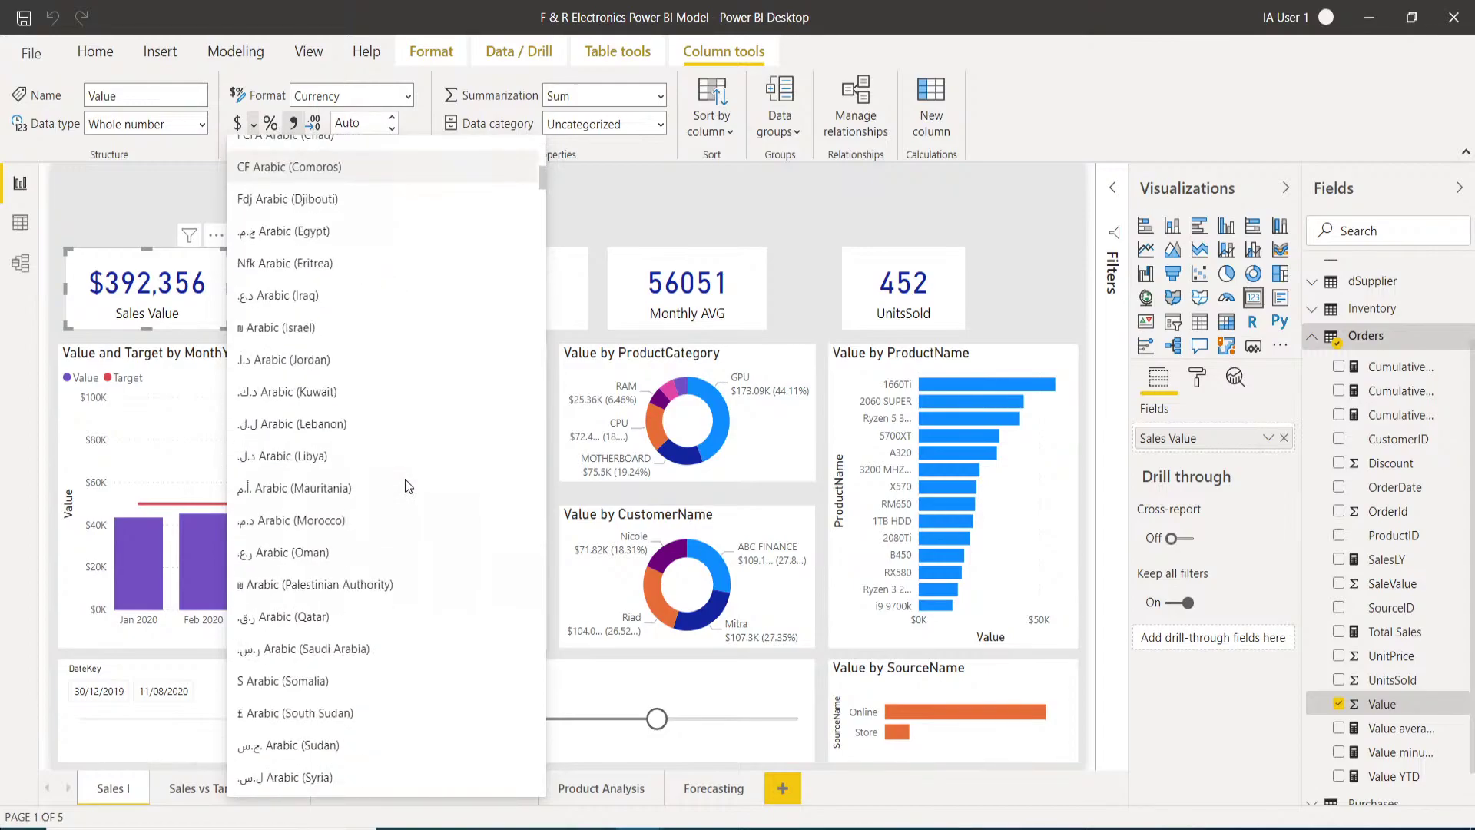
scroll(405, 482, down, 1)
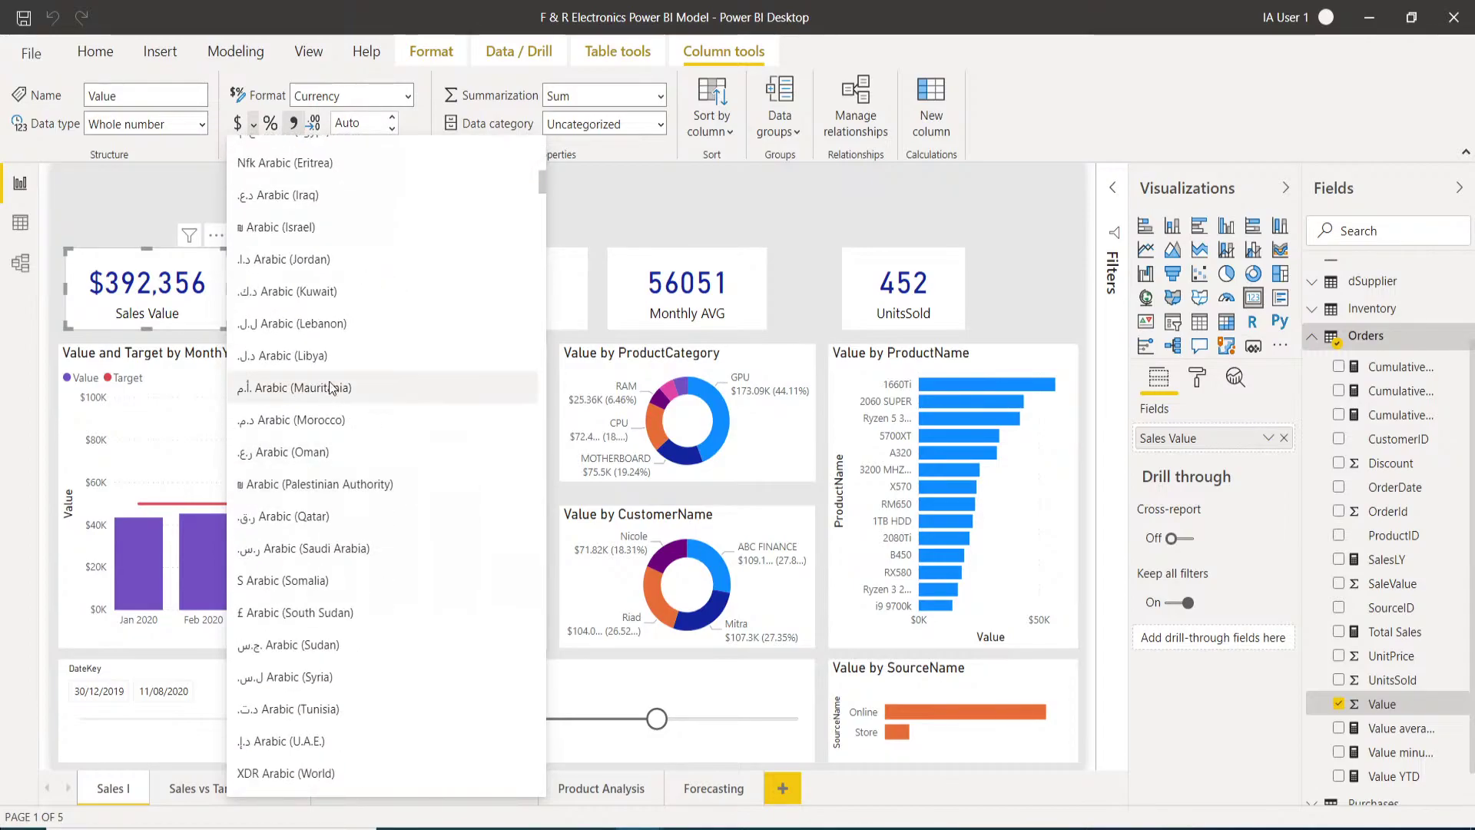
scroll(332, 564, down, 6)
scroll(338, 561, up, 9)
scroll(392, 330, up, 5)
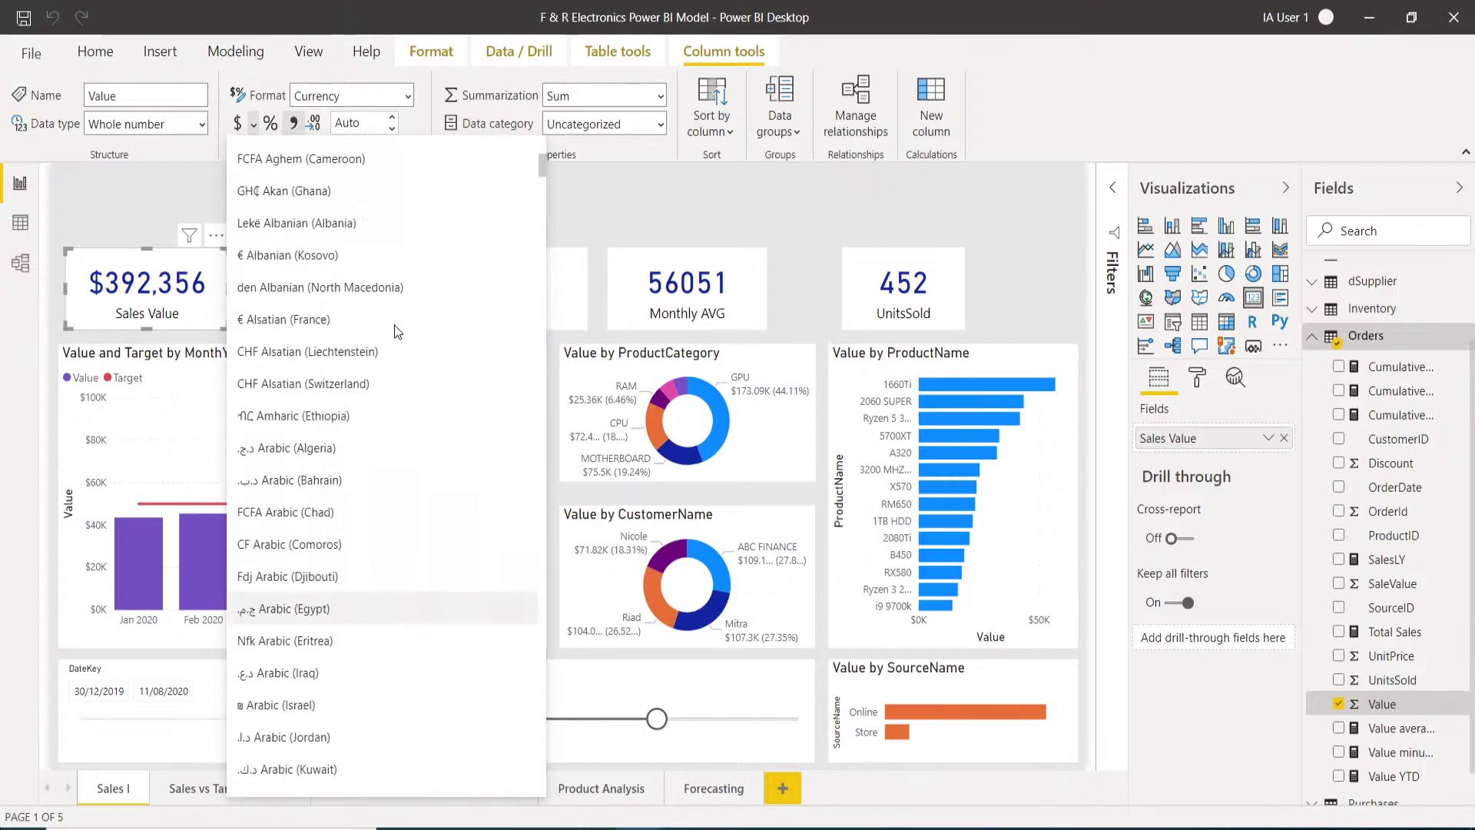
click(638, 205)
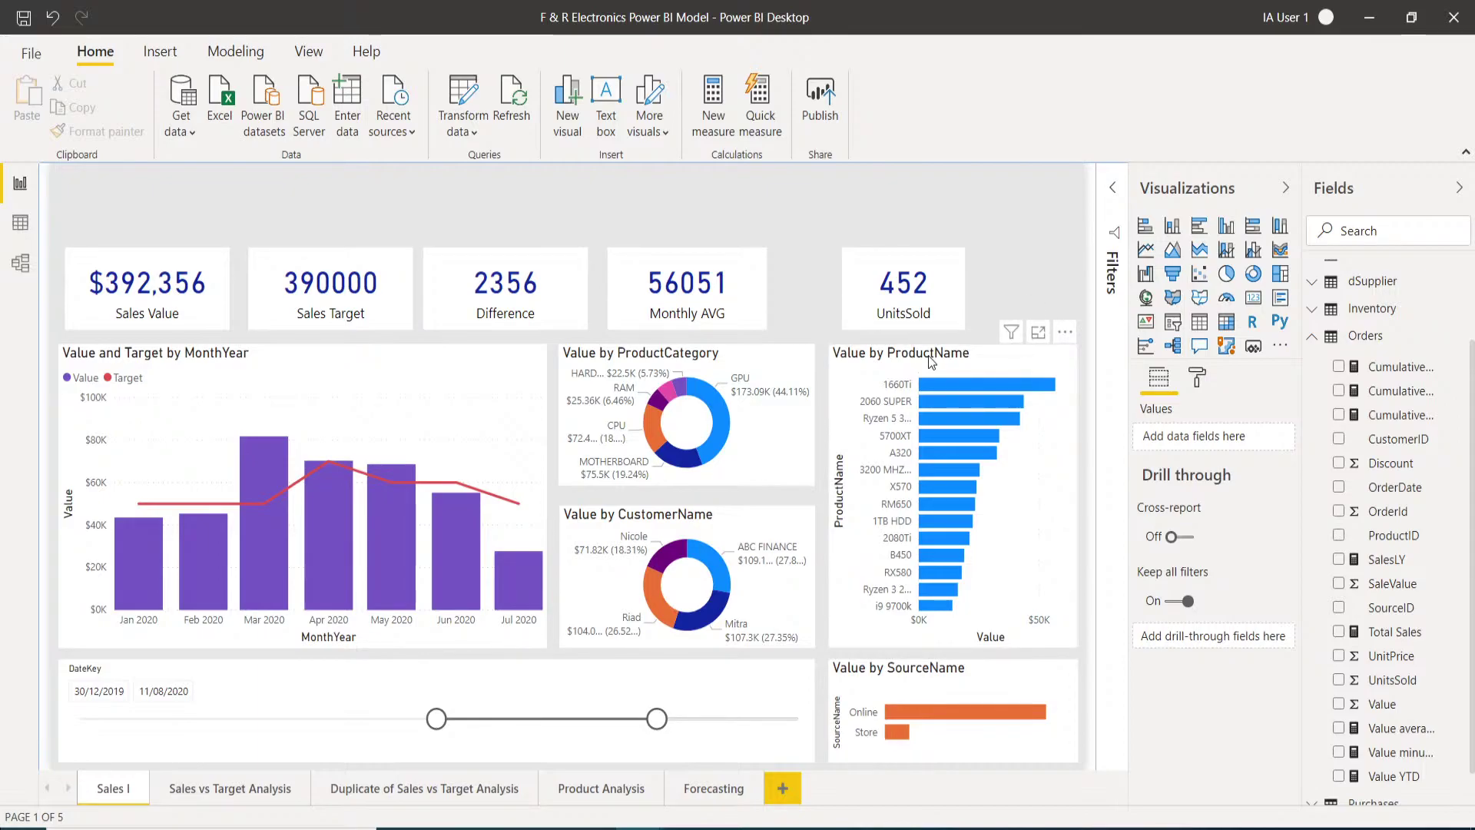
click(198, 311)
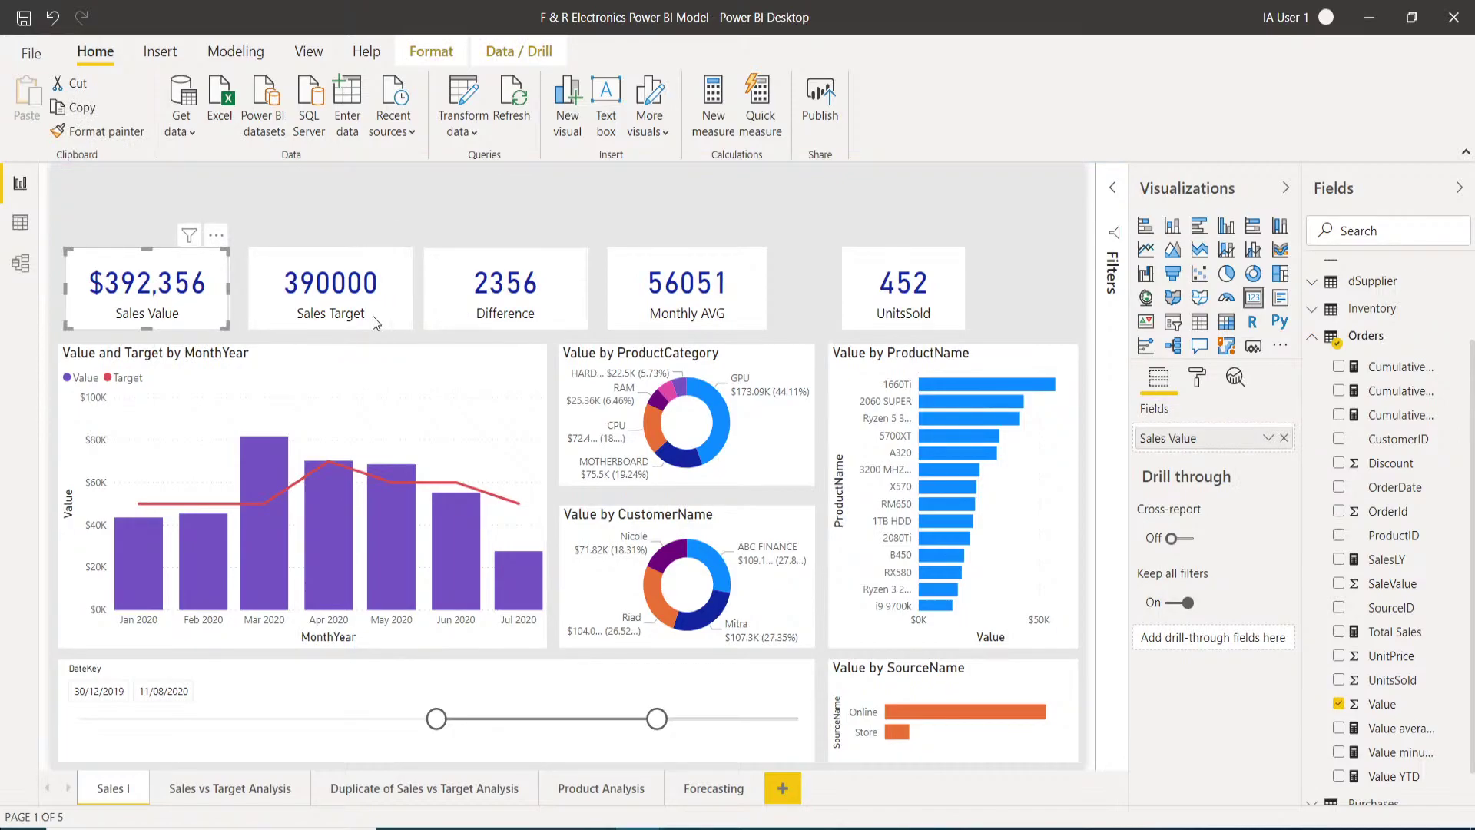
click(463, 311)
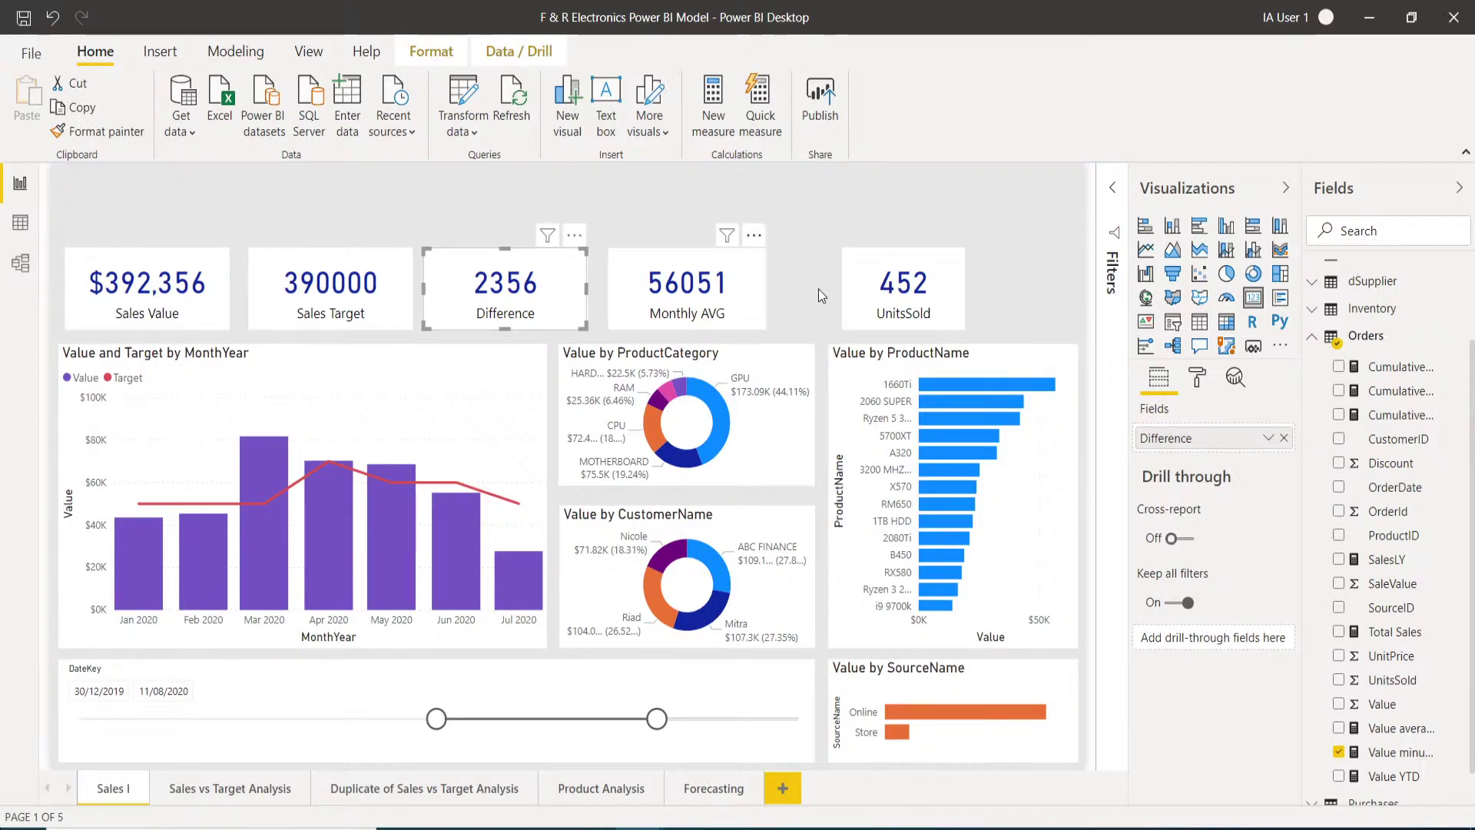
click(862, 309)
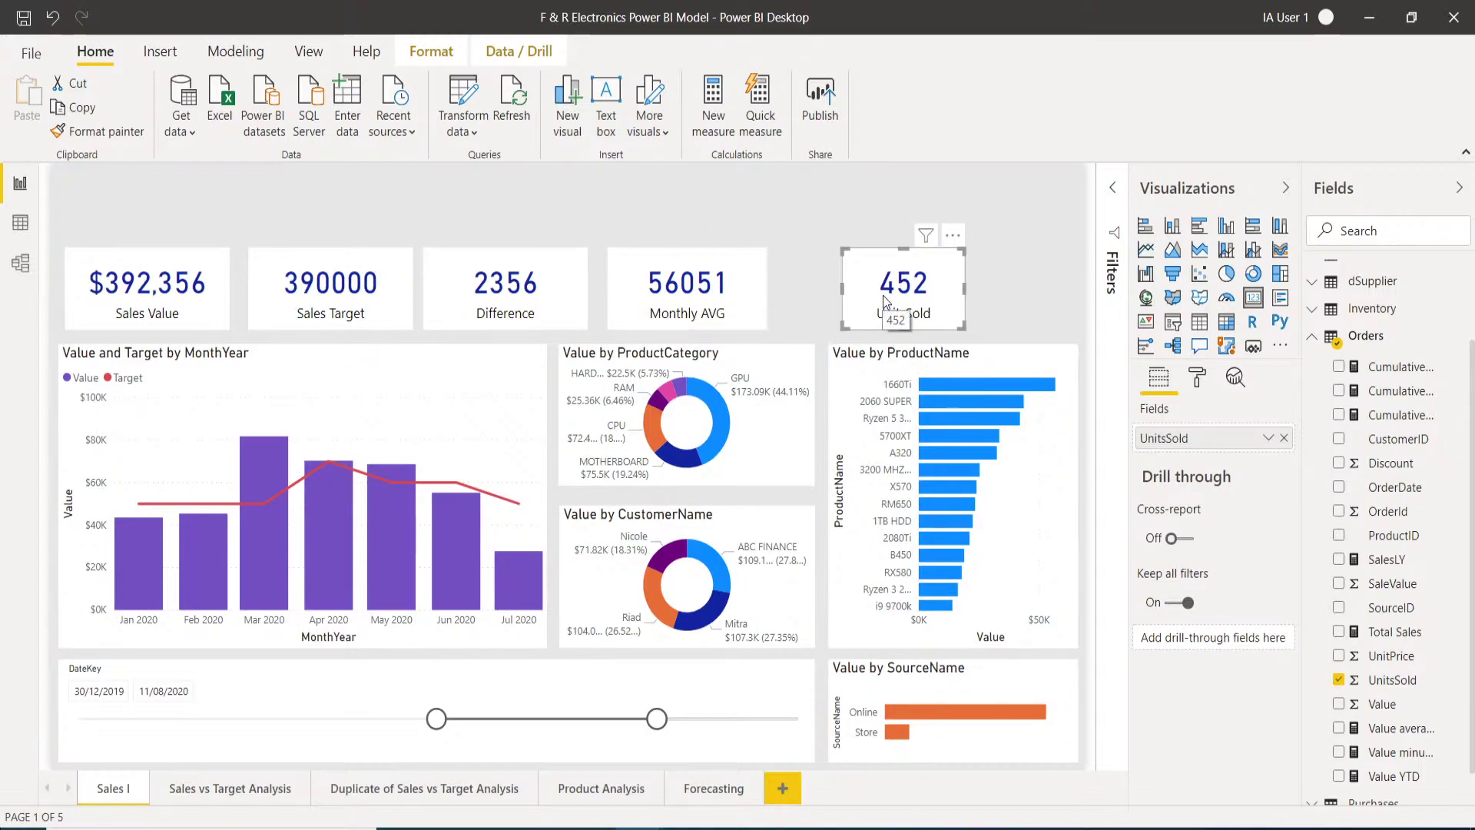
click(824, 291)
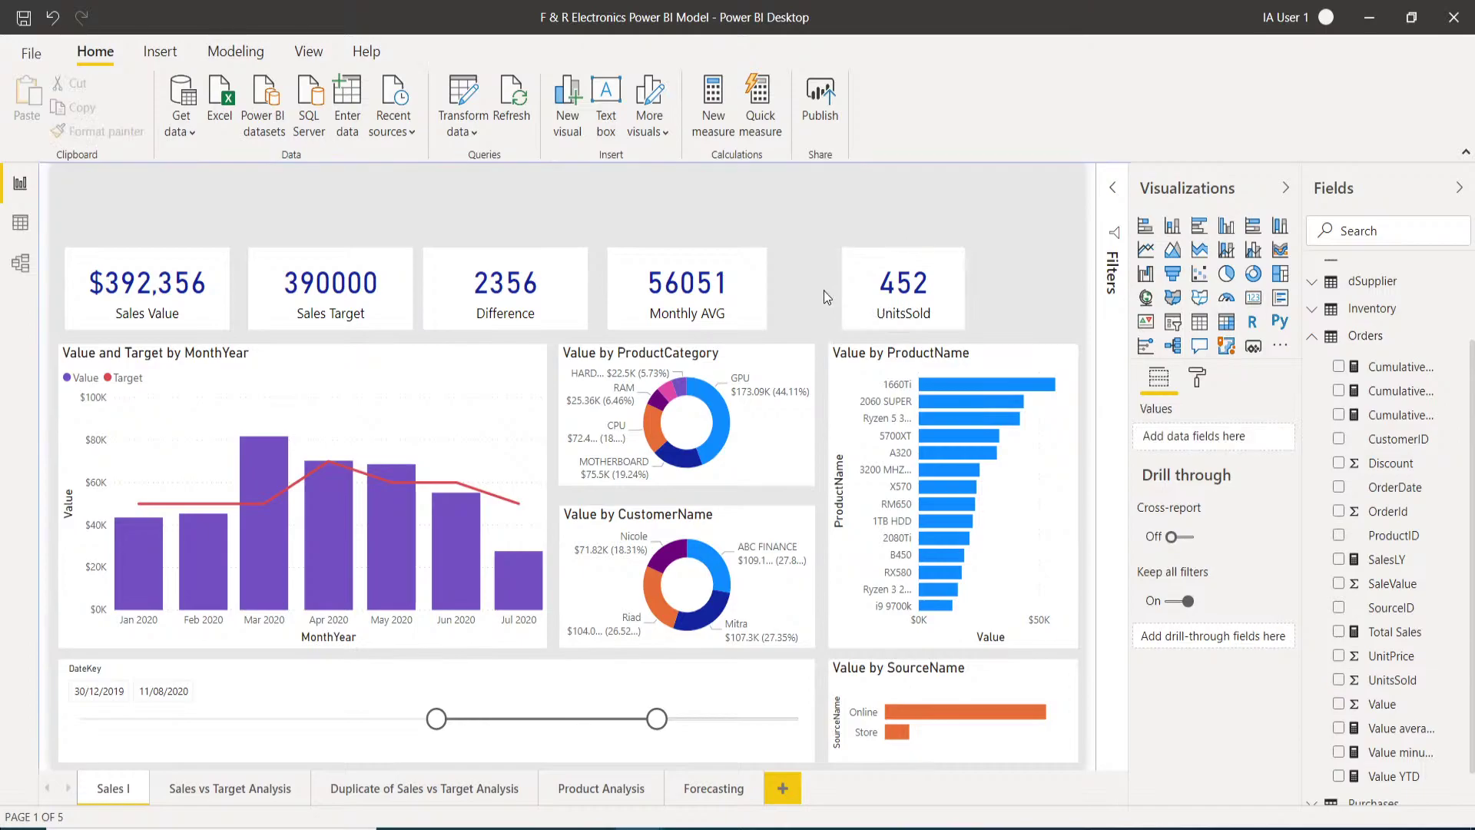
Step: Set the width of the Sales Value, Sales Target, Difference, Monthly AVG and UnitsSold cards together to 225
click(192, 312)
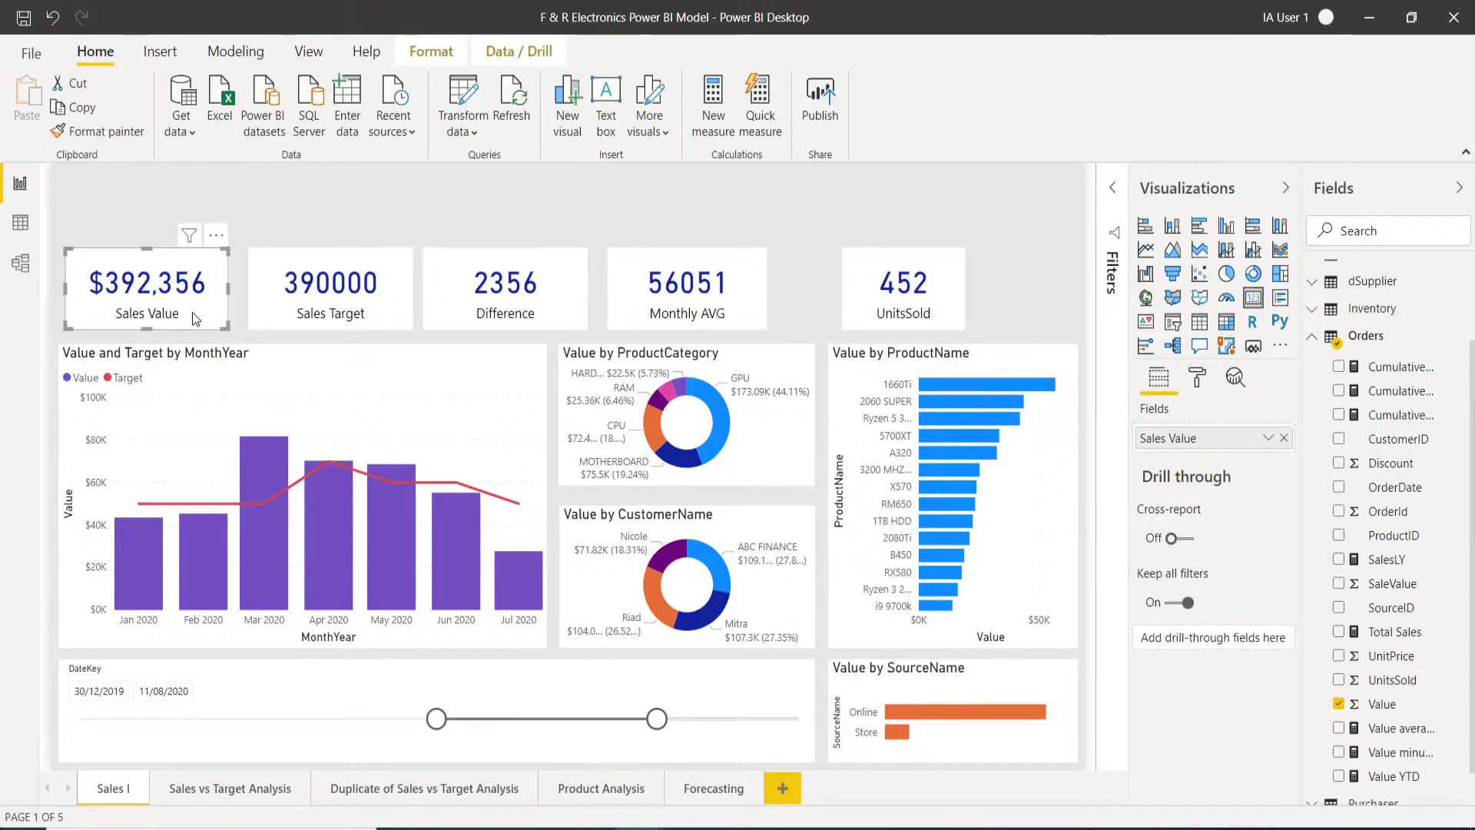
ctrl+click(378, 312)
ctrl+click(551, 294)
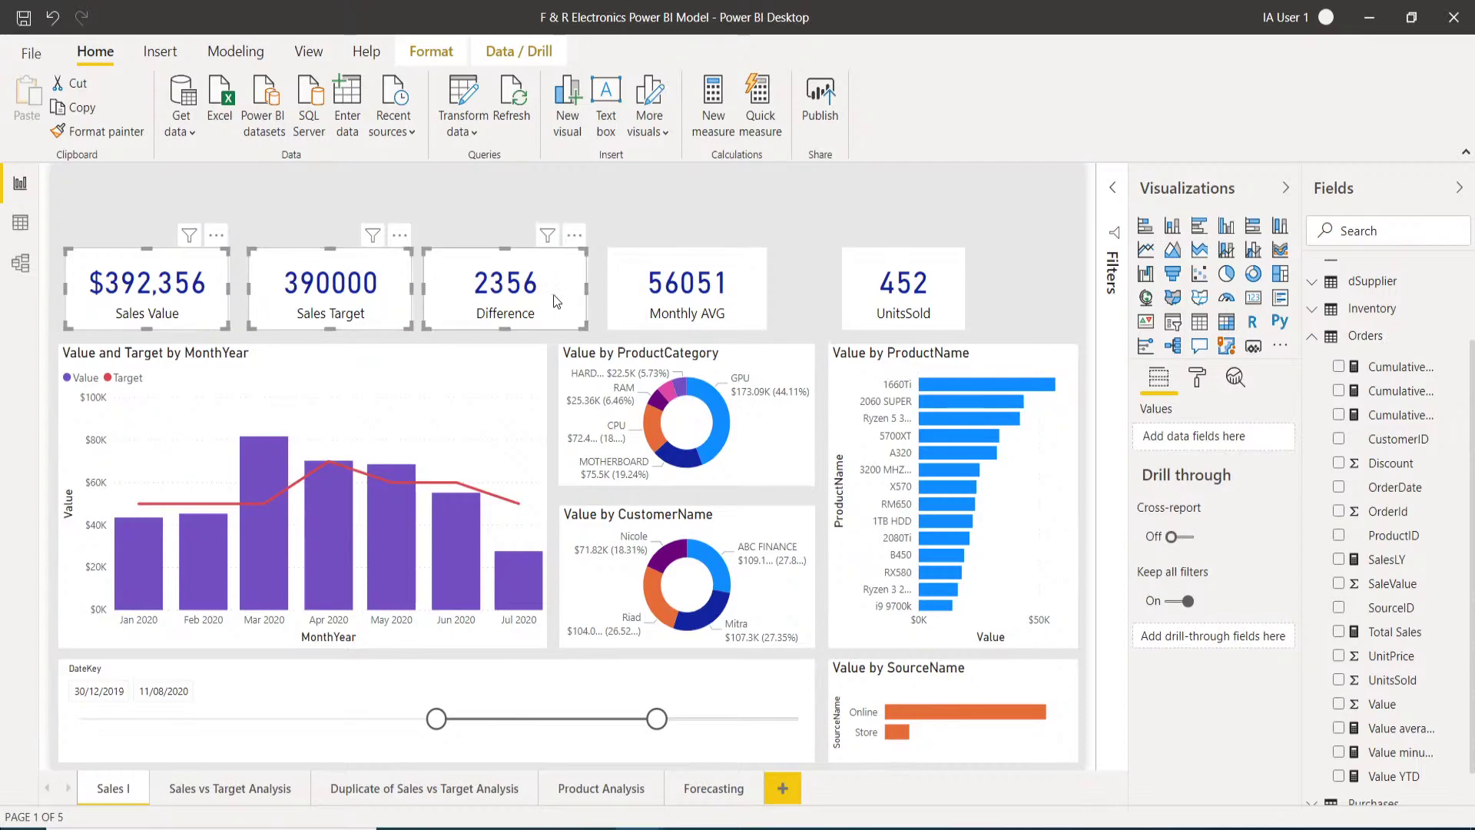
ctrl+click(682, 283)
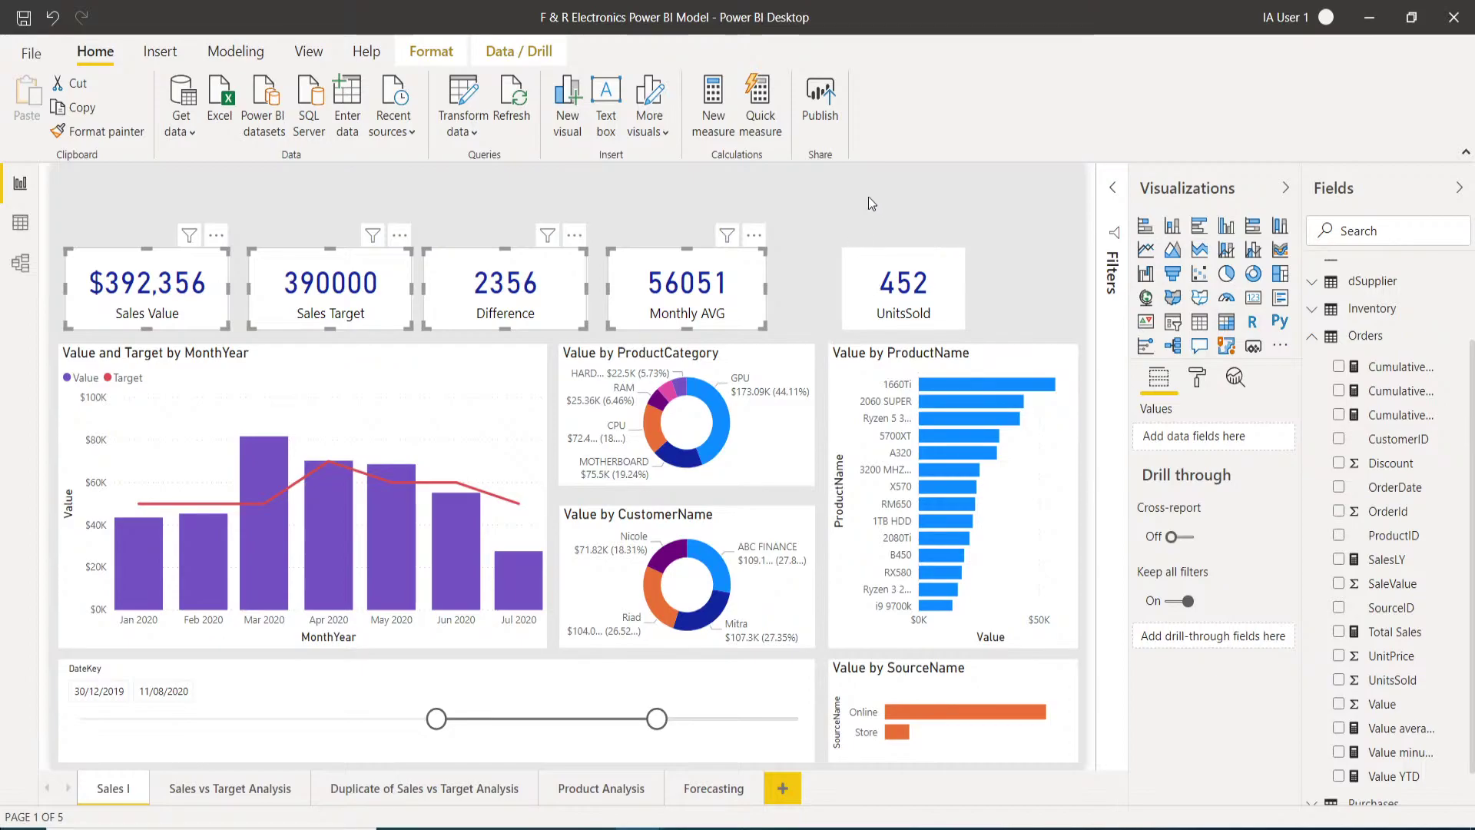
click(855, 260)
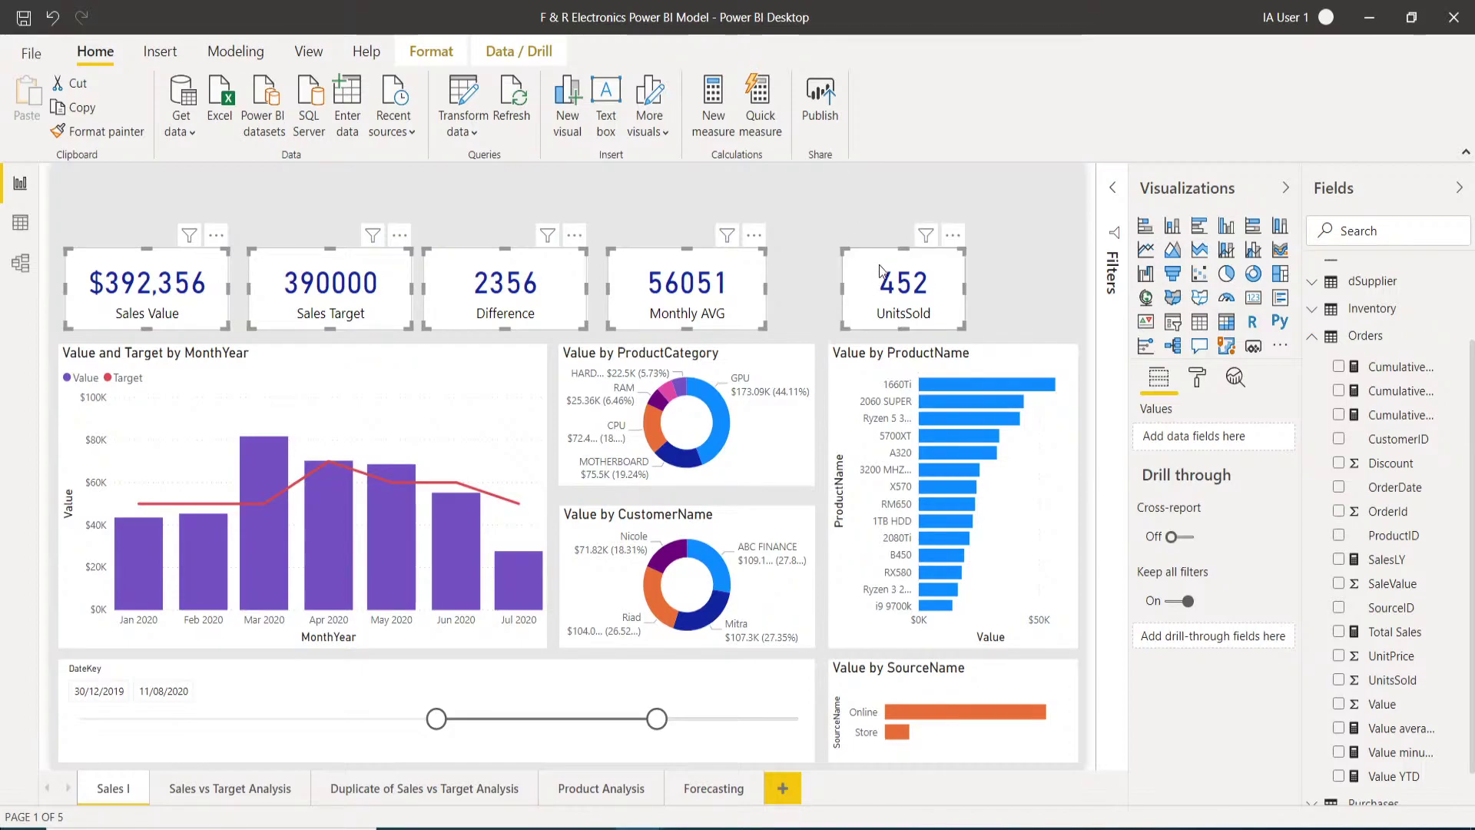
click(1198, 378)
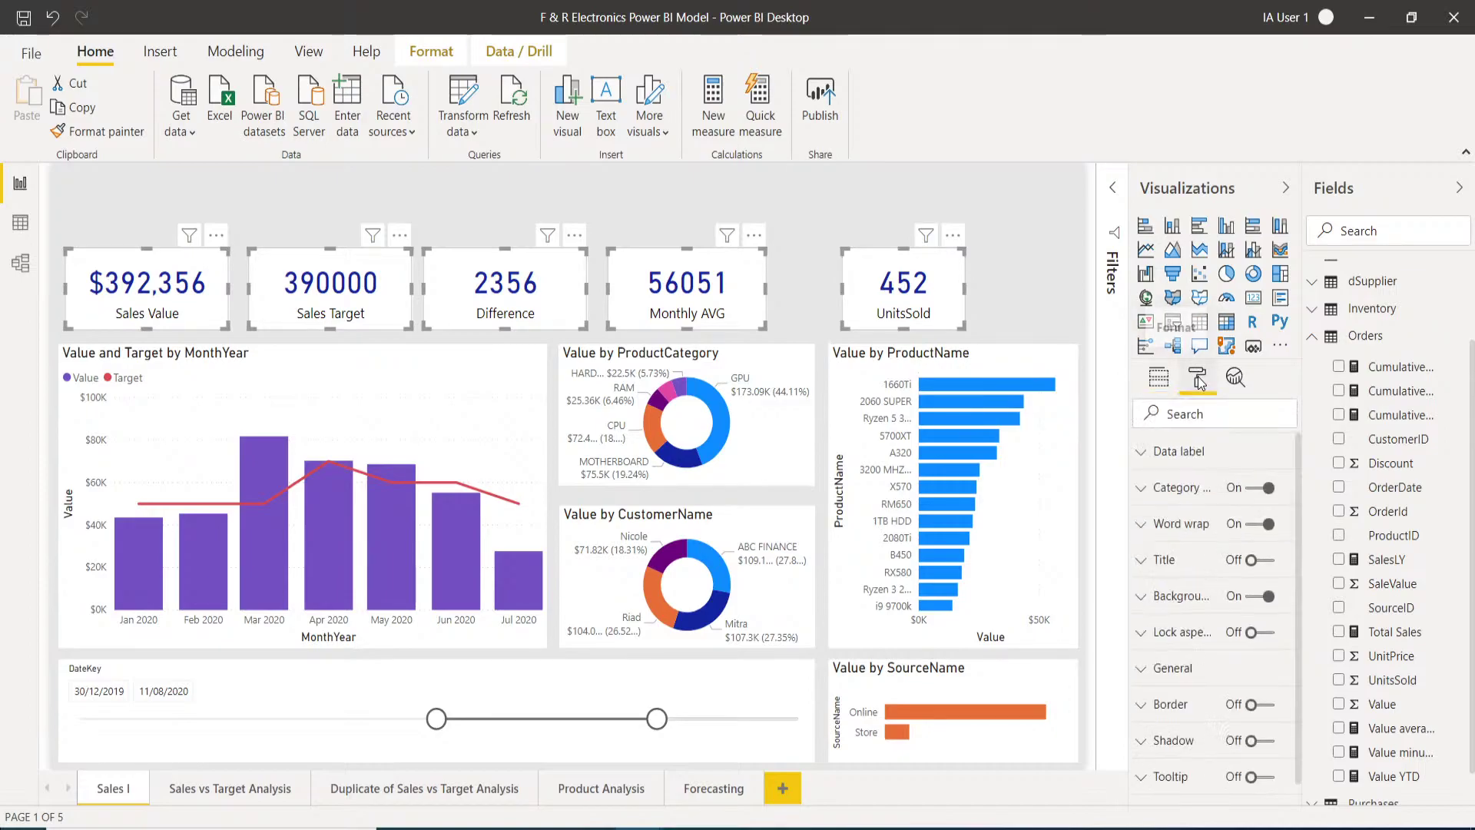
click(1153, 670)
scroll(1160, 675, down, 2)
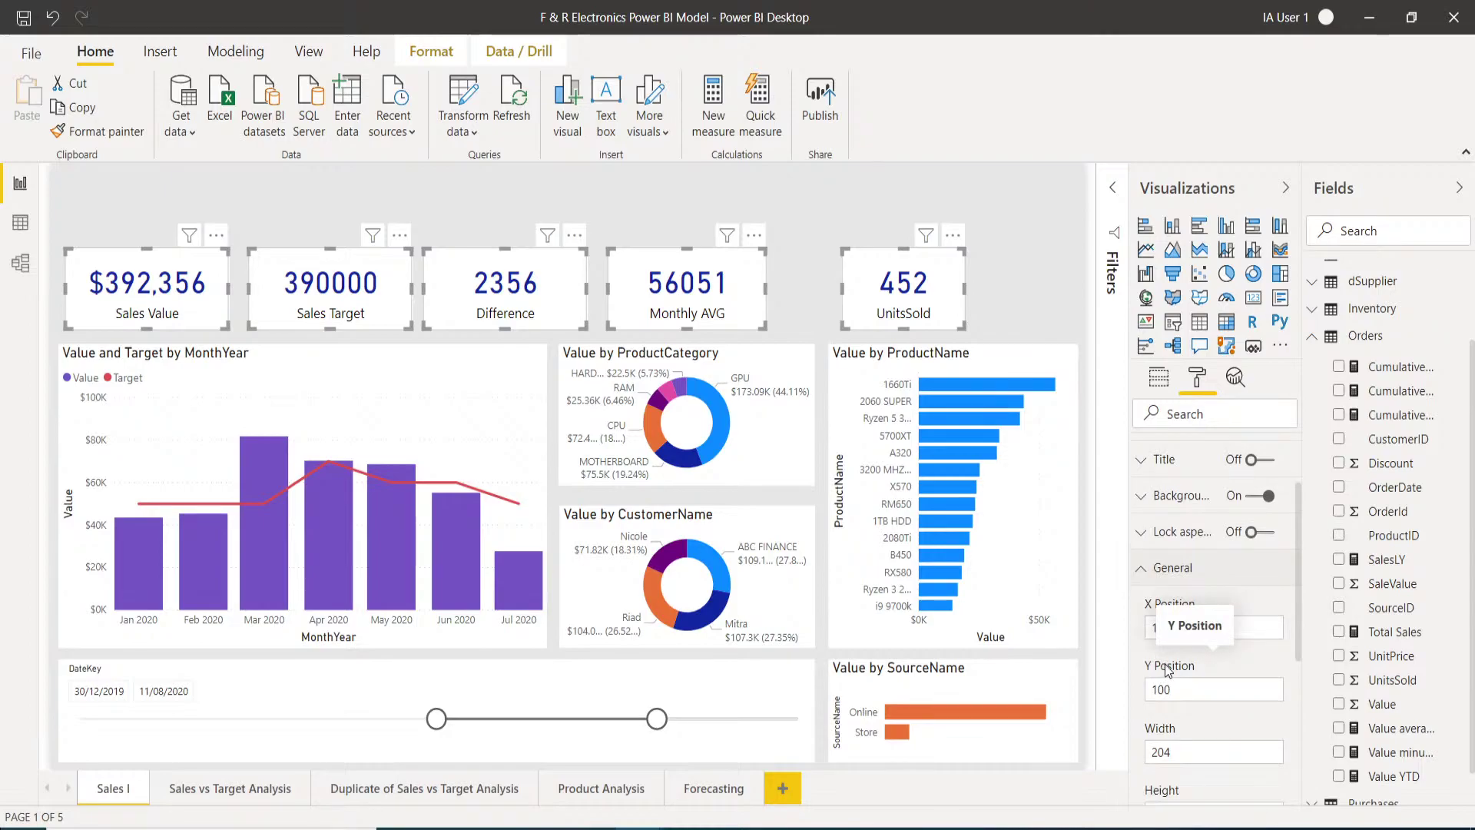
scroll(1165, 668, down, 2)
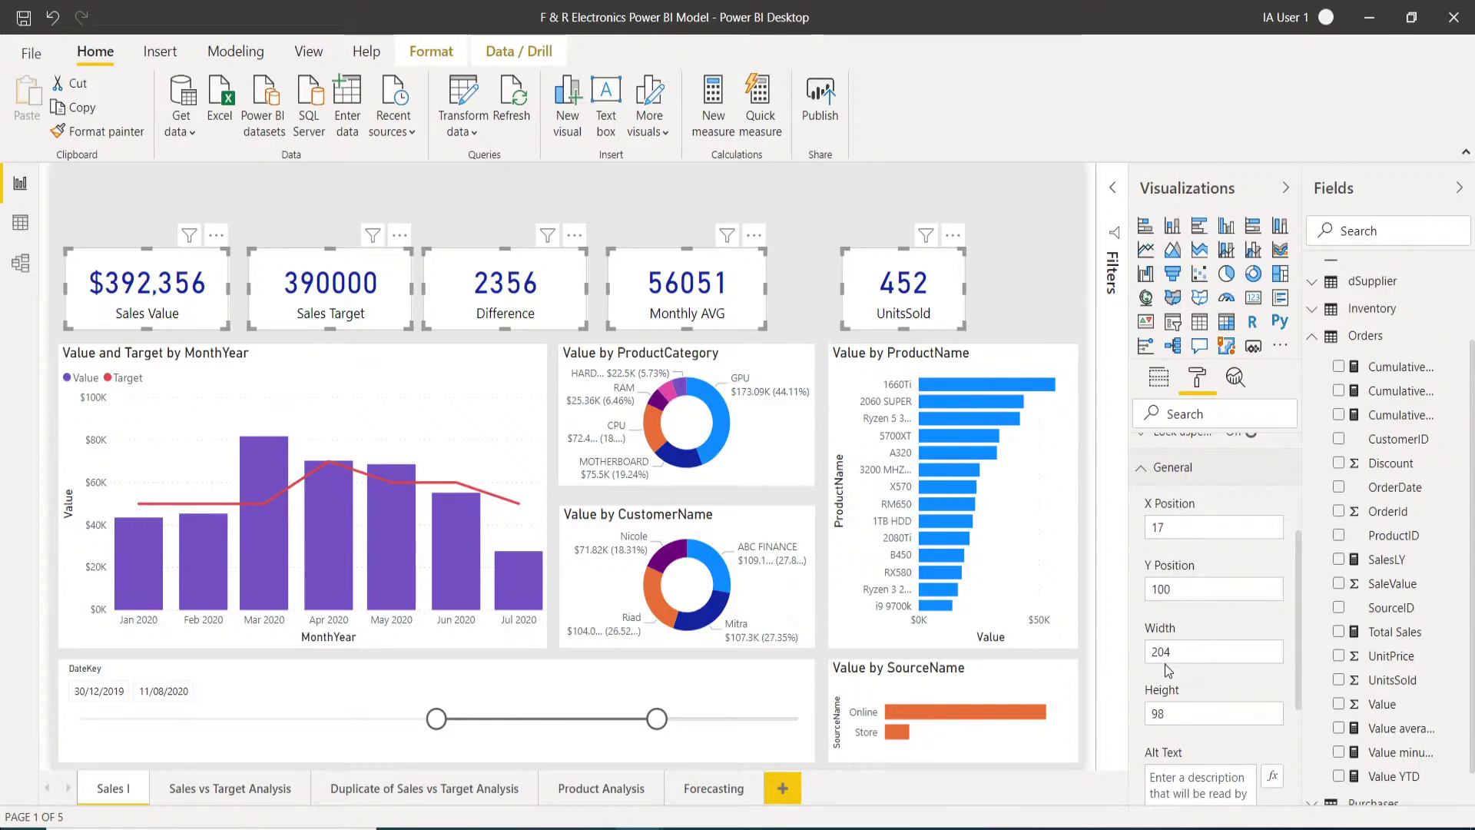
scroll(1164, 664, down, 2)
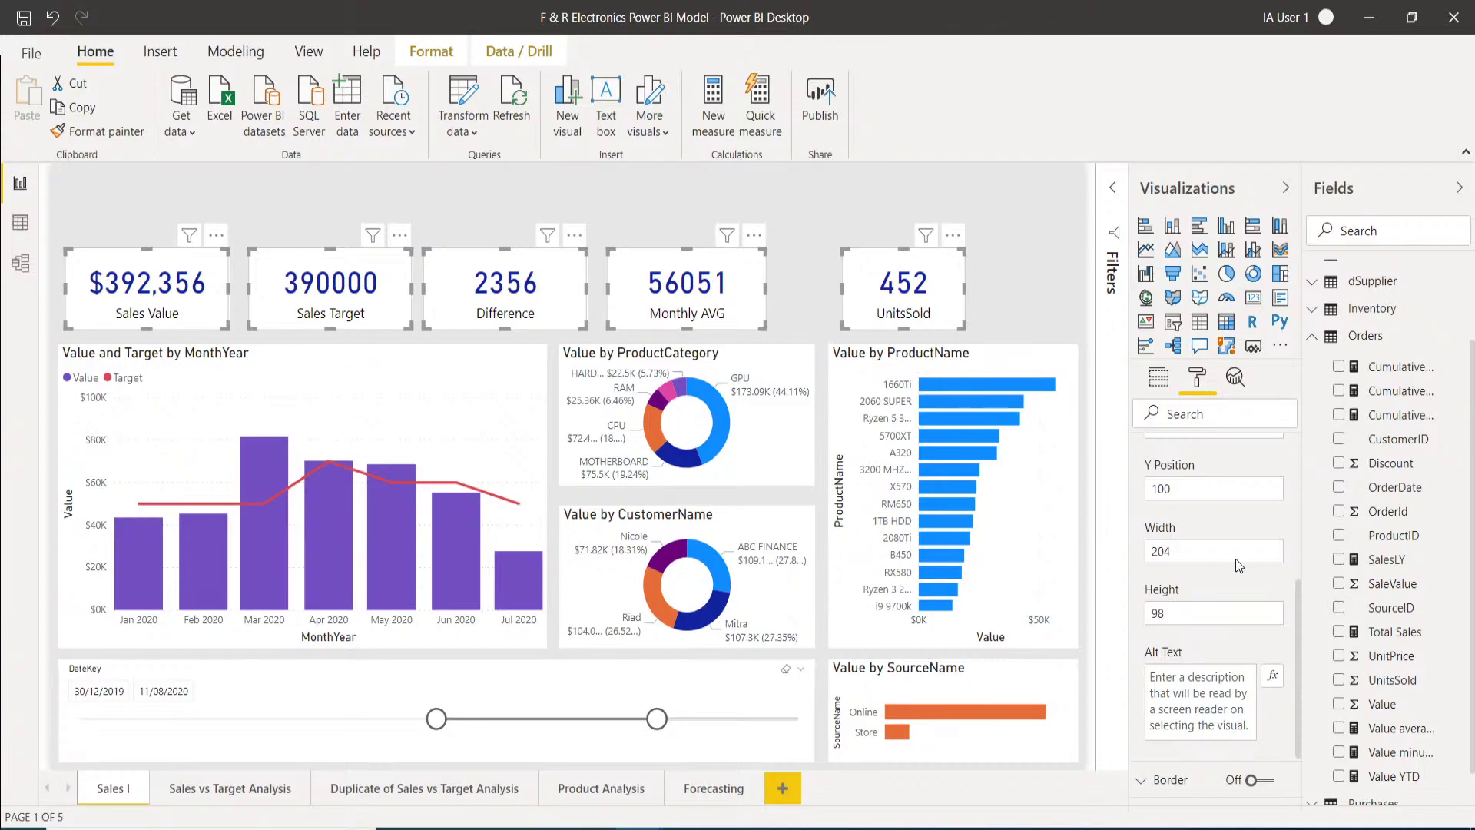
drag(1154, 551, 1171, 553)
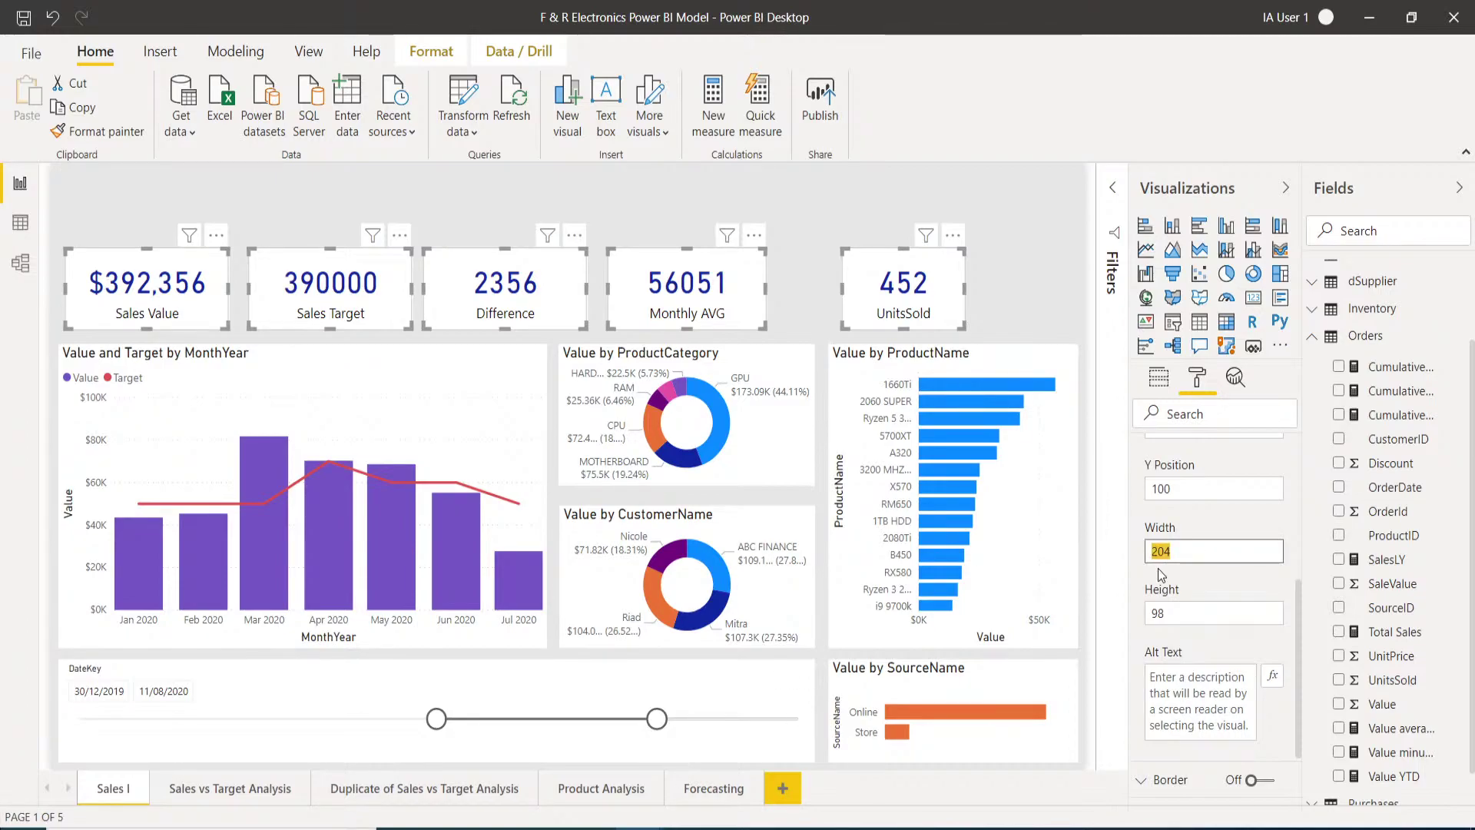
text(225)
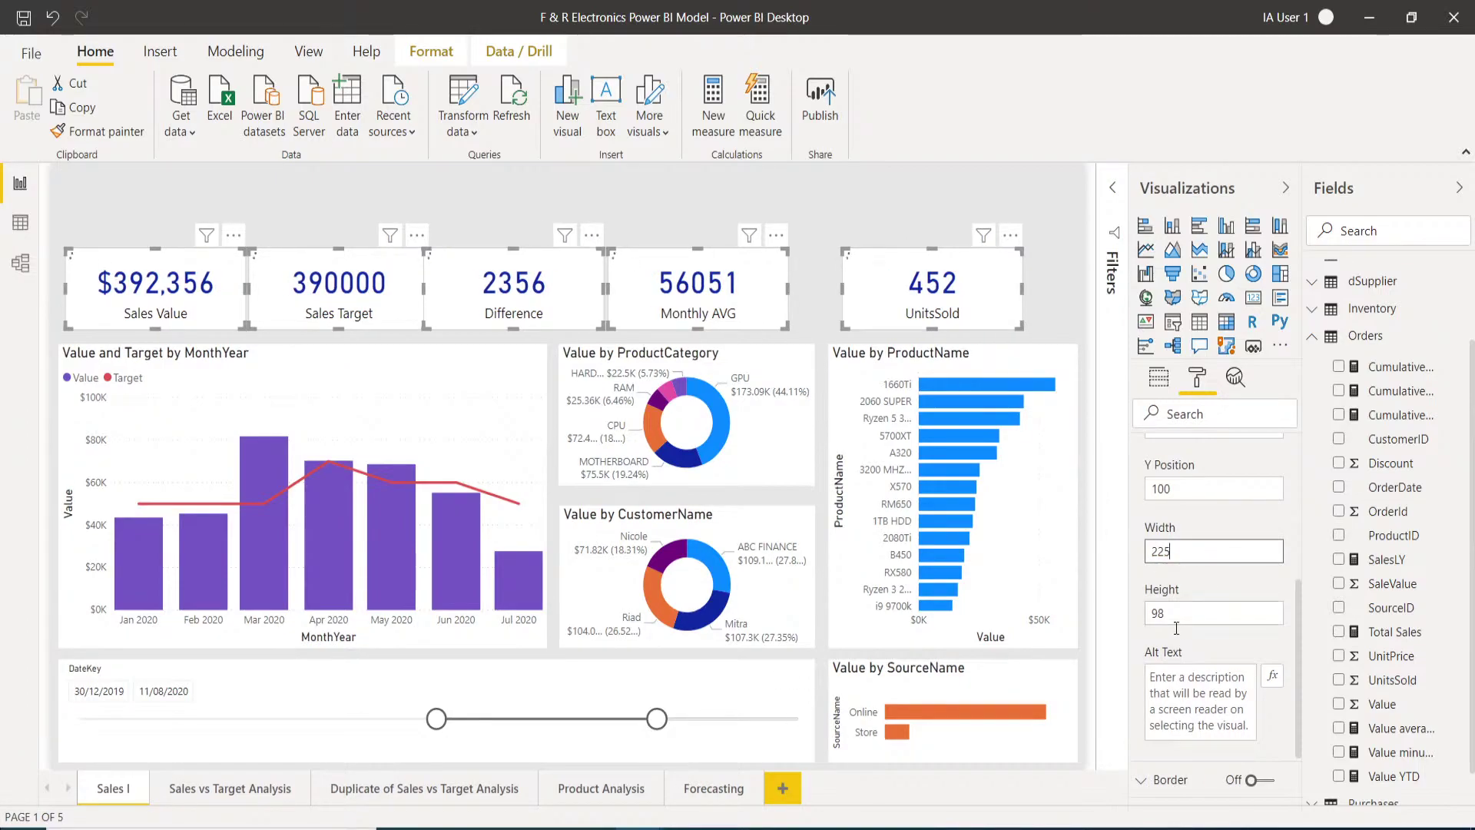
Step: Set the height of all five KPI cards to 90 and clear the selection
drag(1169, 614, 1141, 618)
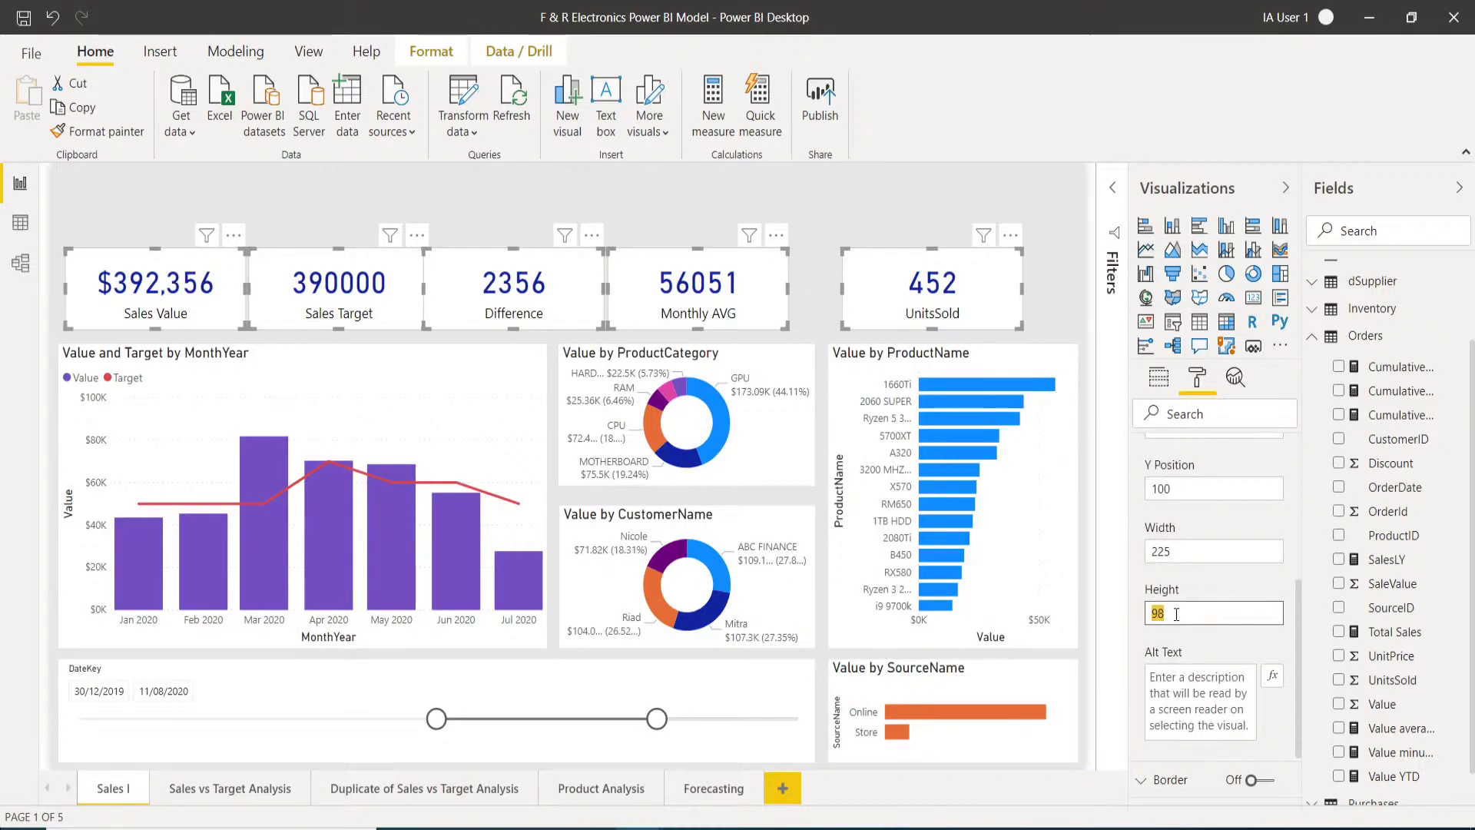
text(90)
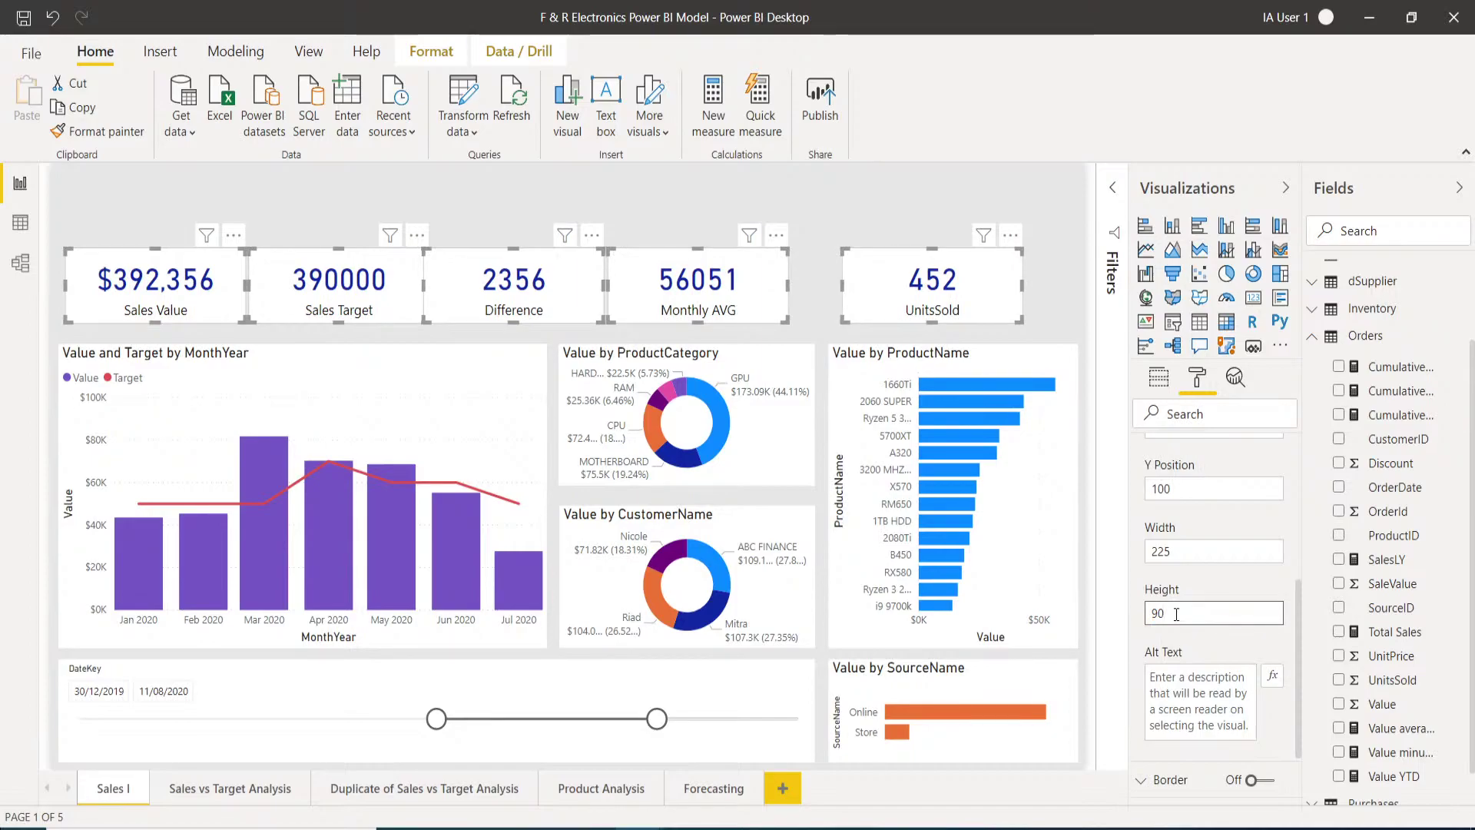
click(1061, 305)
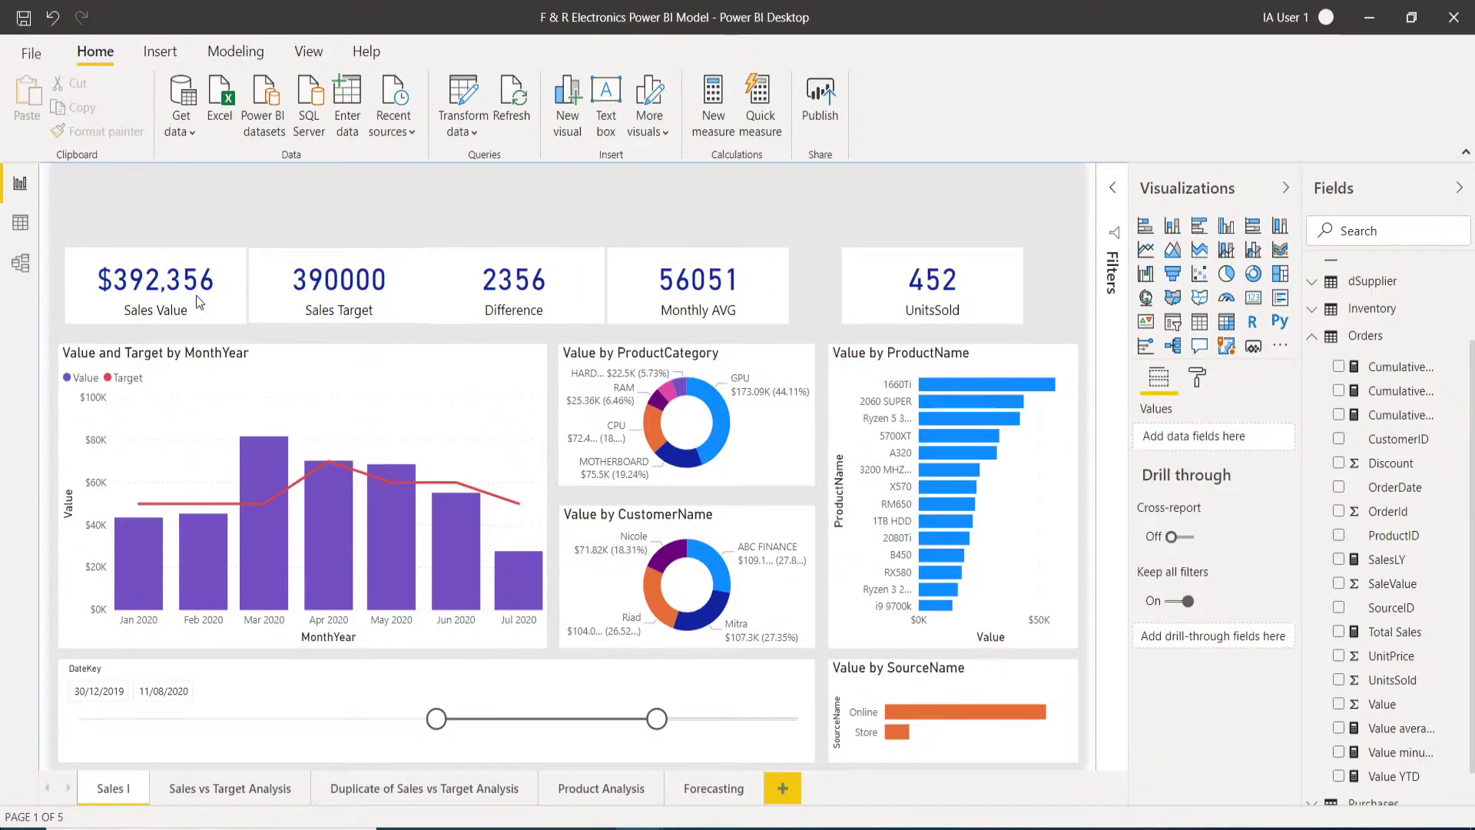
Step: Move the five KPI cards into one row just above the charts, with Sales Value and UnitsSold flush with the outer chart edges
mouse_move(203, 304)
drag(192, 313, 187, 315)
drag(367, 298, 375, 311)
drag(481, 307, 484, 315)
drag(697, 293, 703, 299)
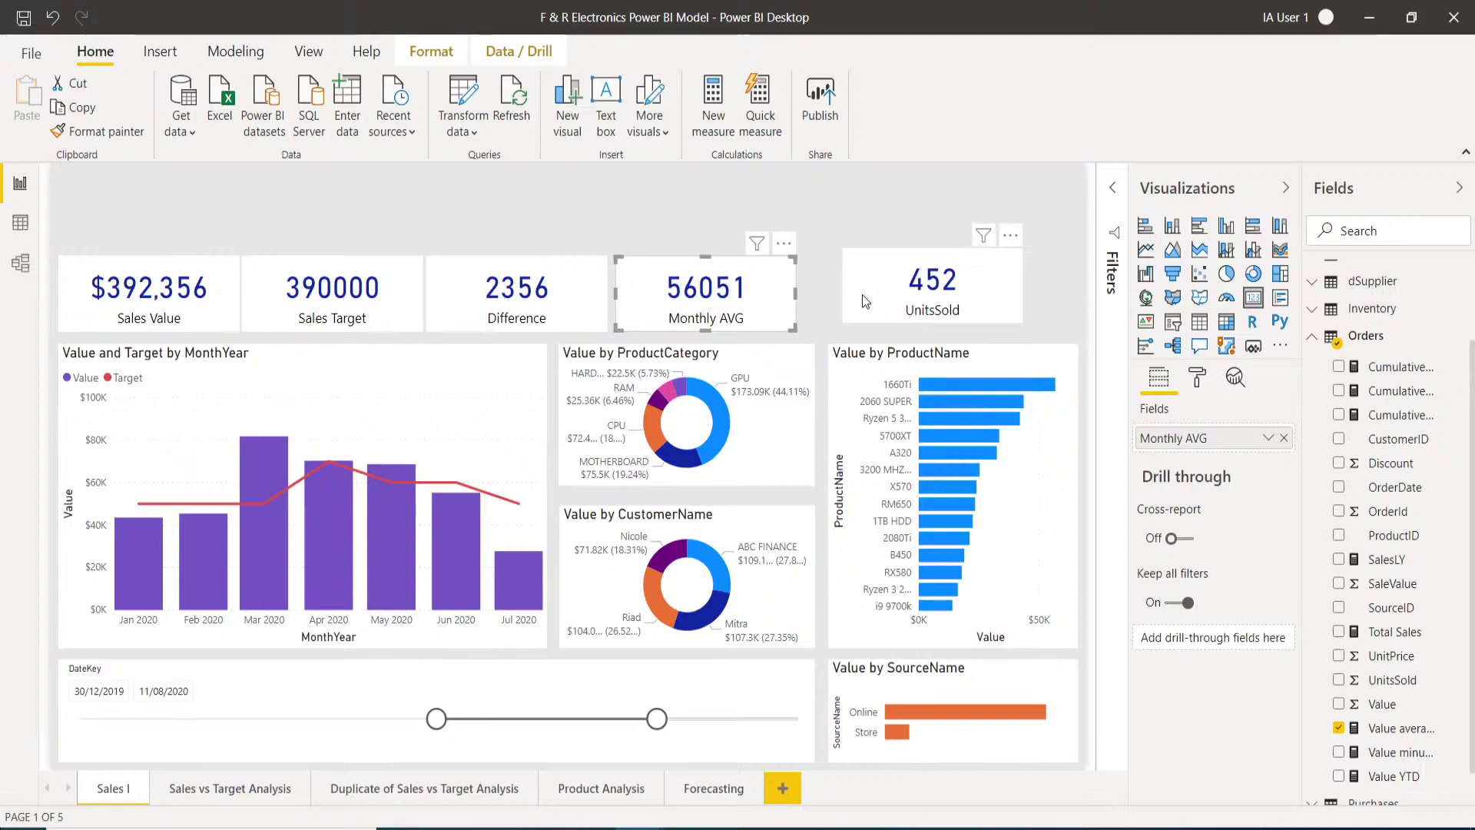
click(75, 322)
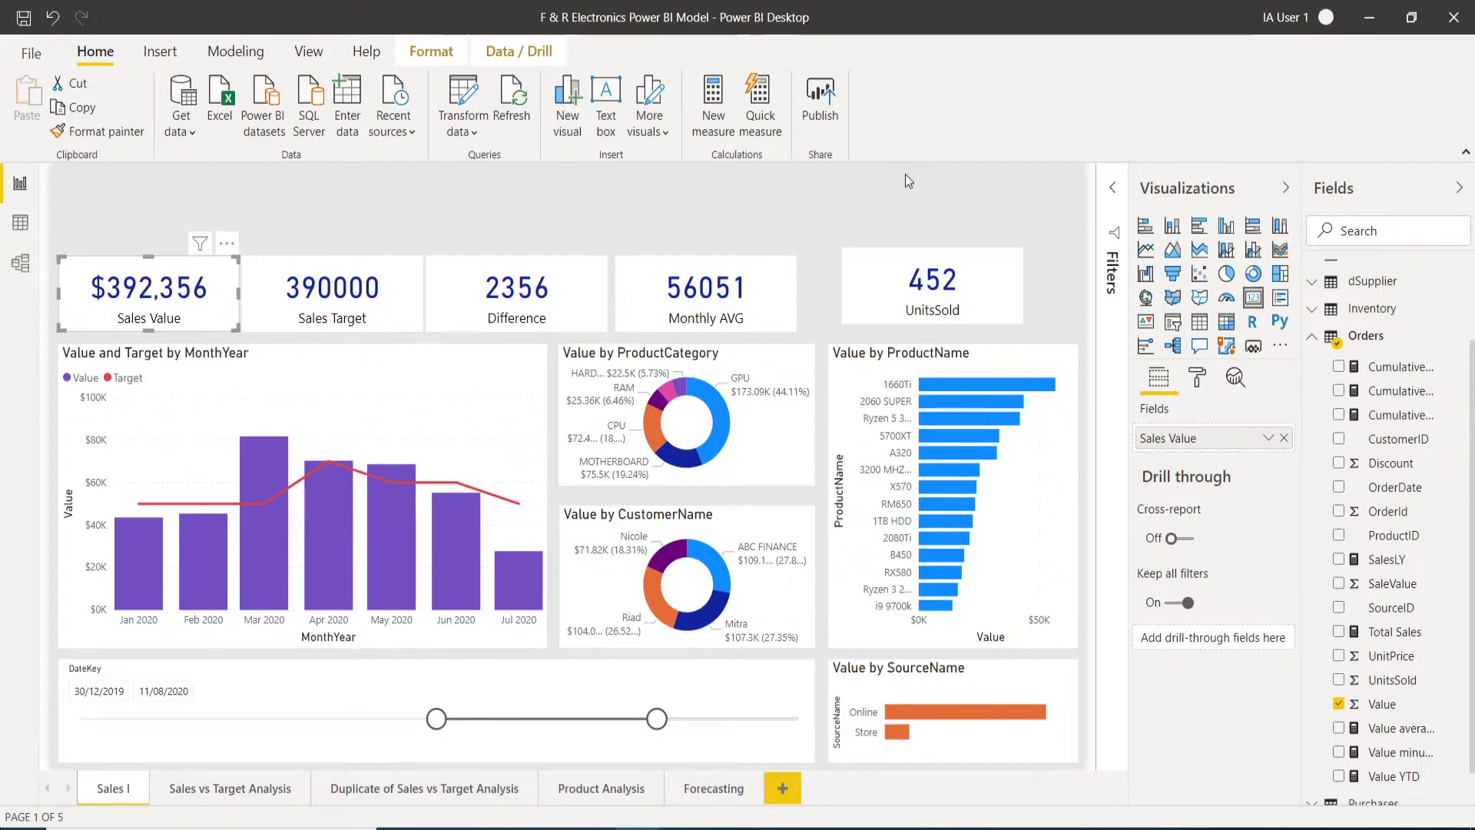
click(975, 274)
drag(979, 280, 1034, 294)
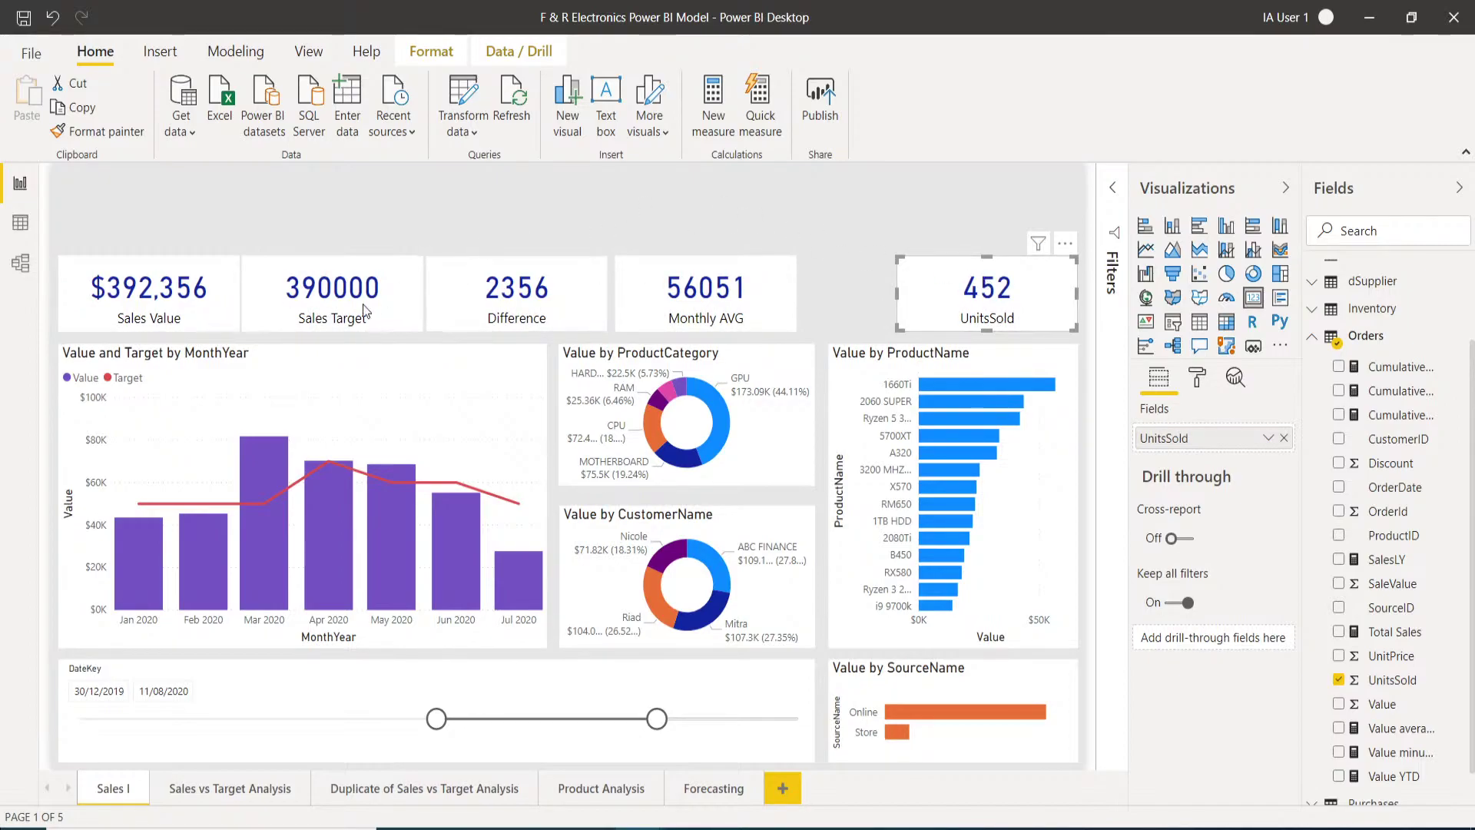
Step: Distribute the five KPI cards horizontally with equal spacing and clear the selection
ctrl+click(229, 313)
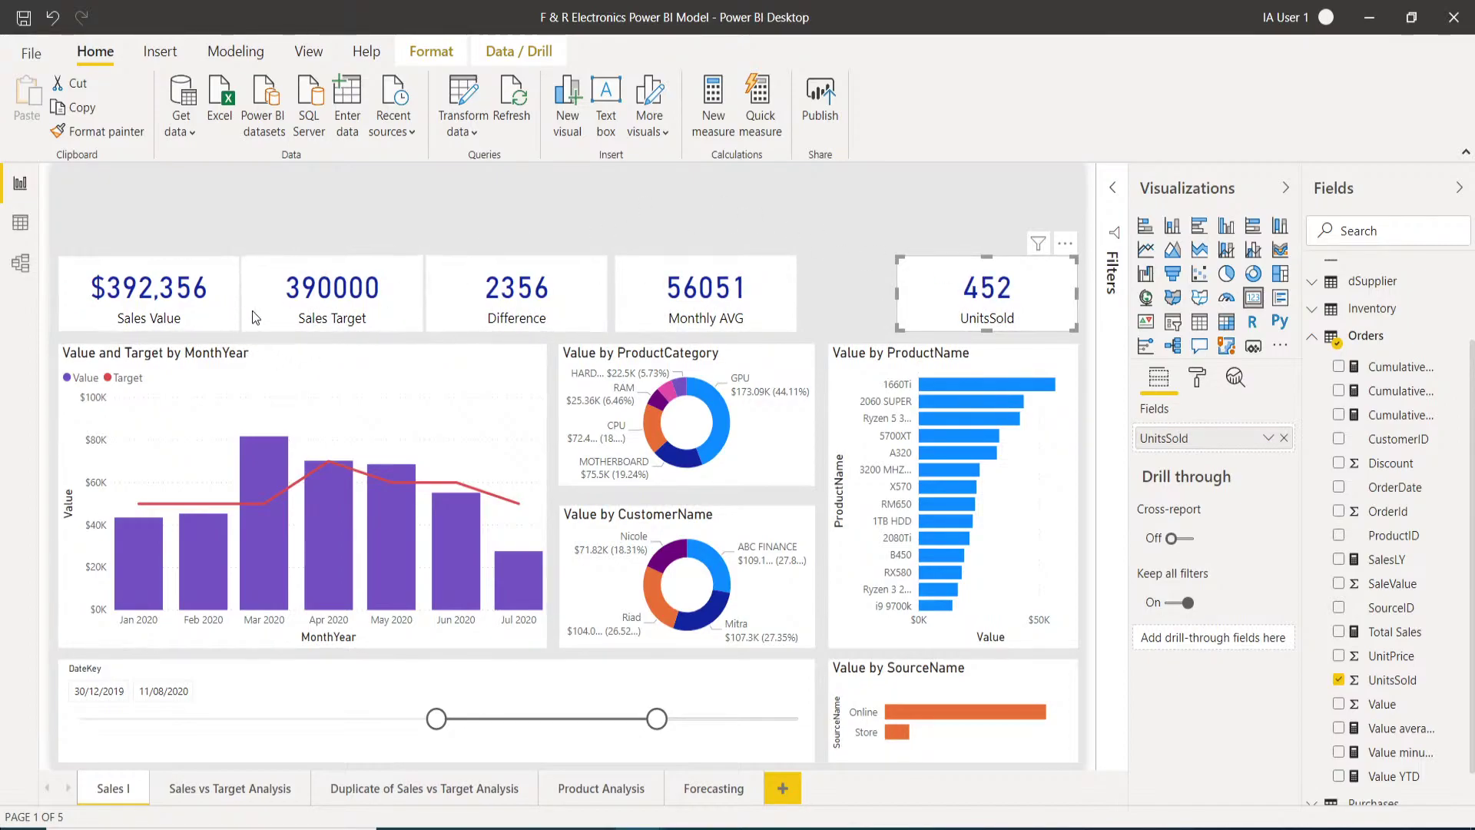
ctrl+click(385, 296)
ctrl+click(461, 299)
ctrl+click(640, 297)
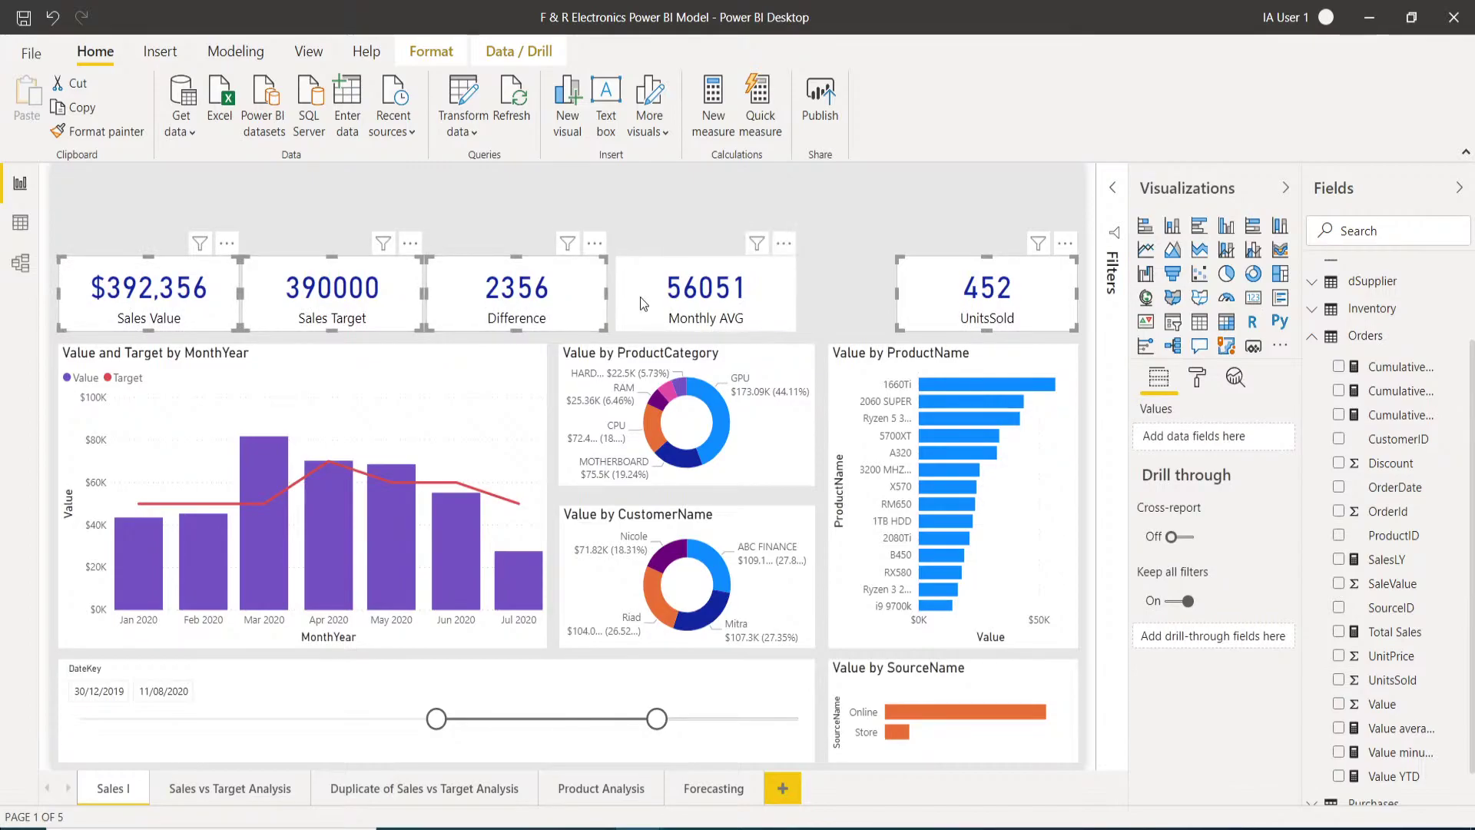
click(429, 53)
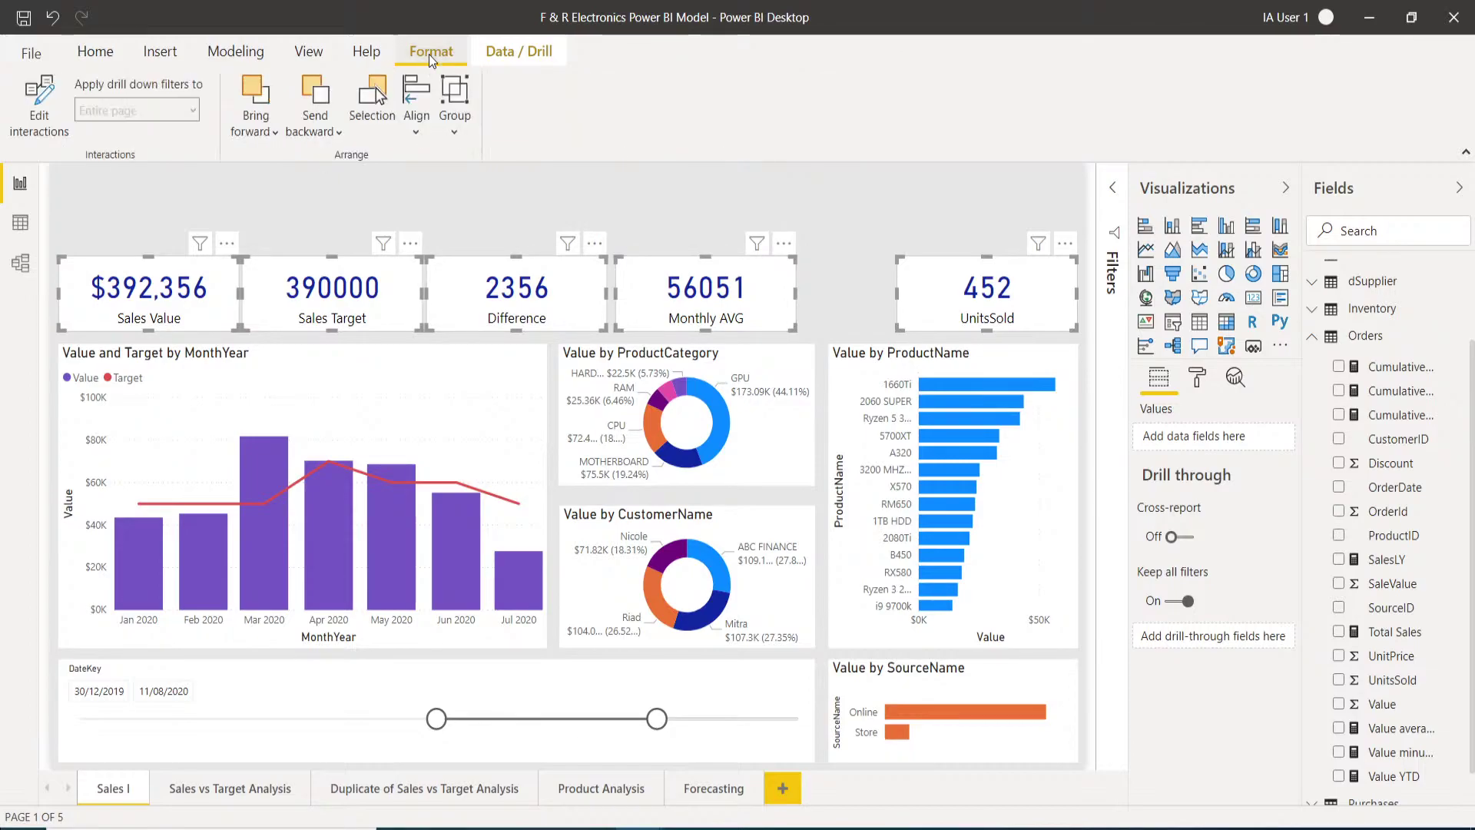
click(413, 132)
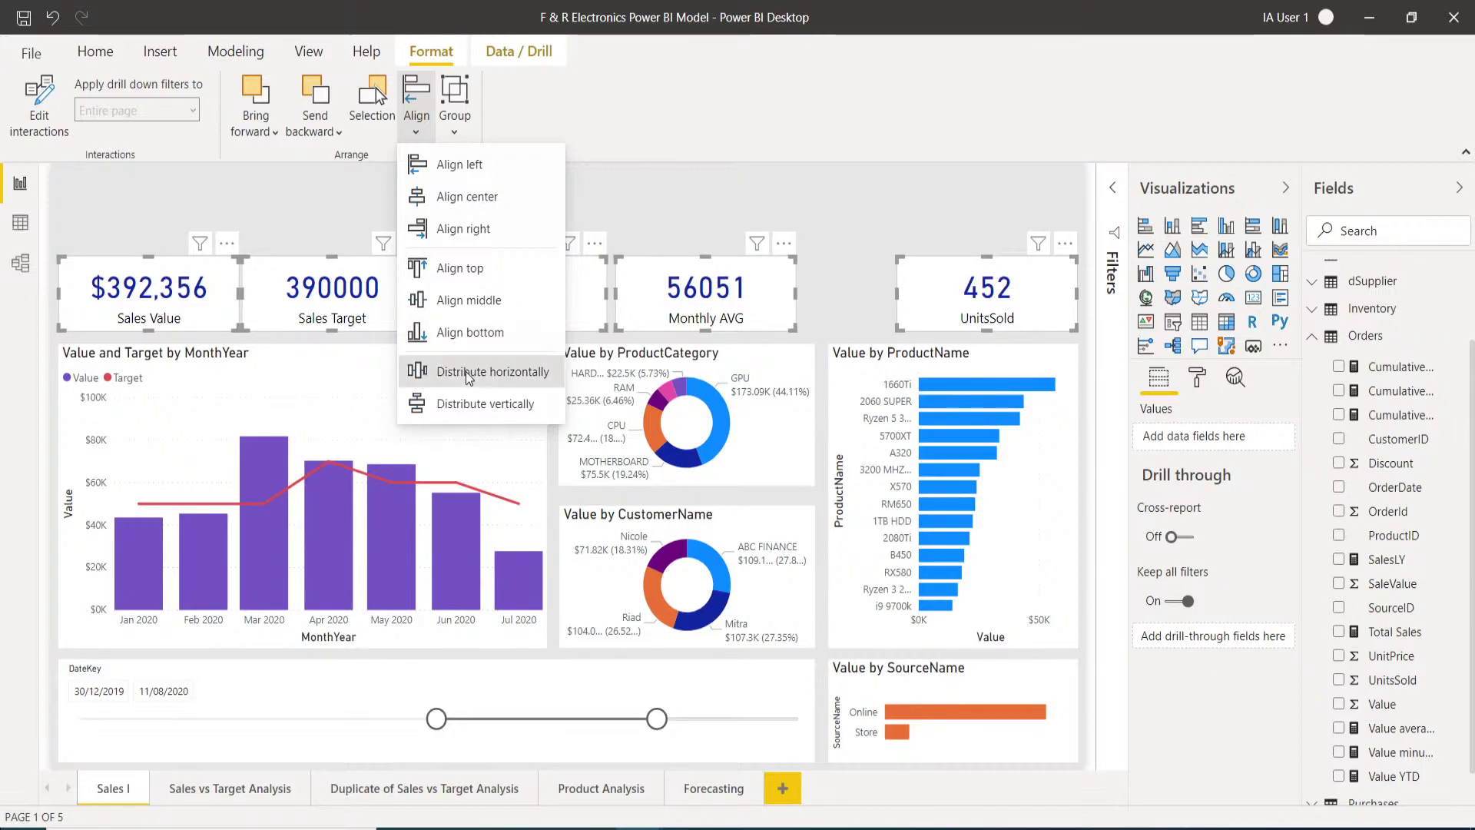
click(466, 371)
click(716, 224)
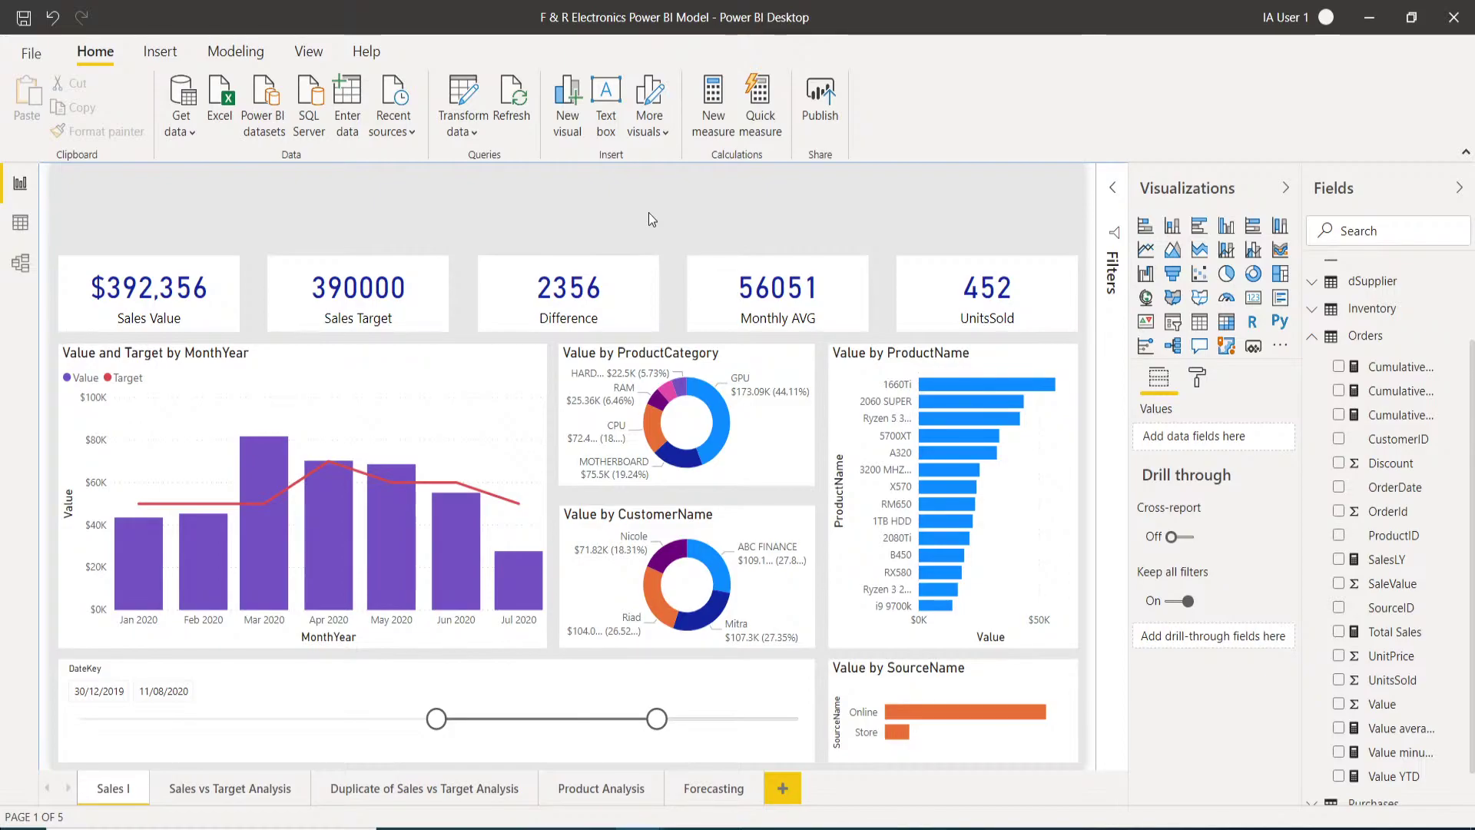
Step: Insert a line shape on the report page and set its rotation to 90°
click(159, 52)
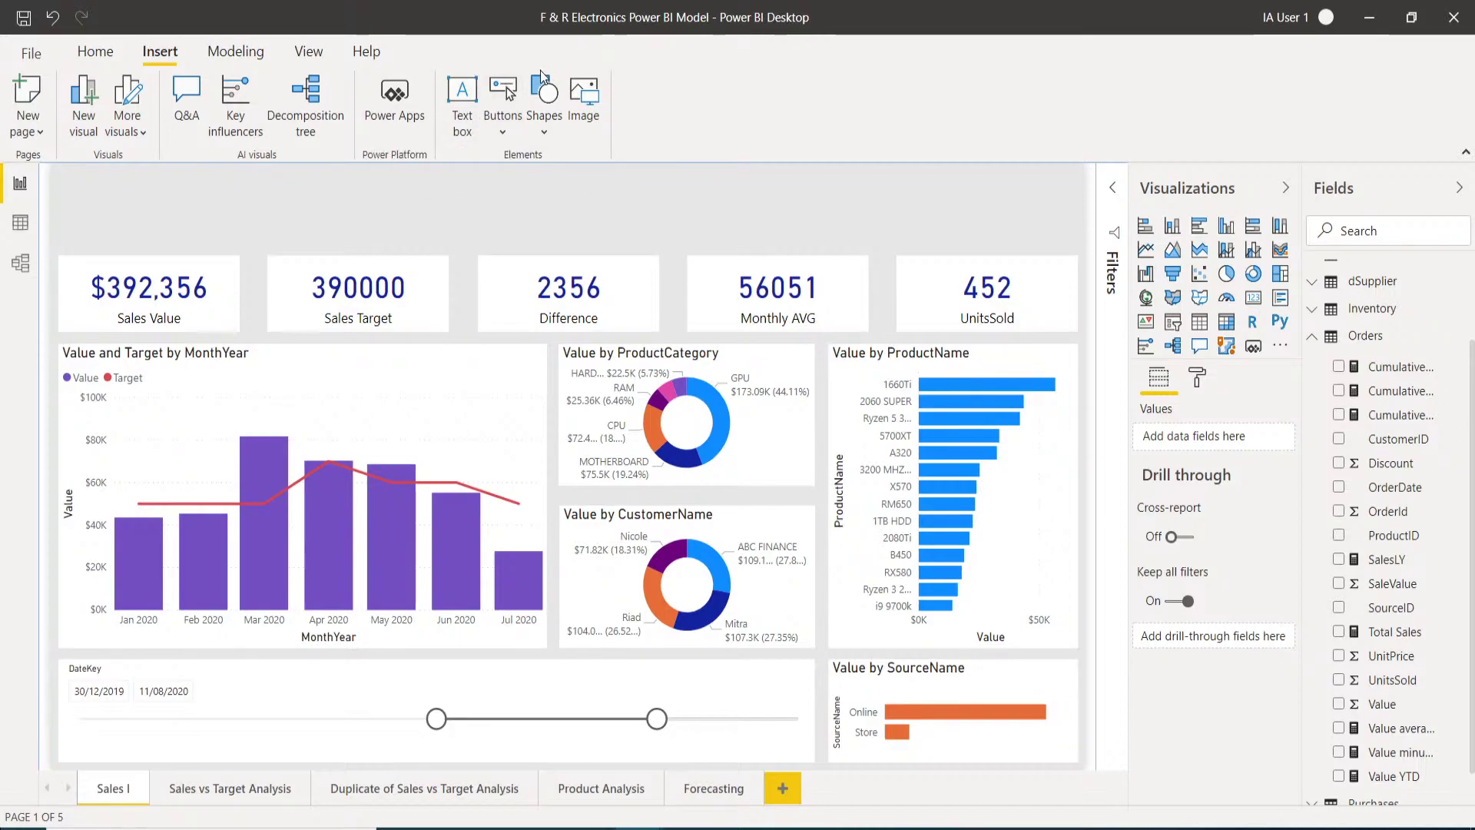
click(546, 137)
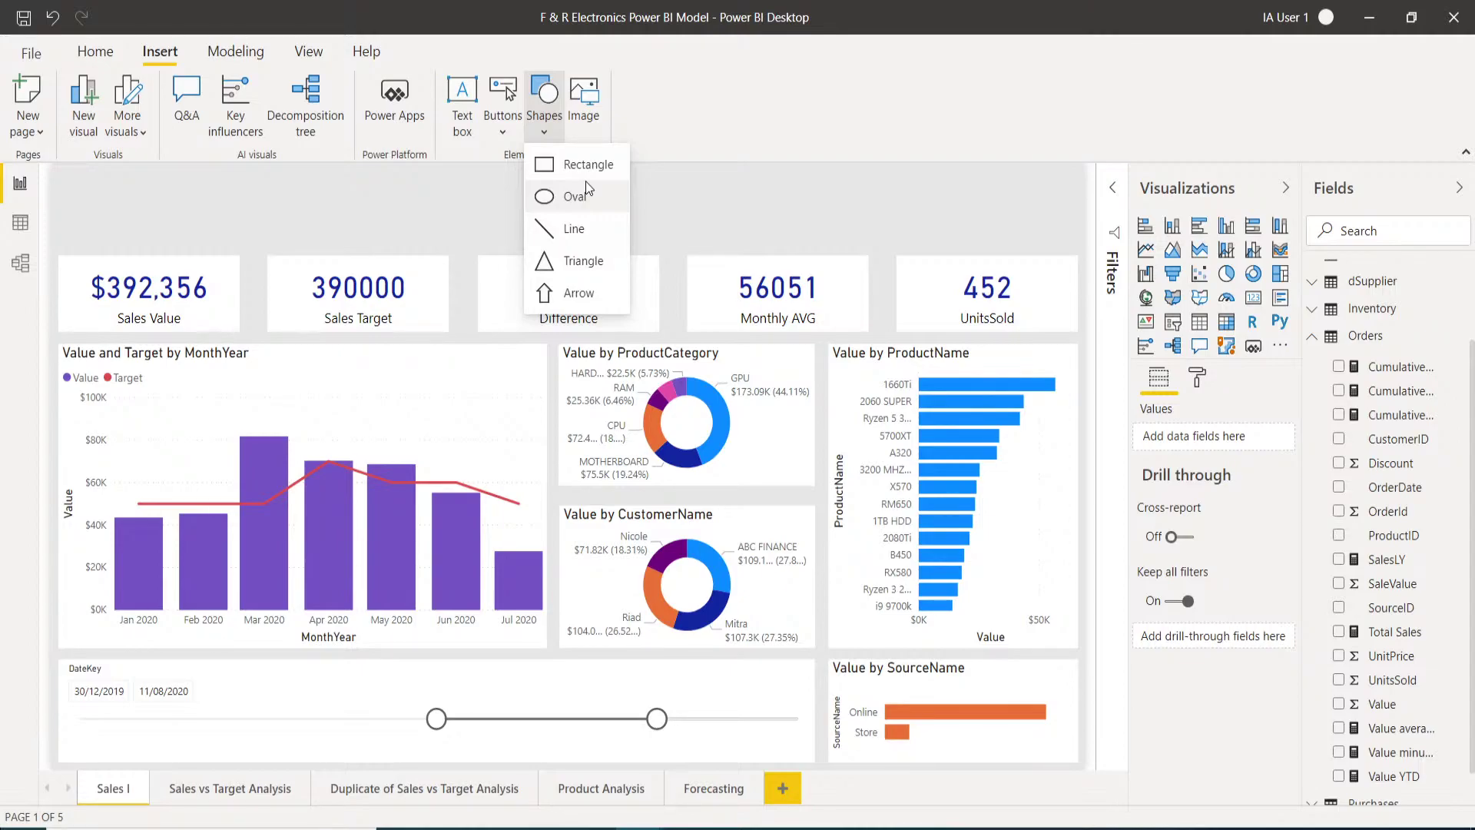
click(589, 232)
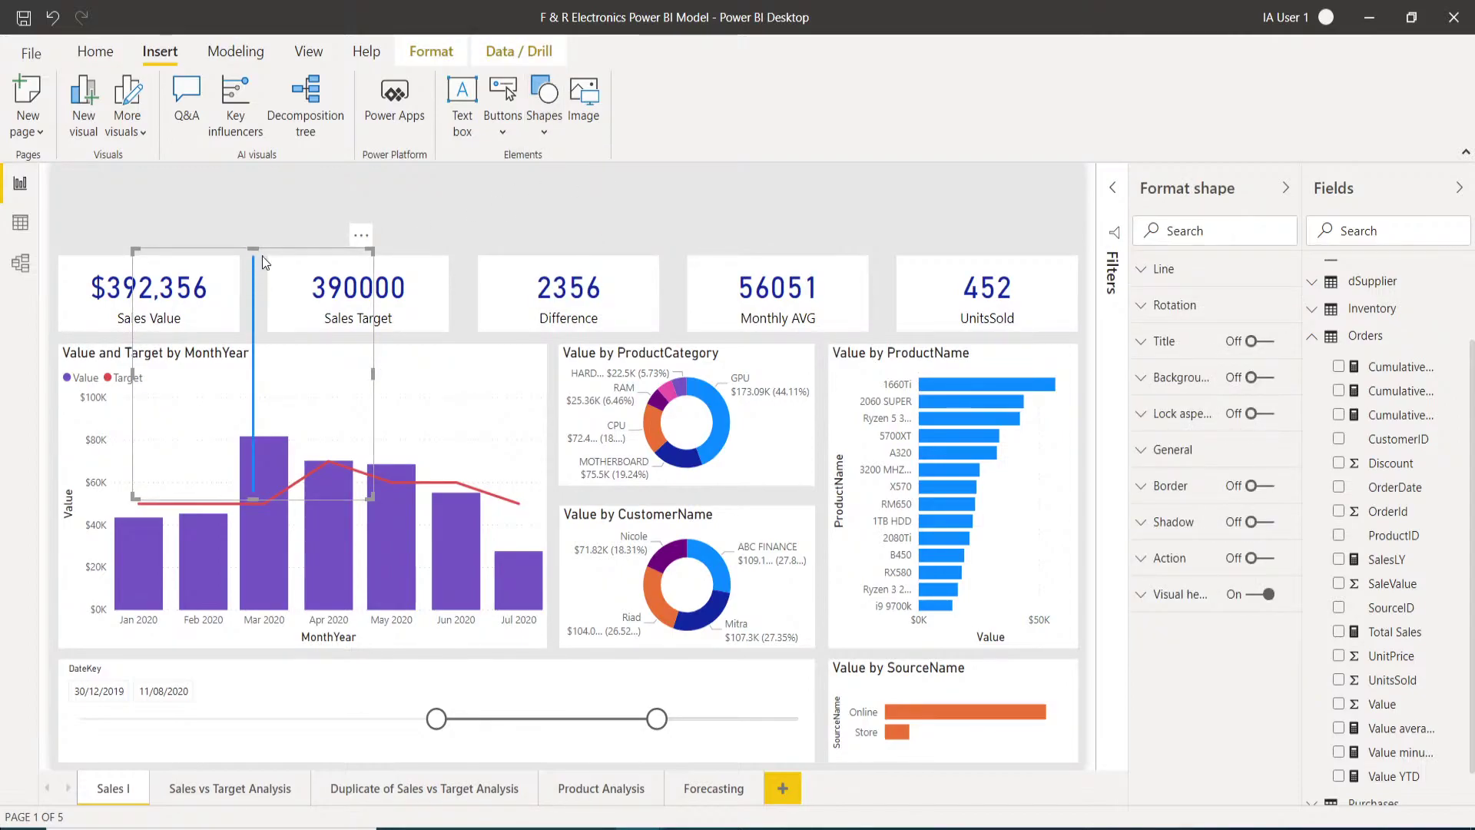
drag(270, 247, 518, 220)
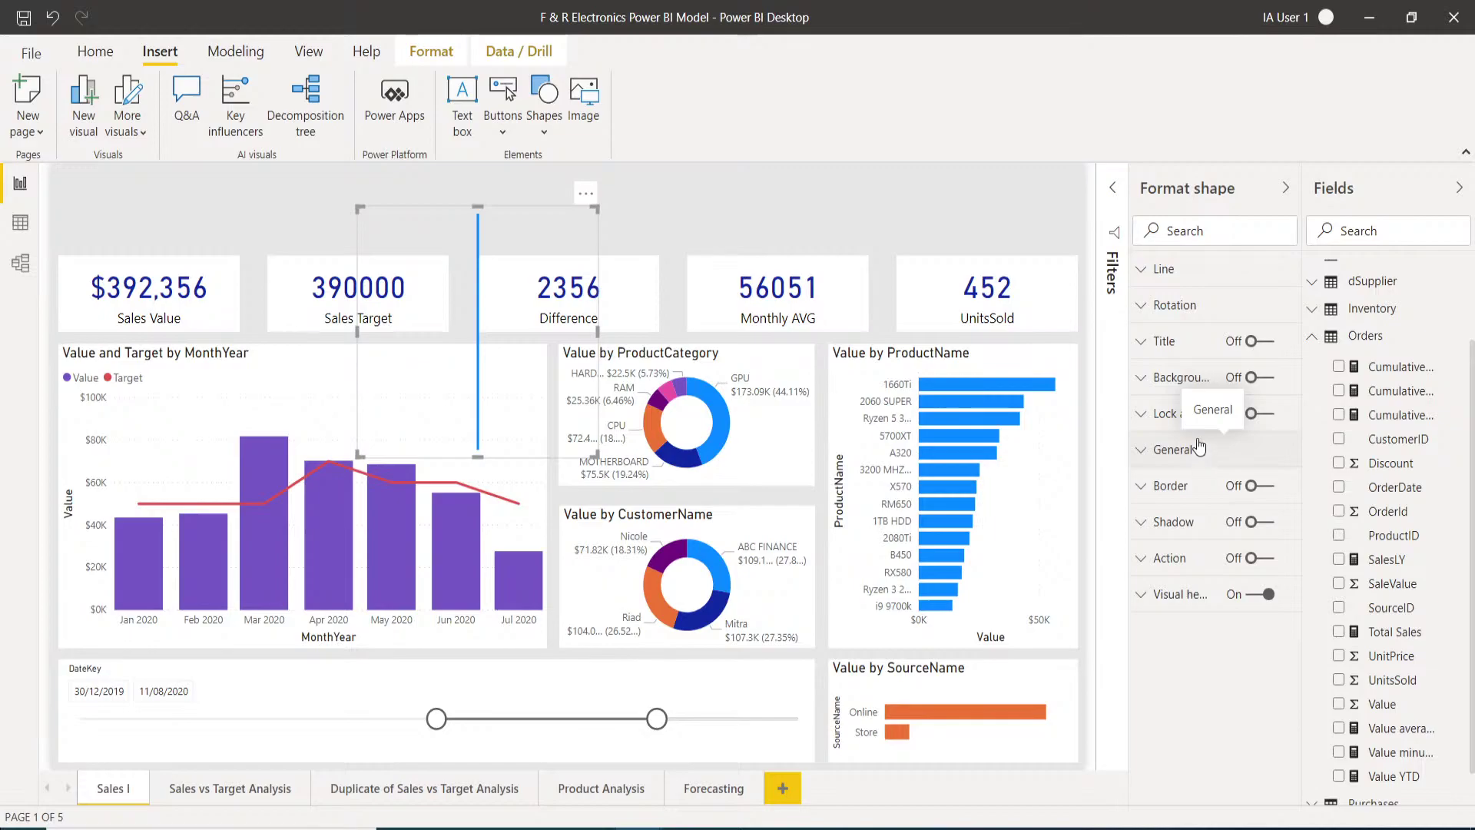
click(1135, 309)
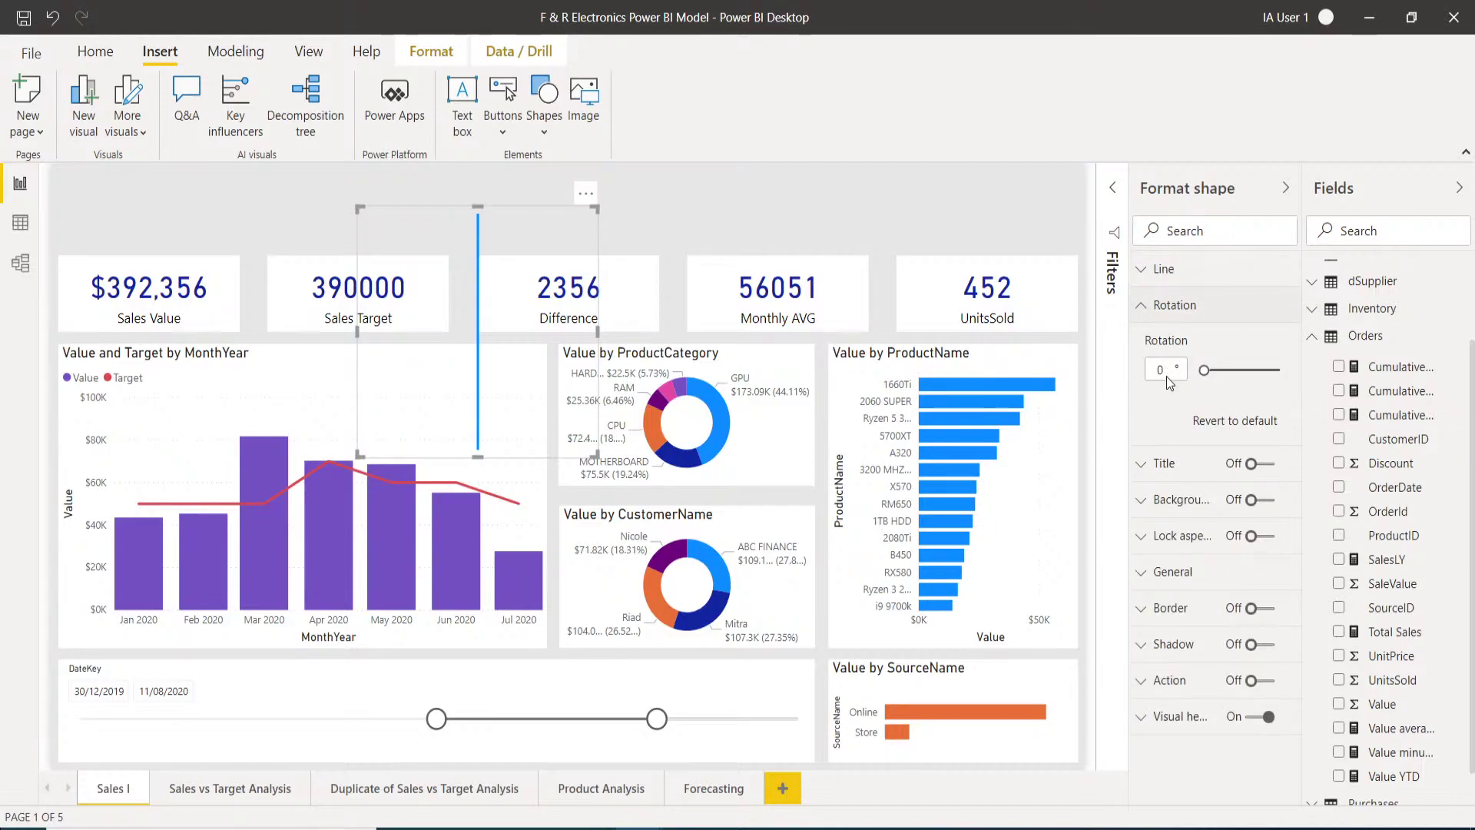
drag(1168, 369, 1152, 369)
text(90)
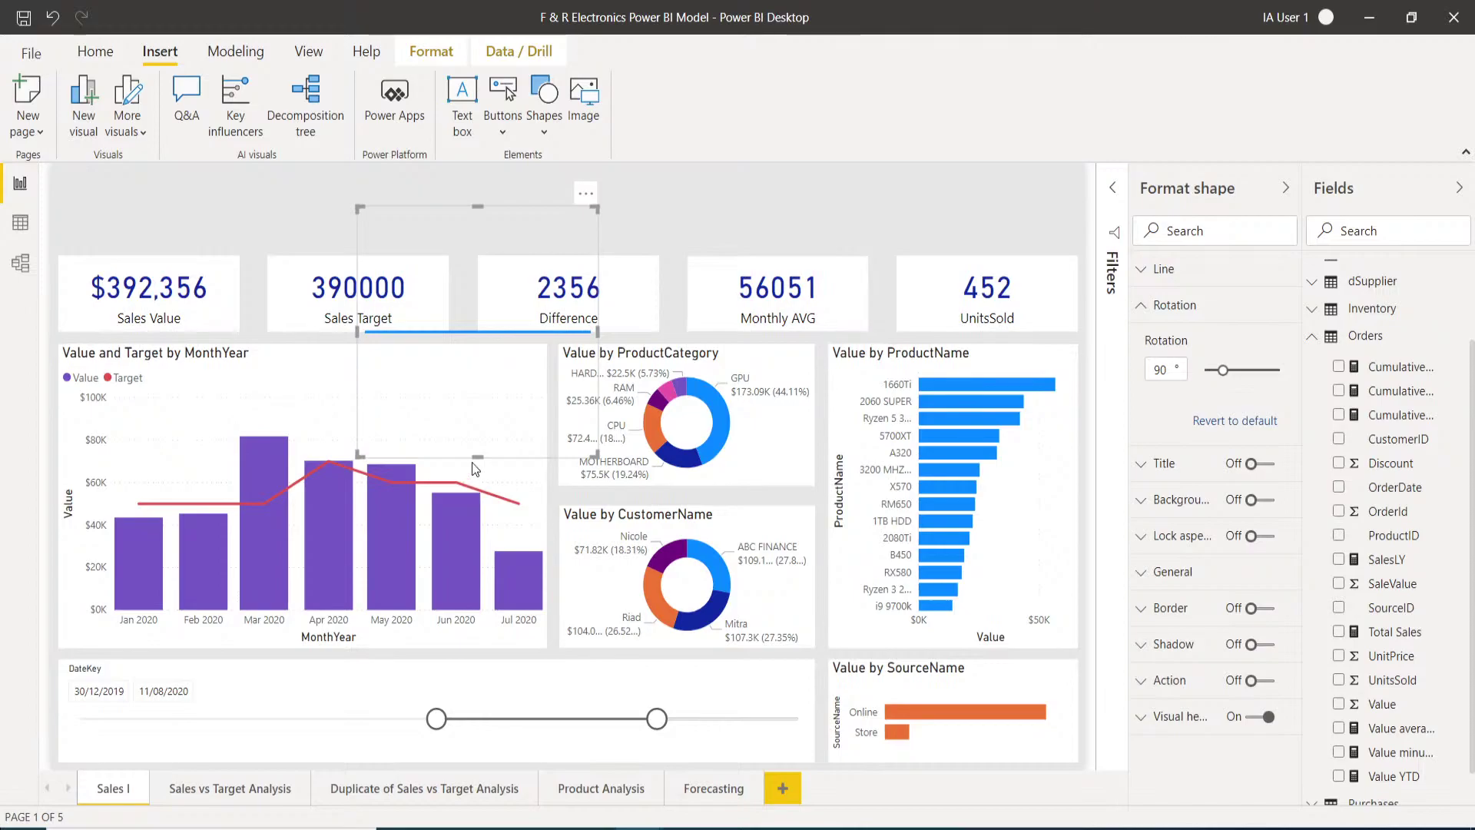
Step: Flatten the line's frame, place it directly above the KPI cards and stretch it across the full width of the visuals
drag(478, 457, 175, 250)
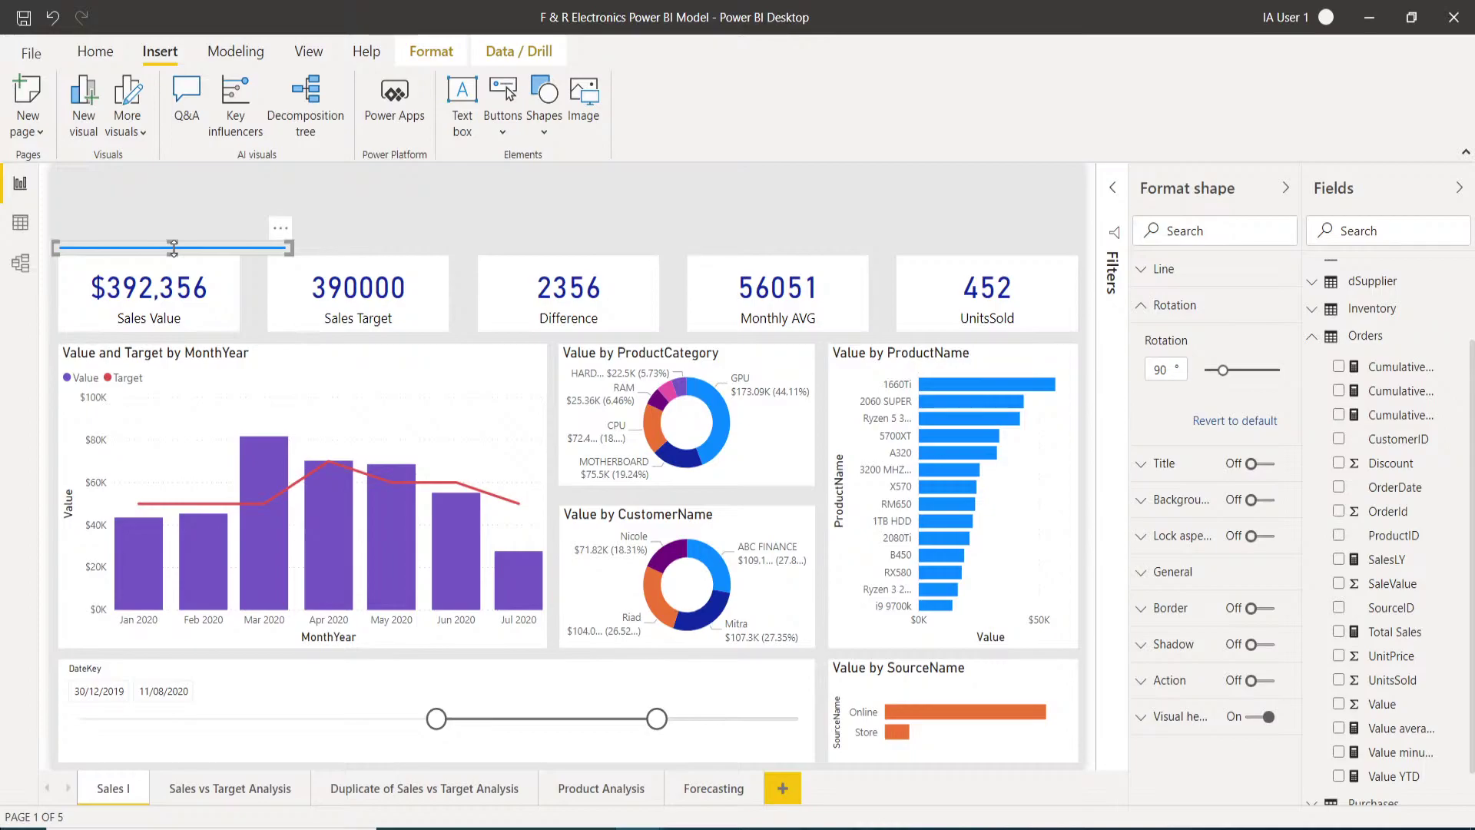
drag(282, 241, 1096, 261)
click(1141, 307)
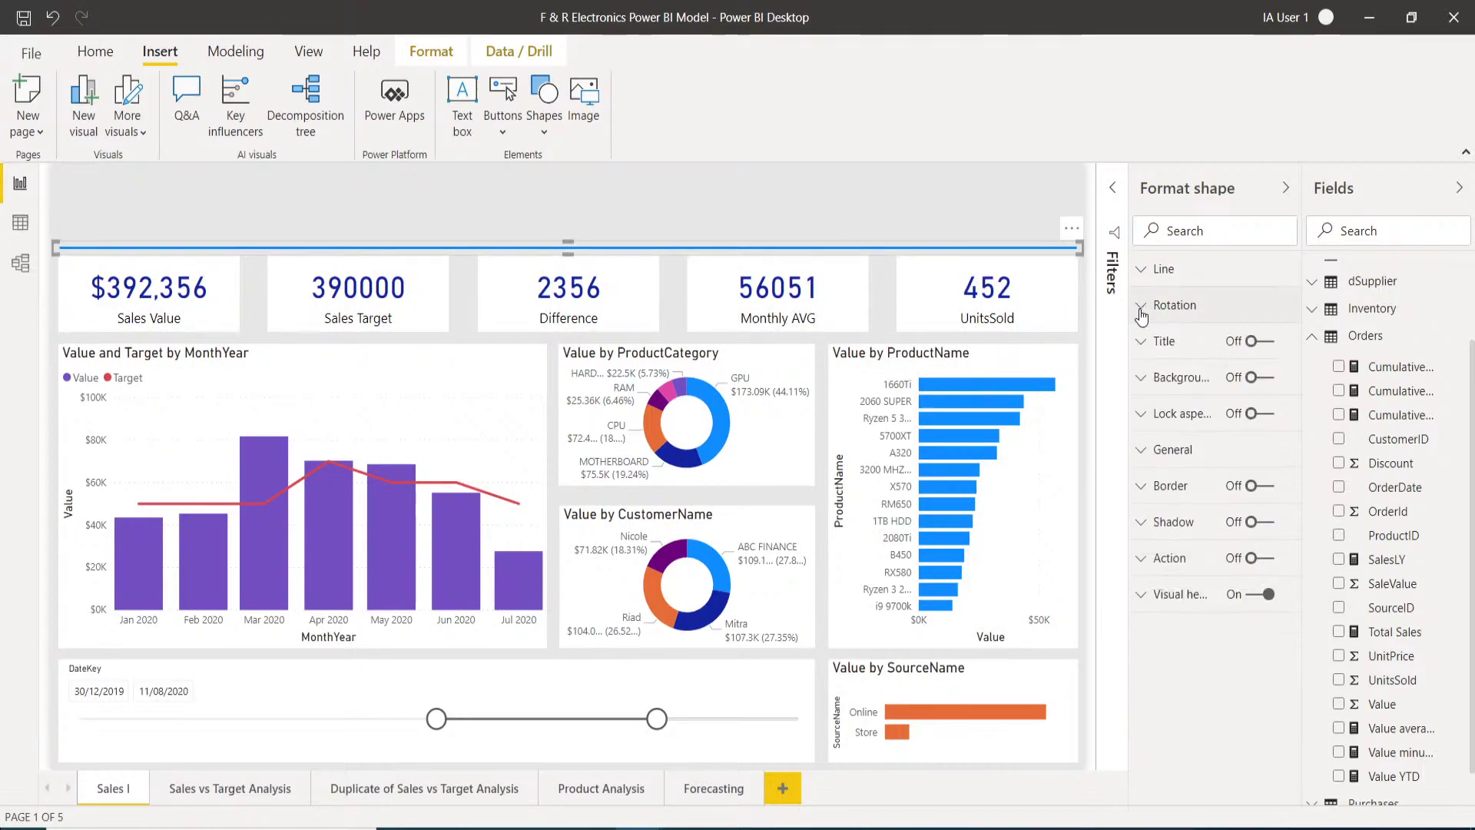
Step: Set the divider line's colour to the dark blue theme colour
click(1146, 275)
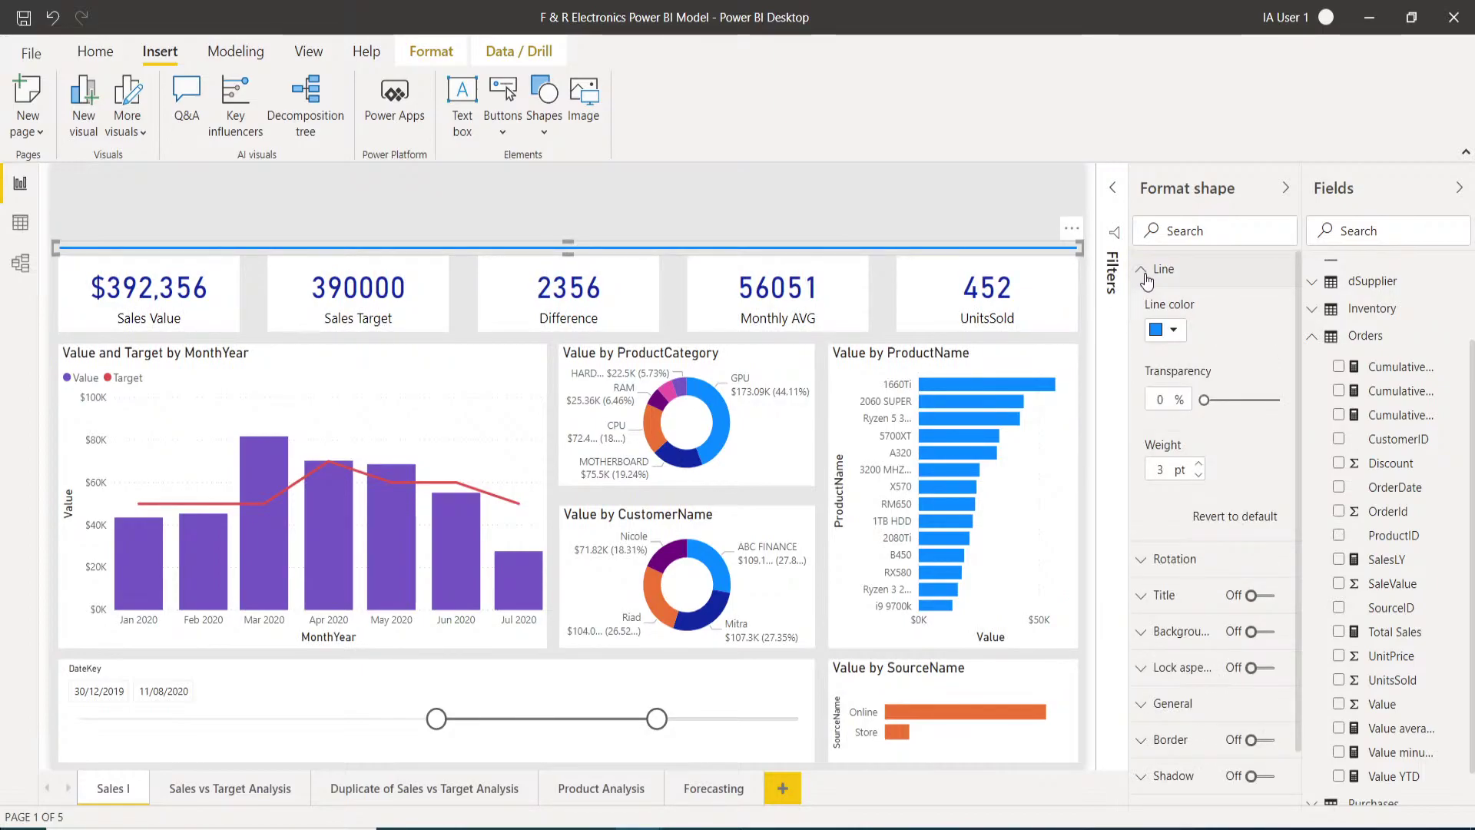
click(1174, 332)
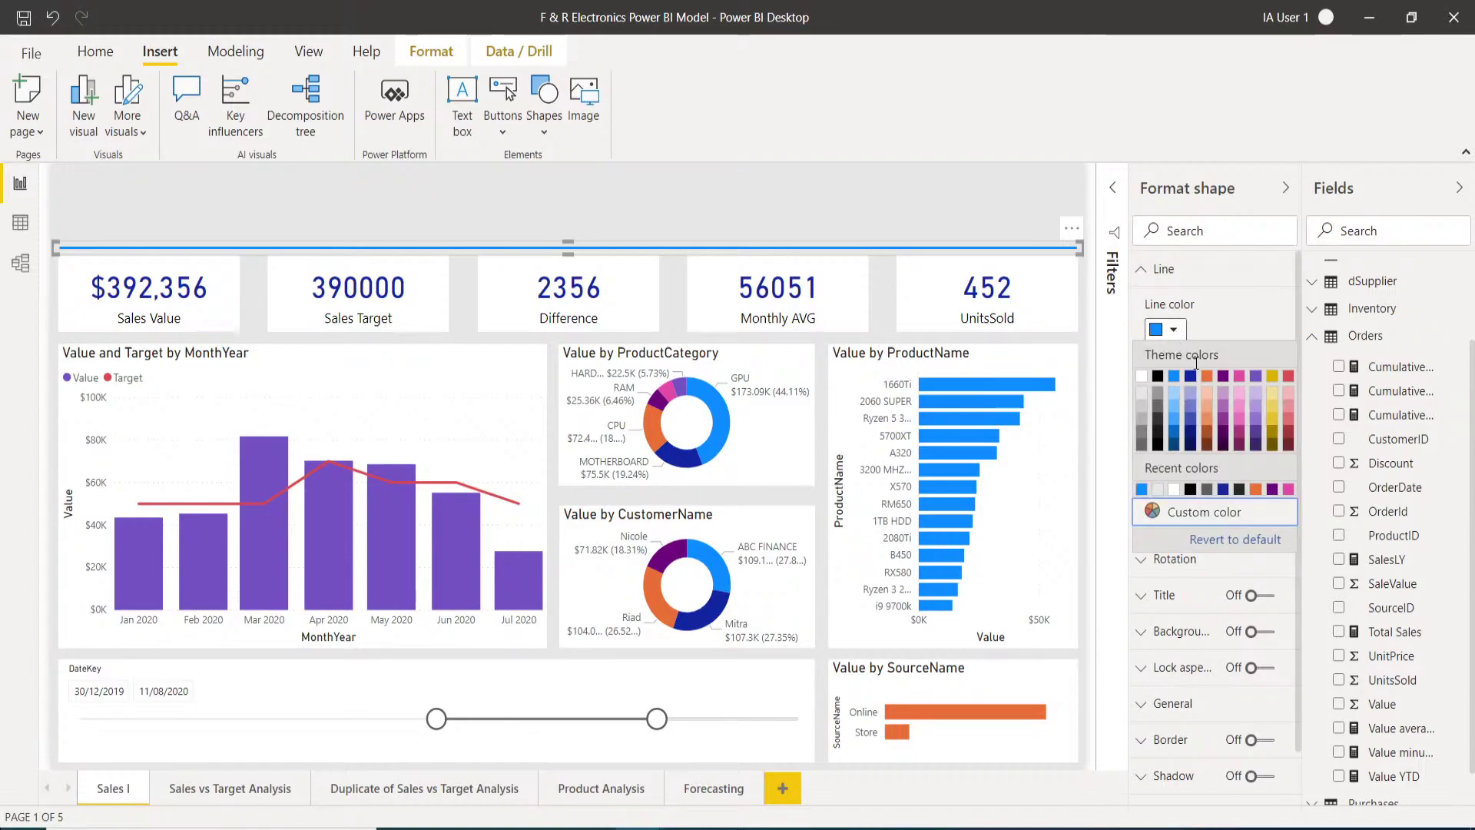
click(1191, 378)
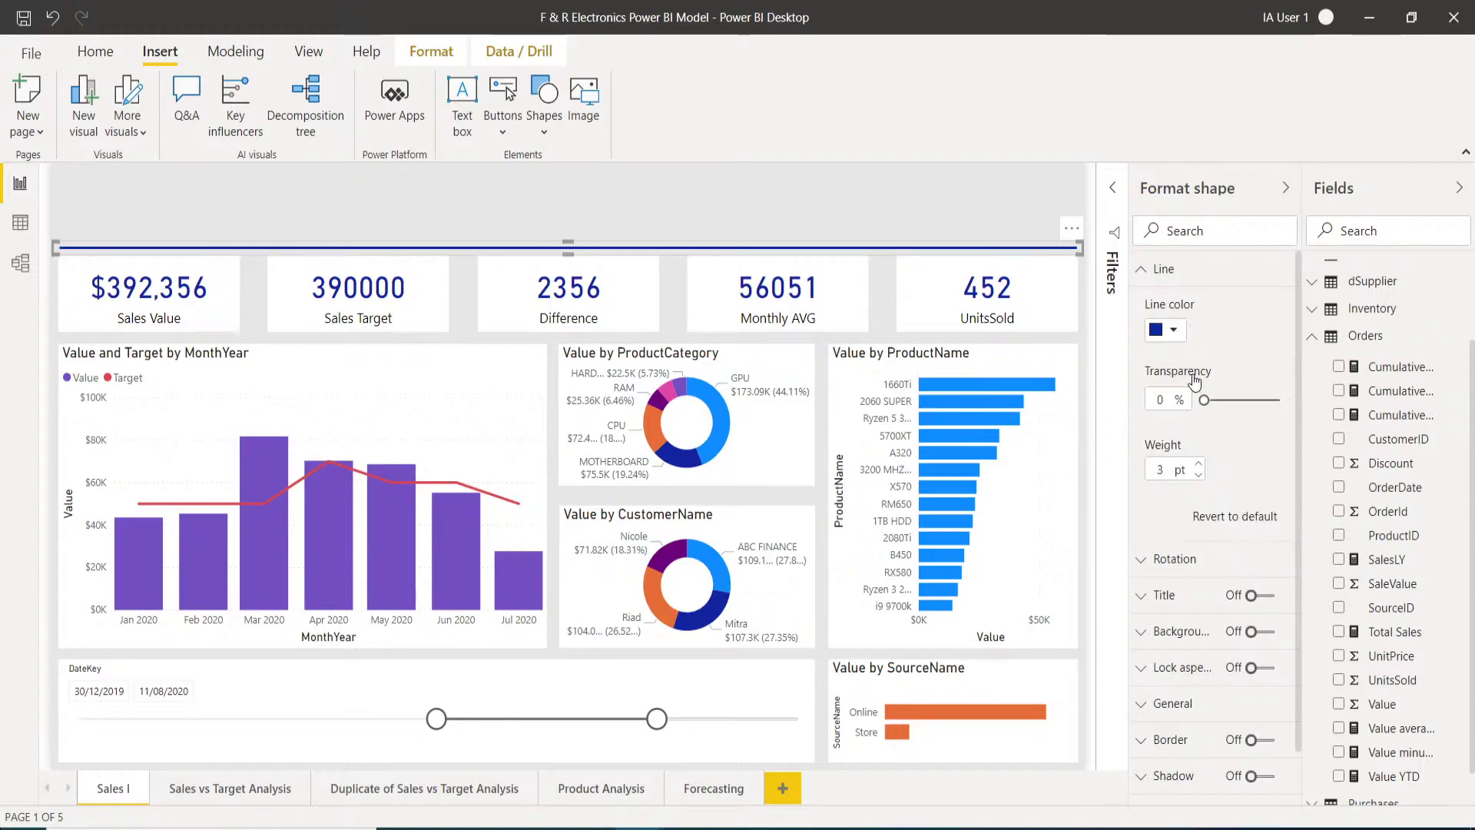
click(1148, 281)
click(1145, 270)
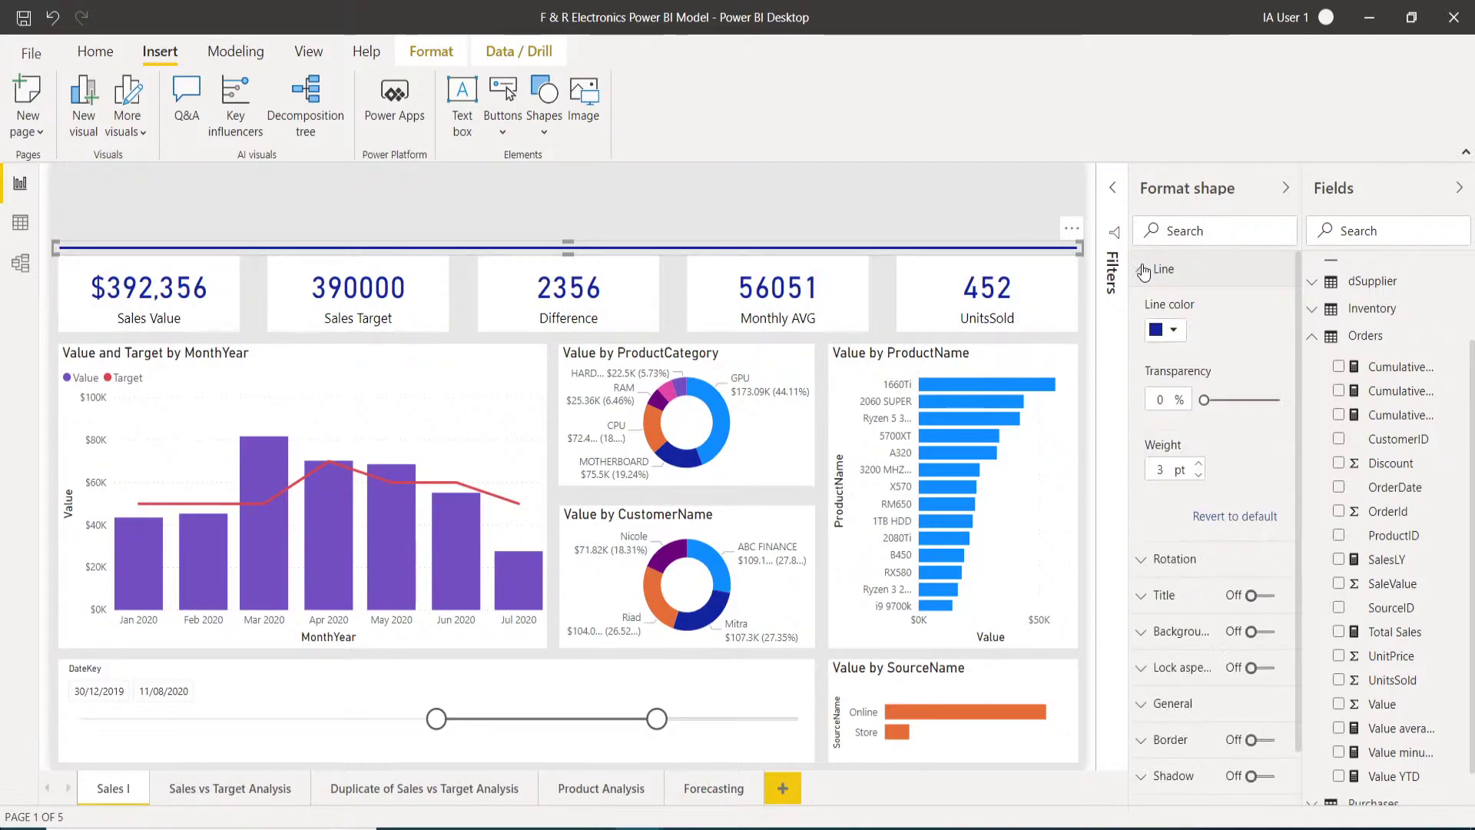
Step: Try divider line weights from 7 pt down to 0 pt, return the weight to 3 pt and deselect the line
click(1199, 463)
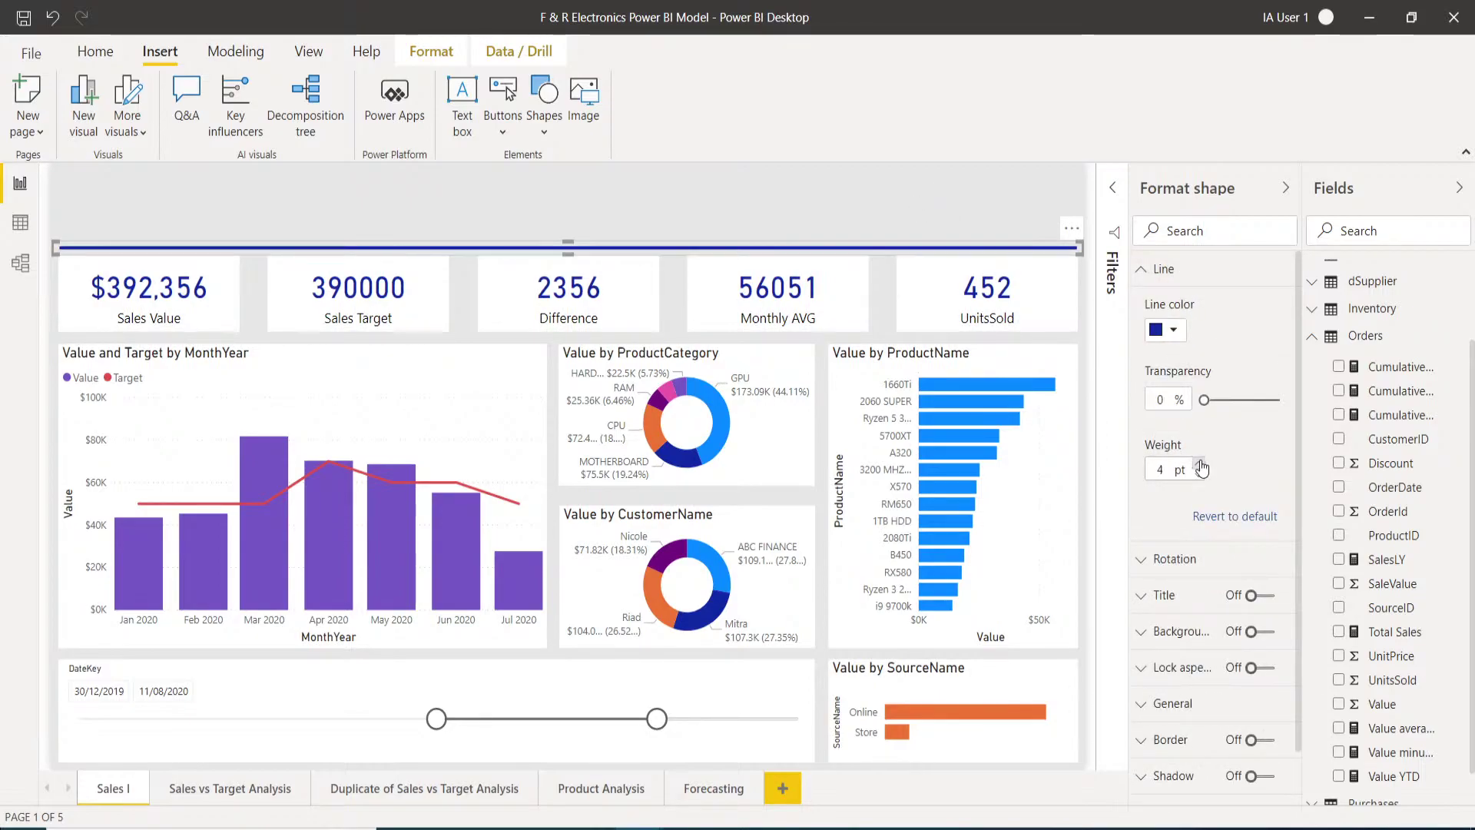
click(1199, 463)
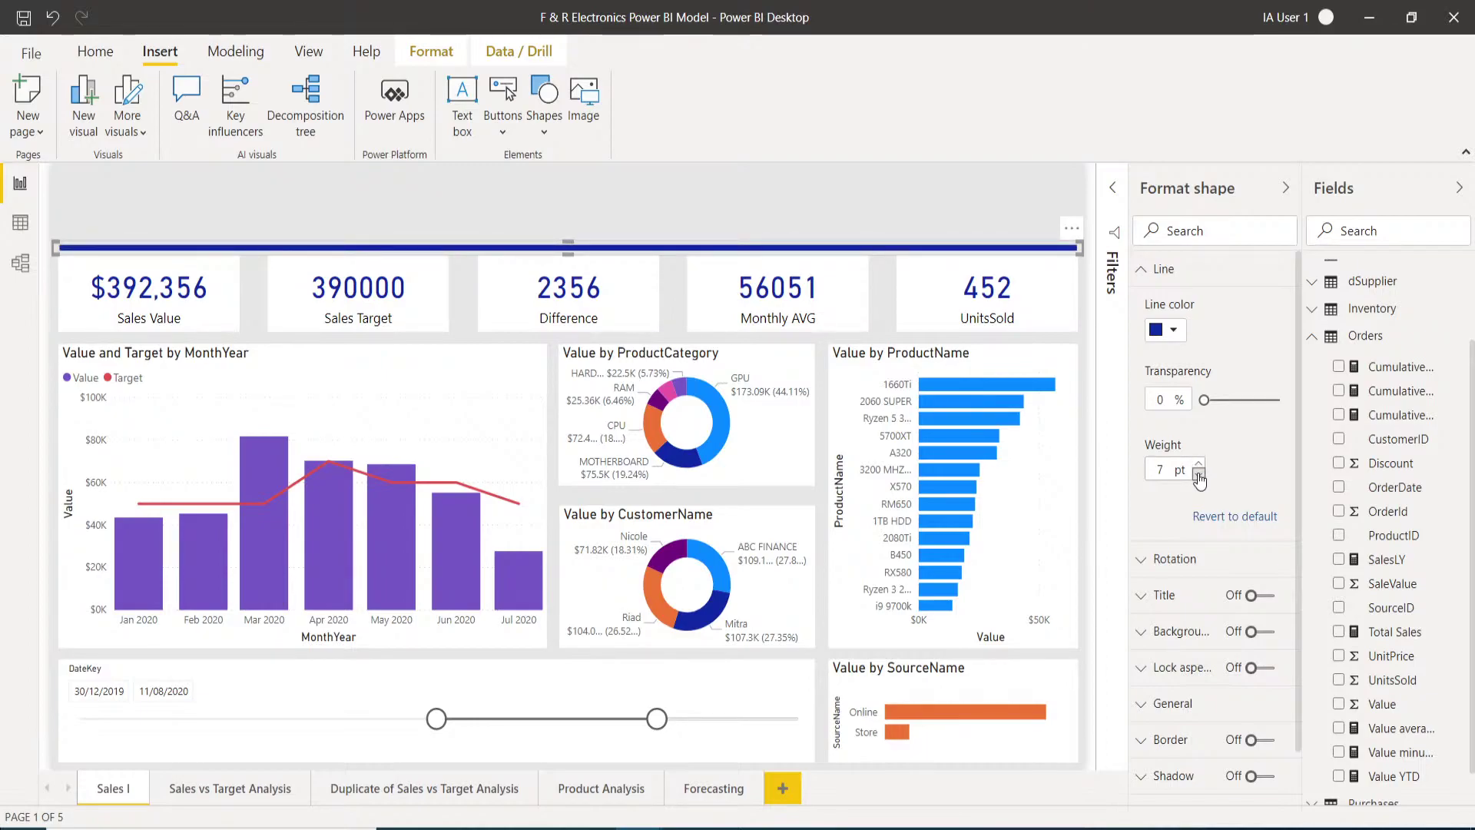
click(1199, 475)
click(1199, 475)
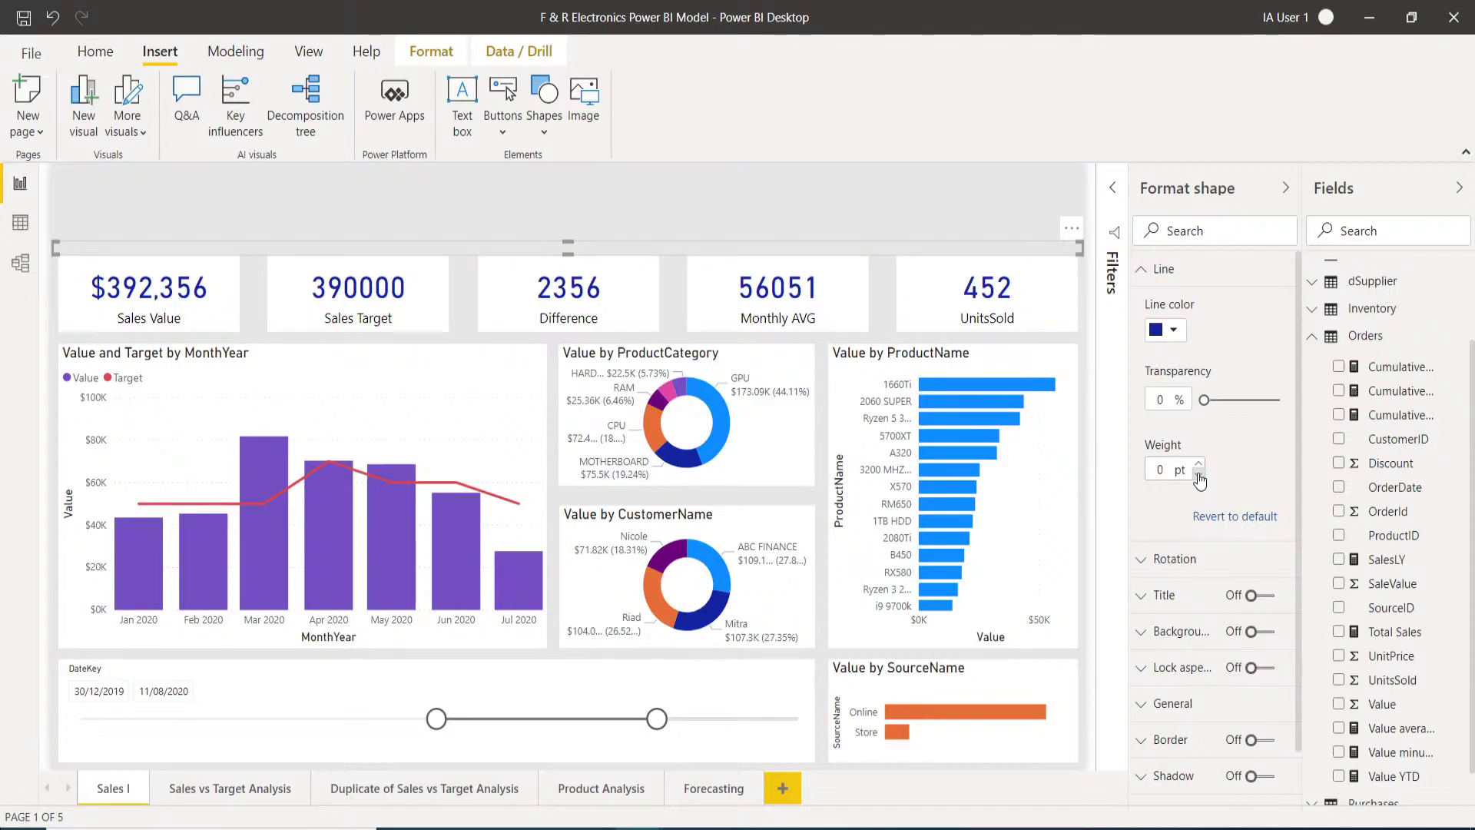
click(1197, 466)
click(1196, 465)
click(1196, 465)
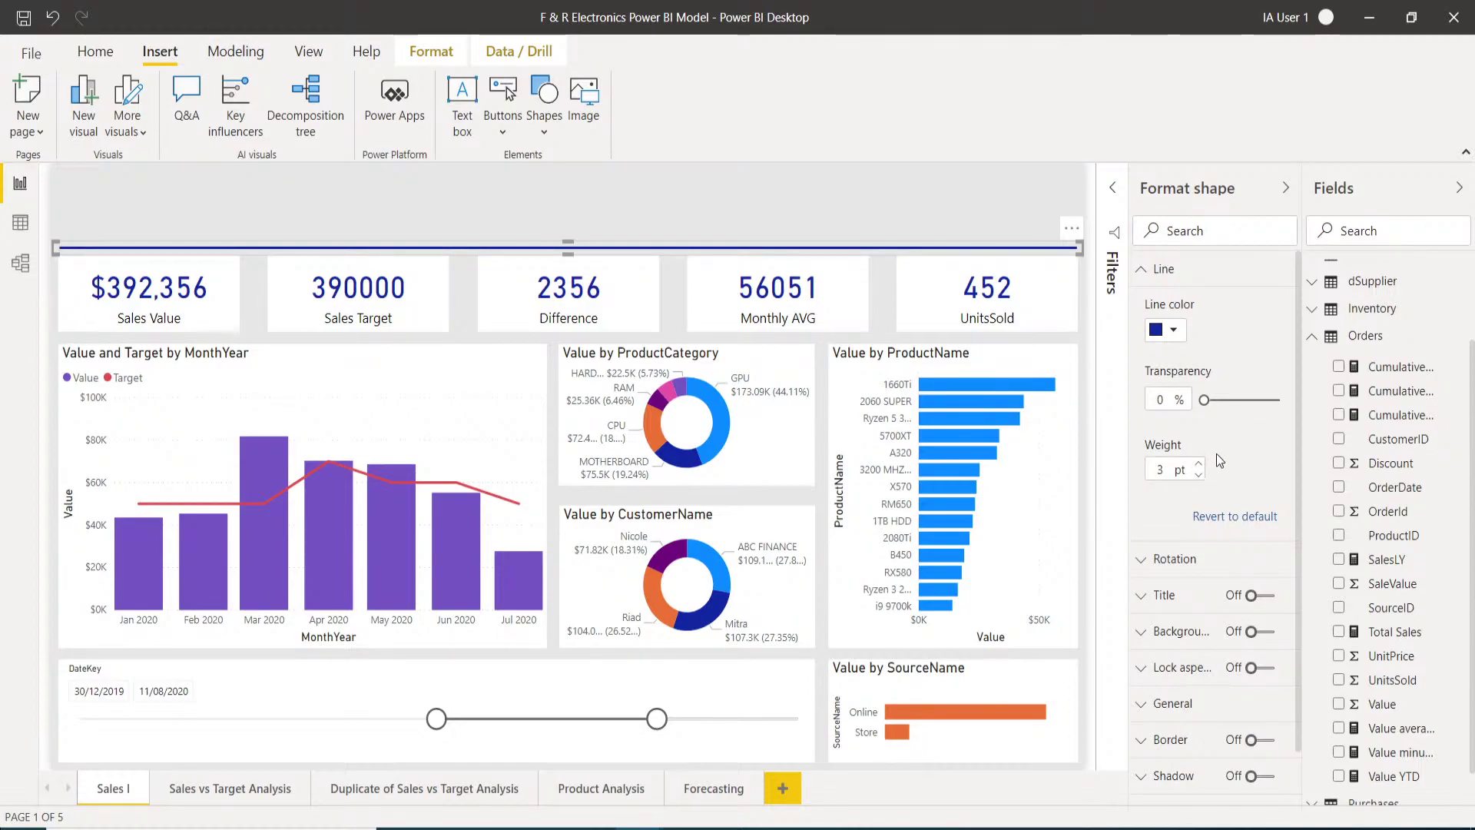
click(1154, 277)
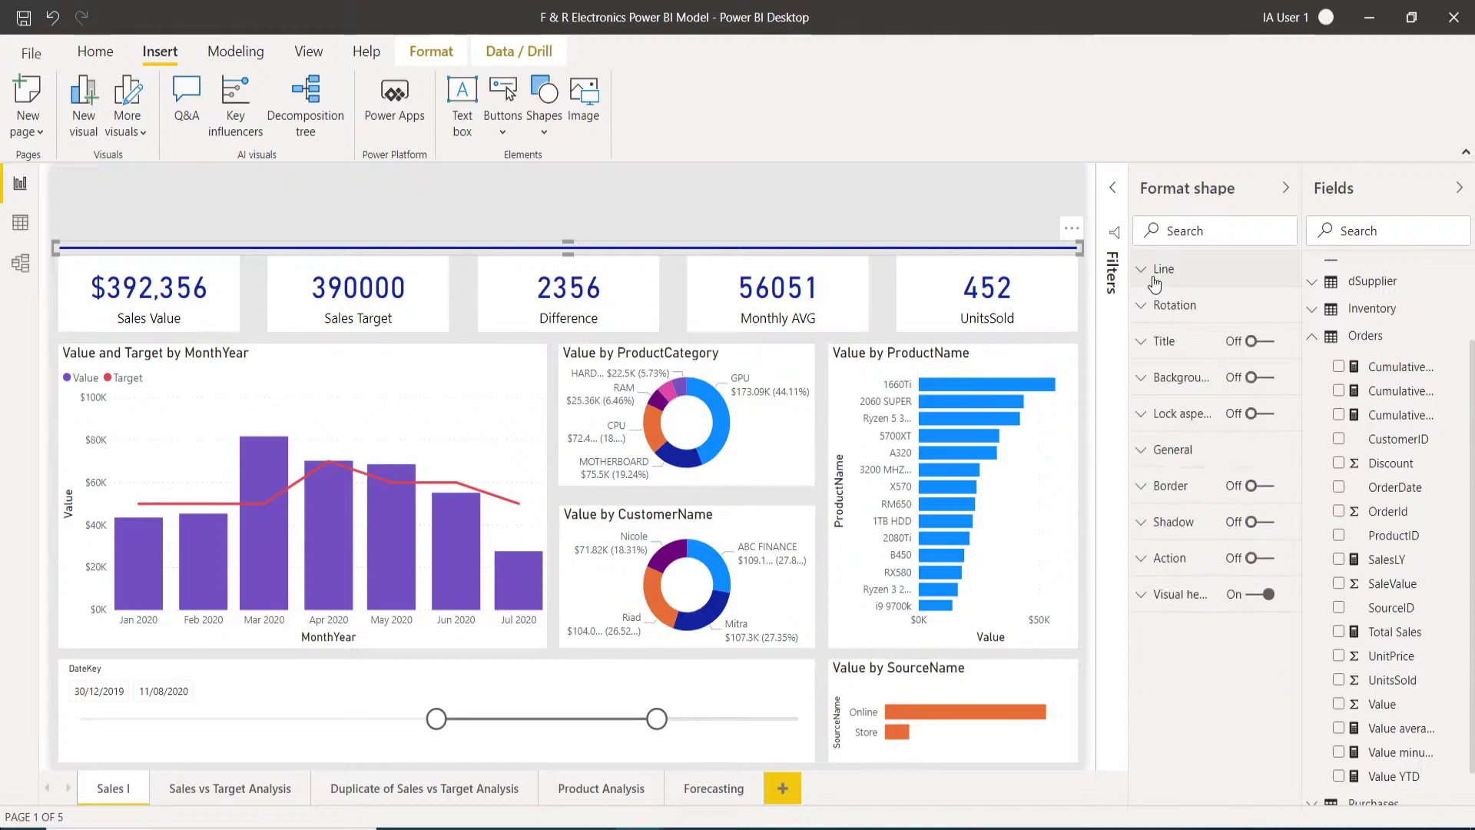
click(893, 196)
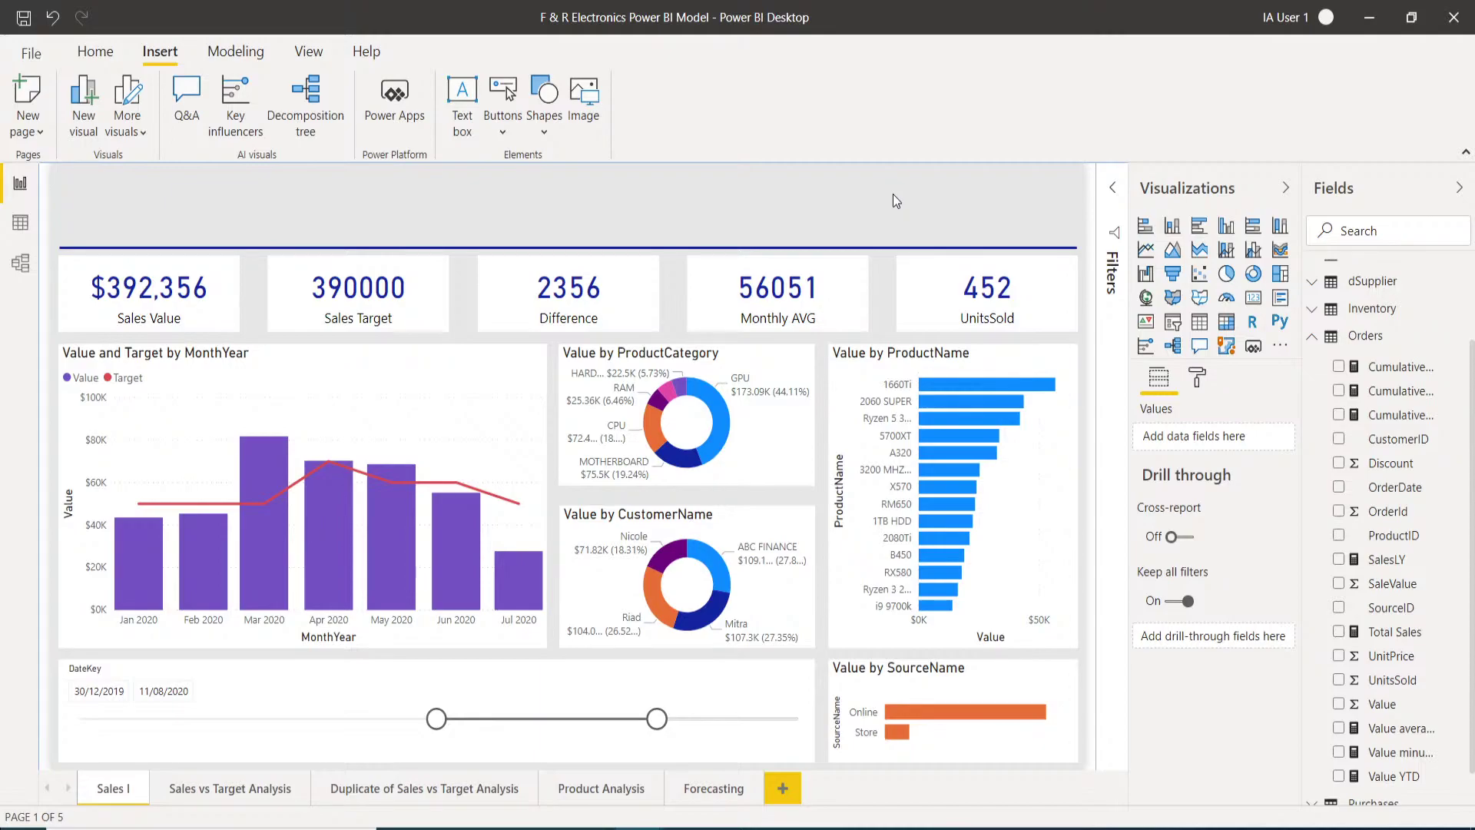
click(583, 115)
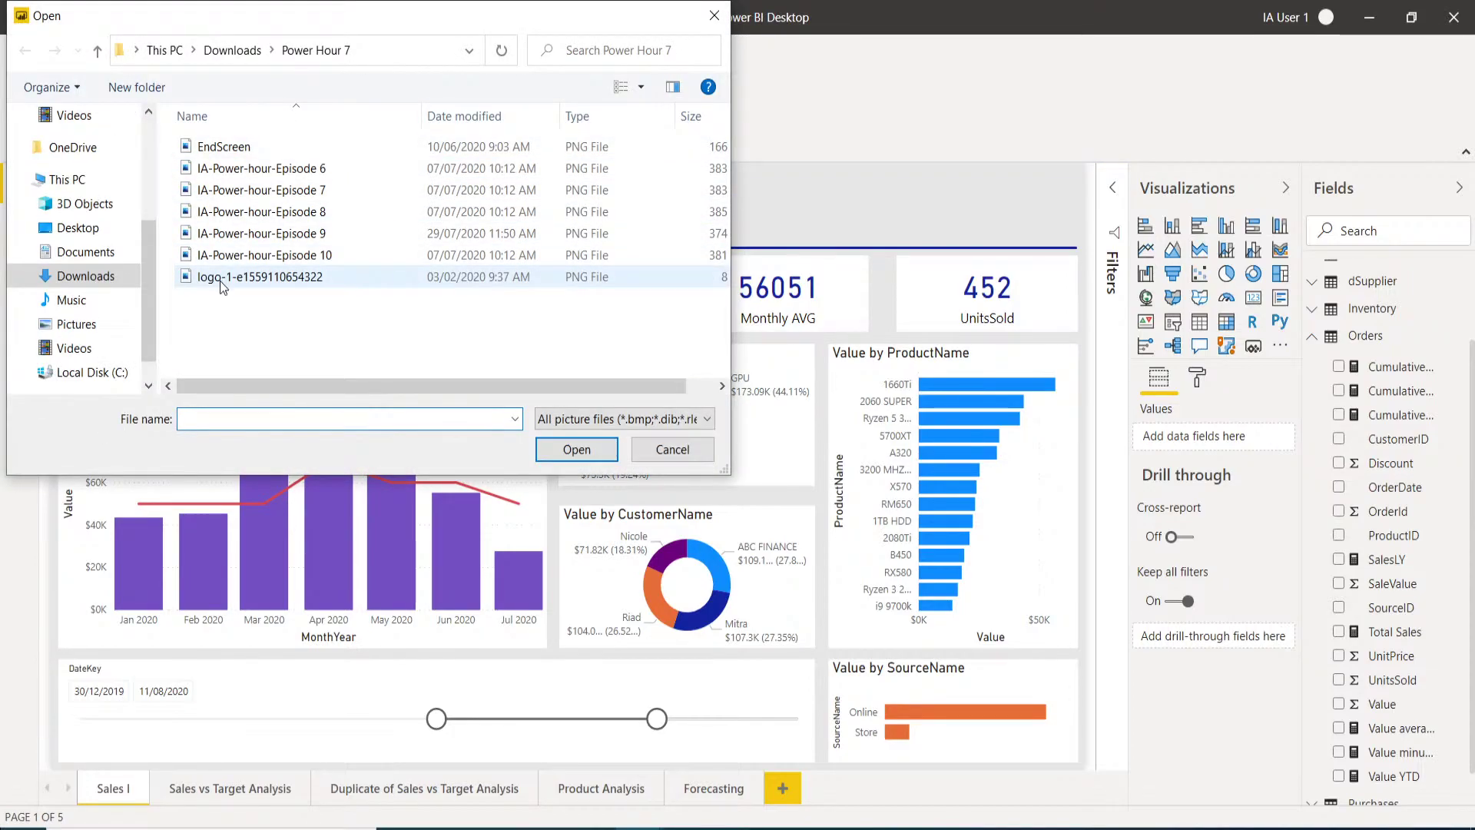
click(220, 280)
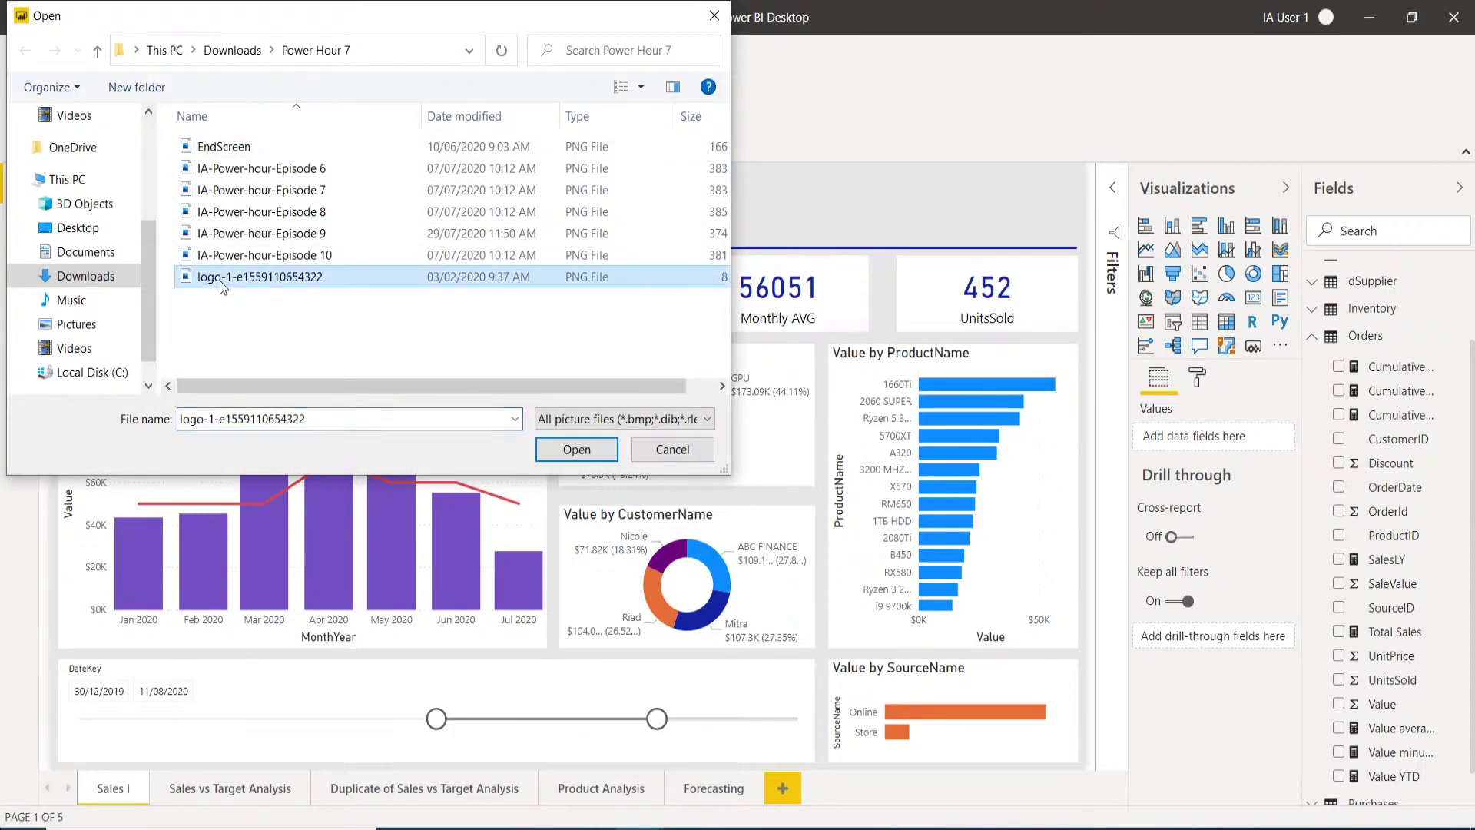
click(570, 450)
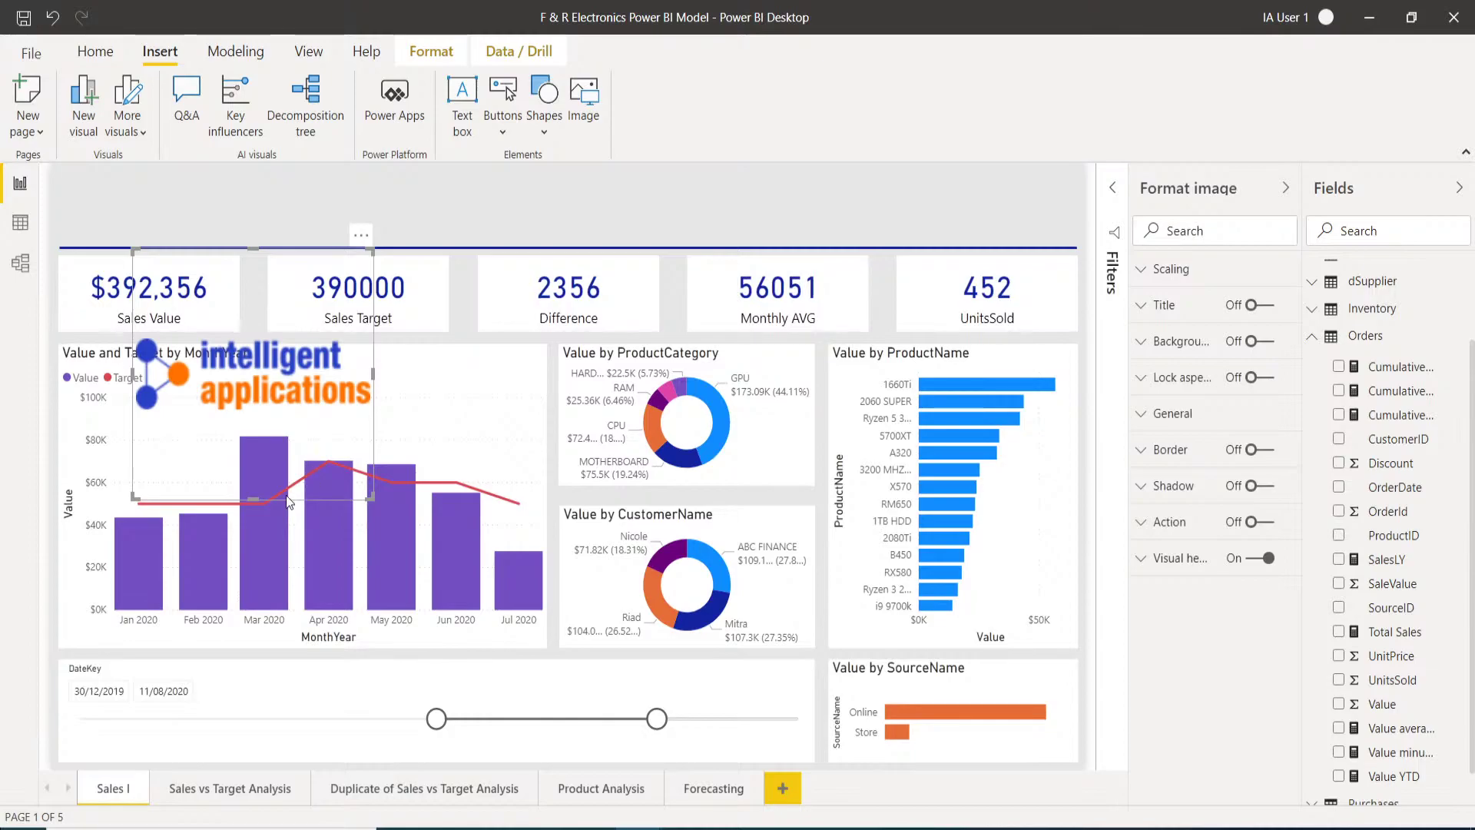
drag(371, 498, 157, 210)
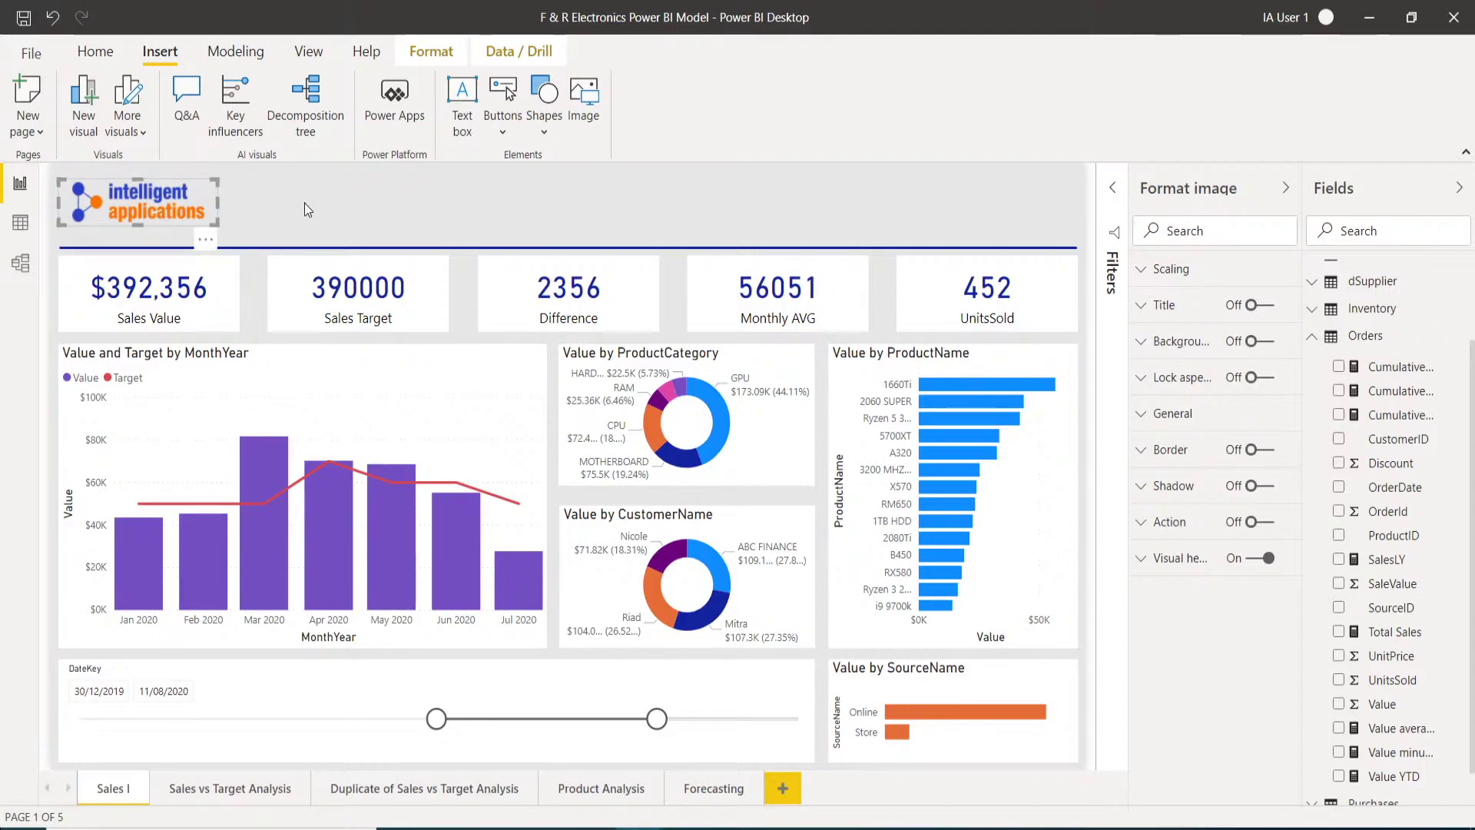
click(304, 203)
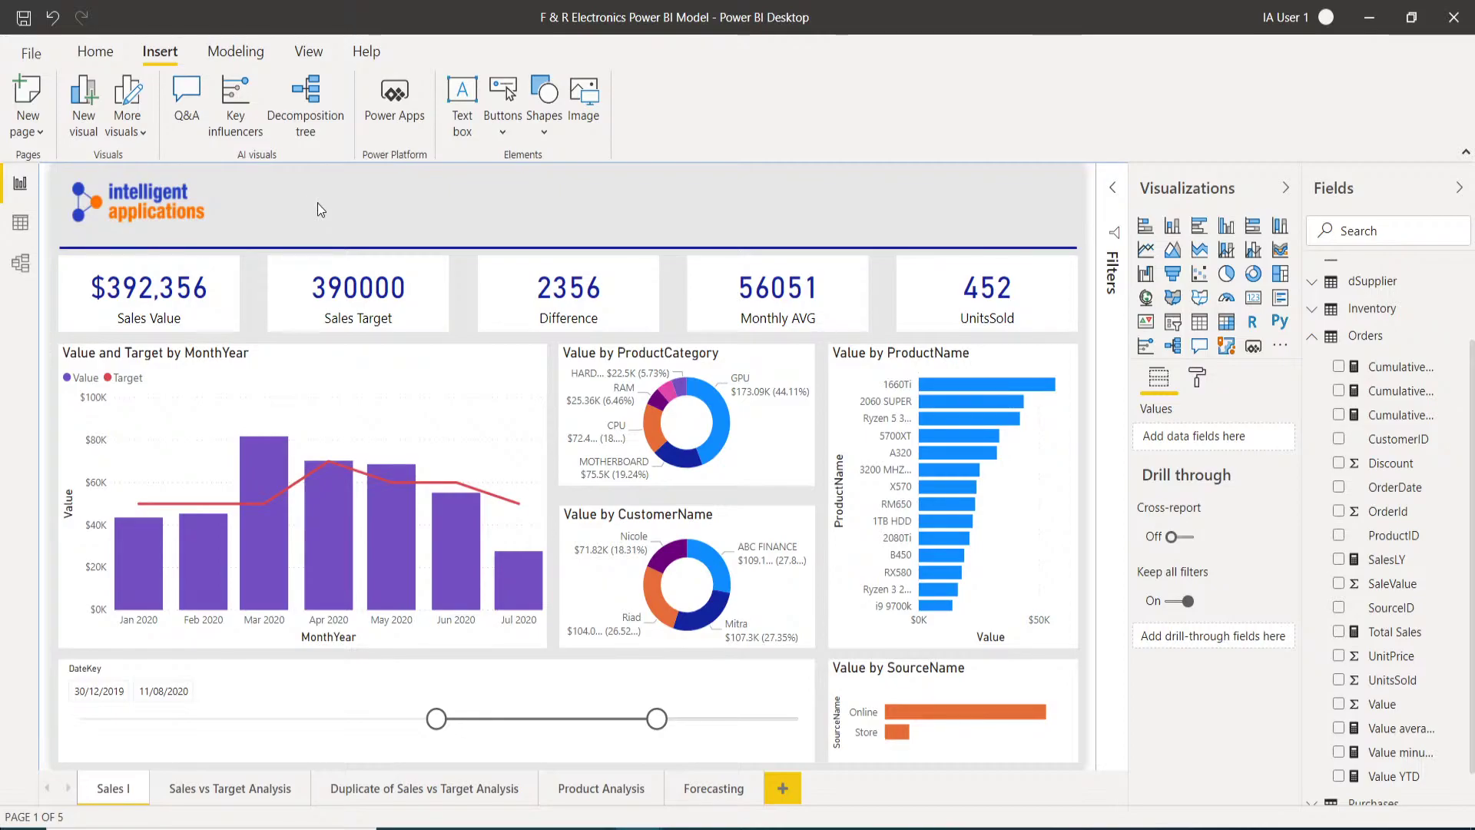
key(XF86AudioLowerVolume)
Step: Insert a text box with its background turned off and enter the title "F&R Electronics Sales Dashboard Demo"
click(461, 119)
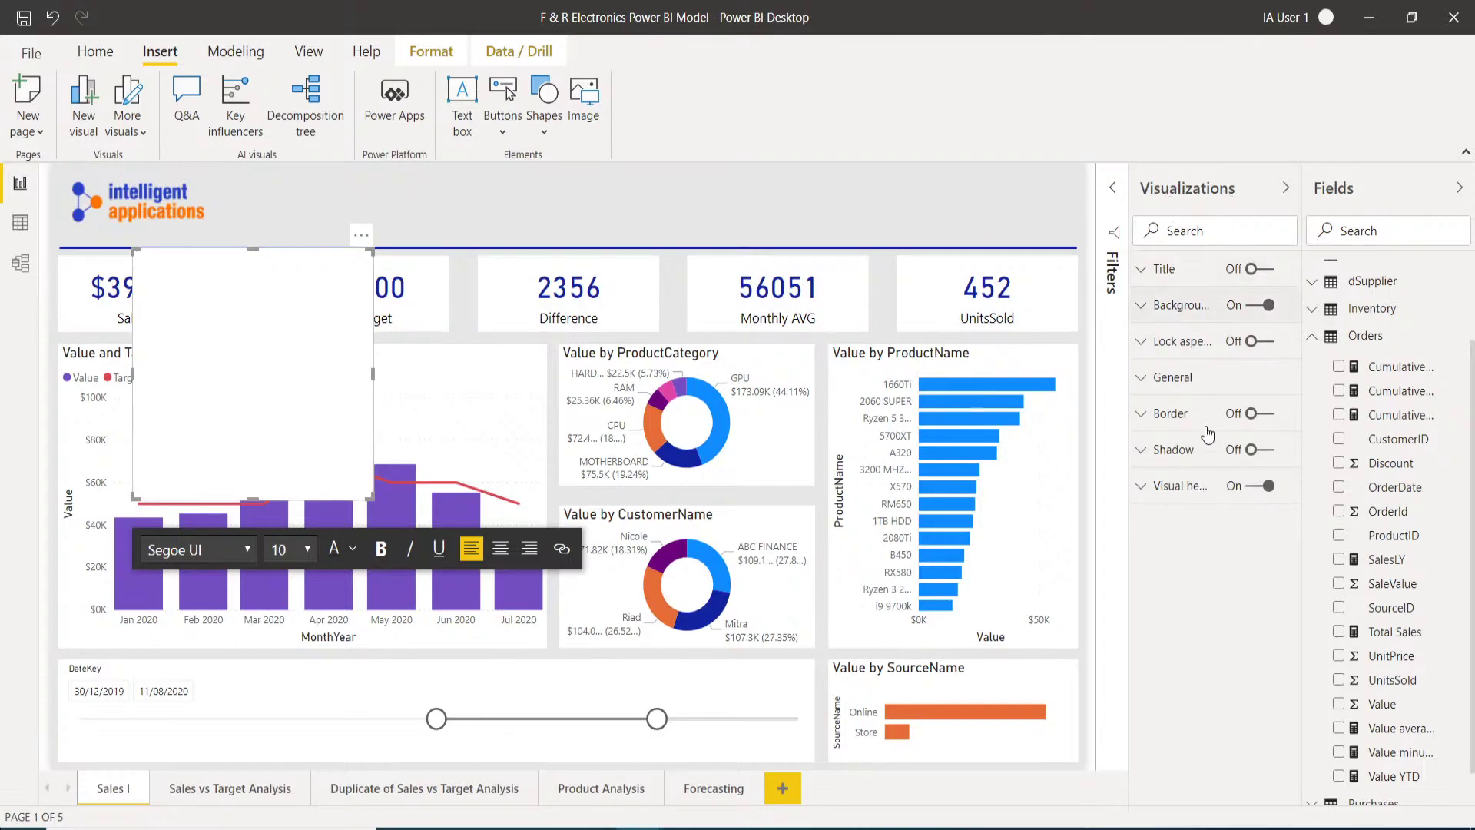
click(1257, 307)
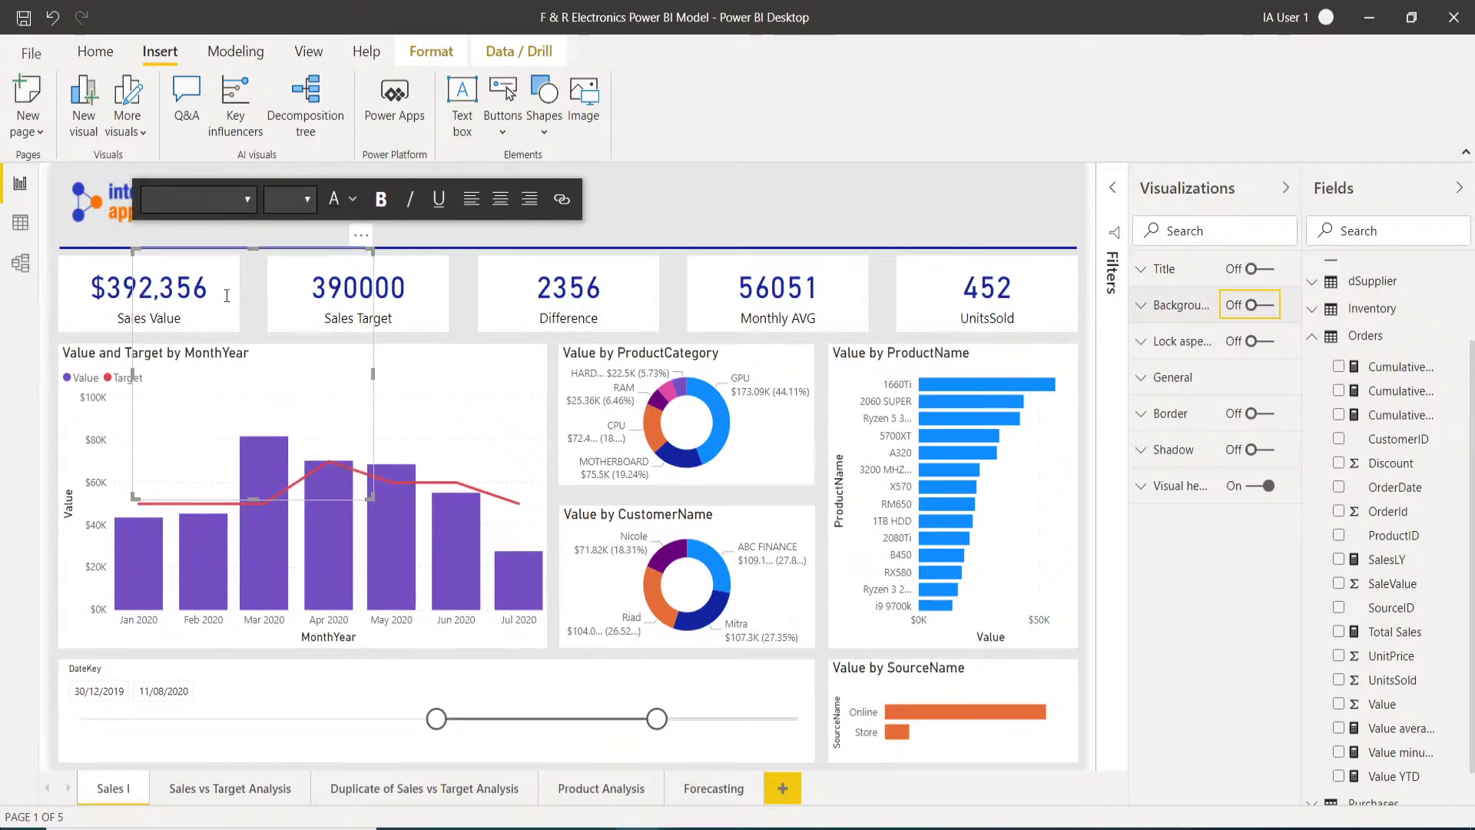
click(261, 266)
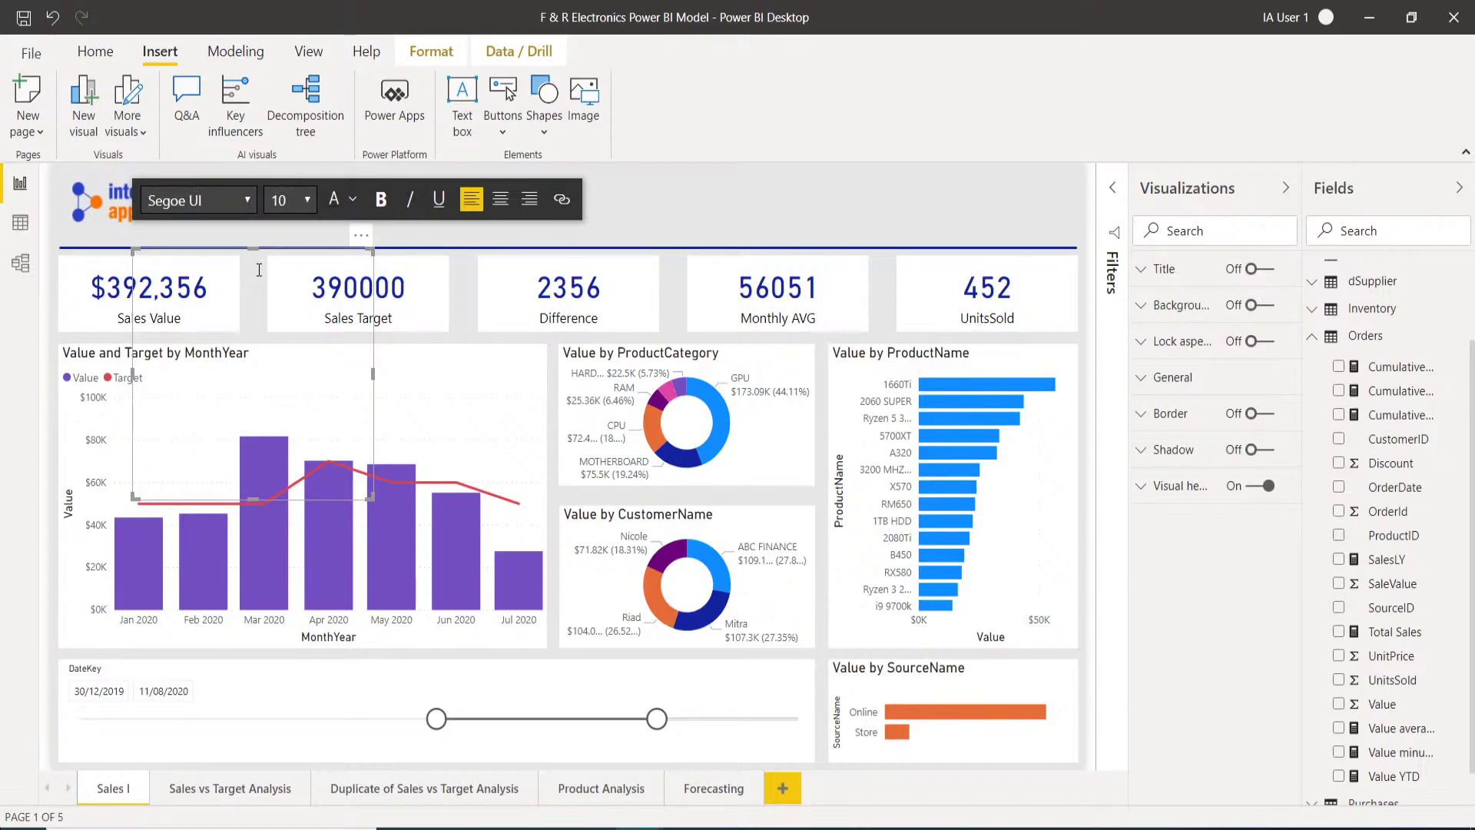
text(F&R E)
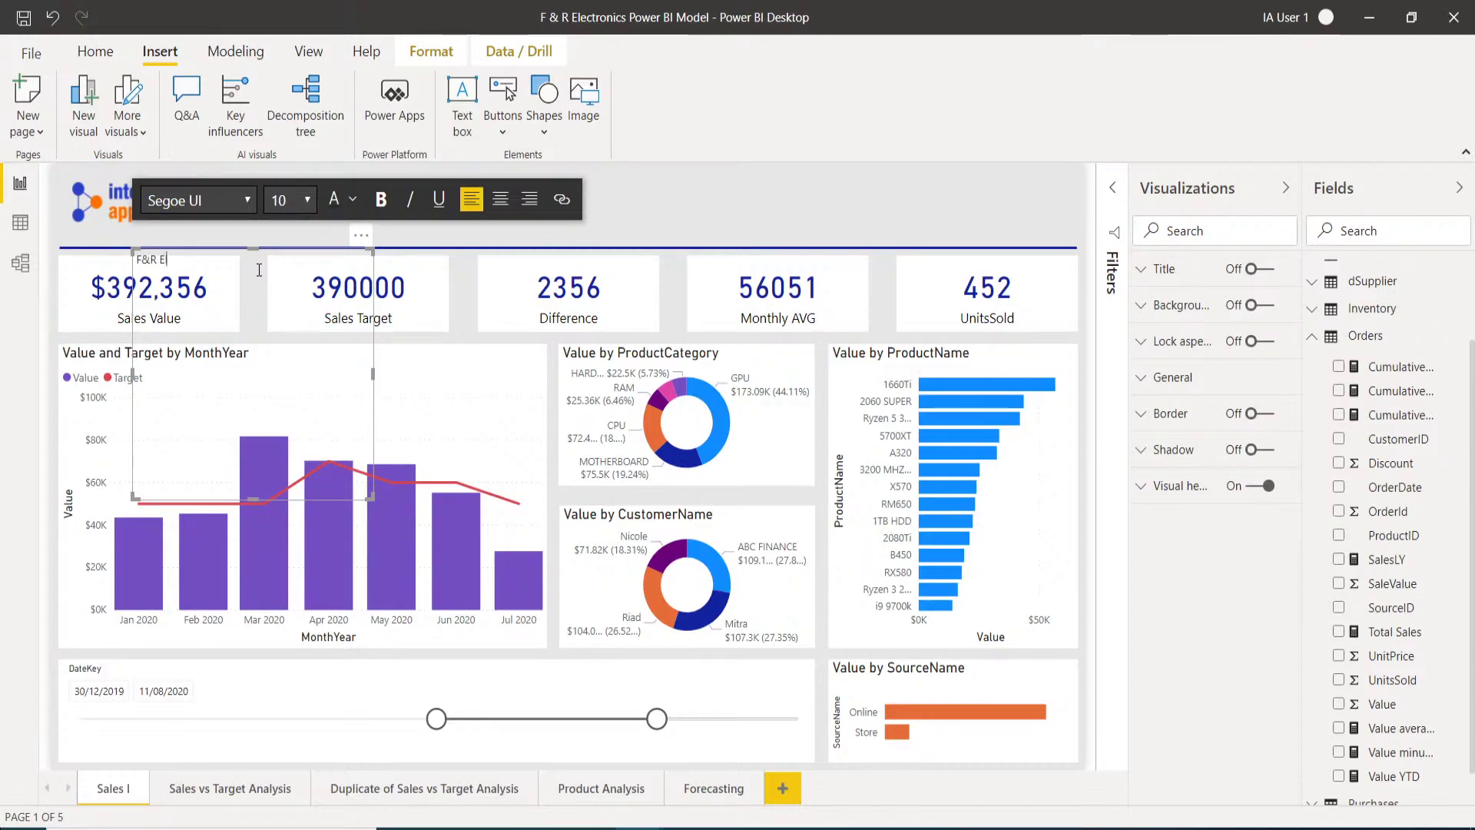
text(lectronics)
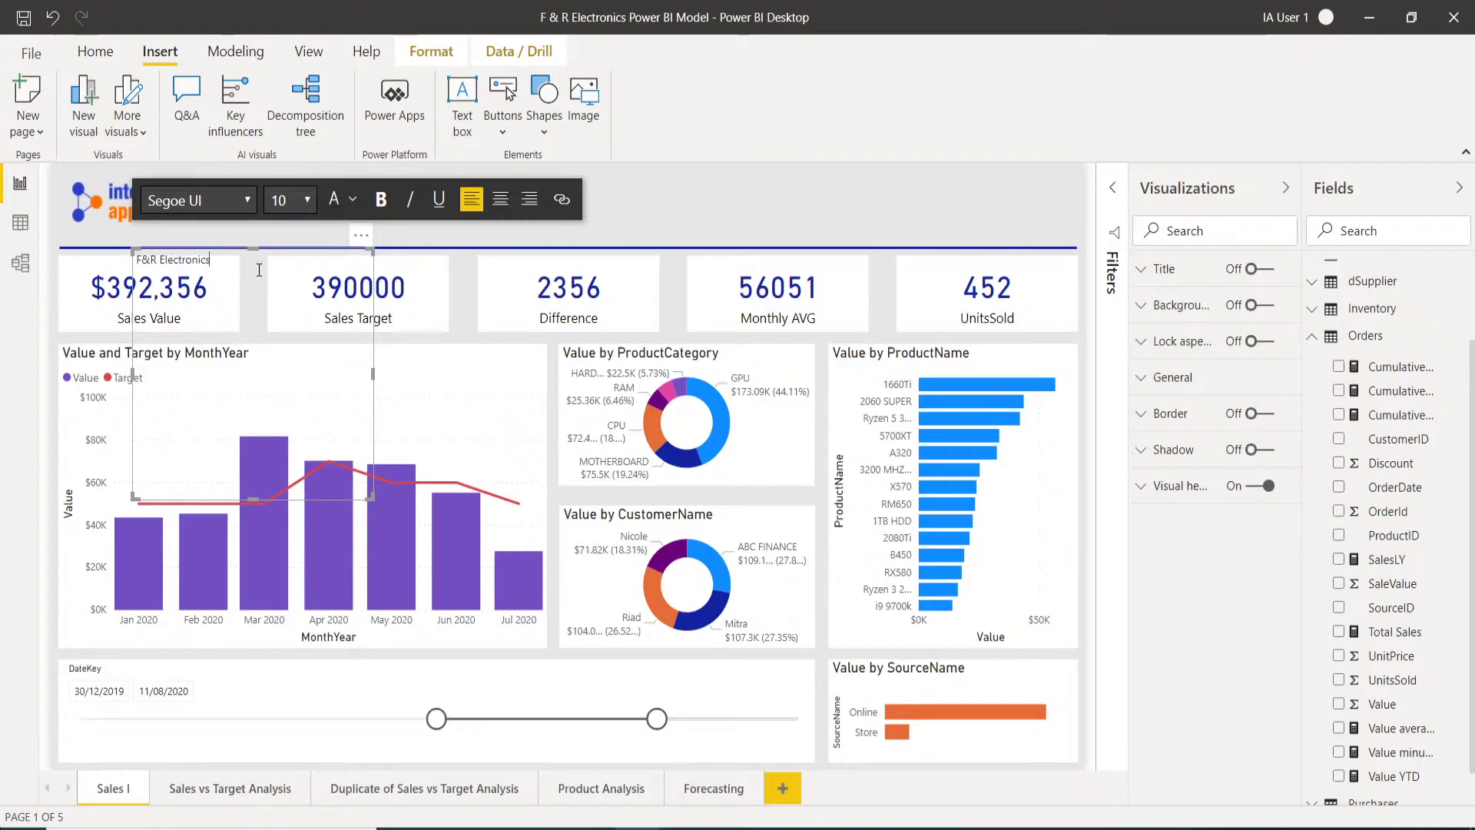
text( Sales Dashbo)
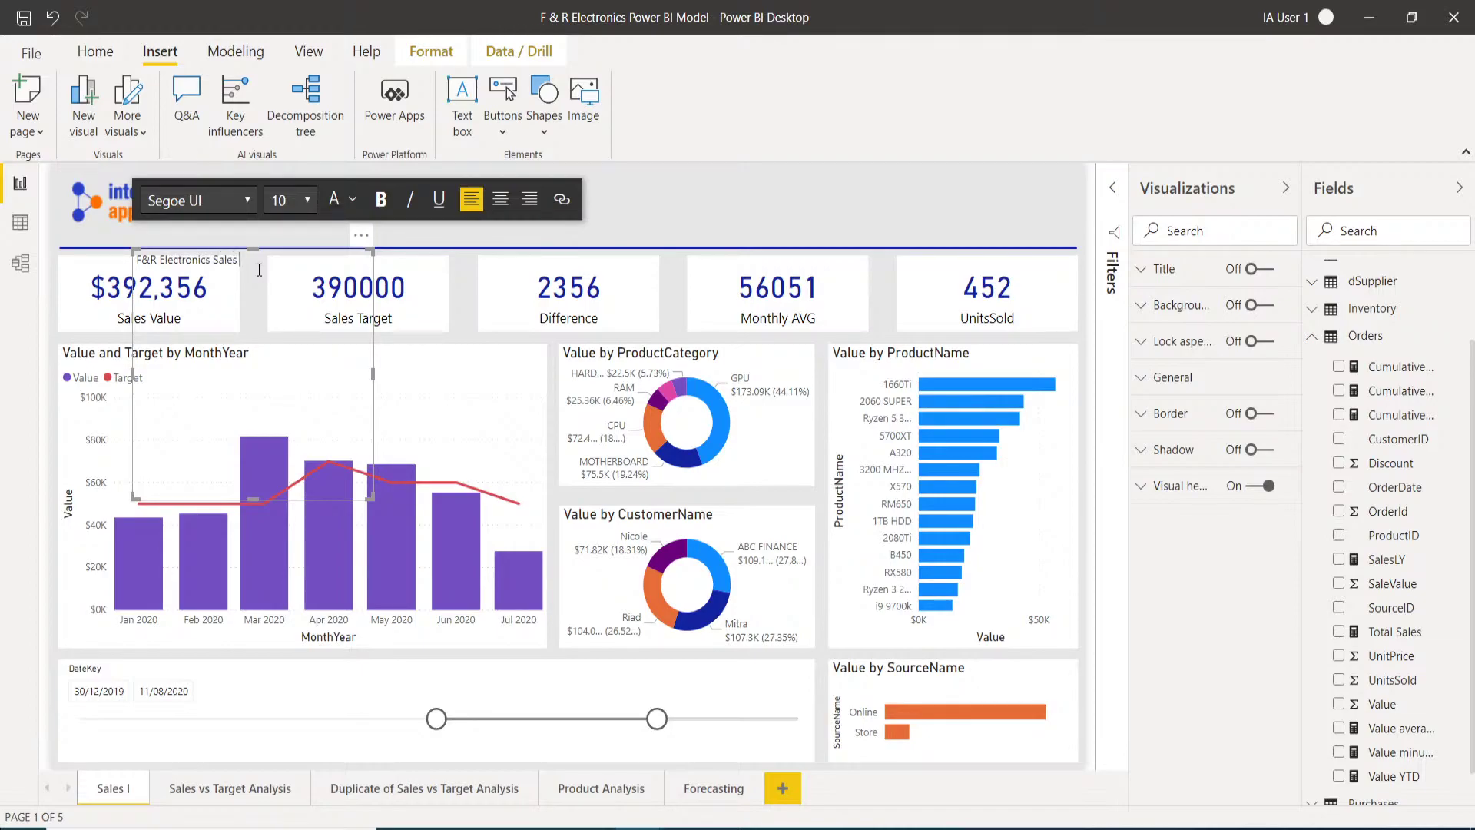
text(ar)
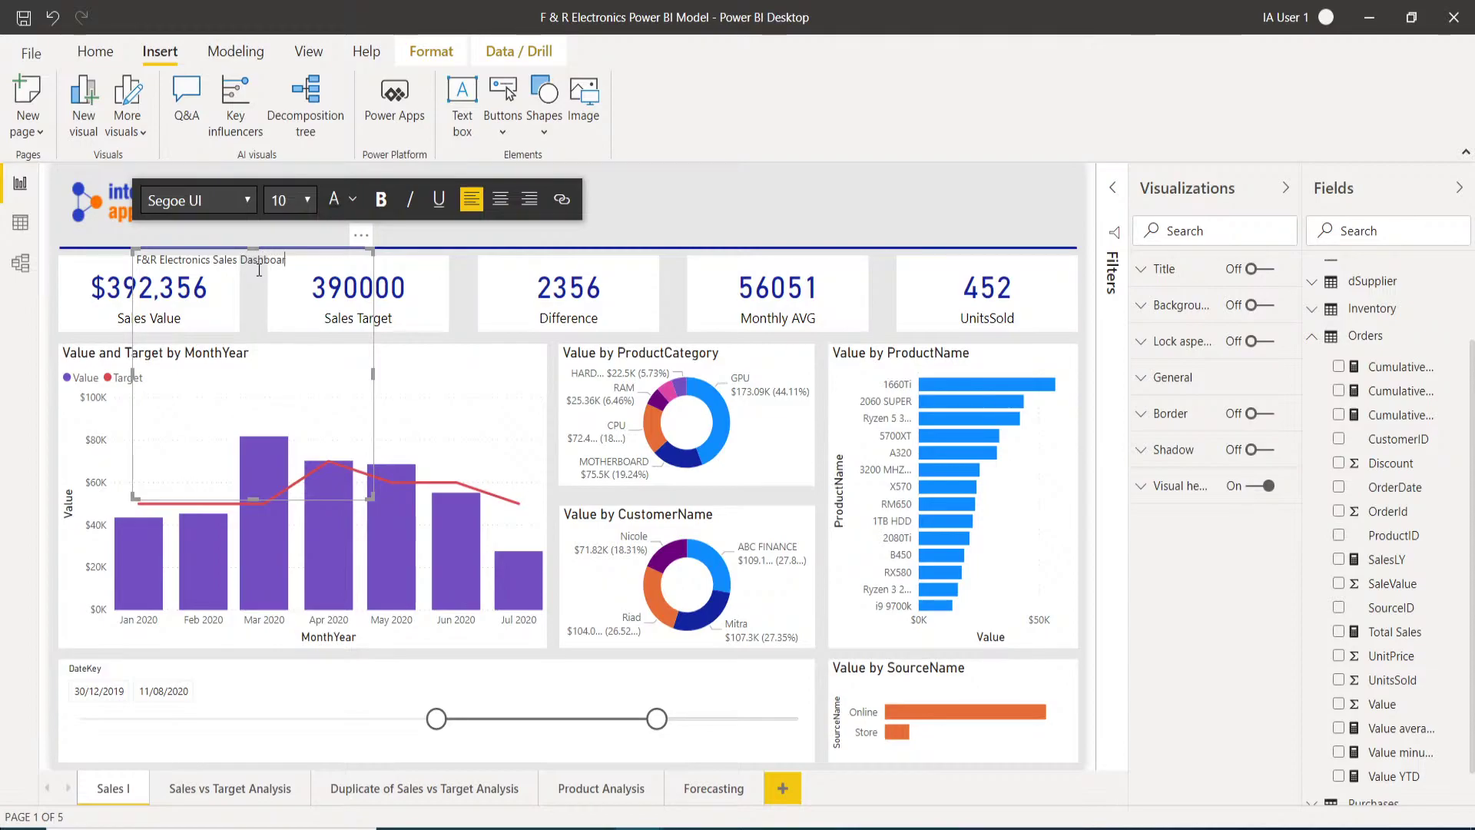
text(d Demo)
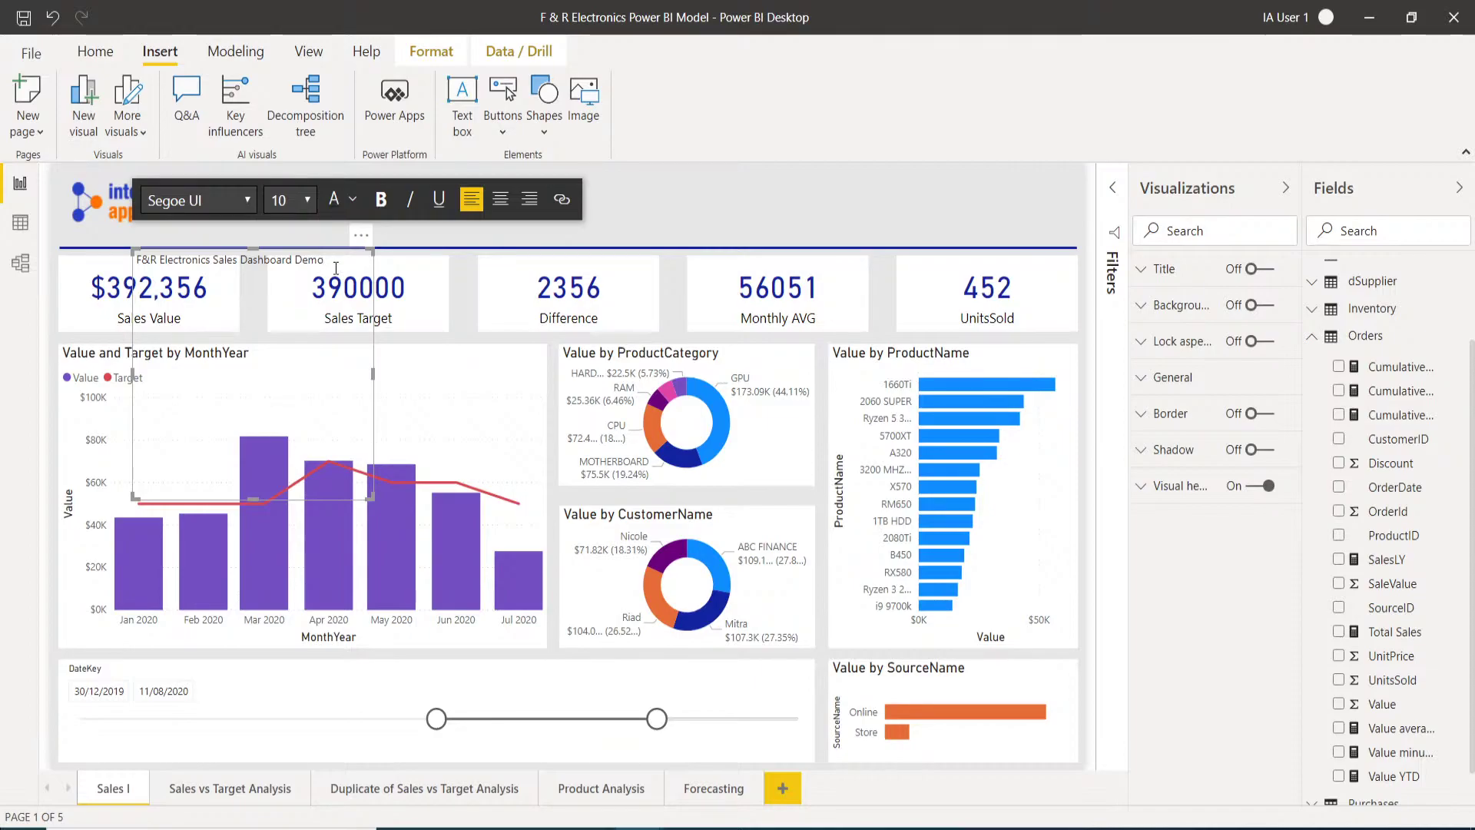
Step: Format the whole title text in black, centred and at font size 36
key(ctrl+a)
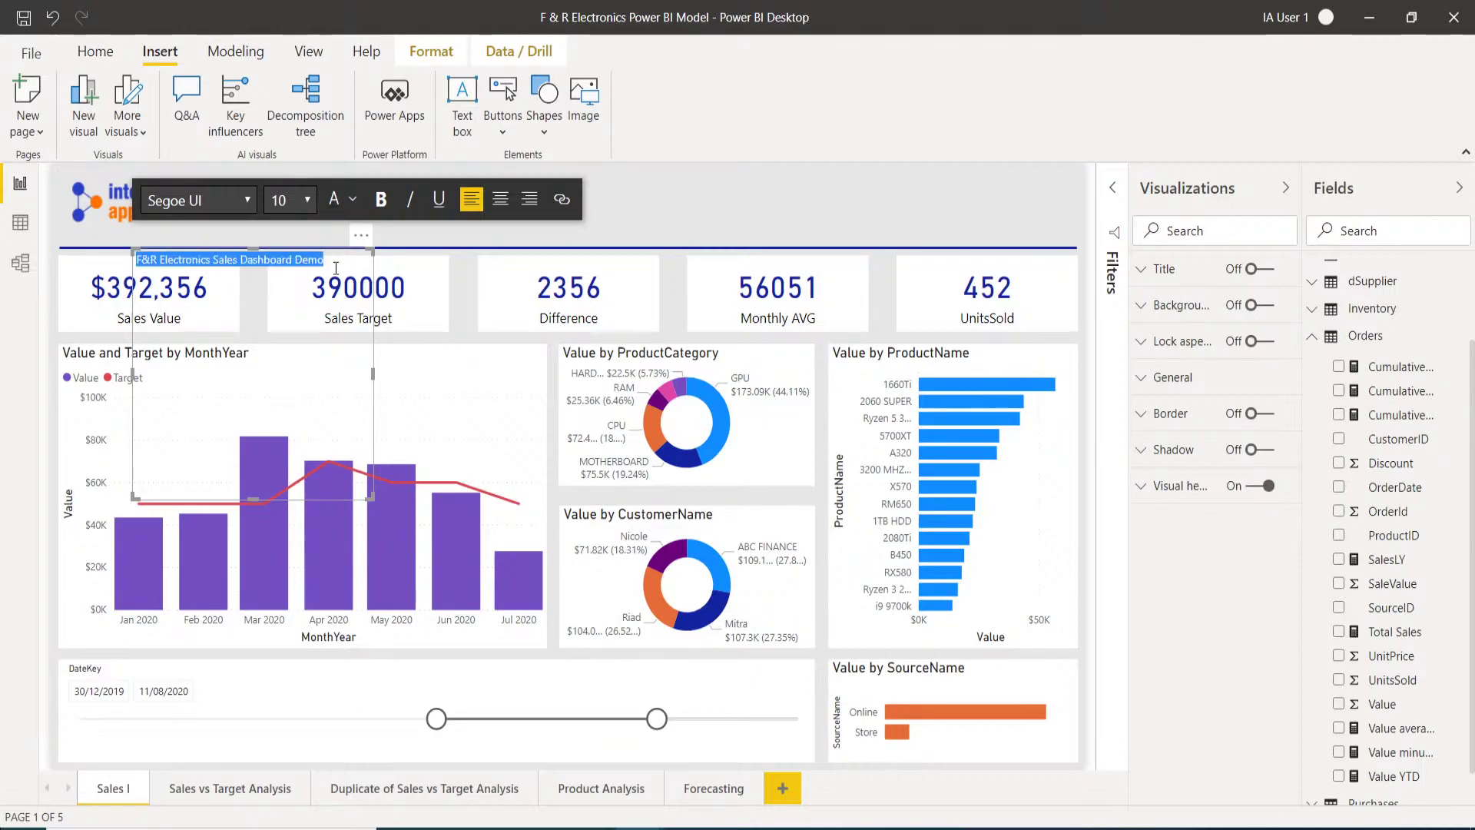
click(352, 201)
click(375, 251)
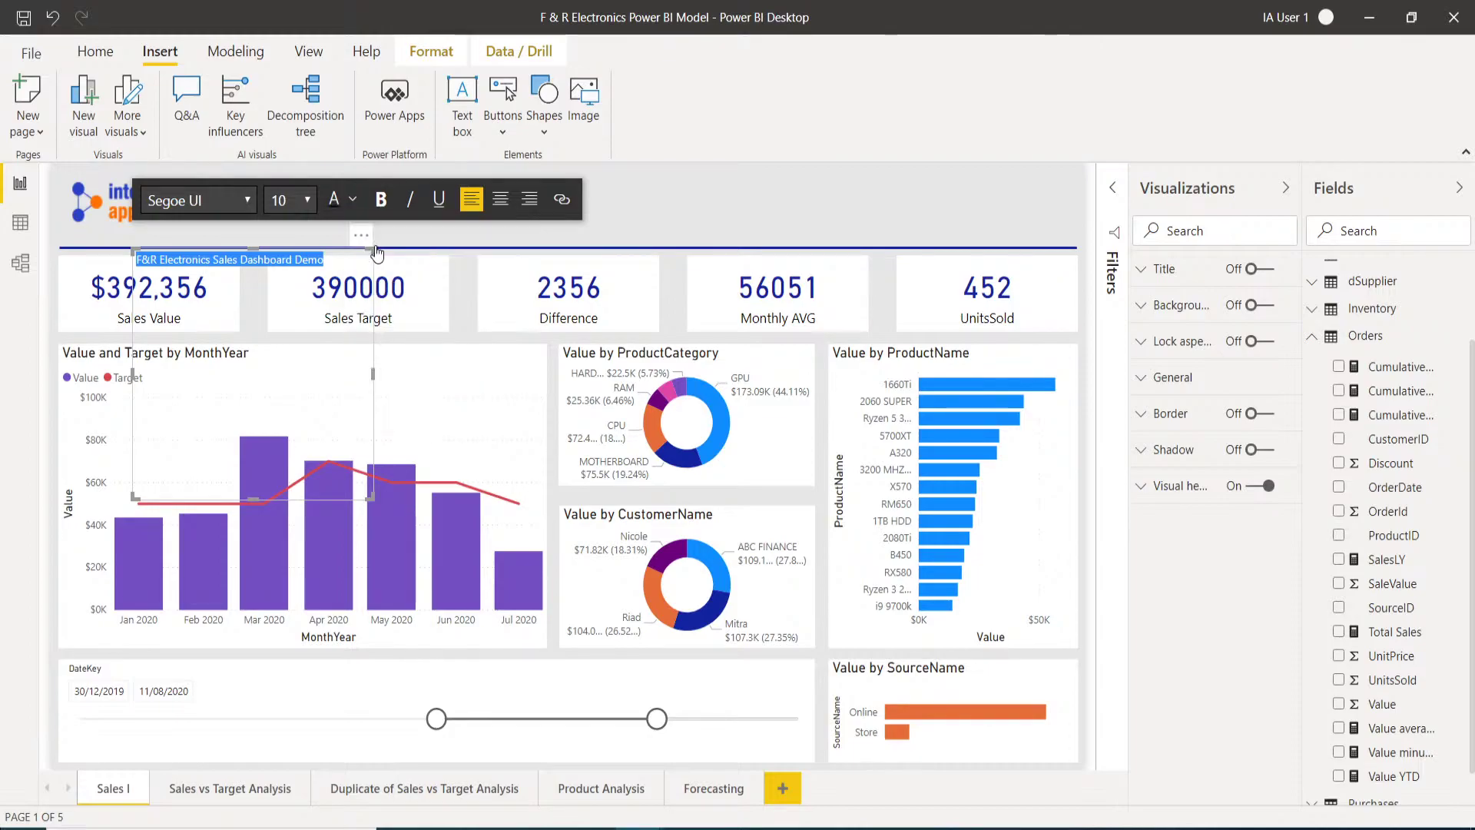
click(500, 200)
click(307, 200)
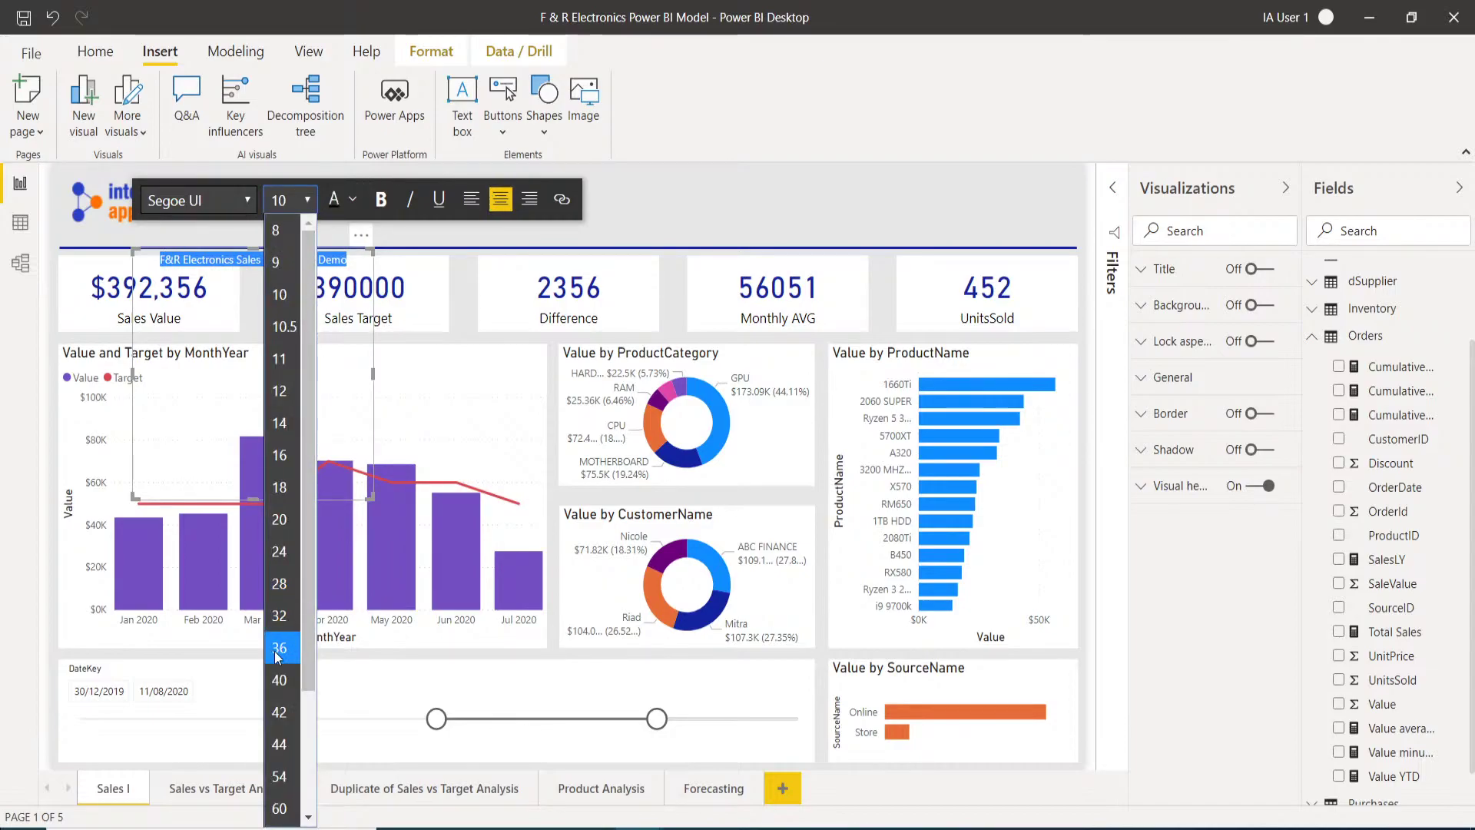
click(276, 647)
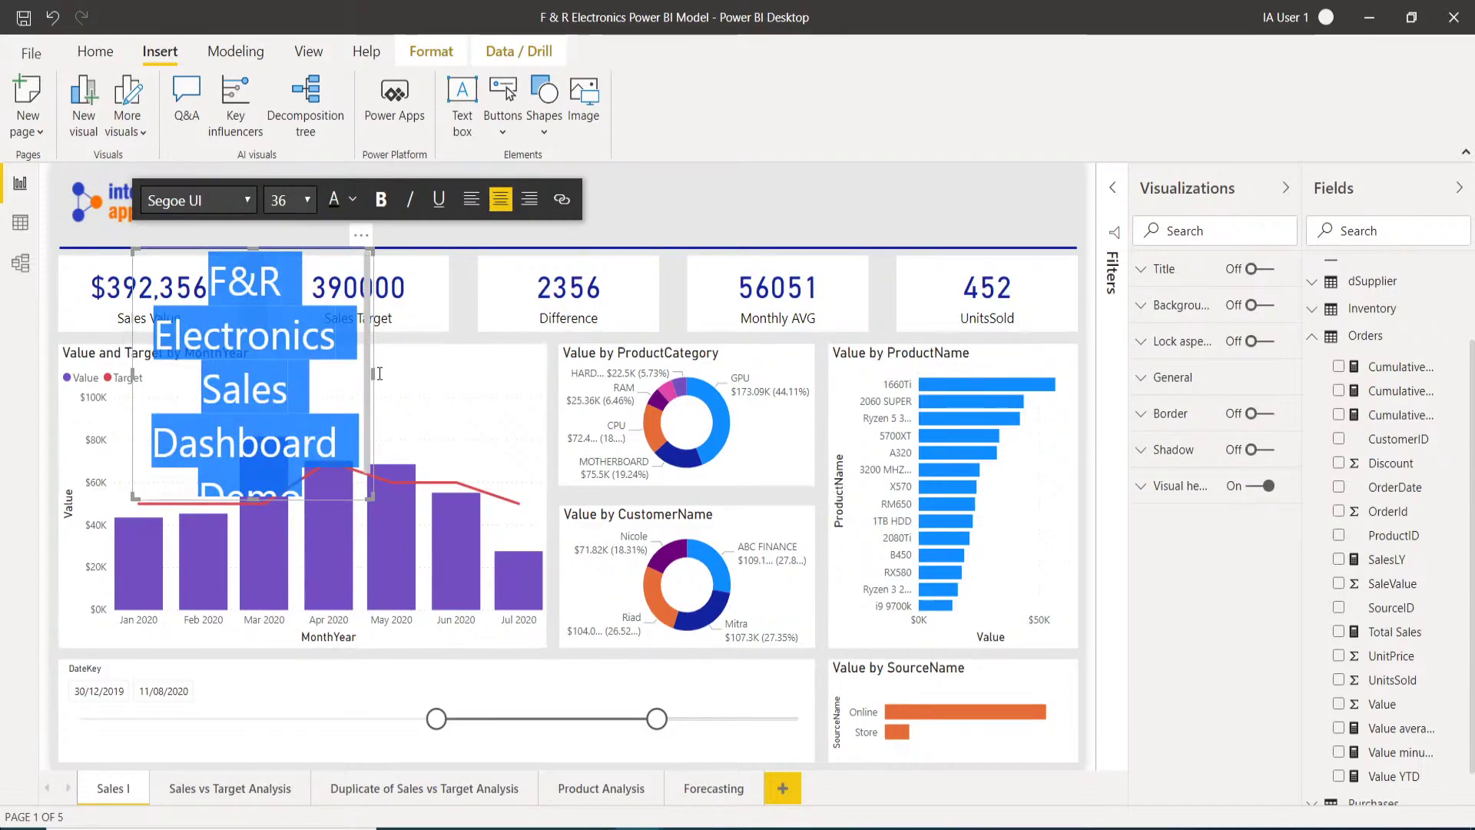
Step: Widen the title's text box to fit one line, reduce its height and place it beside the logo above the divider line
drag(378, 372, 845, 380)
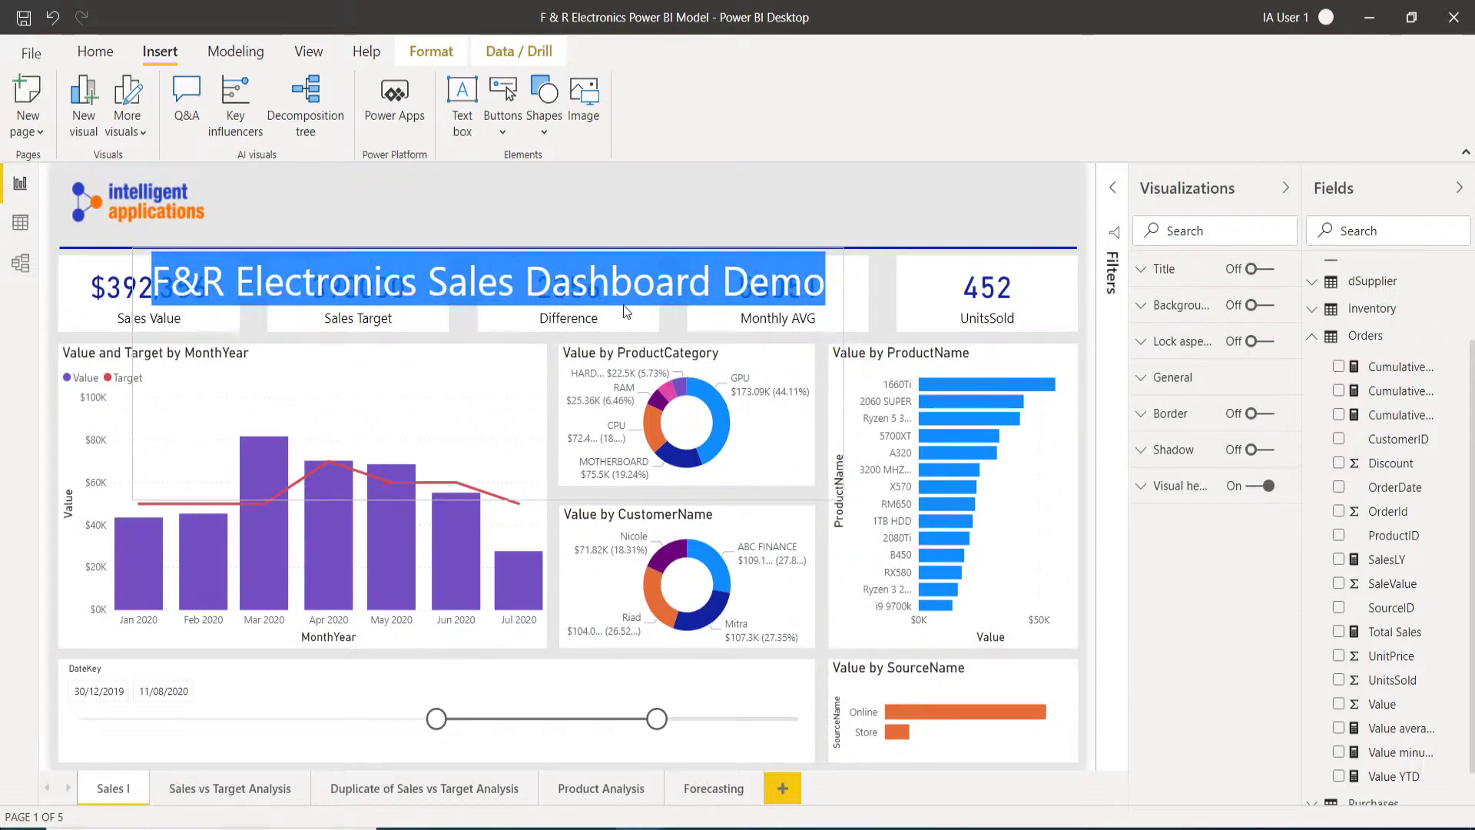
drag(486, 498, 547, 319)
drag(830, 254, 920, 177)
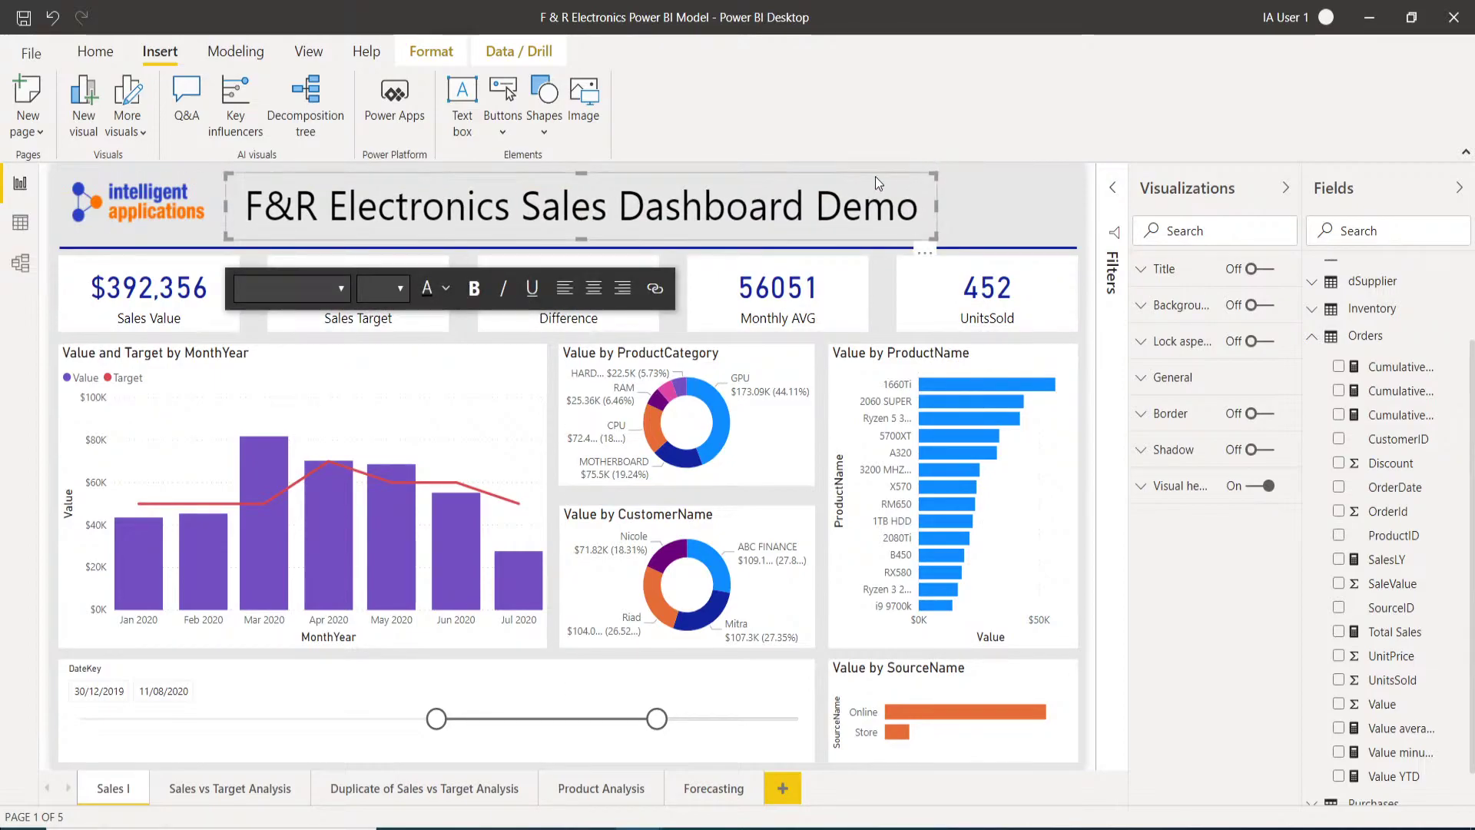
drag(656, 176, 682, 180)
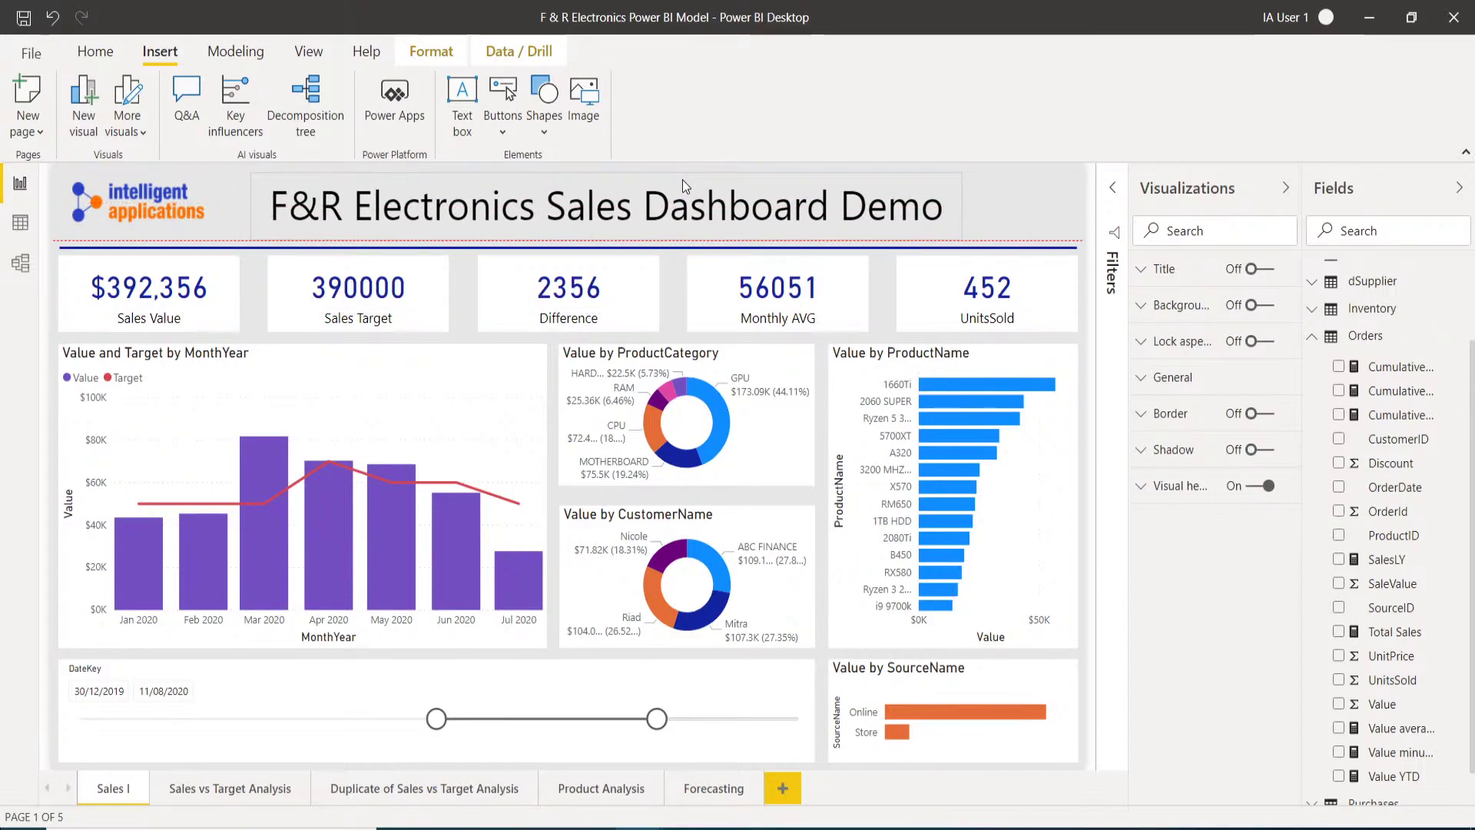
drag(682, 179, 681, 180)
click(993, 187)
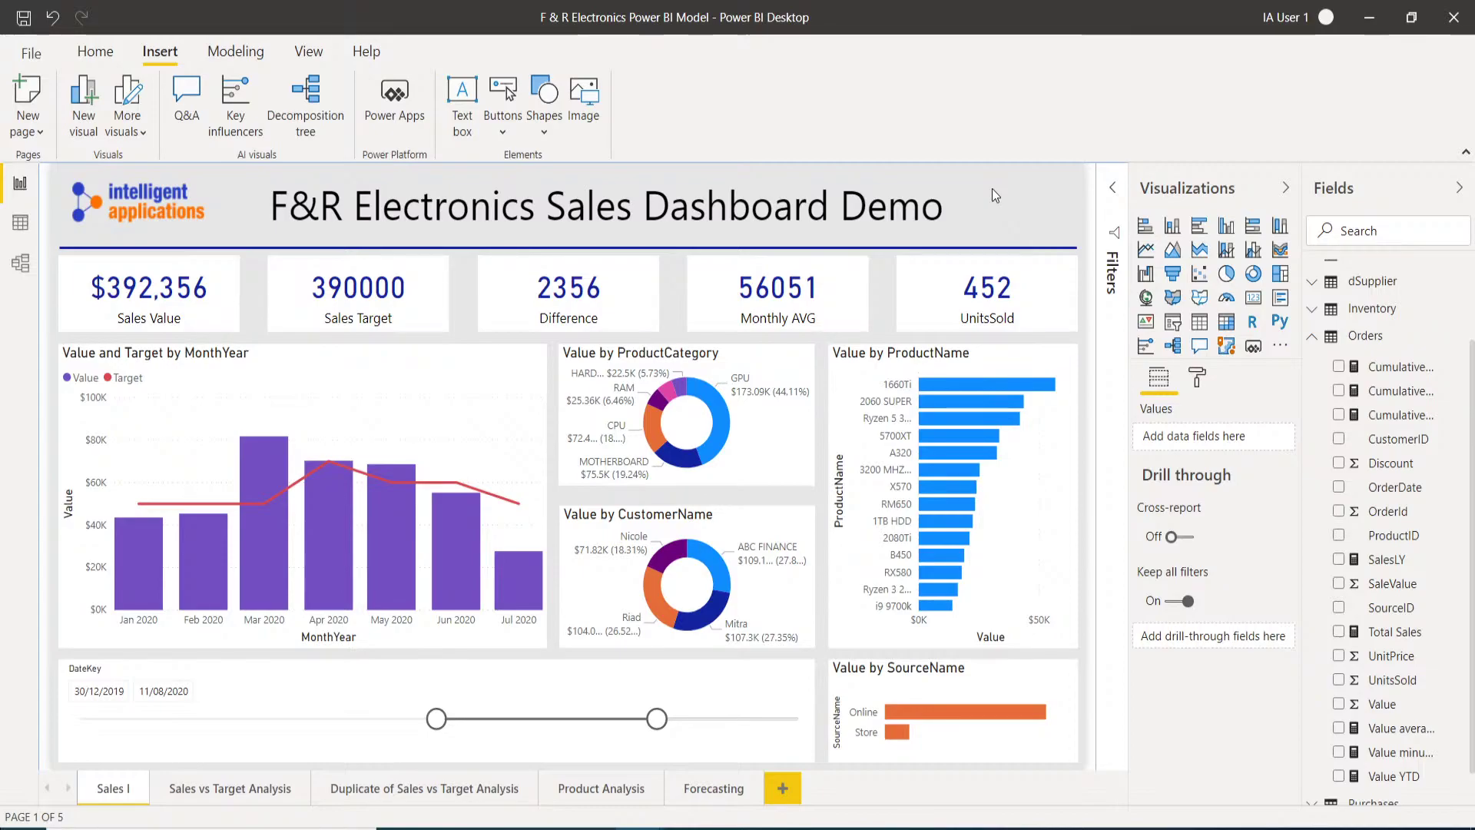
Step: Format the Value minus Target measure behind the Difference card as currency and deselect the card
click(639, 295)
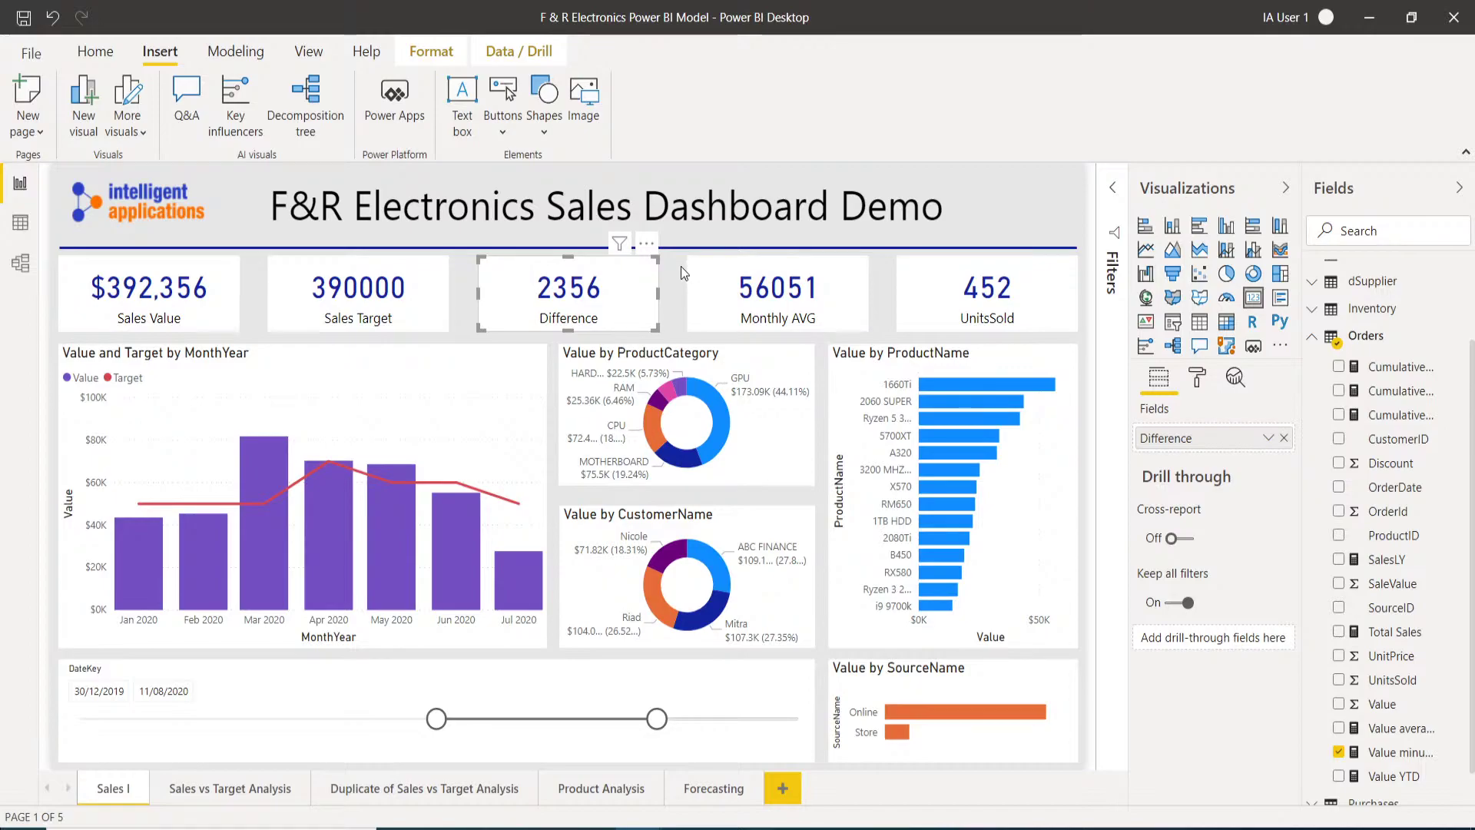
click(680, 266)
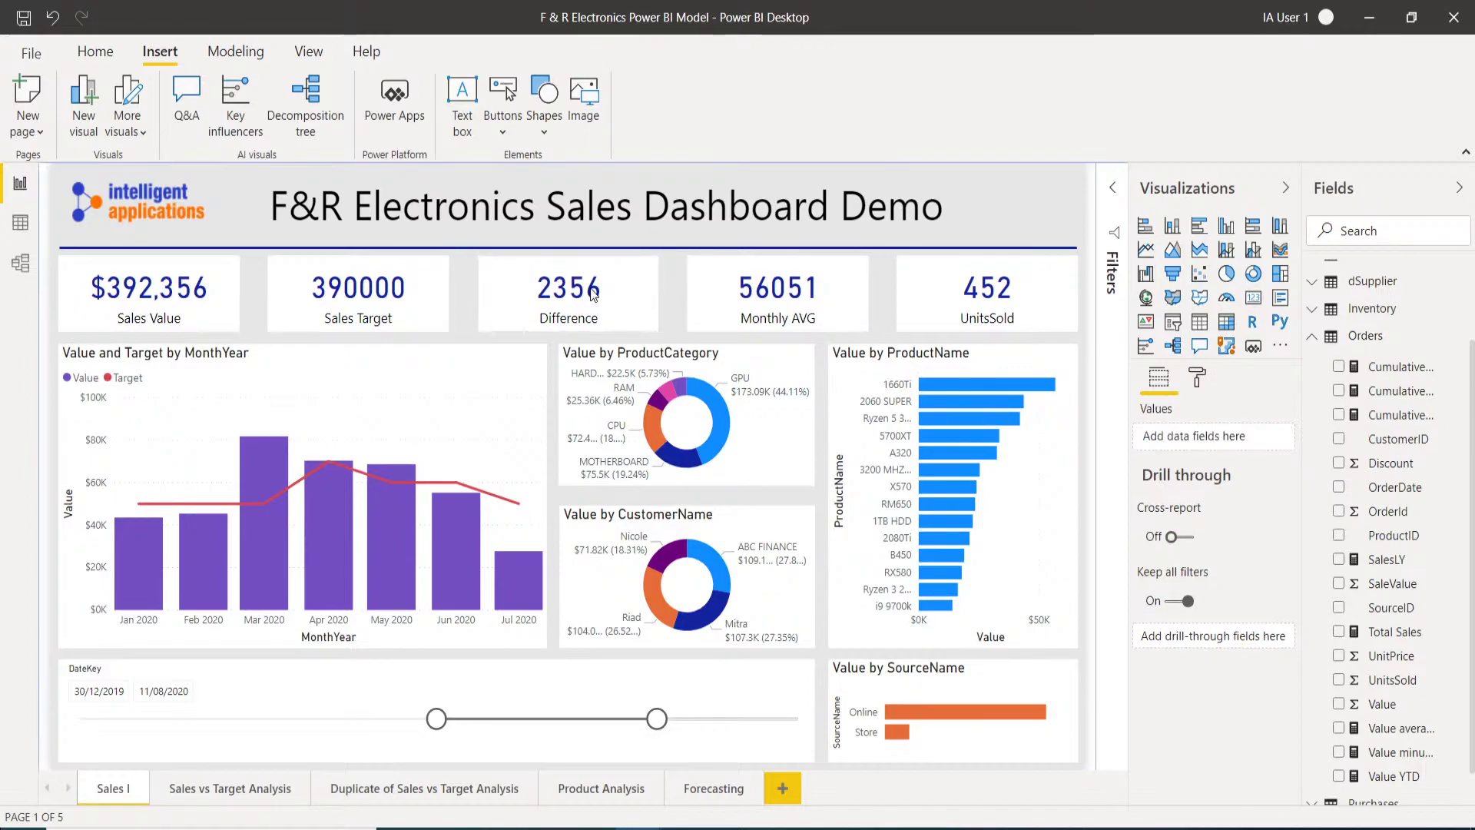
click(636, 287)
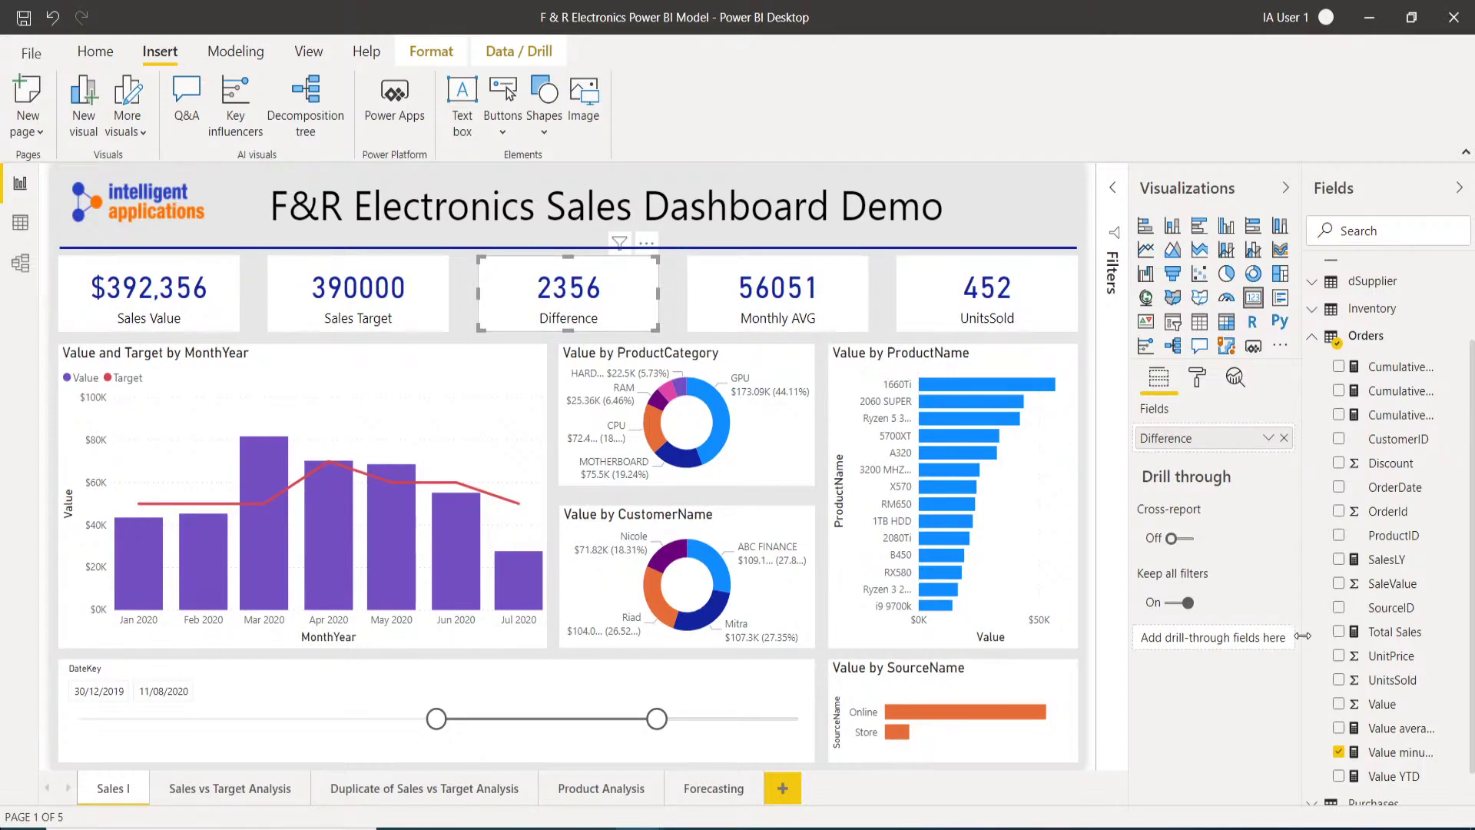
click(1384, 754)
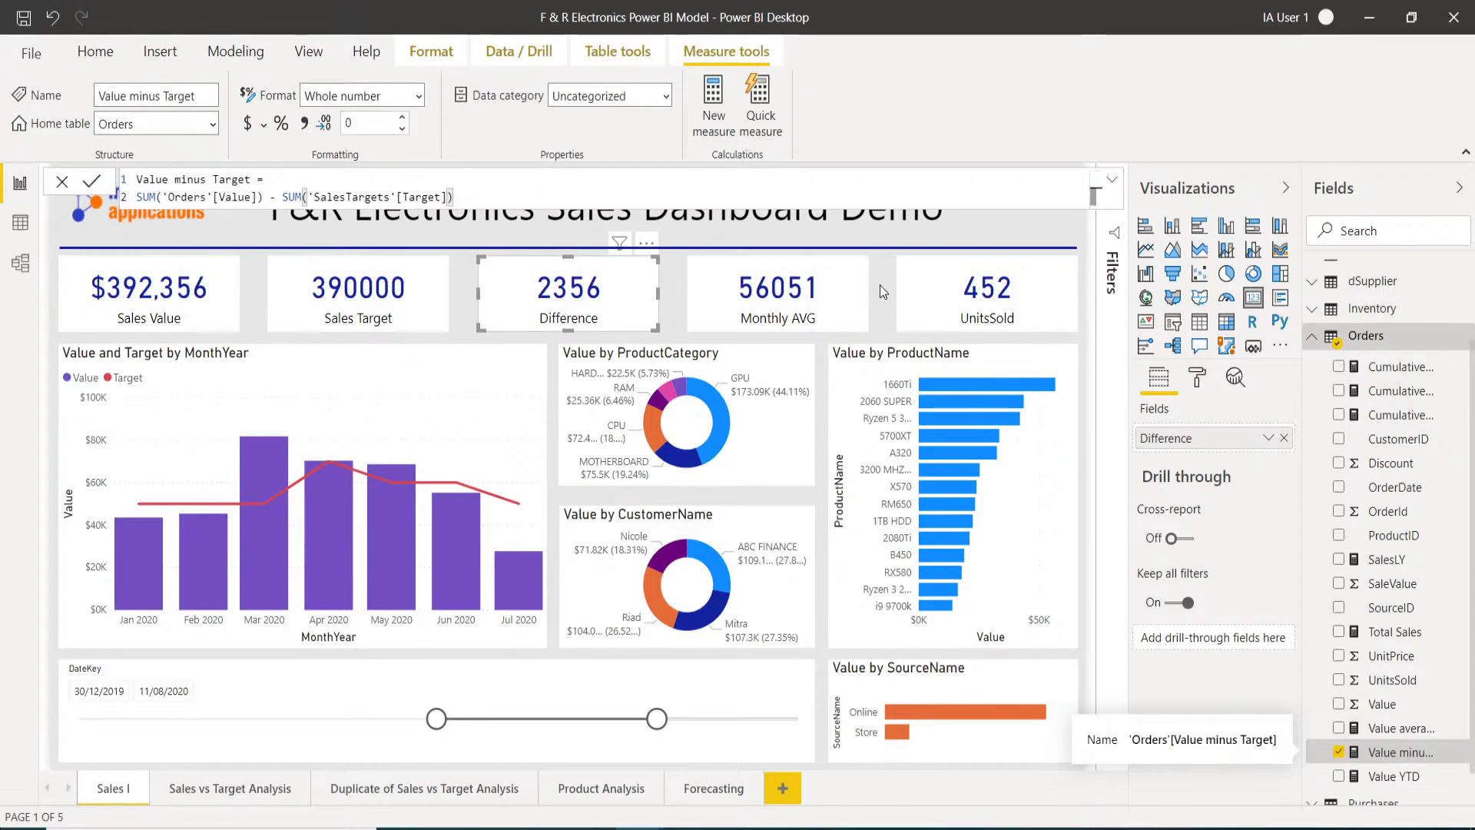
click(248, 125)
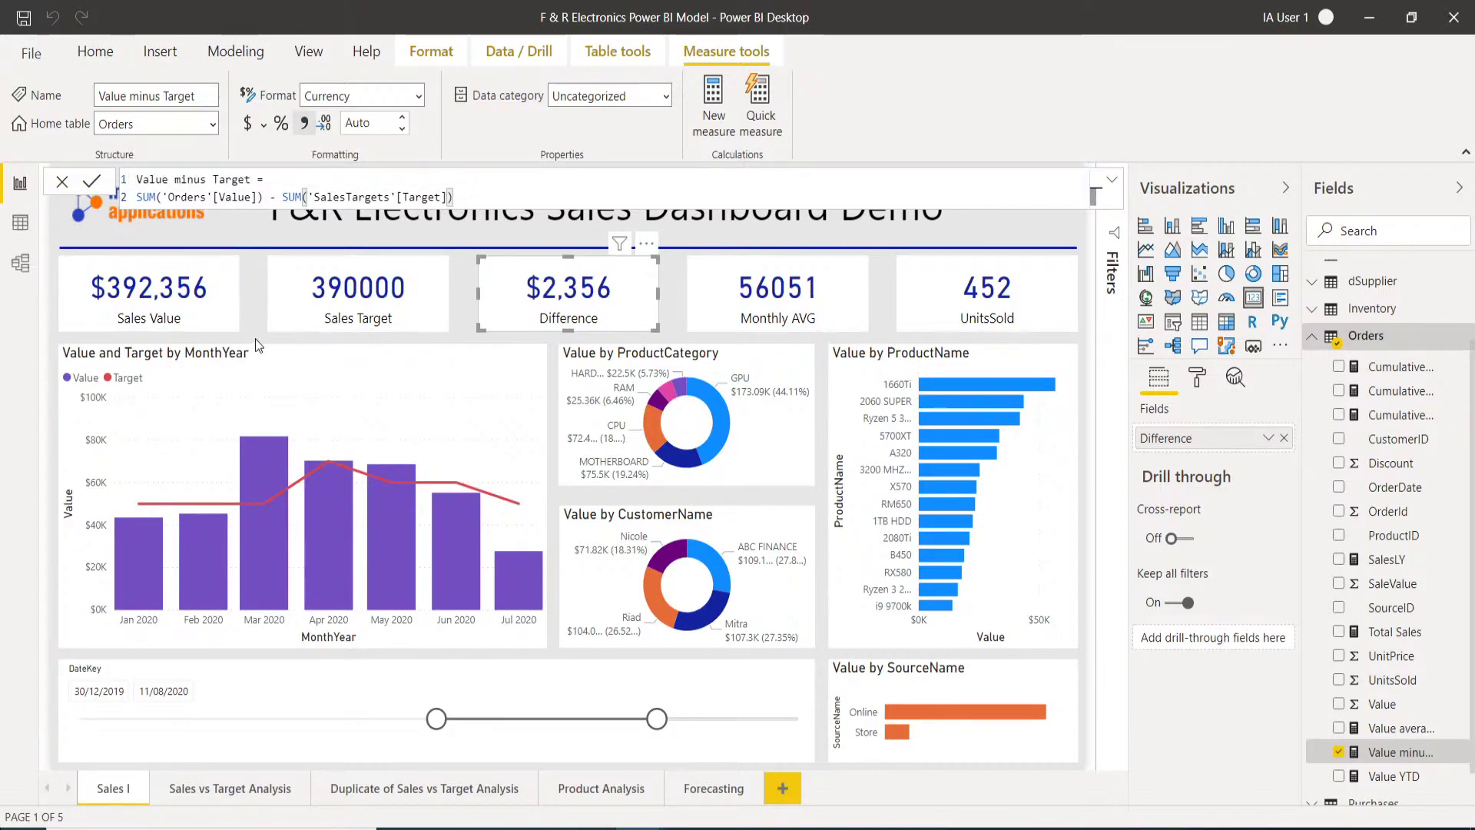
click(463, 292)
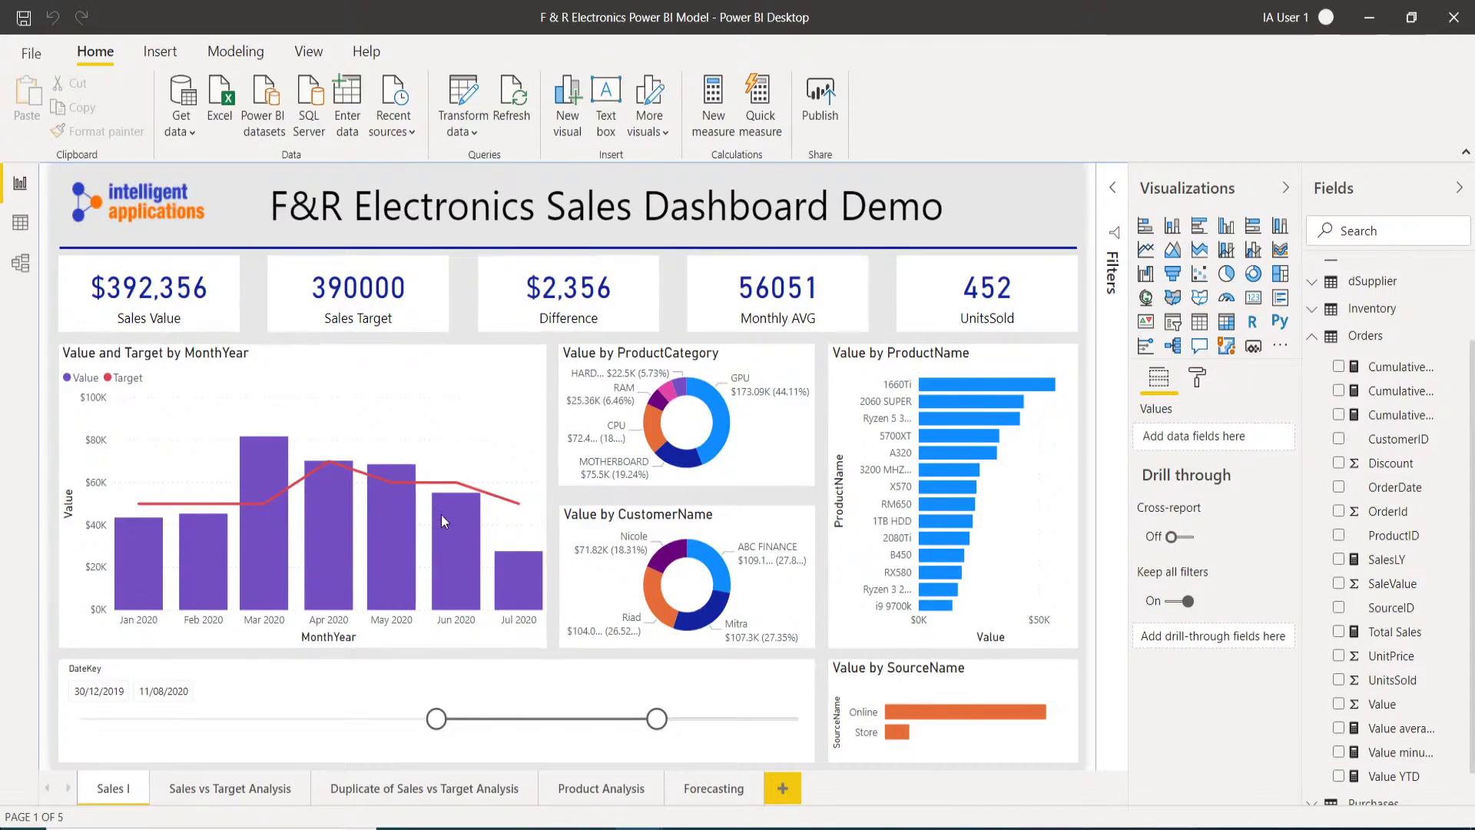
Step: Cross-filter the page by the Mar 2020 and Jul 2020 columns to examine the Difference card, and clear the filter
mouse_move(397, 521)
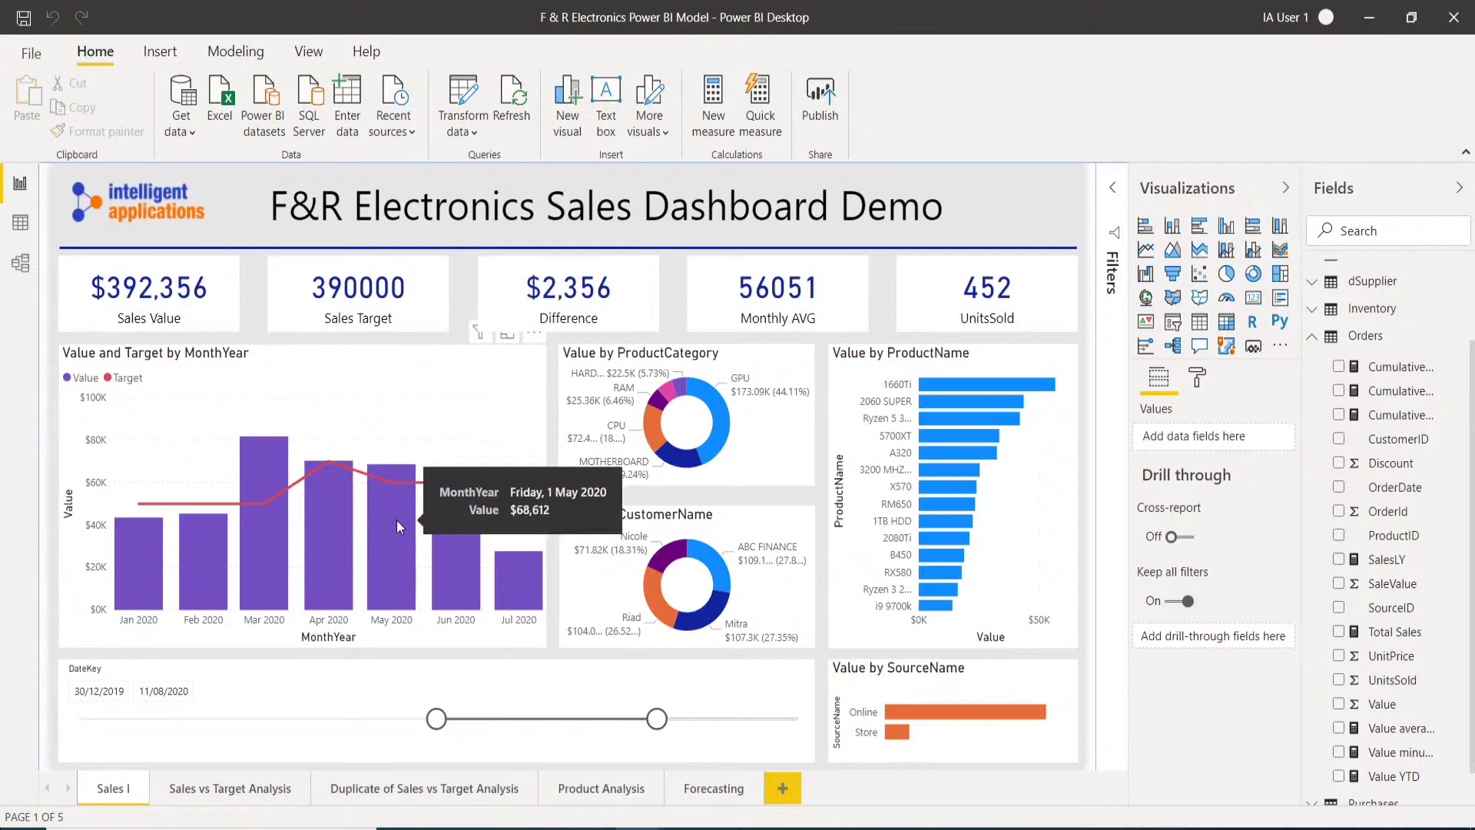
click(269, 581)
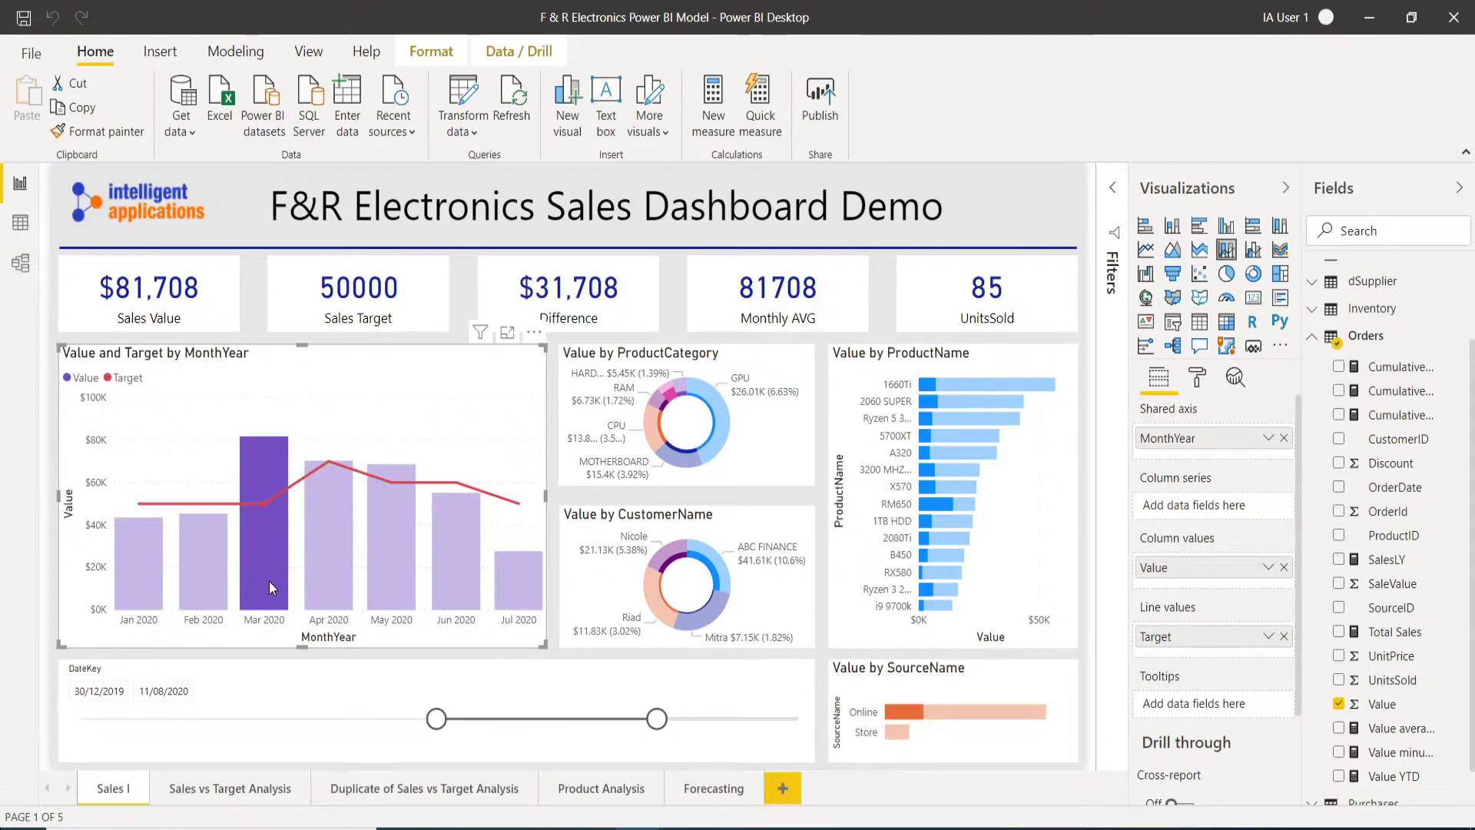
mouse_move(321, 584)
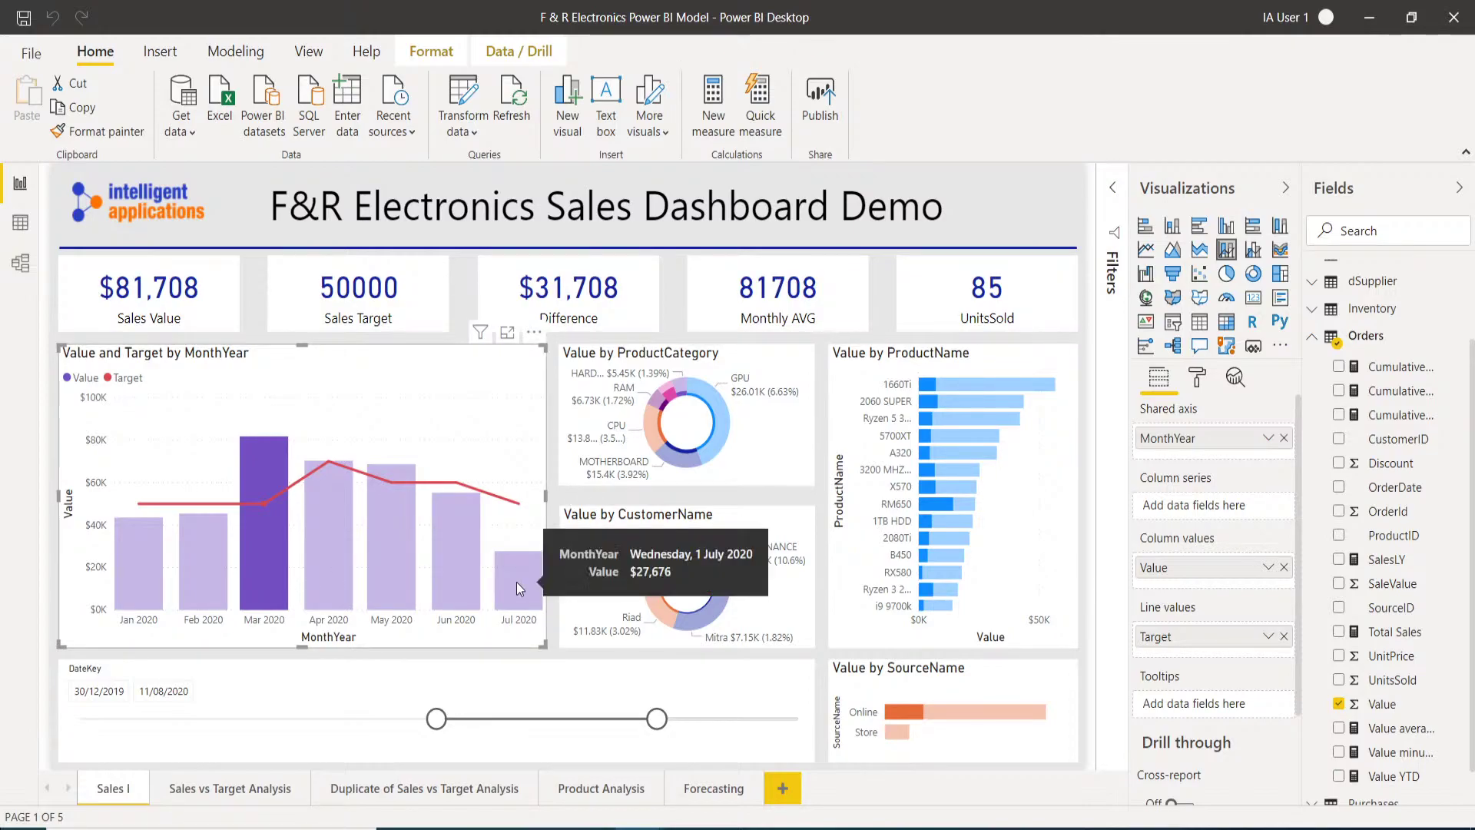
click(516, 582)
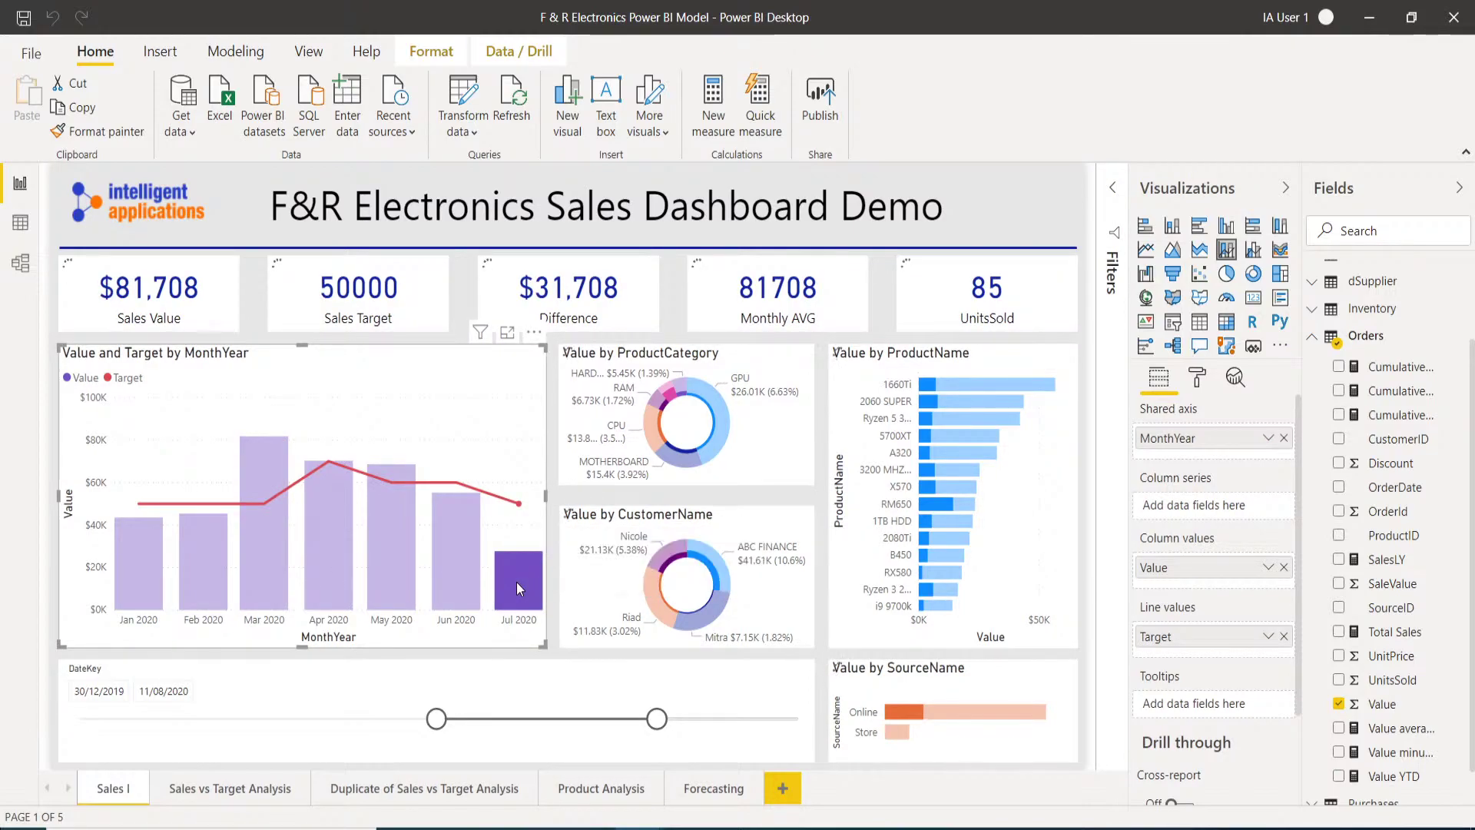
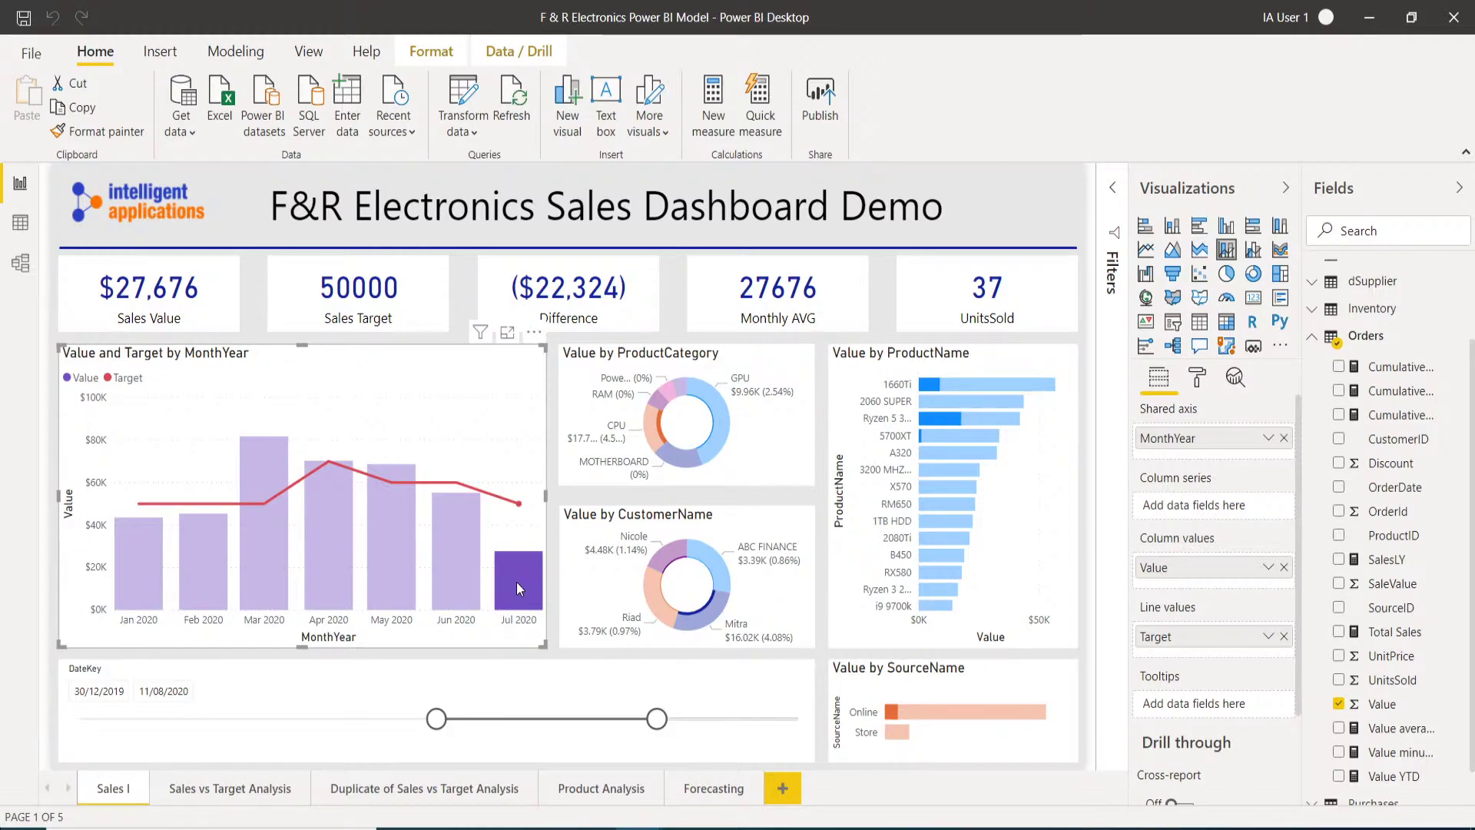
click(642, 293)
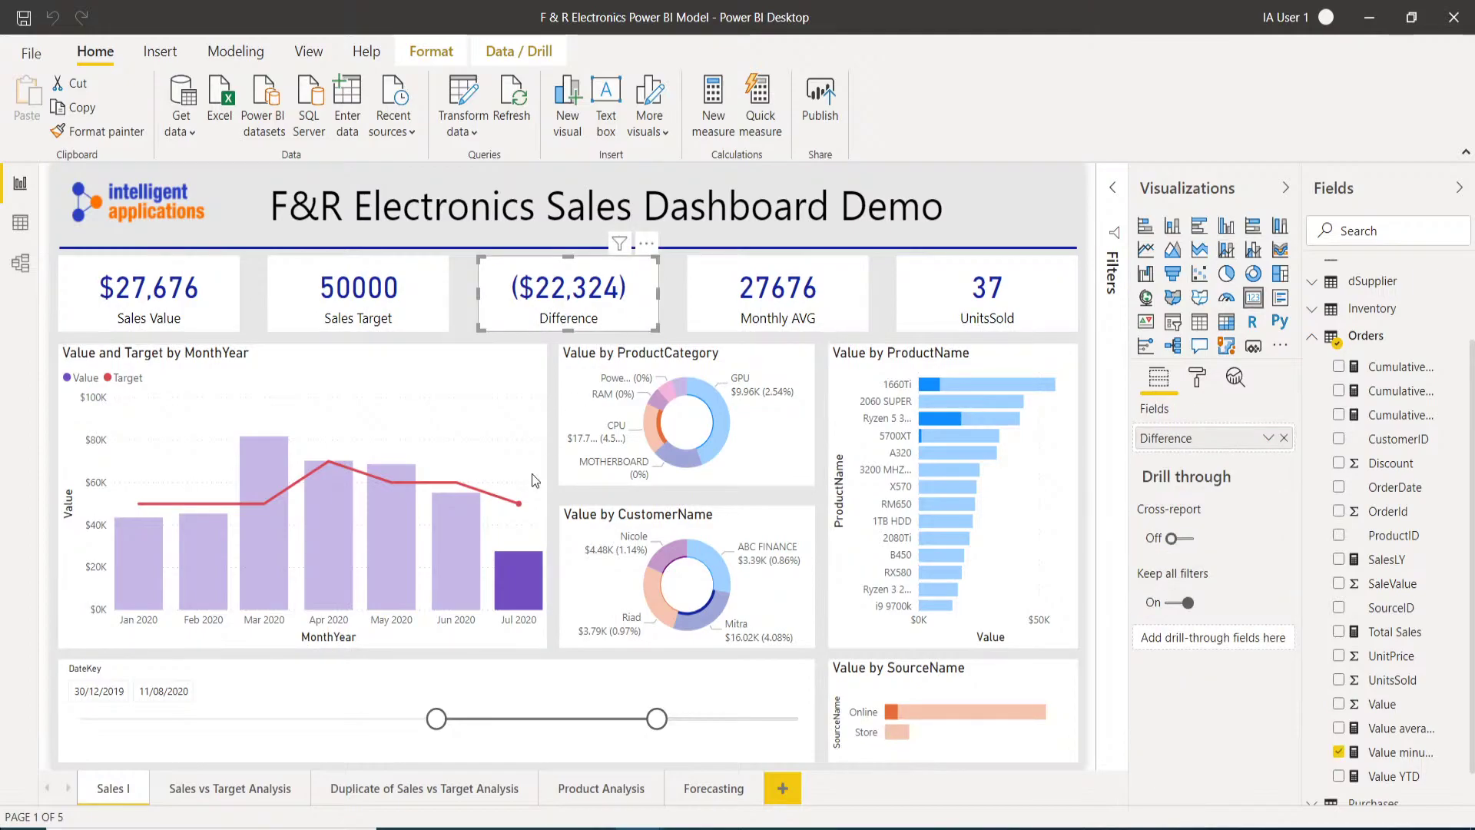
click(521, 582)
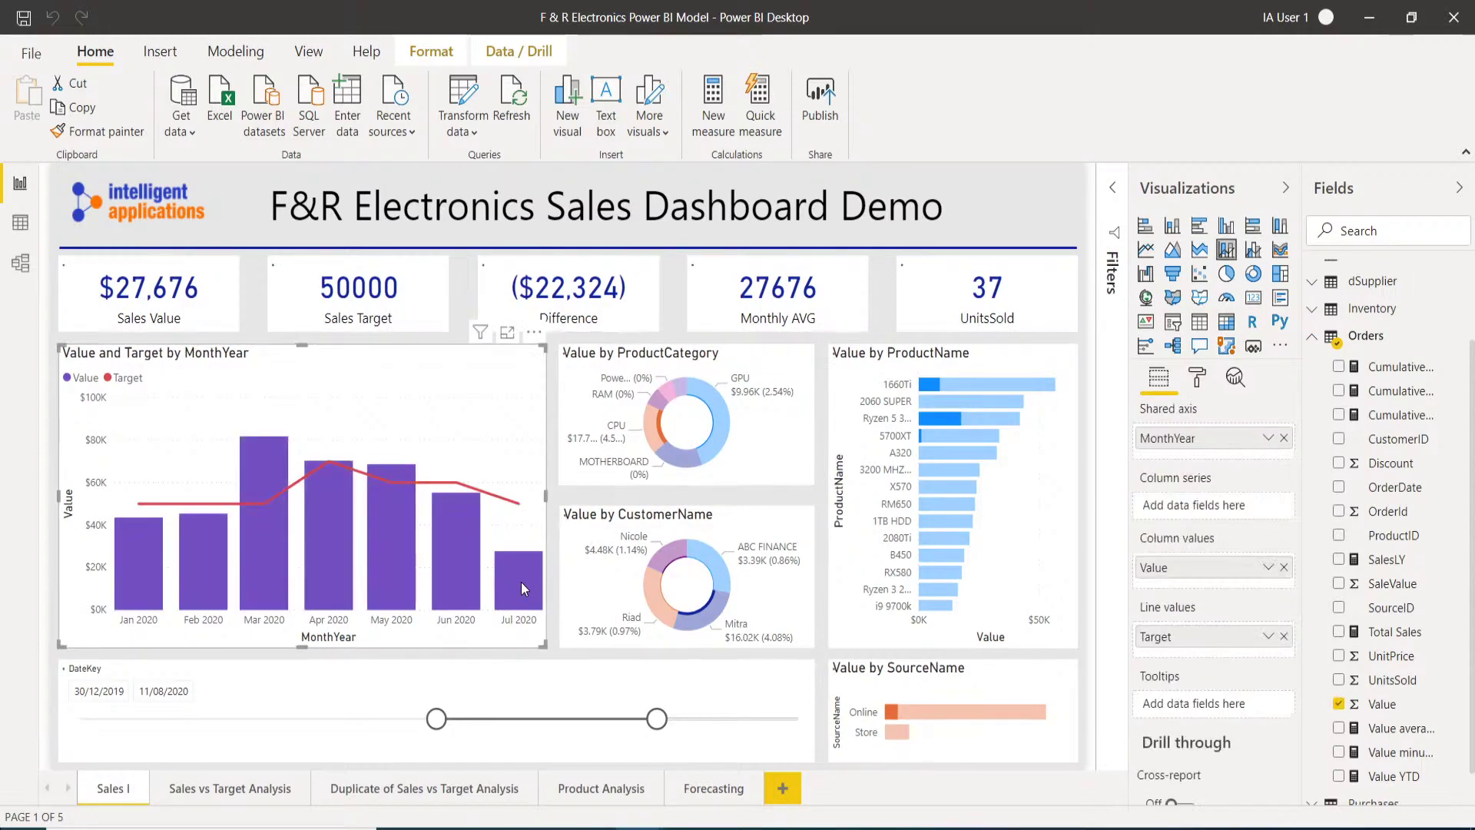
Step: Open the conditional formatting settings for the Difference card's background colour
click(641, 292)
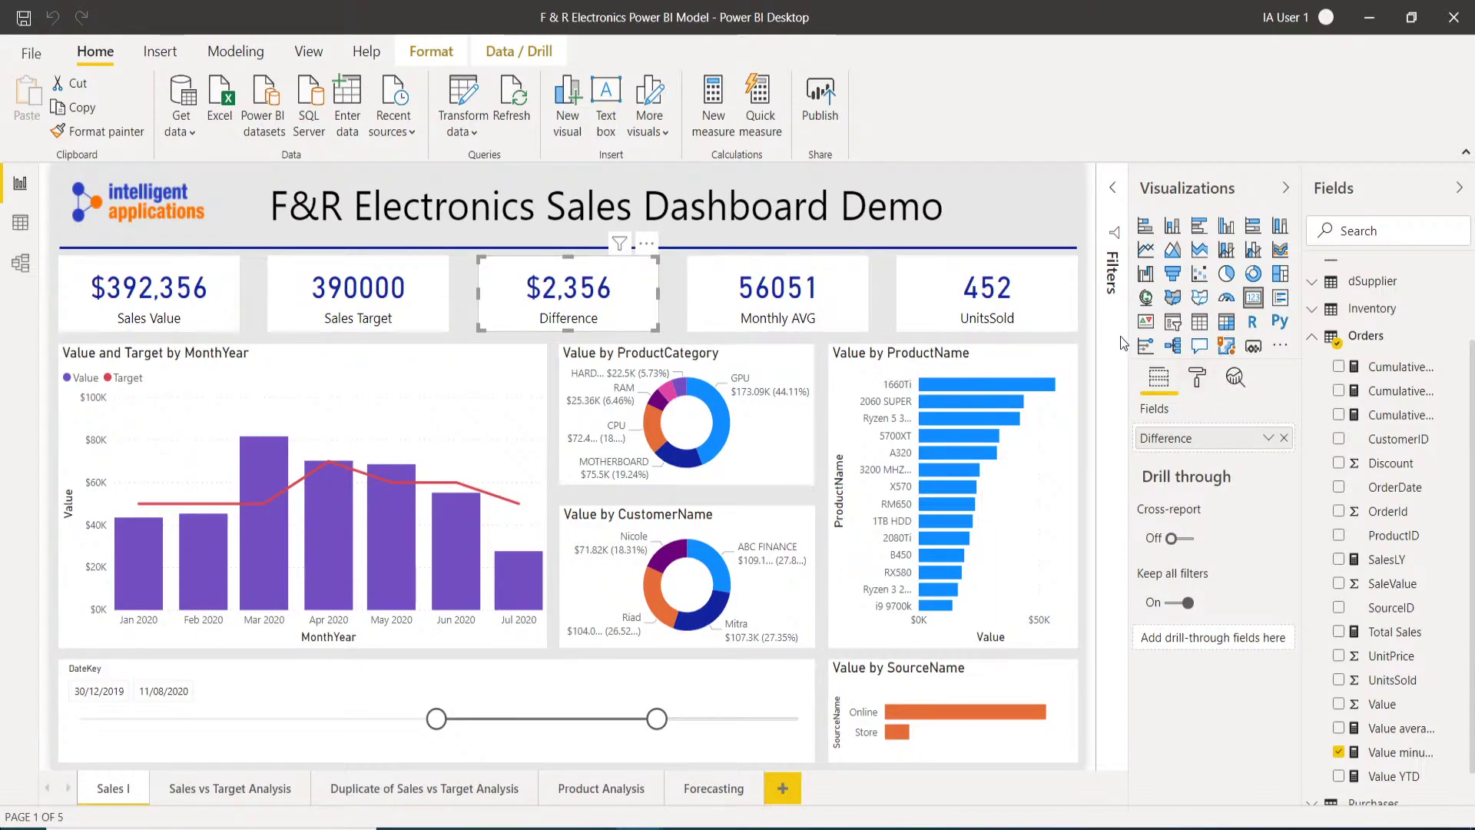
click(1196, 381)
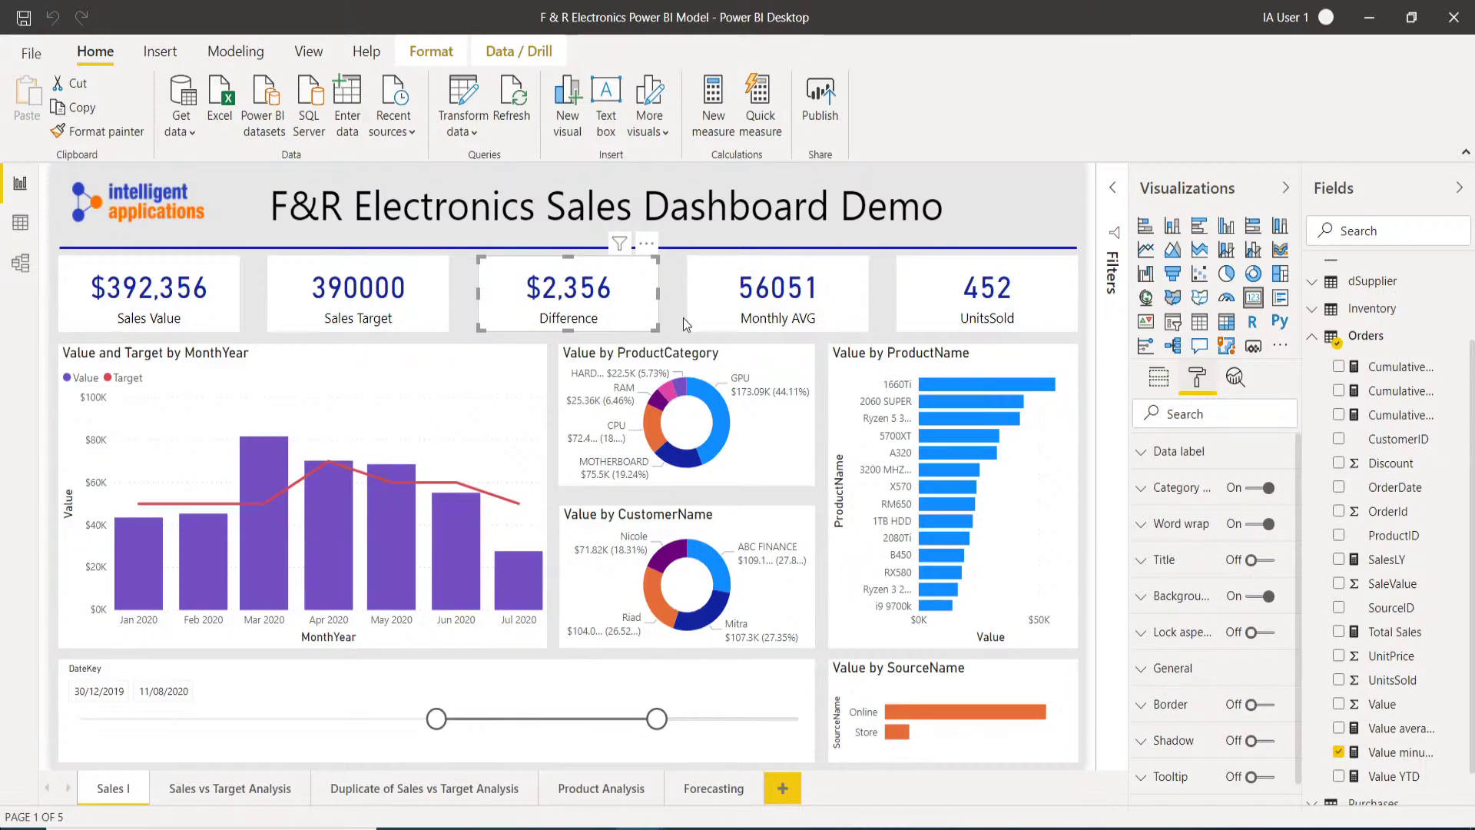
click(1143, 601)
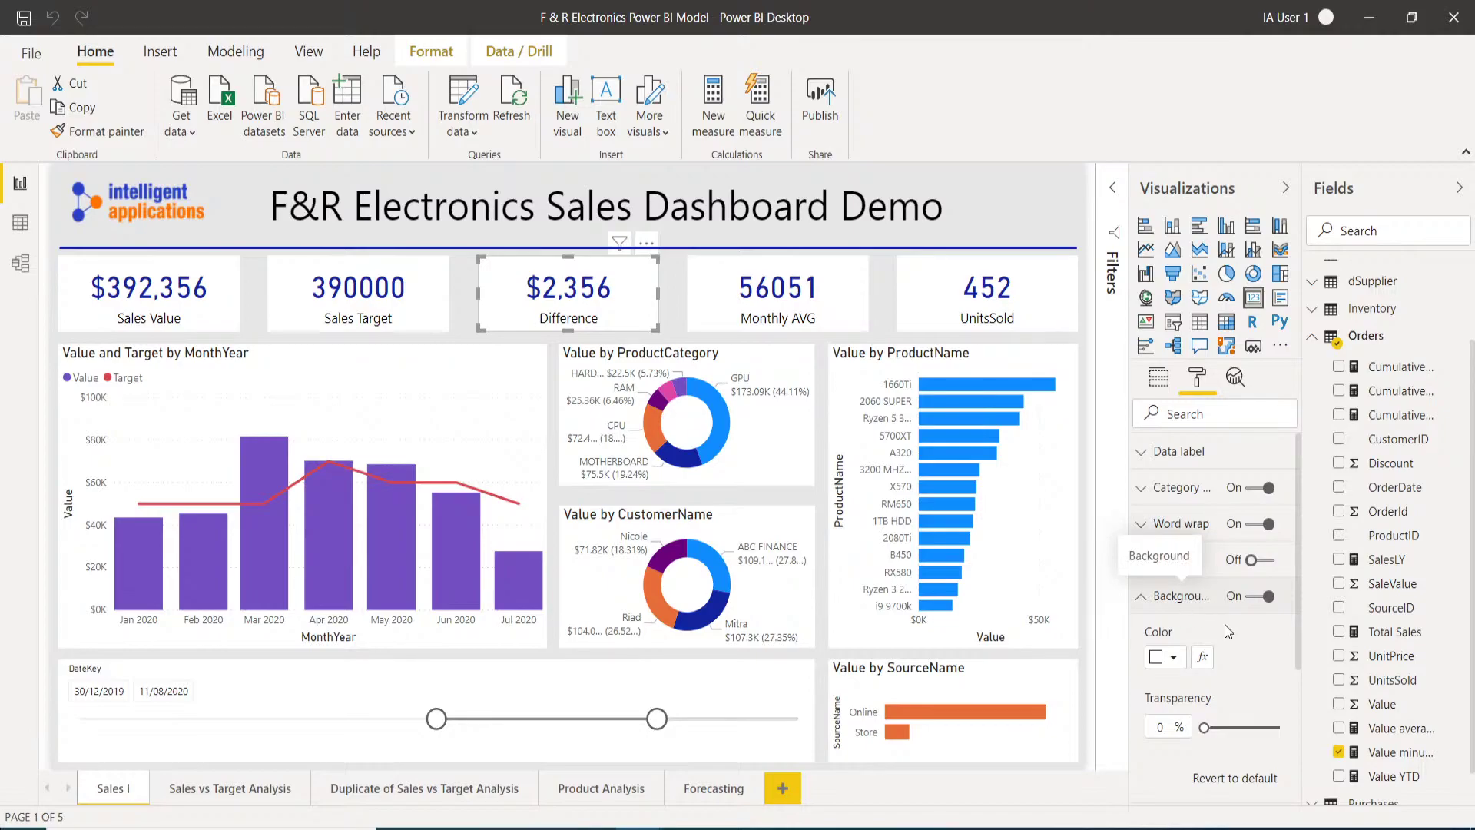
scroll(1220, 623, down, 3)
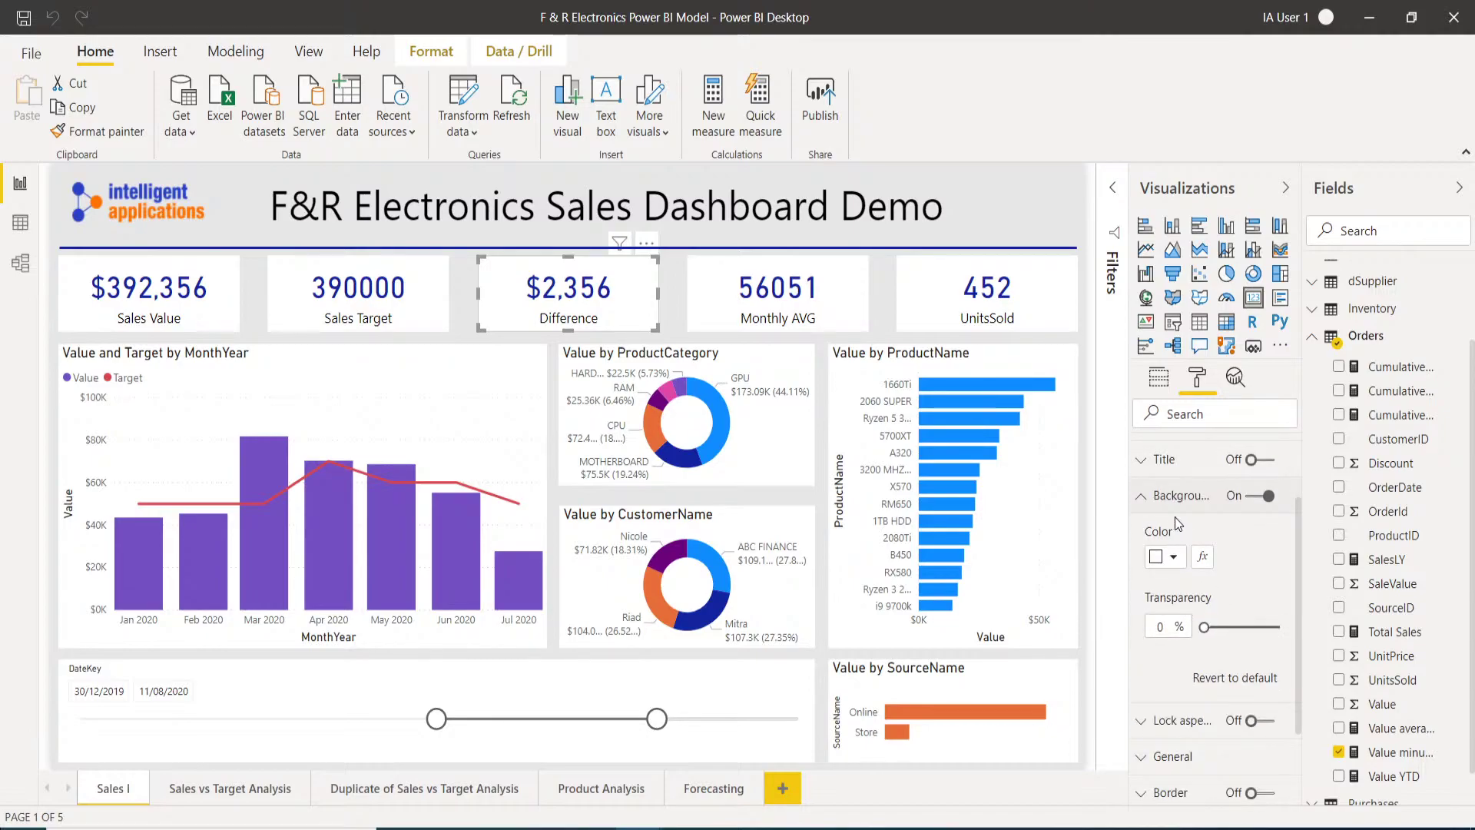
click(1202, 560)
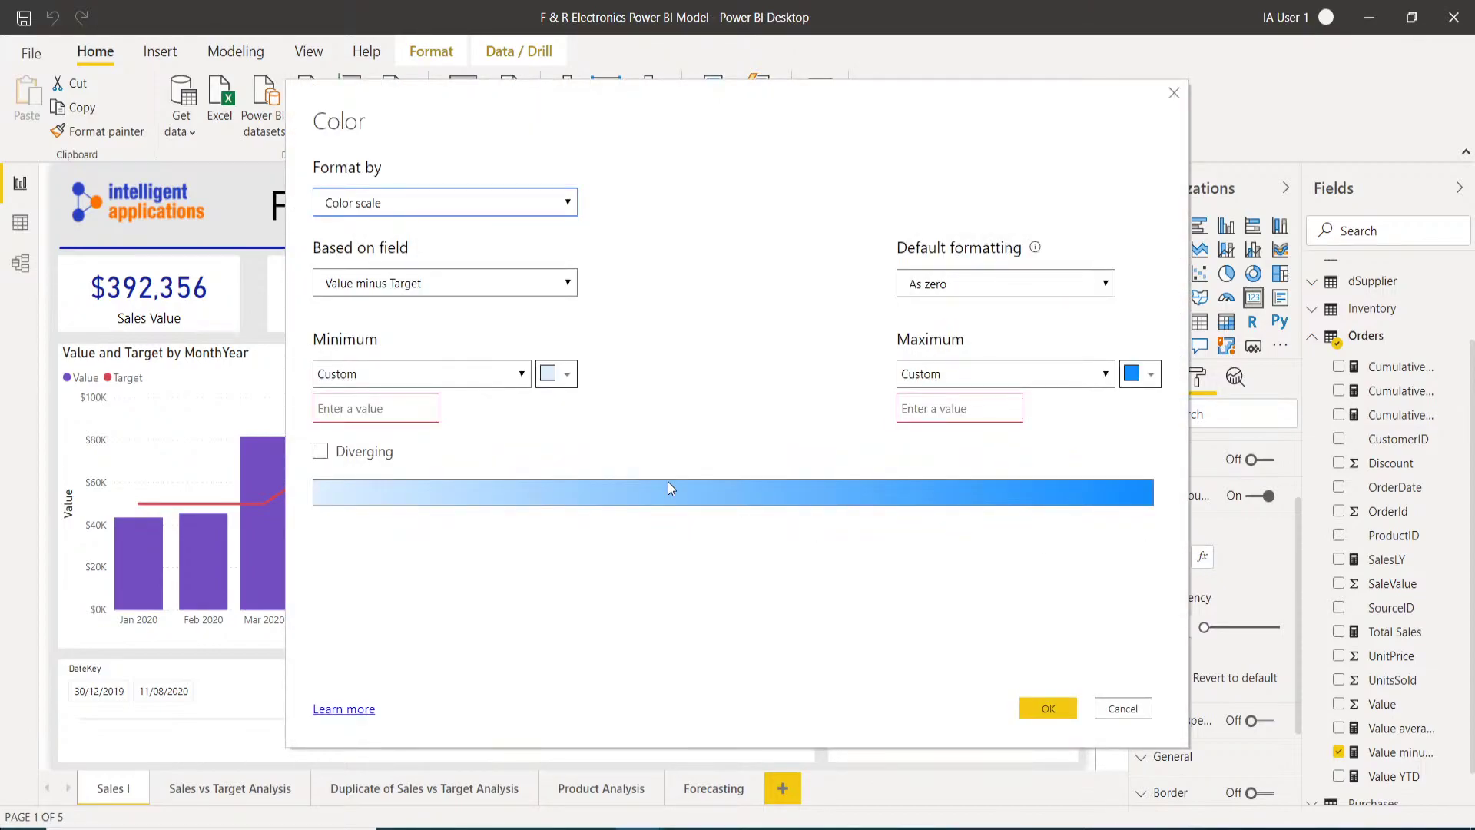
click(573, 205)
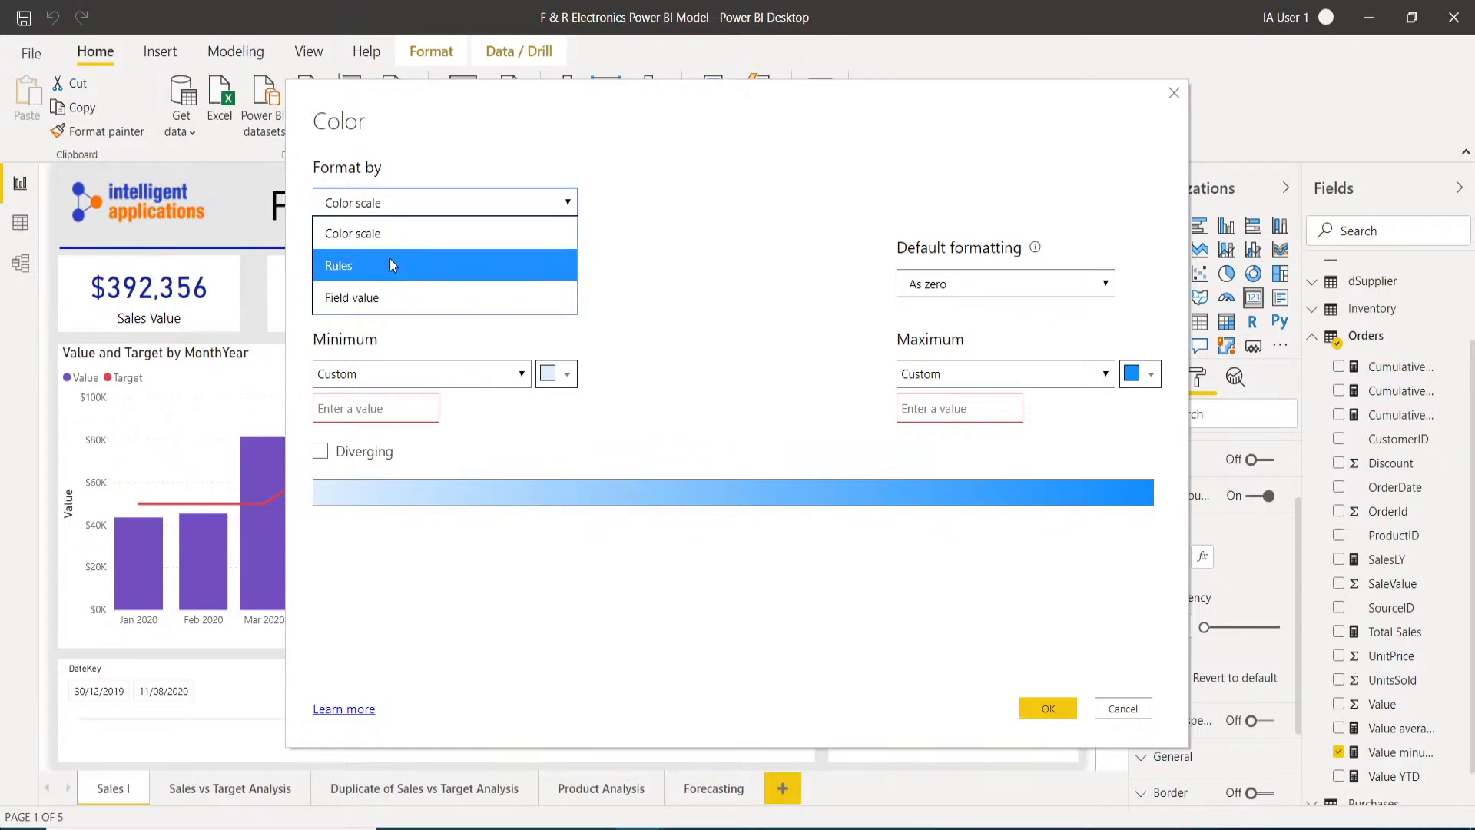
click(400, 232)
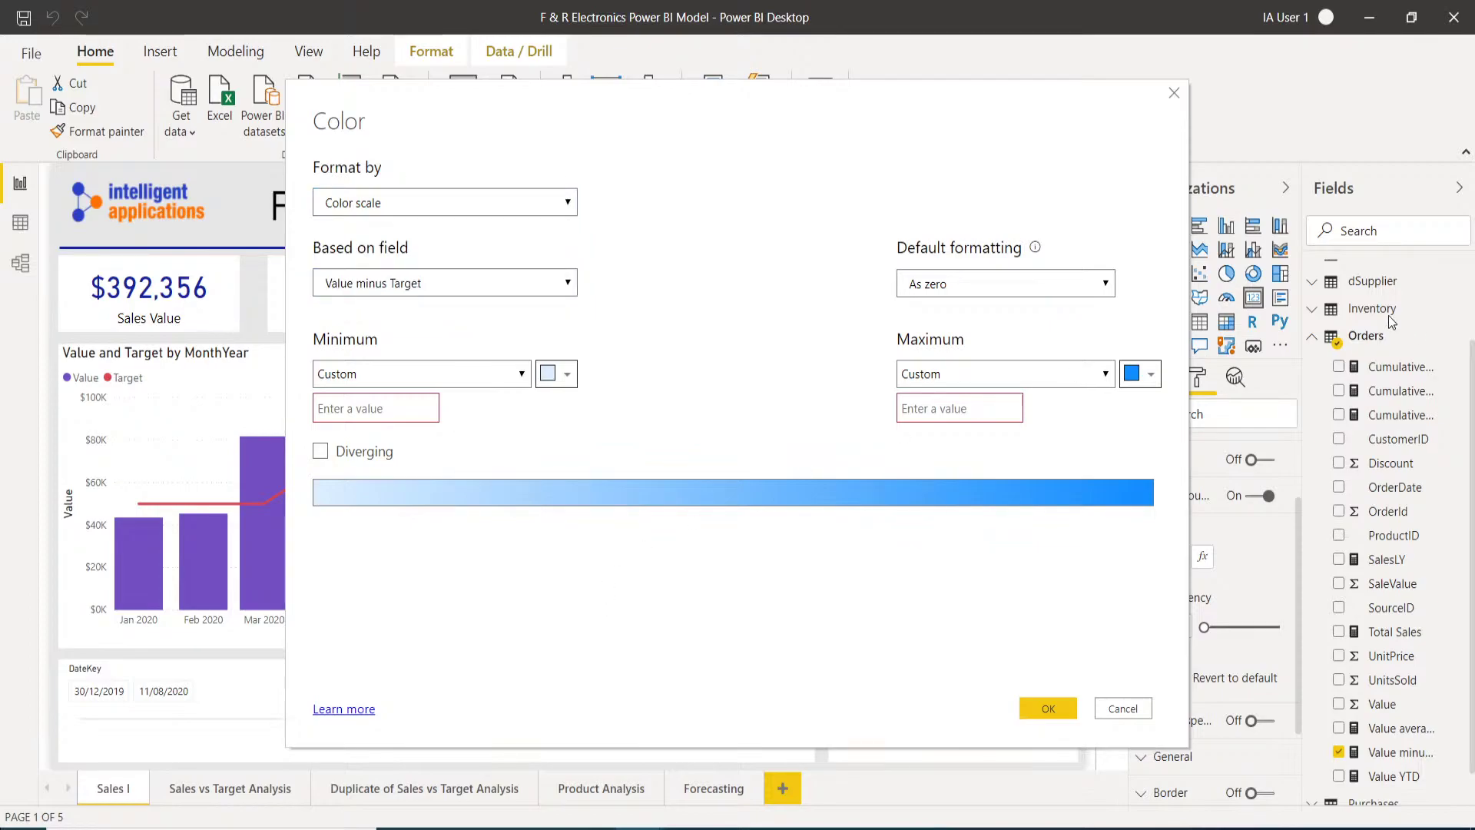
click(372, 457)
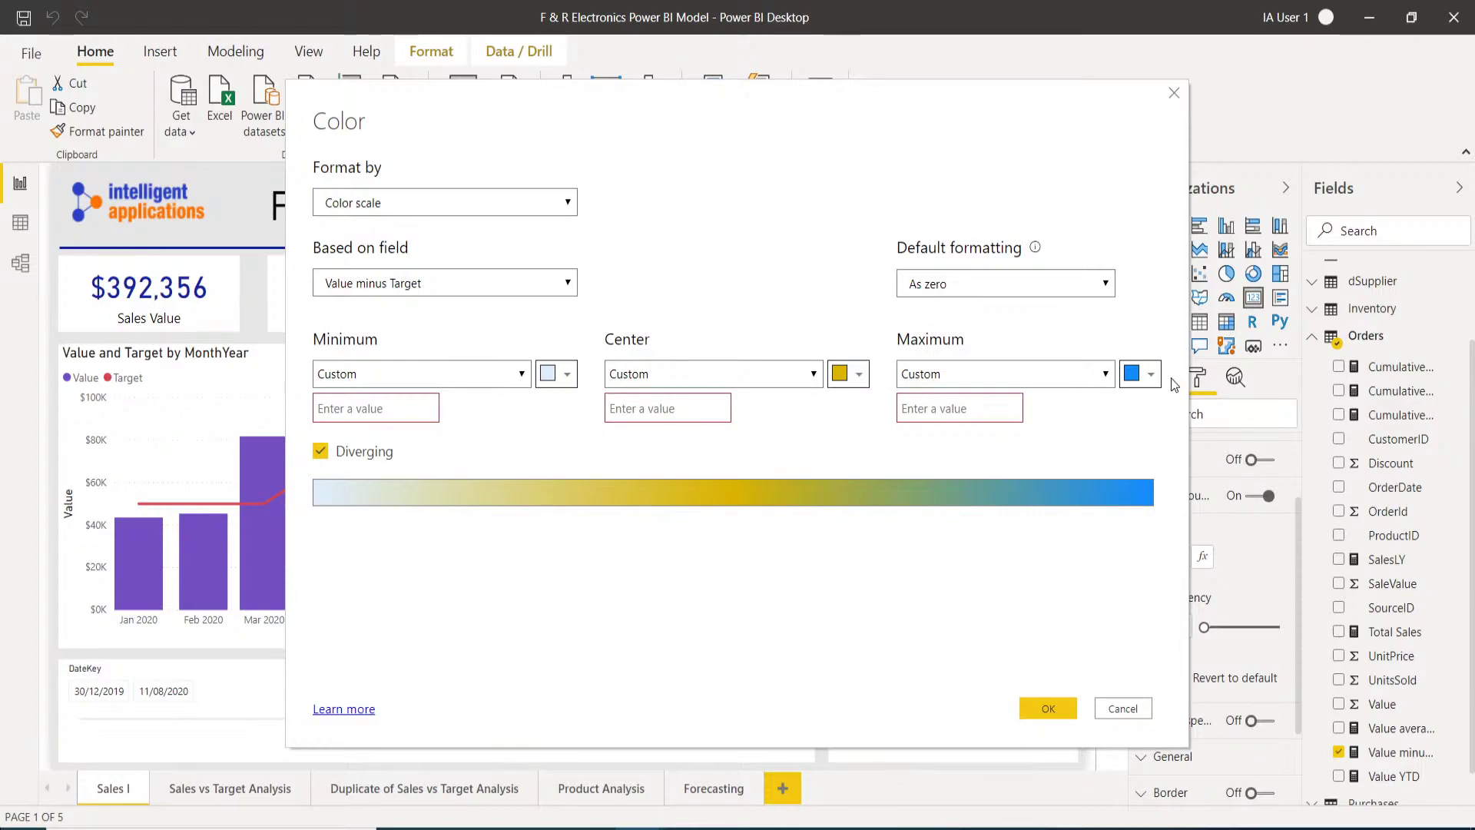
Step: Format the background colour by Rules, based on the Value minus Target measure from the Orders table
click(574, 205)
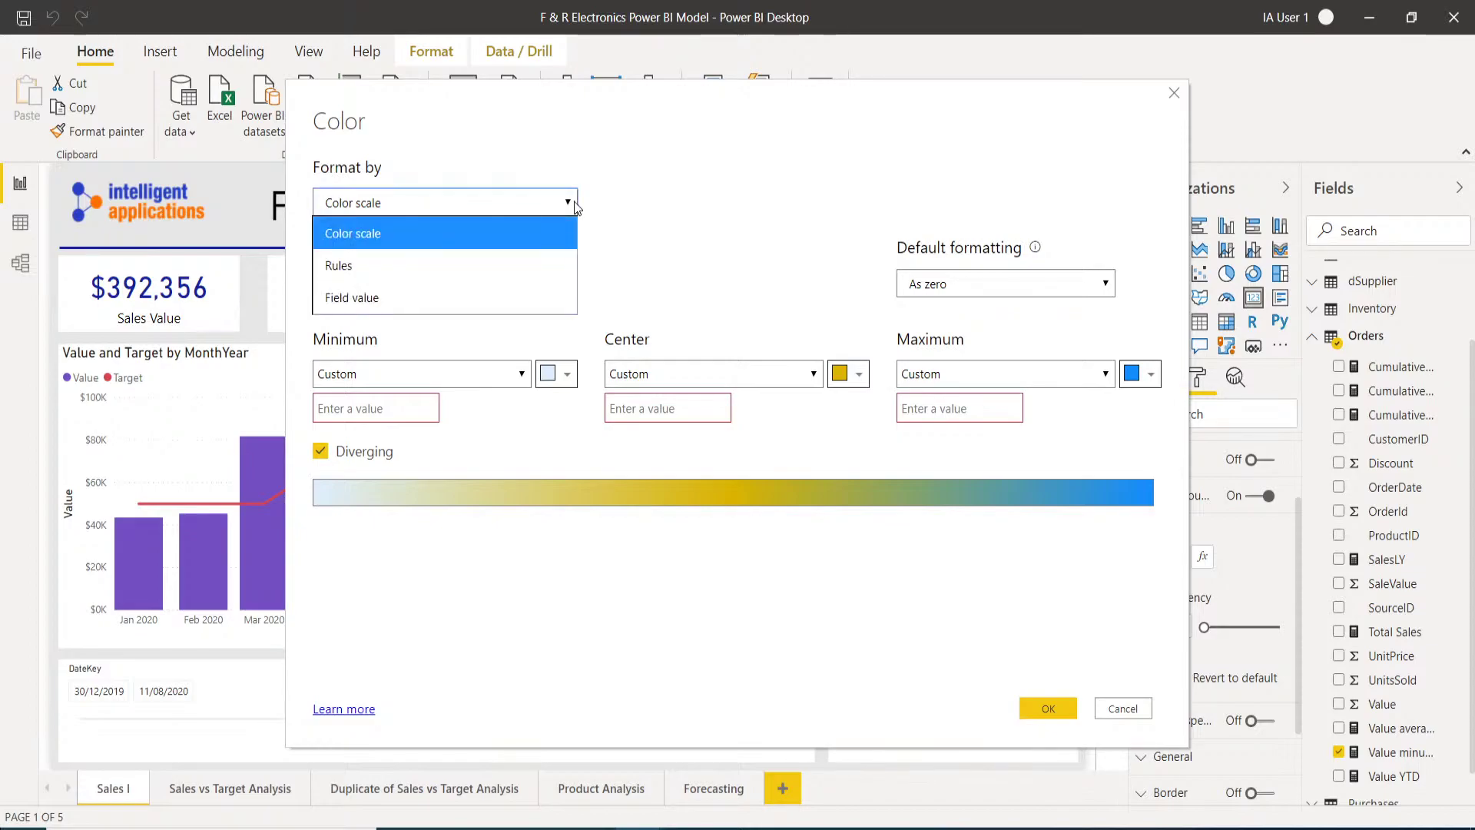
click(395, 265)
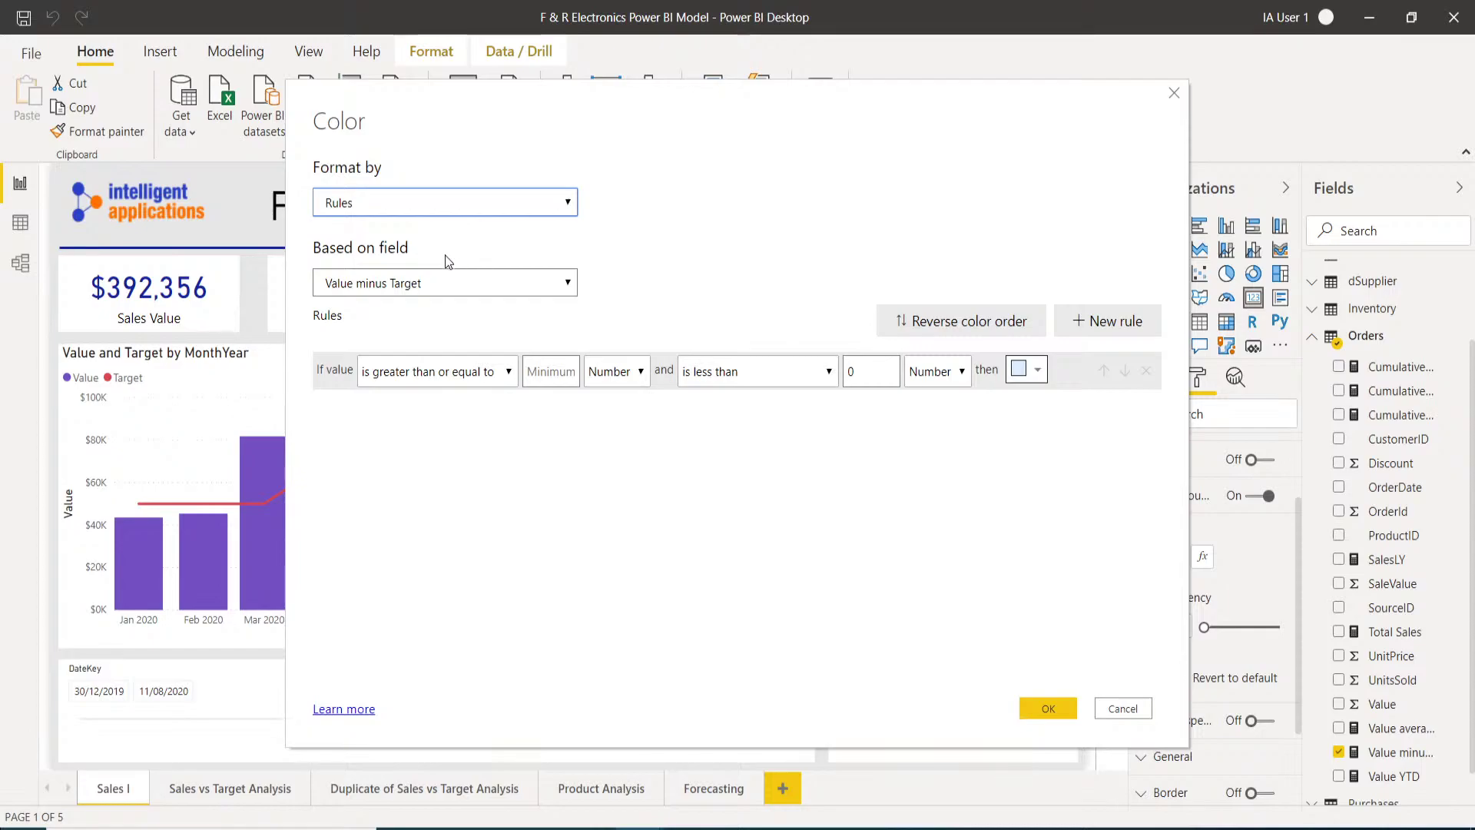
click(569, 284)
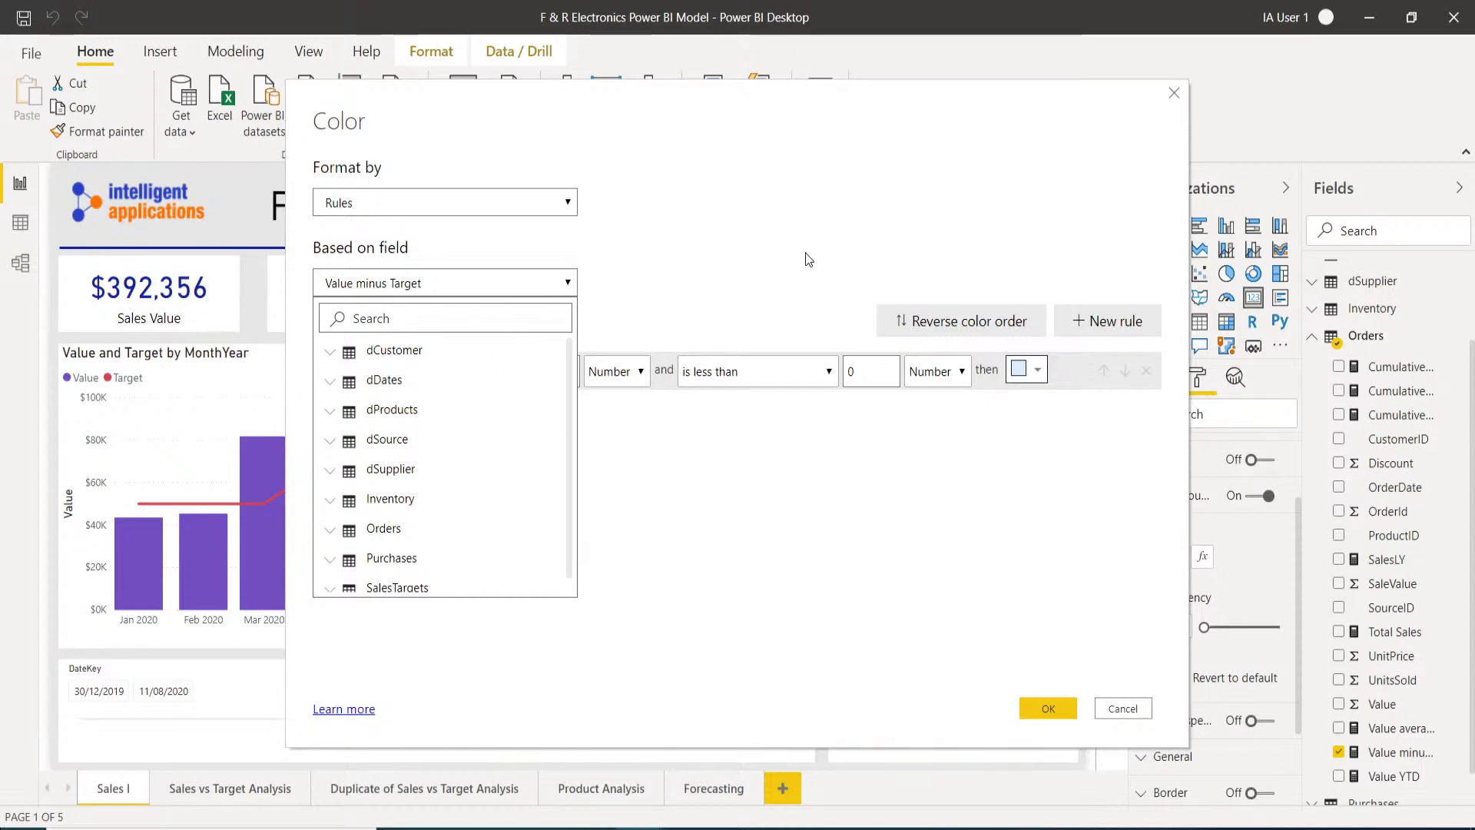
scroll(405, 454, down, 1)
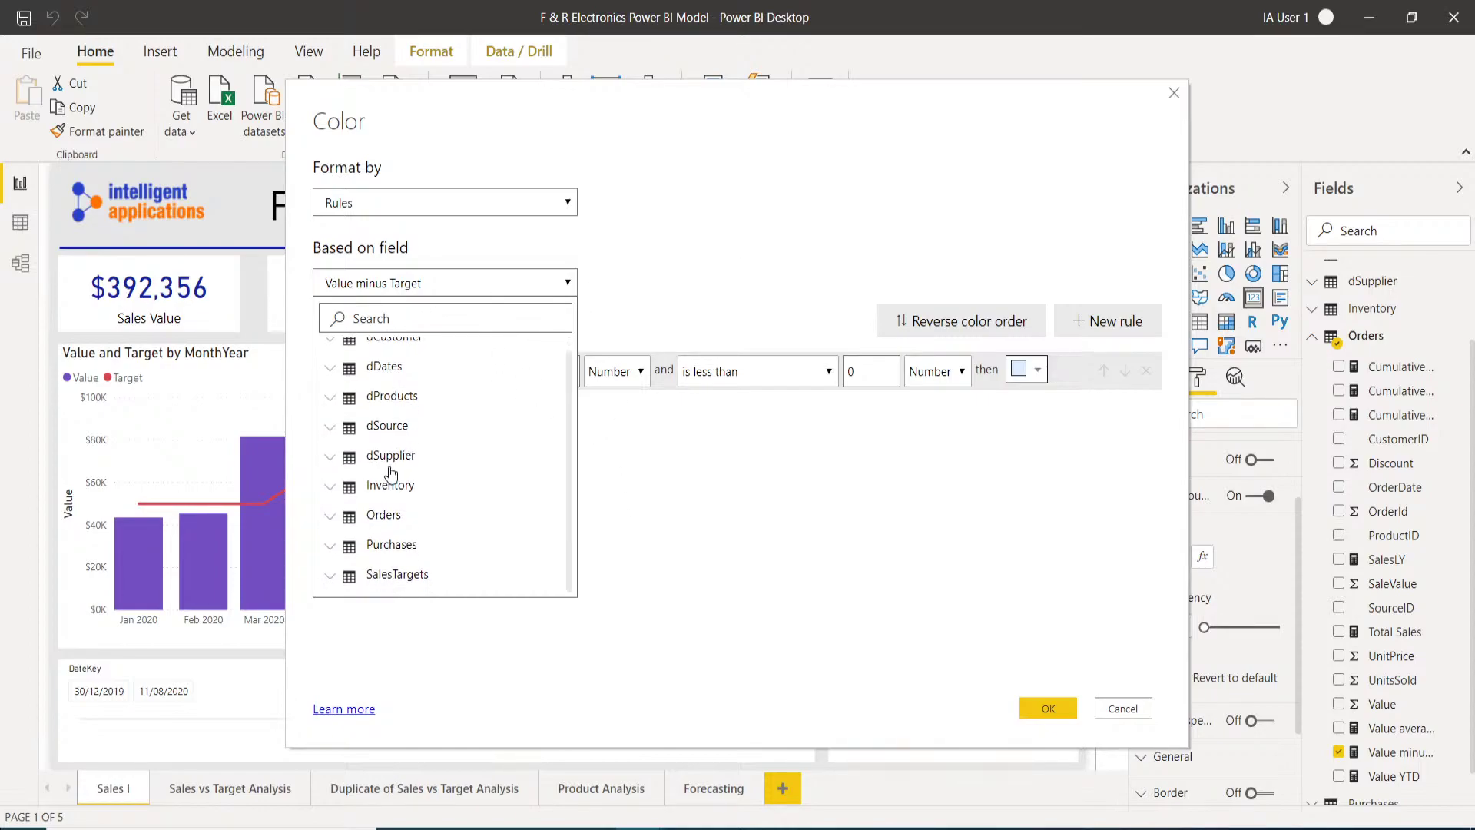
click(338, 521)
scroll(490, 527, down, 5)
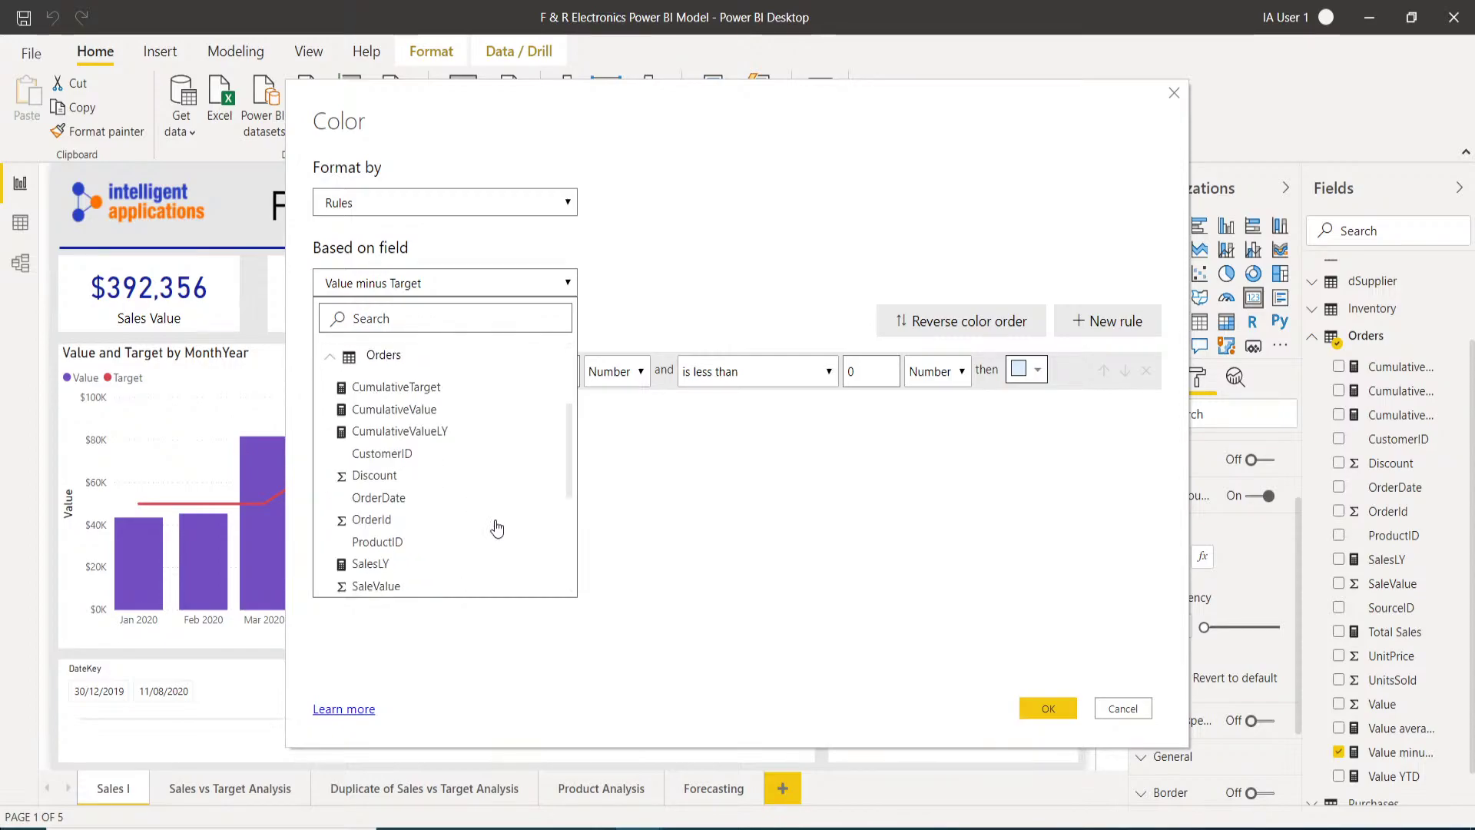
scroll(491, 530, down, 2)
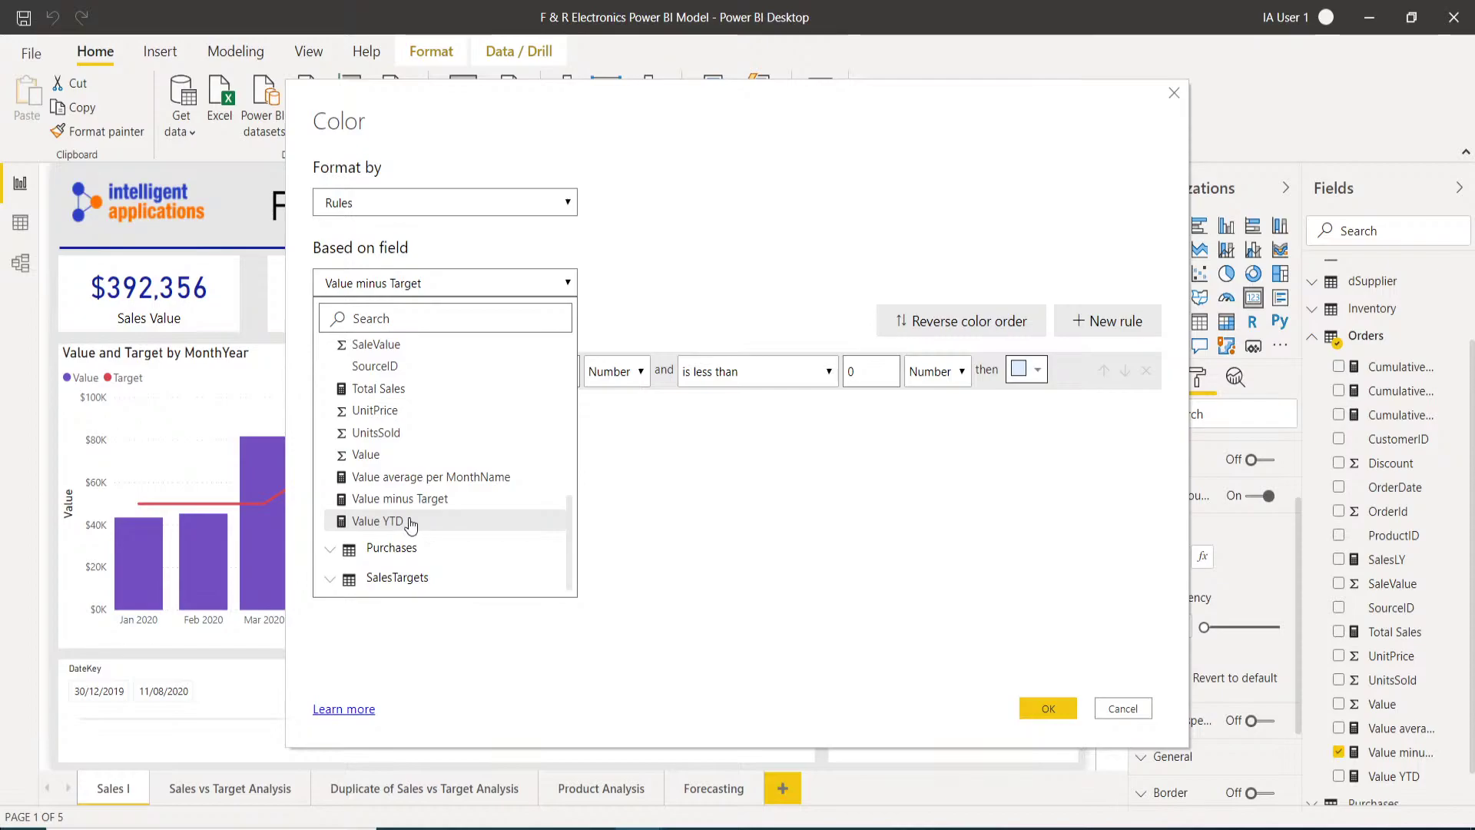
click(494, 497)
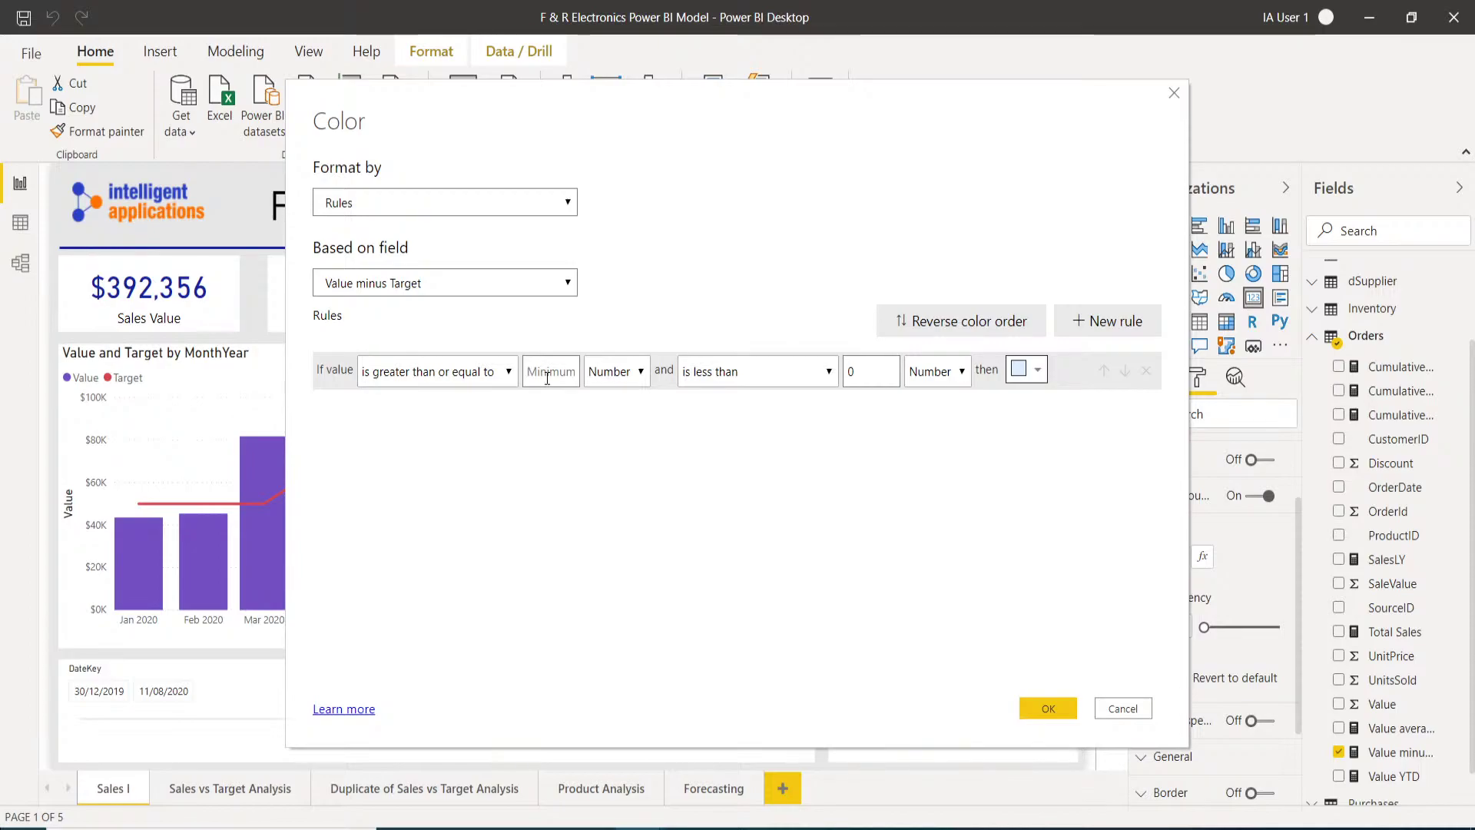
Step: Set the first rule's condition to is greater than 0 and is less than or equal to 99999999
text(0)
click(501, 371)
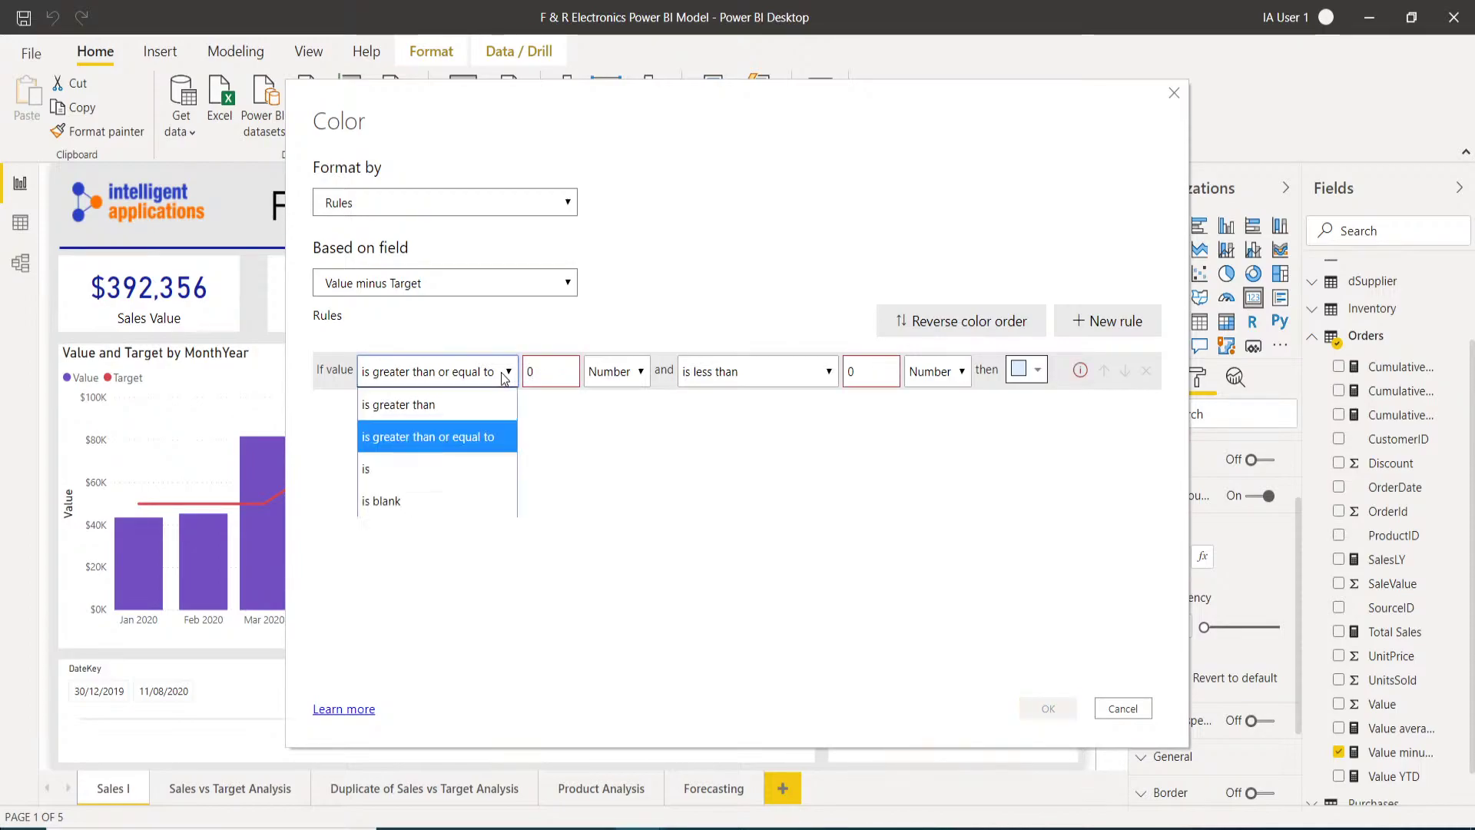
click(437, 406)
double_click(551, 371)
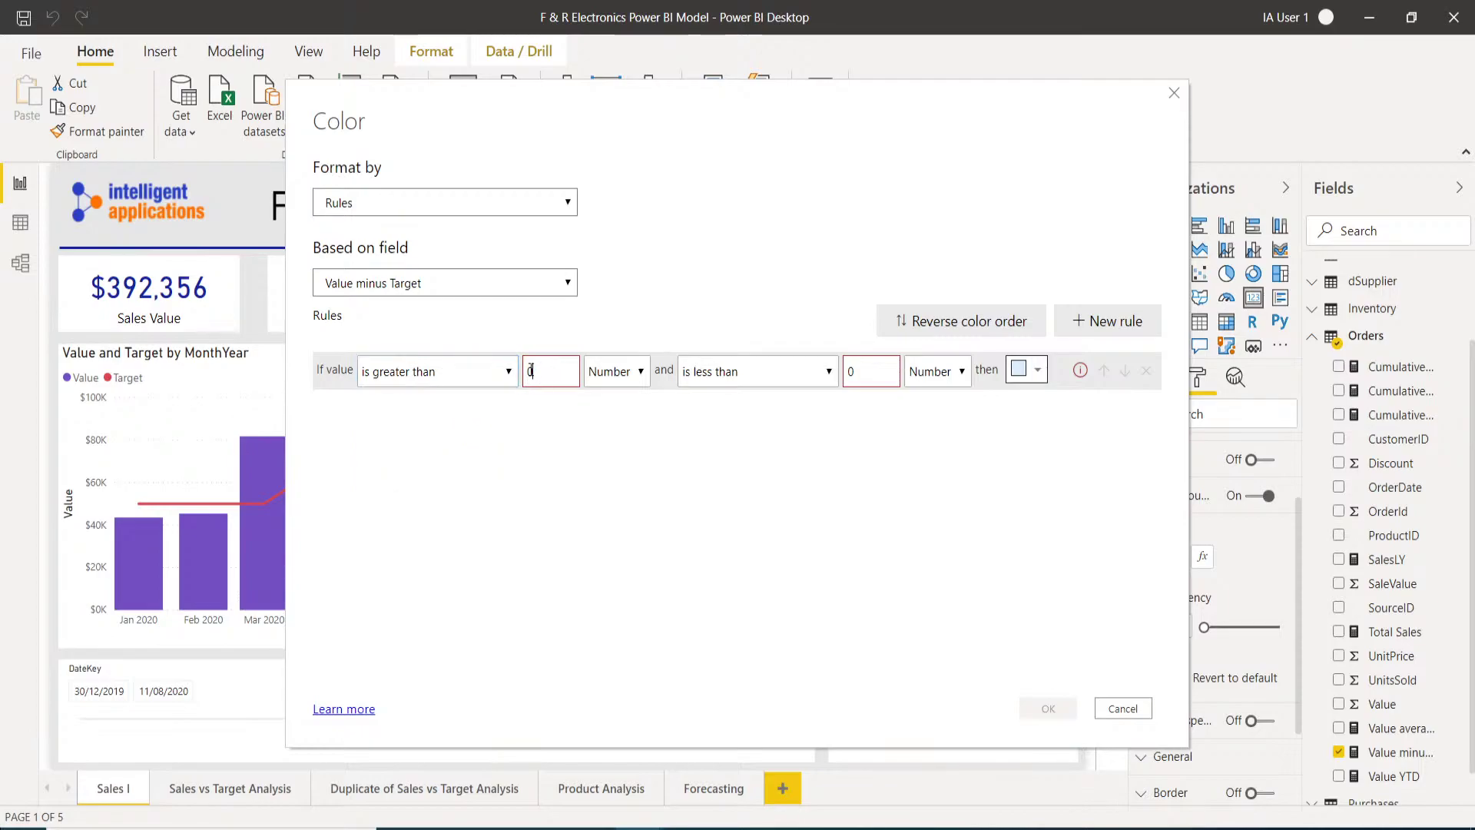
click(598, 431)
click(806, 376)
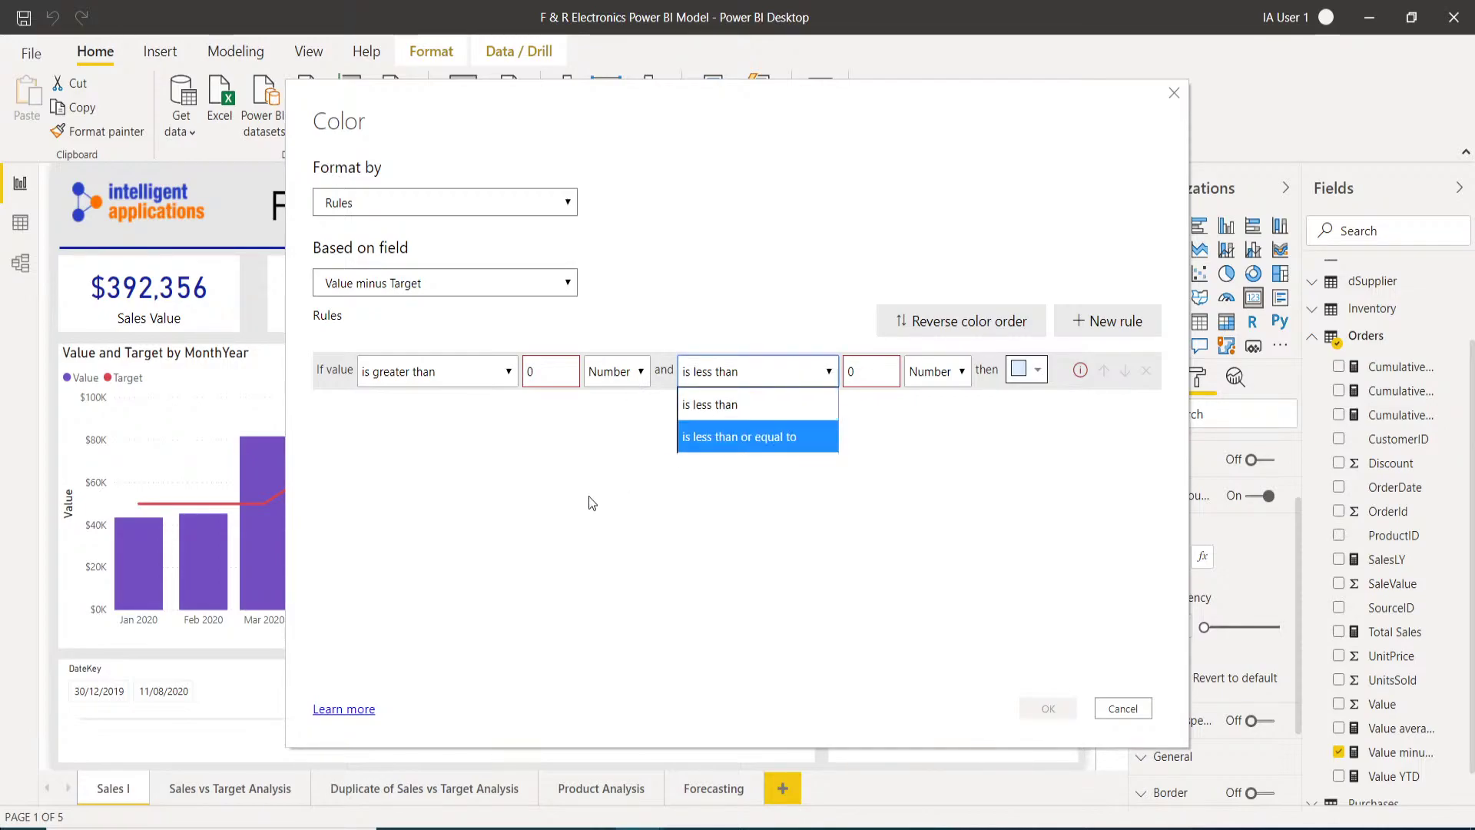
click(736, 439)
double_click(848, 371)
text(99999999)
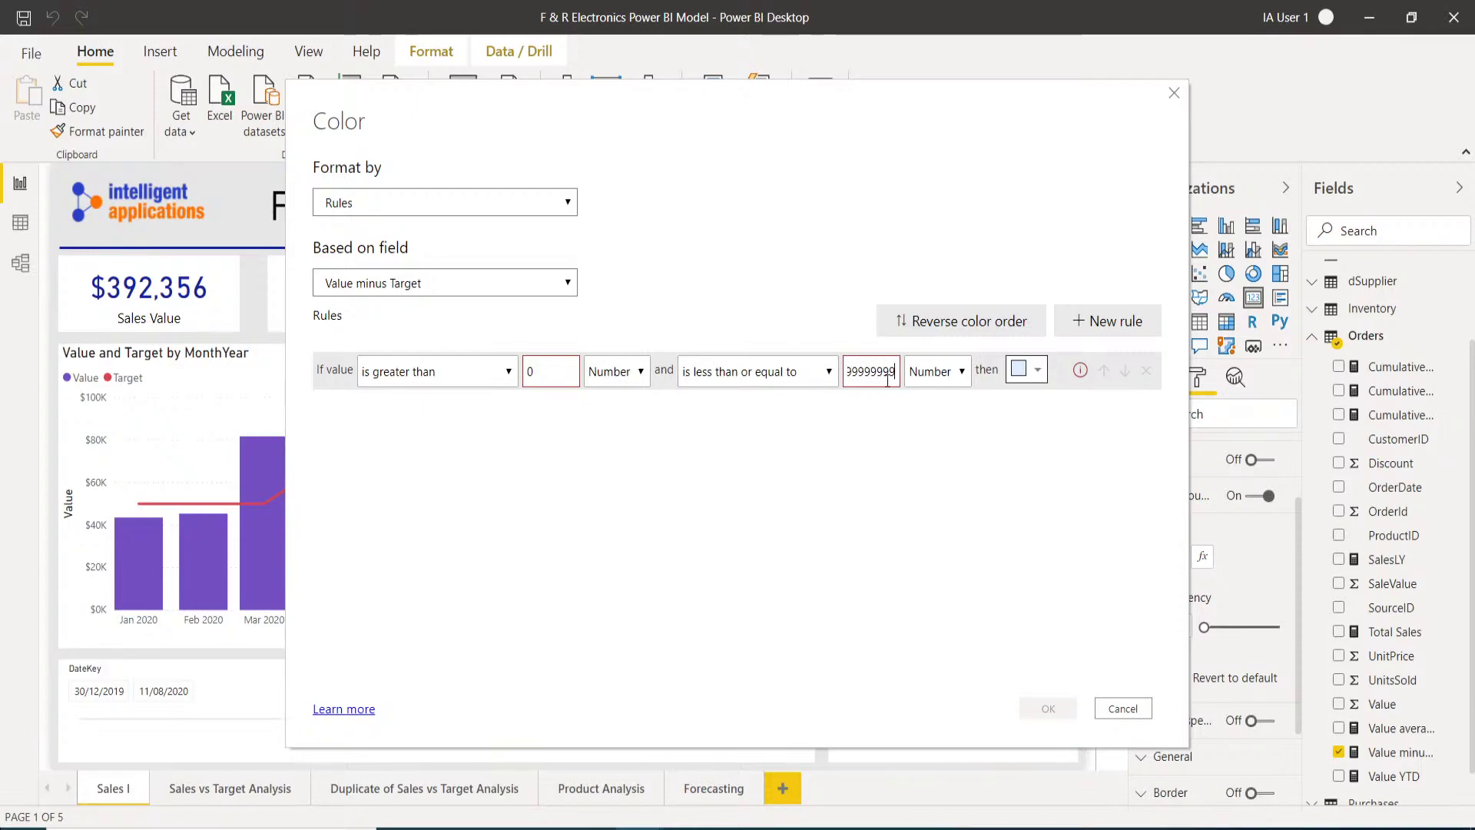
Step: Give the first rule a custom bright green colour
click(1038, 380)
click(1037, 380)
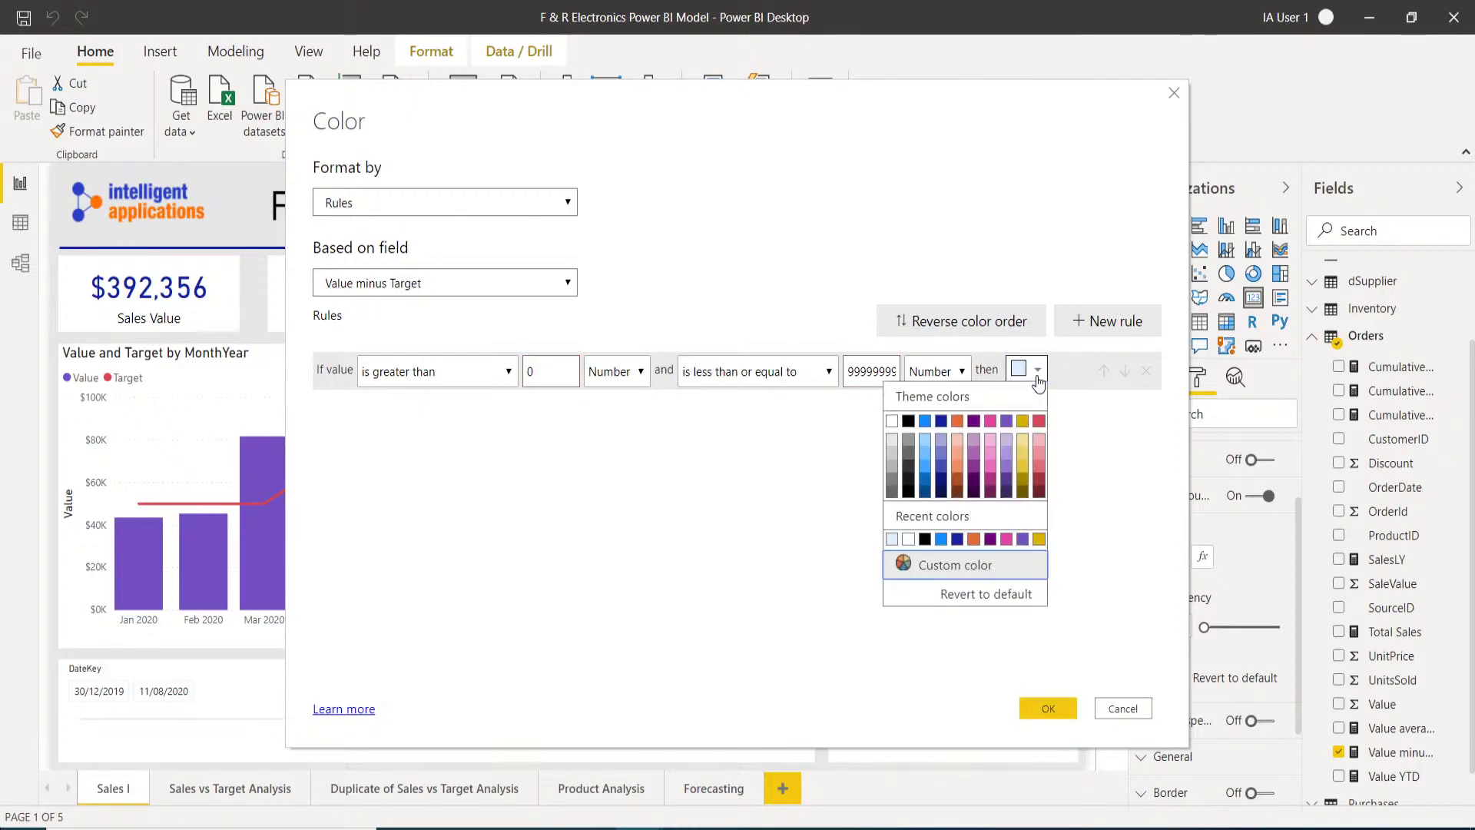
click(986, 573)
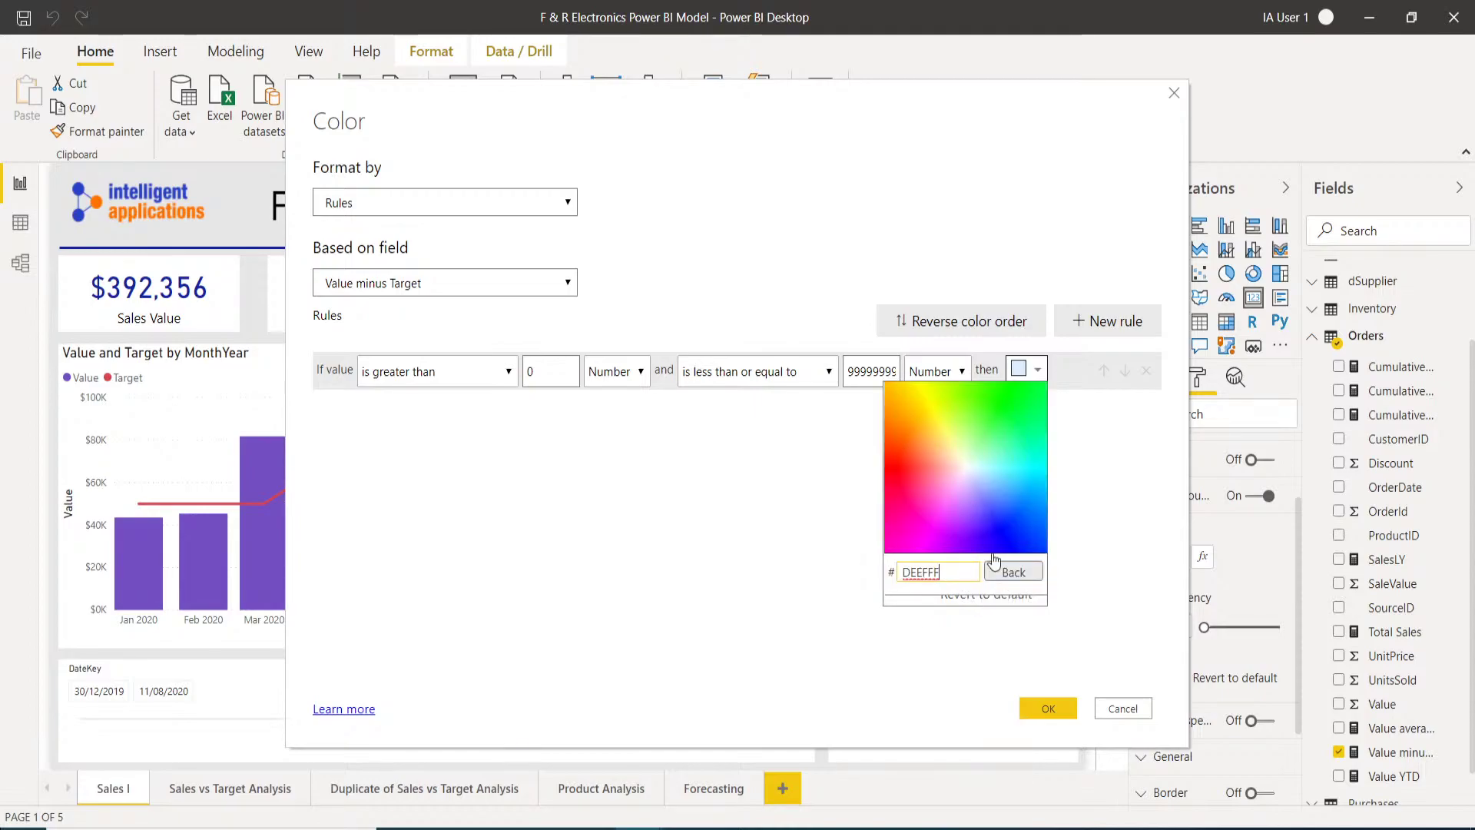
click(1037, 423)
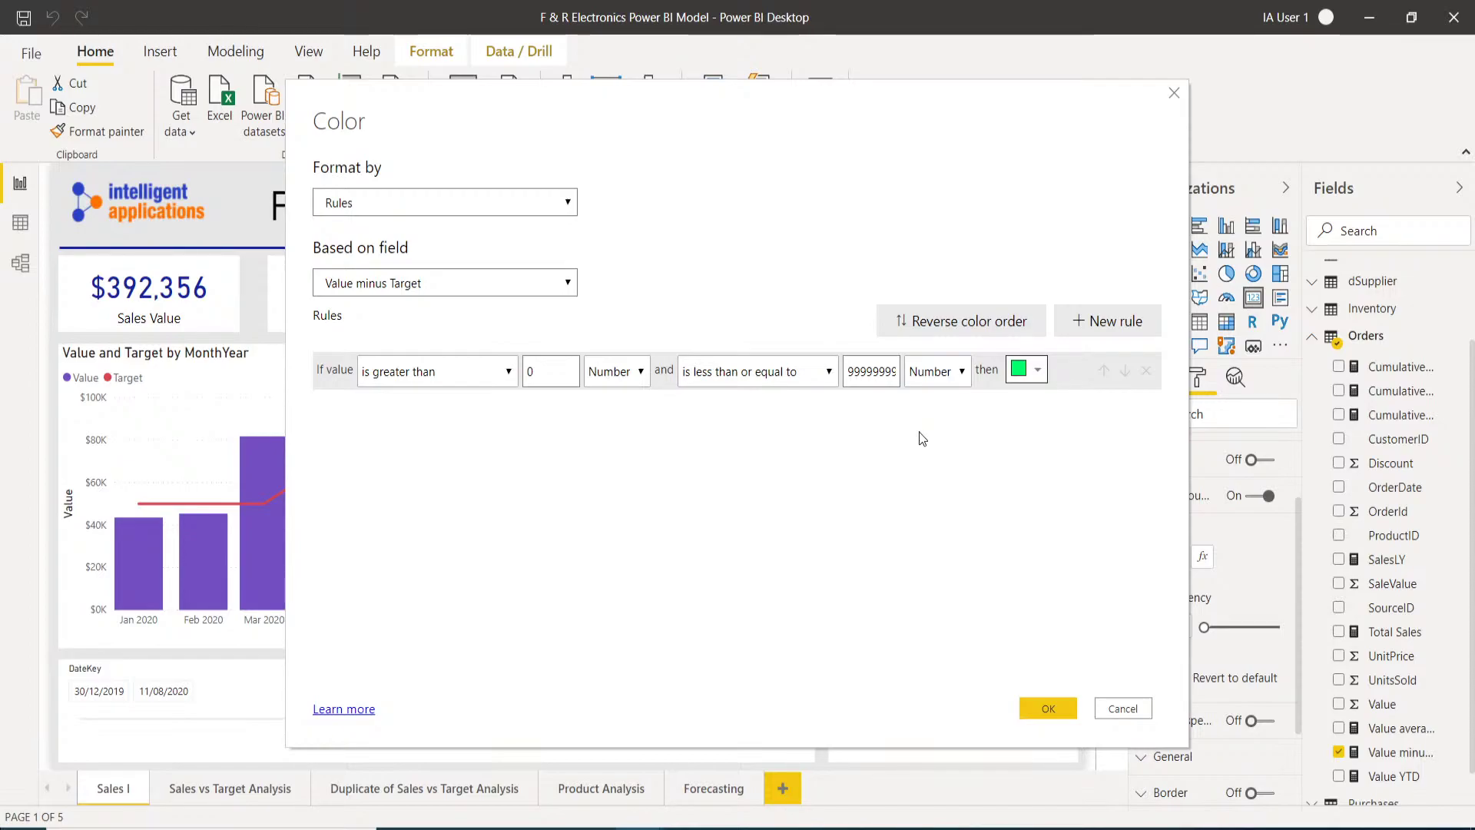
Step: Add a second rule that colours the background white if the value is 0
click(1112, 342)
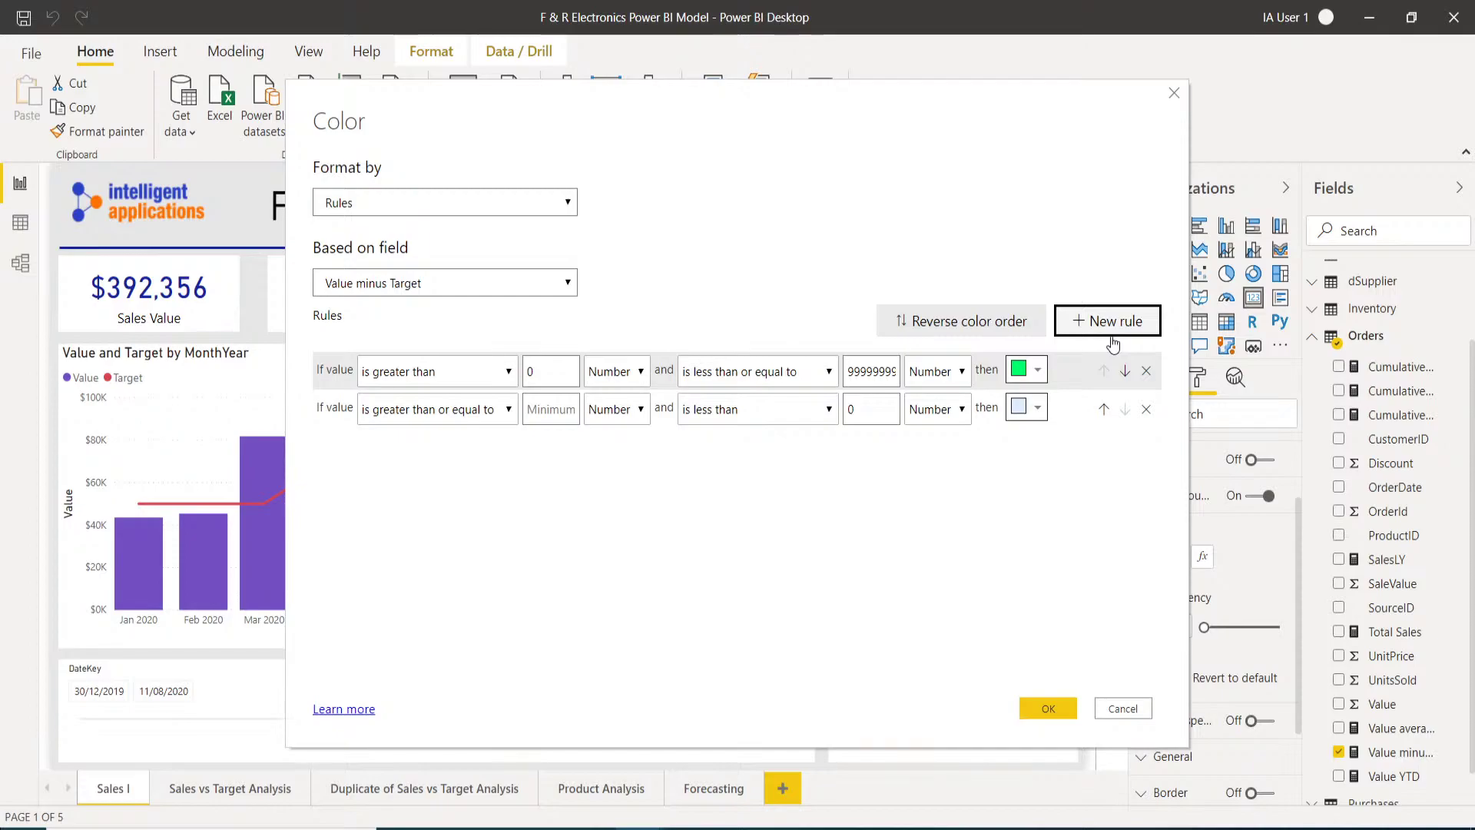
click(482, 409)
click(377, 504)
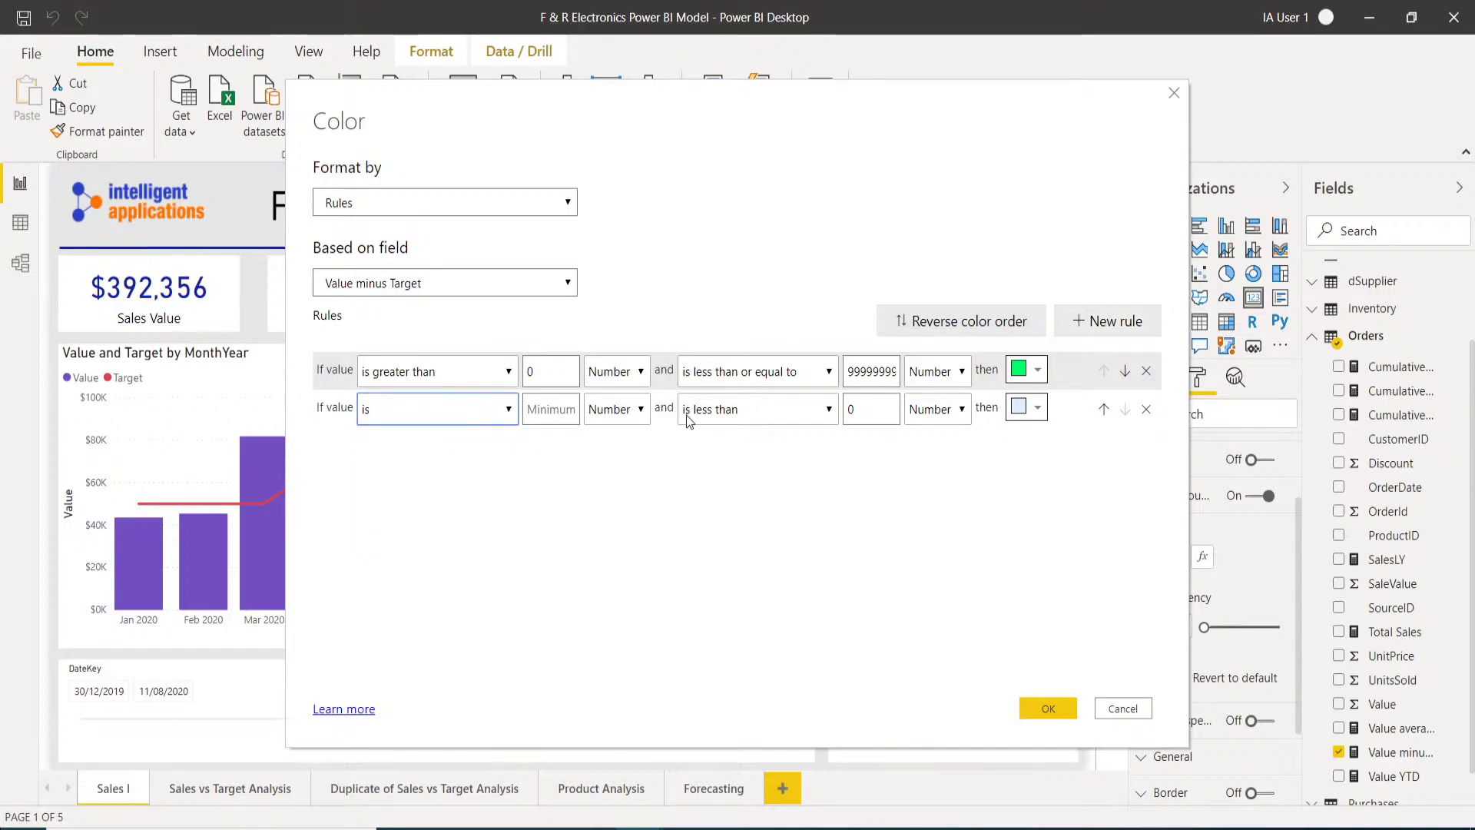
click(550, 409)
text(0)
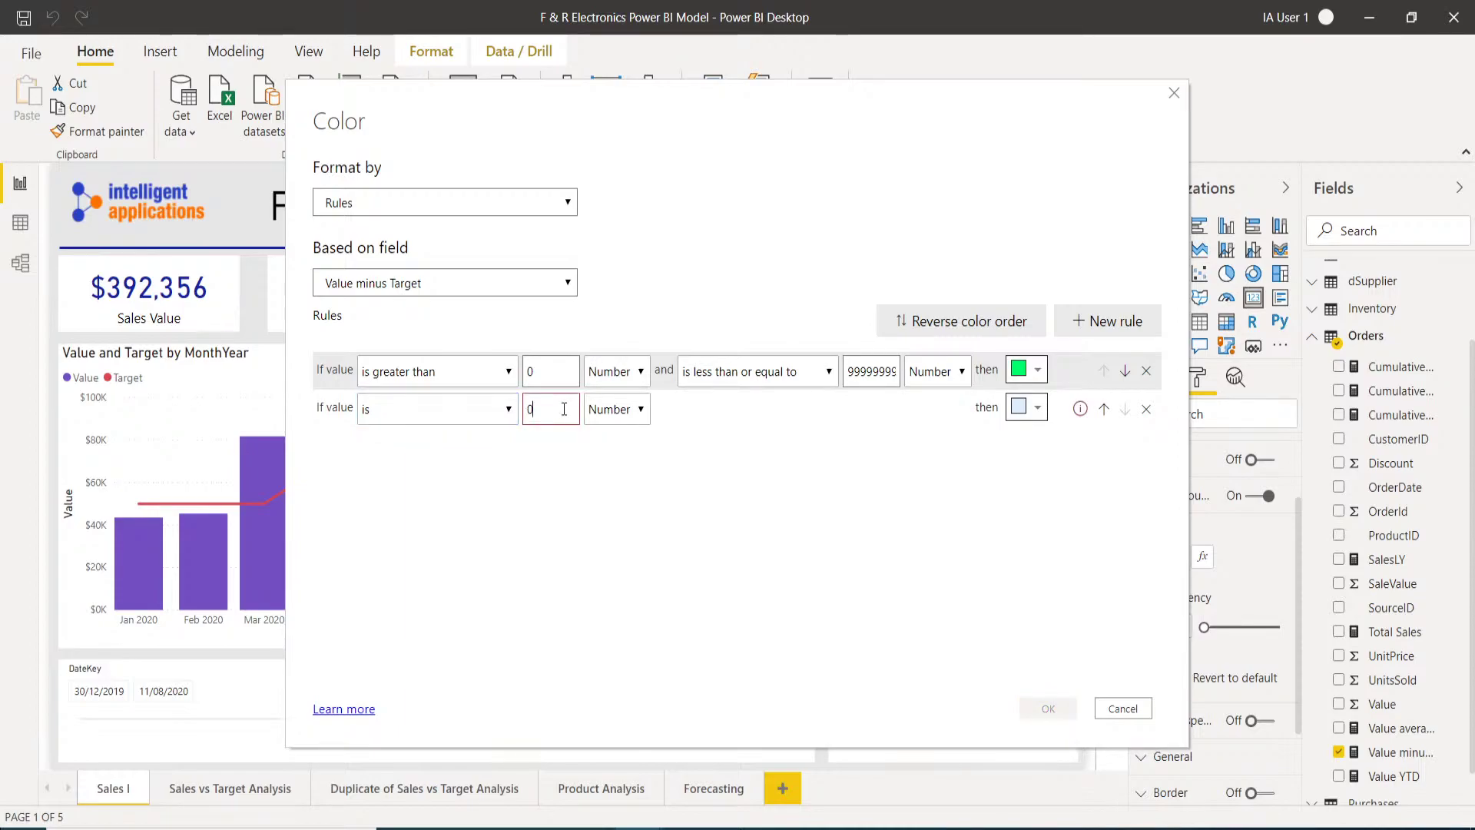
click(1039, 409)
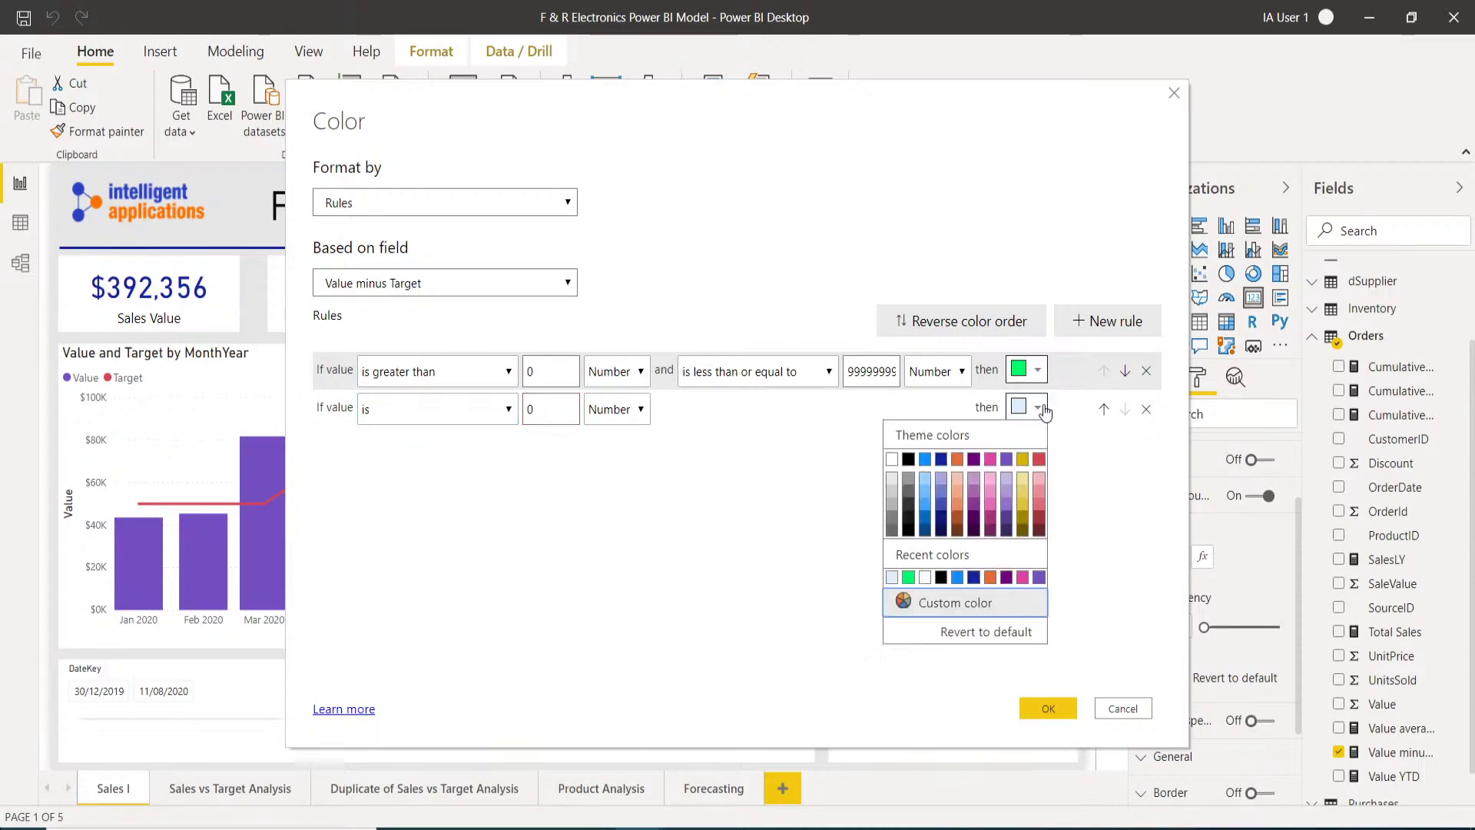
click(895, 457)
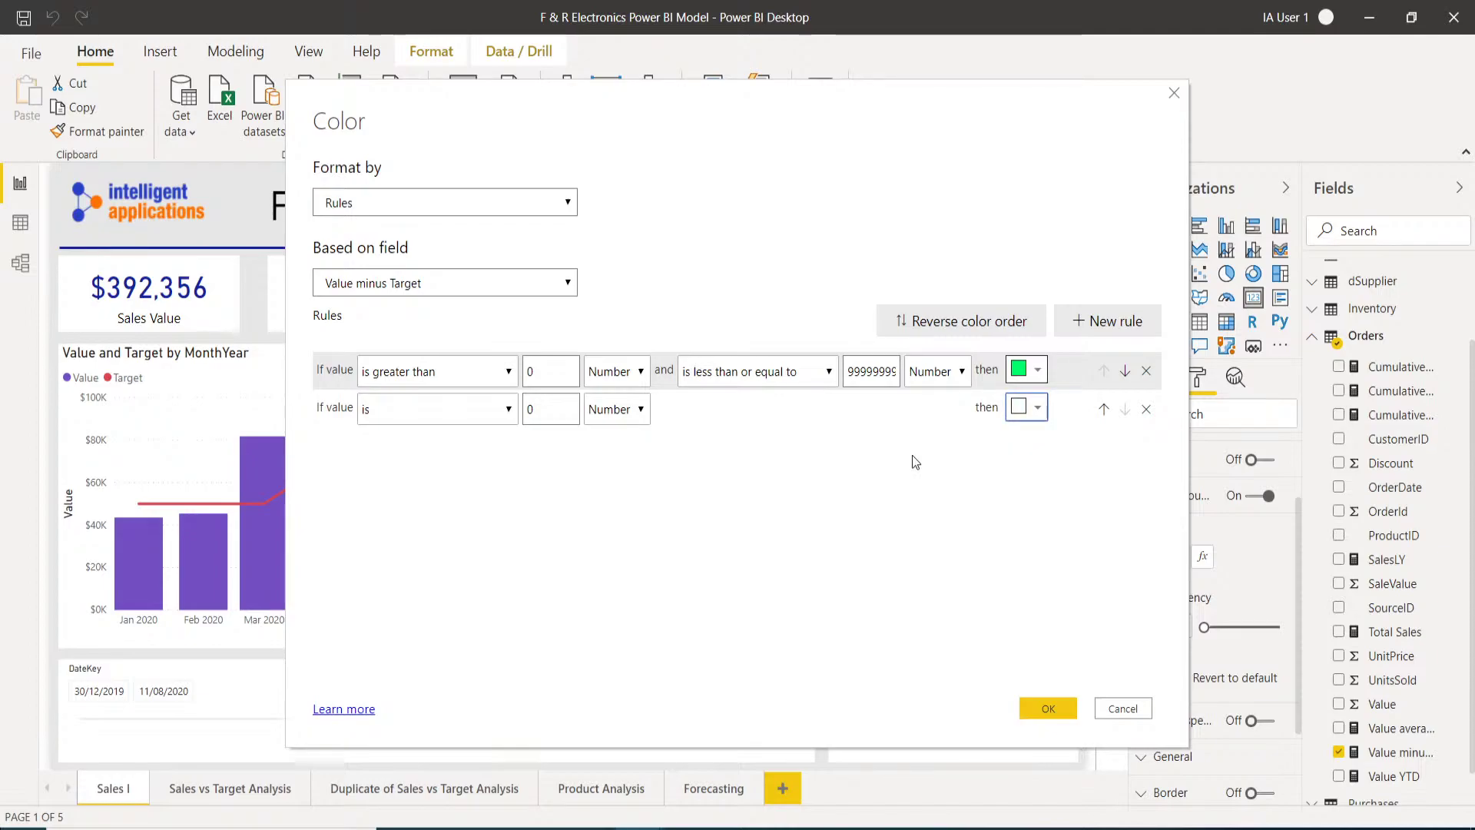
Step: Add a third rule for values greater than -99999999 and less than 0
click(1107, 321)
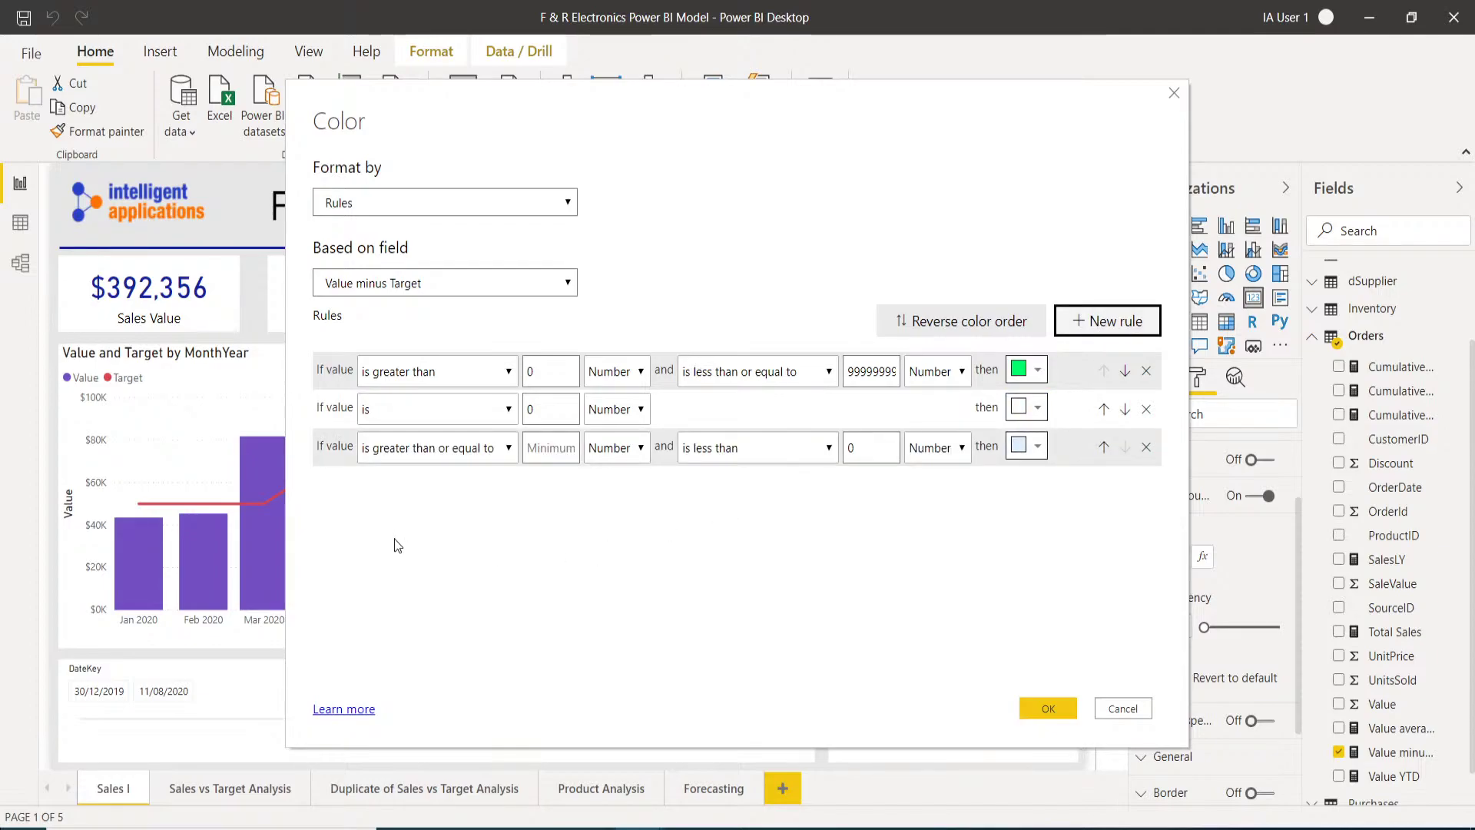
click(439, 452)
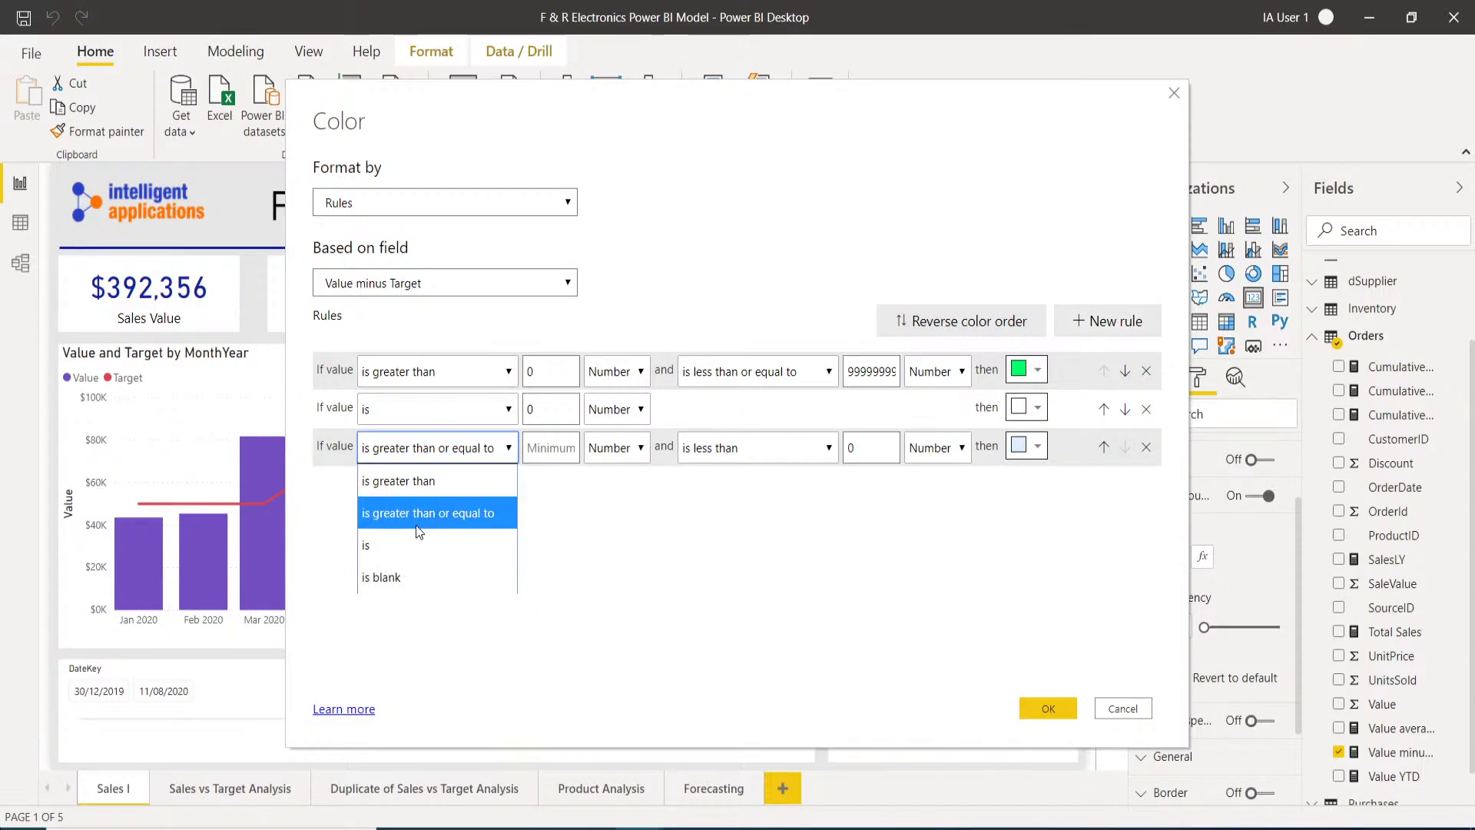
click(434, 484)
click(553, 454)
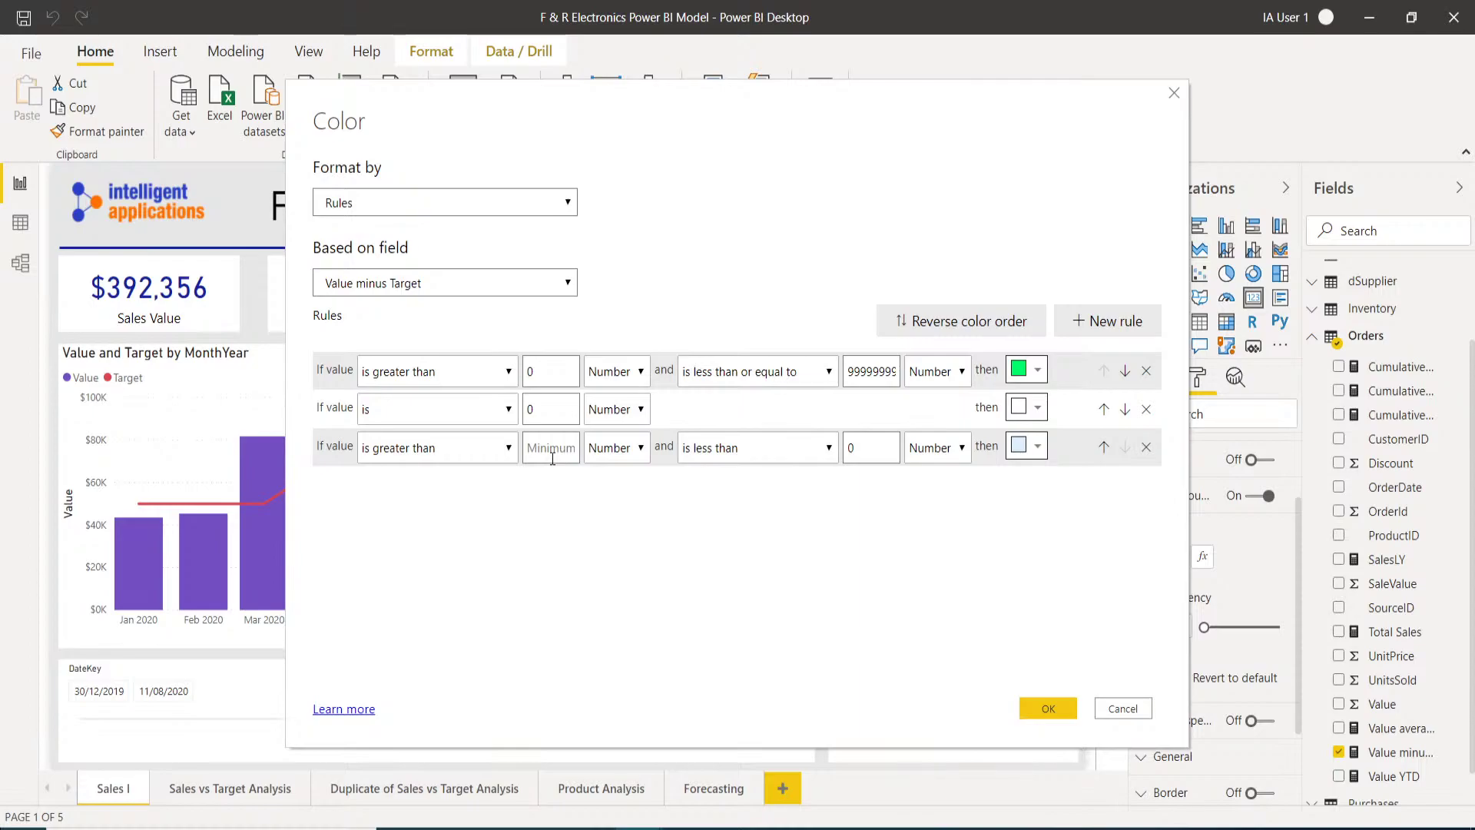
text(-99999999)
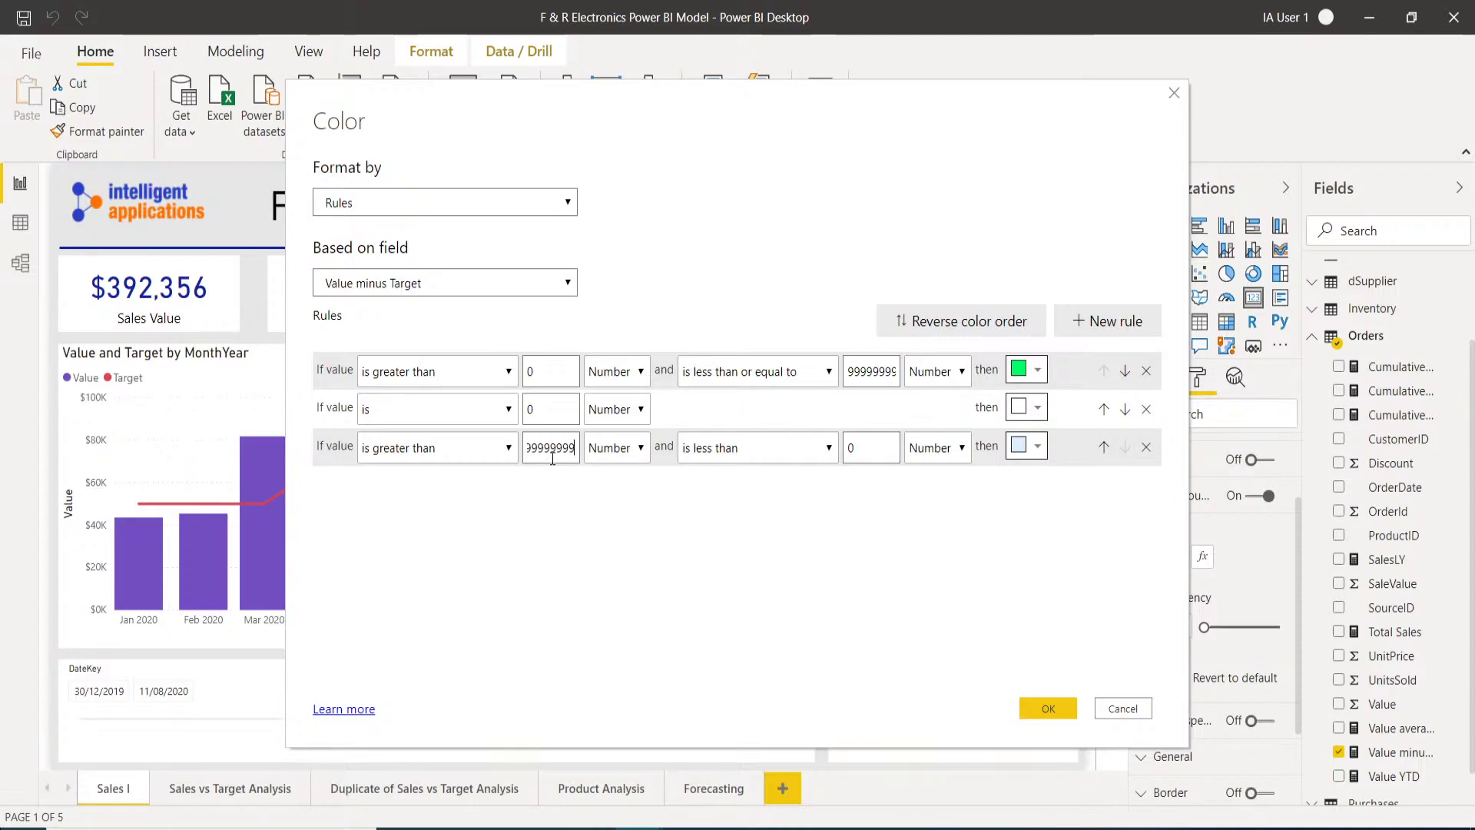
click(732, 452)
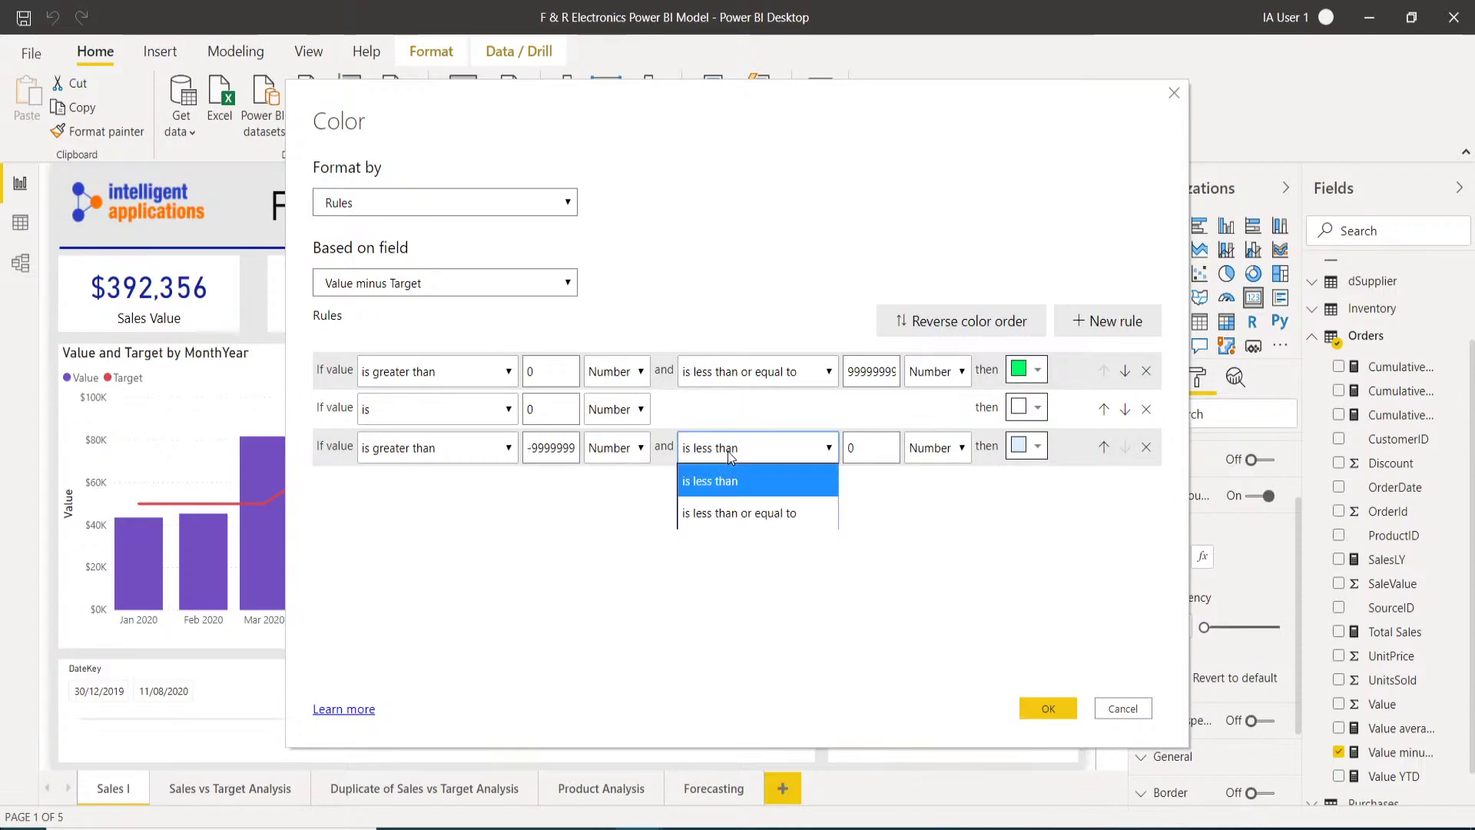
click(735, 479)
click(893, 454)
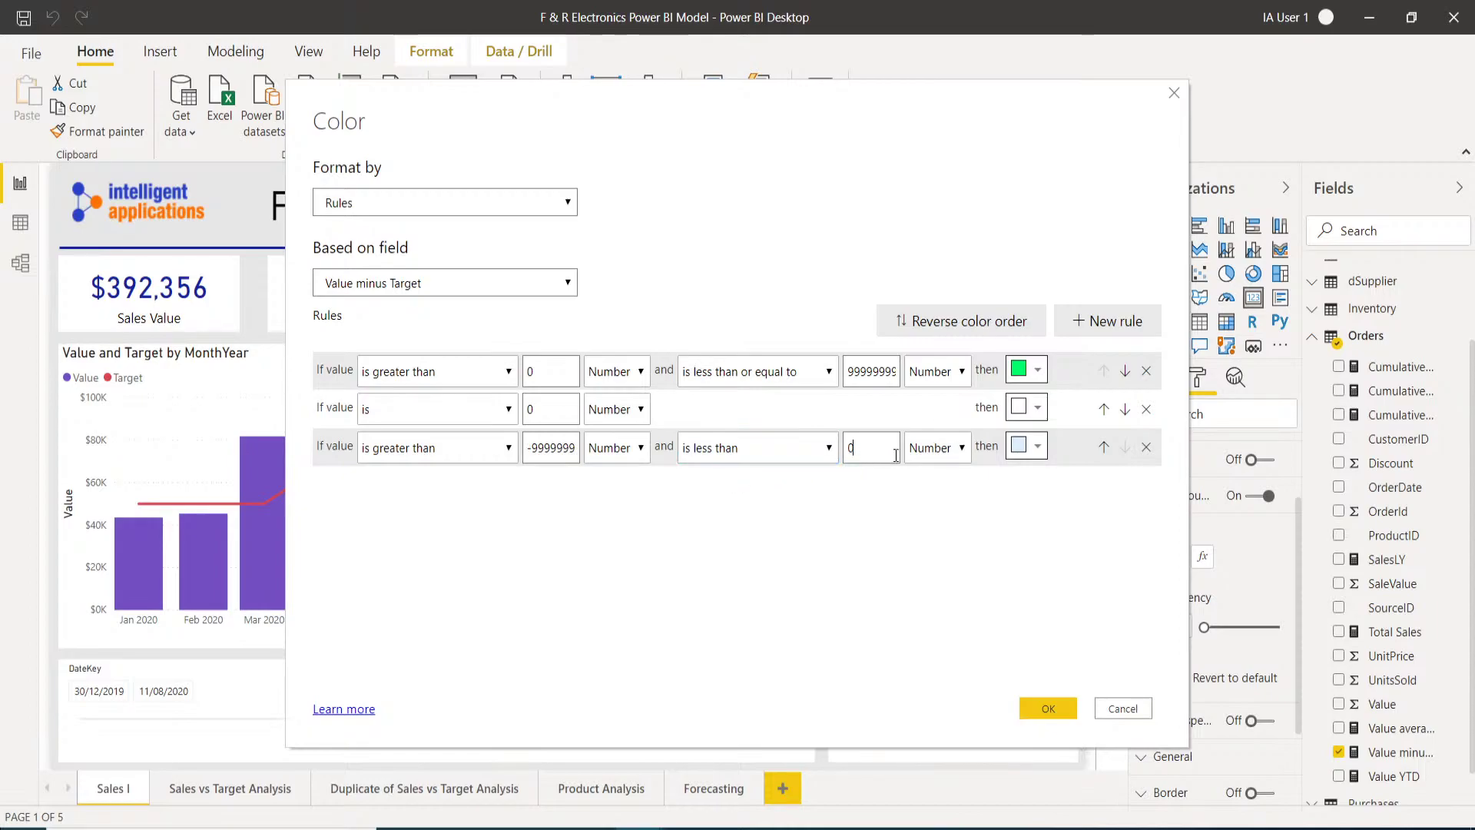
Step: Give the third rule a custom bright red colour
click(1037, 448)
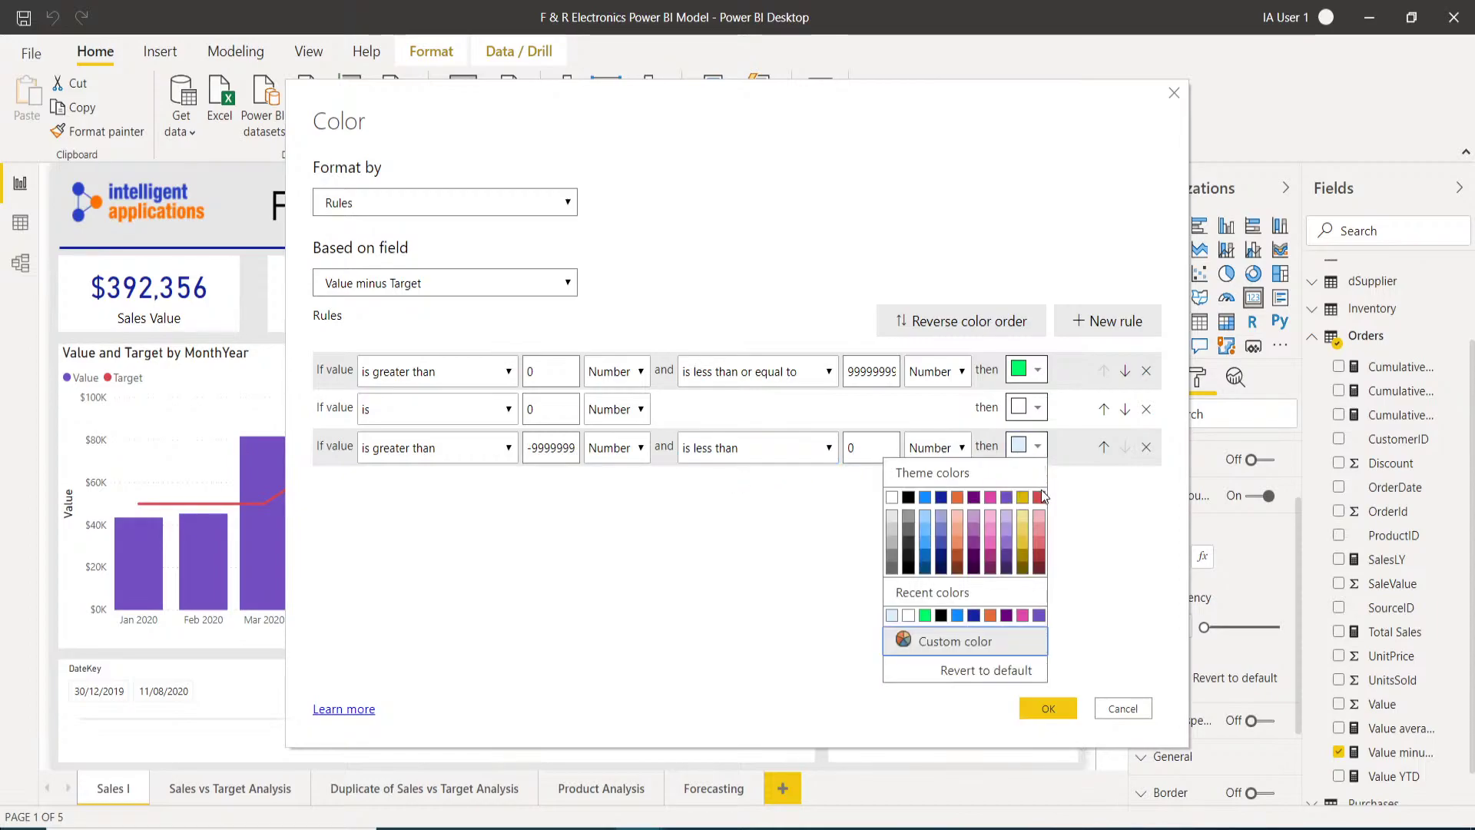
click(953, 630)
drag(950, 538, 901, 544)
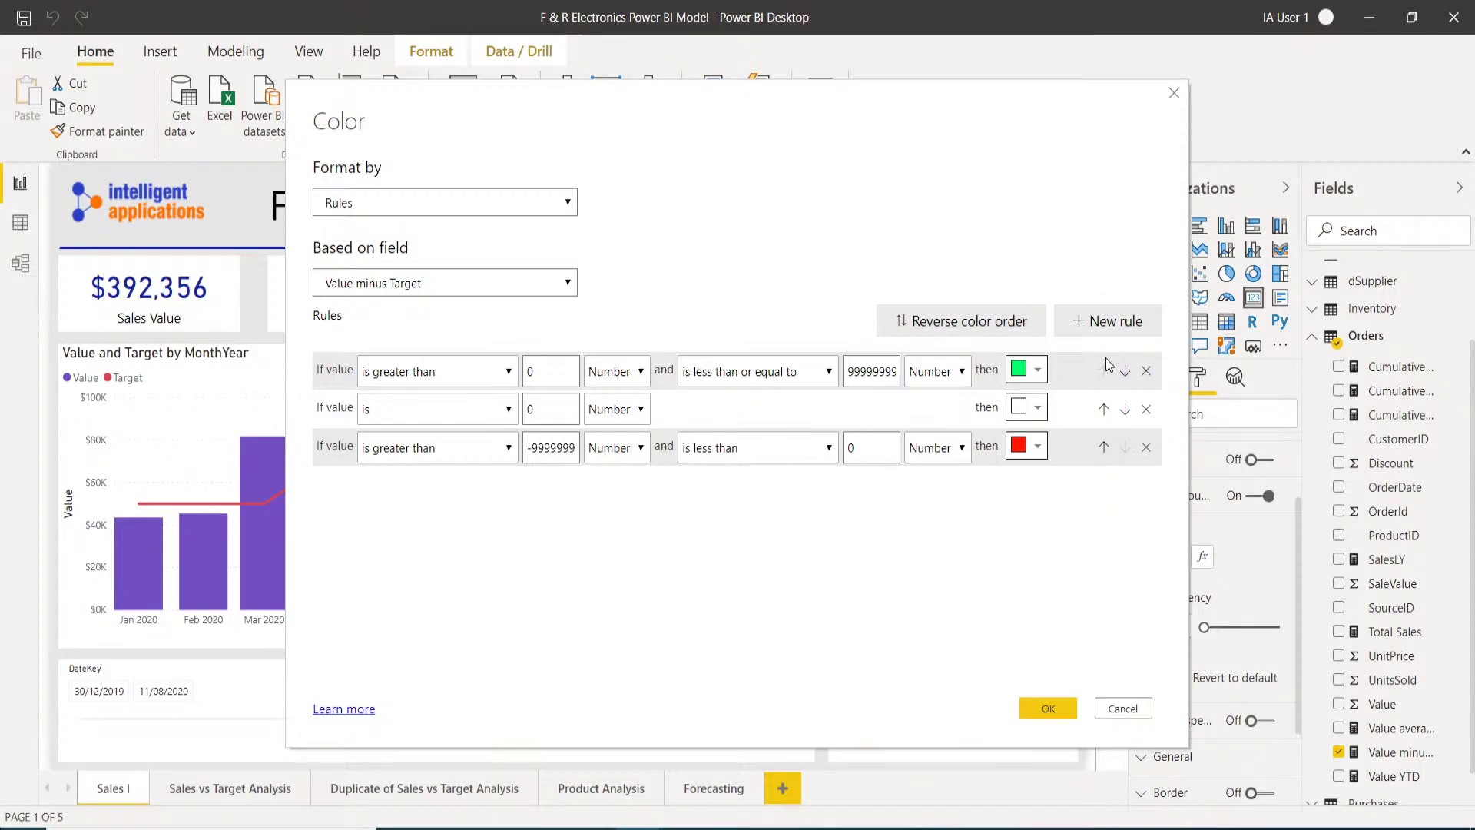
Step: Move the red rule above the white rule and apply the background colour rules to the Difference card
click(1104, 447)
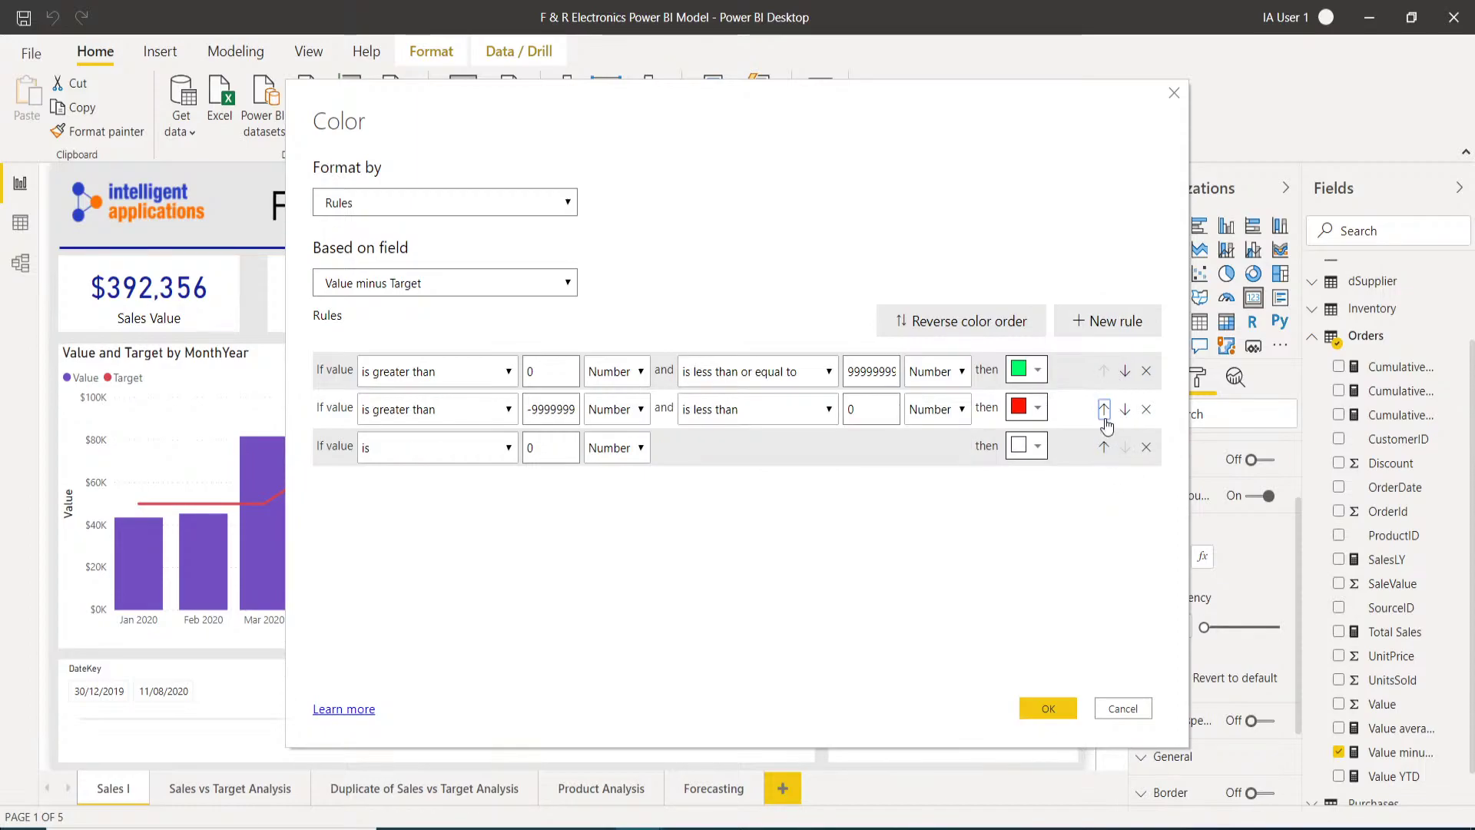
click(1104, 408)
click(1104, 409)
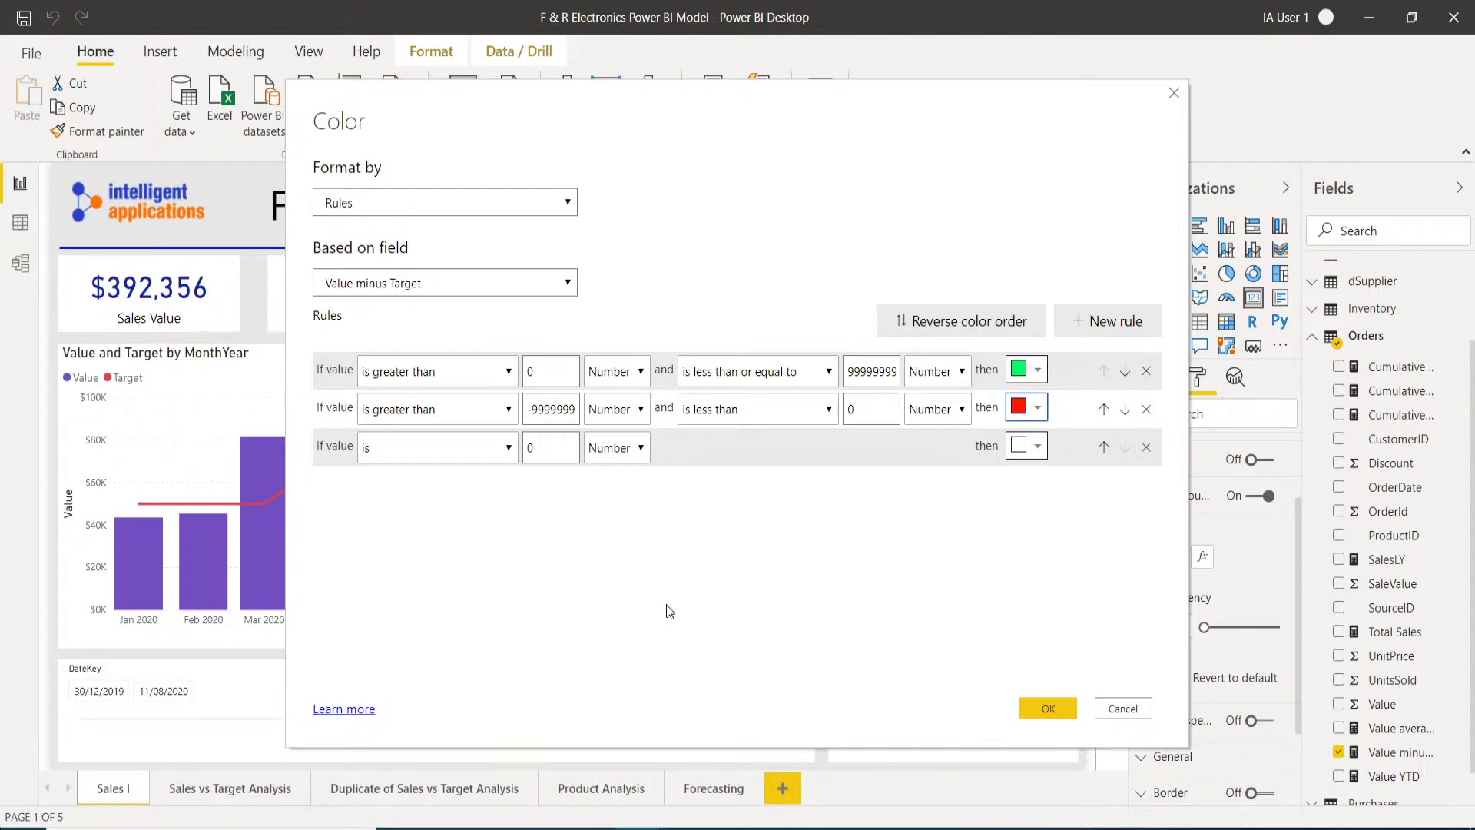
click(1043, 708)
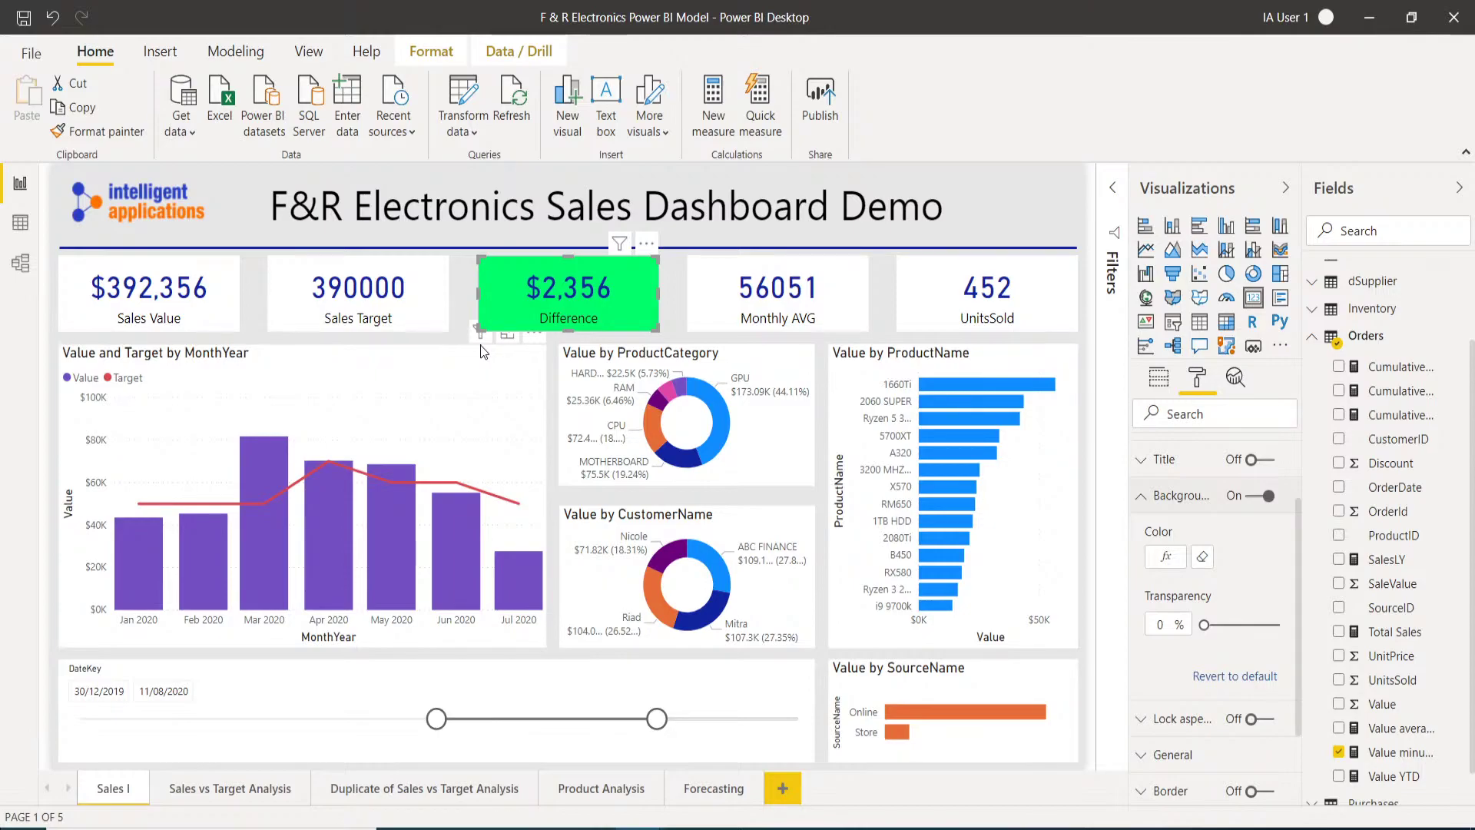
click(679, 300)
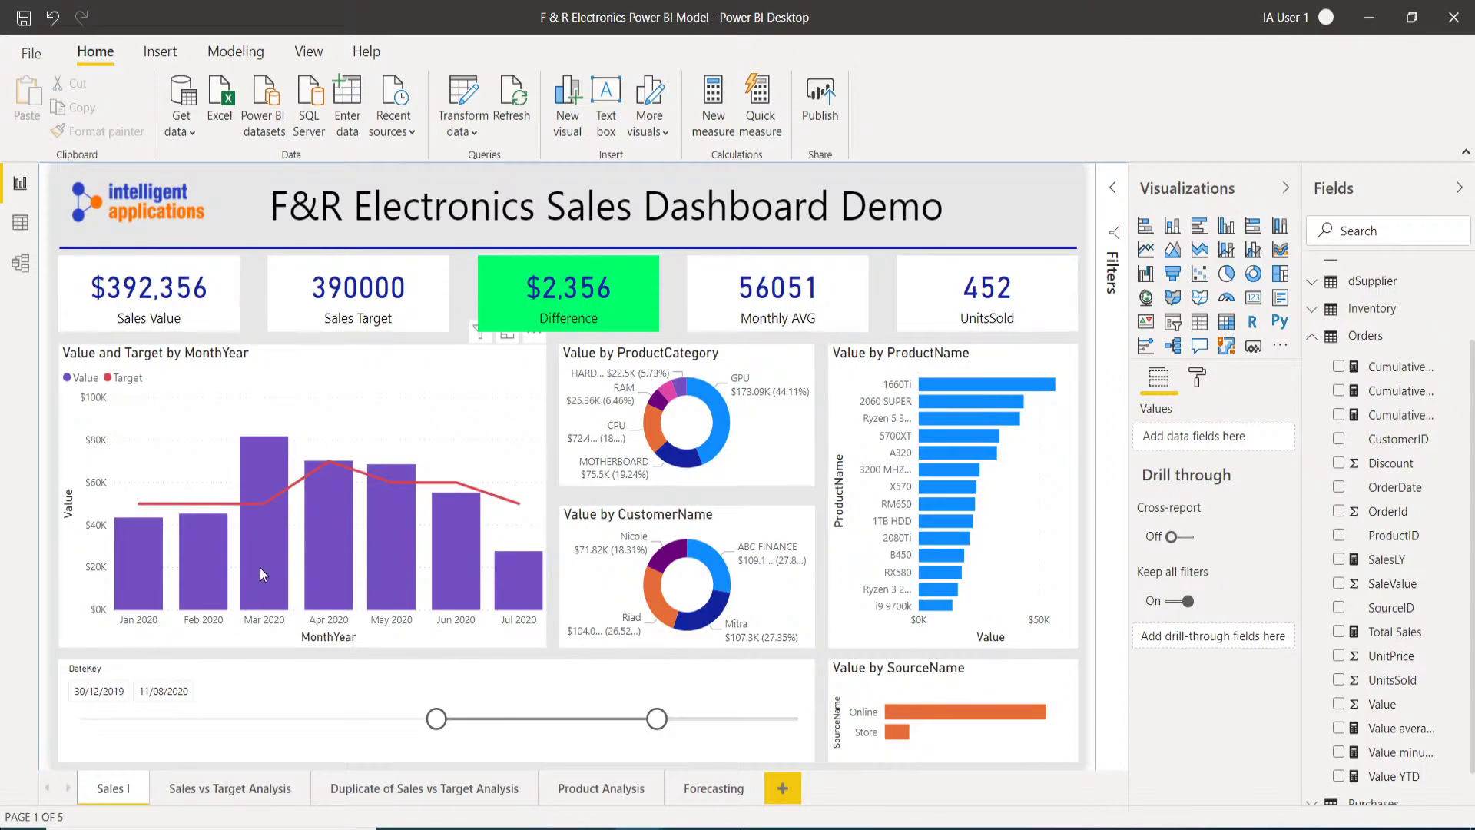
Step: Check the Difference card's colour by cross-filtering the page to March 2020 and July 2020 in the monthly chart, and clear the selection
mouse_move(258, 567)
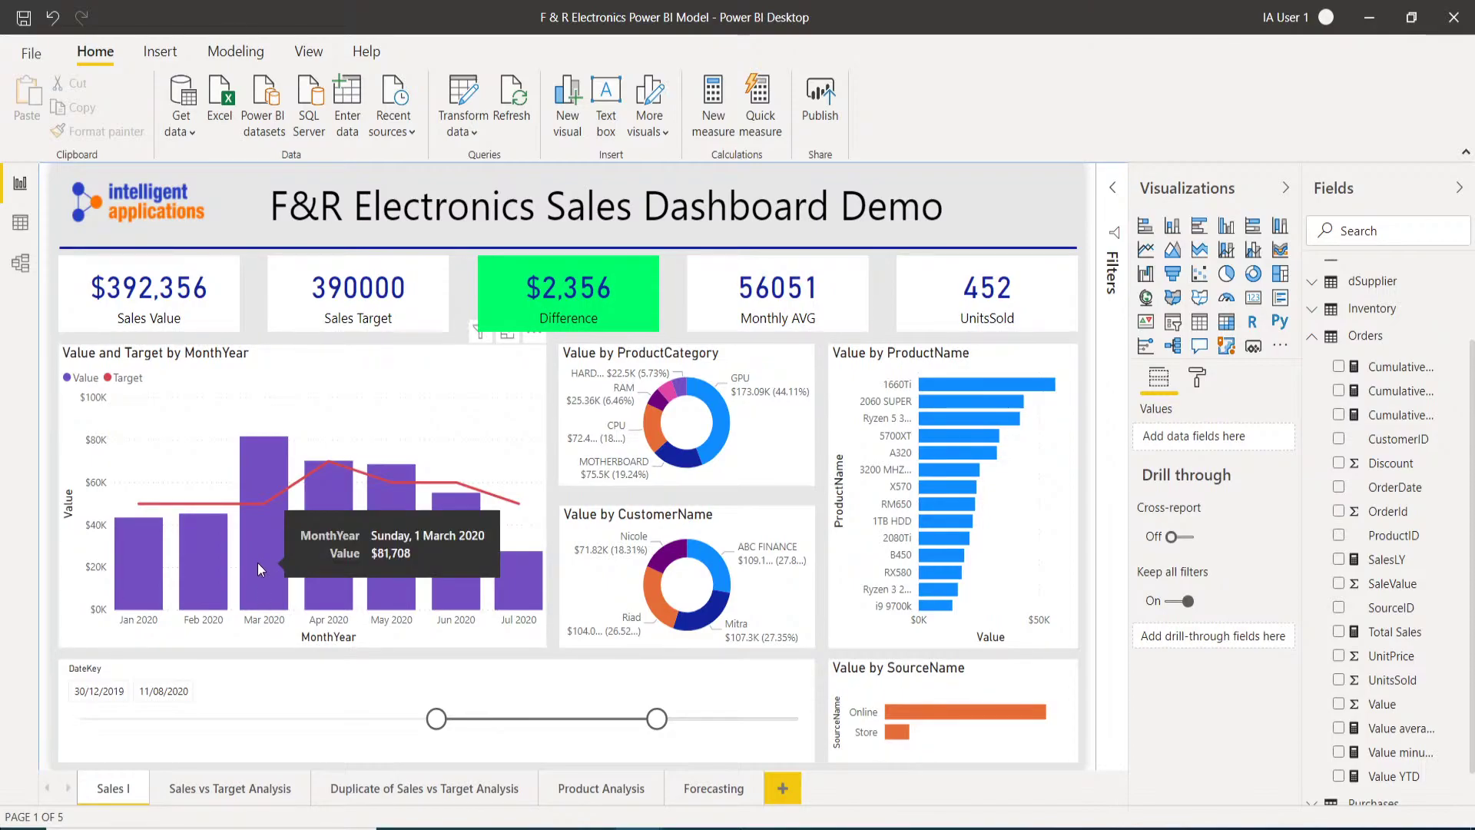
click(258, 569)
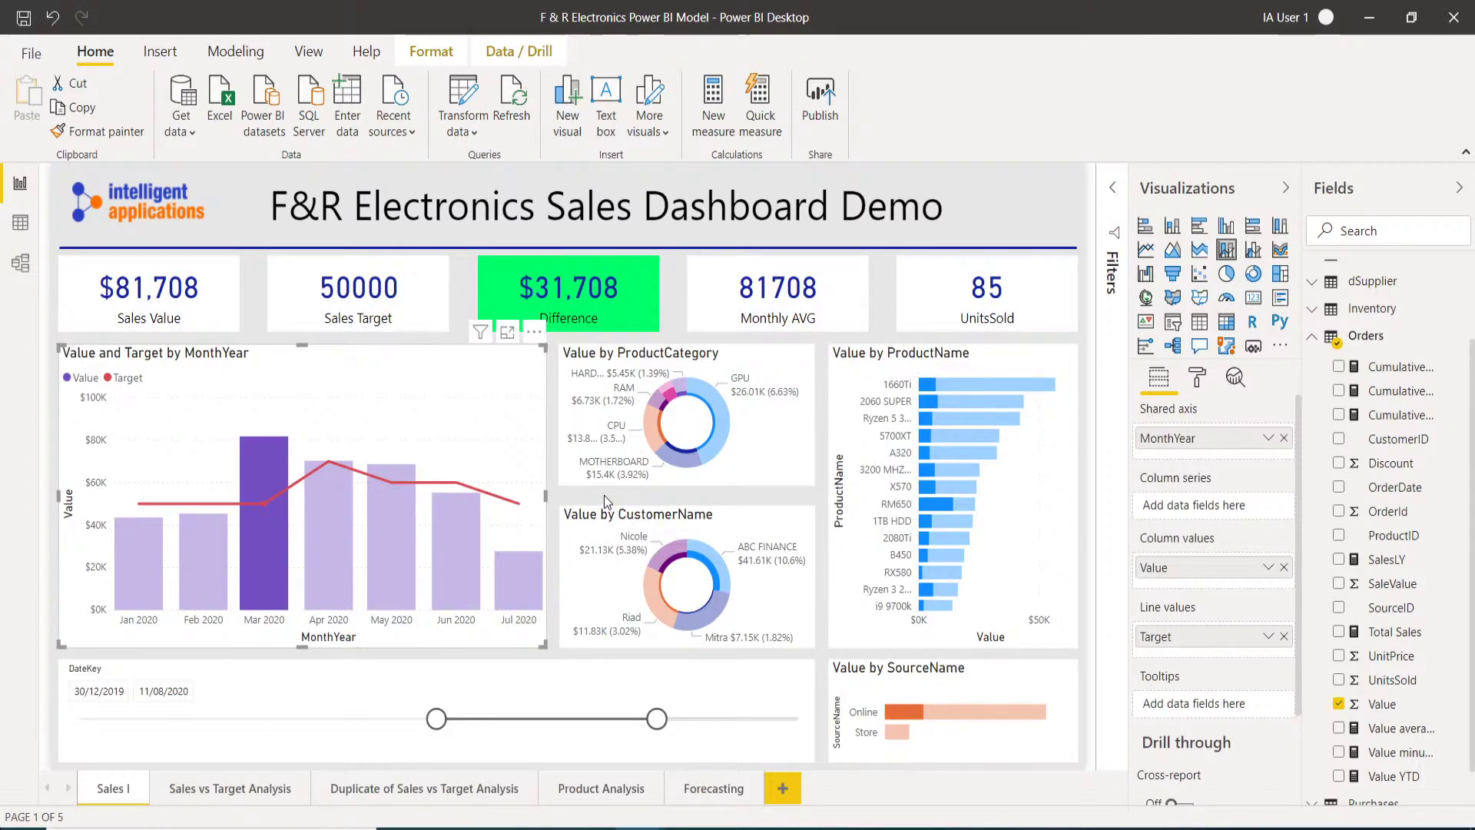
click(514, 581)
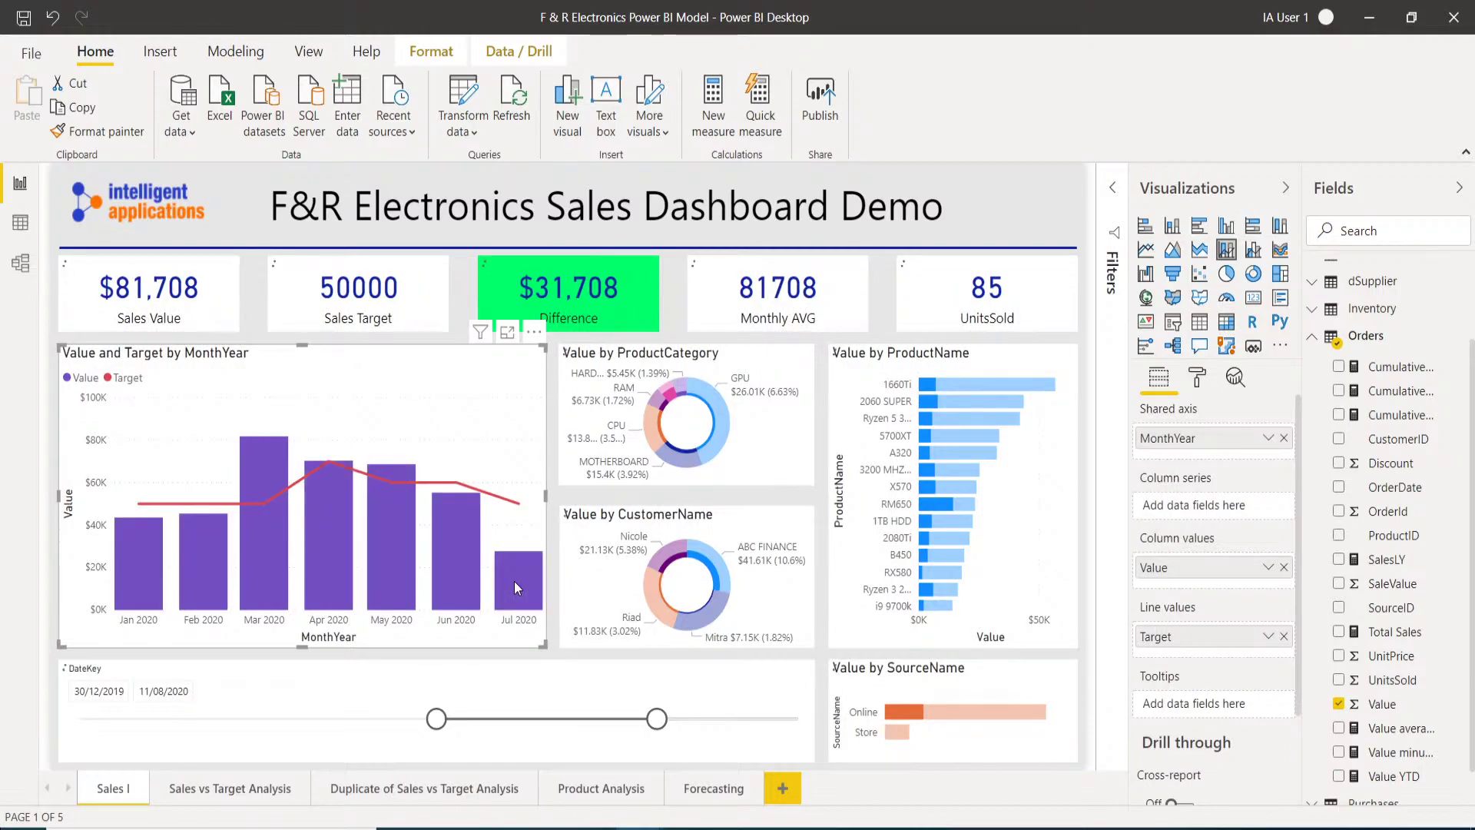
click(514, 581)
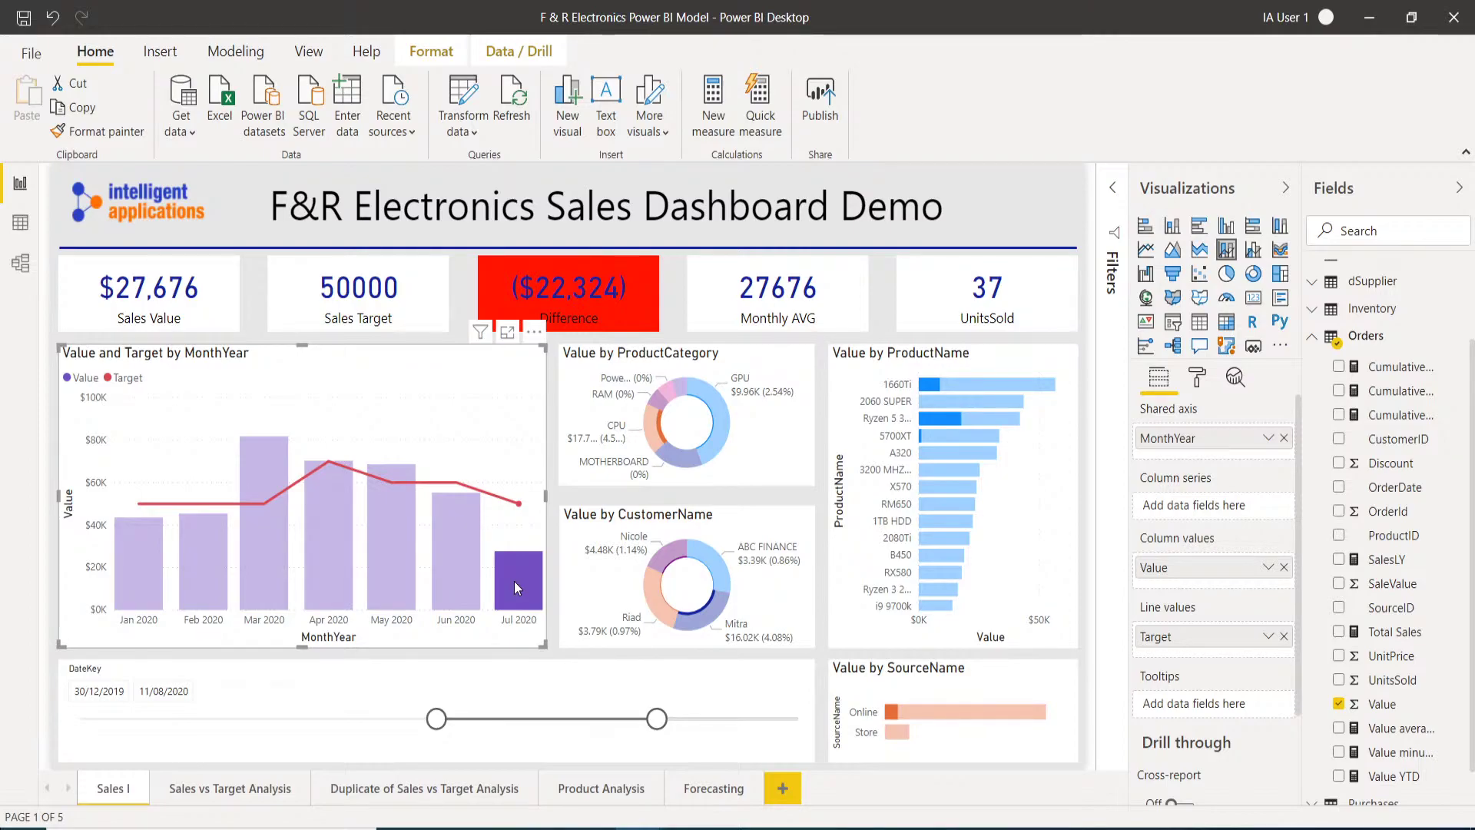
click(514, 581)
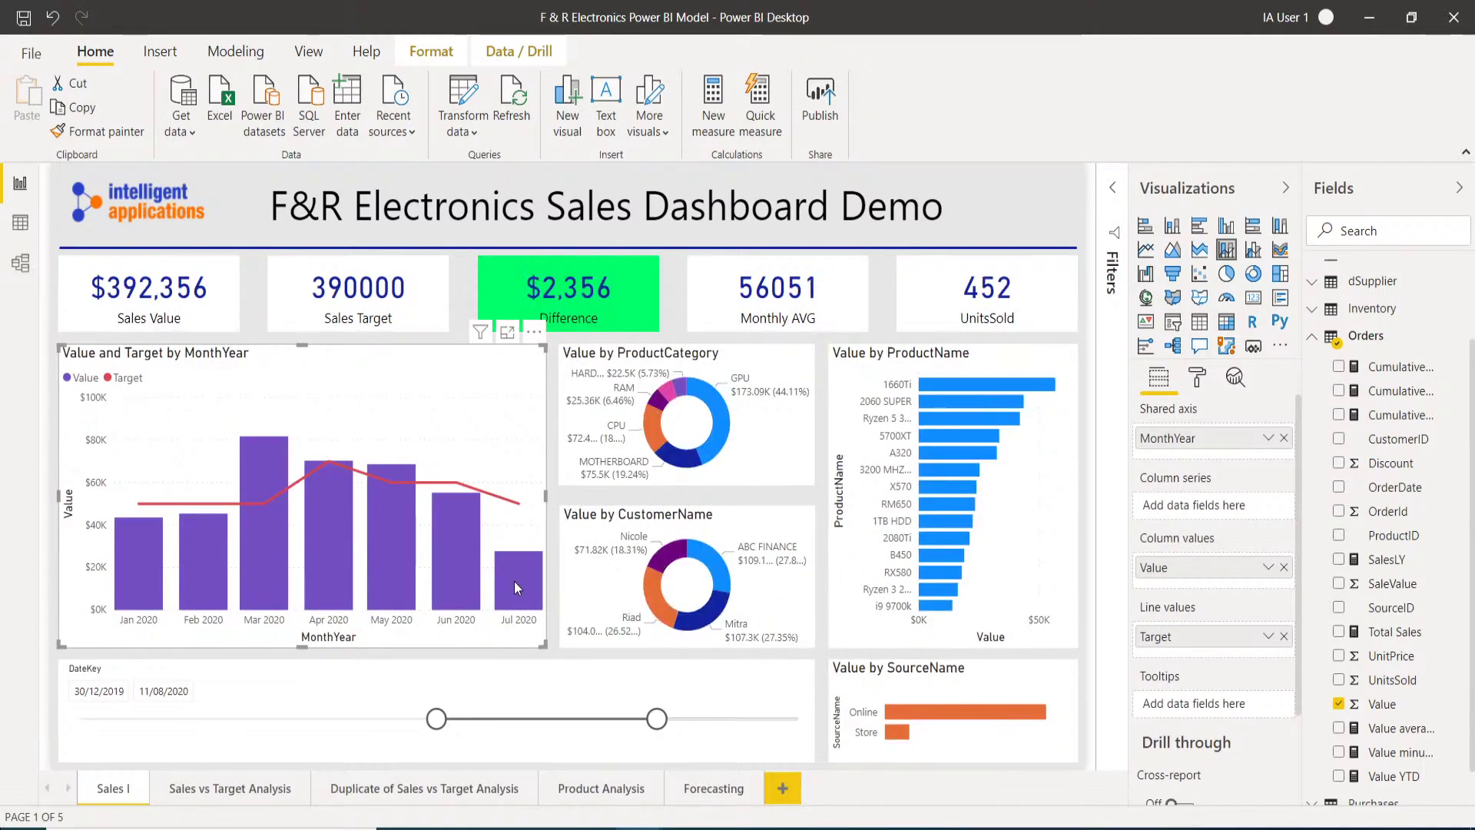
click(514, 580)
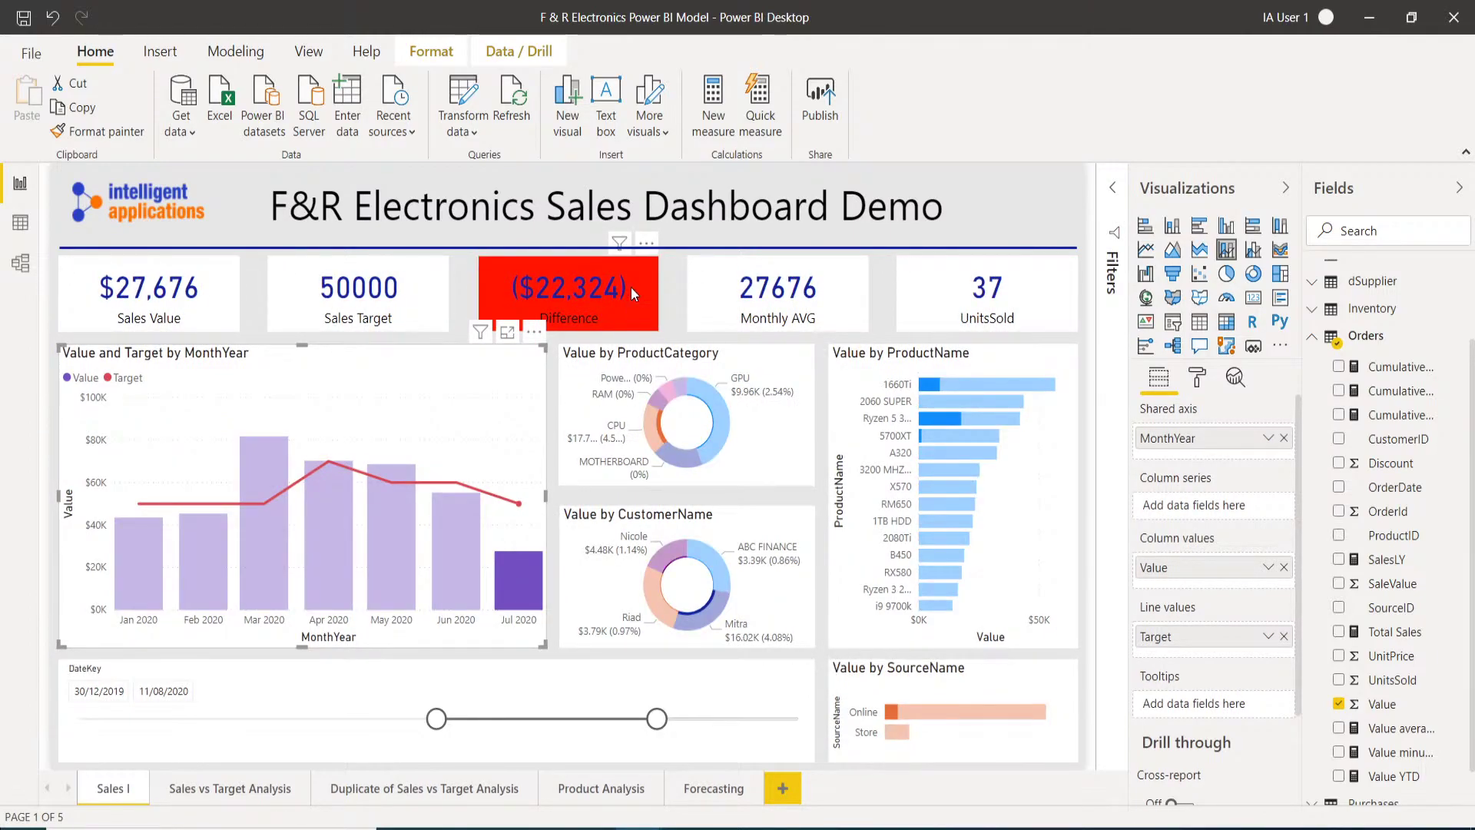
click(514, 589)
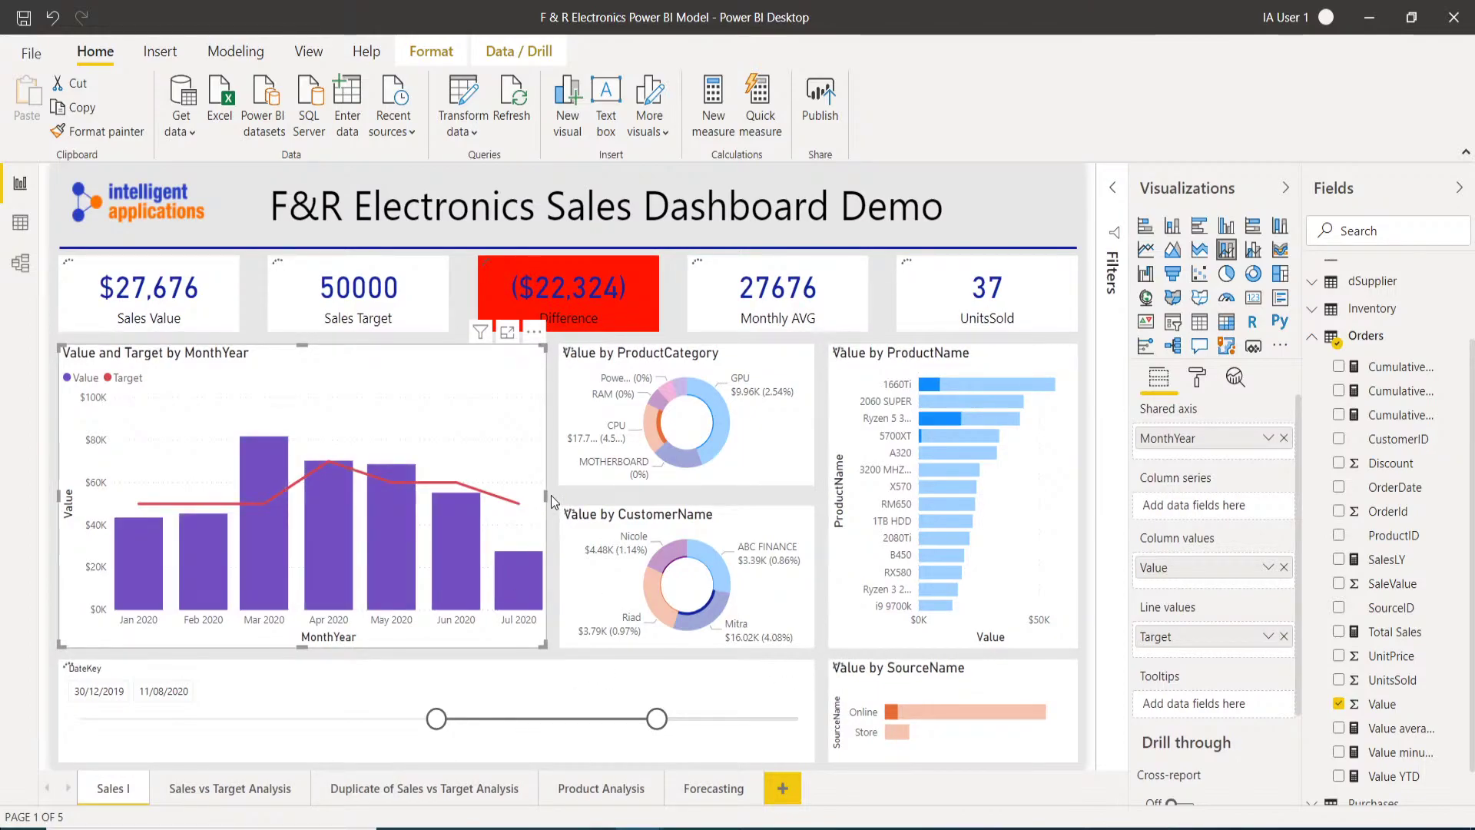
click(551, 495)
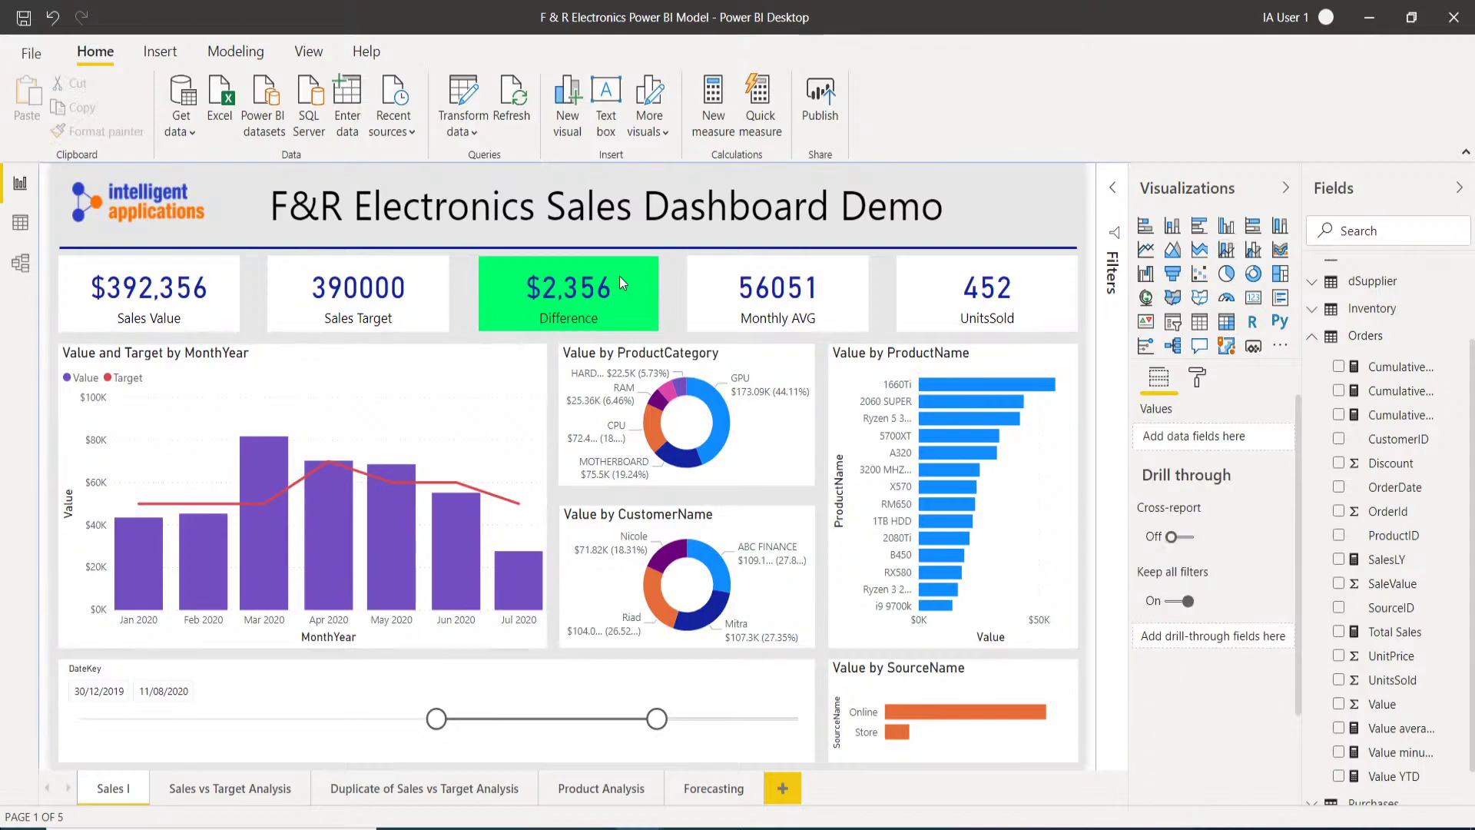
Step: Open conditional formatting for the Difference card's data label color and format it by Rules
click(620, 275)
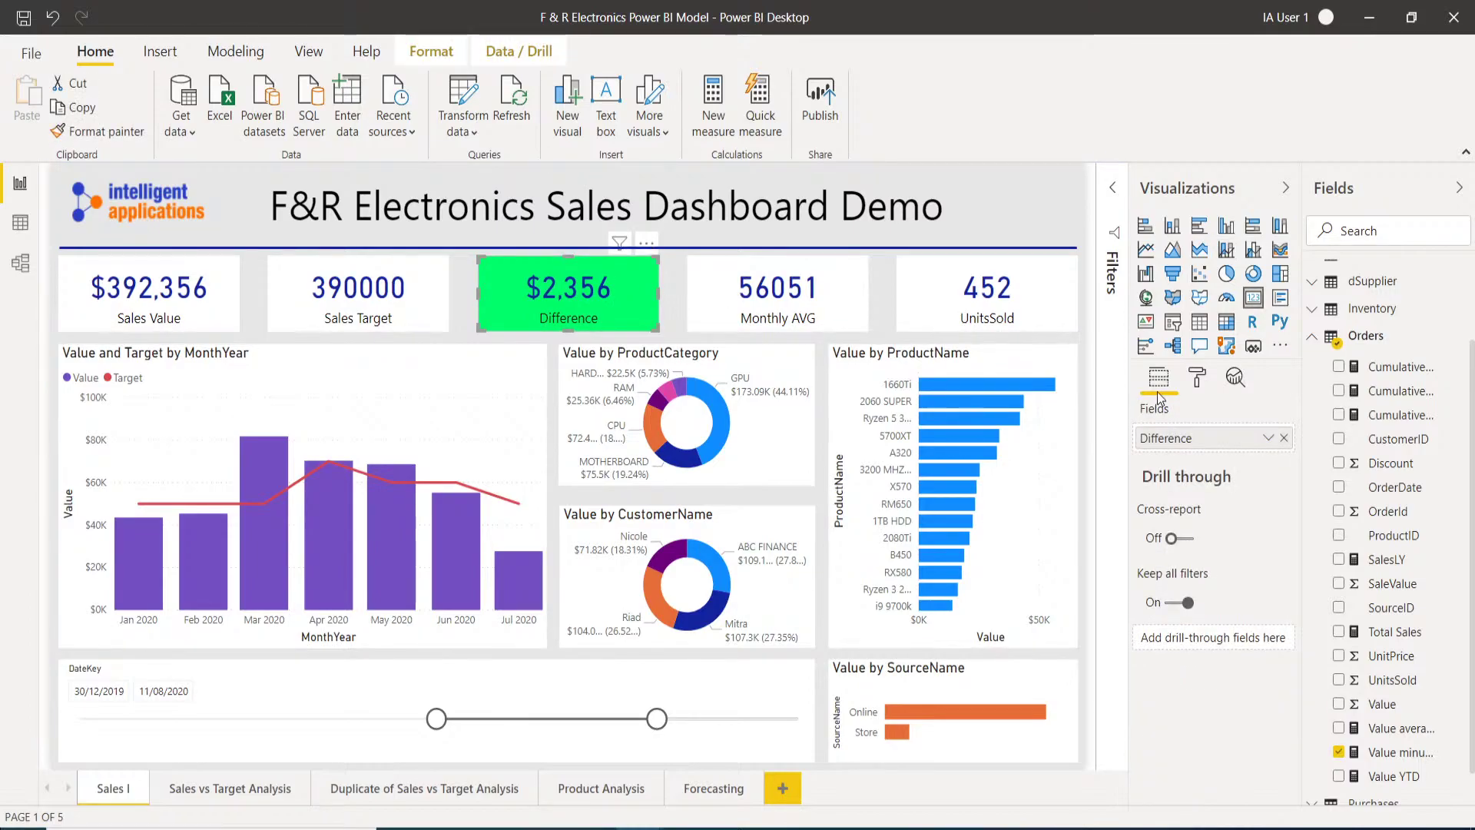
click(1198, 380)
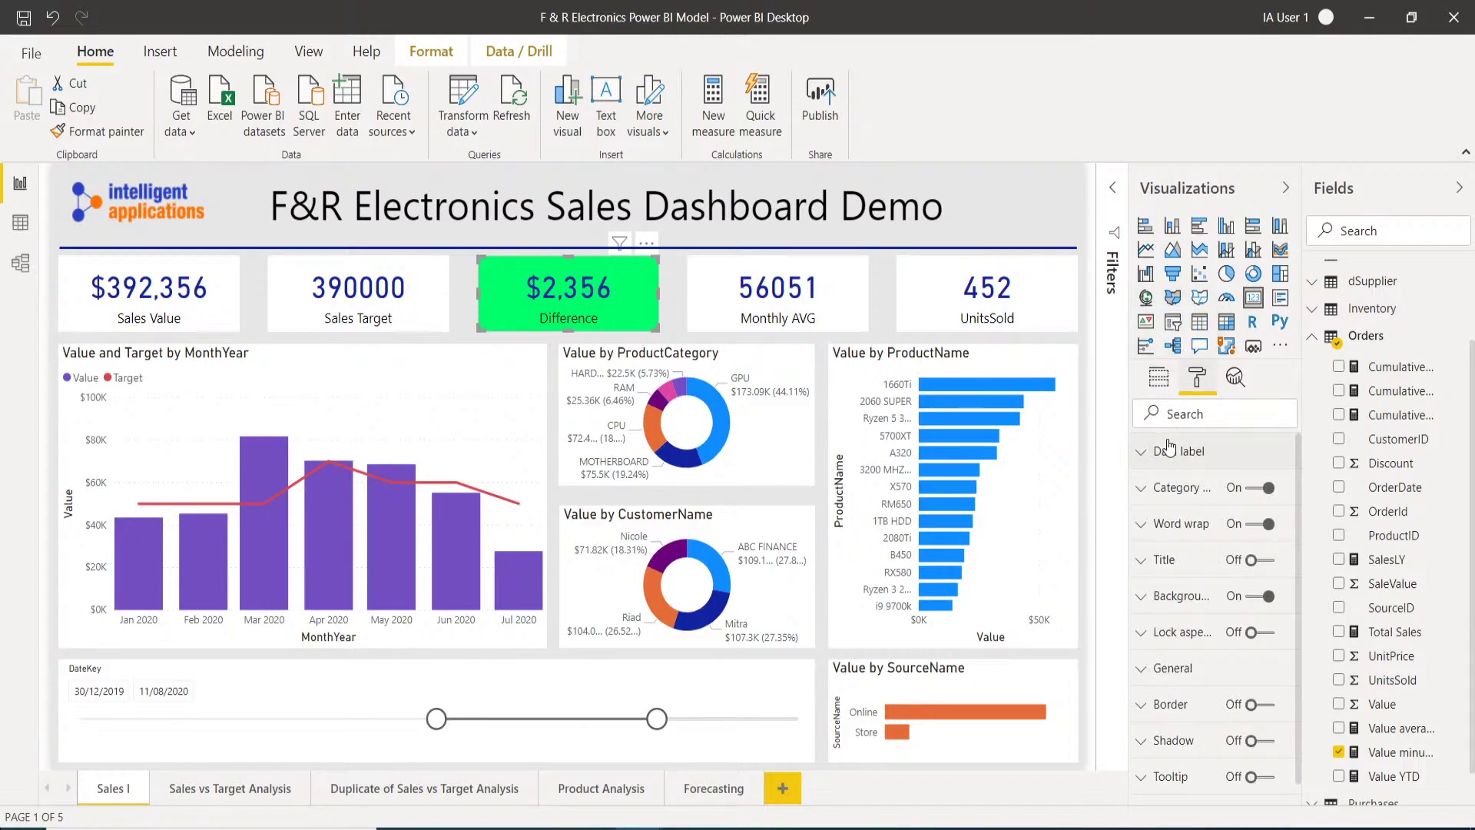
click(1151, 455)
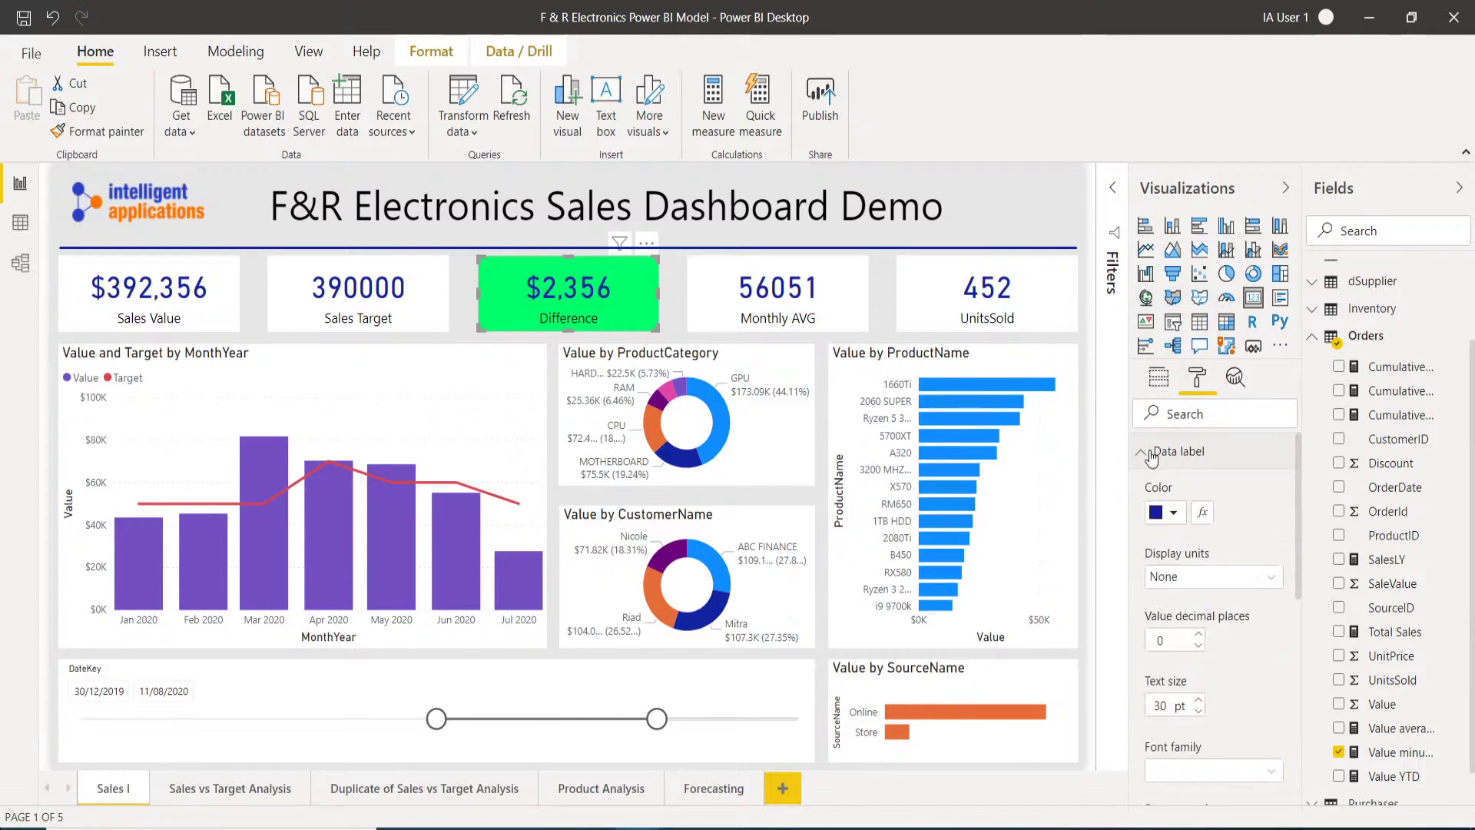
click(1204, 514)
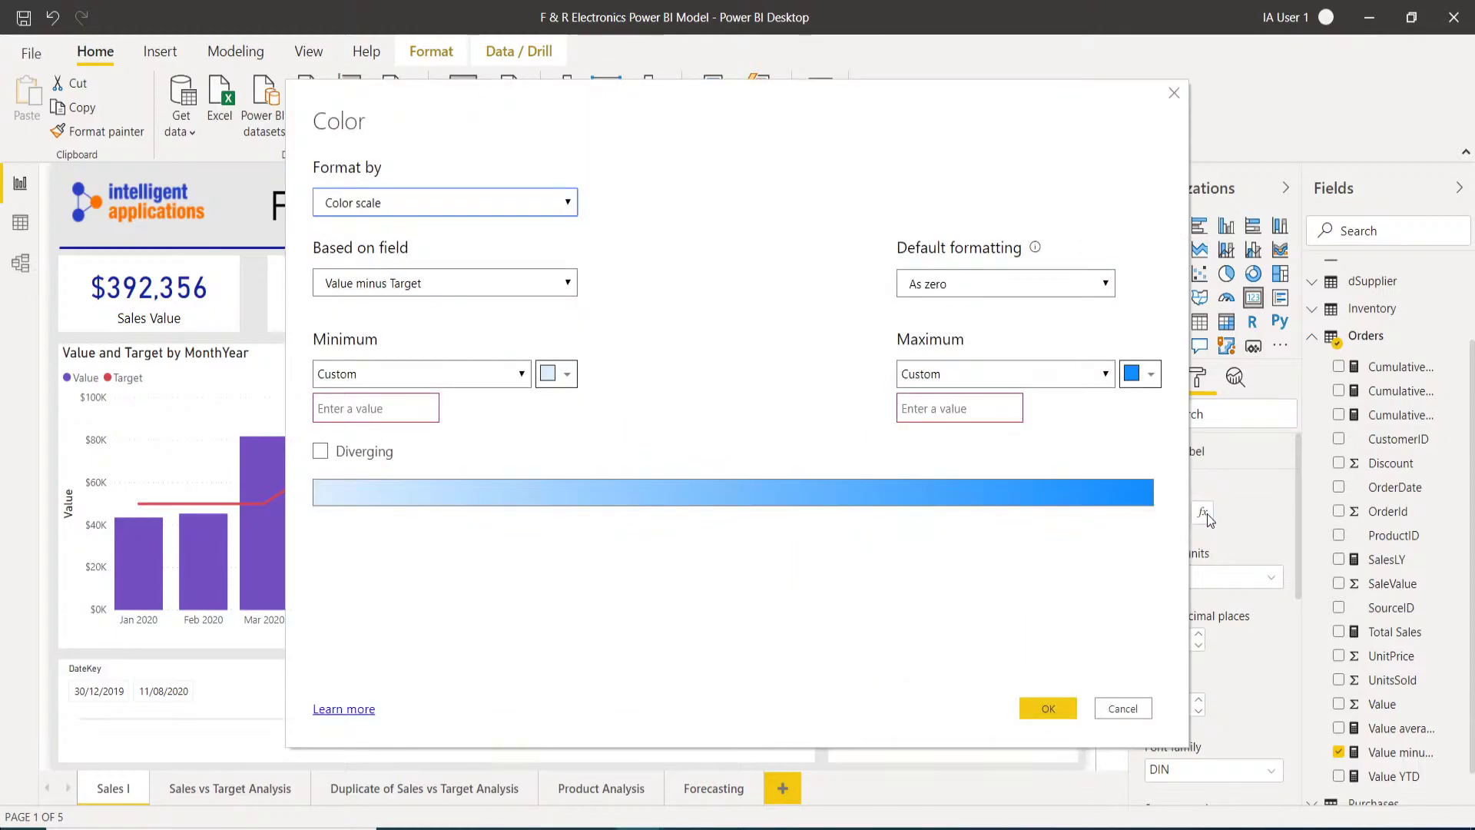
click(553, 210)
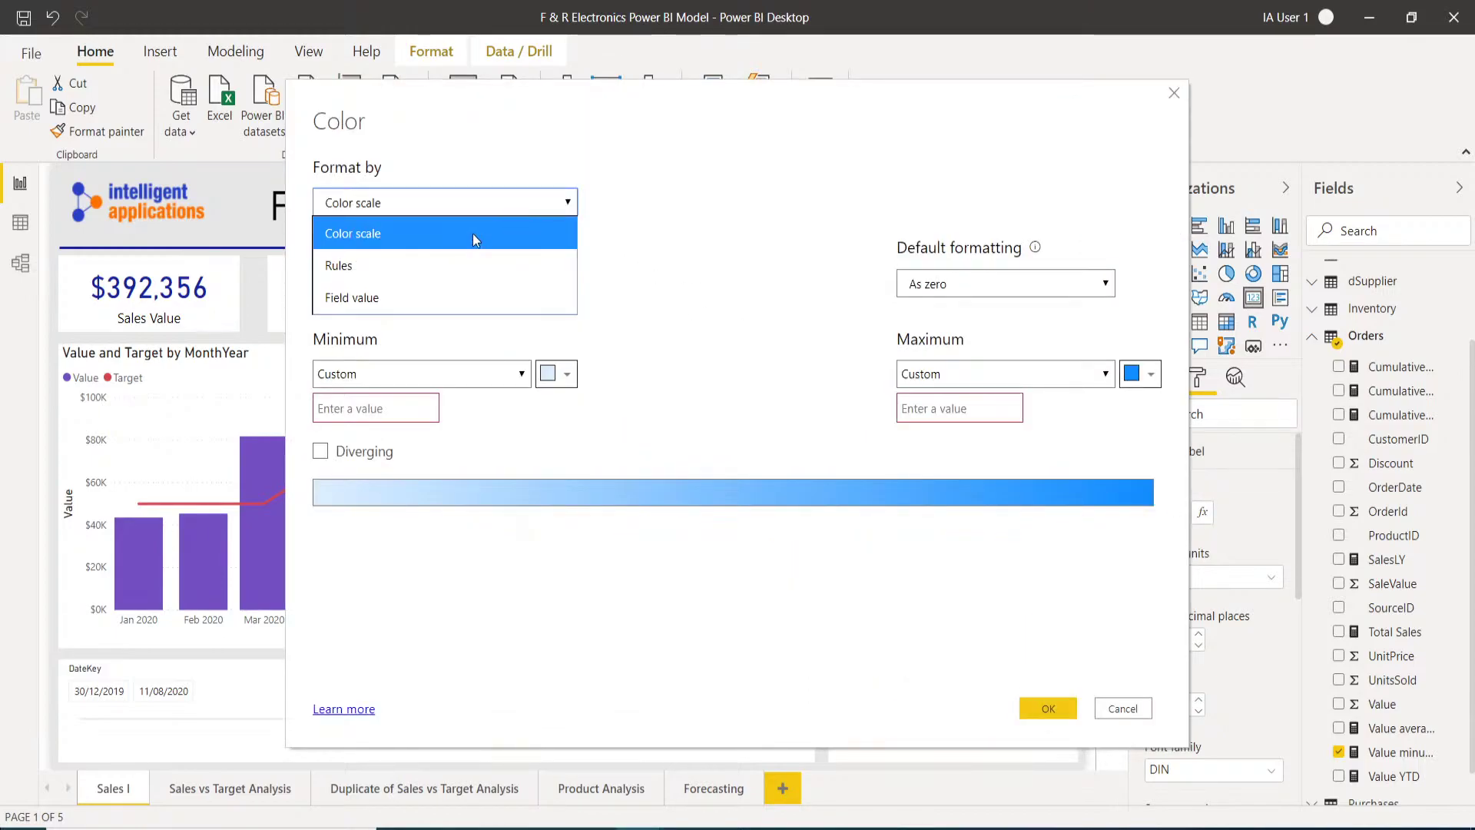
click(413, 269)
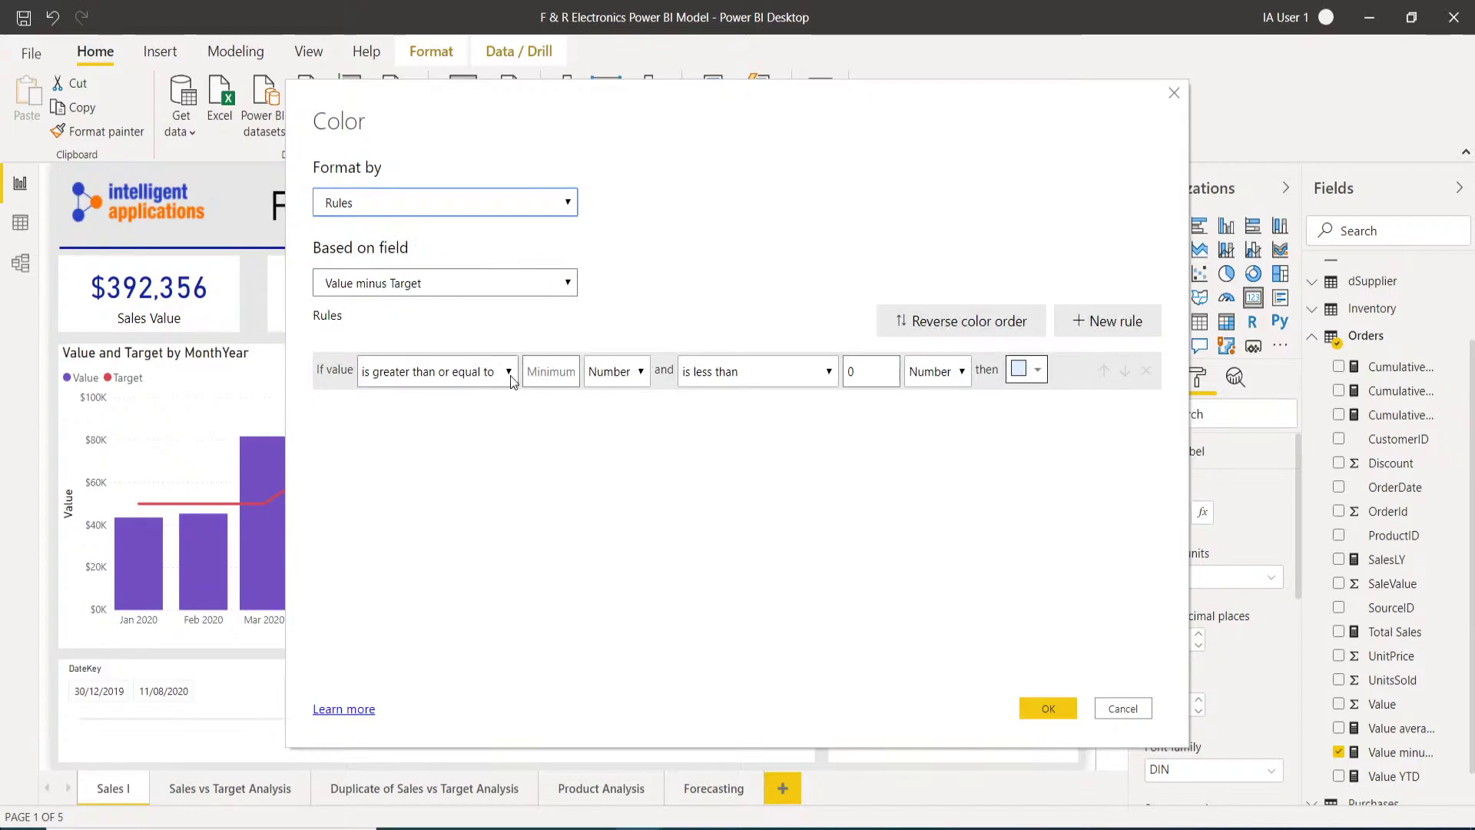
Step: Define the first rule's condition as greater than 0 and less than 999999999
click(450, 372)
click(467, 395)
click(536, 372)
text(0)
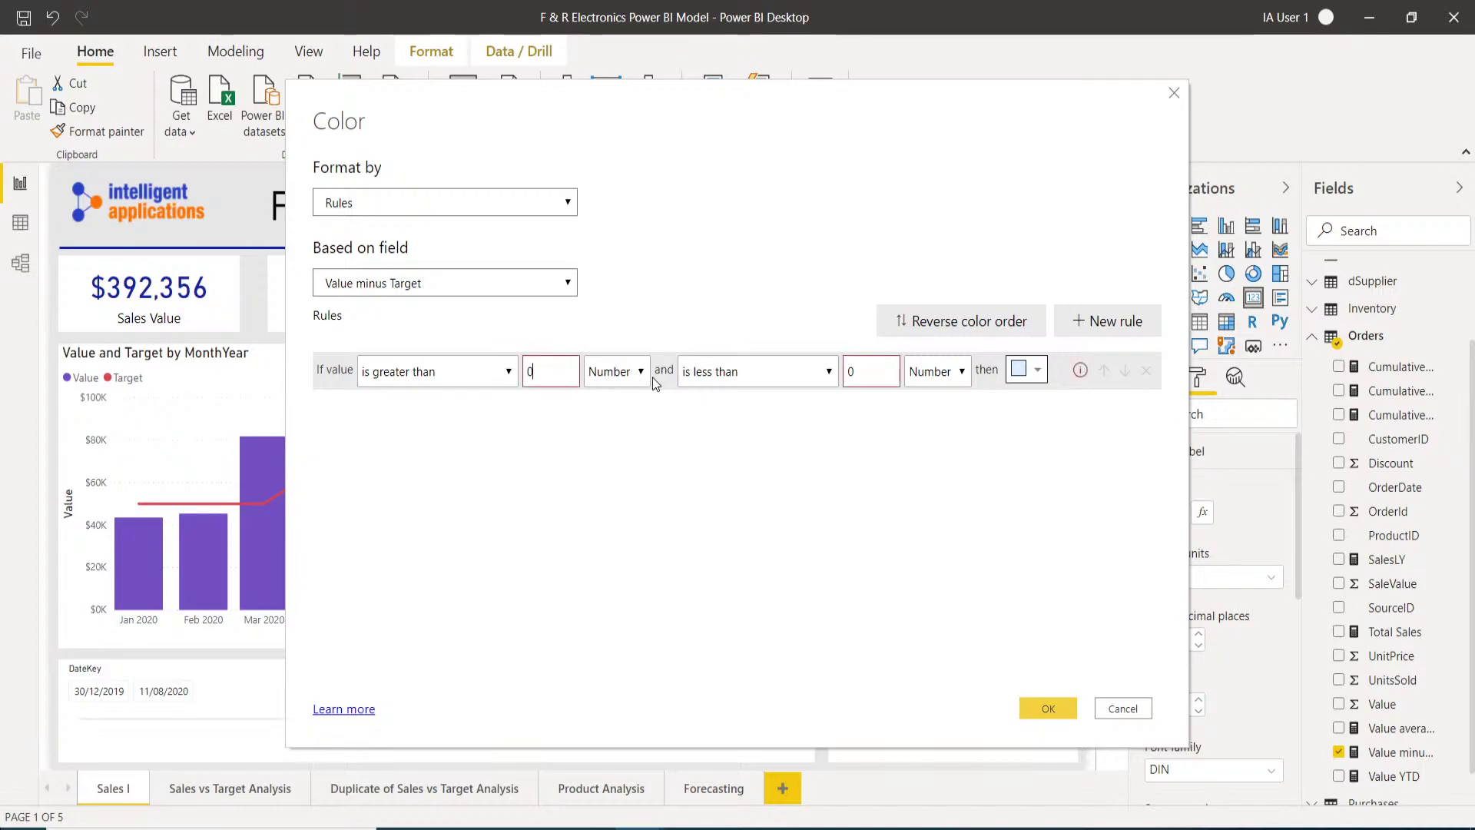
click(847, 373)
text(999999999)
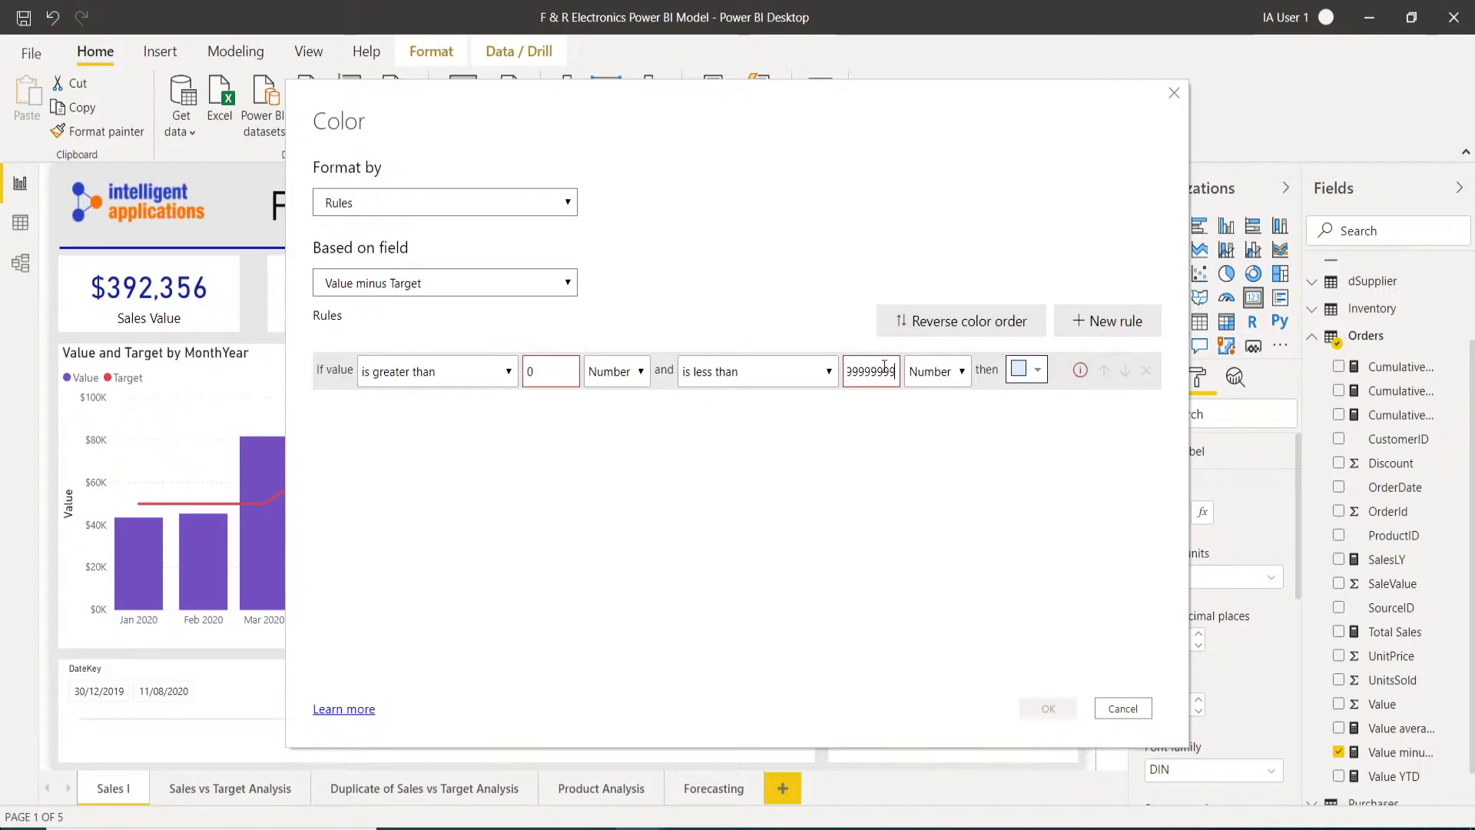
Step: Set the first rule's color to the dark blue theme color
click(1036, 372)
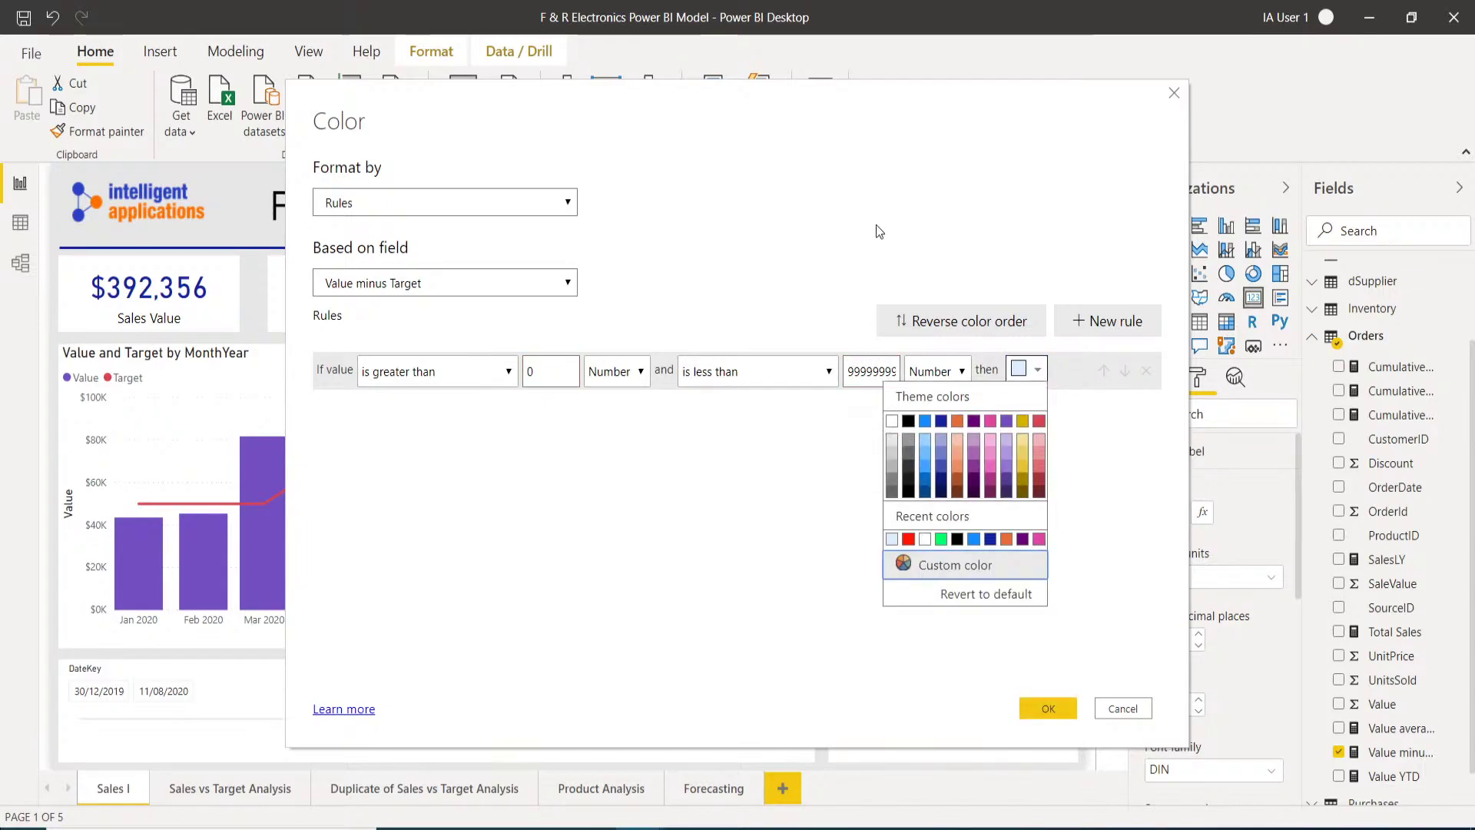
drag(818, 105, 924, 82)
click(1140, 344)
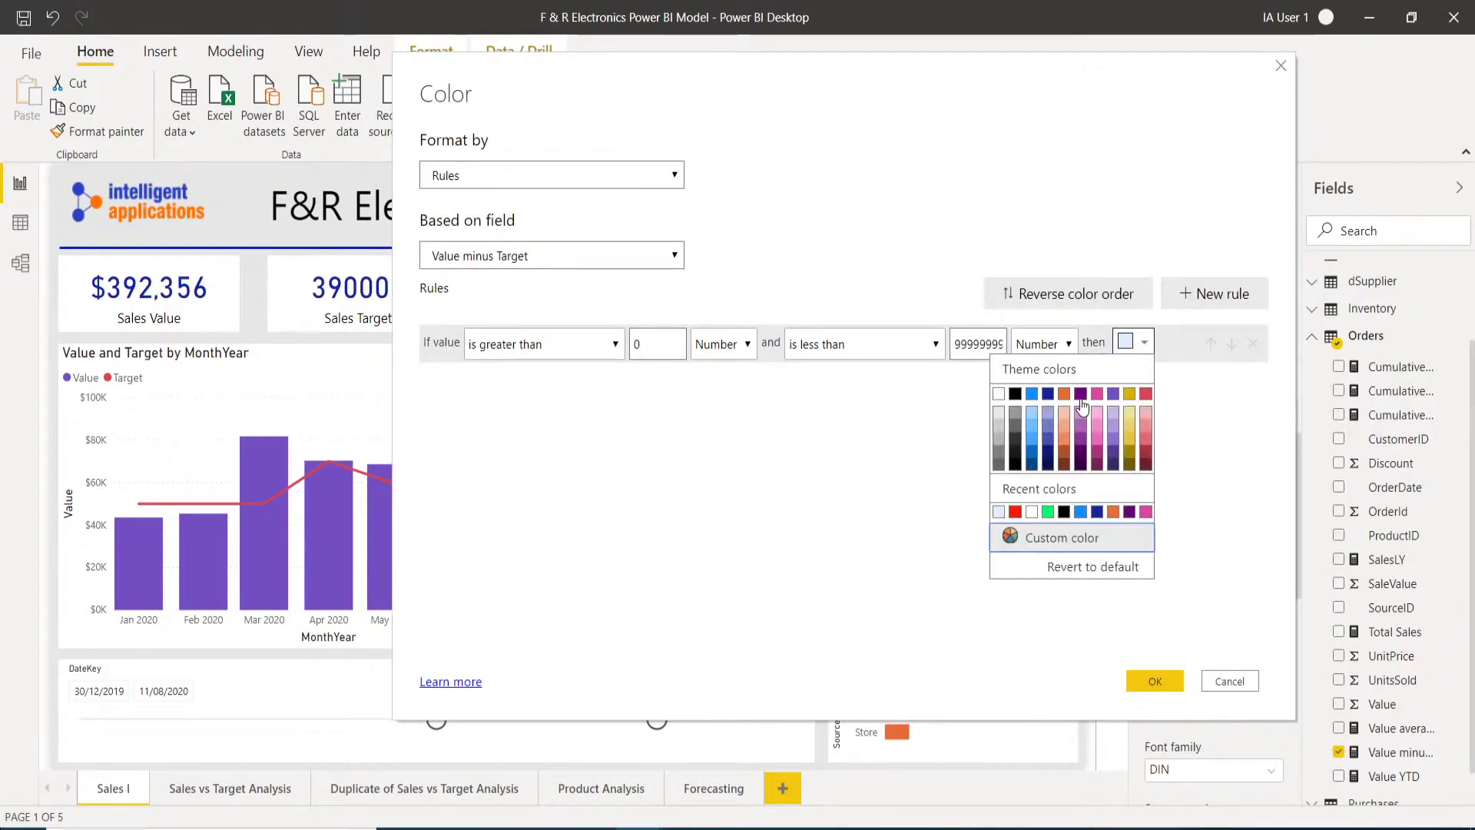
click(1049, 400)
click(1139, 344)
click(1047, 395)
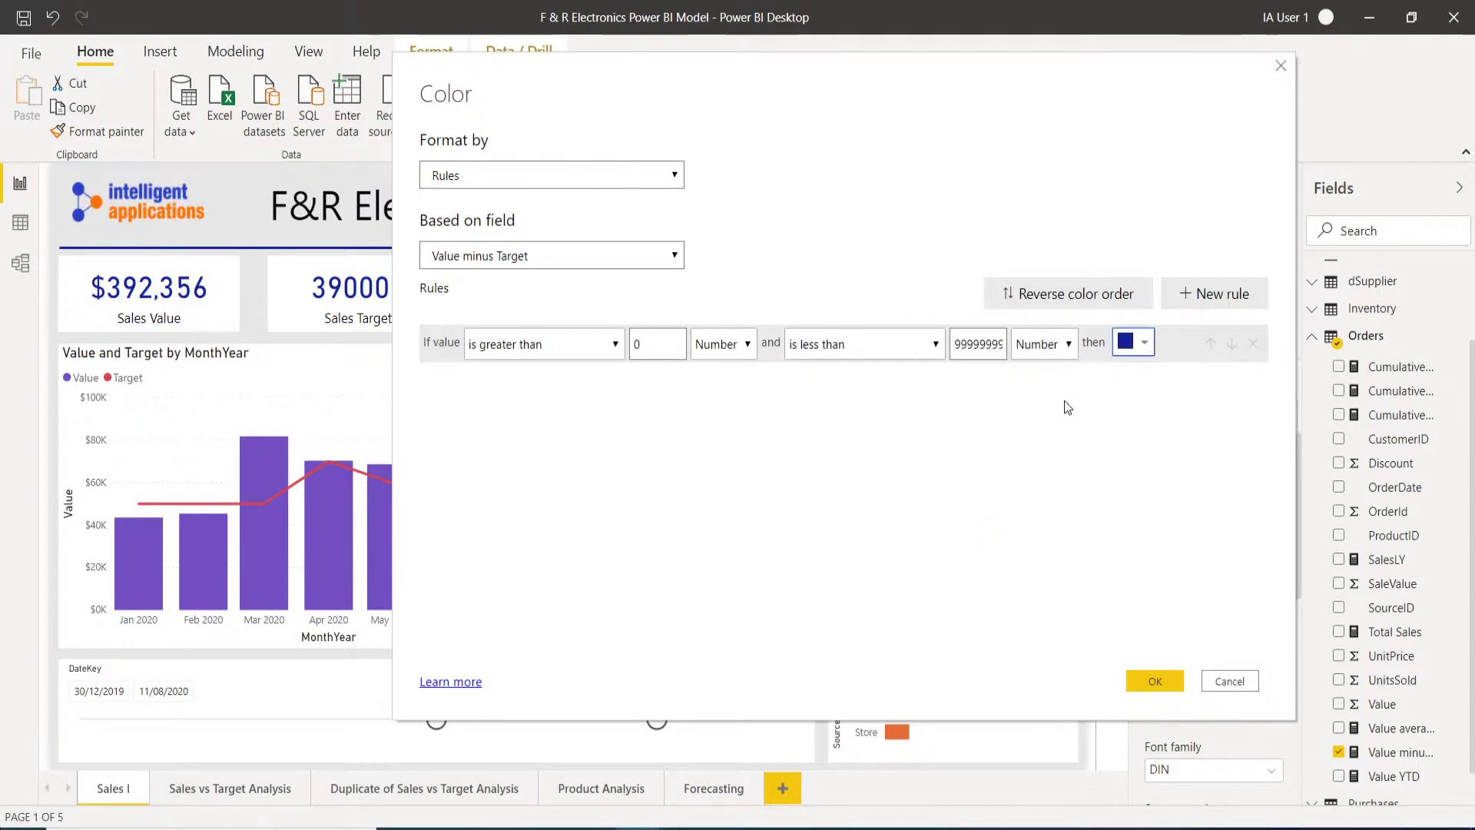
Step: Add a second rule that colors the label black when the value is 0
click(1224, 297)
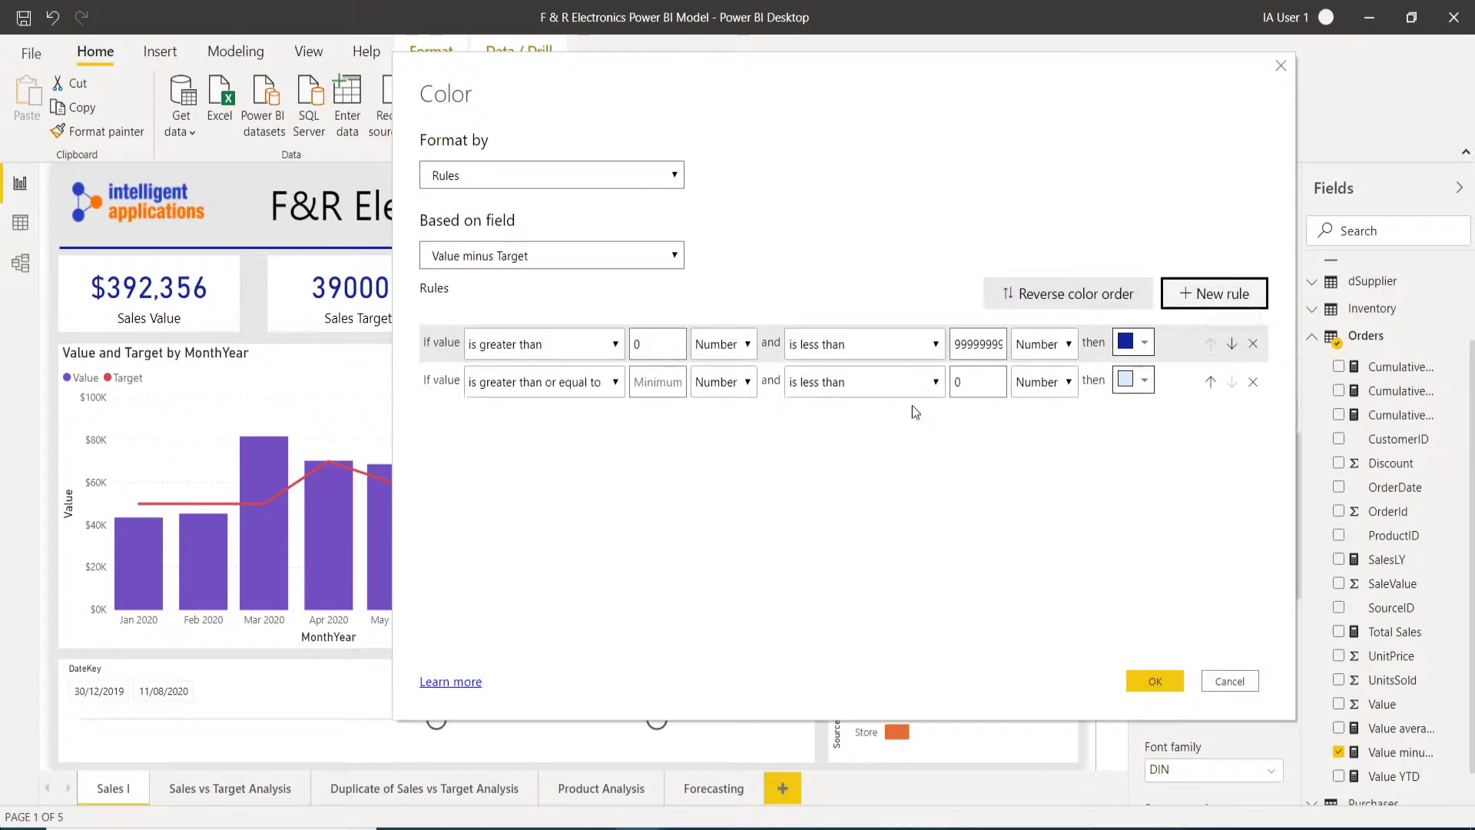
click(547, 380)
click(507, 473)
click(672, 376)
text(0)
click(1143, 381)
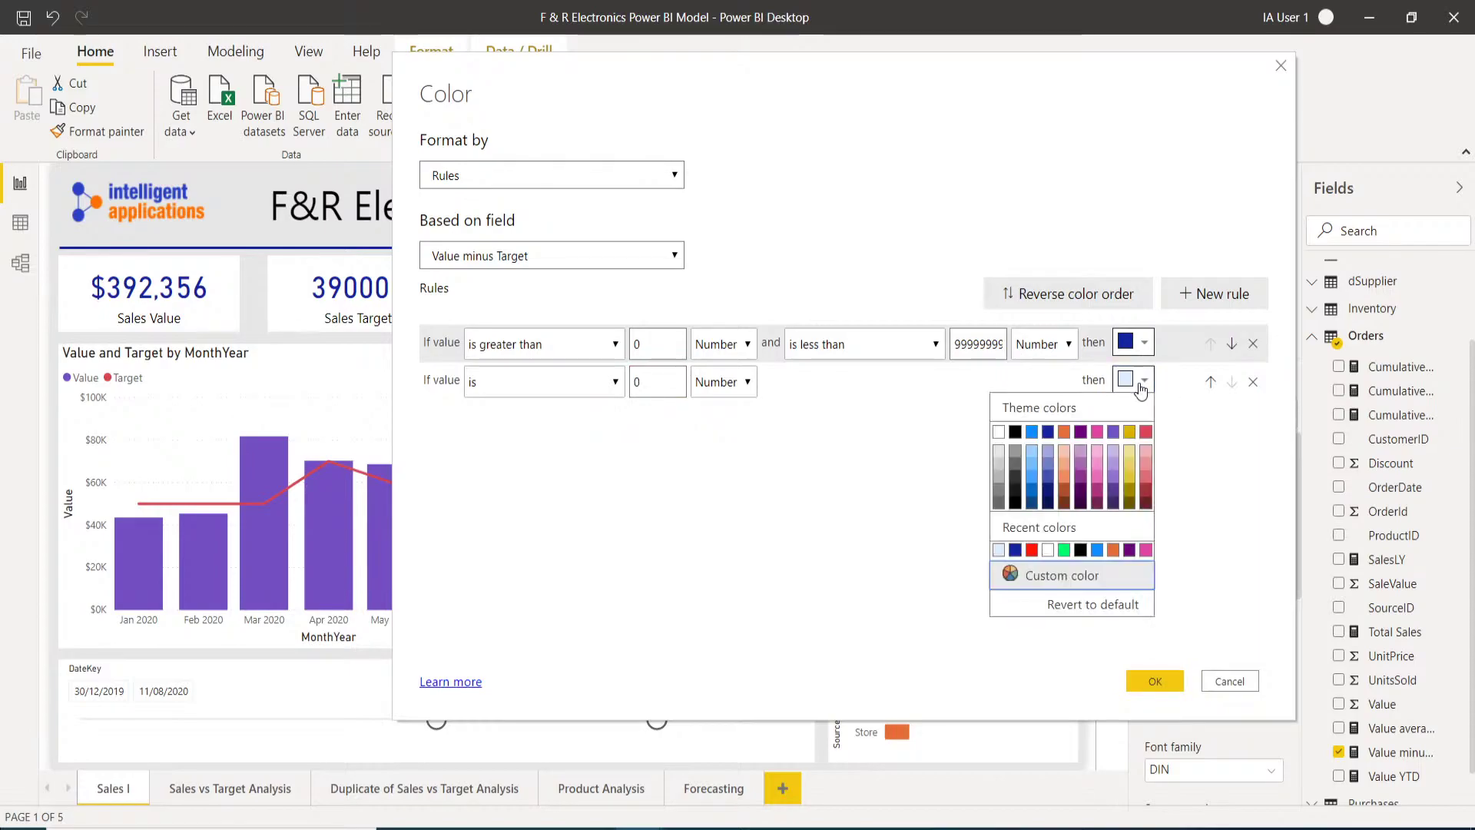
click(1014, 432)
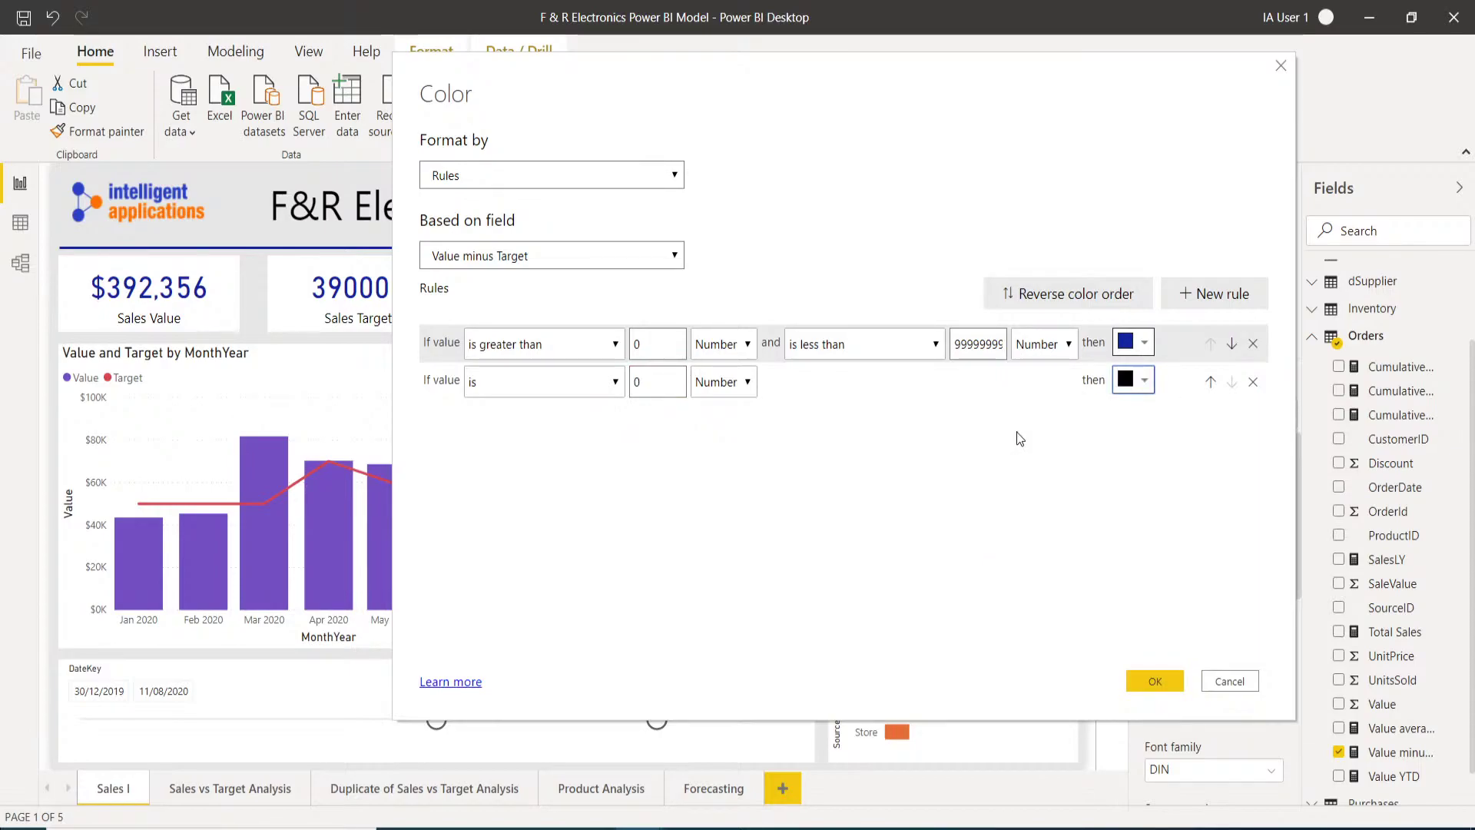
click(1001, 491)
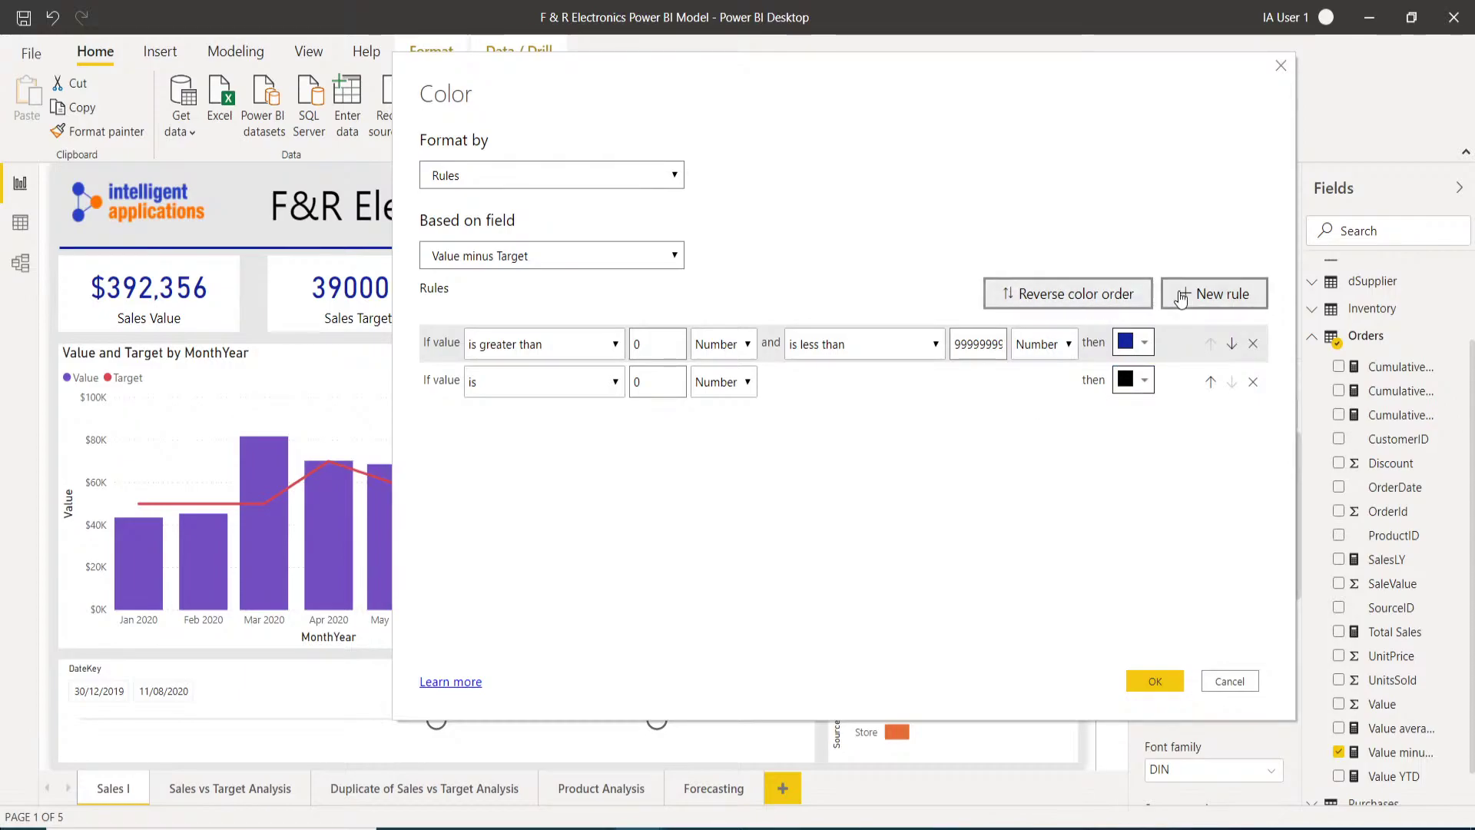
Step: Add a third rule coloring values greater than -99999999 and less than 0 white, and apply the color rules
click(1210, 295)
click(558, 434)
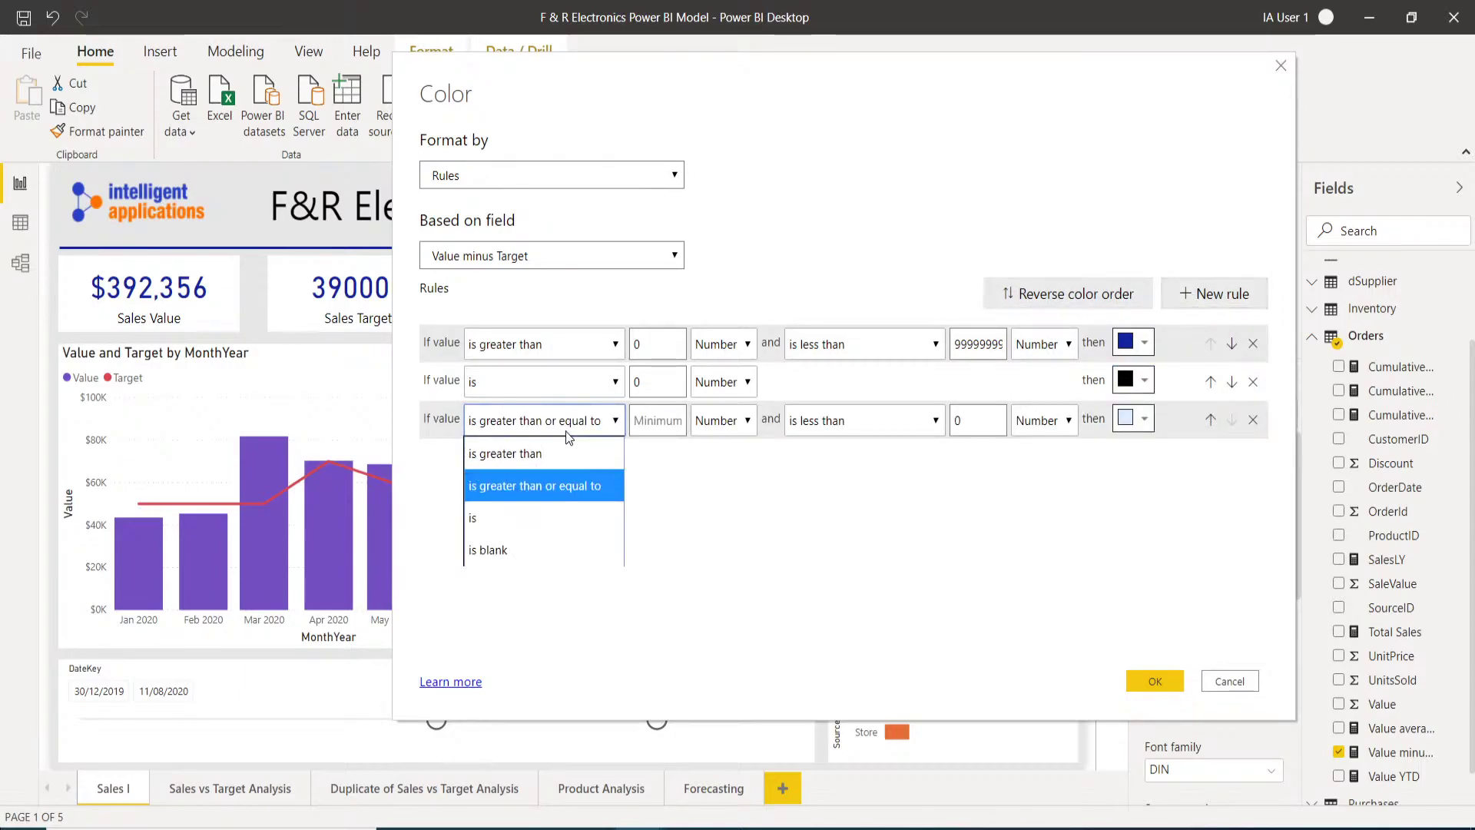
click(550, 453)
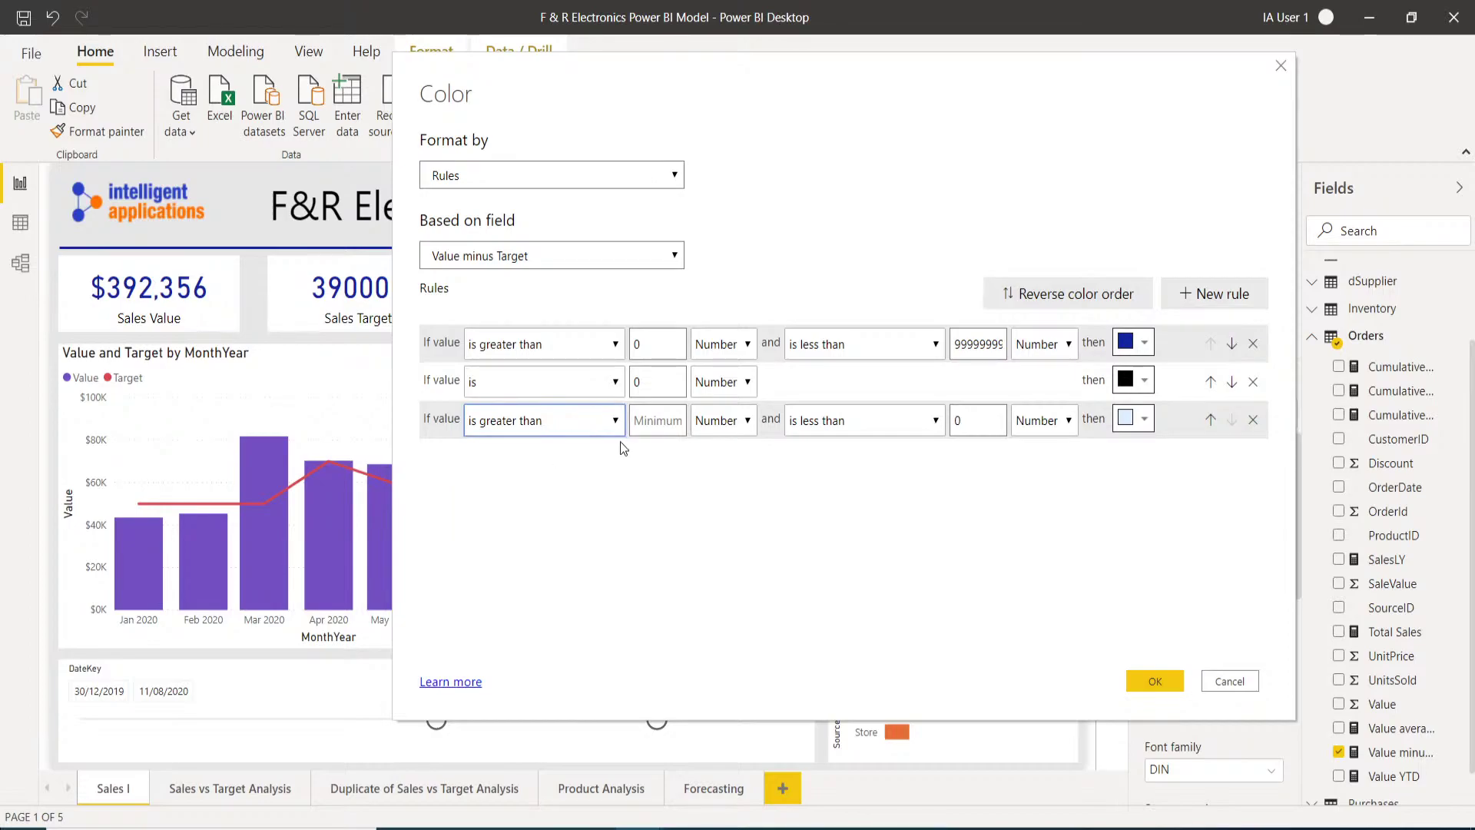
click(661, 434)
text(-99999999)
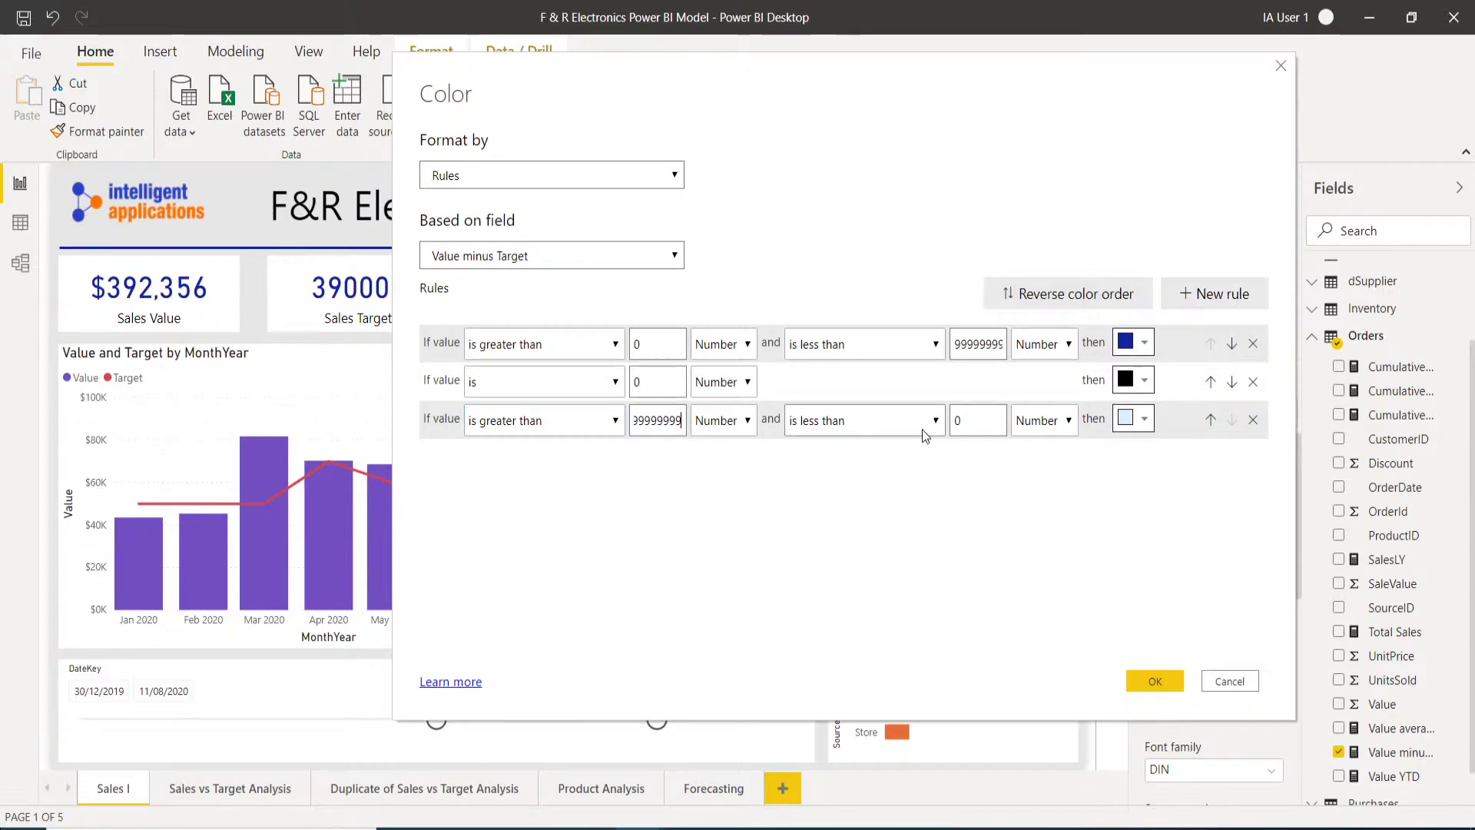
click(1145, 421)
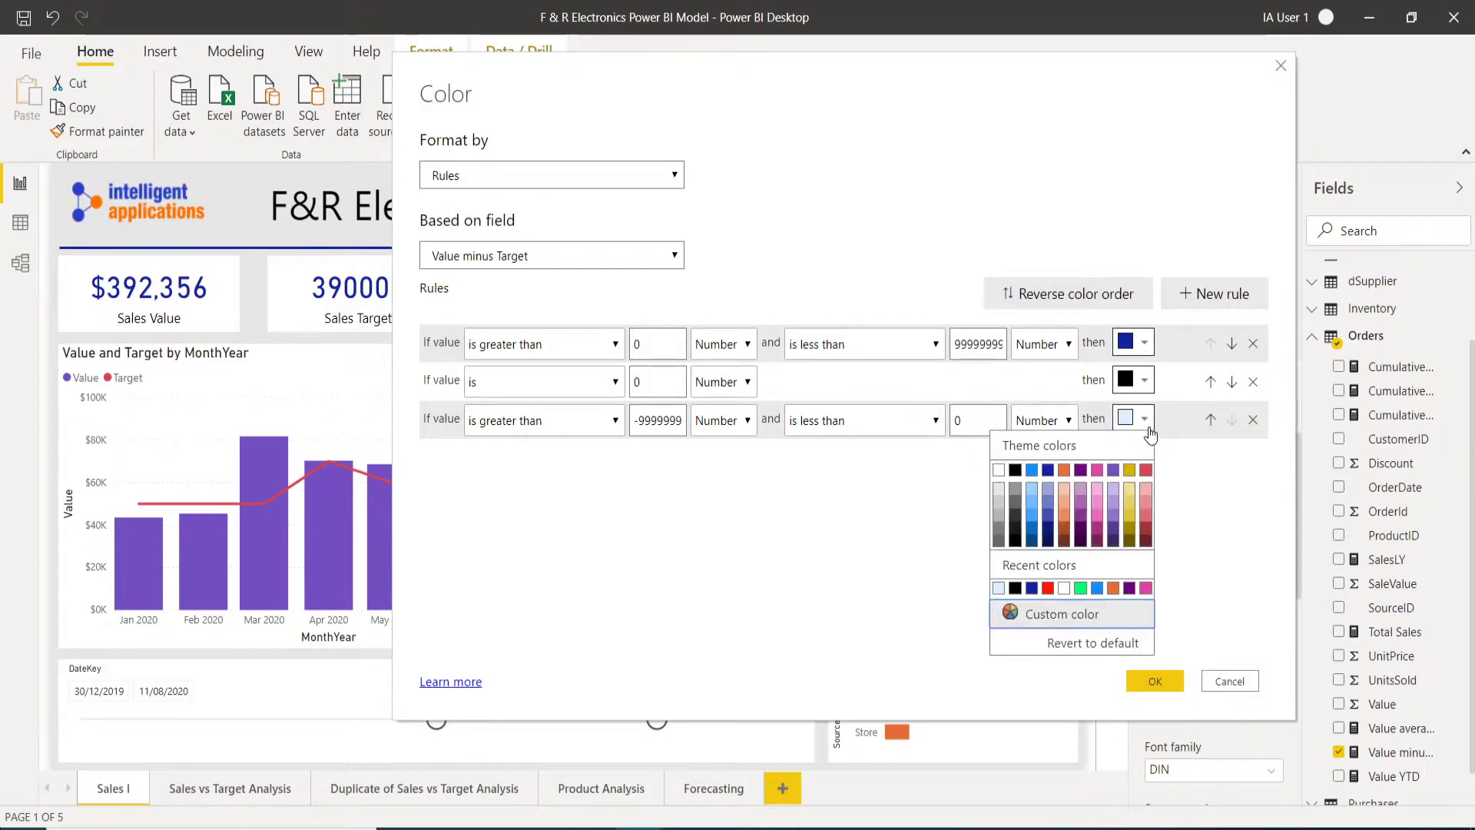
click(998, 470)
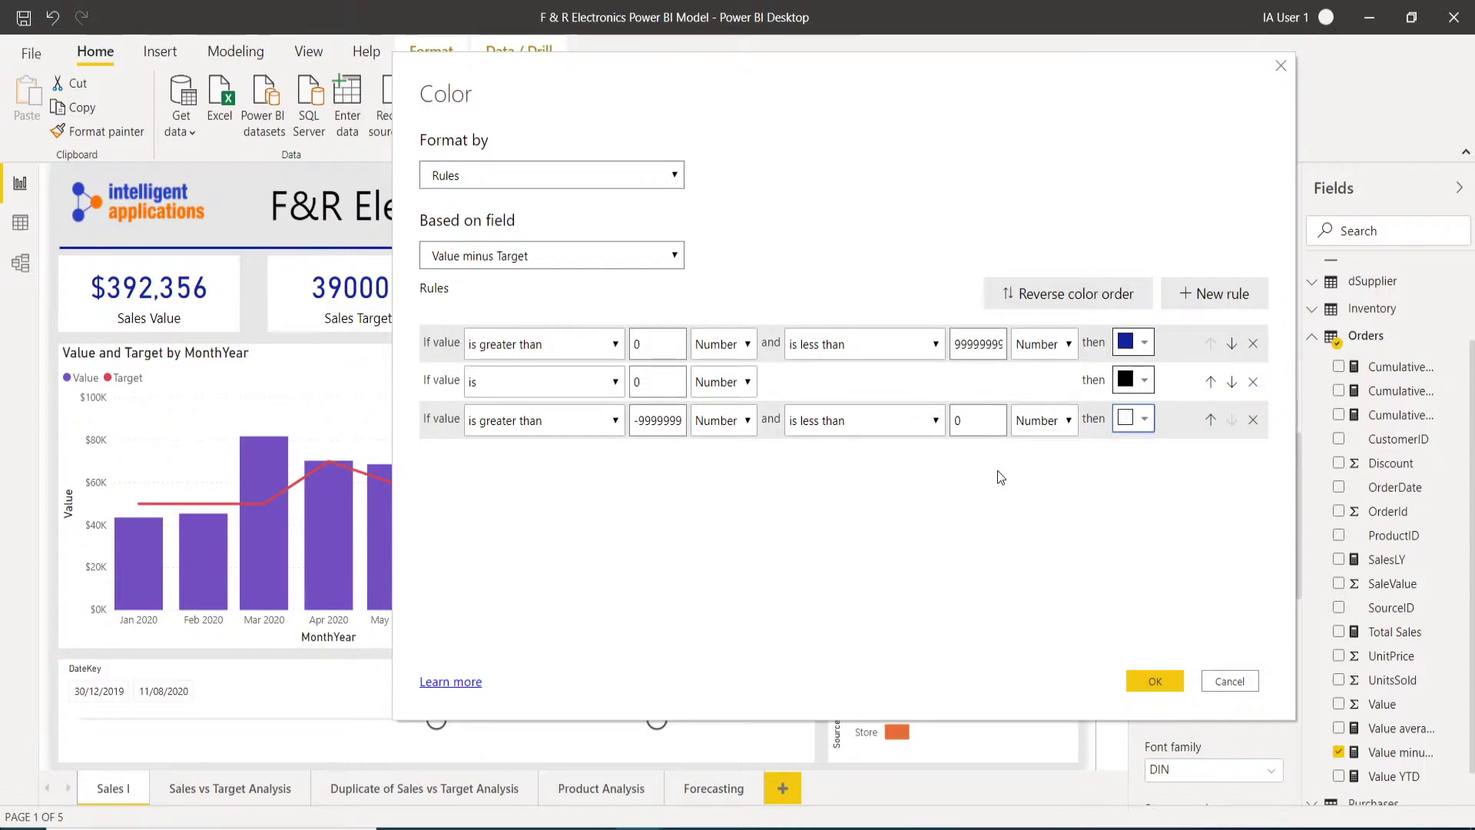
click(1169, 679)
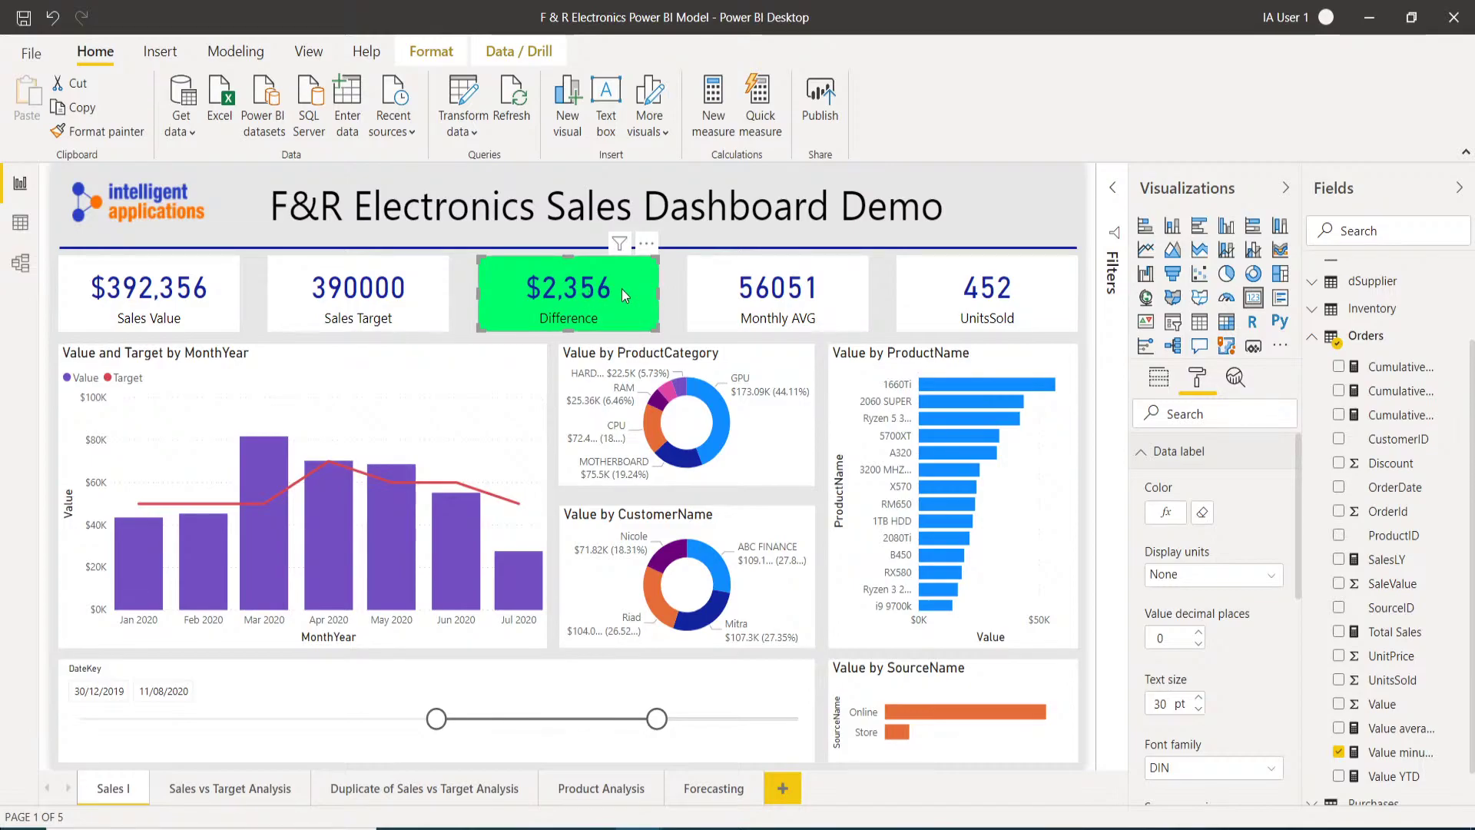
Step: Cross-filter the page by the Jul 2020 column to check the Difference card's colors, and clear the selection
click(509, 588)
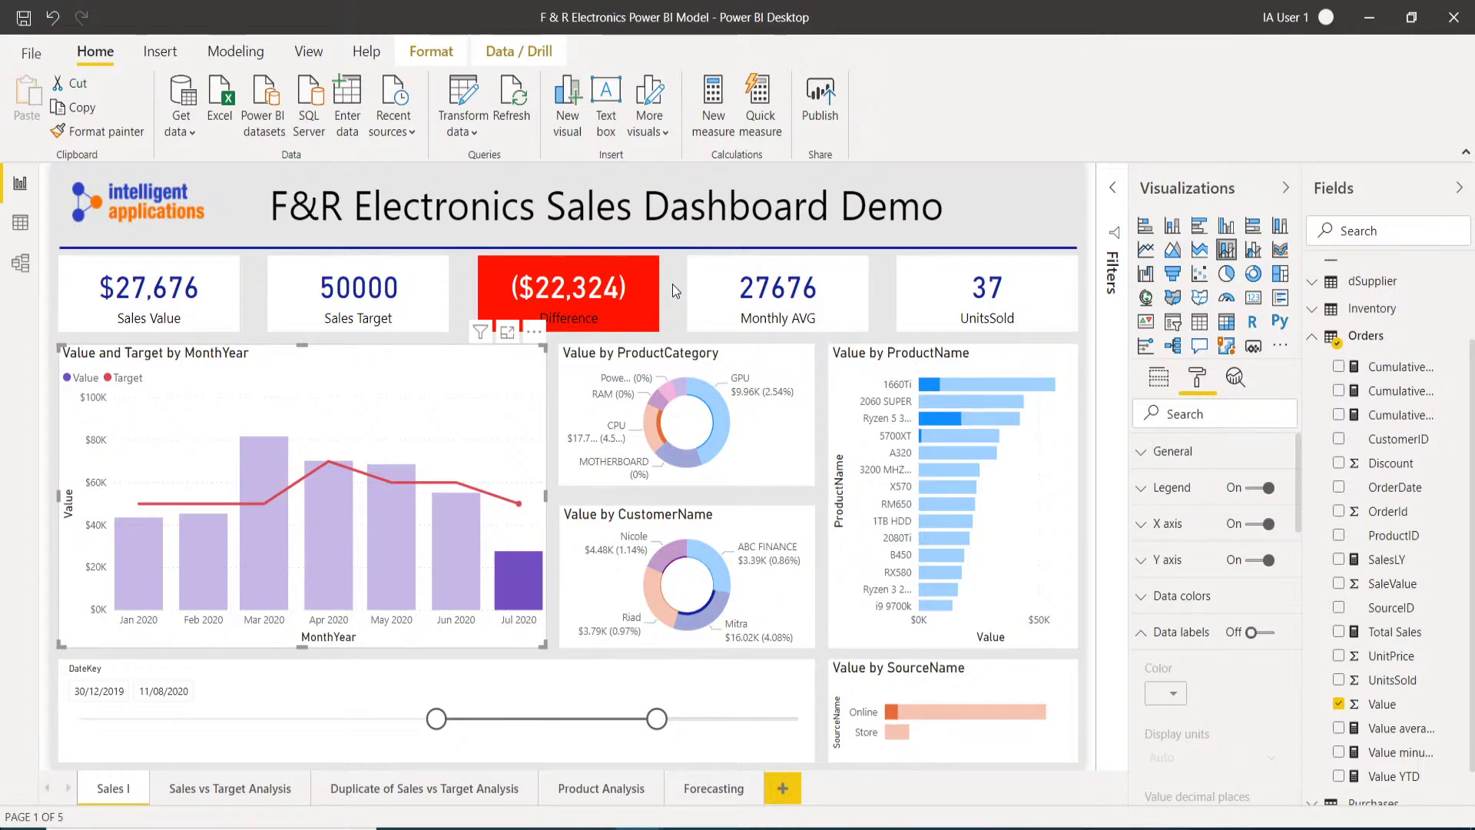
click(671, 283)
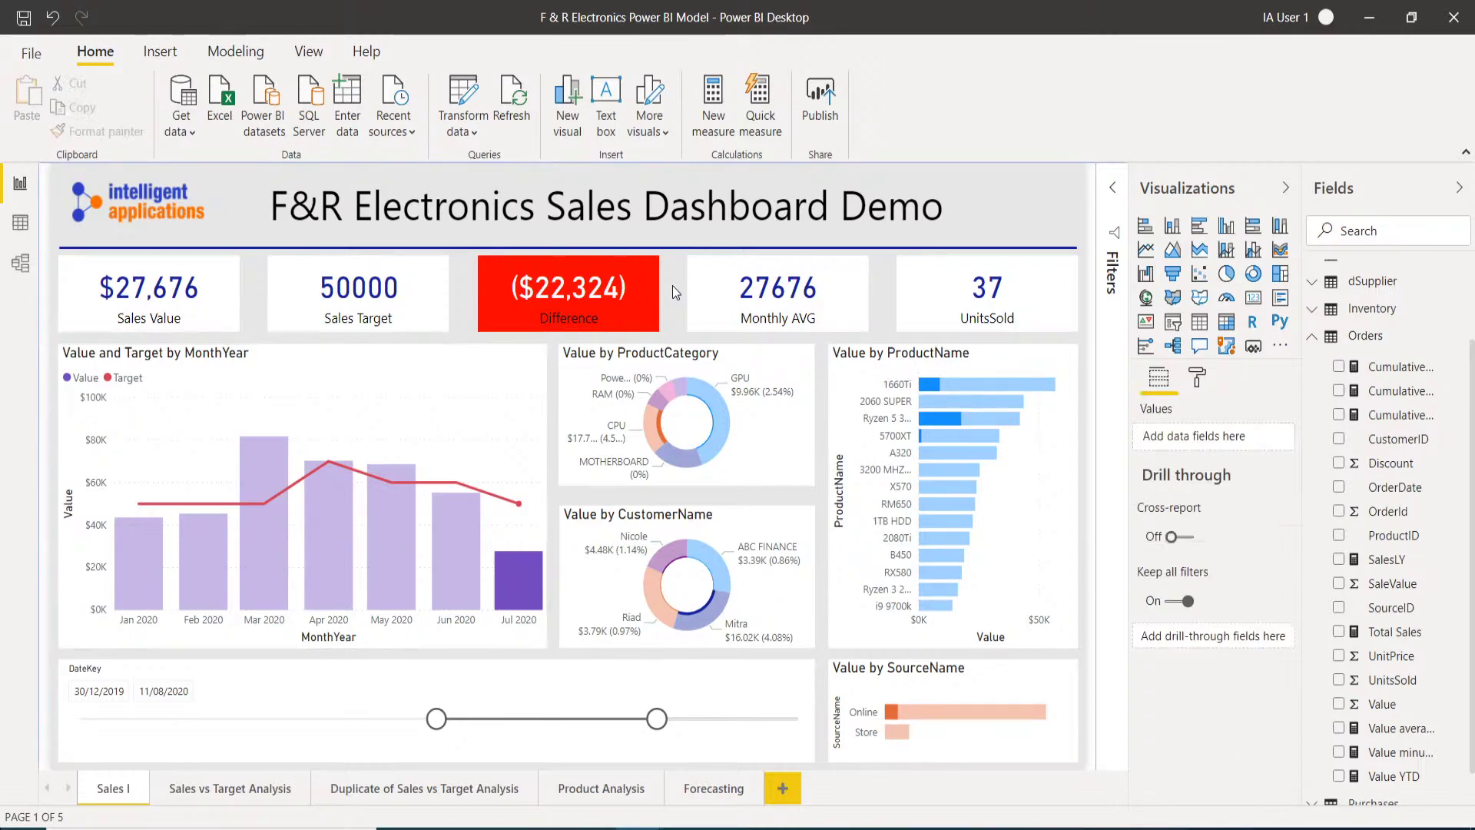
click(516, 580)
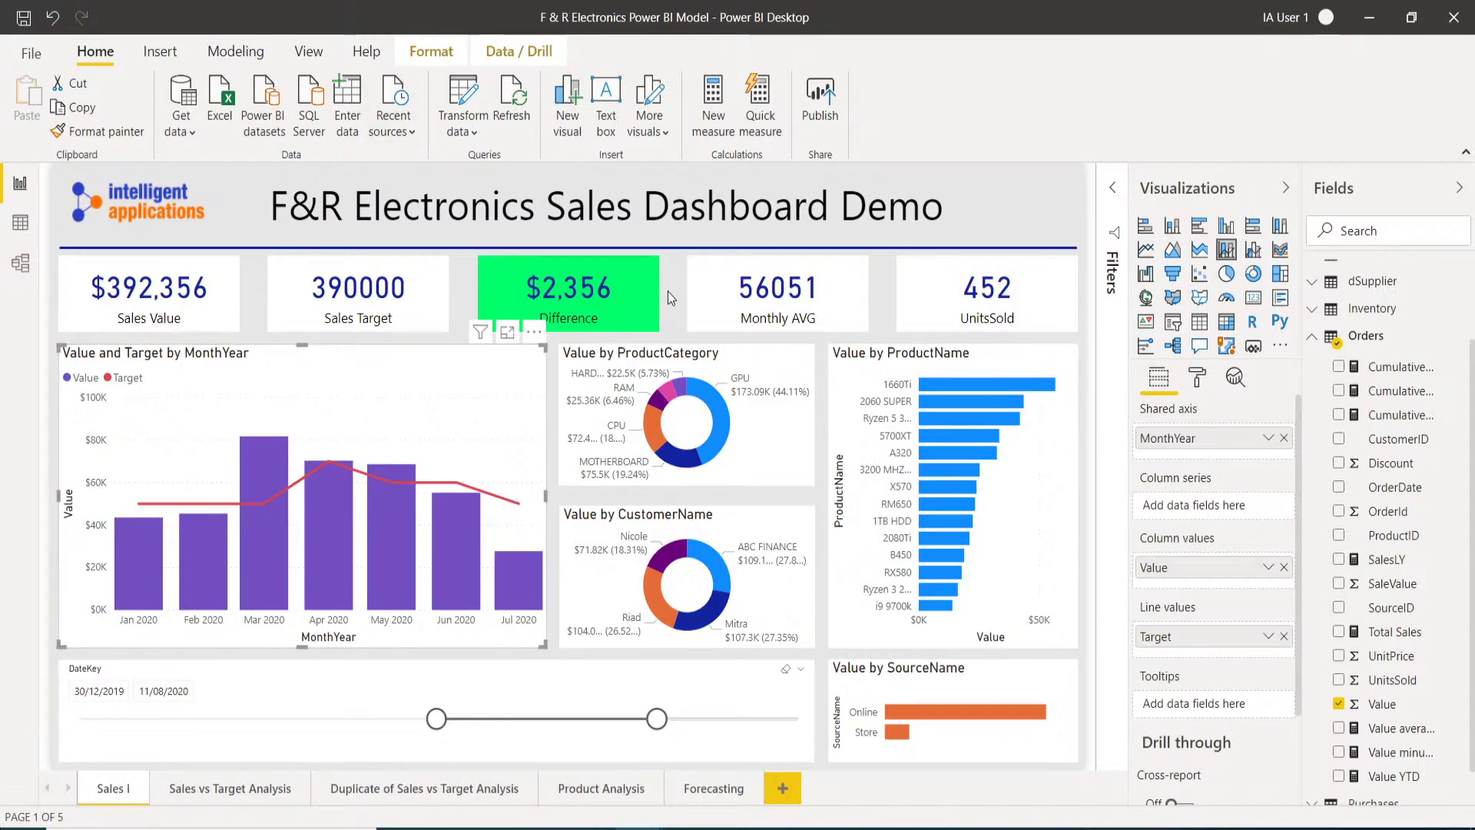
click(686, 765)
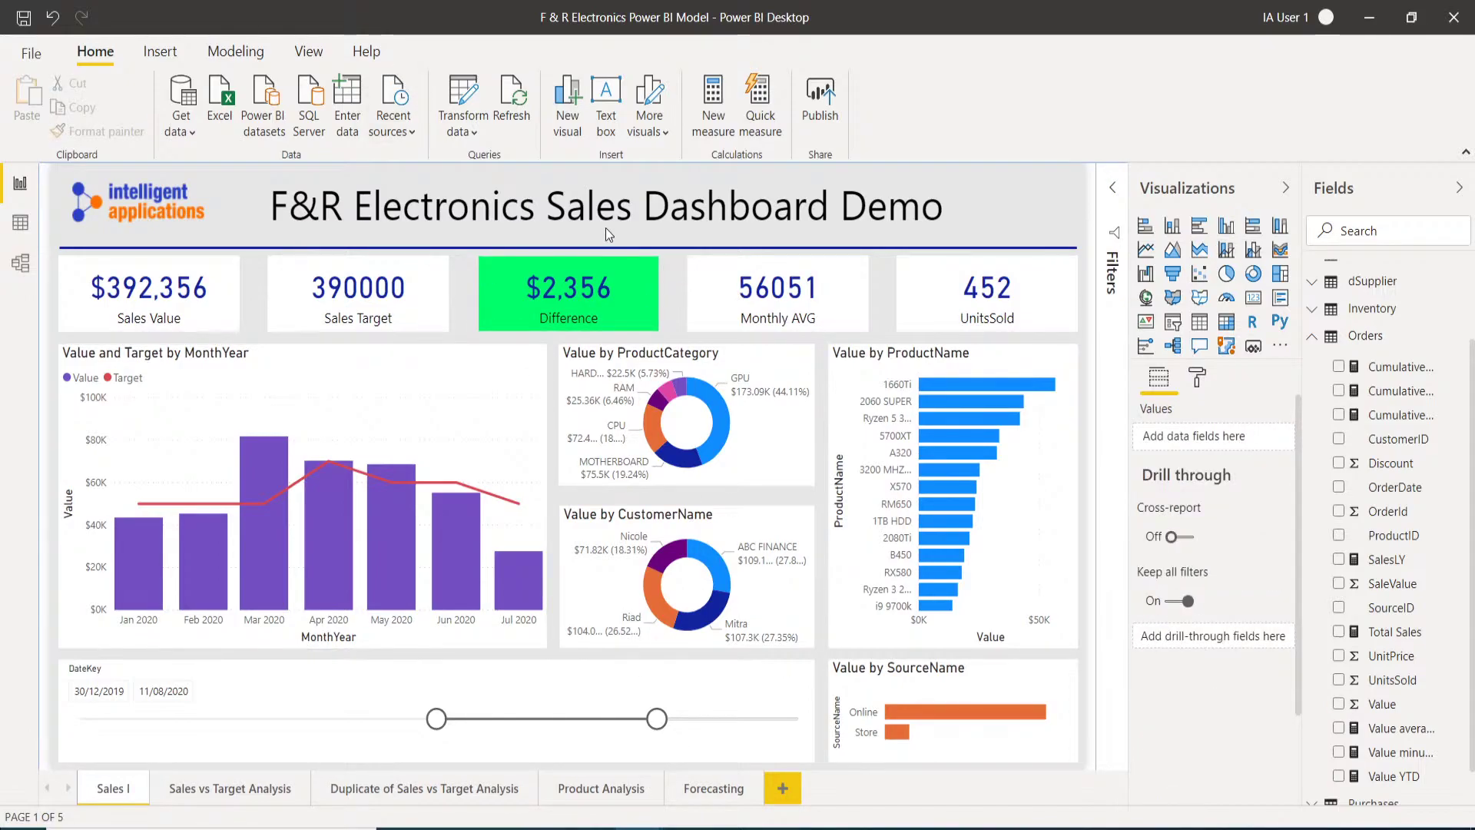
Step: Add DateKey from dDates as a visual-level filter on the Difference card, with the Relative date filter type
click(628, 279)
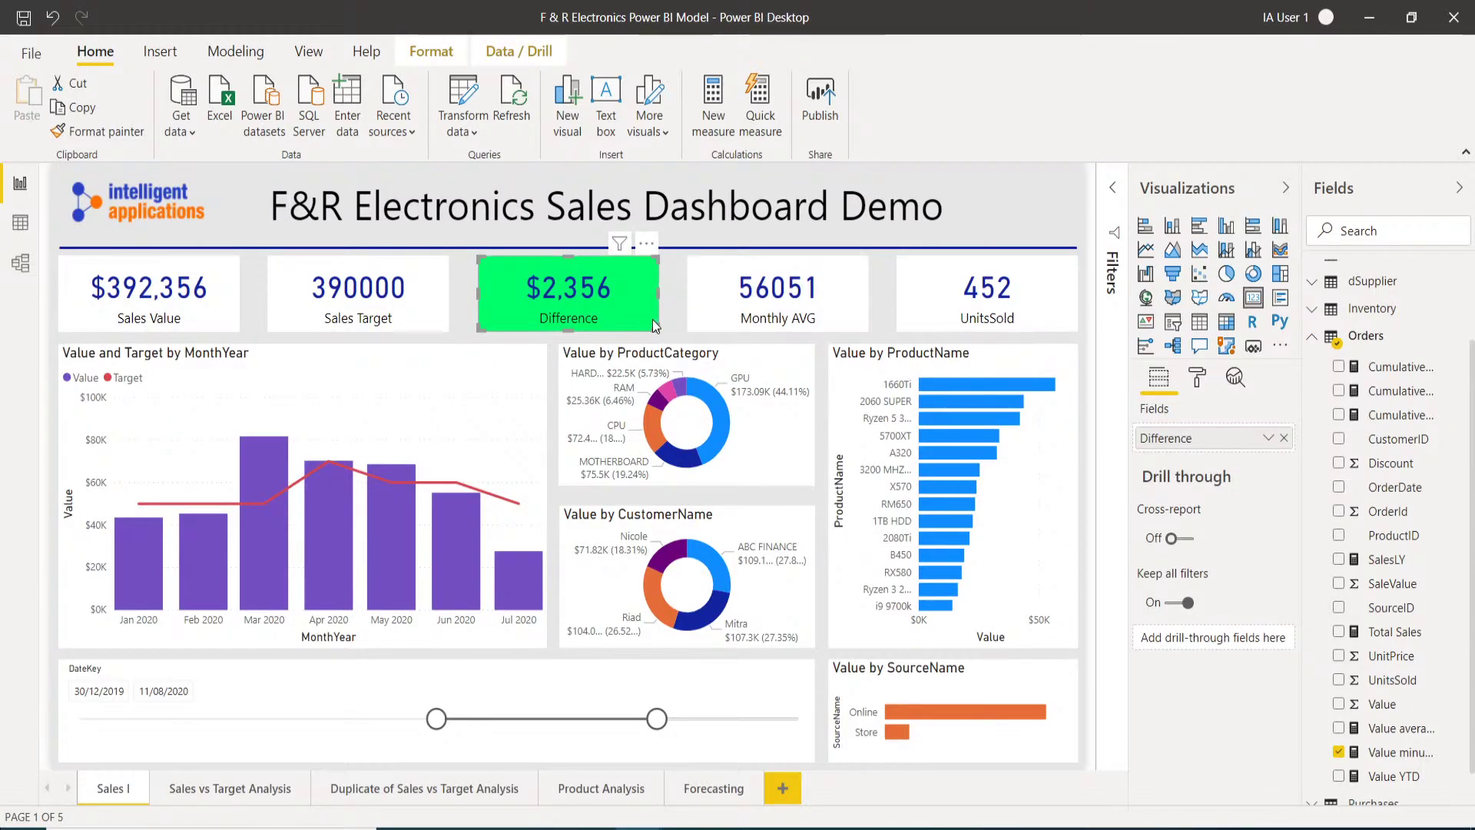
click(1113, 197)
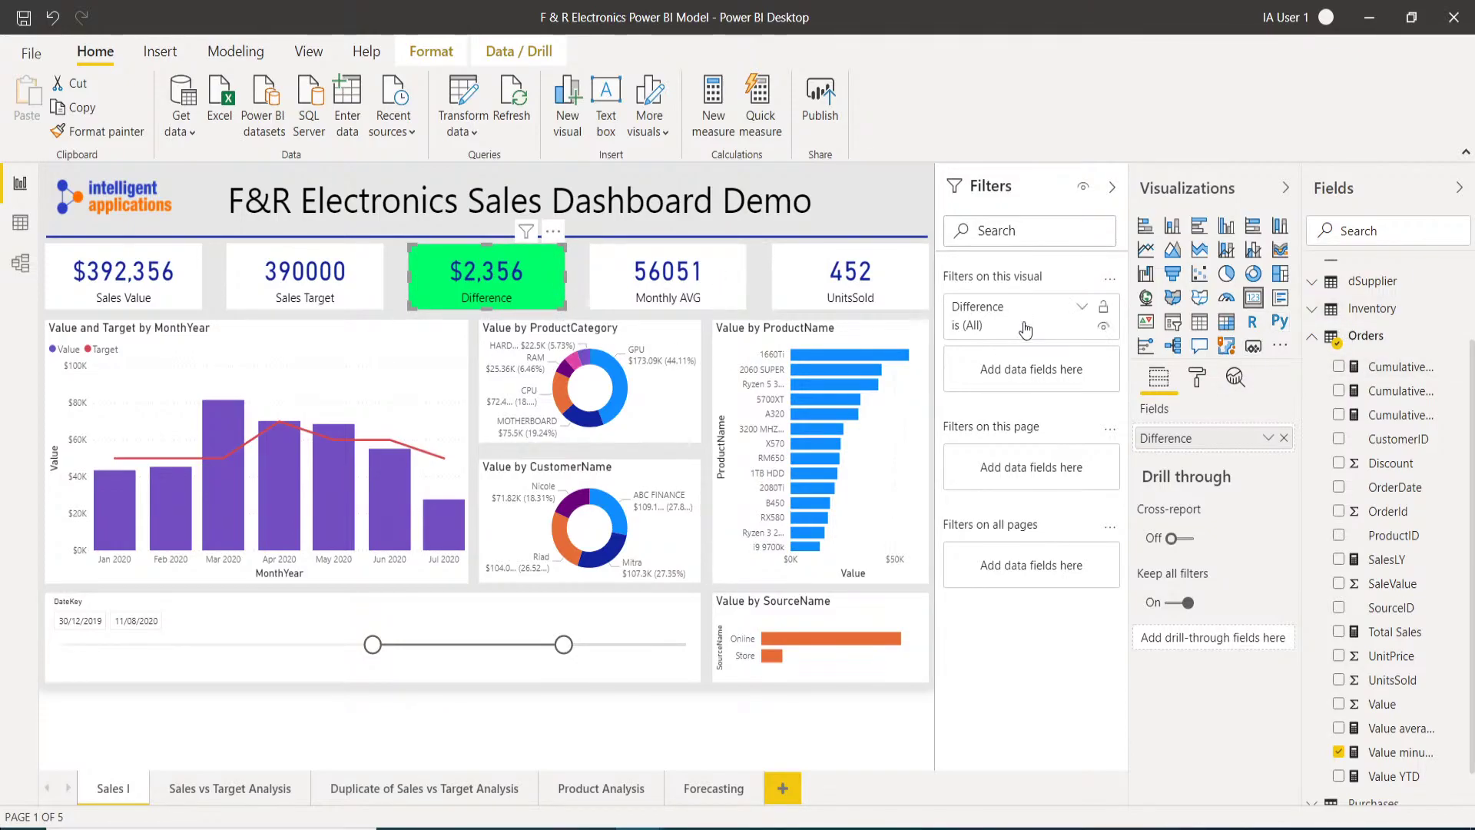
scroll(1356, 364, up, 2)
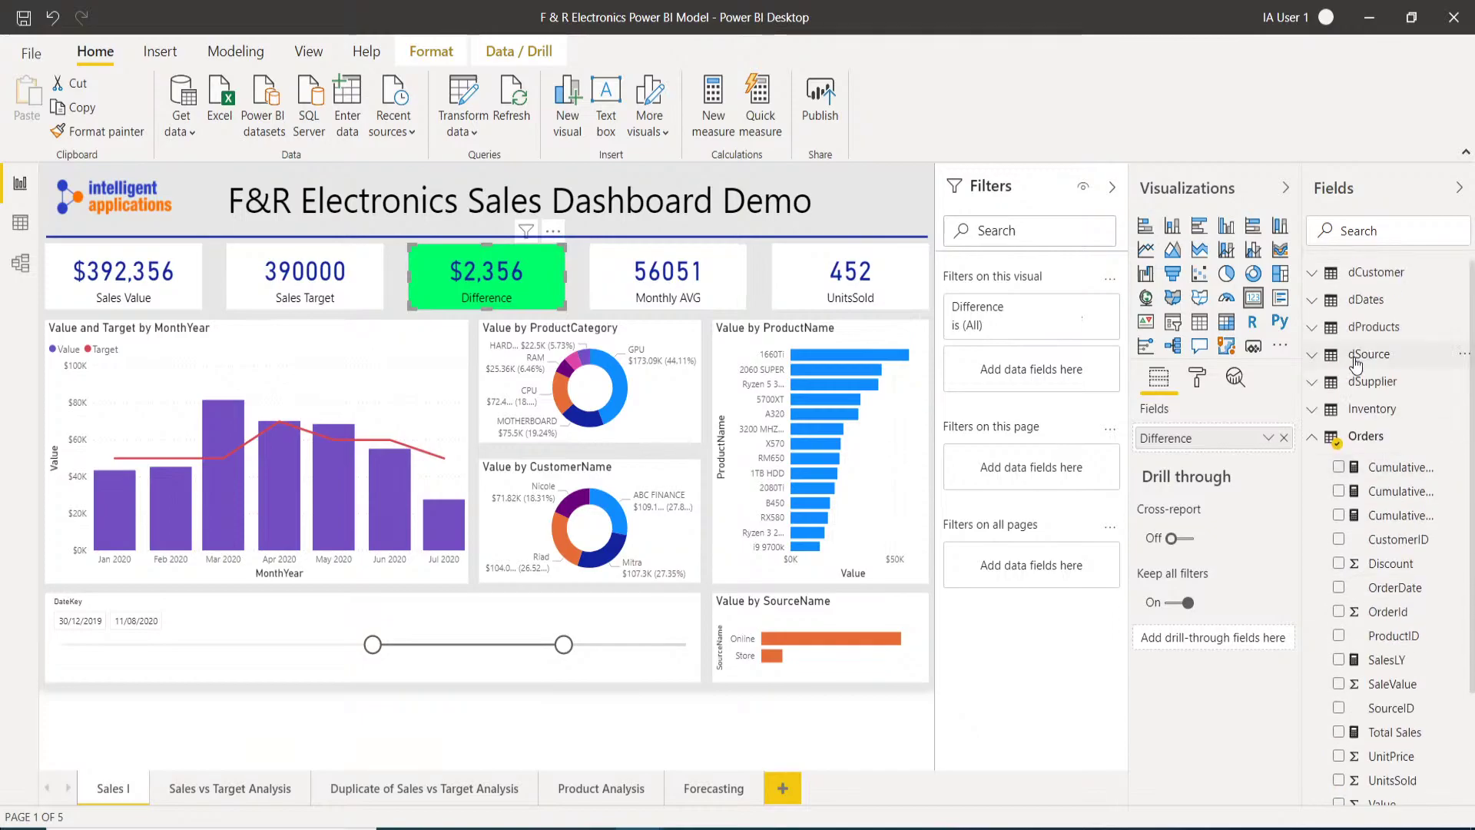
click(1312, 301)
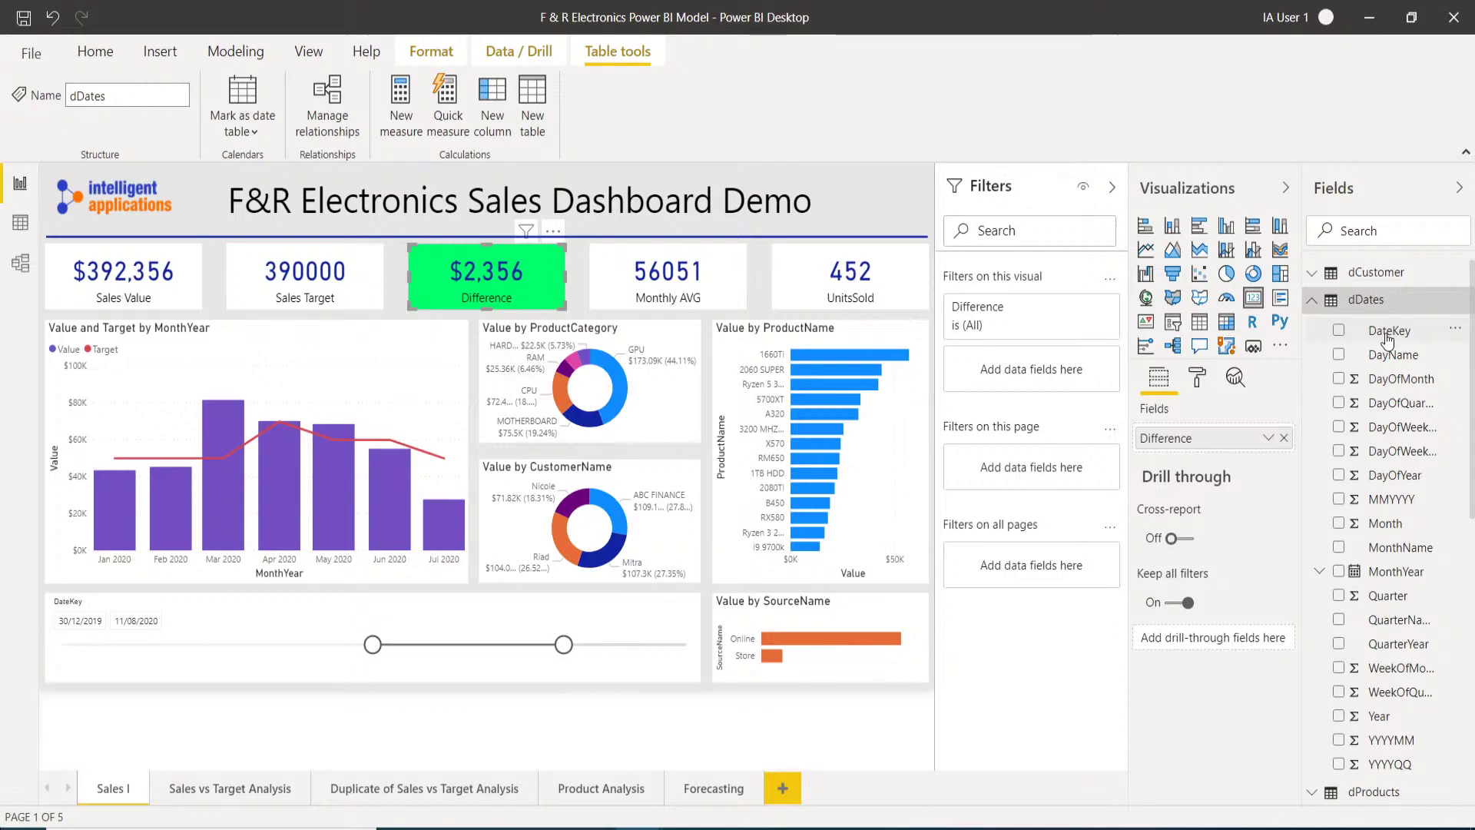
drag(1389, 338, 1040, 367)
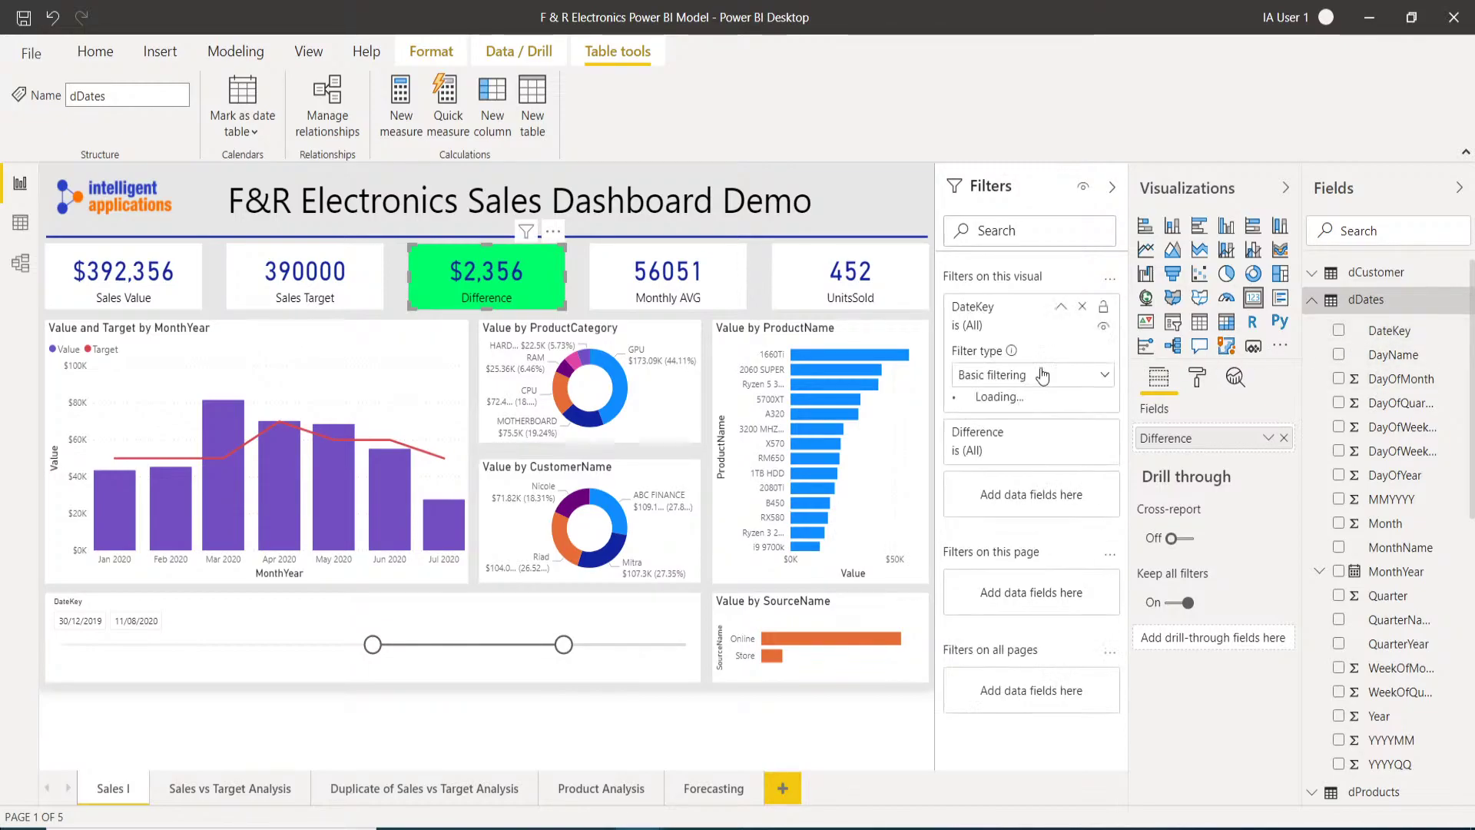
click(1045, 374)
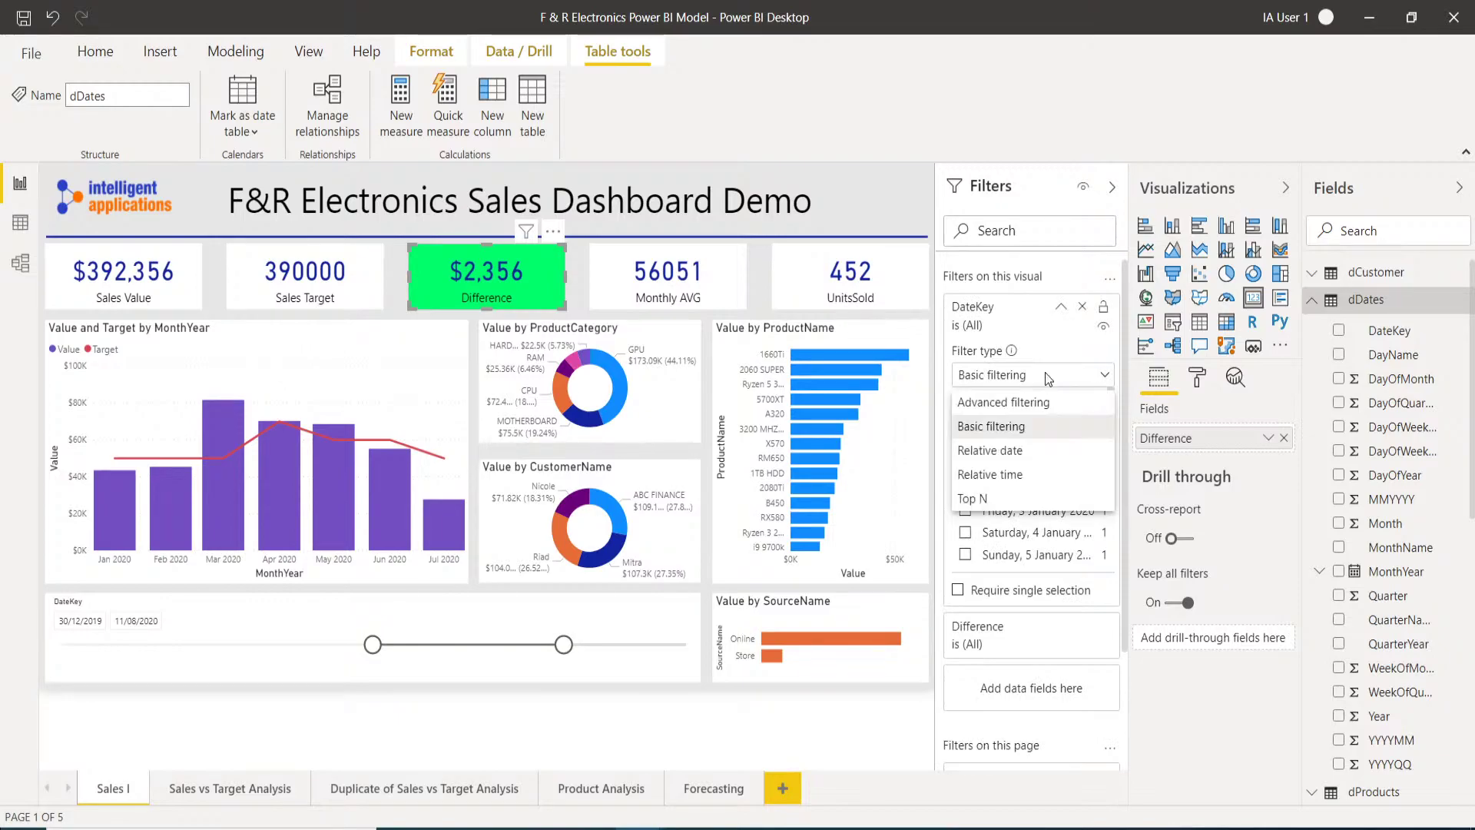
click(1004, 454)
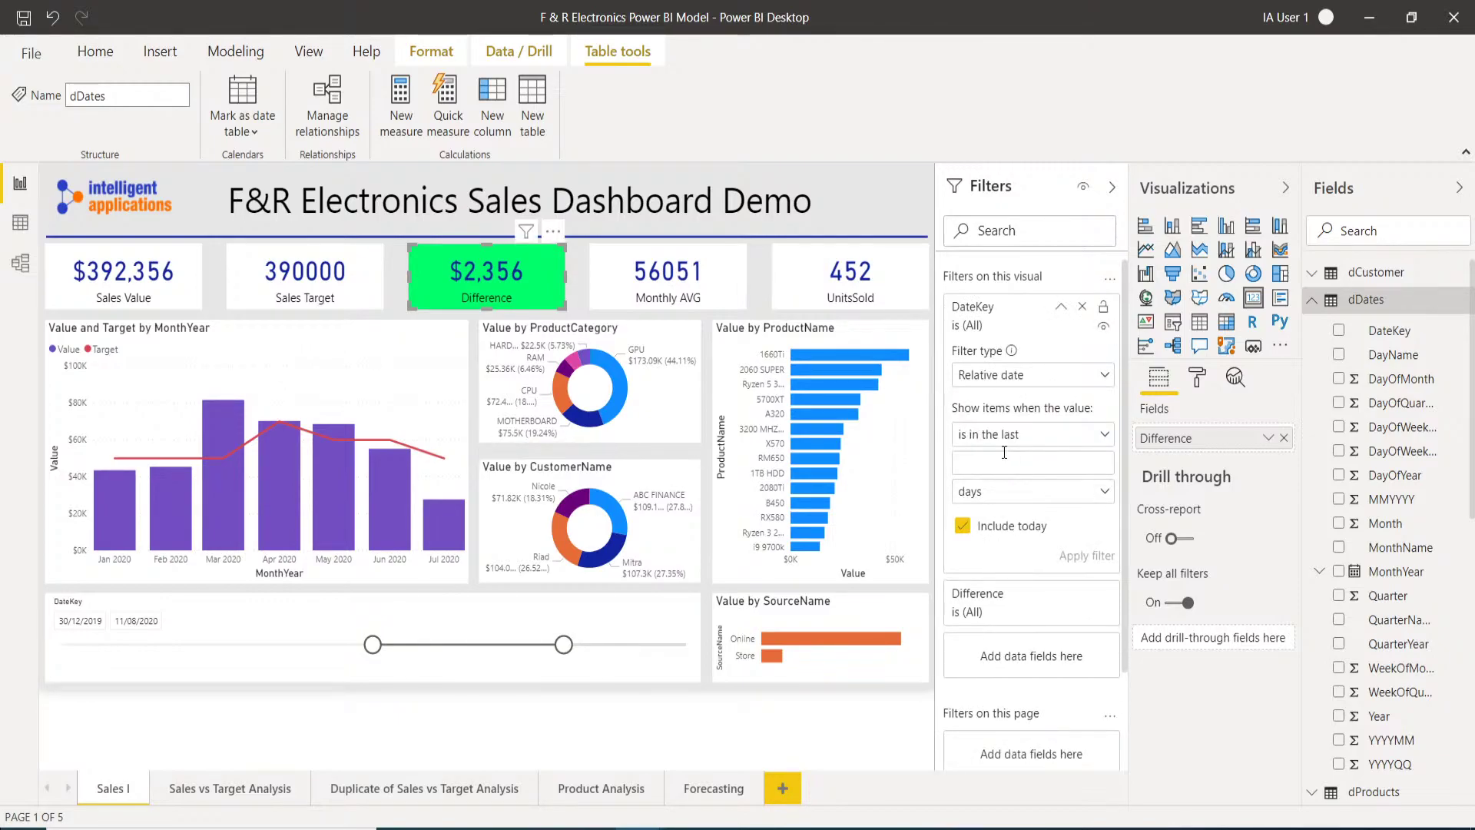
Step: Set the DateKey filter to show items when the value is in this month, and apply it
click(1062, 434)
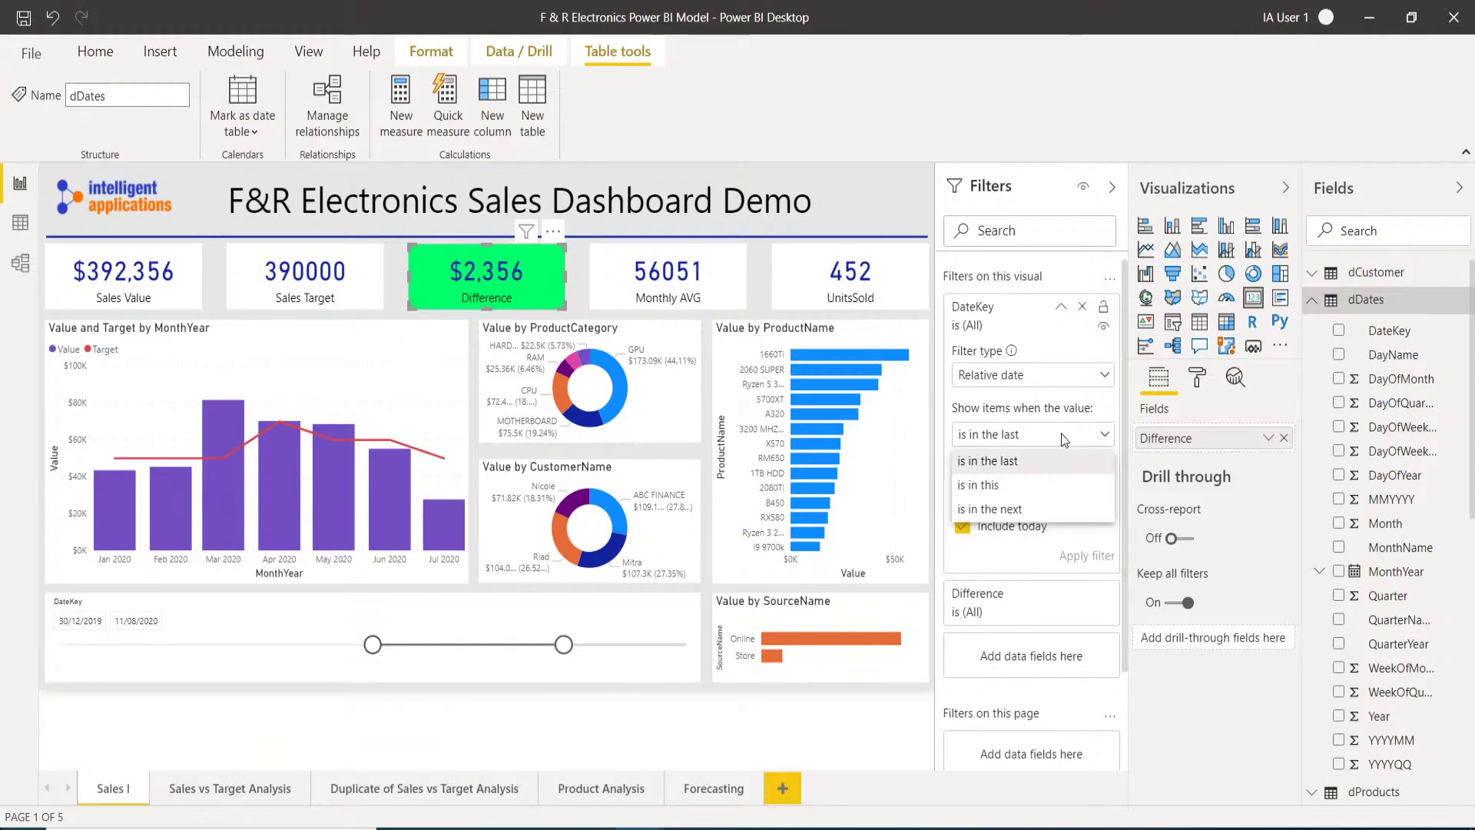
click(1001, 486)
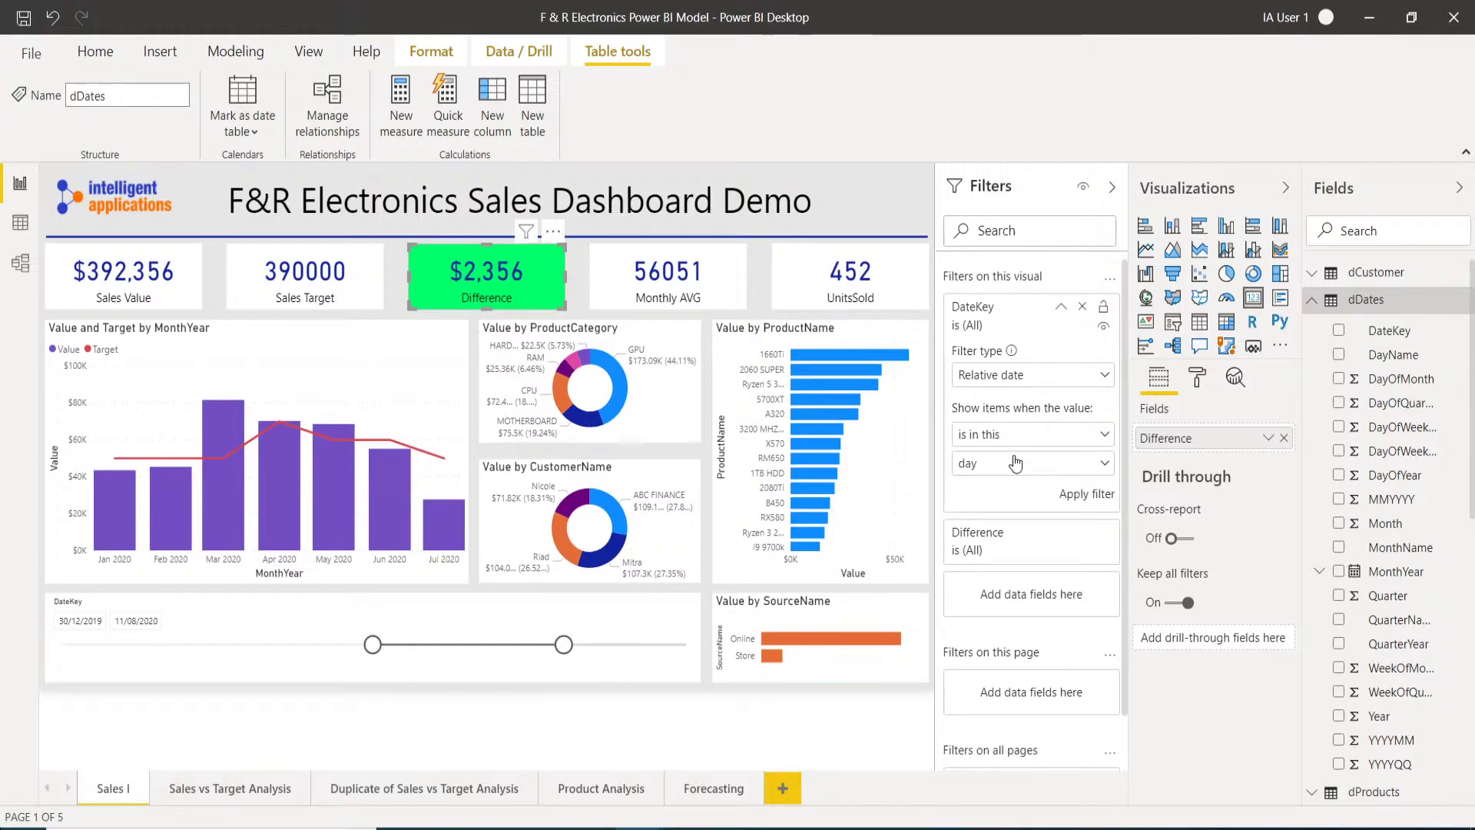
click(1013, 463)
click(986, 540)
click(1074, 495)
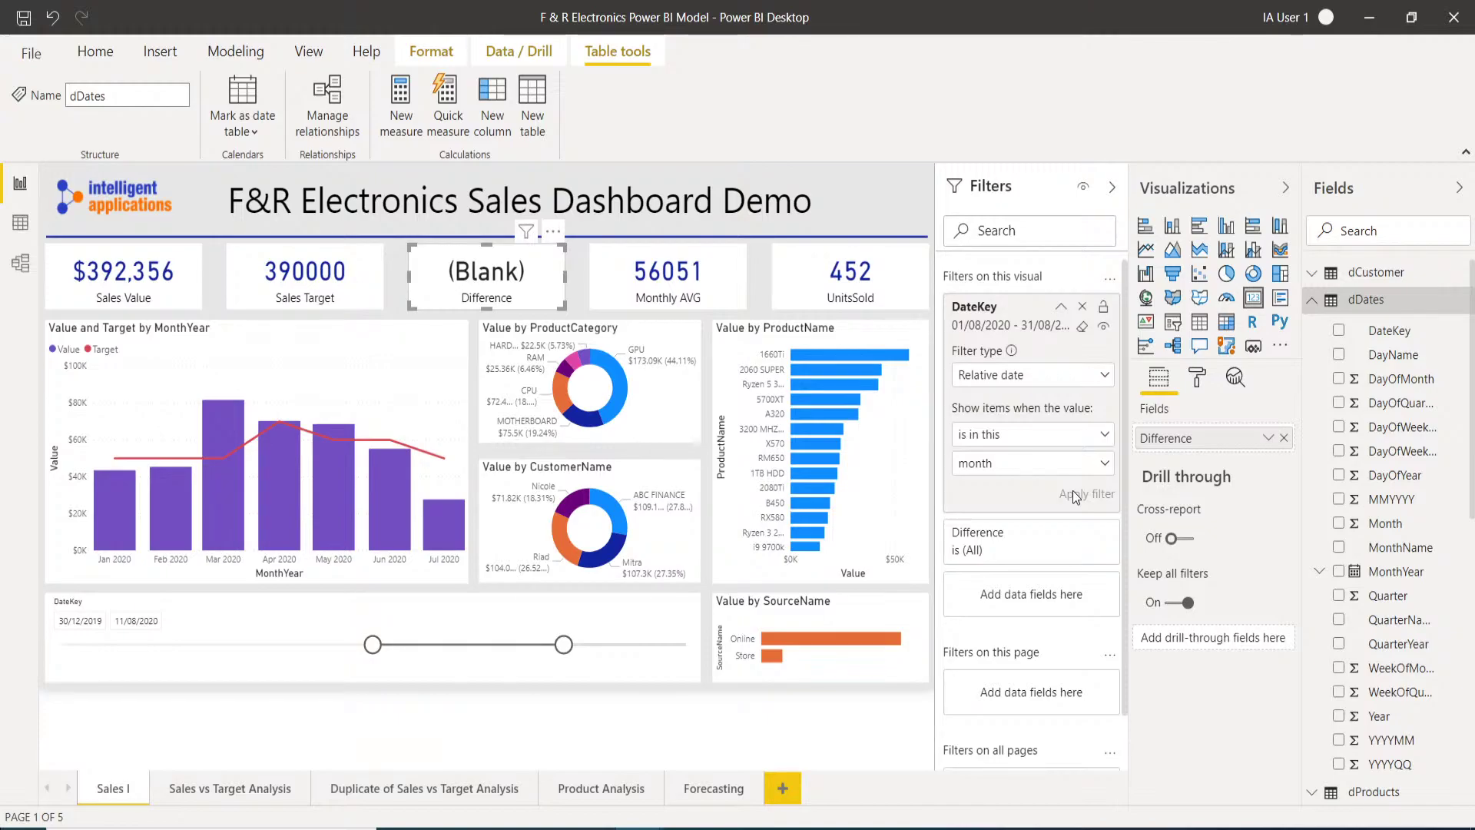
Step: Set the Difference card's DateKey filter to show items when the value is in the last 3 months, and apply it
click(1007, 439)
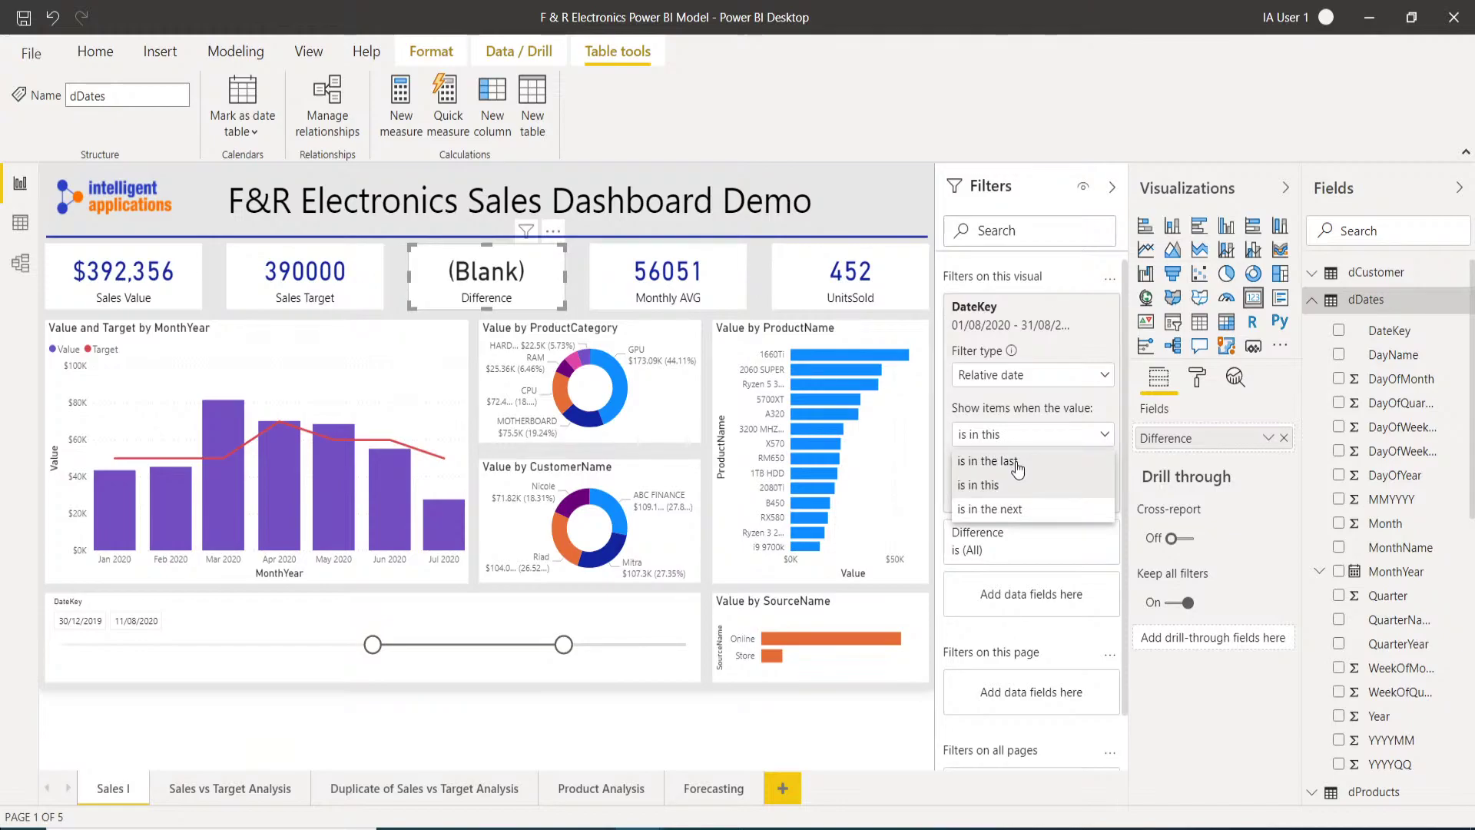
click(1016, 461)
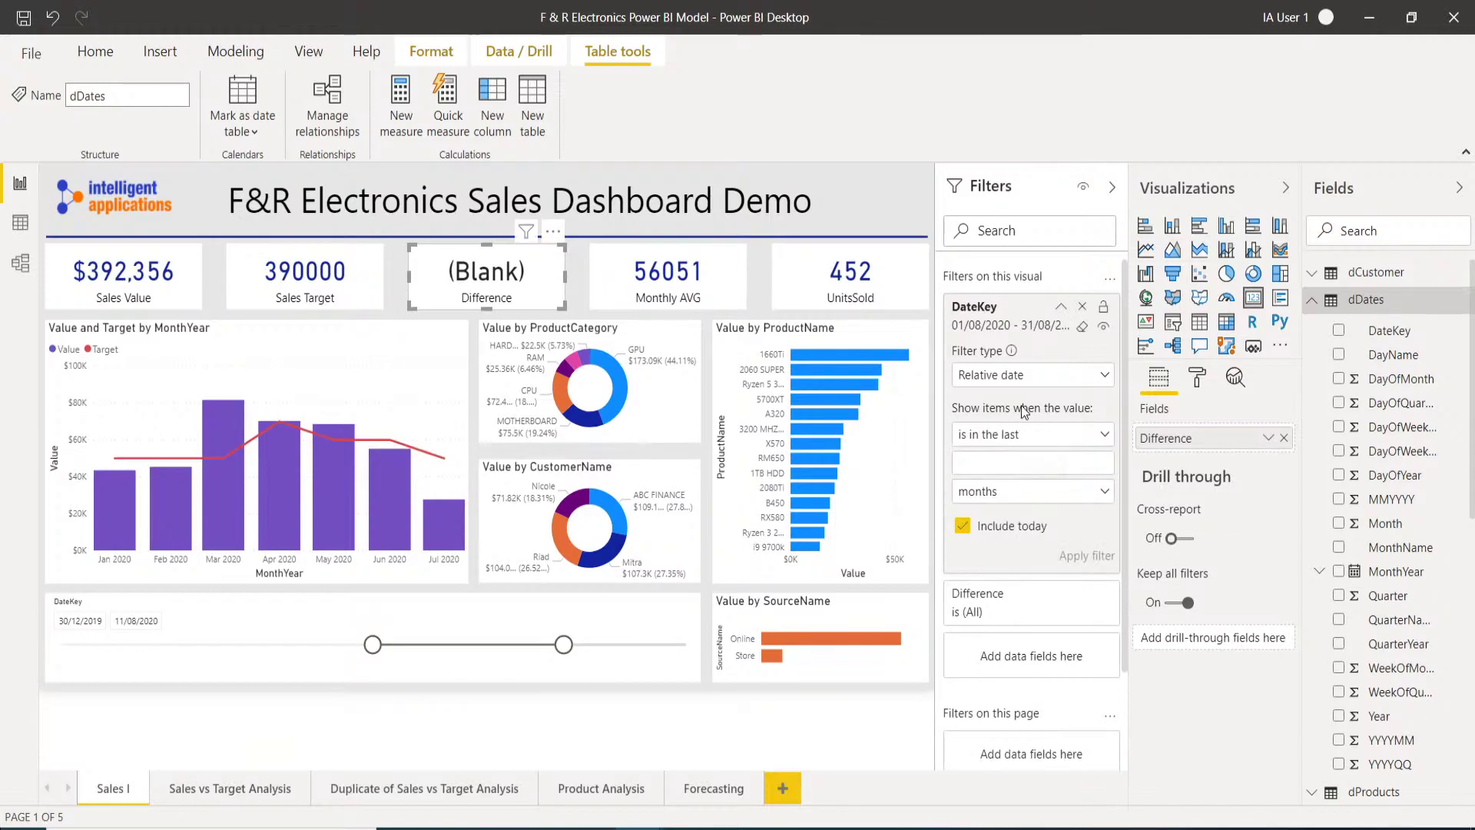
click(1034, 377)
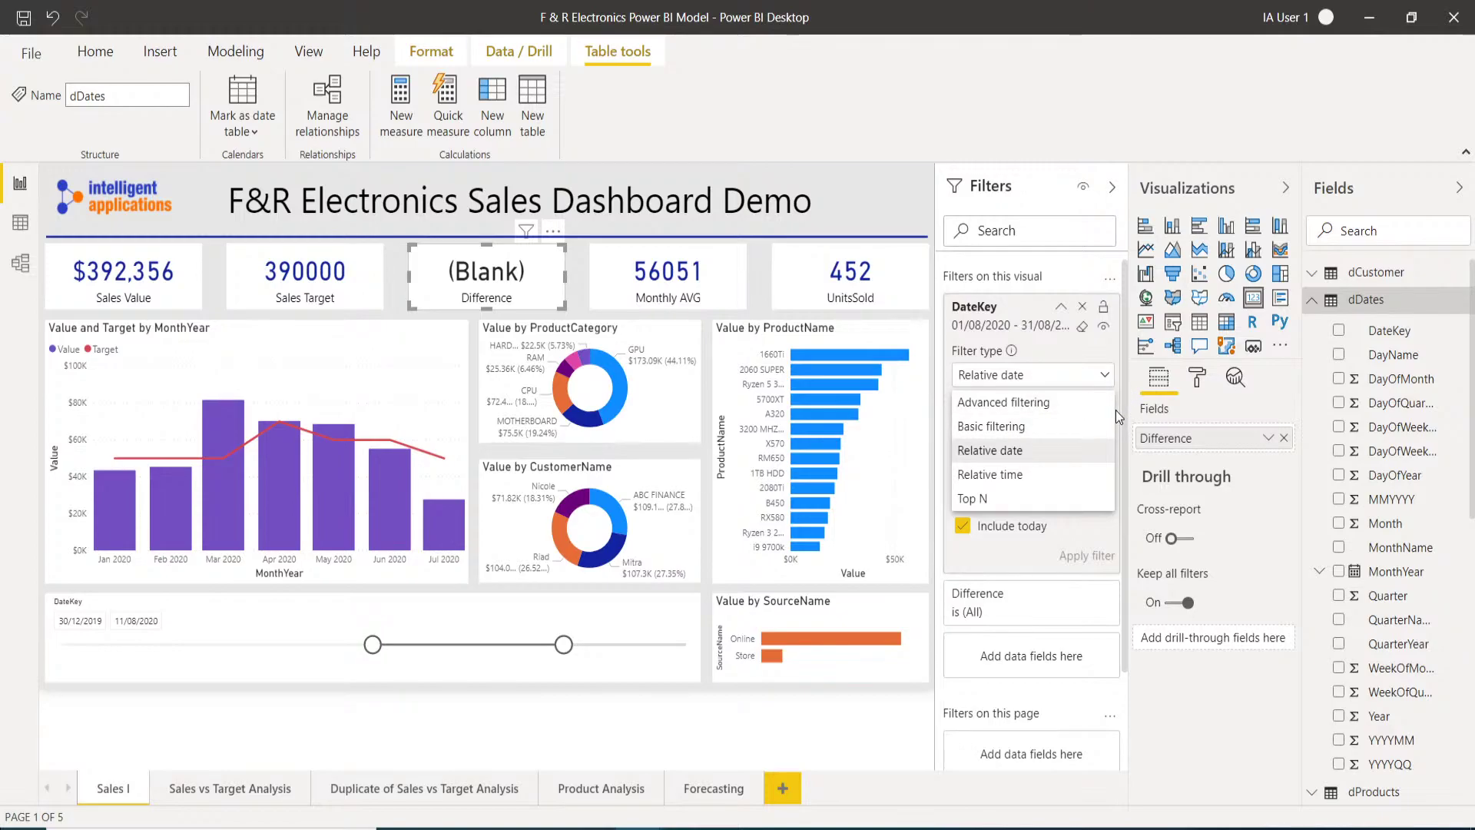
click(1086, 450)
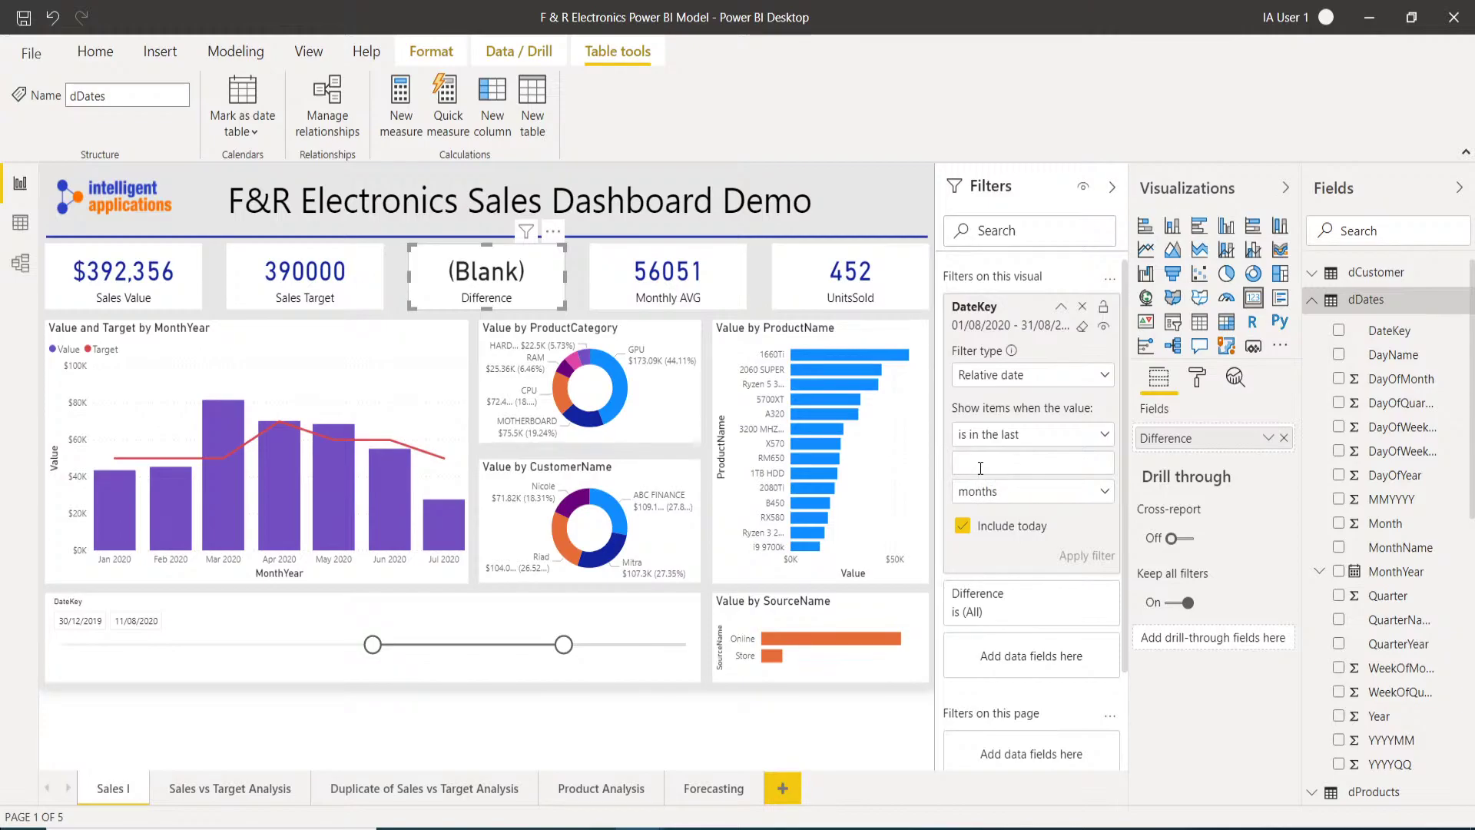
text(3)
click(1079, 557)
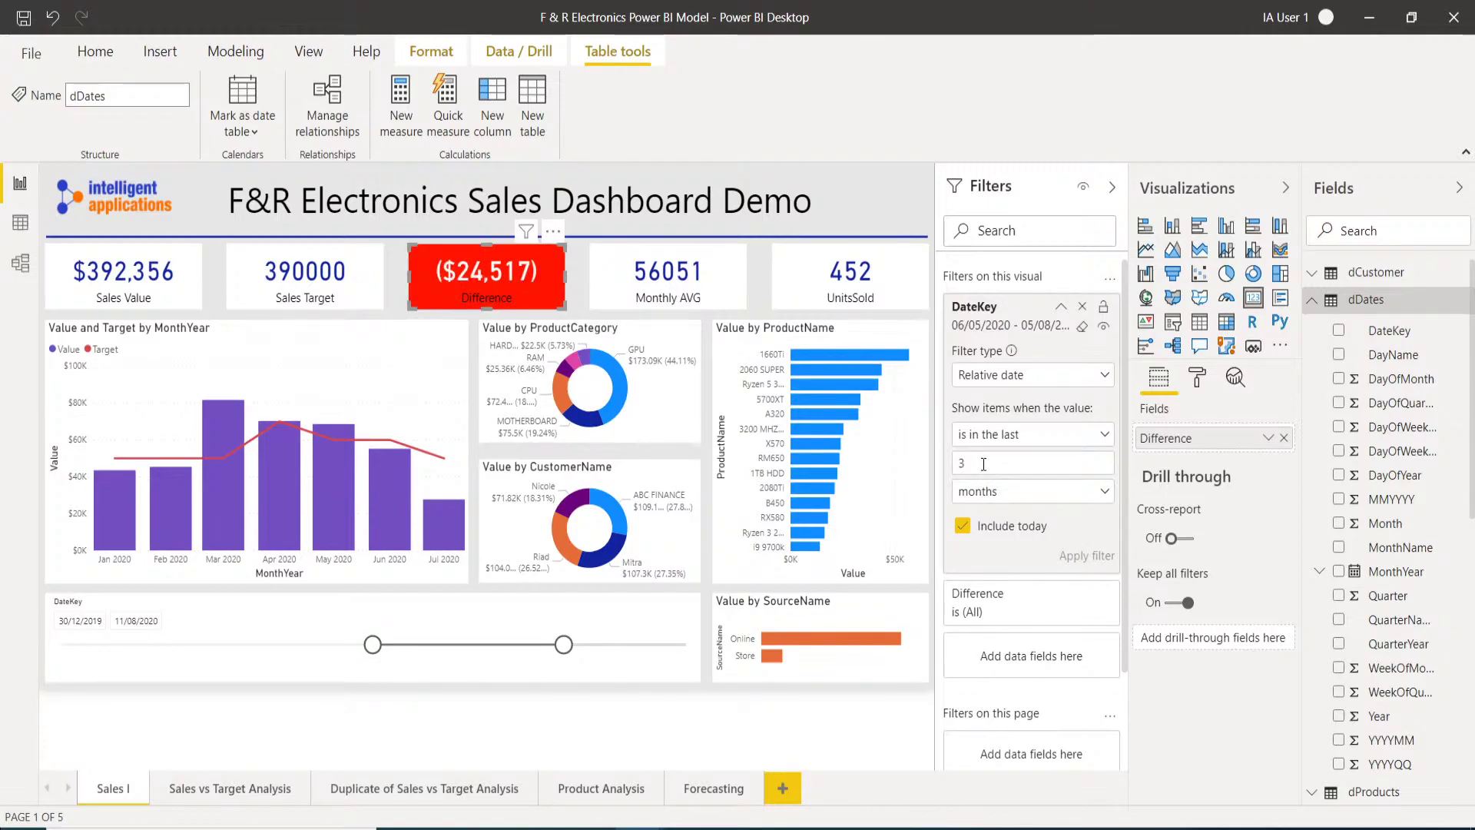
Step: Shorten the DateKey filter's period to the last 2 months and apply it
double_click(957, 462)
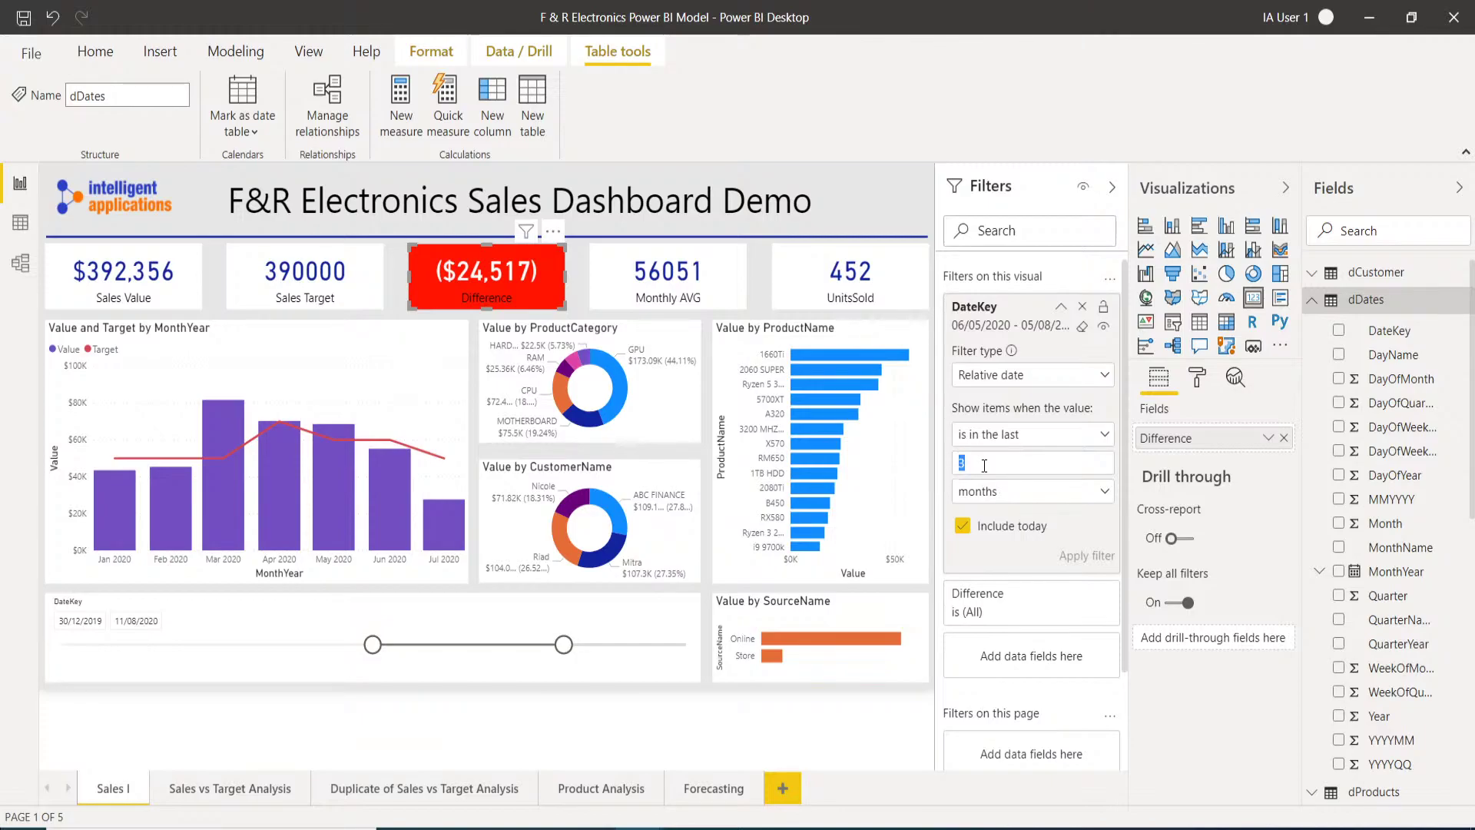
text(2)
click(1074, 557)
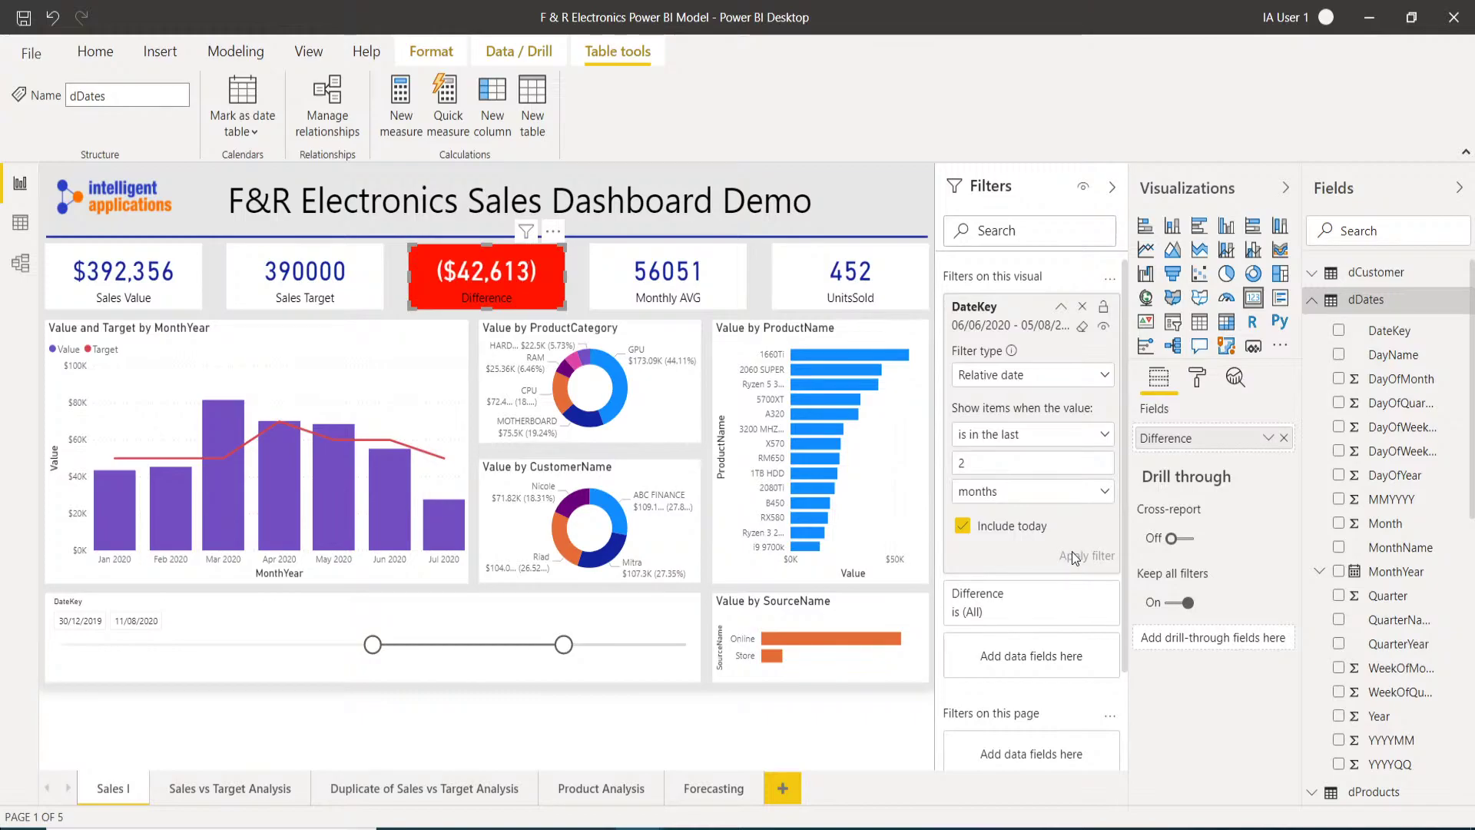
Step: Switch the DateKey condition to is in this month without applying it, and deselect the Difference card
click(1008, 437)
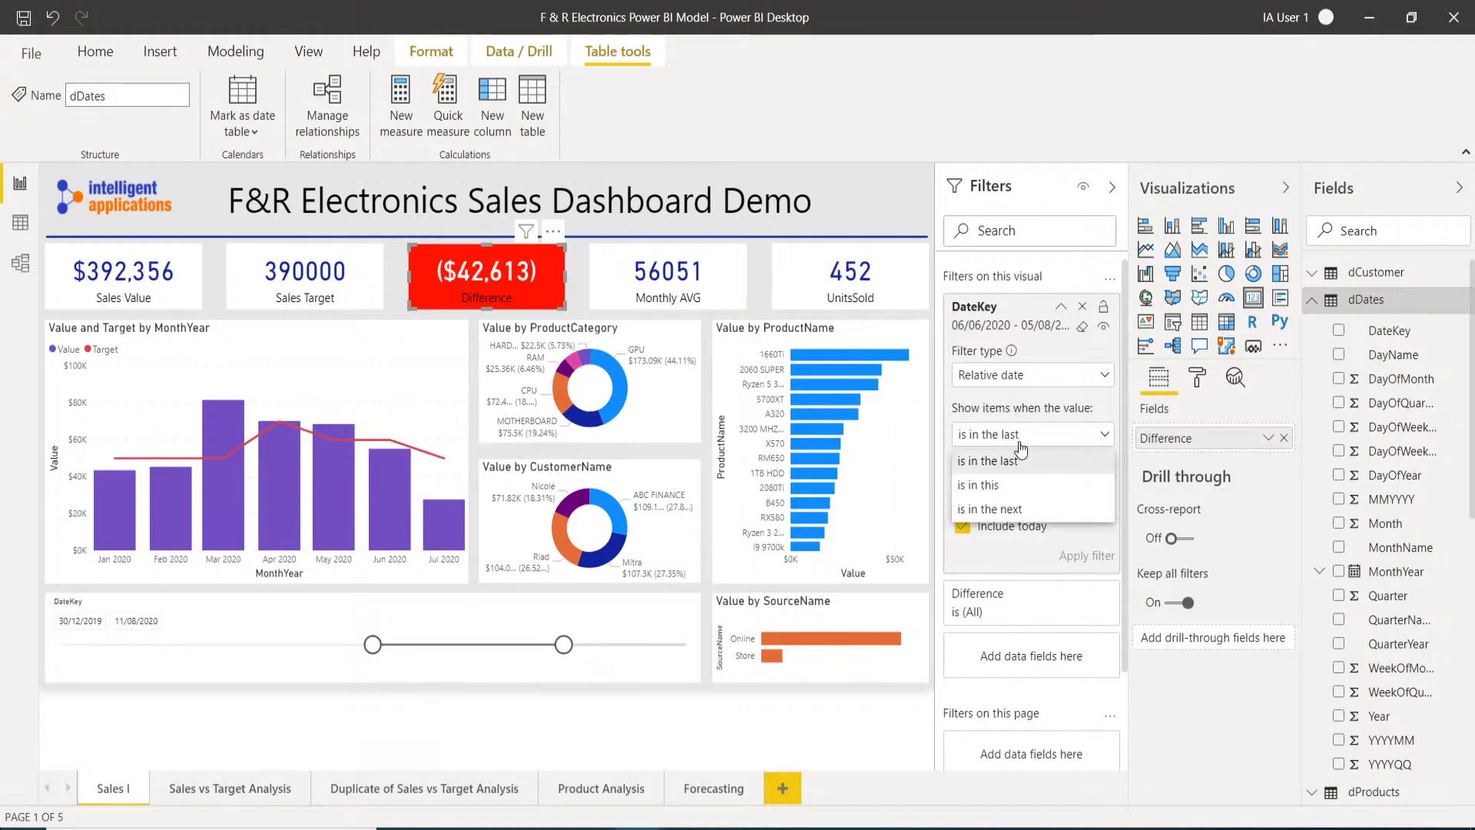
click(1011, 486)
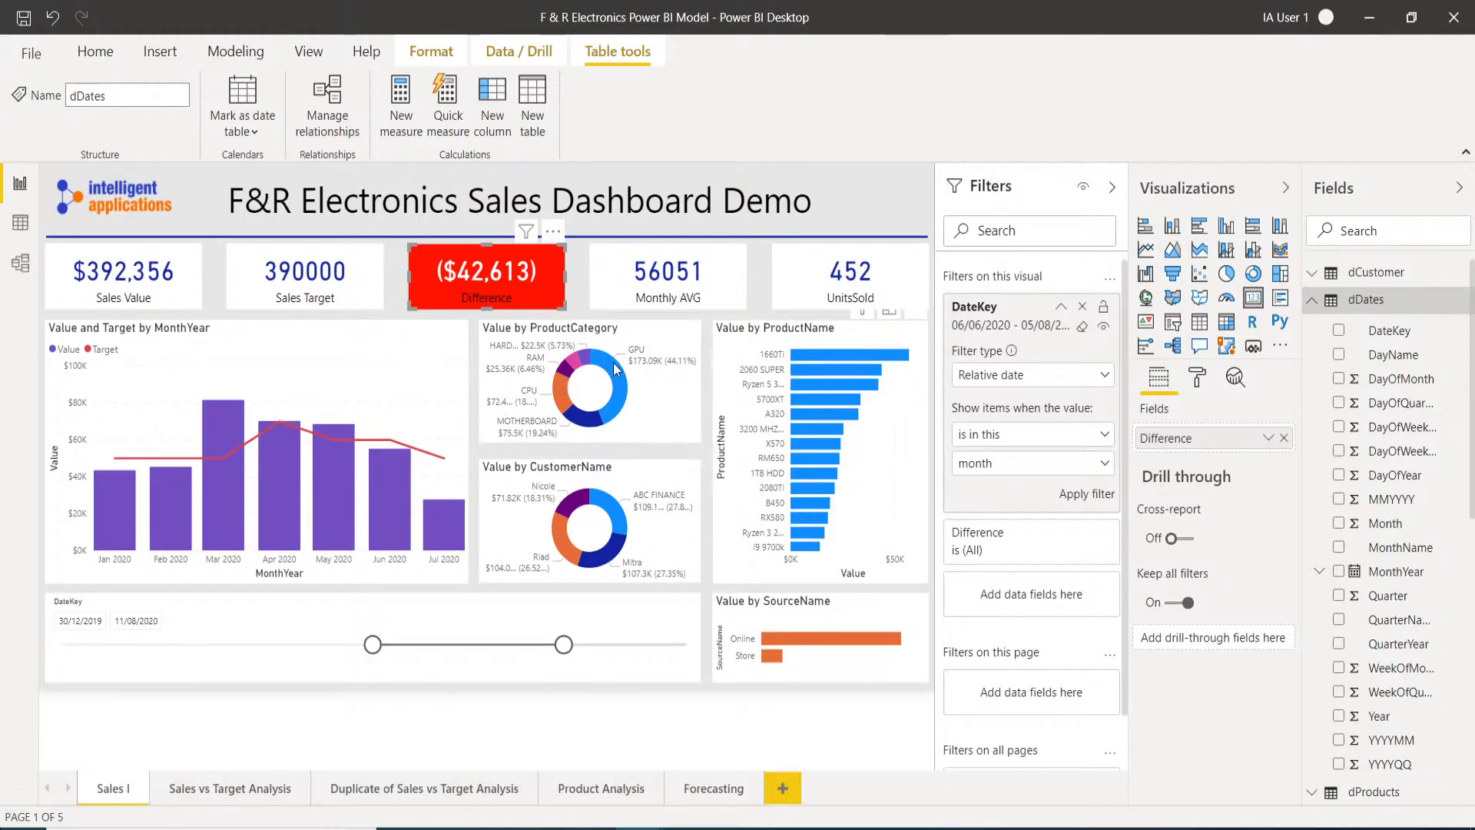
click(703, 453)
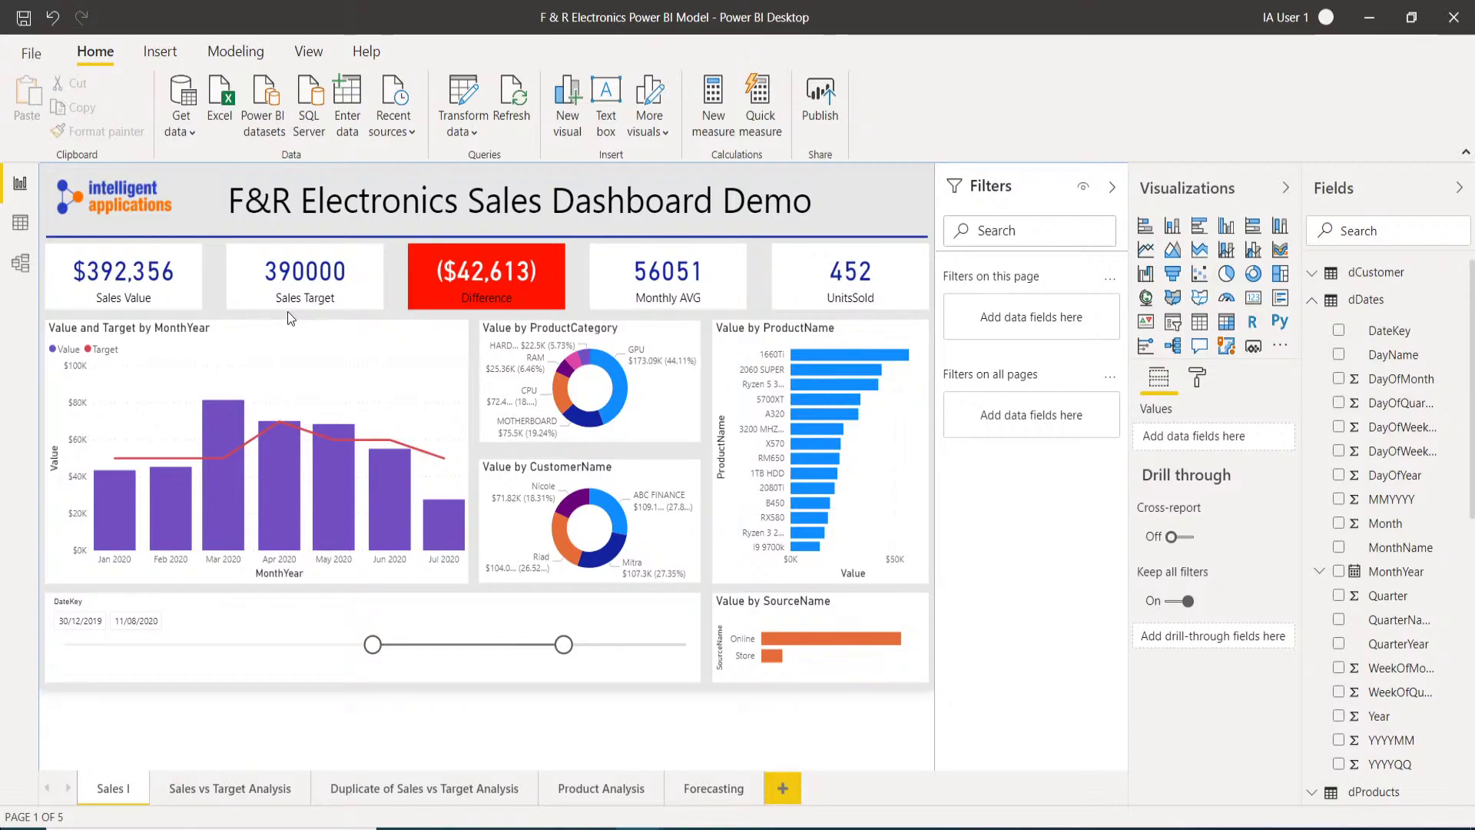
Step: Collapse the Filters pane and open conditional formatting for the default data color of the Value and Target by MonthYear chart
click(303, 366)
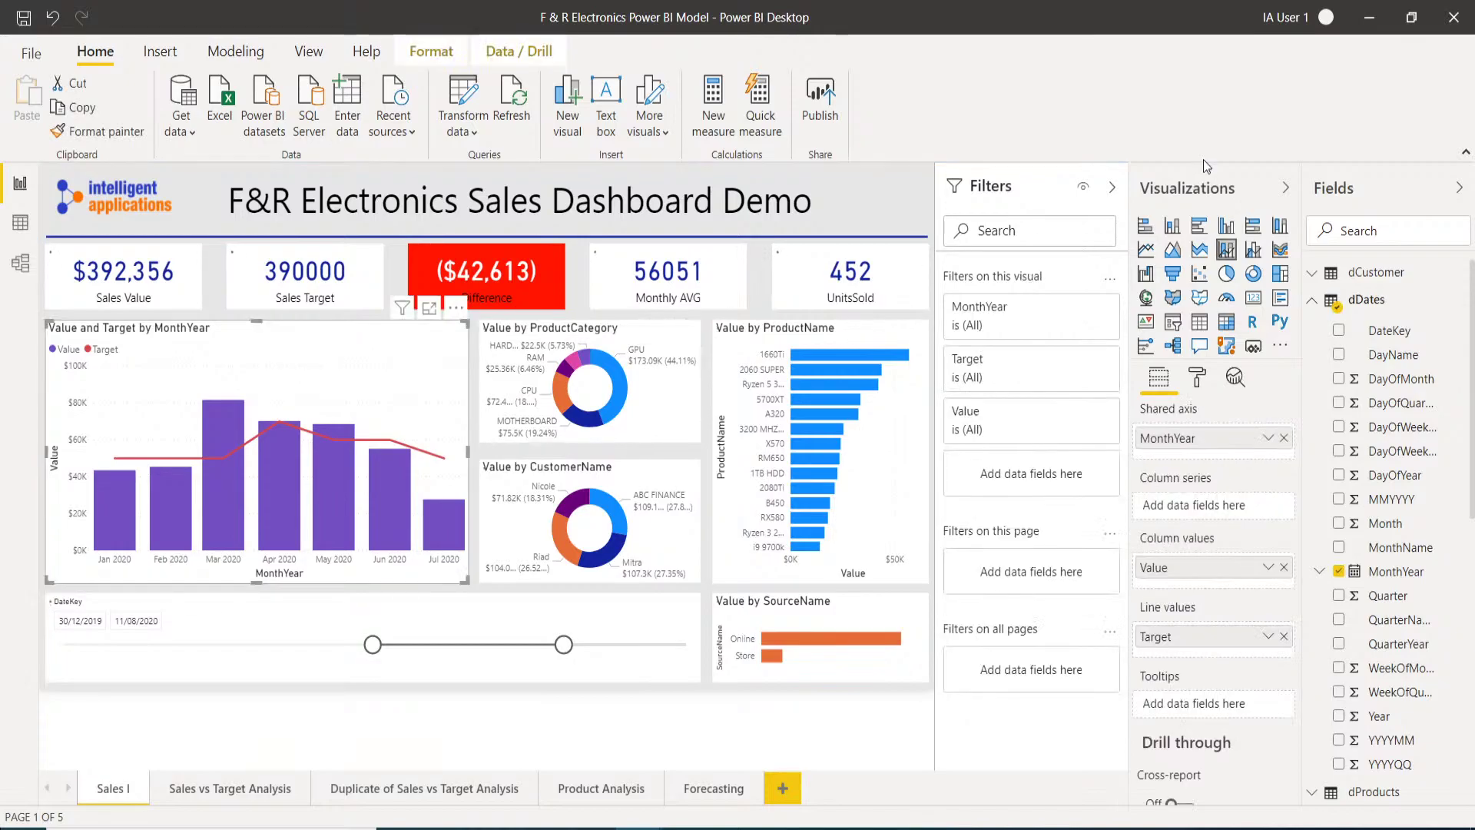
click(1112, 192)
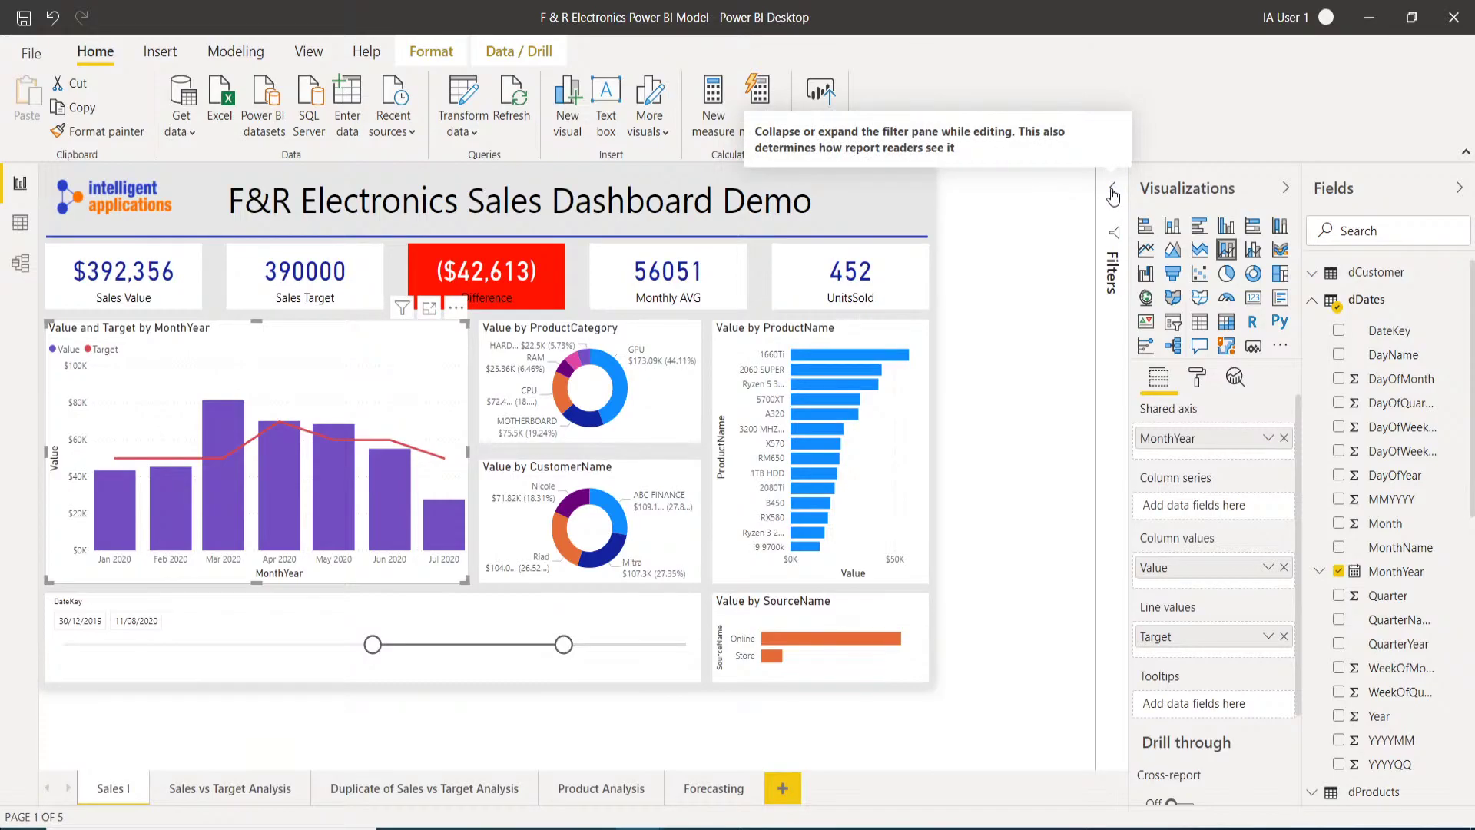
click(1200, 382)
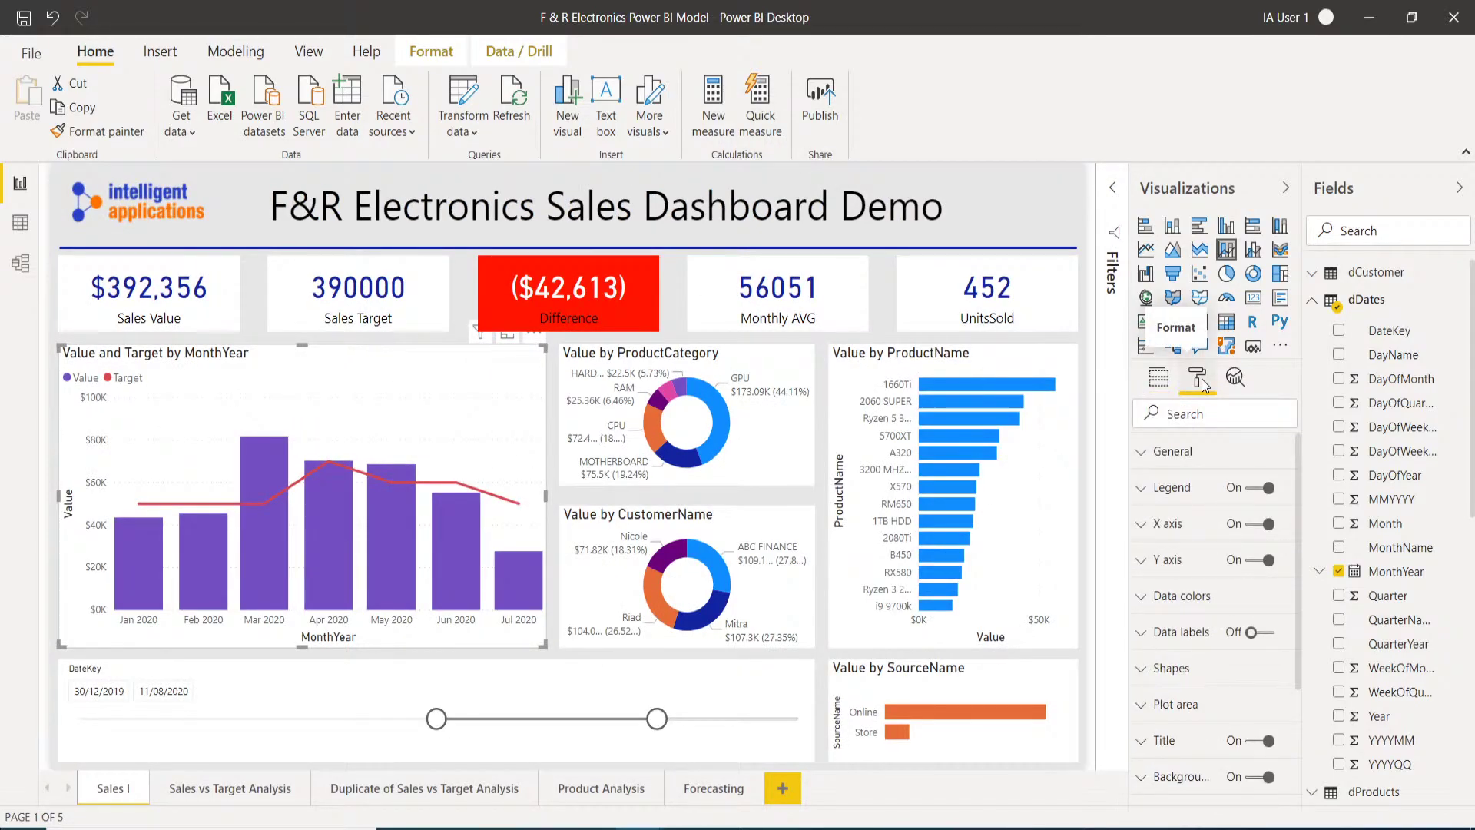
scroll(1154, 532, down, 3)
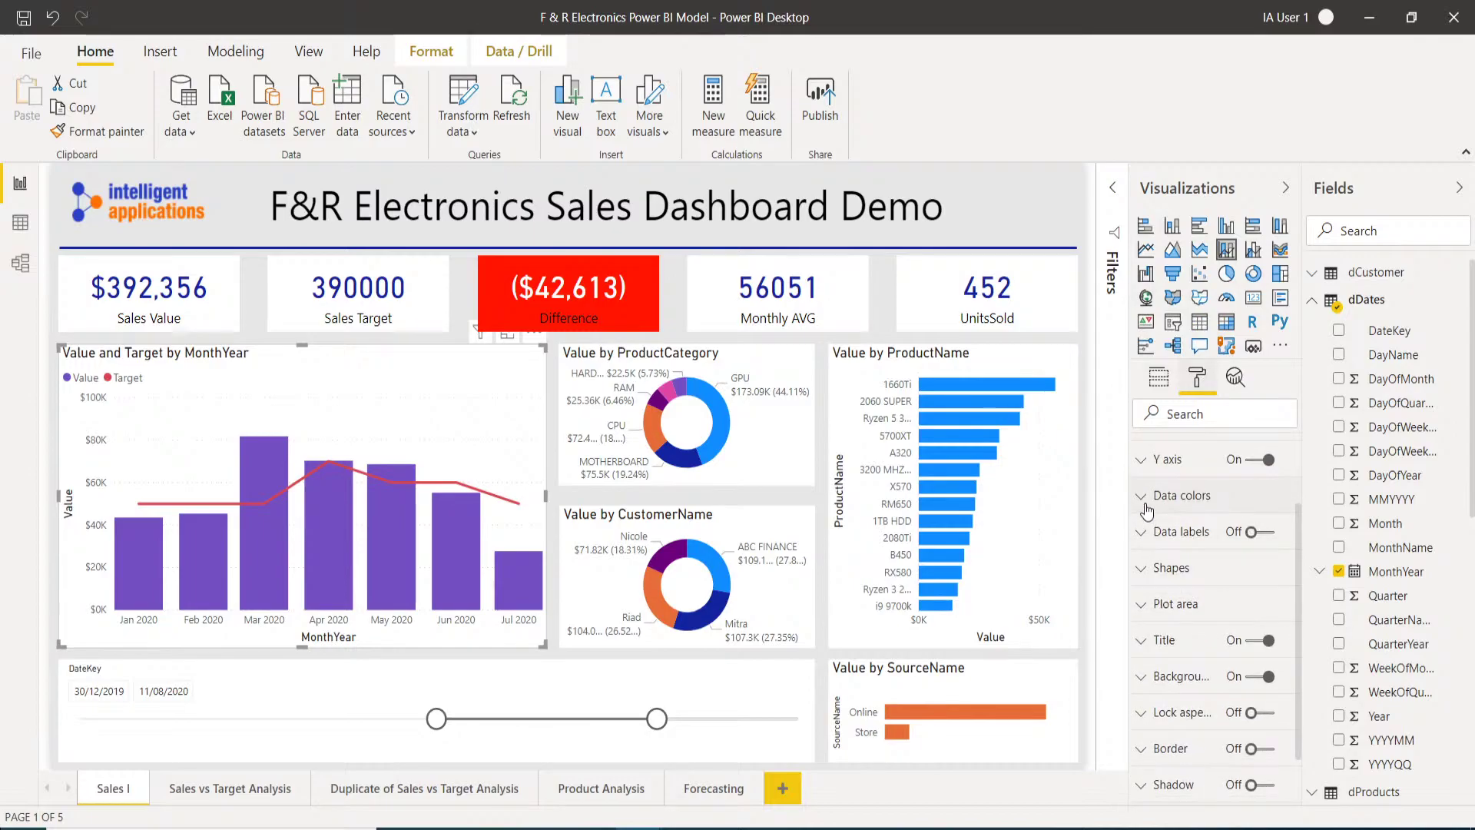
click(1146, 509)
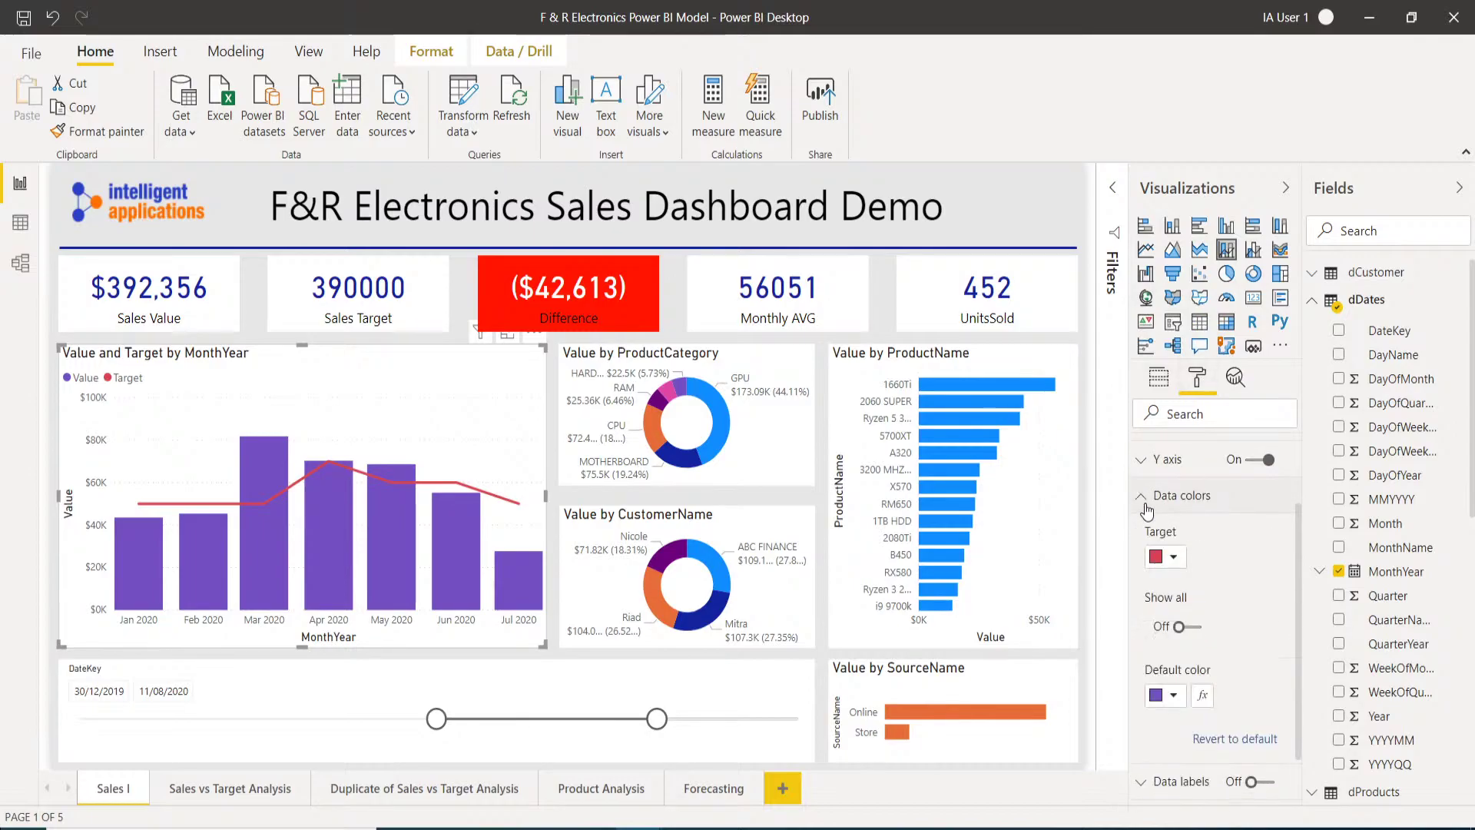
click(1206, 696)
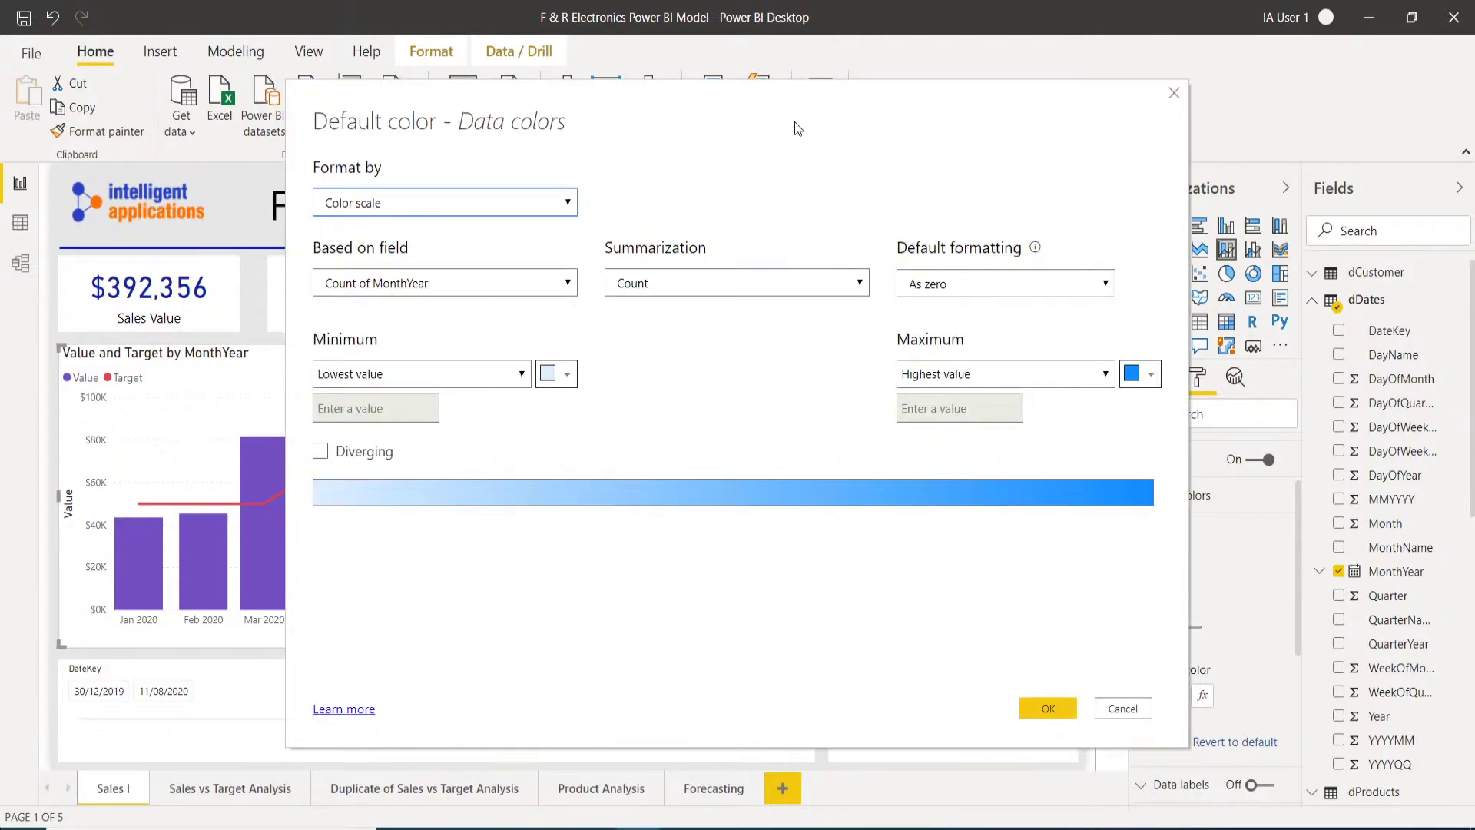
Step: Keep the color scale format style and base it on the sum of Value from the Orders table
drag(716, 119, 871, 81)
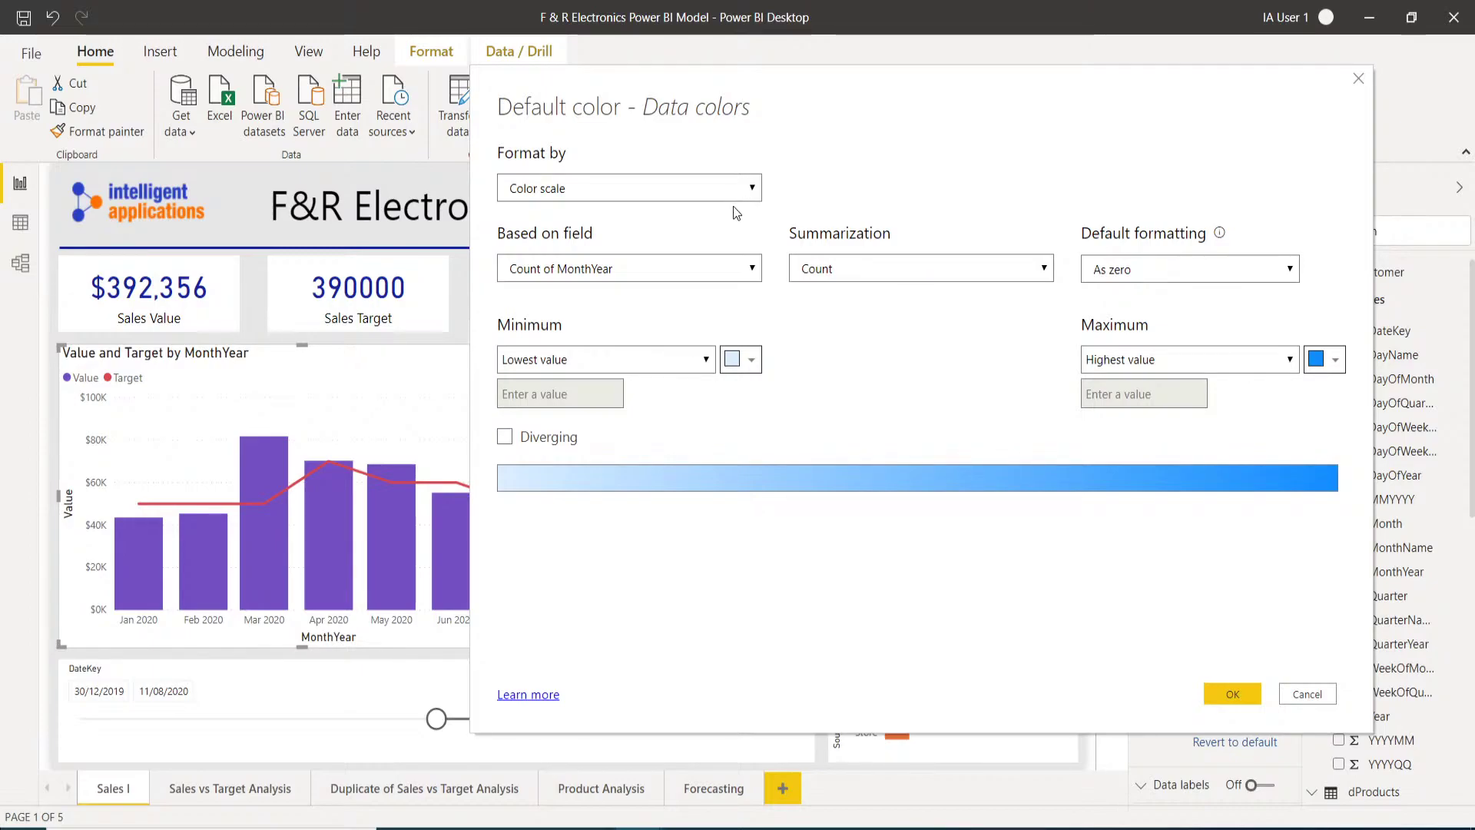
click(754, 196)
click(796, 190)
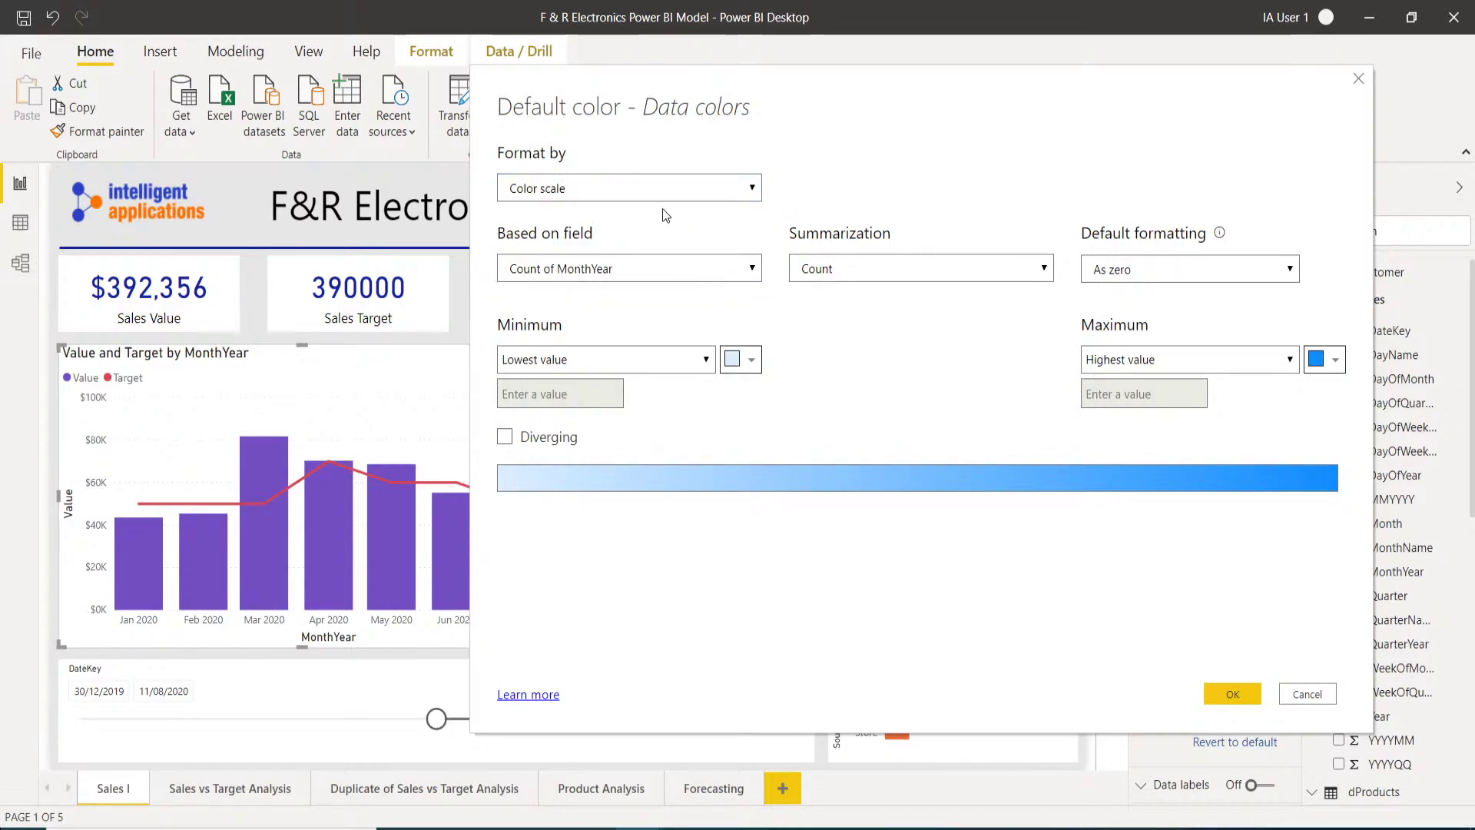
click(607, 270)
scroll(561, 467, down, 1)
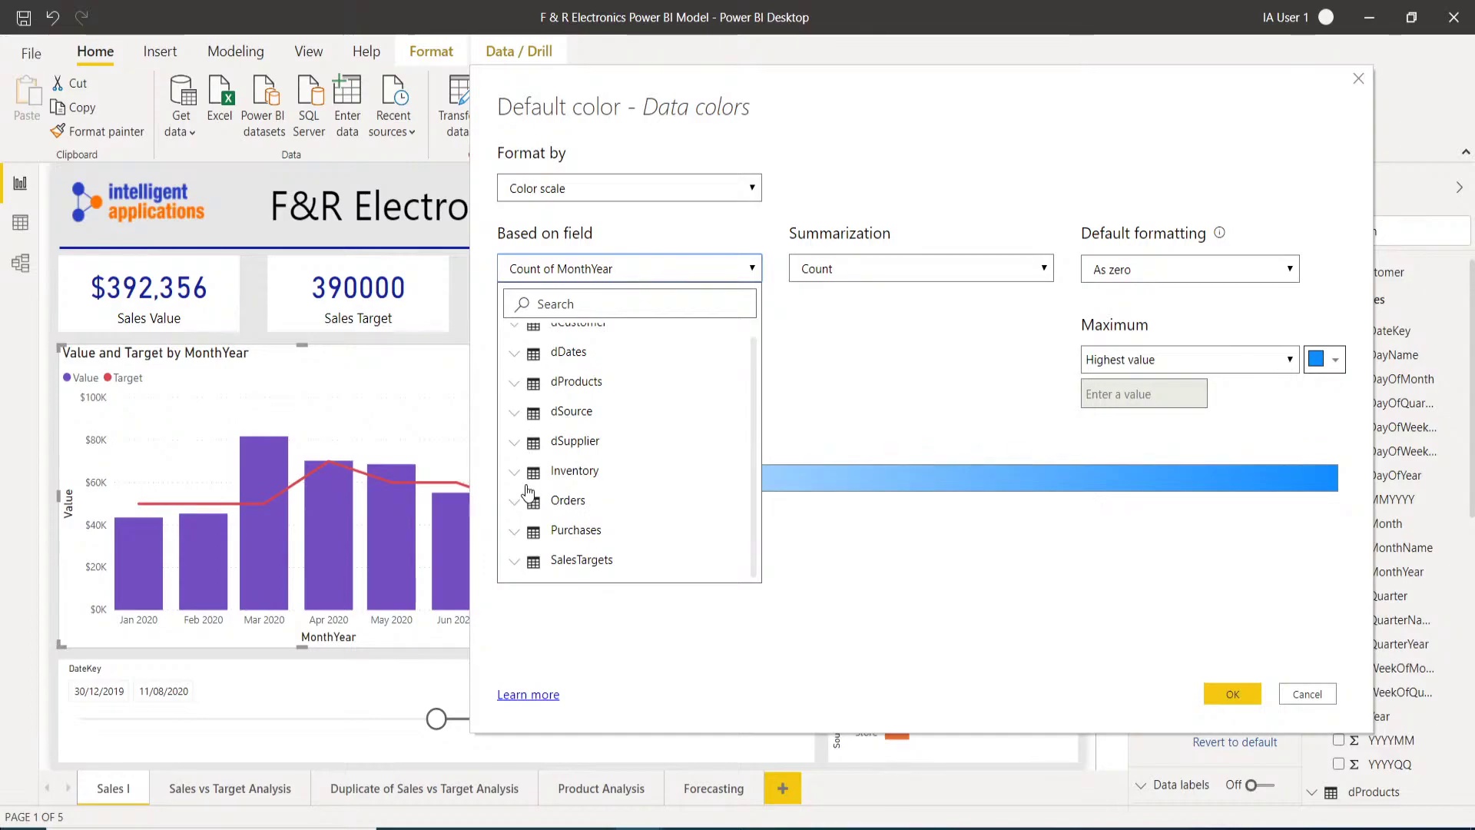
click(514, 502)
scroll(583, 518, down, 4)
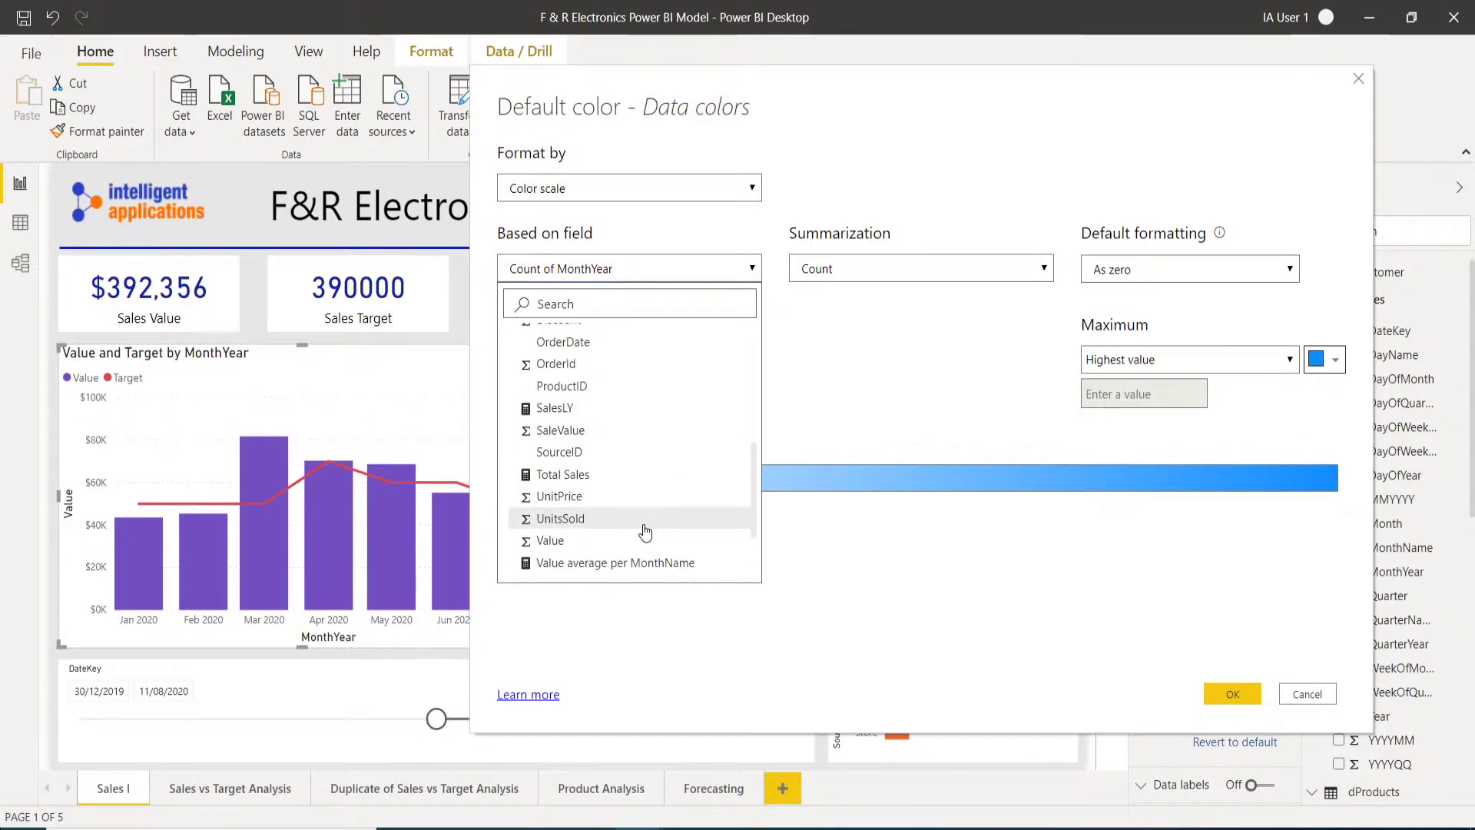
click(571, 544)
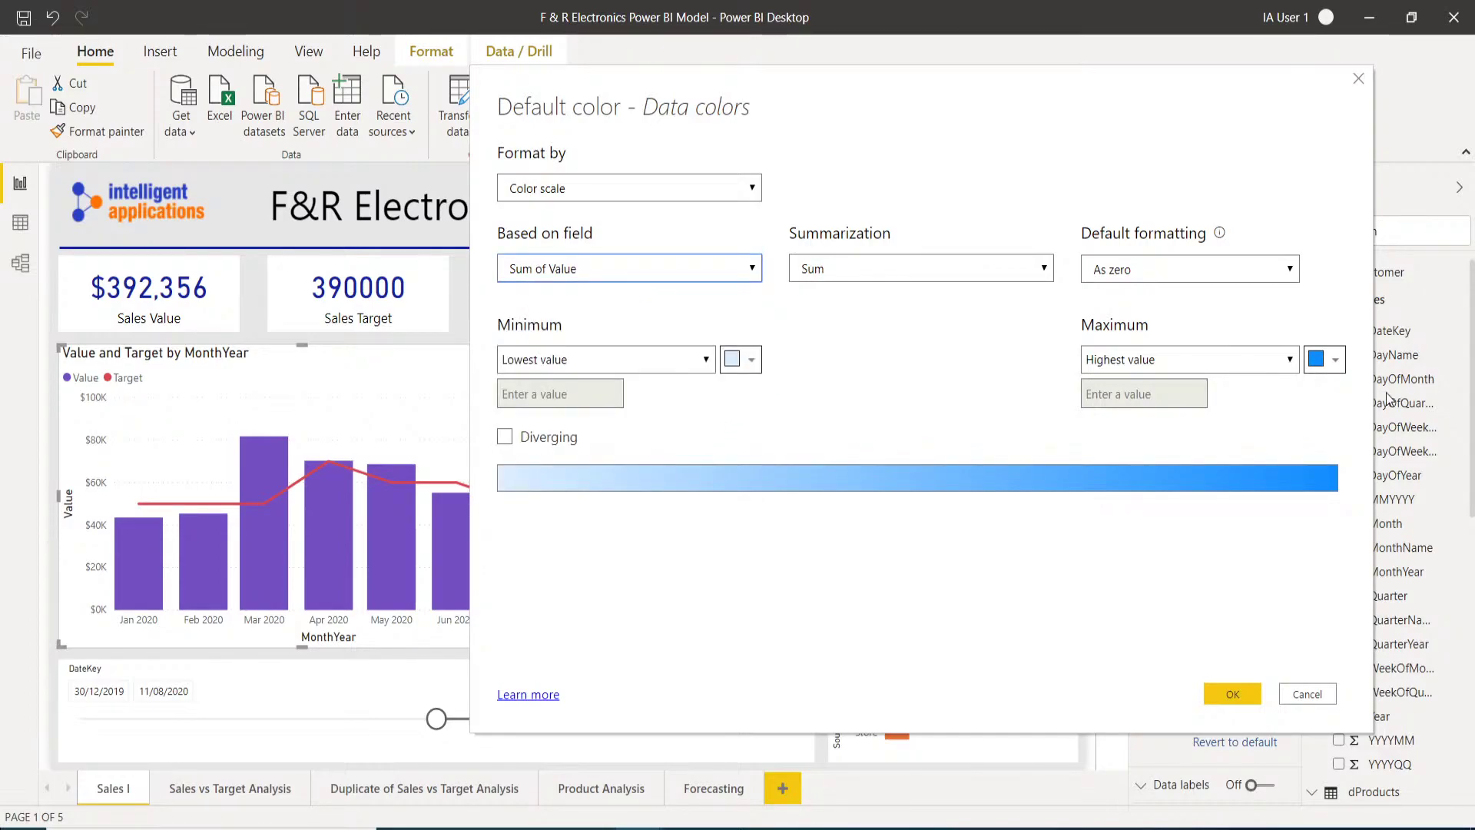
Step: Set the color scale's maximum to very dark navy and its minimum to light lavender blue
click(1326, 359)
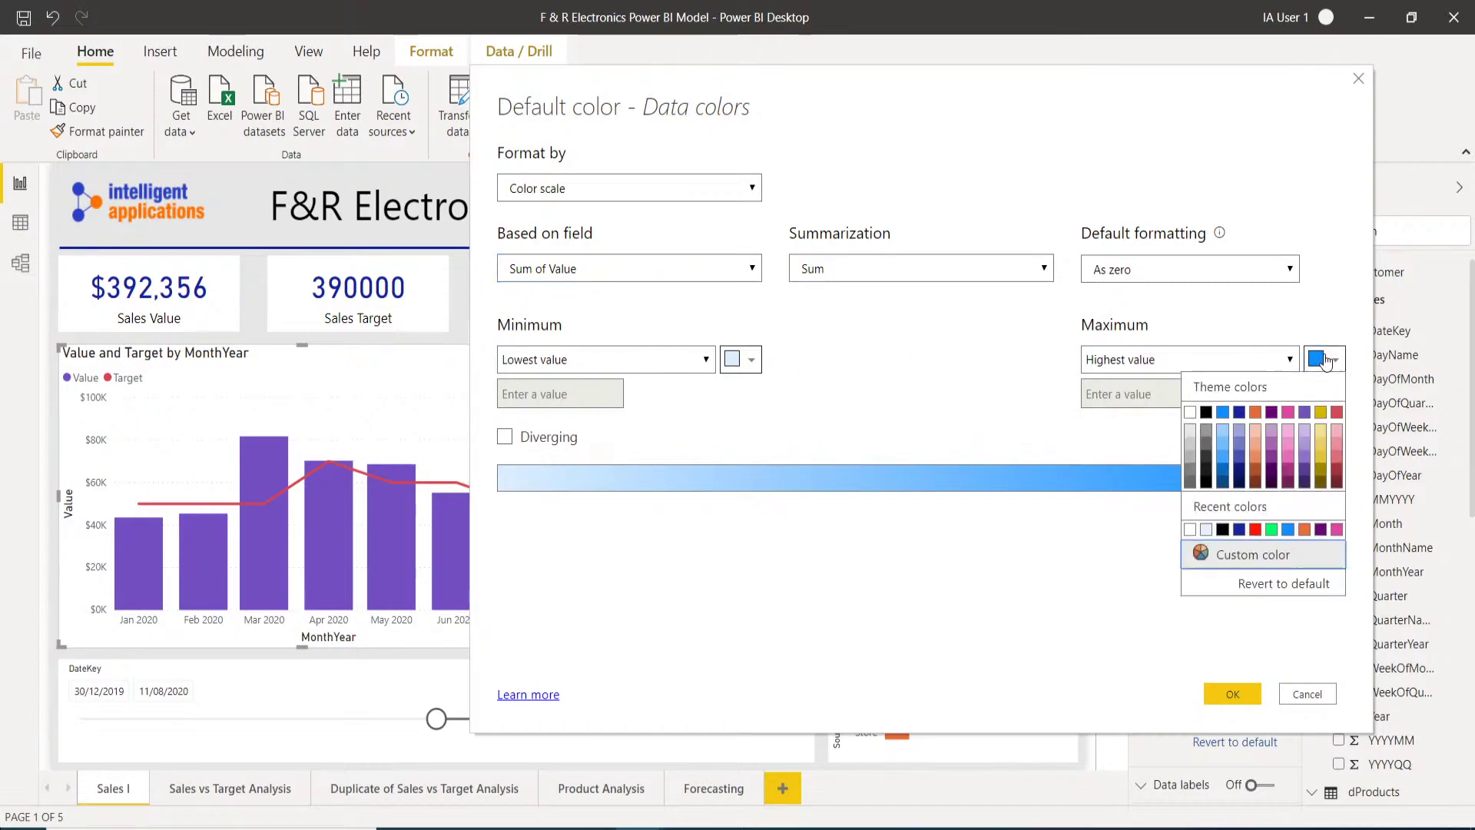
click(1240, 480)
click(739, 359)
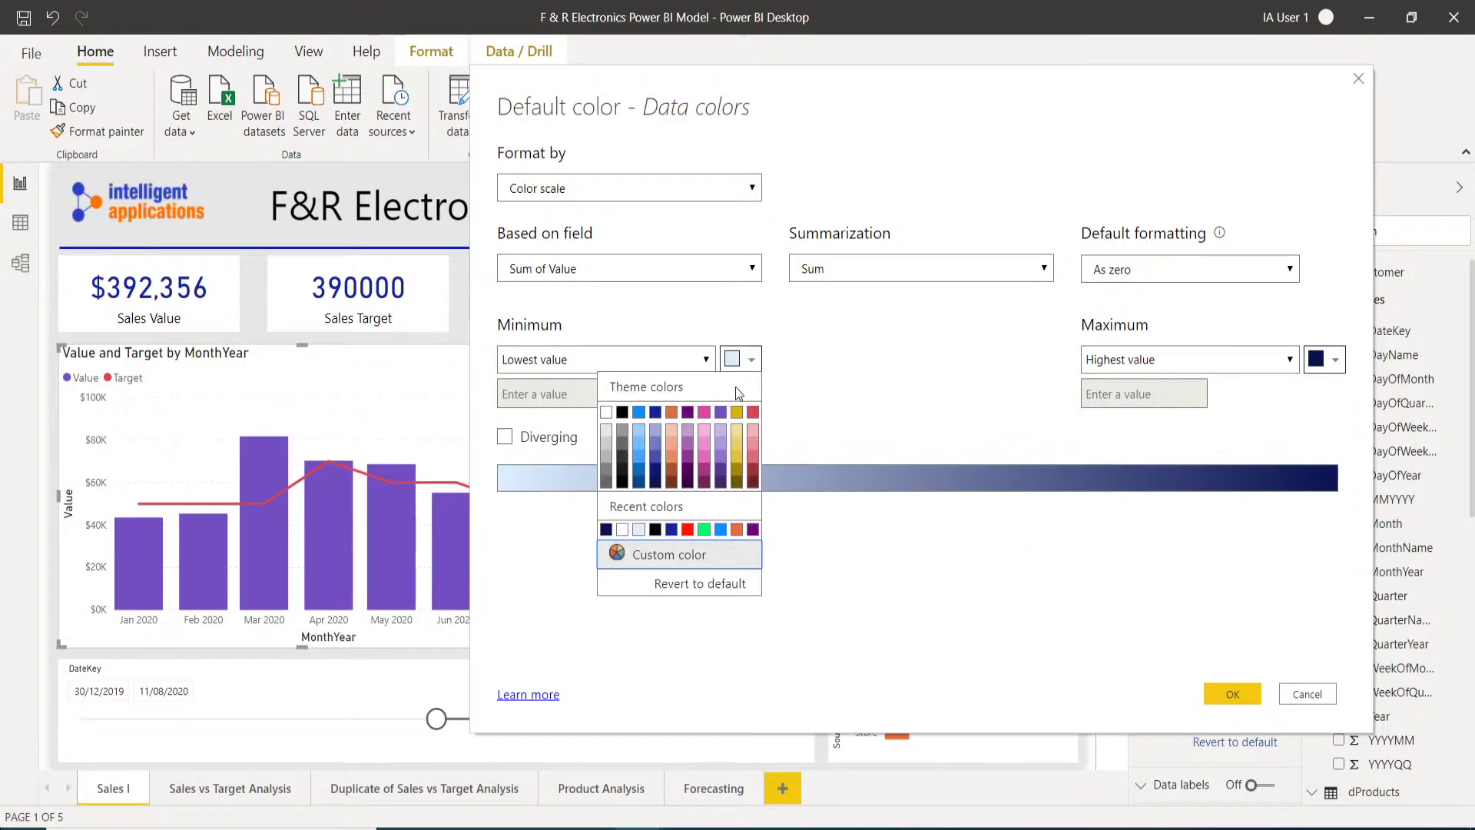
click(655, 435)
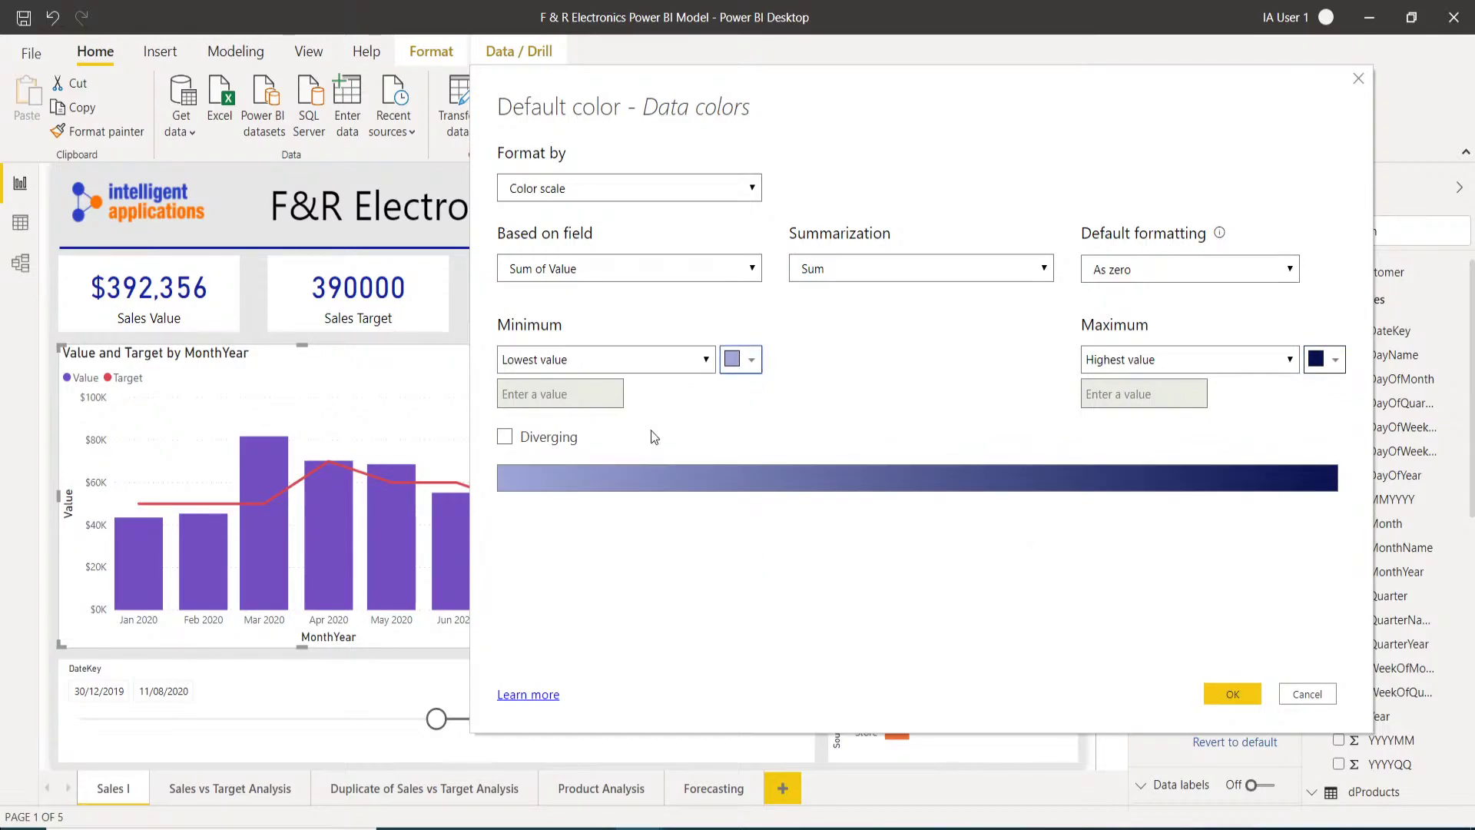
Step: Make the color scale diverging with a dark blue center color, apply it to the columns, and deselect the chart
click(539, 445)
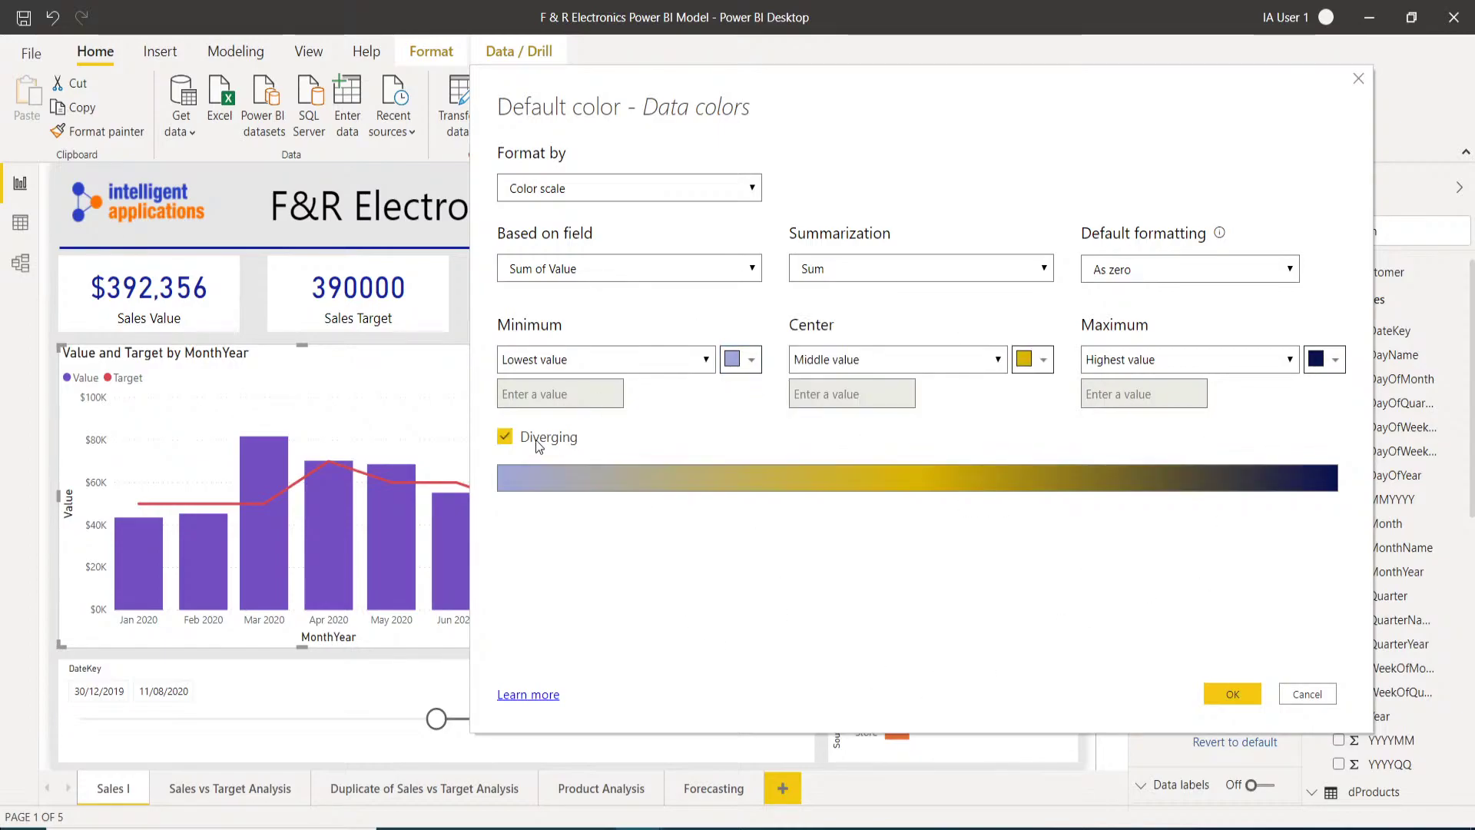
click(1022, 361)
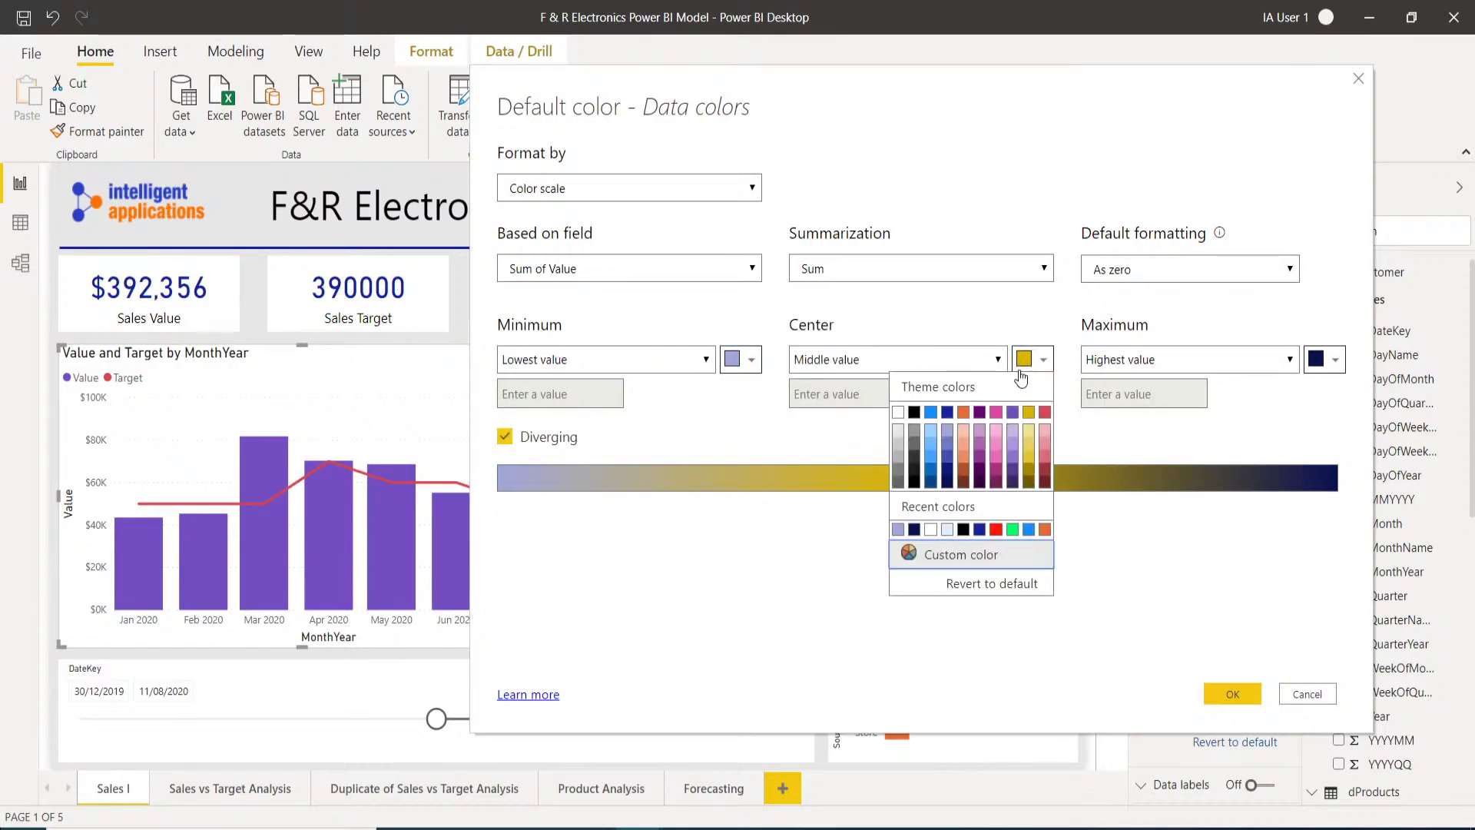
click(946, 466)
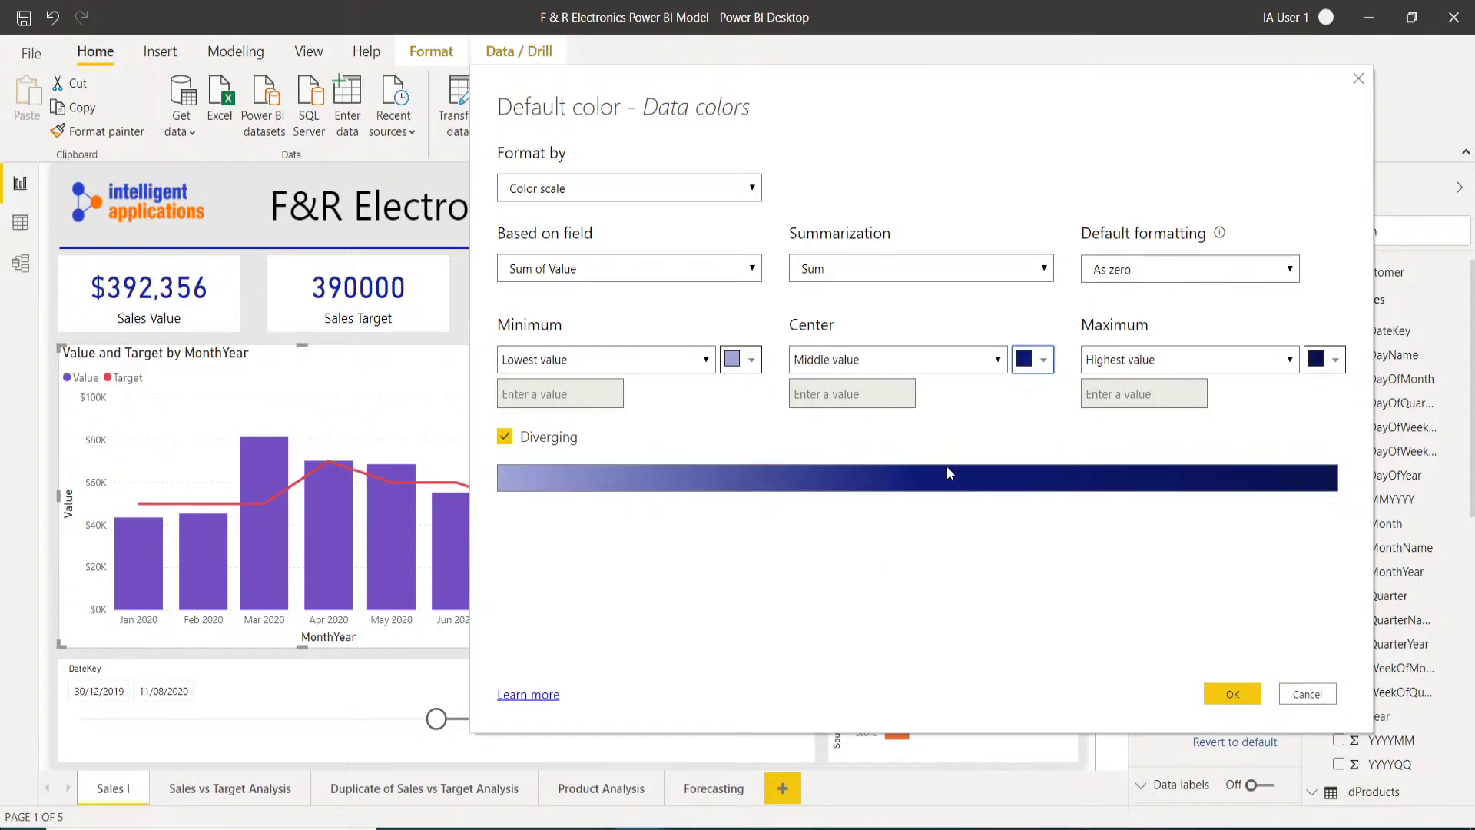
click(1223, 695)
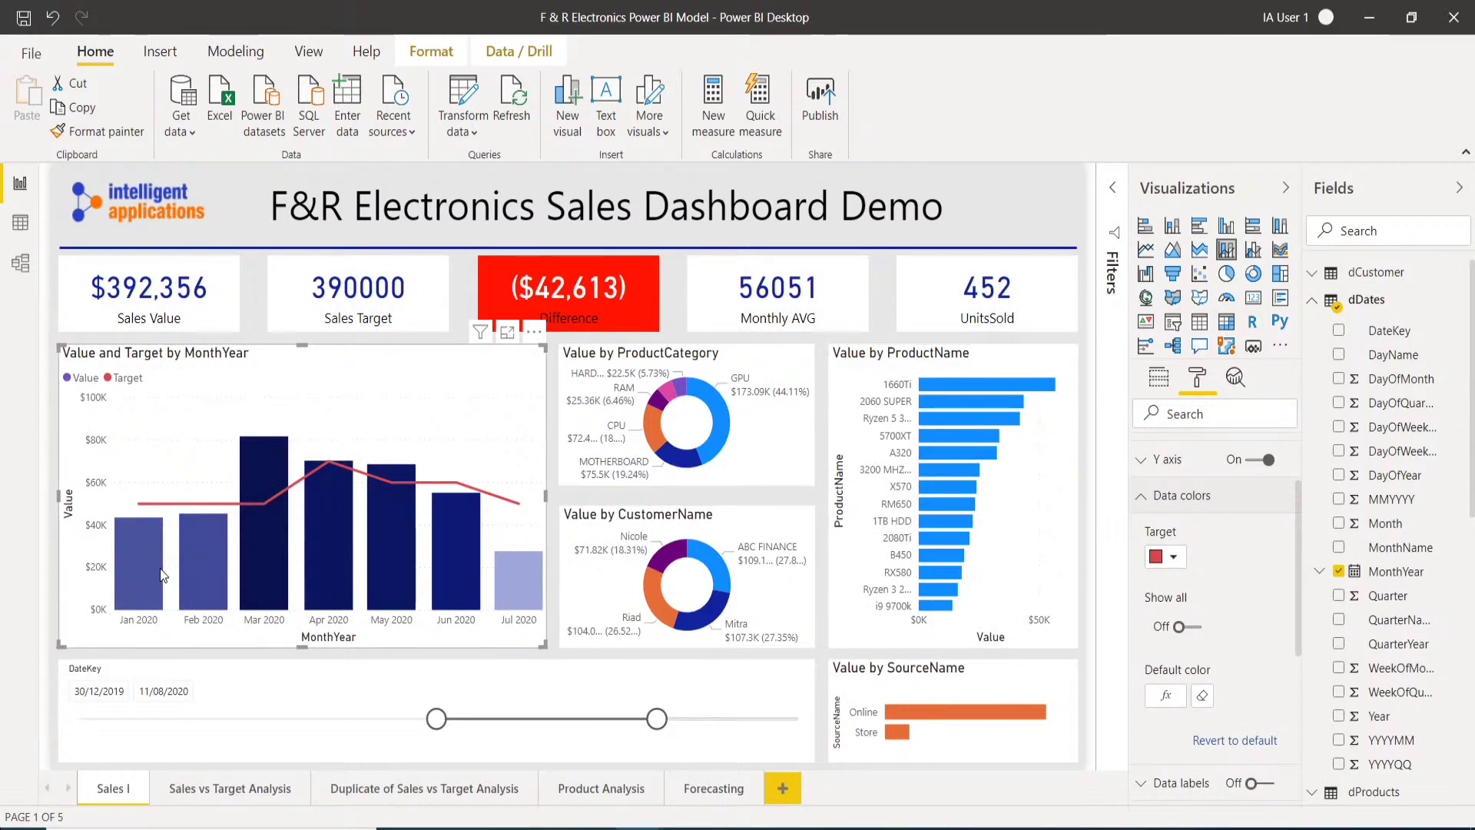
mouse_move(161, 575)
mouse_move(270, 462)
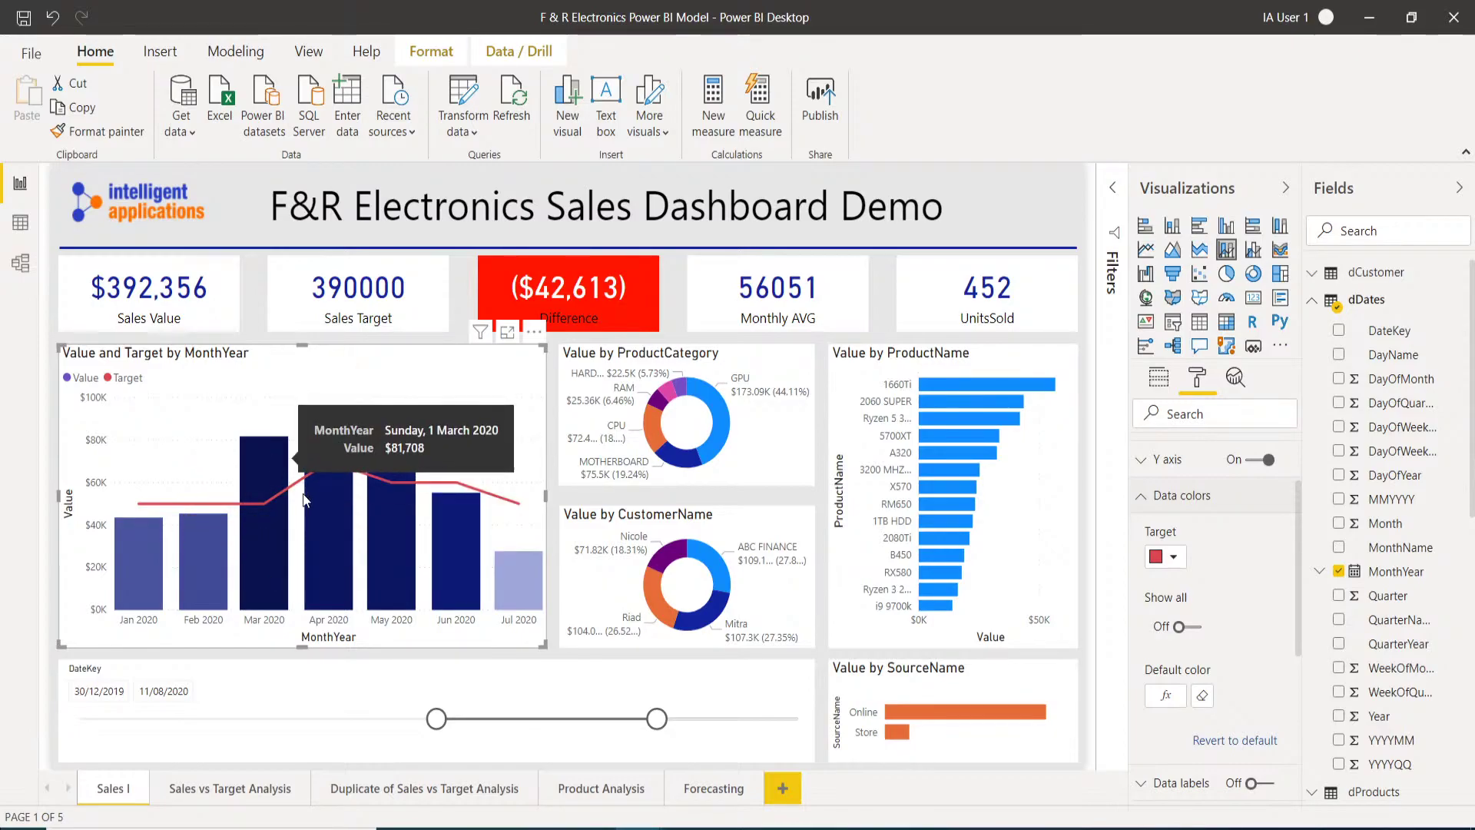
click(551, 435)
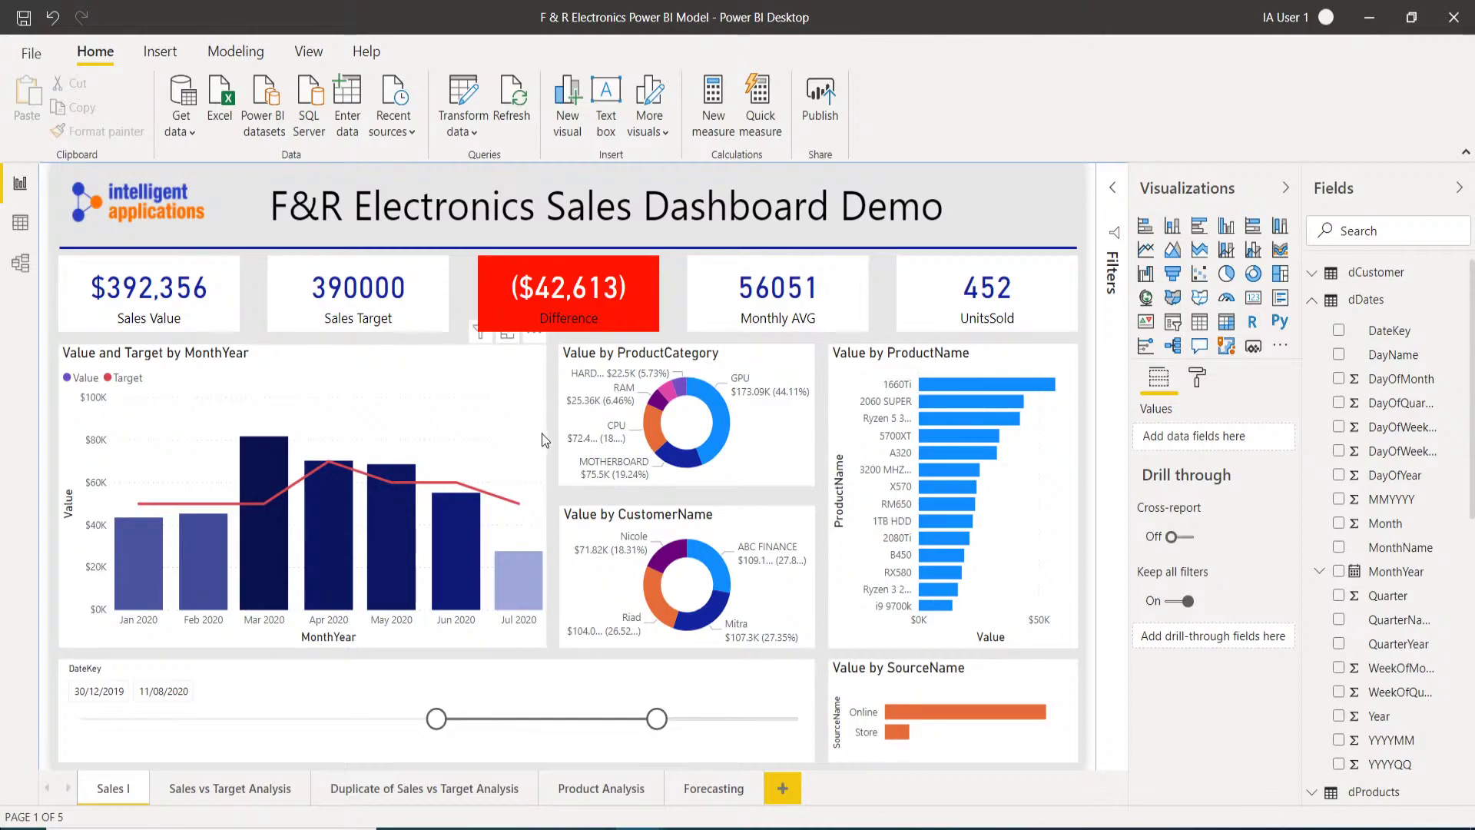
Step: Set the stroke width of the Target line in the Value and Target by MonthYear chart to 2
click(542, 433)
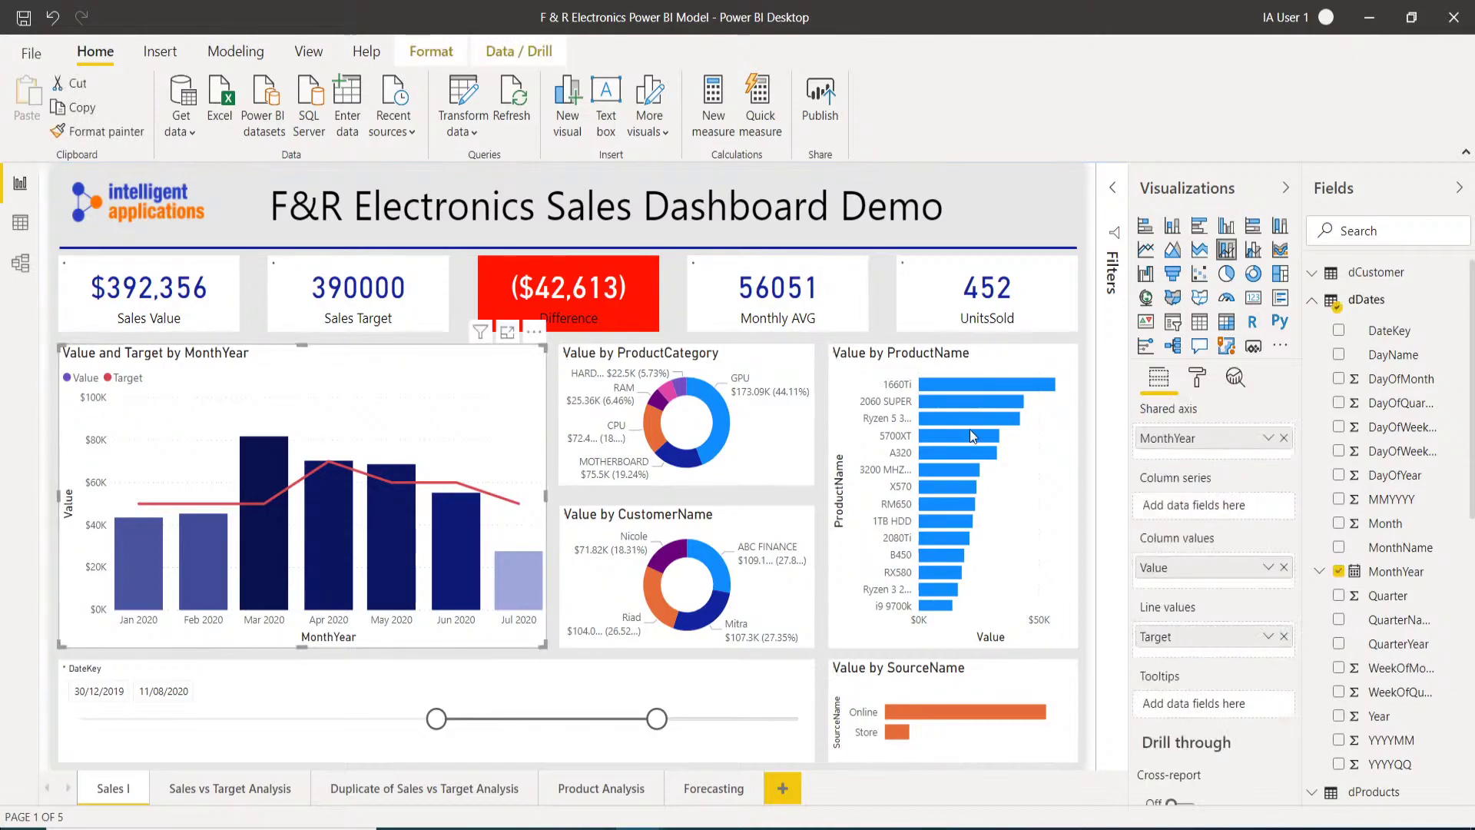
click(1199, 380)
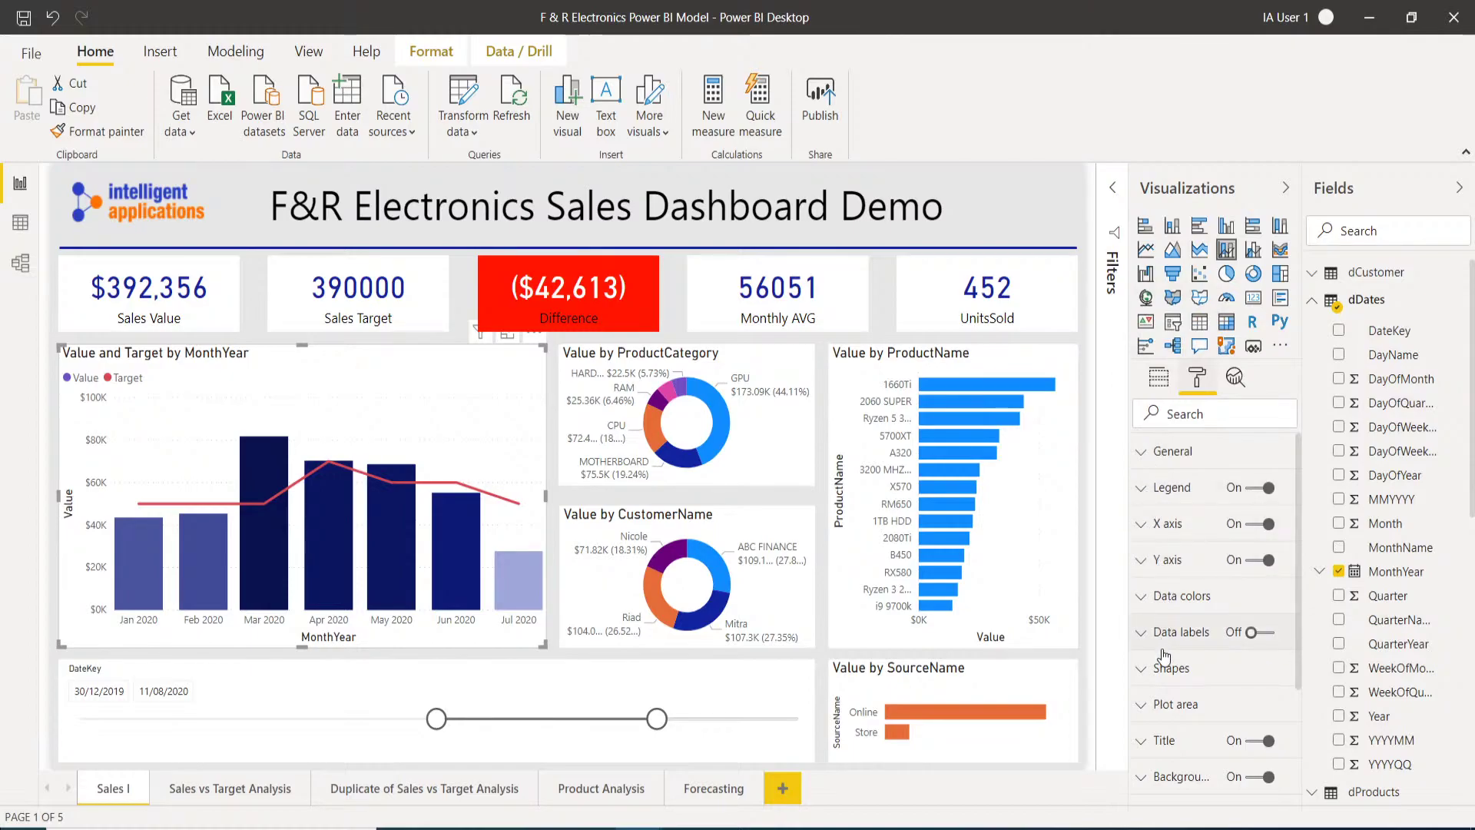
click(1147, 668)
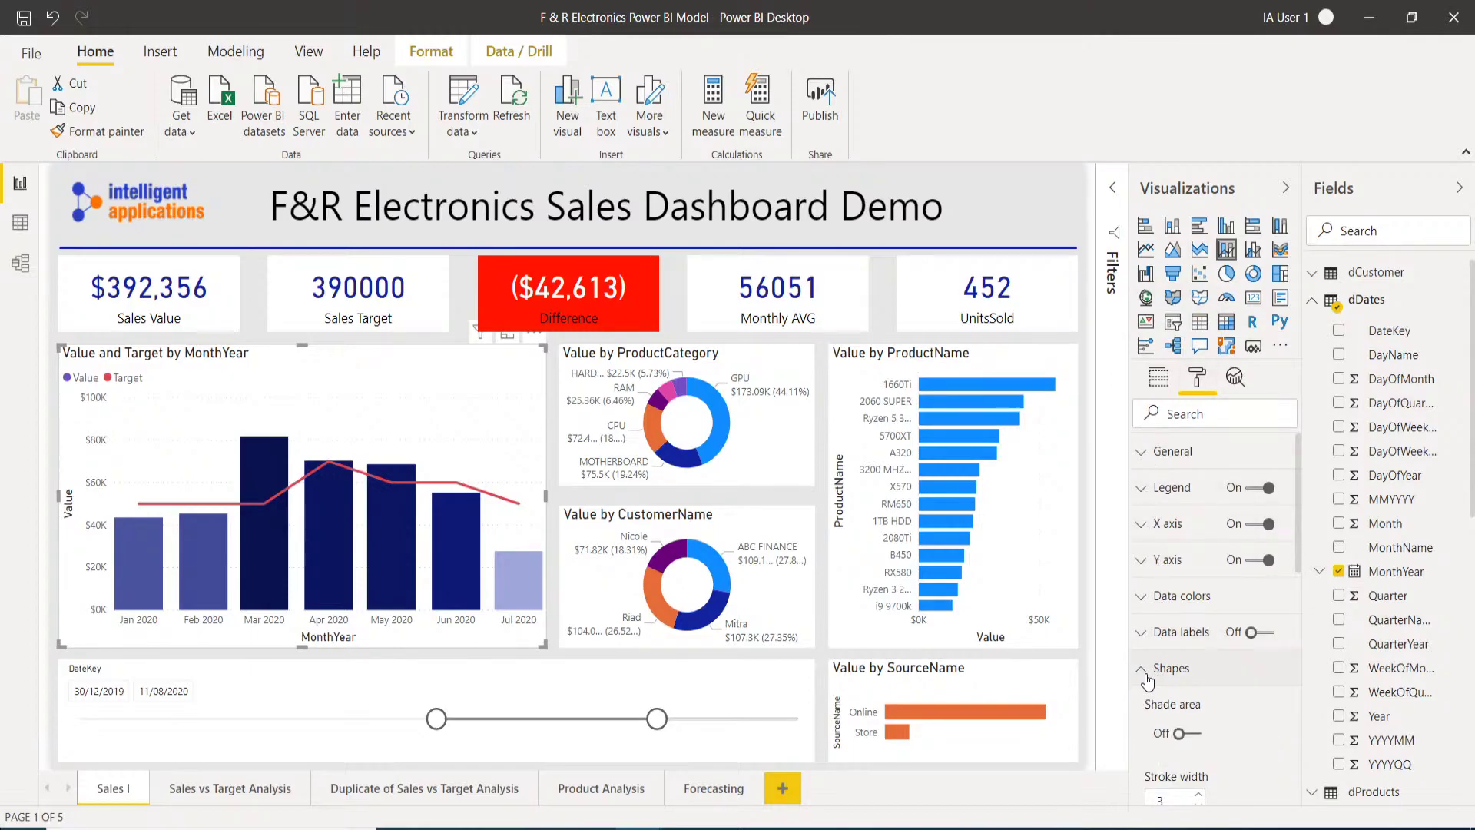
scroll(1206, 673, down, 2)
scroll(1214, 644, down, 2)
scroll(1196, 547, down, 1)
scroll(1210, 527, up, 1)
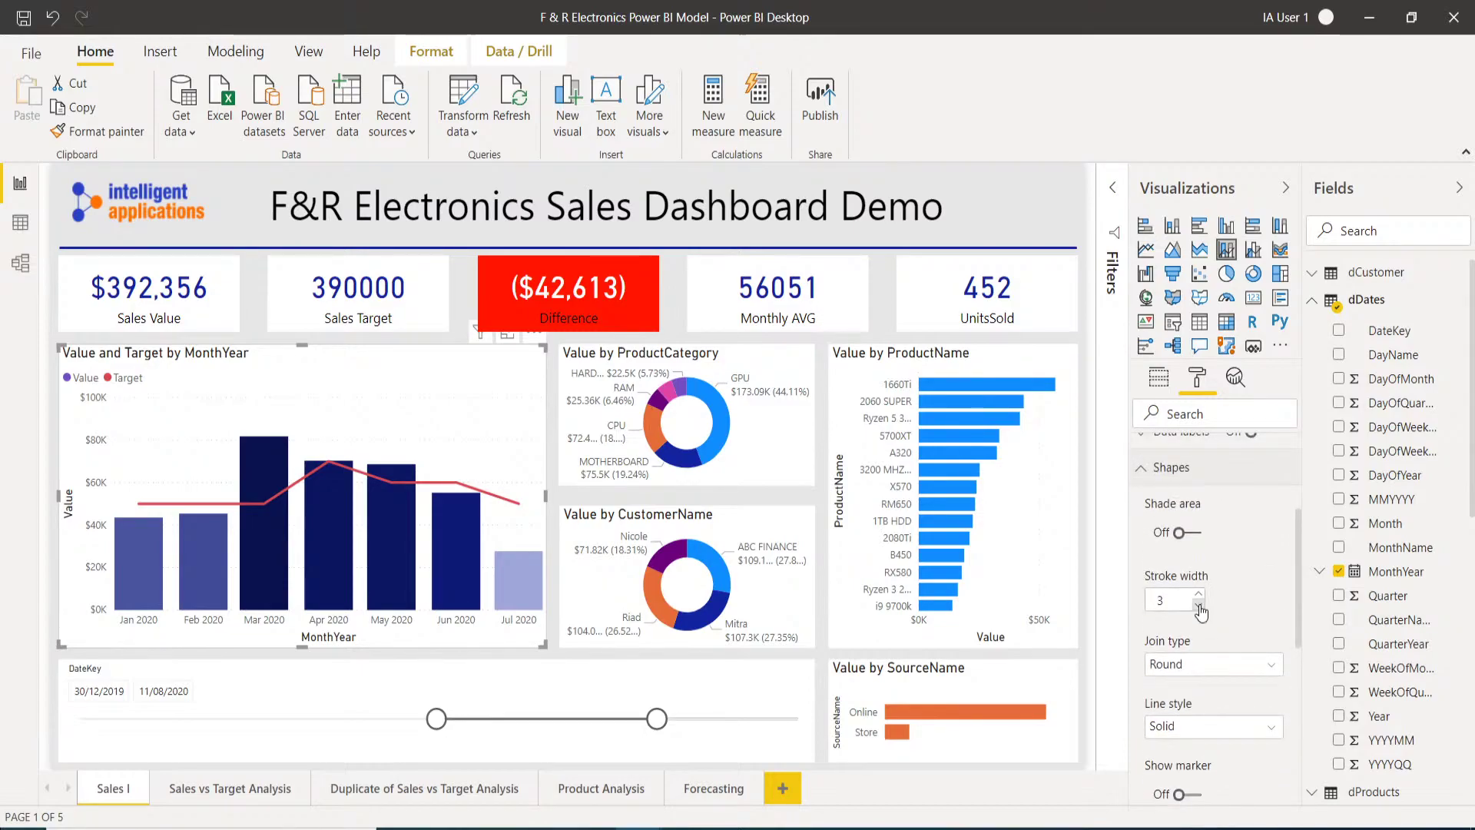
click(1199, 606)
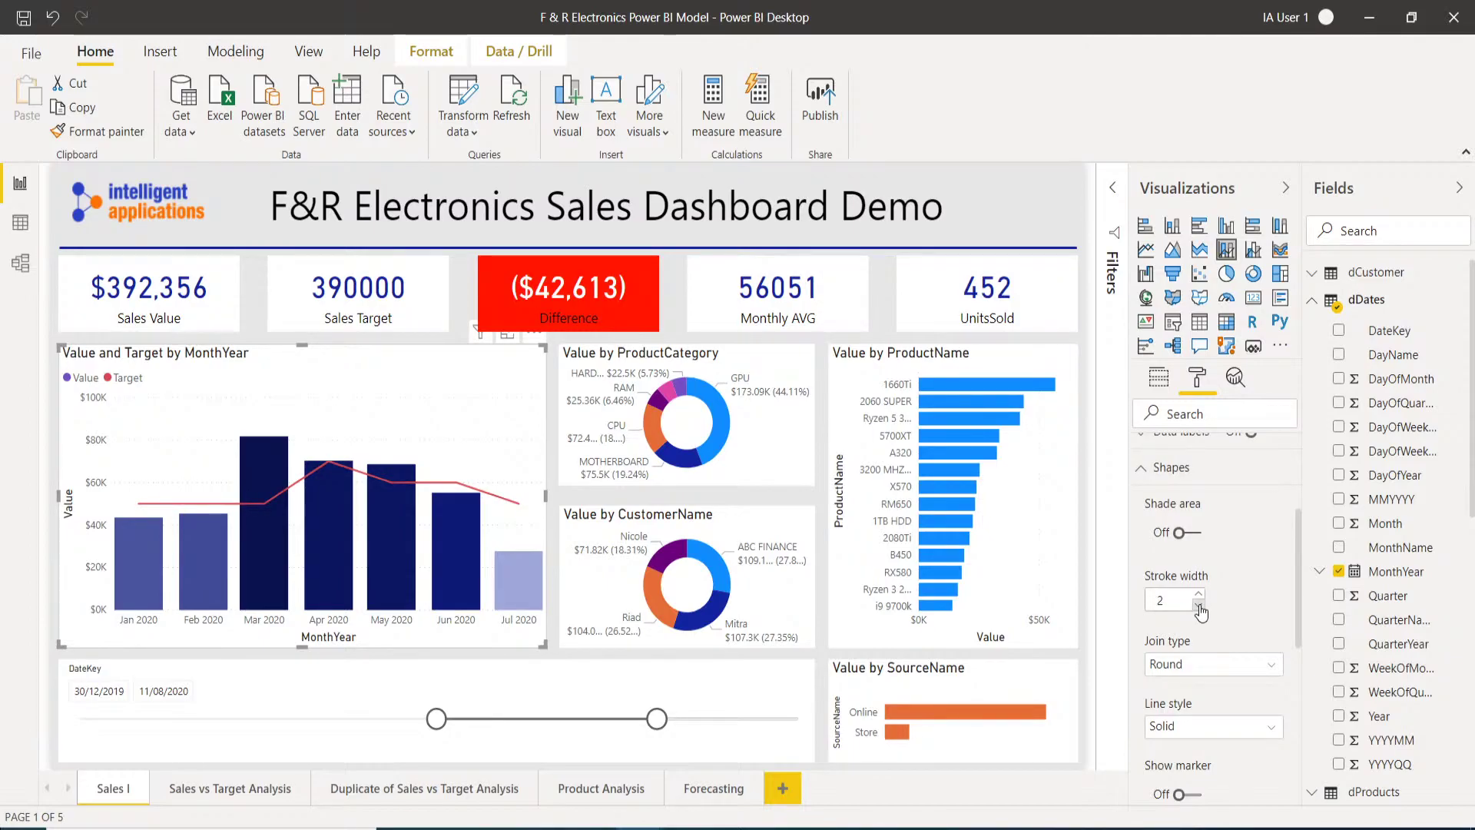
Step: Show markers on the Target line, give them a diamond shape, and slightly increase the marker size
scroll(1226, 649, down, 1)
click(1190, 699)
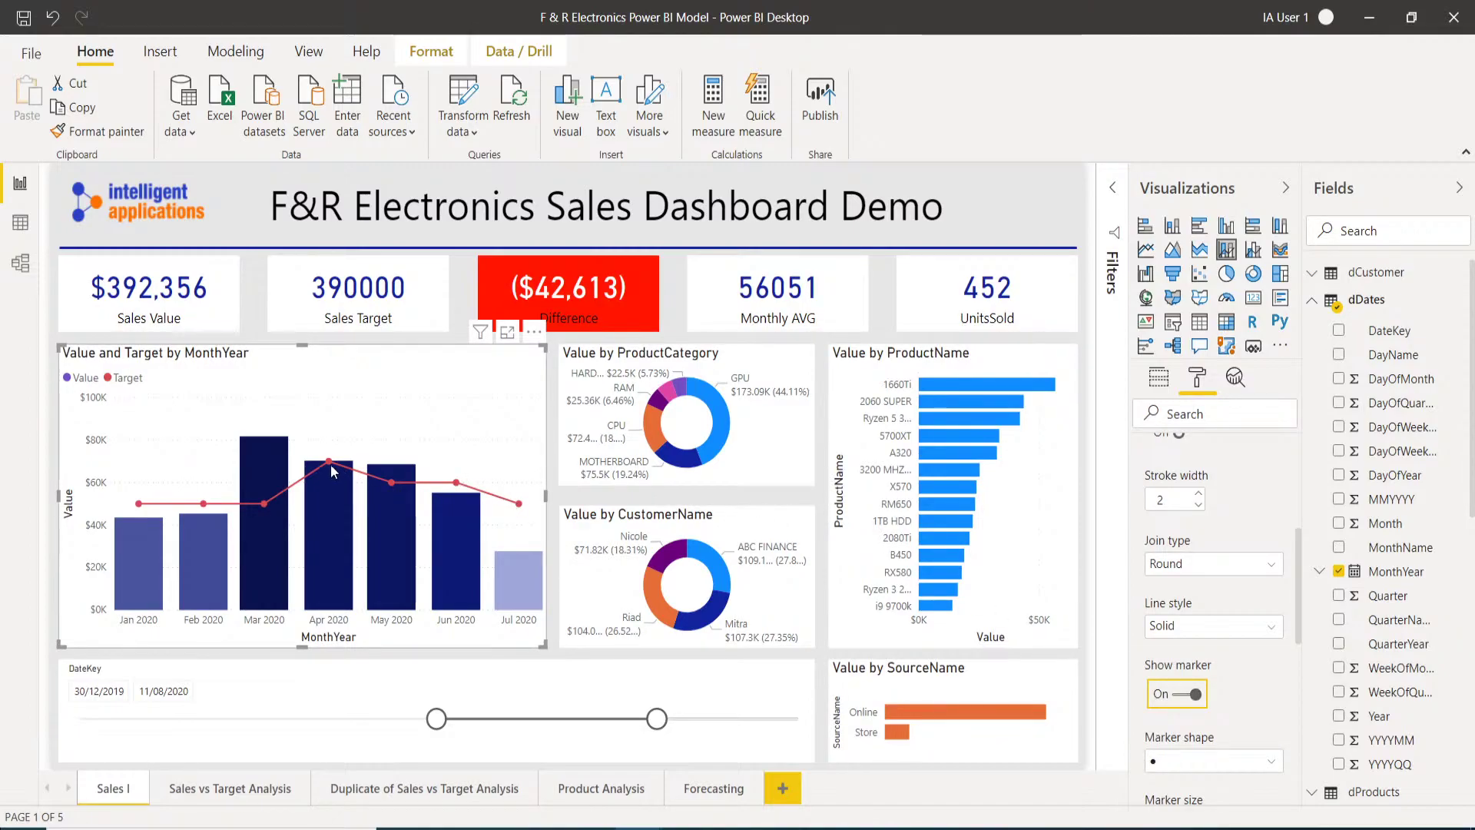
scroll(1233, 692, down, 3)
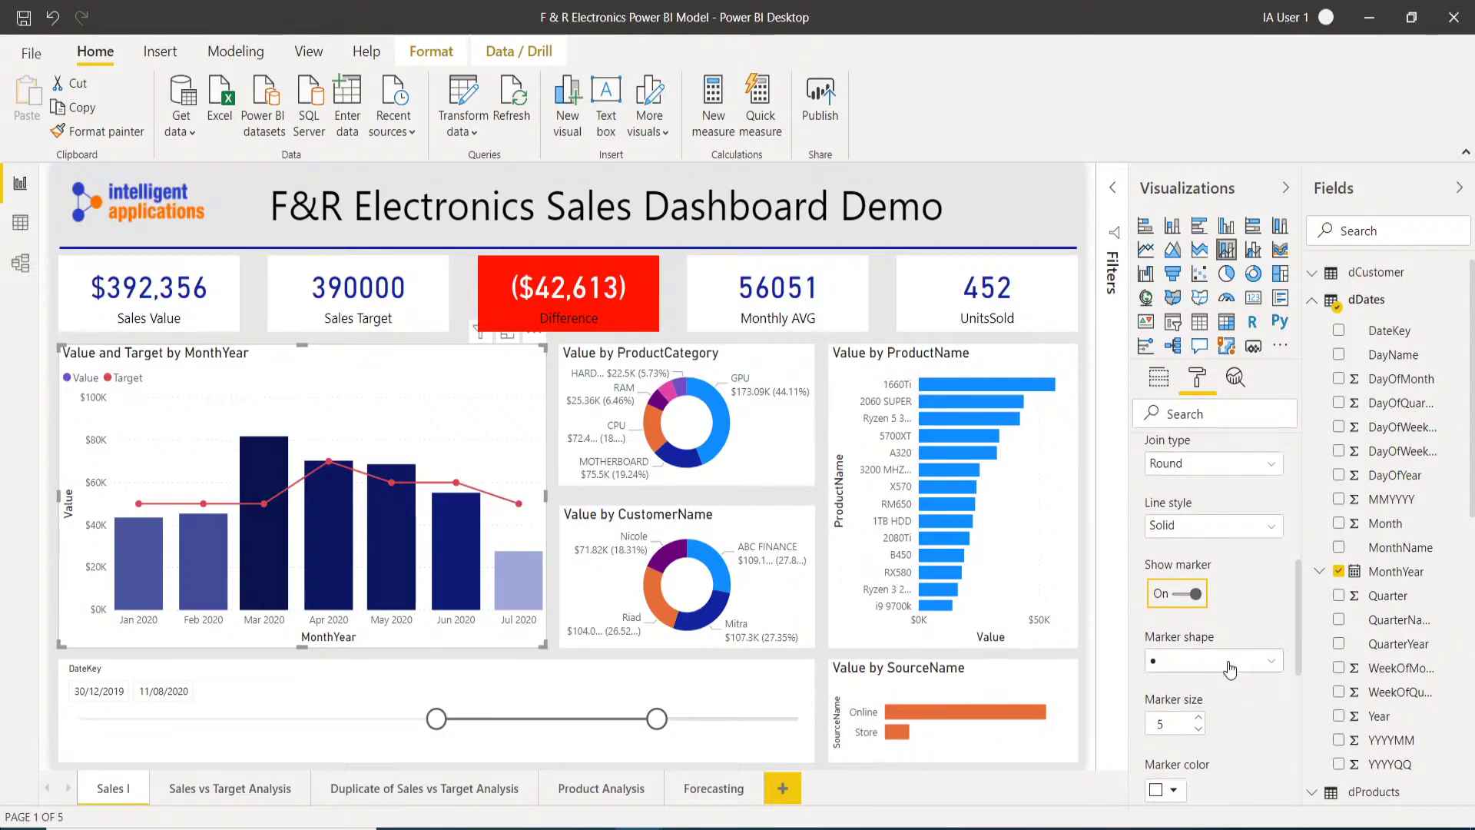
click(1221, 671)
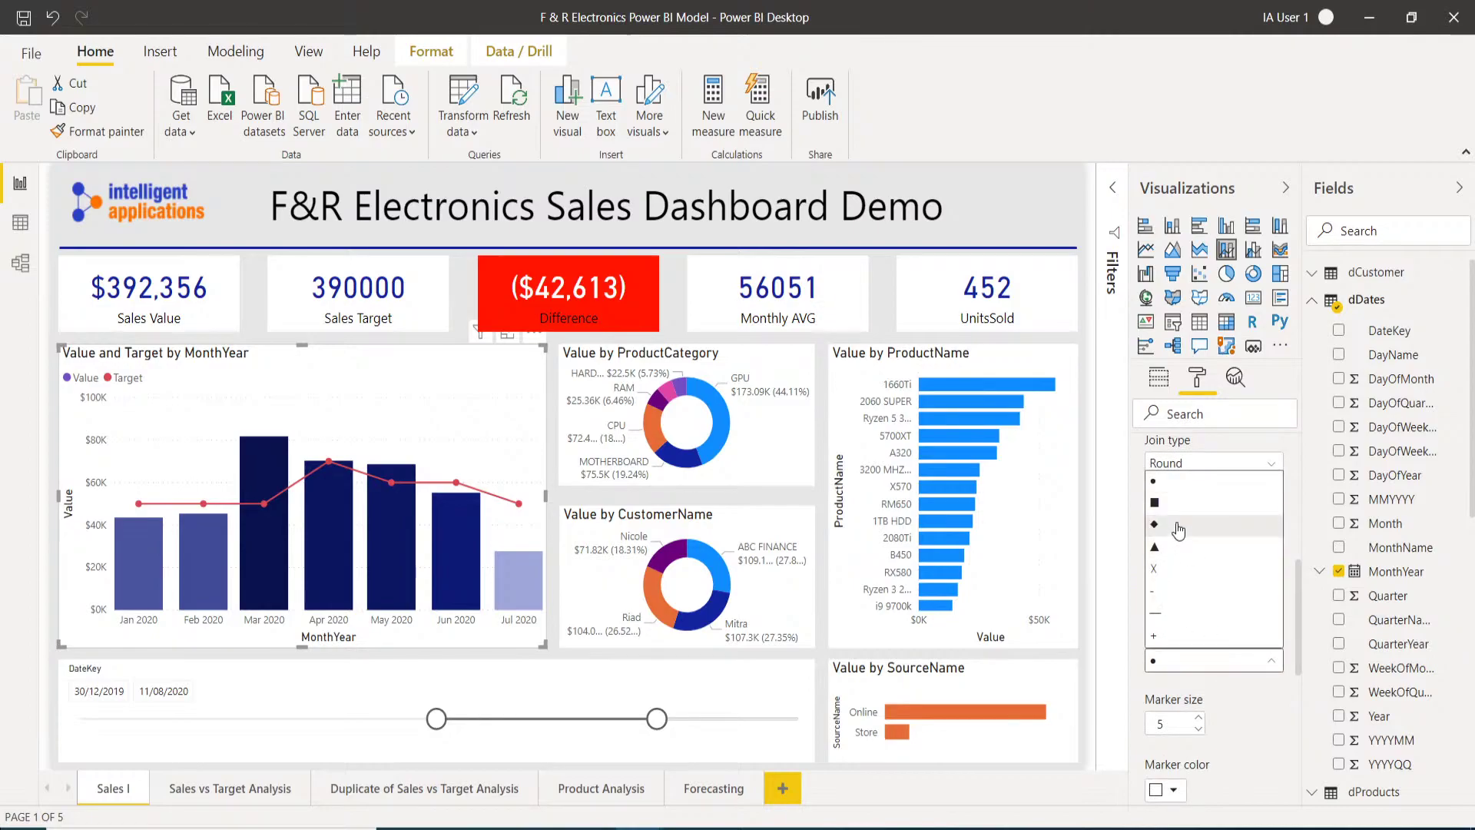
click(1178, 529)
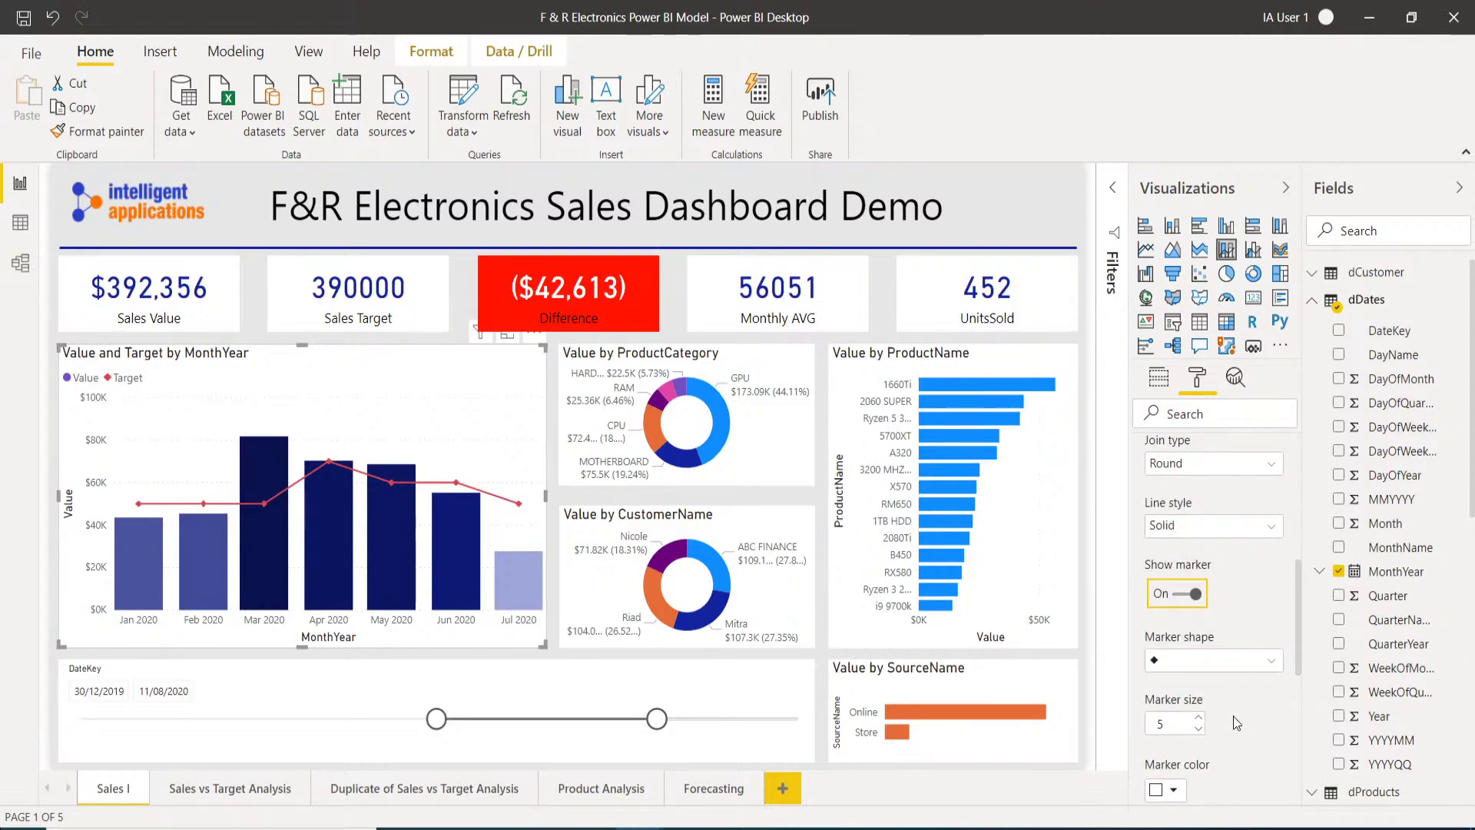
click(1198, 716)
scroll(1236, 692, up, 3)
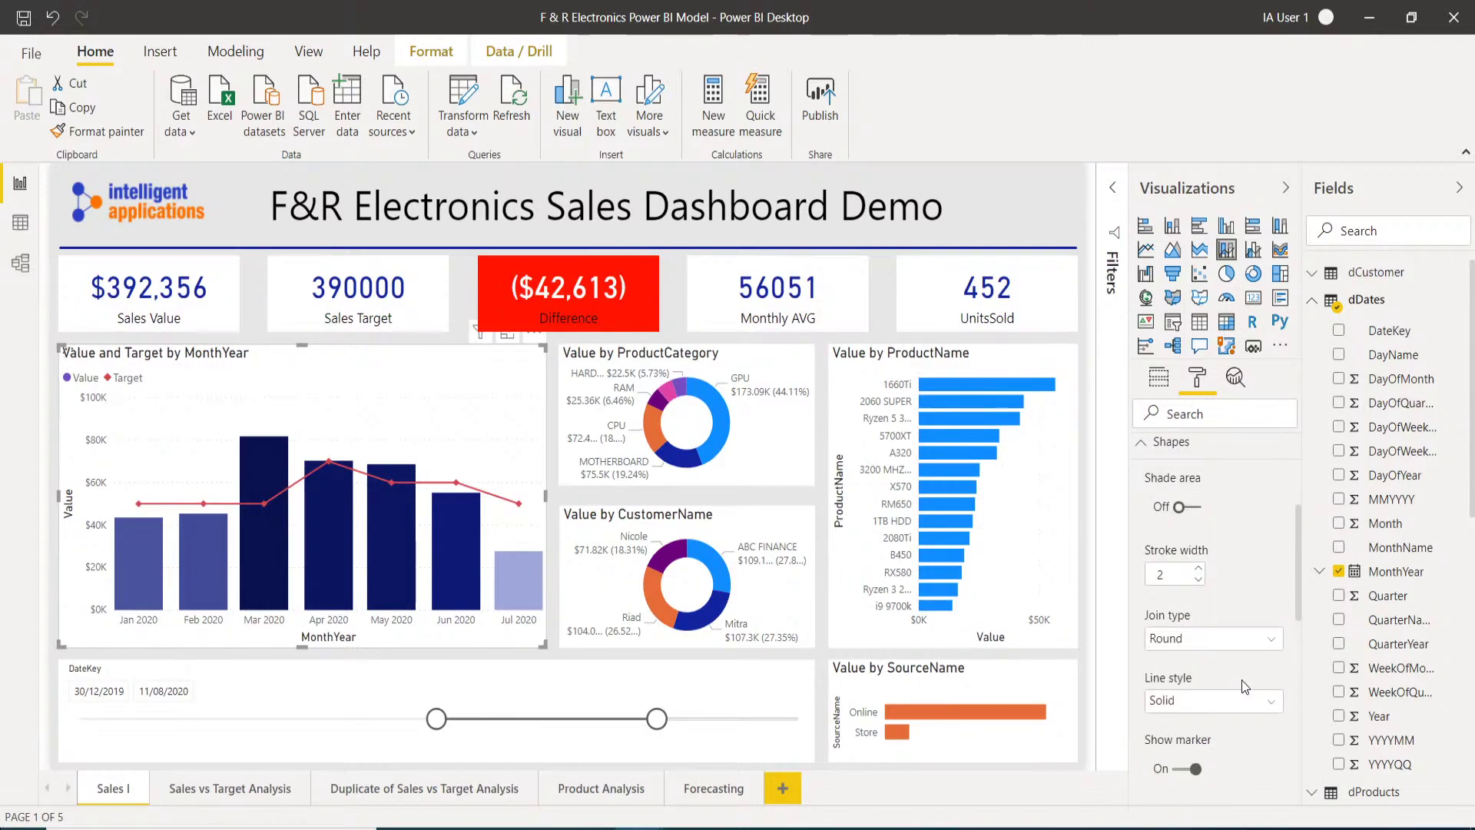
click(1150, 454)
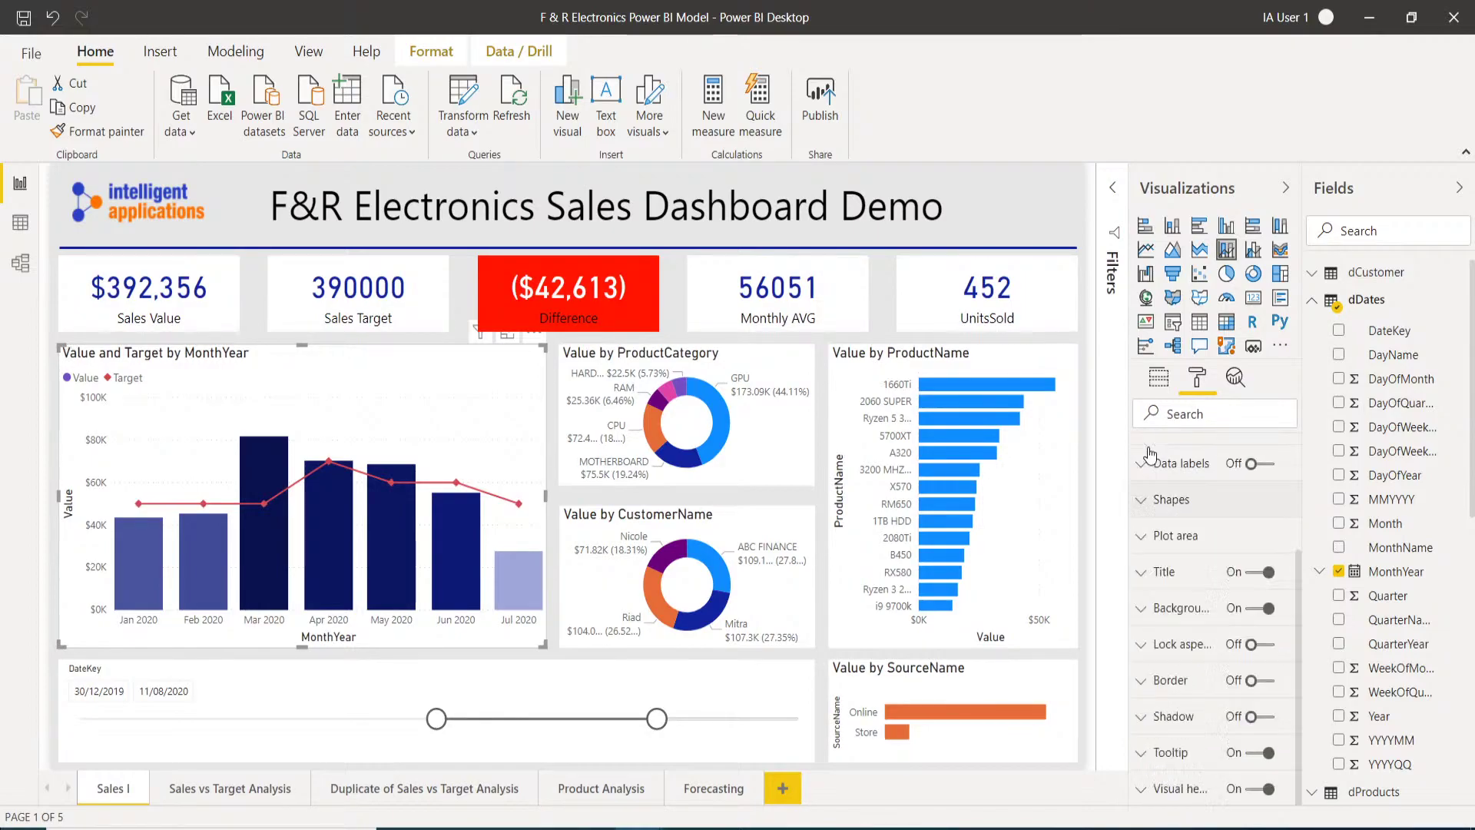
Step: Recolor the Target line of the Value and Target by MonthYear chart with a custom bright red
scroll(1179, 530, up, 3)
click(1160, 597)
click(1165, 657)
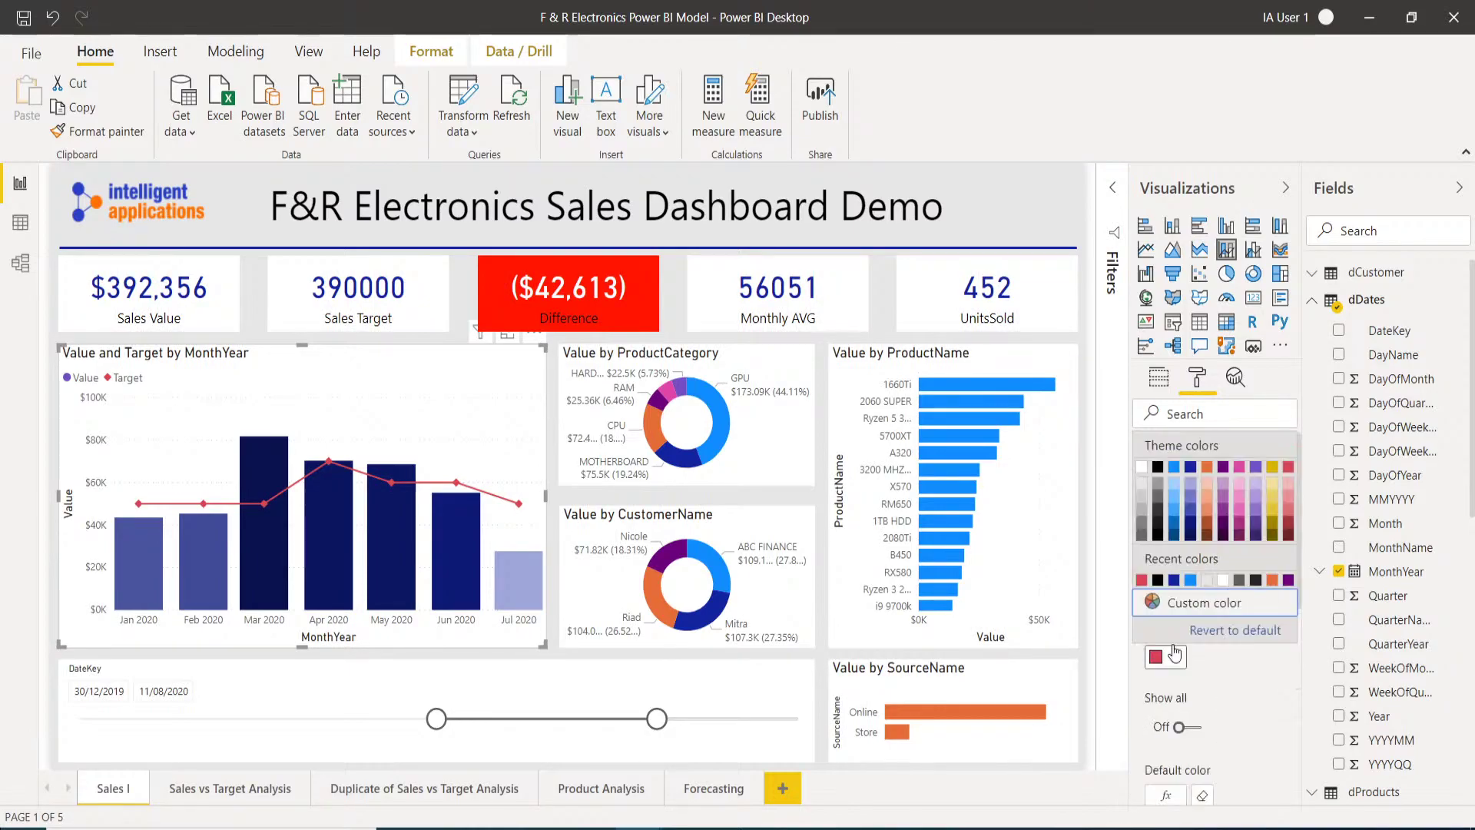
click(1161, 604)
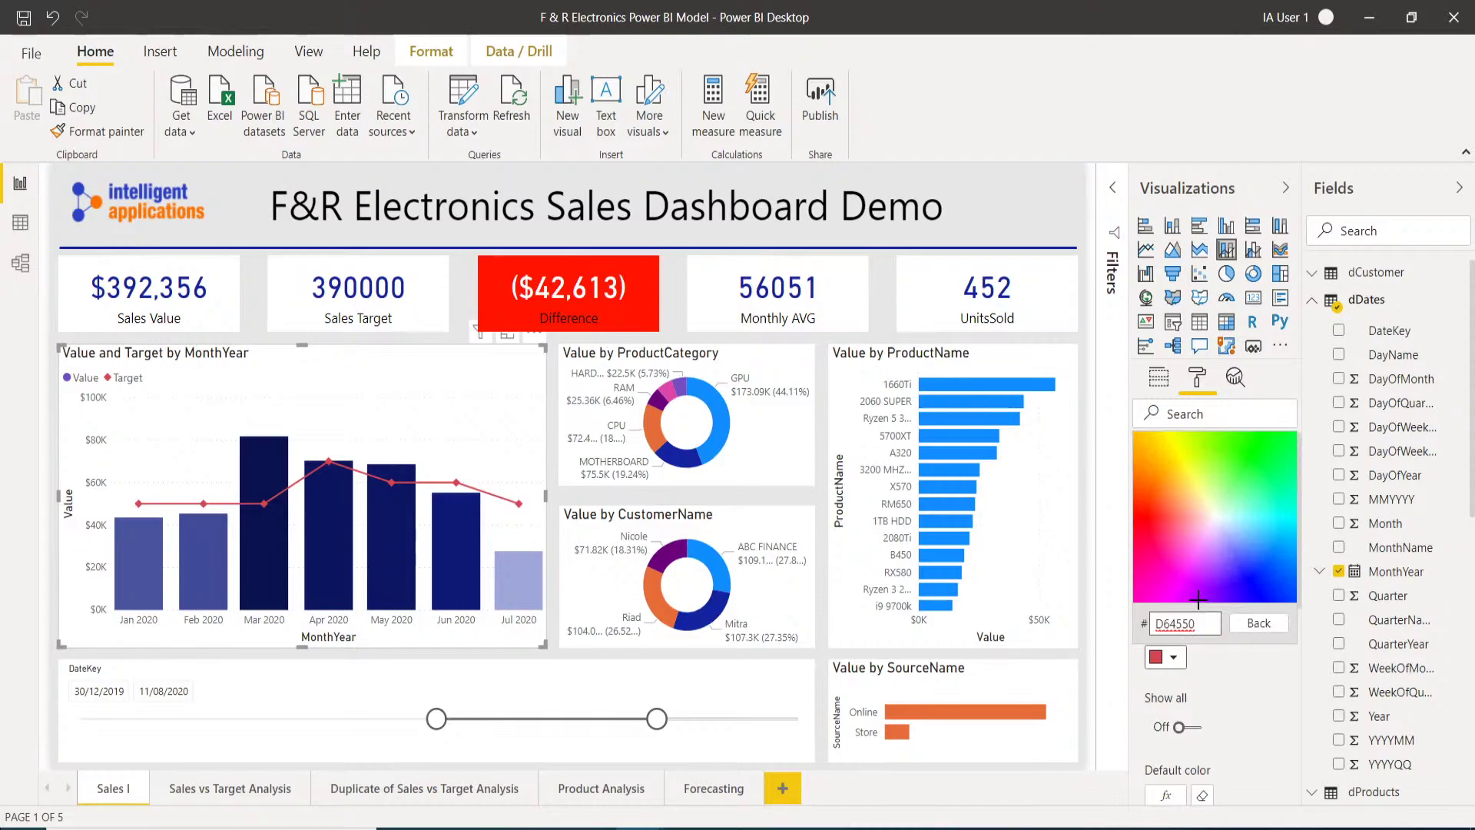
click(1149, 506)
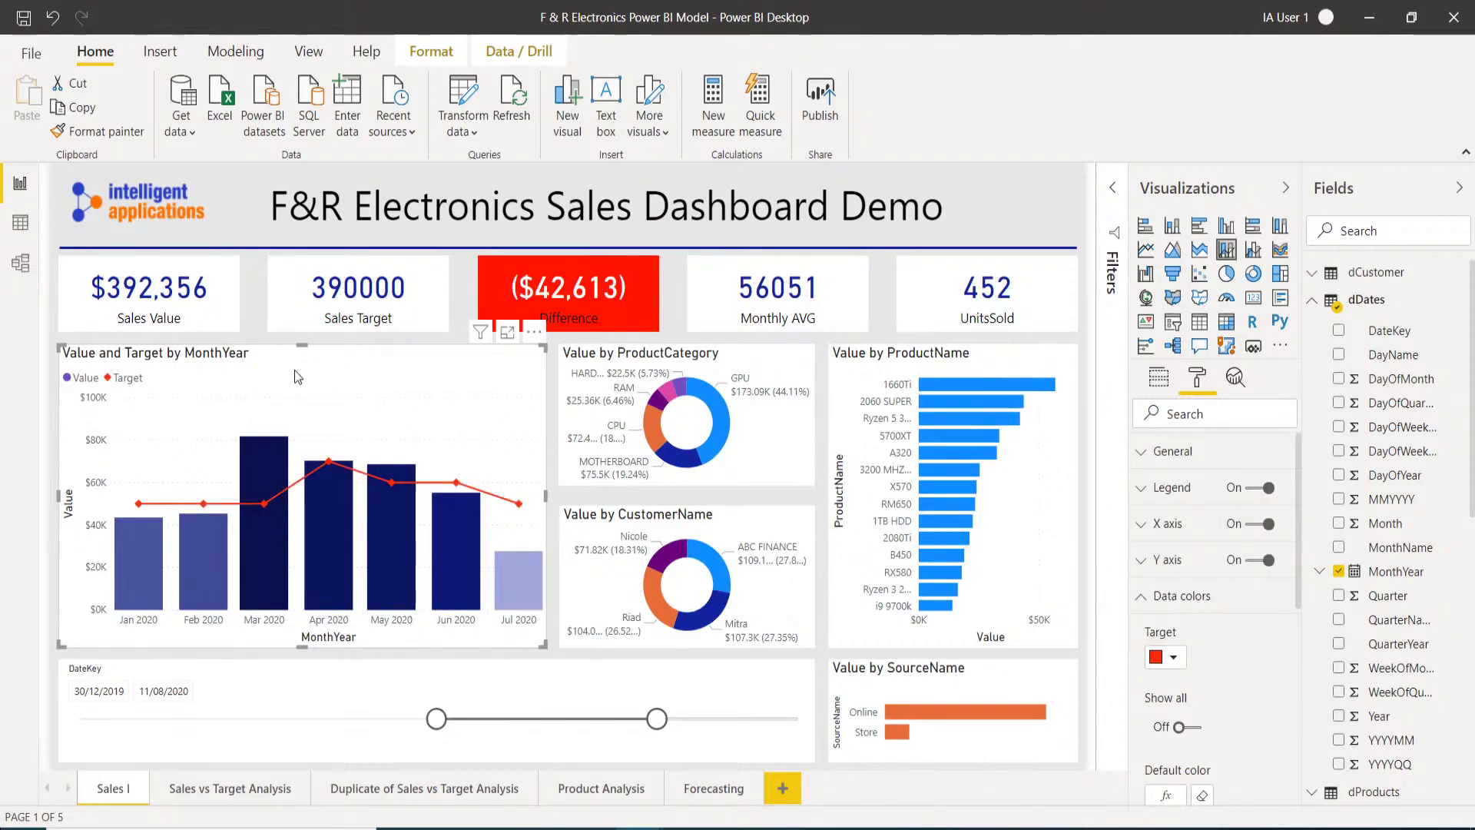
click(1148, 606)
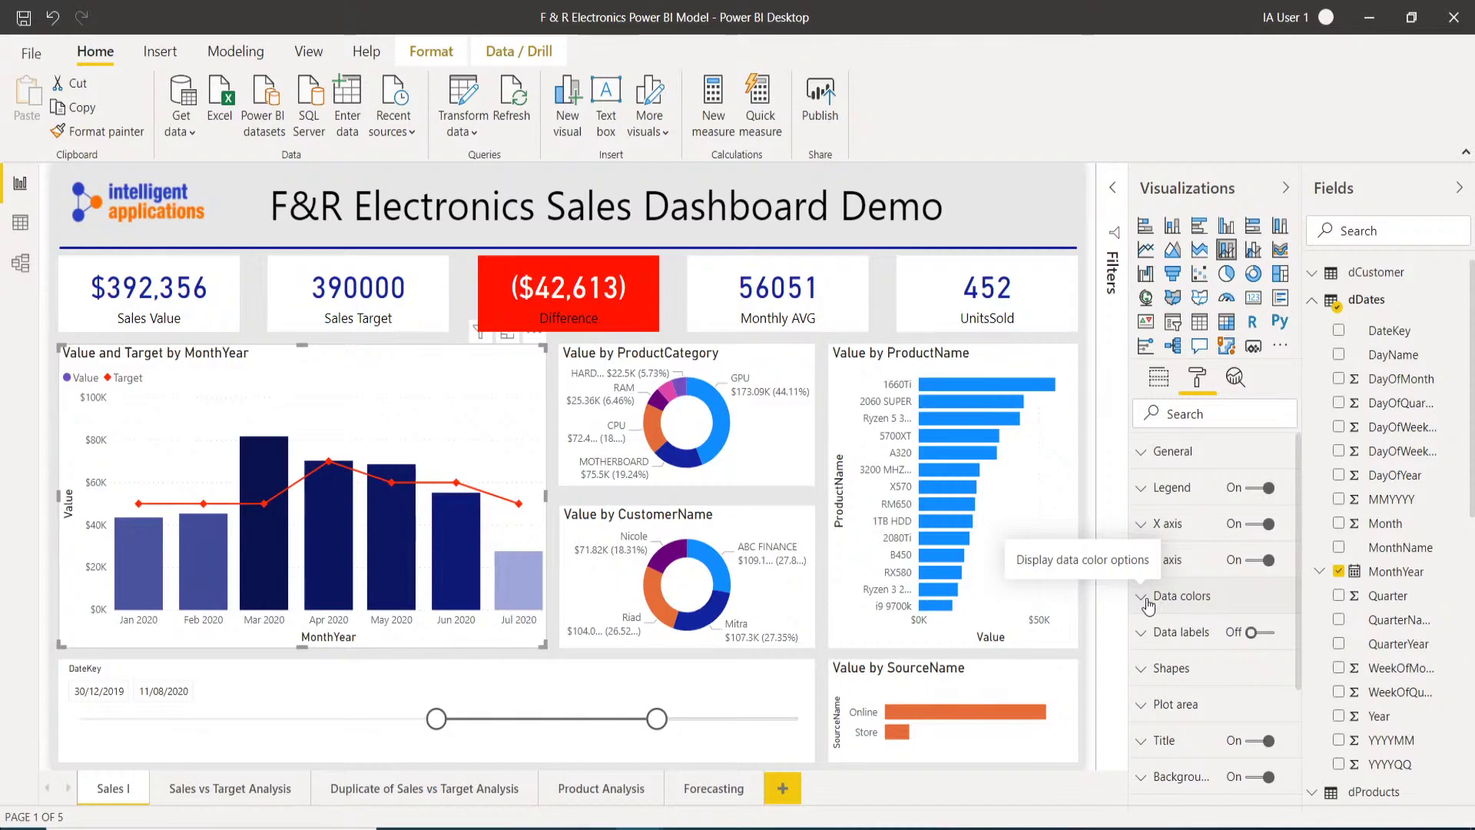
Step: Turn on data labels for the Value and Target by MonthYear chart and enable customizing them per series
click(1260, 631)
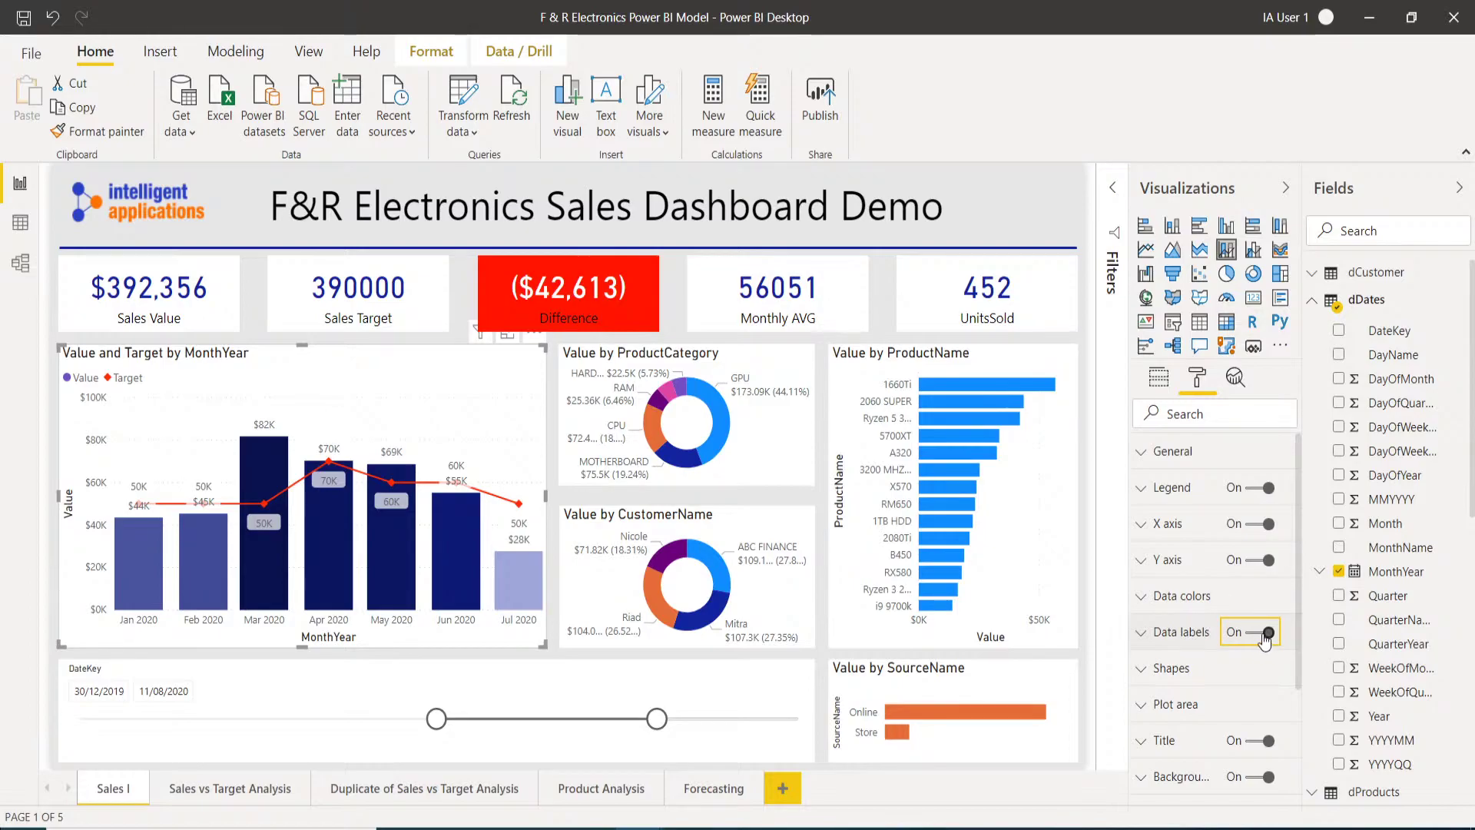
click(1139, 633)
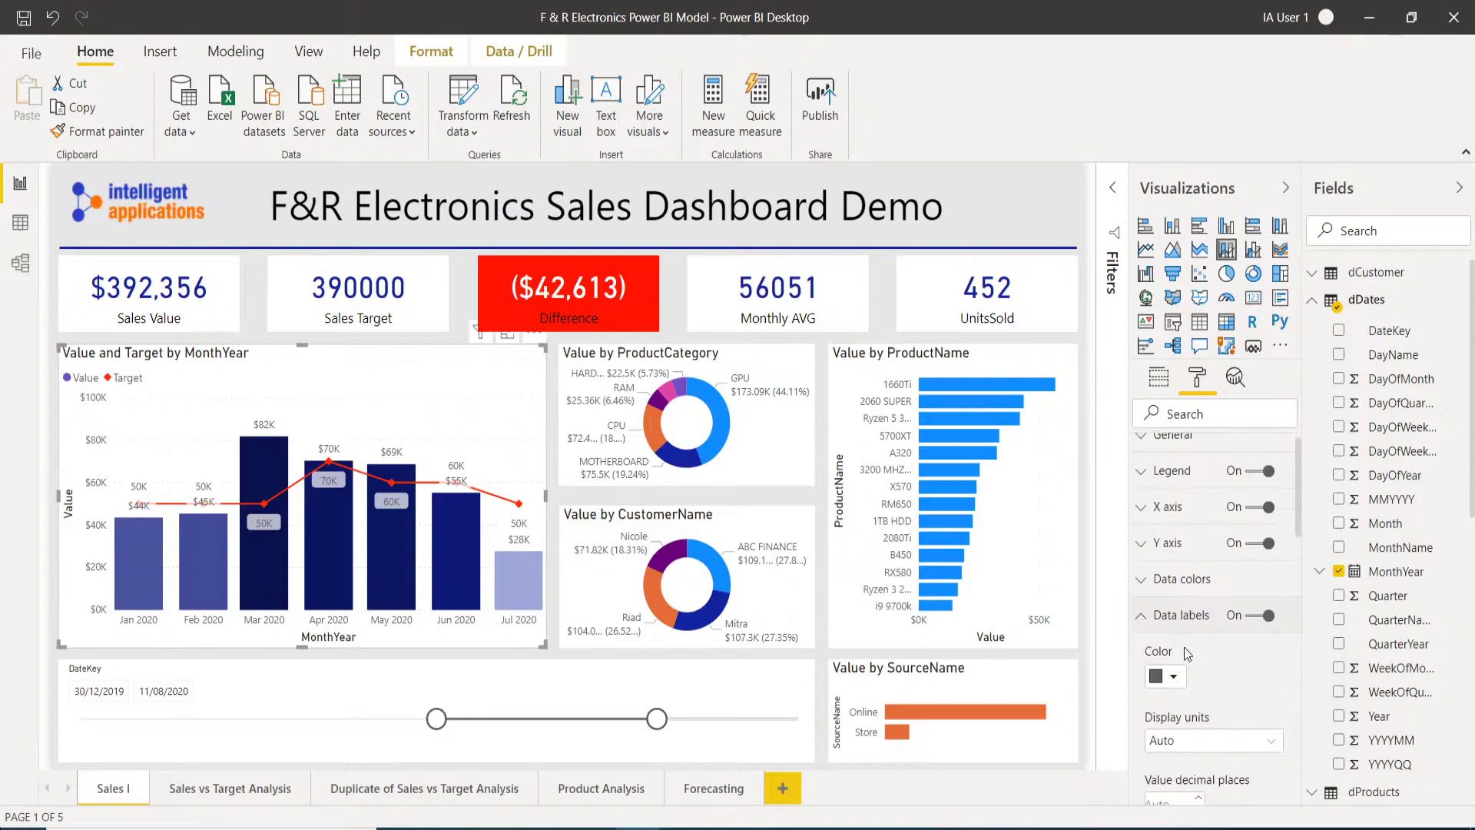
scroll(1181, 649, down, 1)
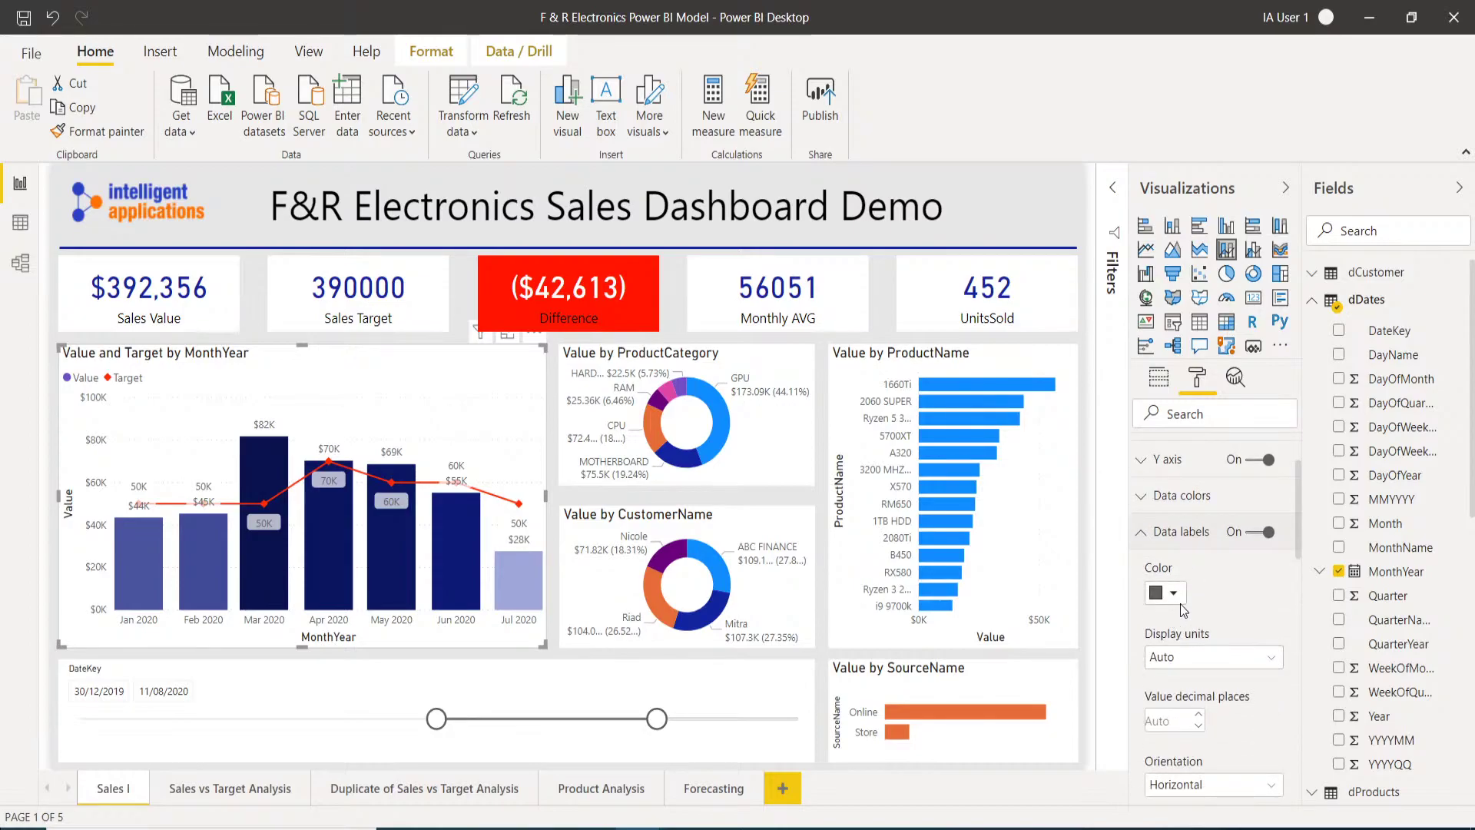
scroll(1210, 584, down, 1)
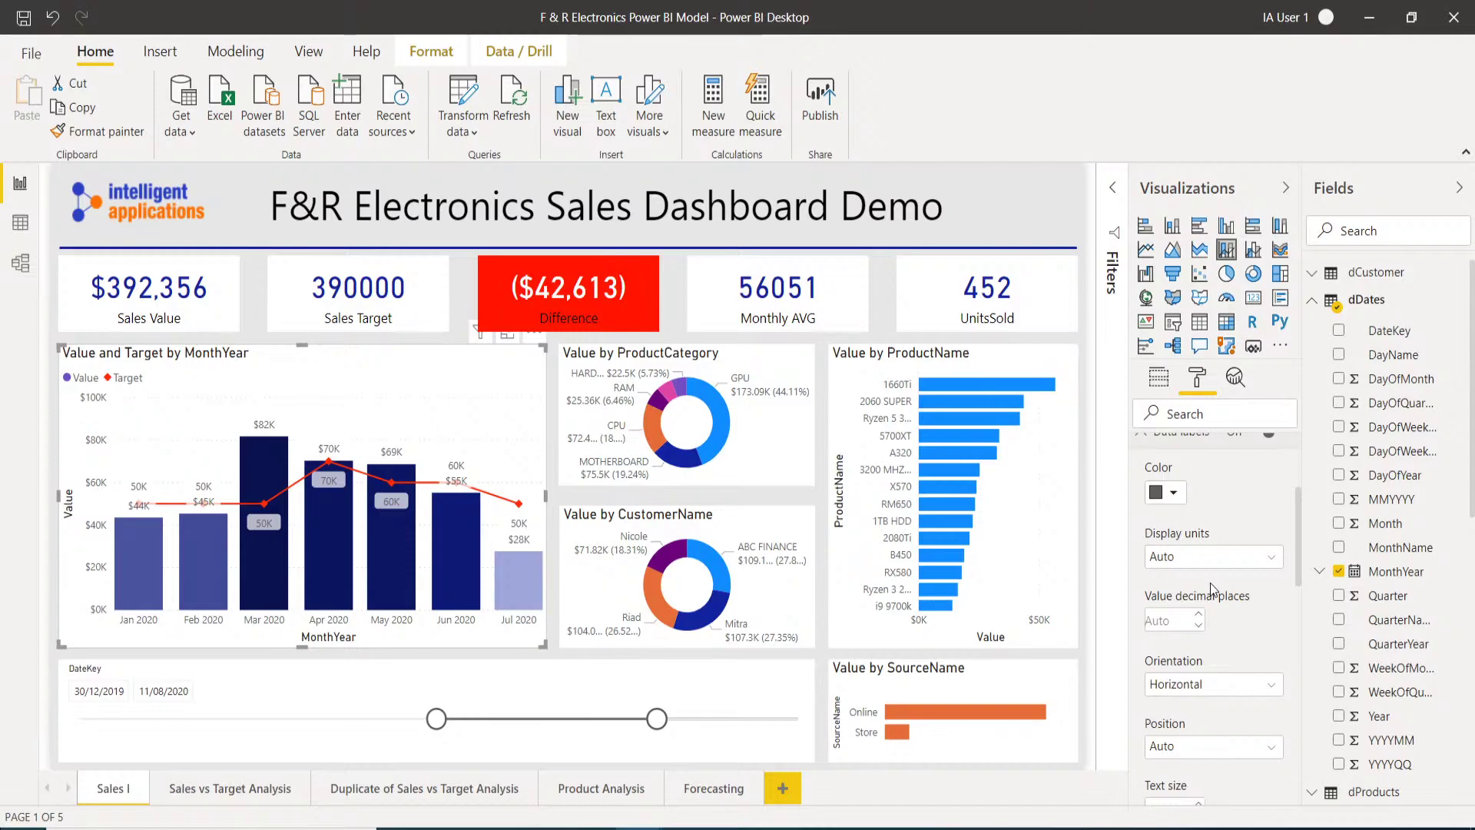
scroll(1248, 595, down, 2)
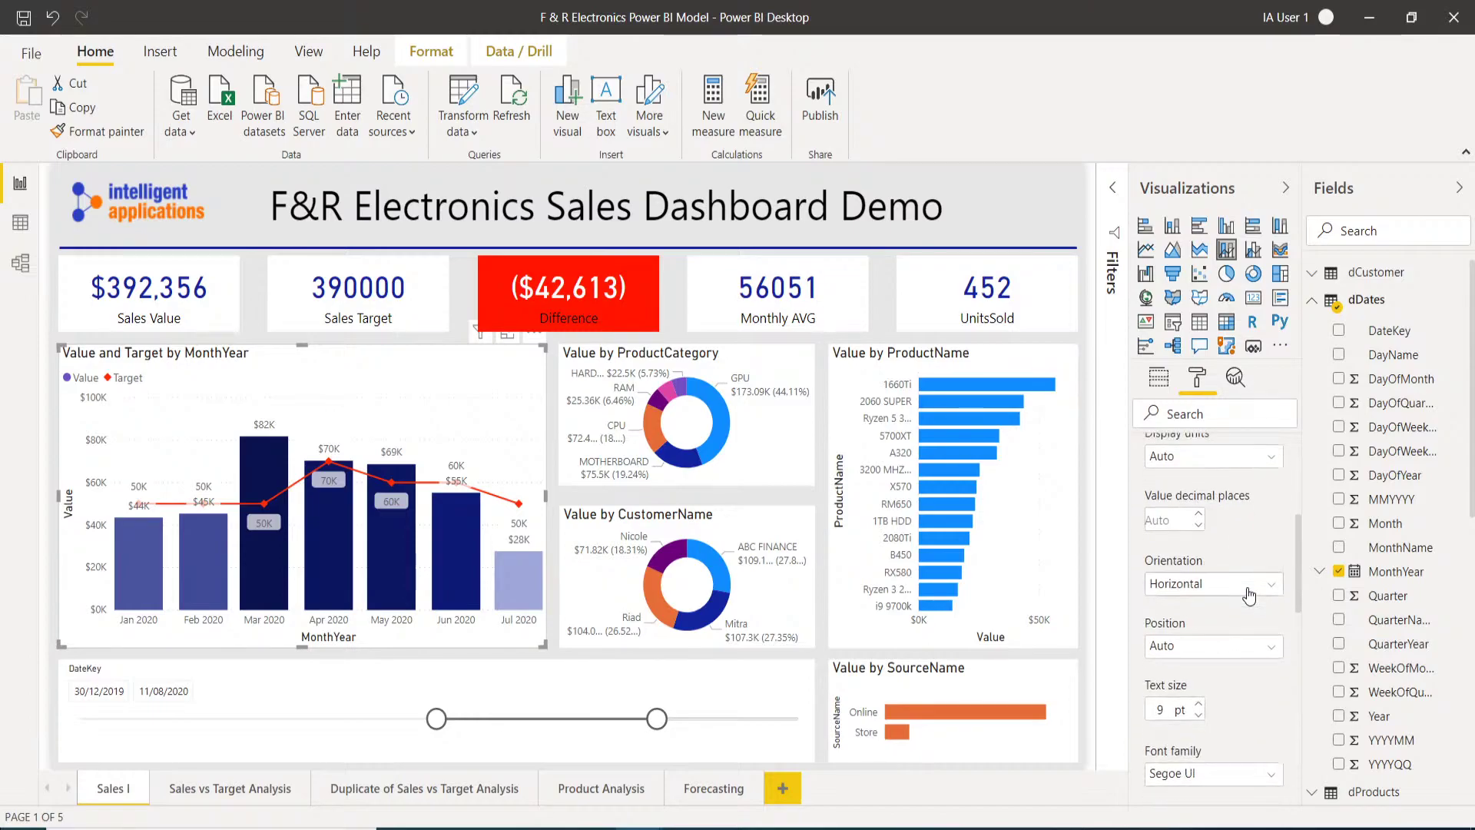
scroll(1236, 604, down, 4)
scroll(1239, 613, down, 6)
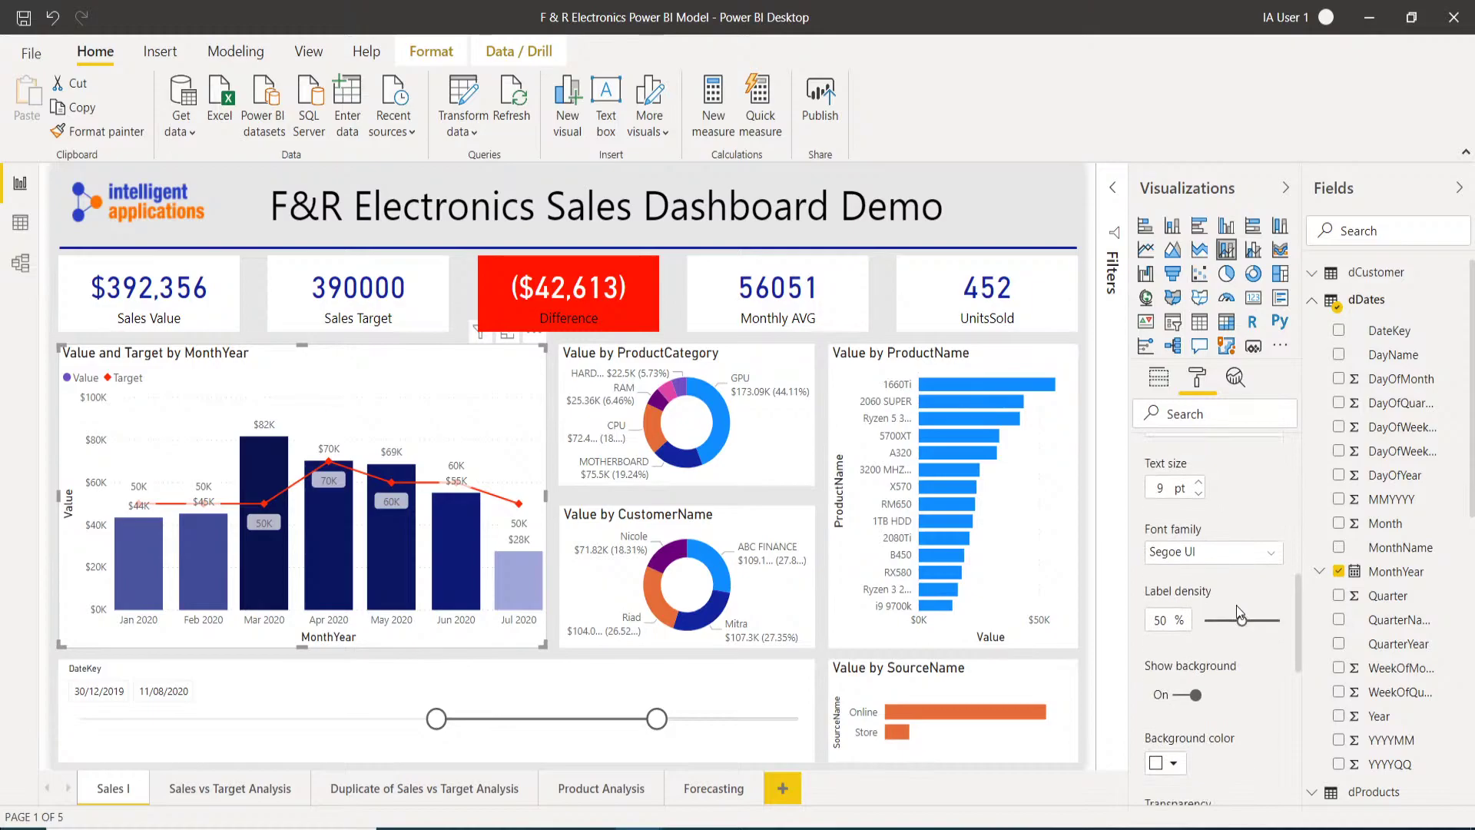
click(1185, 628)
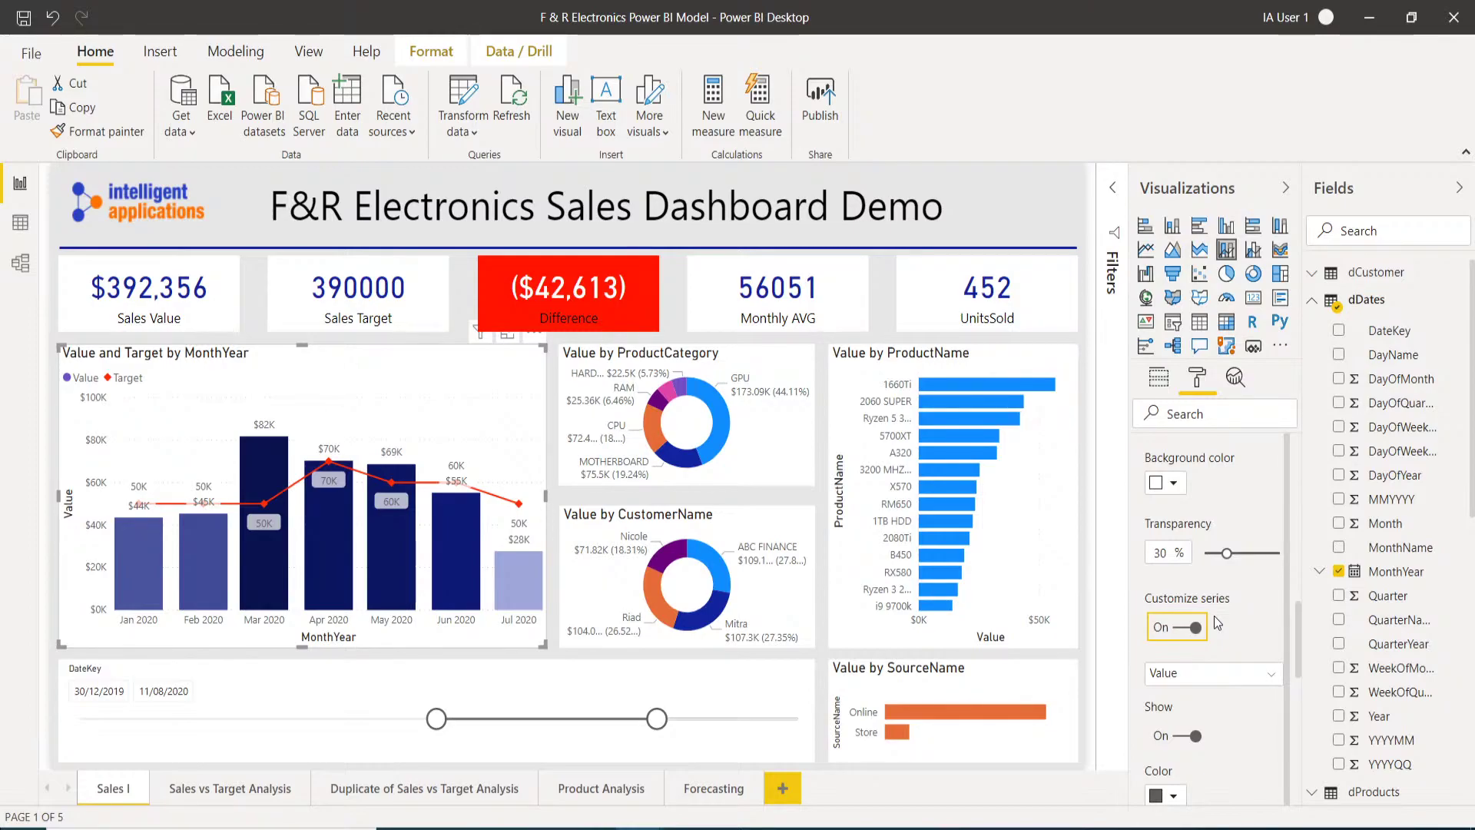
Step: Keep Value as the customized series and set its data label color to white
scroll(1214, 616, down, 2)
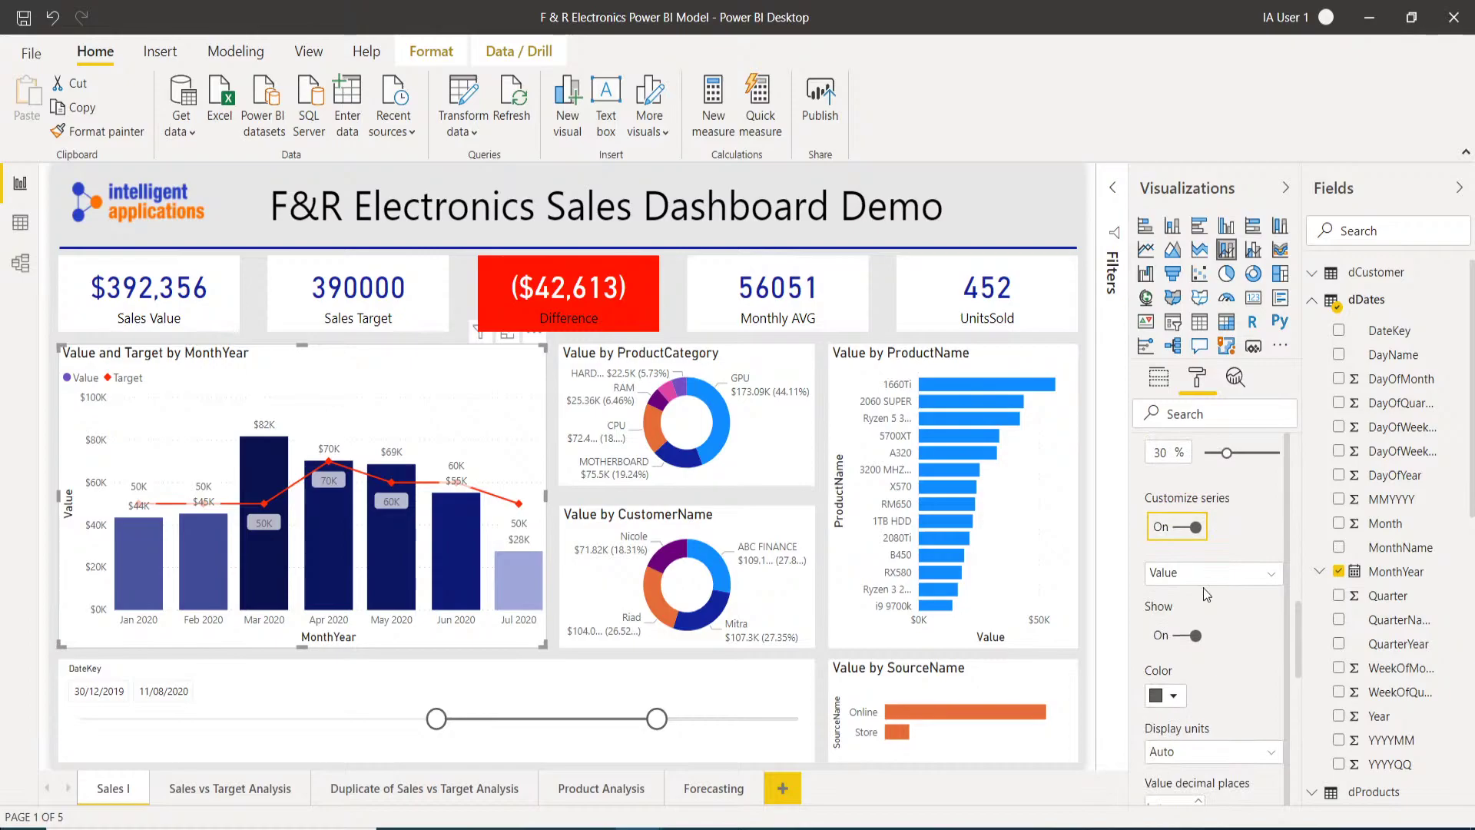
click(1209, 576)
click(1209, 578)
scroll(1219, 643, down, 2)
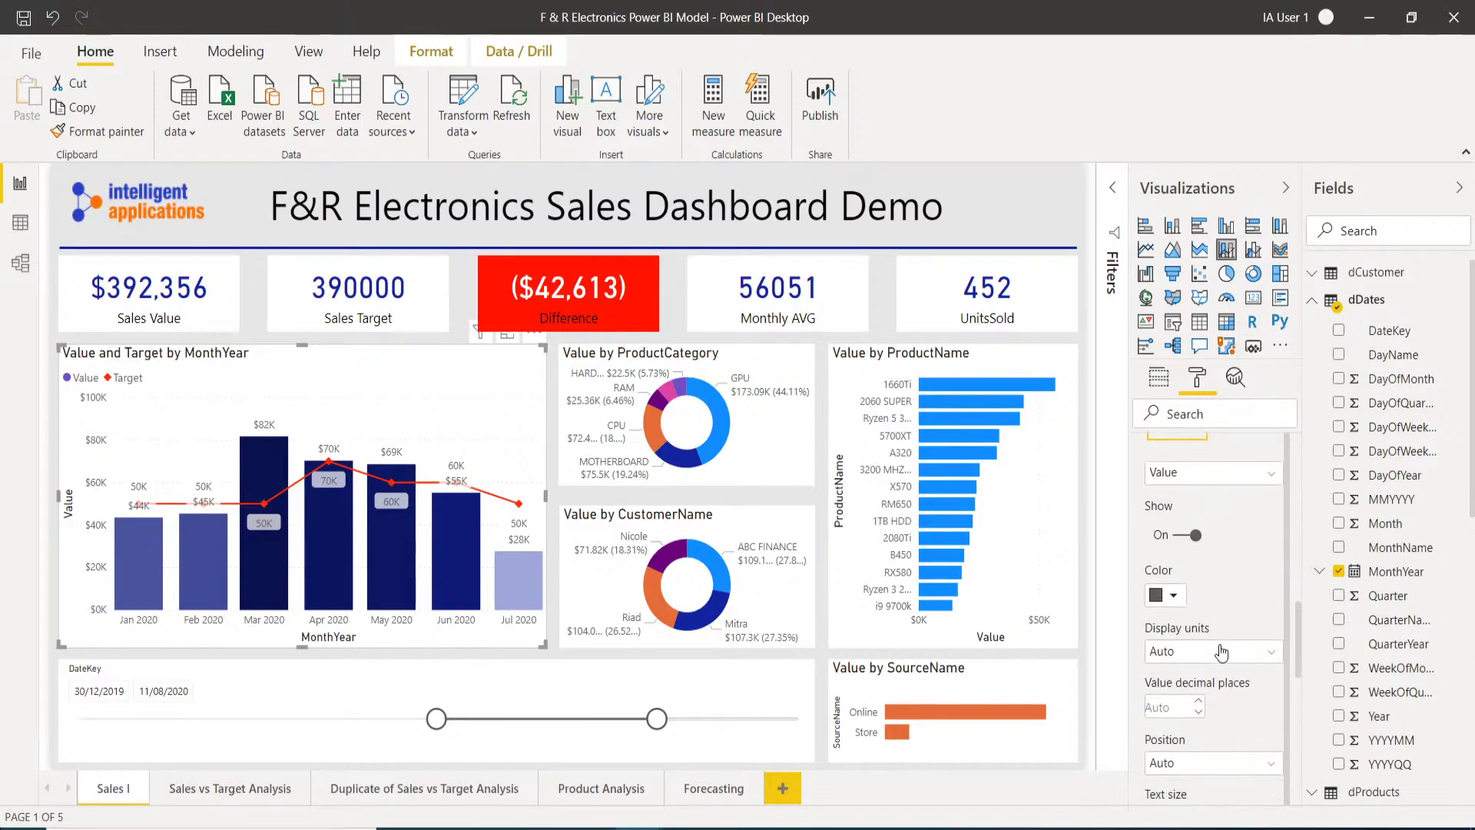
click(1165, 594)
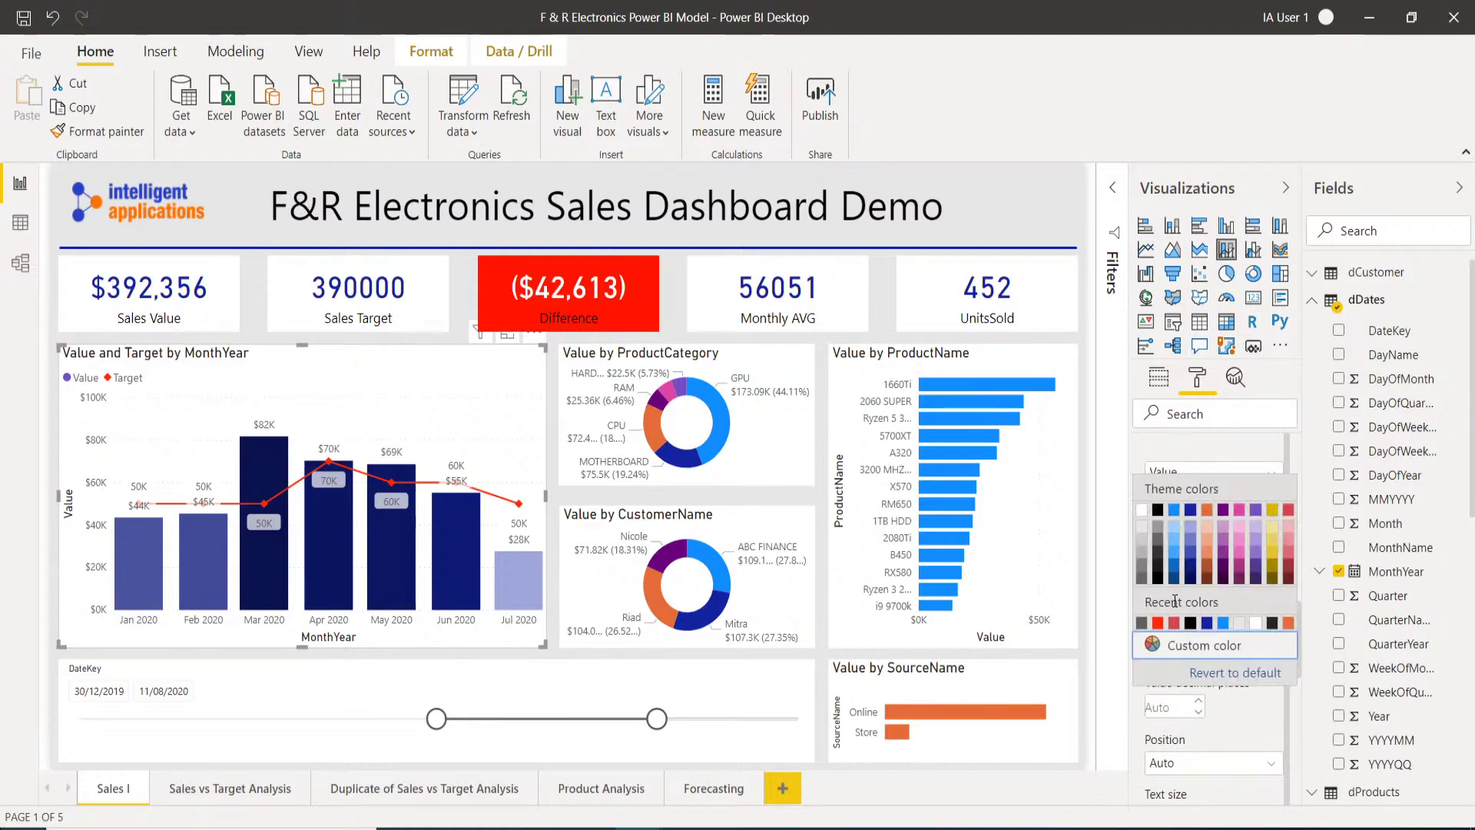
click(1142, 512)
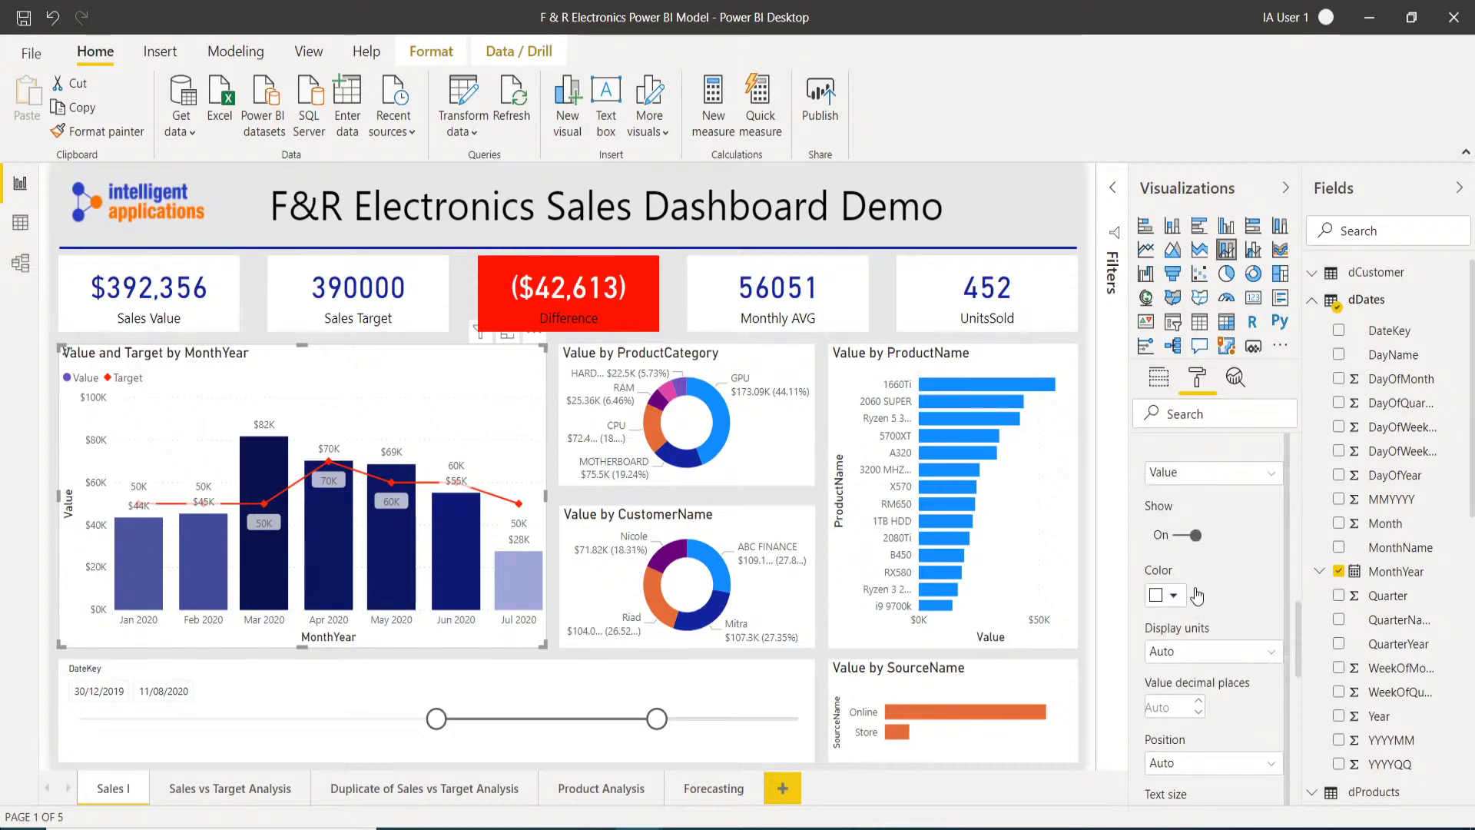
Step: Position the Value series' data labels at Inside center and turn off their background
scroll(1206, 636, down, 2)
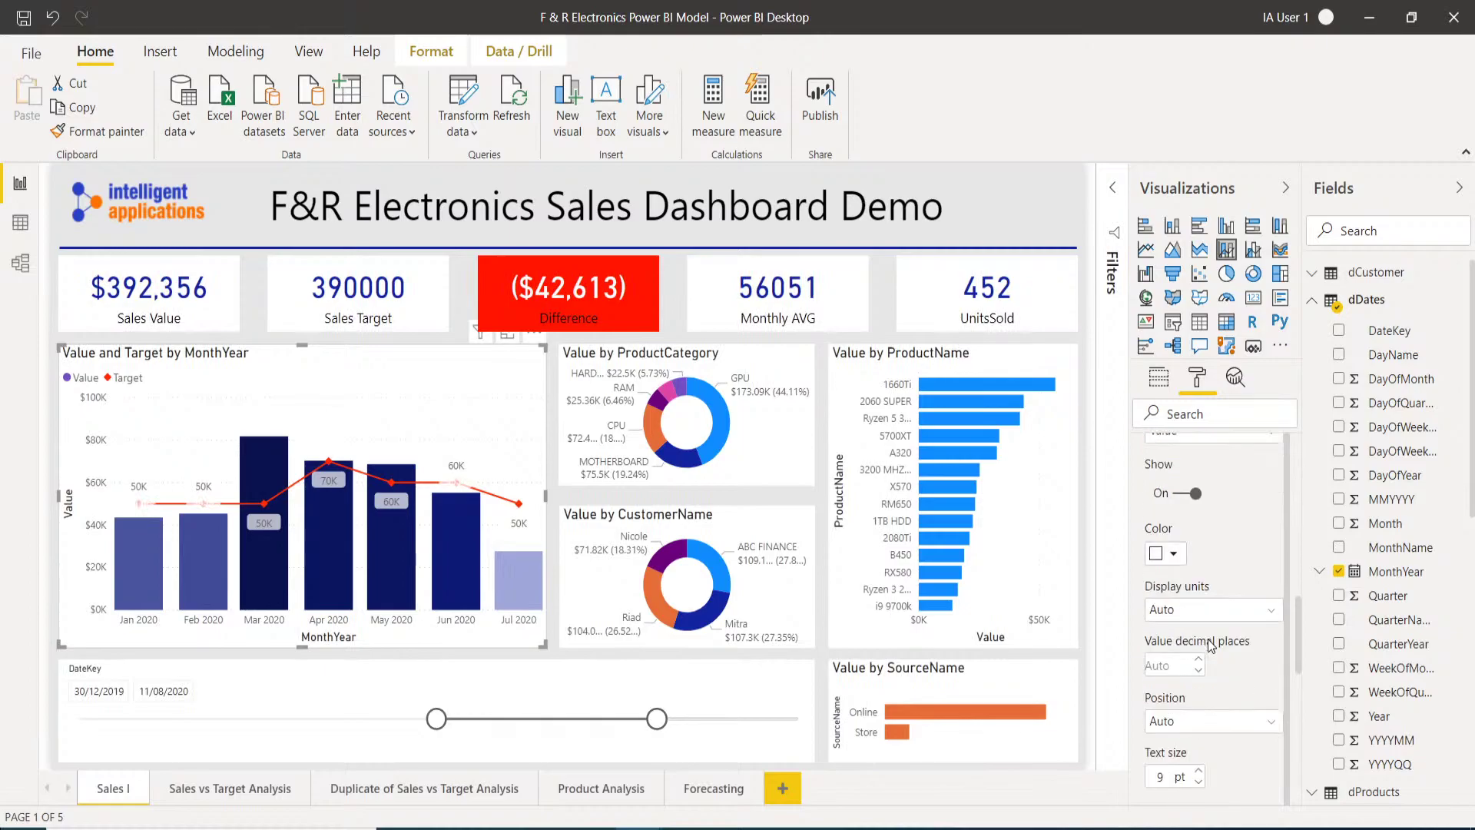
click(1199, 693)
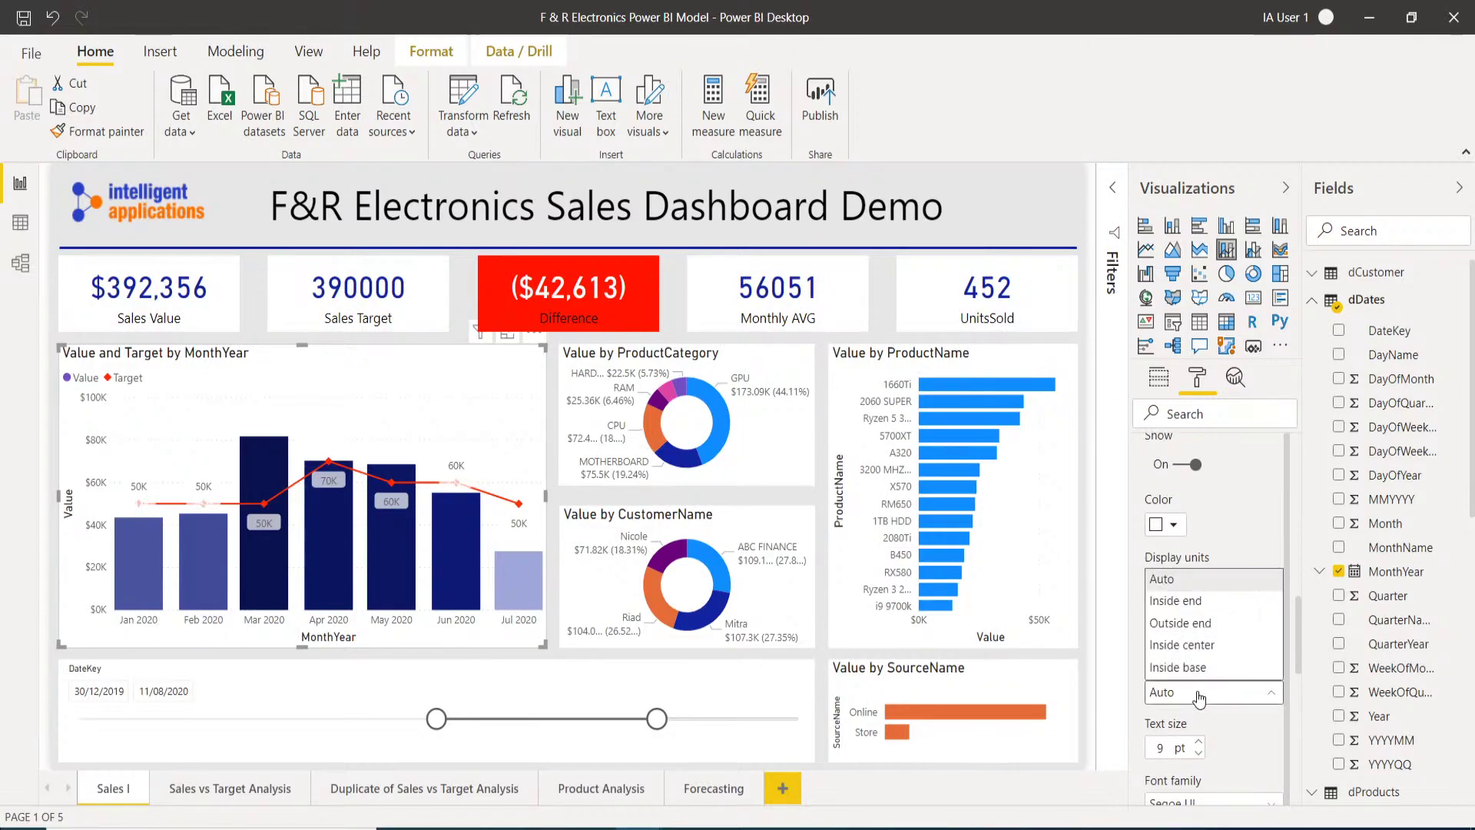
click(1203, 649)
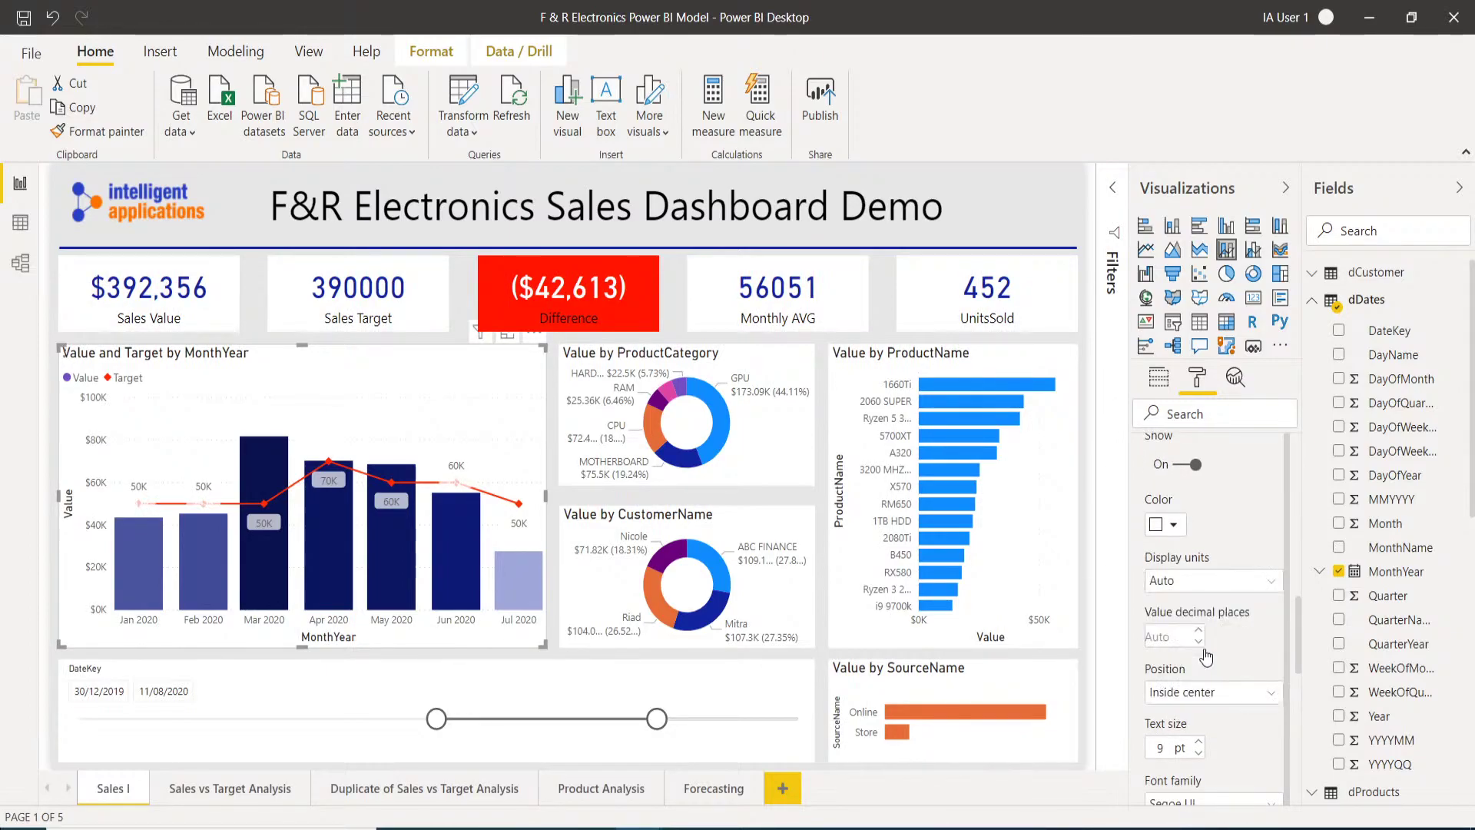
scroll(1215, 674, down, 4)
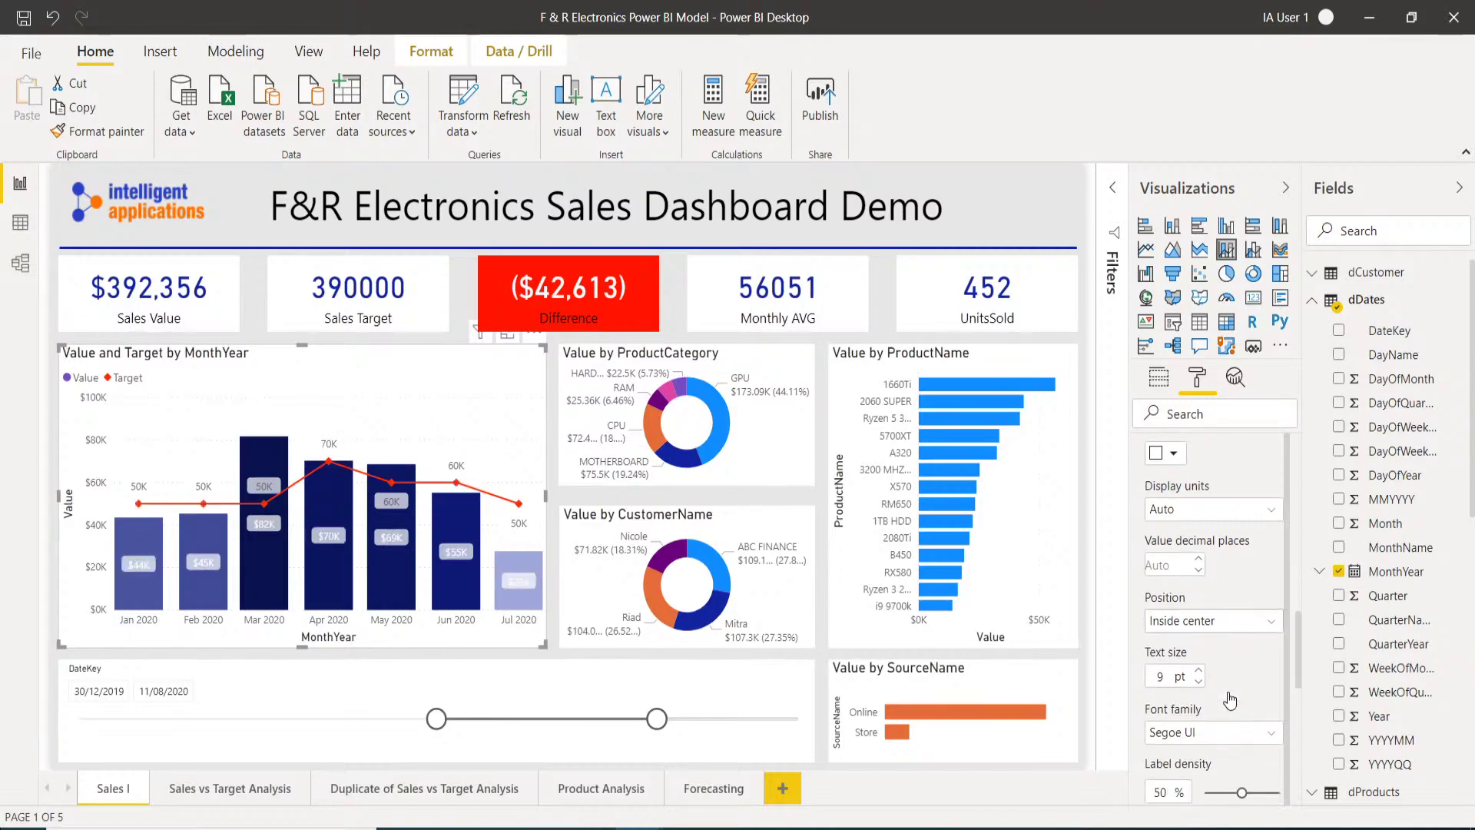
click(1184, 730)
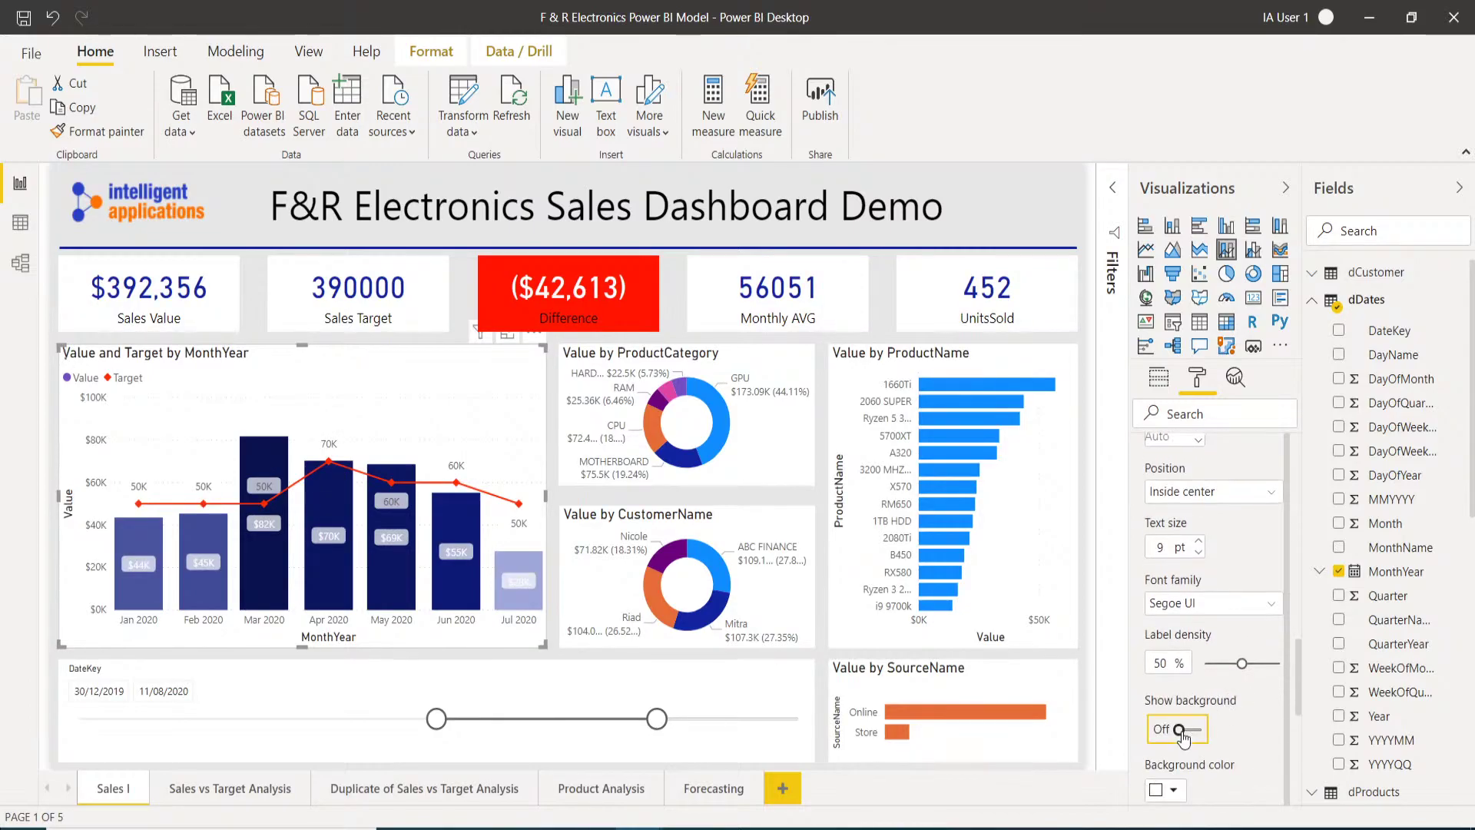
click(1183, 733)
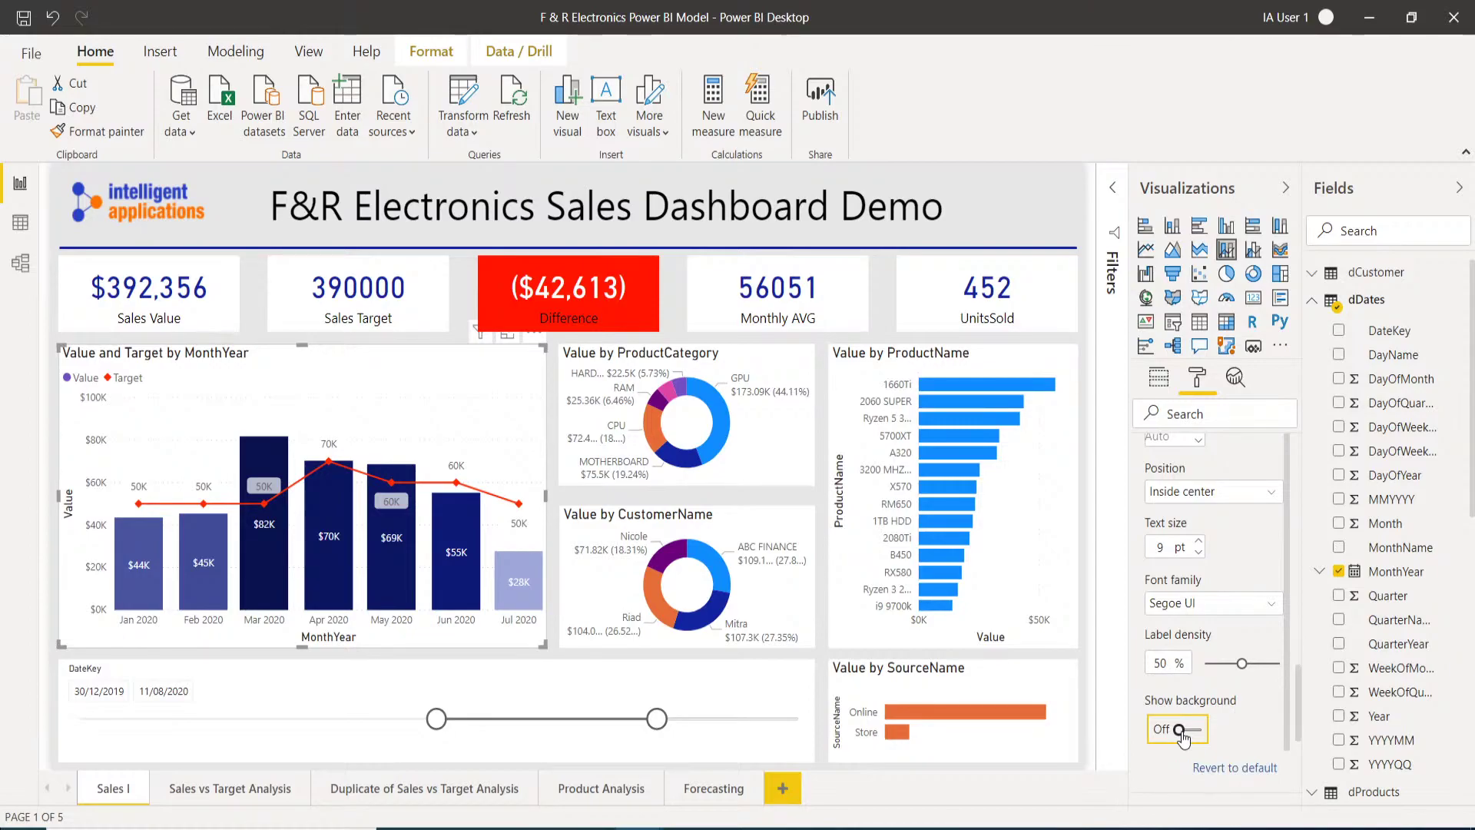
Step: Switch the customized series to Target and set its data label color to black
scroll(1200, 658, up, 3)
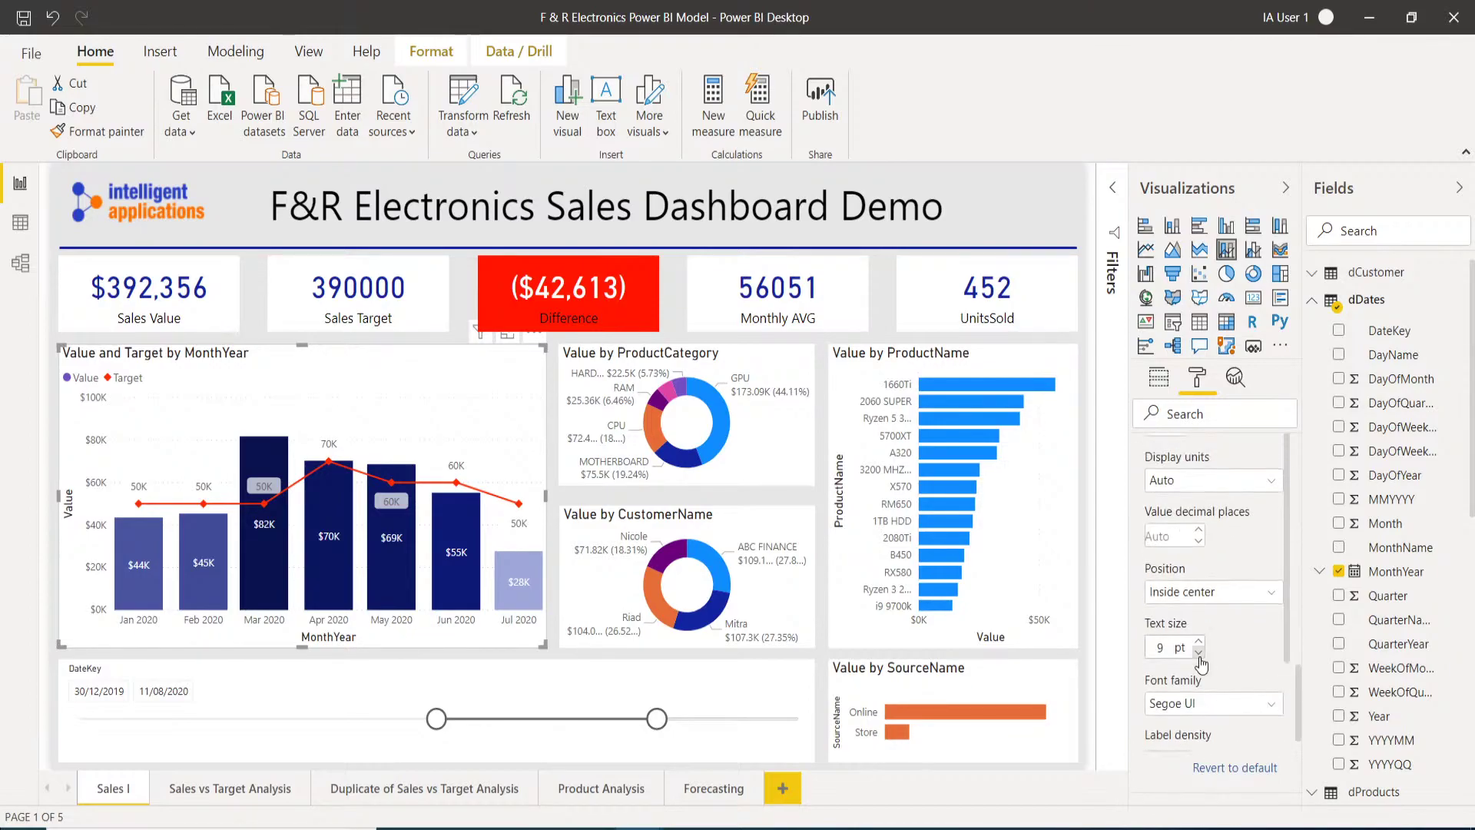
scroll(1201, 664, up, 4)
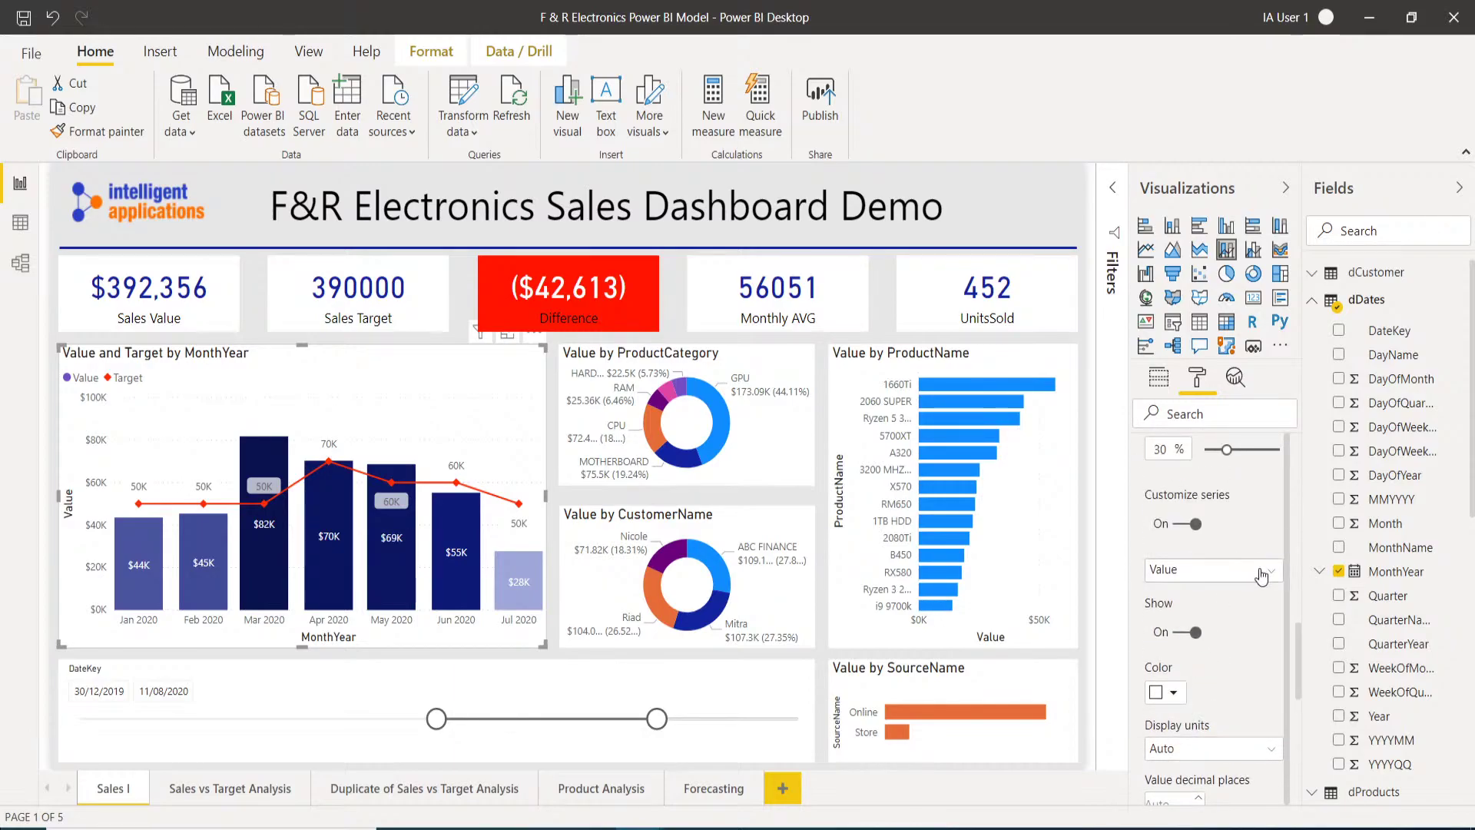
click(1273, 582)
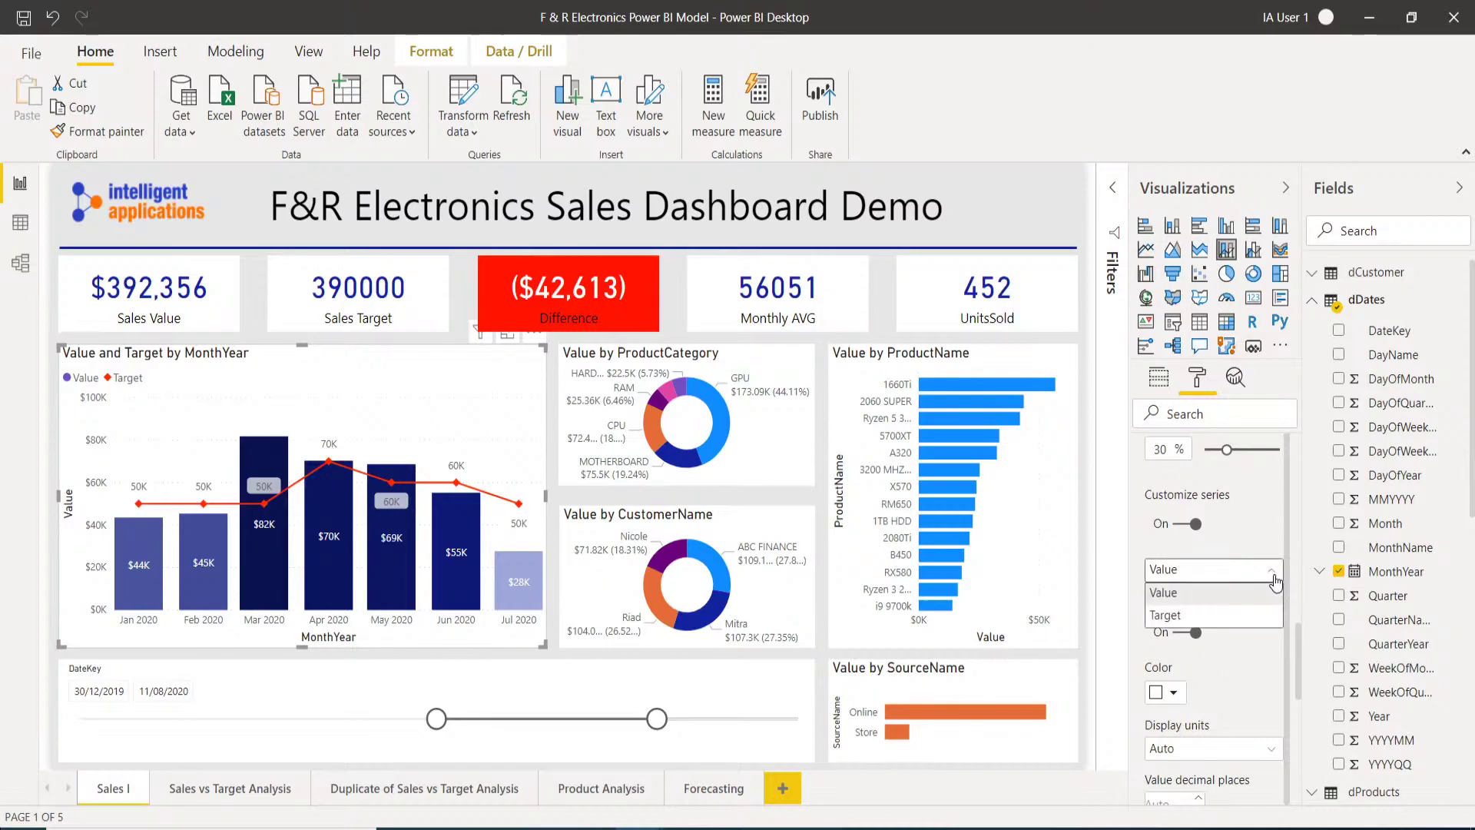
click(1181, 612)
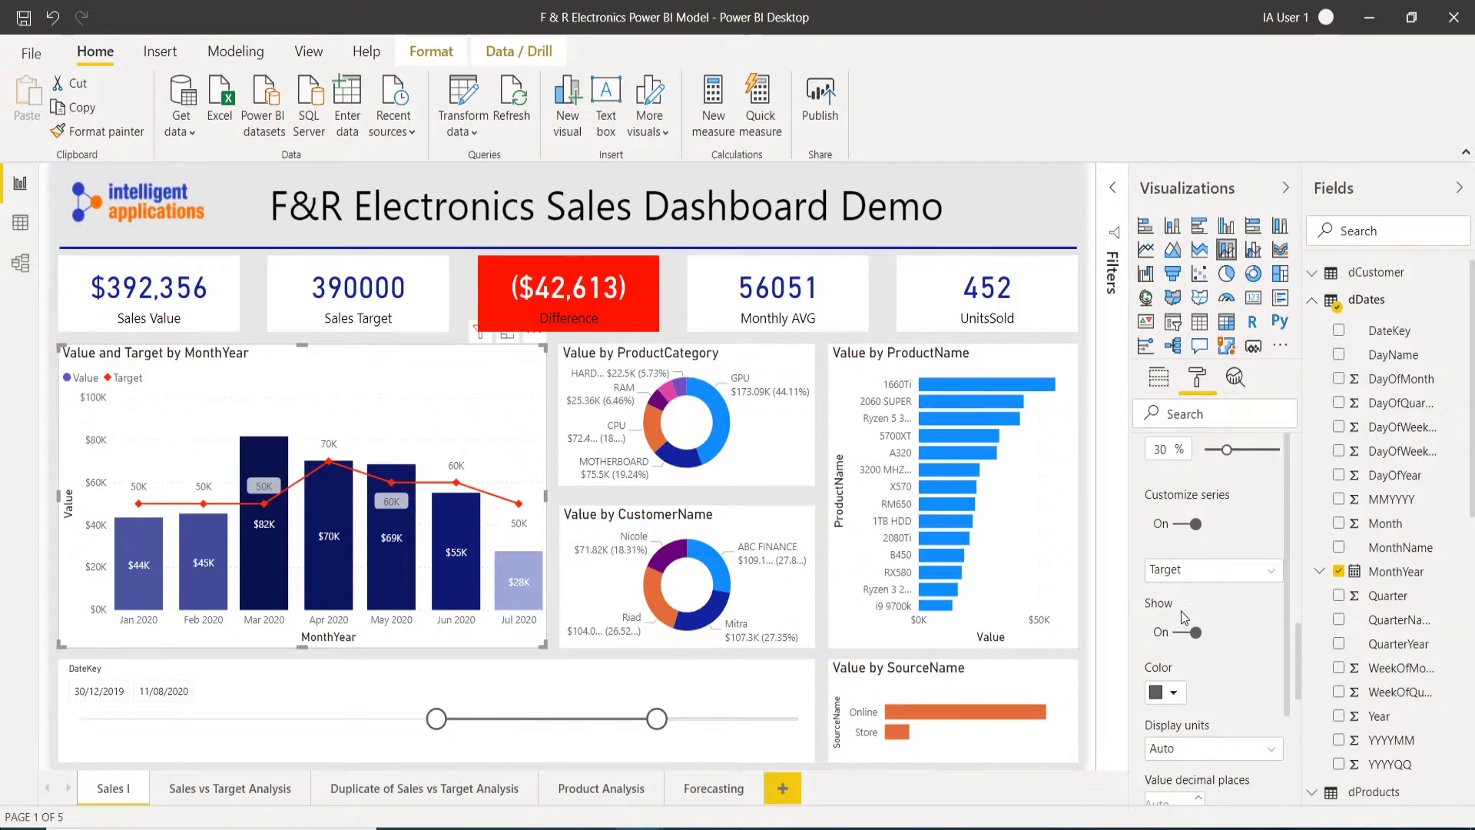
click(1176, 693)
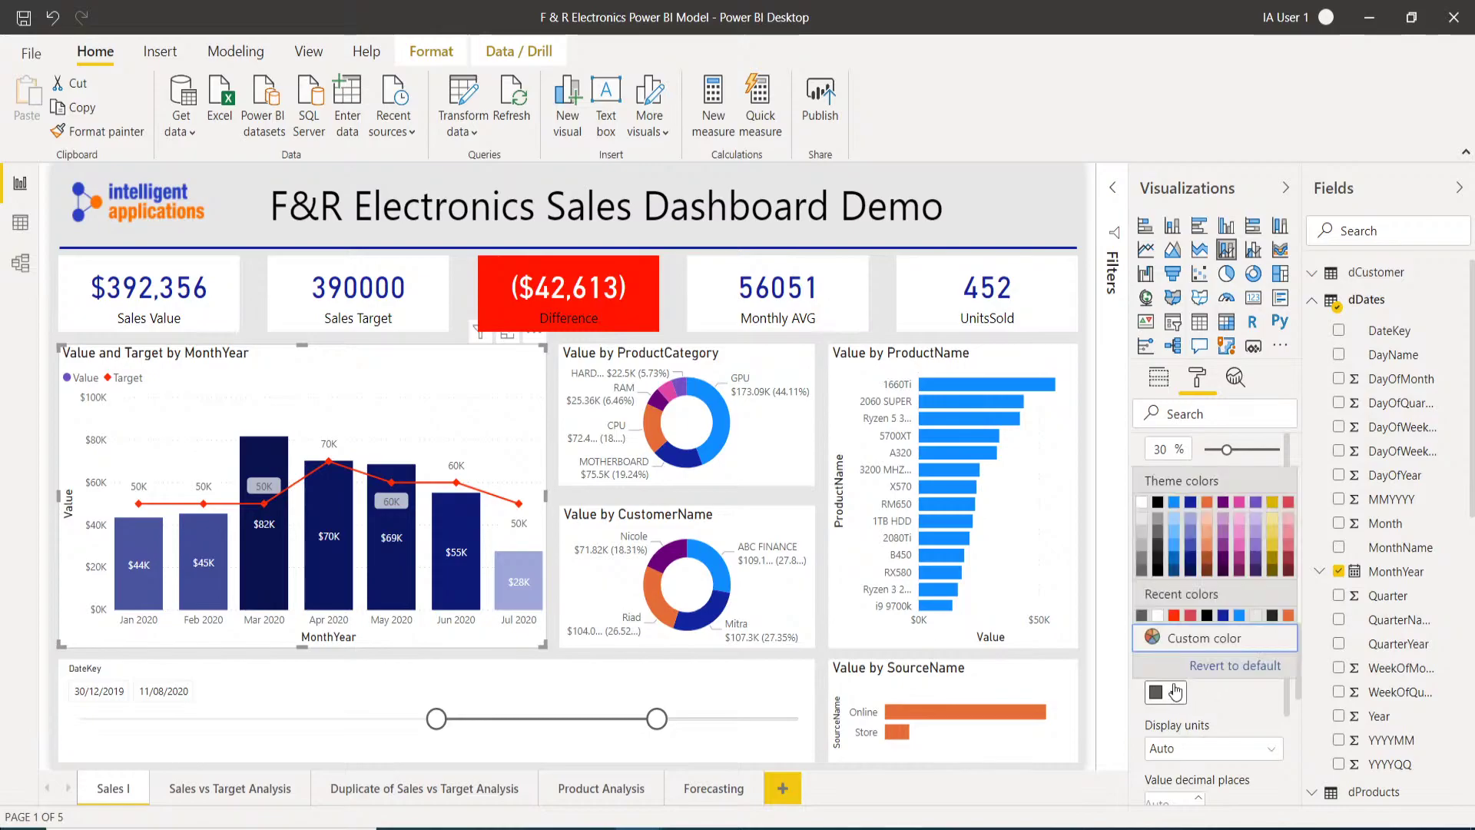
click(1157, 503)
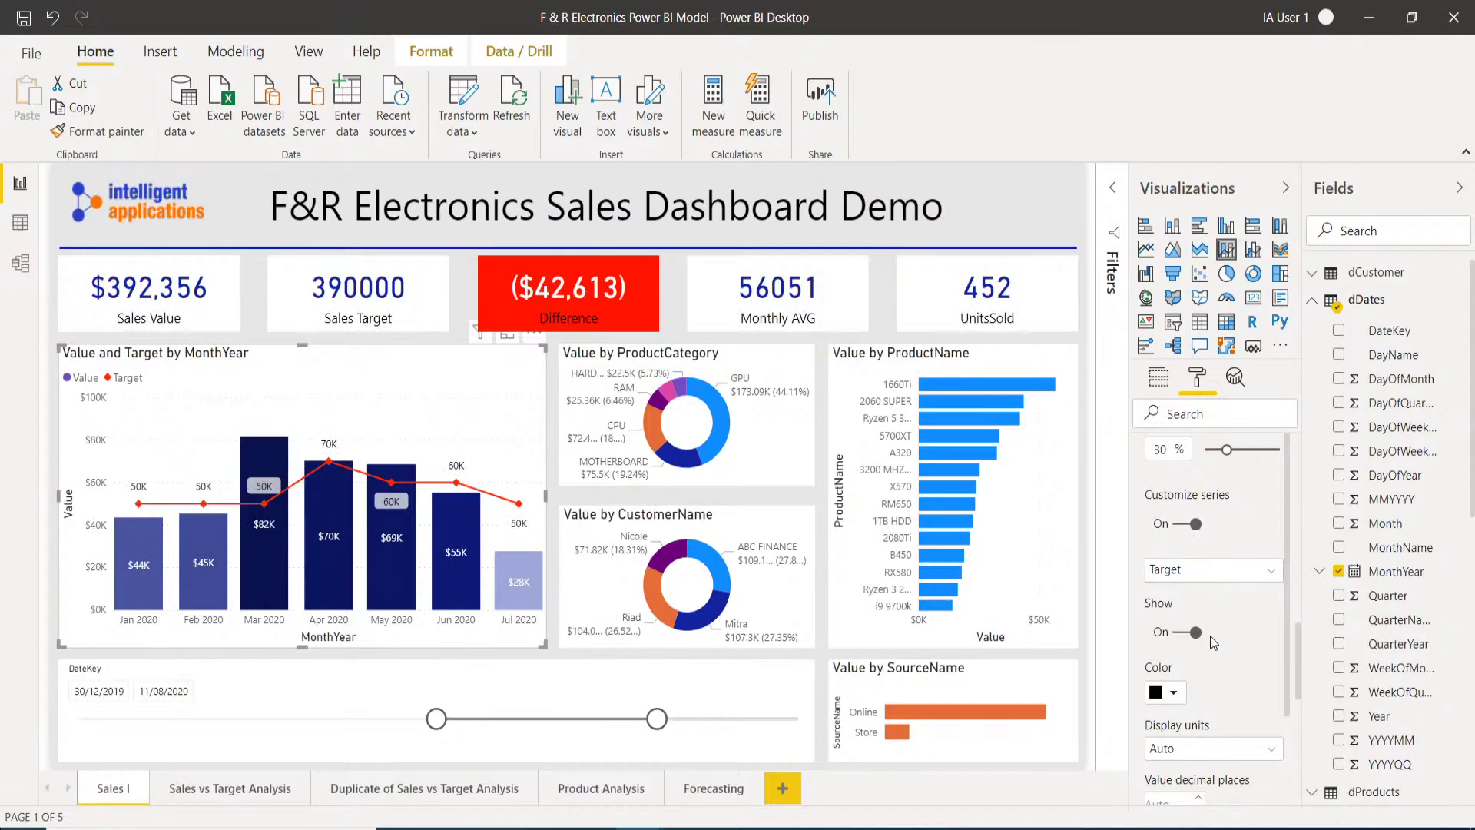
Step: Turn off the background of the Target series' data labels
scroll(1212, 637, down, 2)
scroll(1212, 638, down, 5)
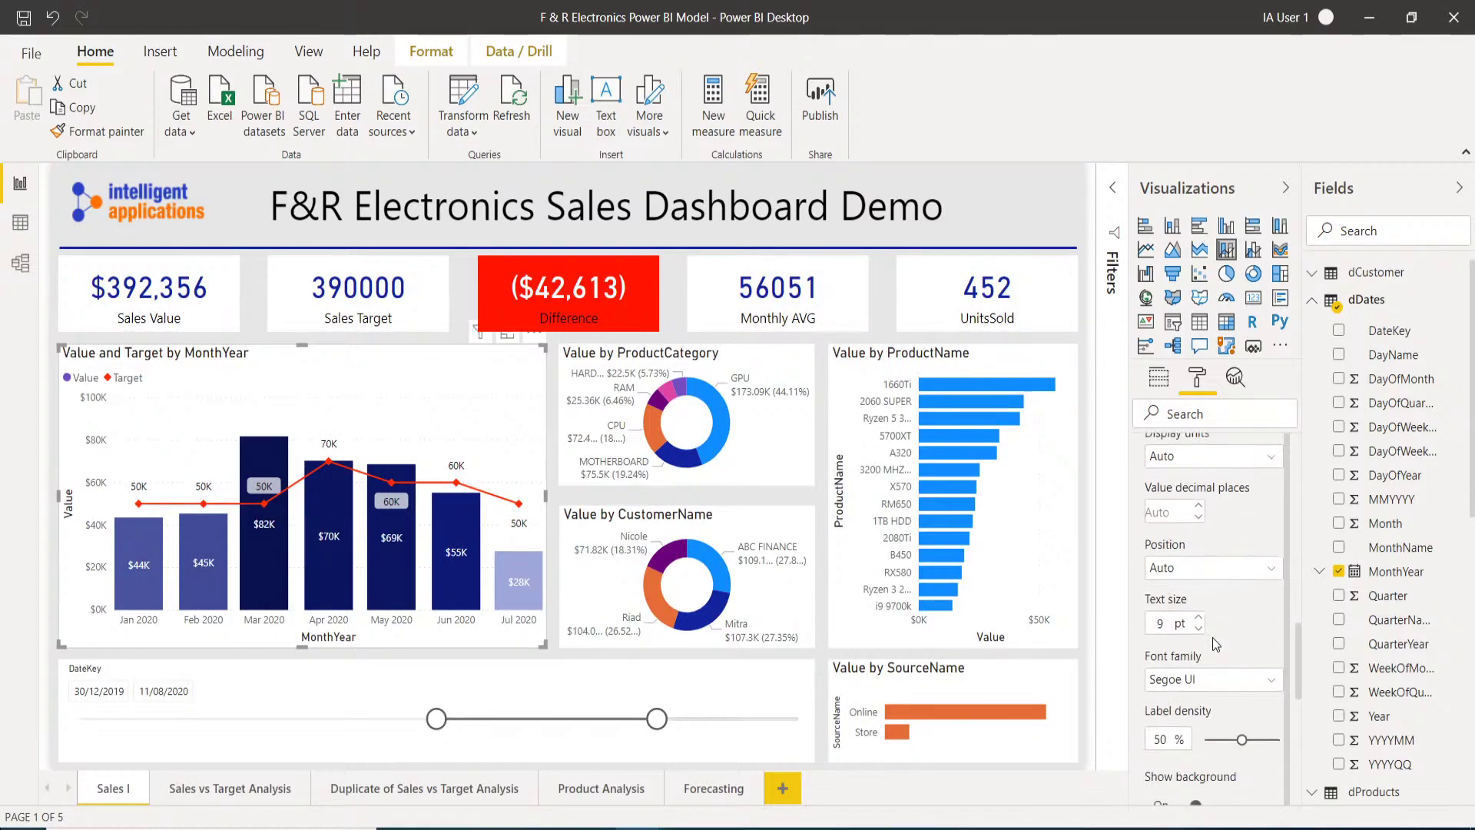
click(1195, 707)
click(1196, 707)
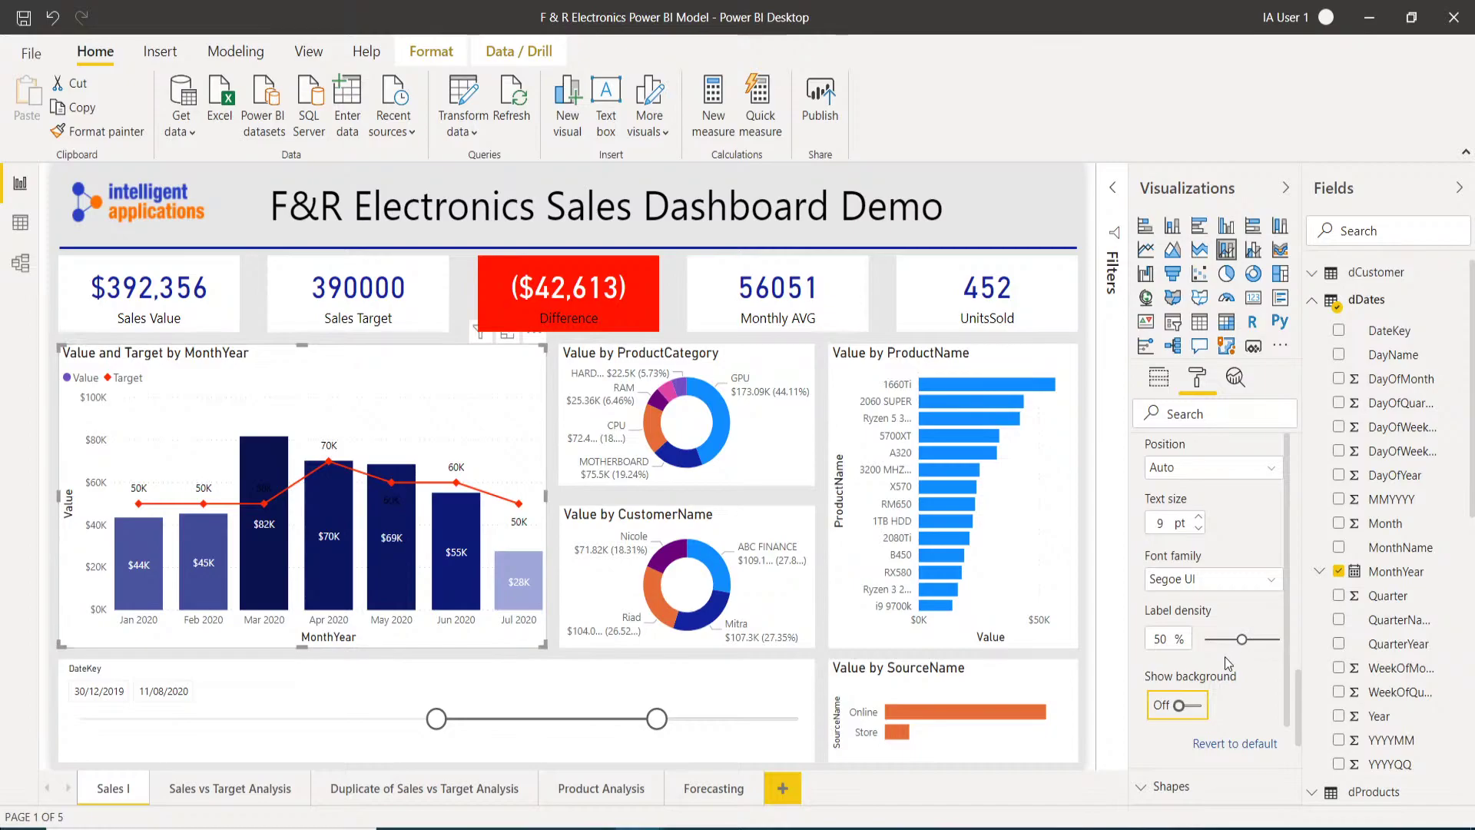
Step: Set the position of the Target series' data labels to Above
scroll(1225, 656, down, 1)
scroll(1224, 656, down, 1)
scroll(1183, 584, down, 2)
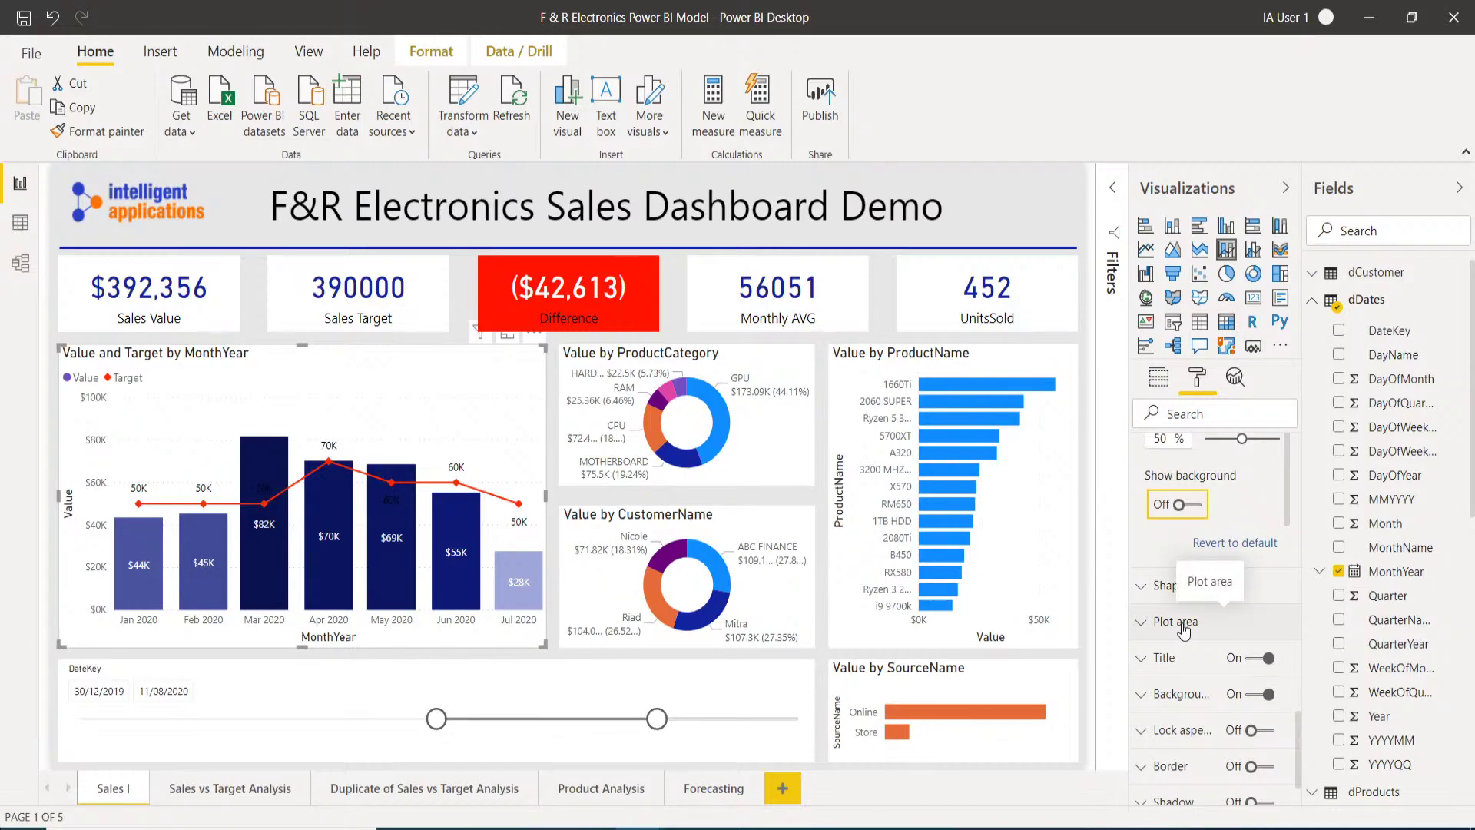
scroll(1217, 583, up, 2)
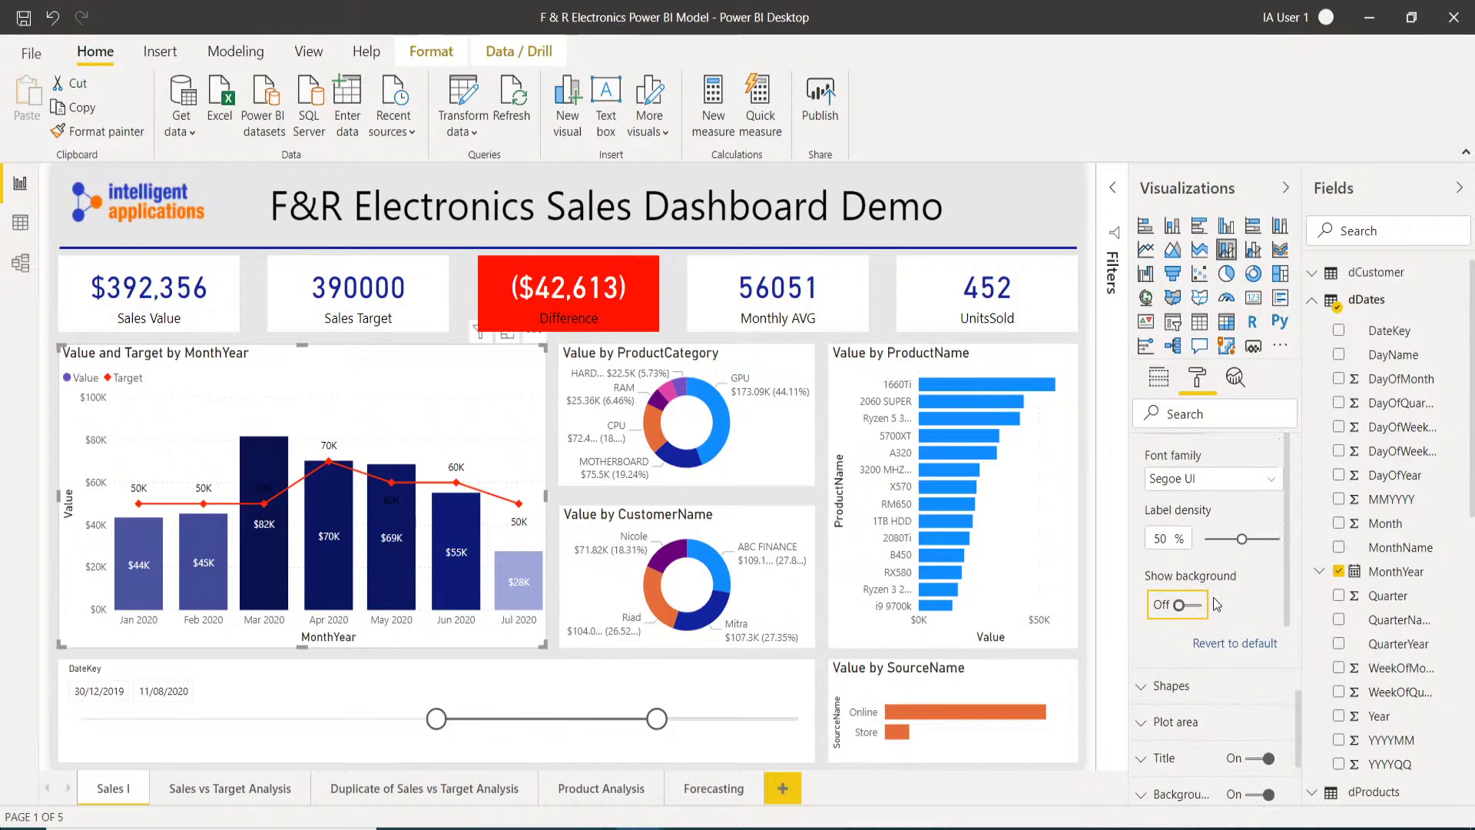
scroll(1213, 597, down, 4)
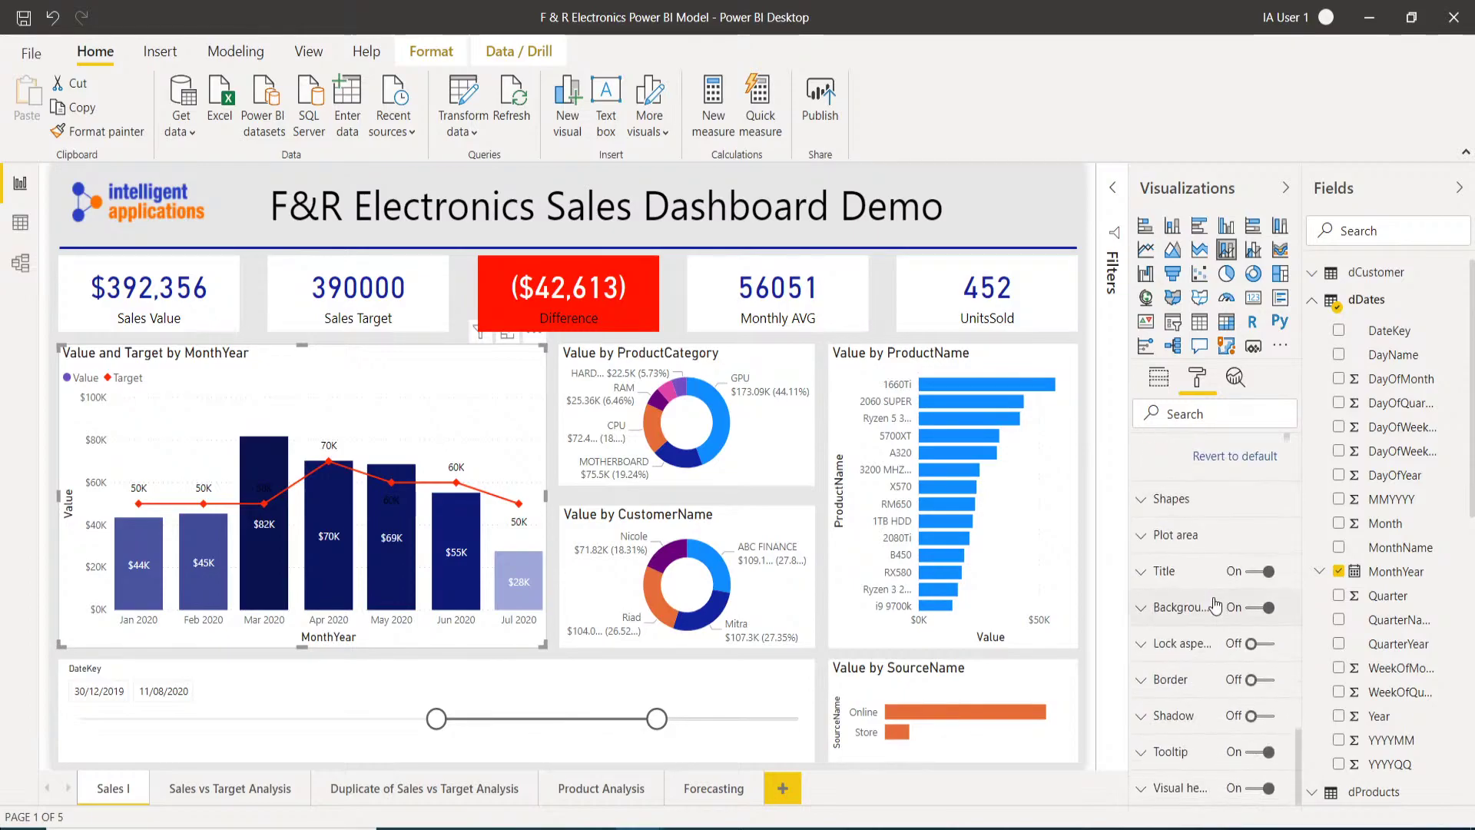
scroll(1213, 607, up, 6)
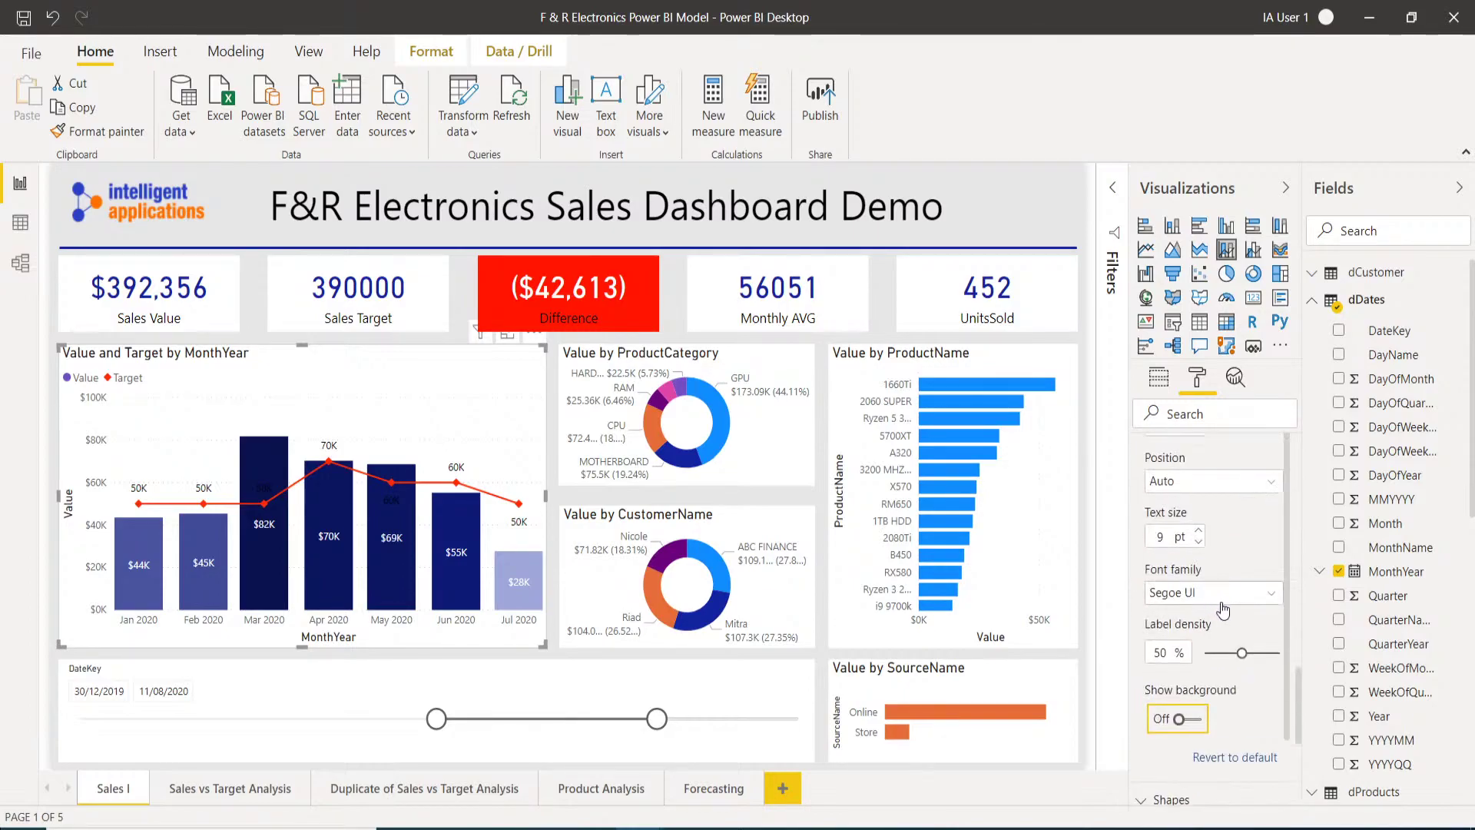
scroll(1223, 611, down, 4)
scroll(1213, 568, up, 4)
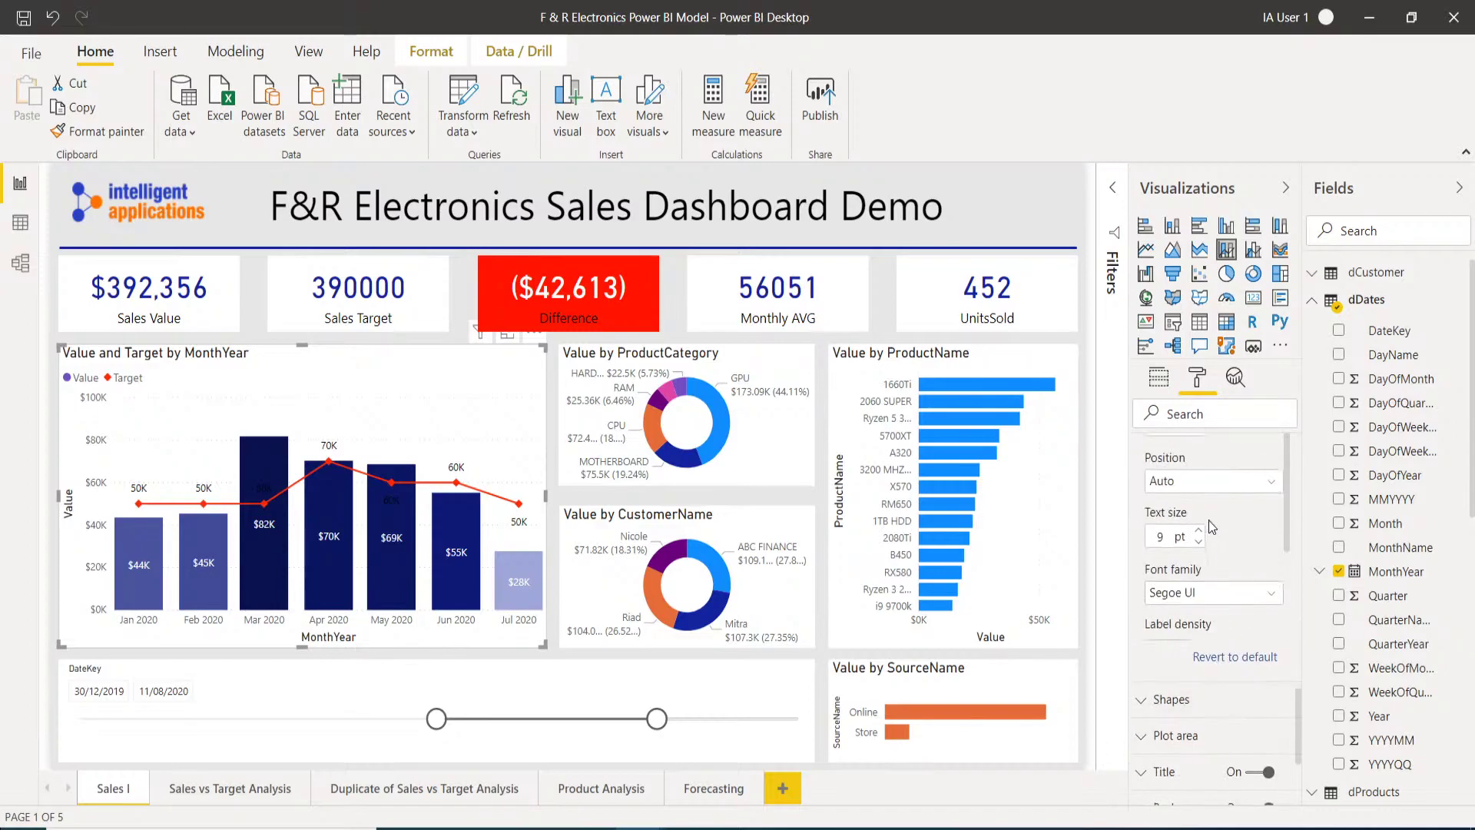
click(1225, 482)
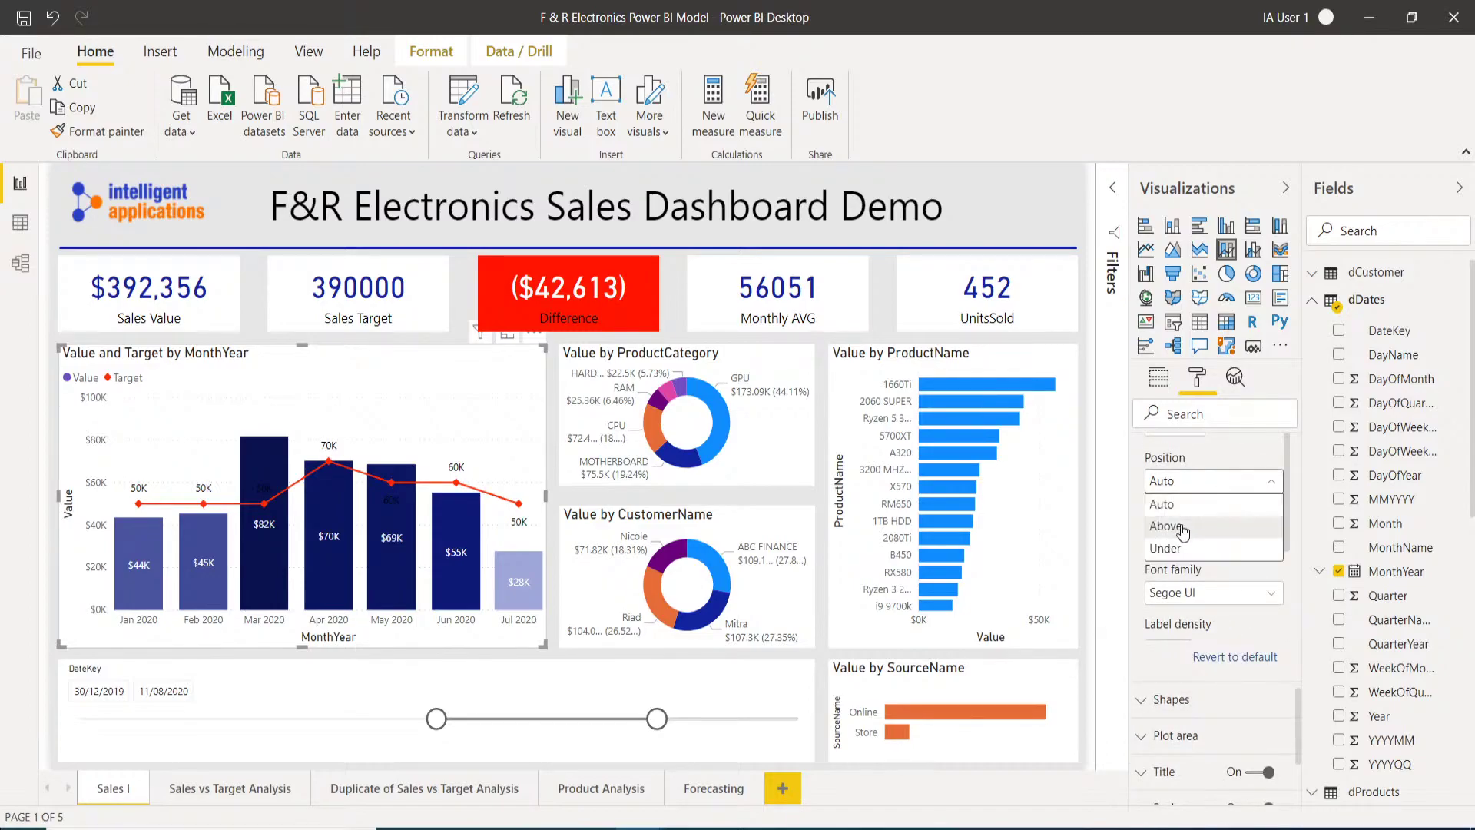
click(1181, 530)
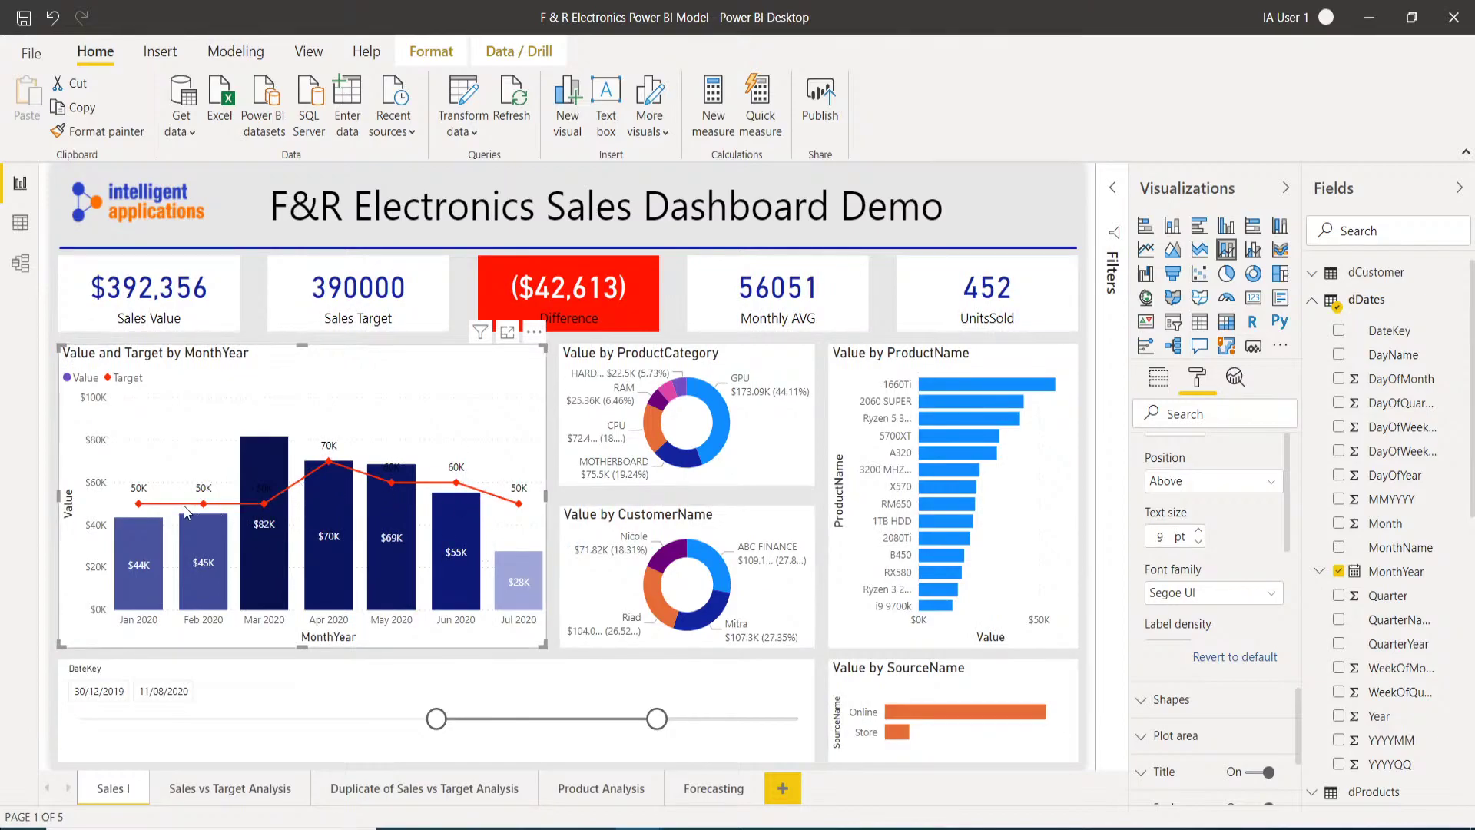
scroll(1181, 594, up, 2)
scroll(1181, 594, up, 8)
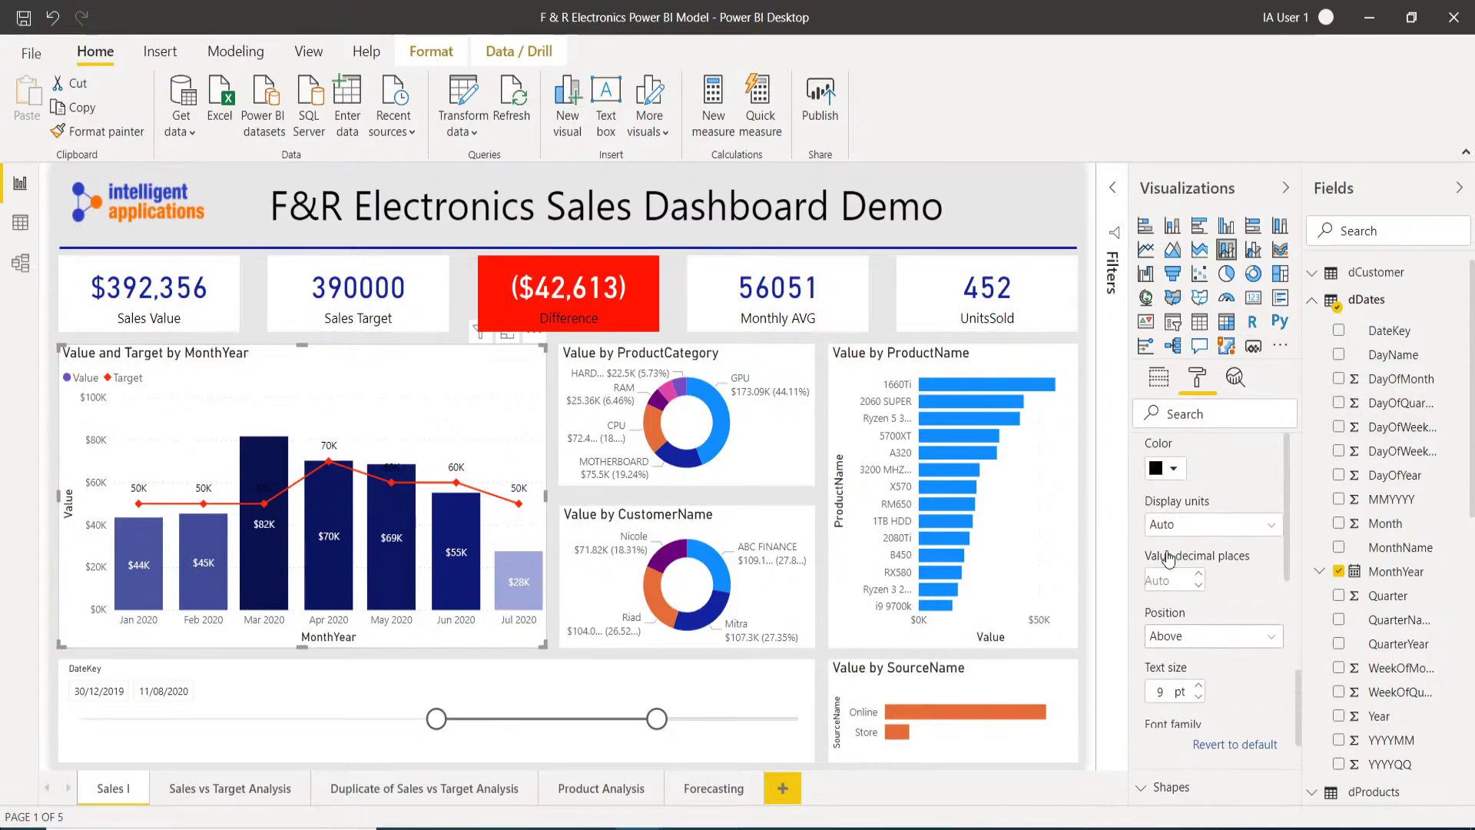
click(592, 503)
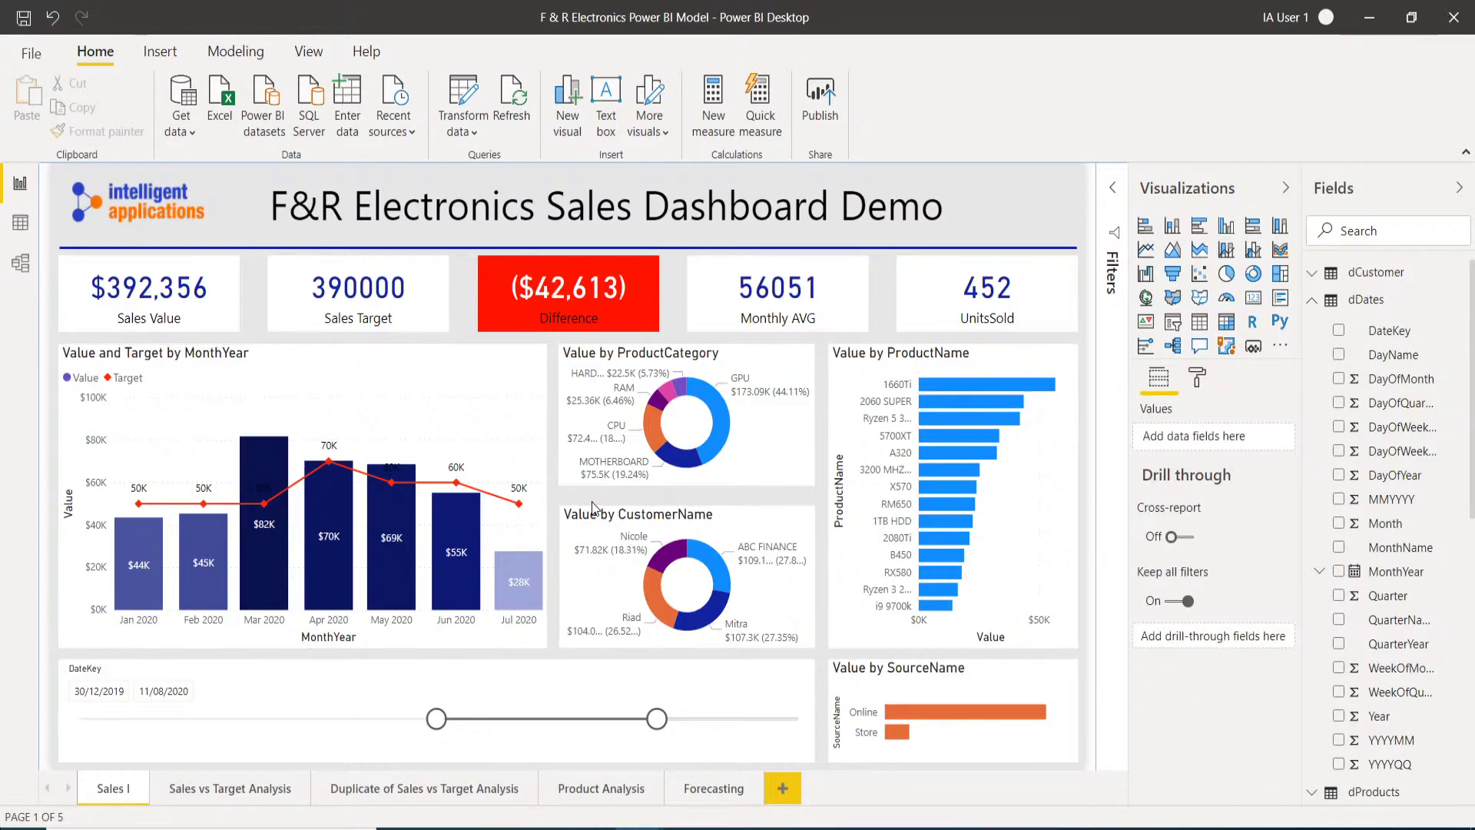
Step: Change the monthly column-and-line chart's title text to "Sales Value vs Target by MonthYear"
click(510, 375)
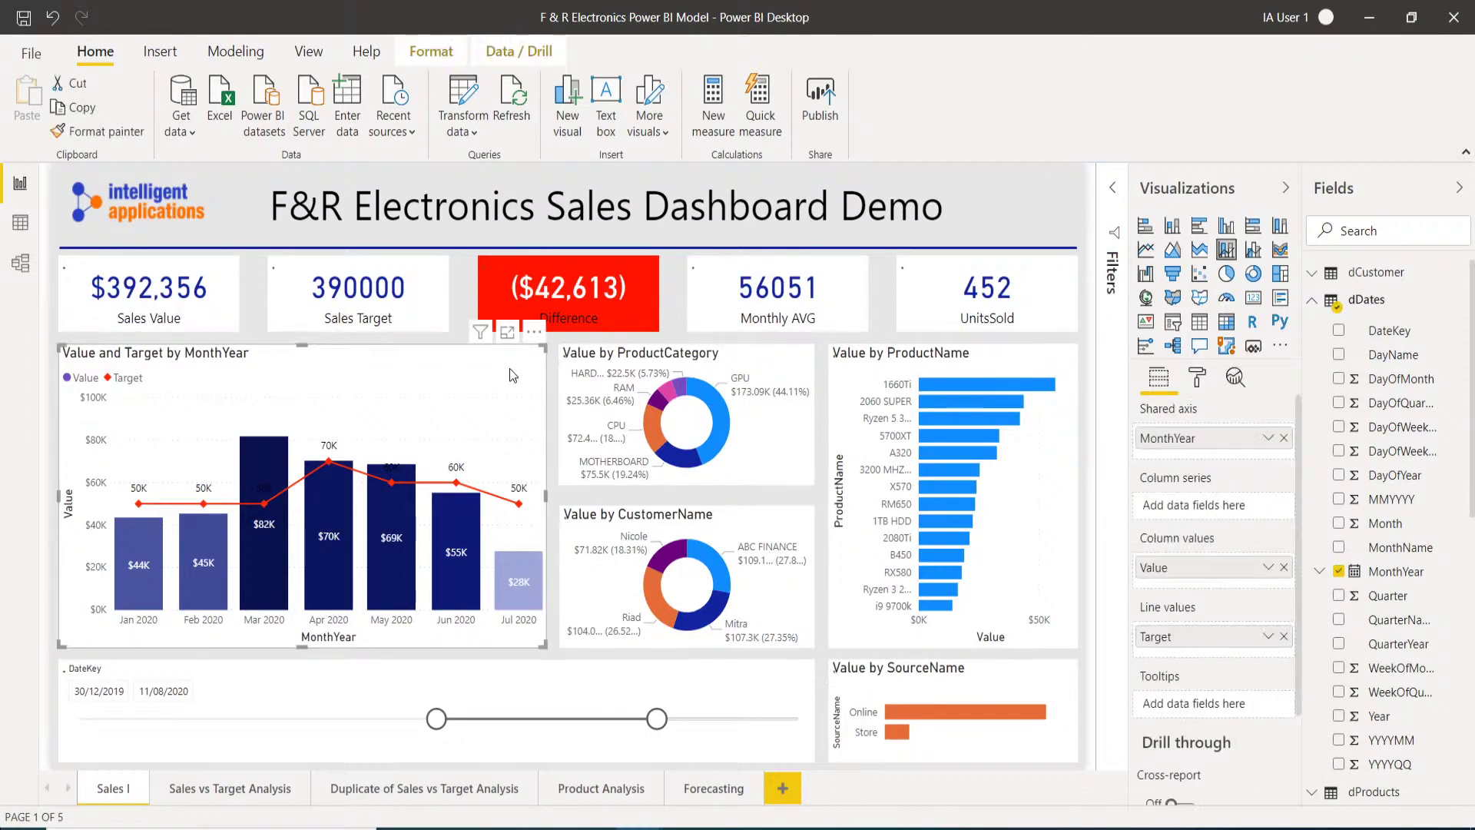
click(1200, 377)
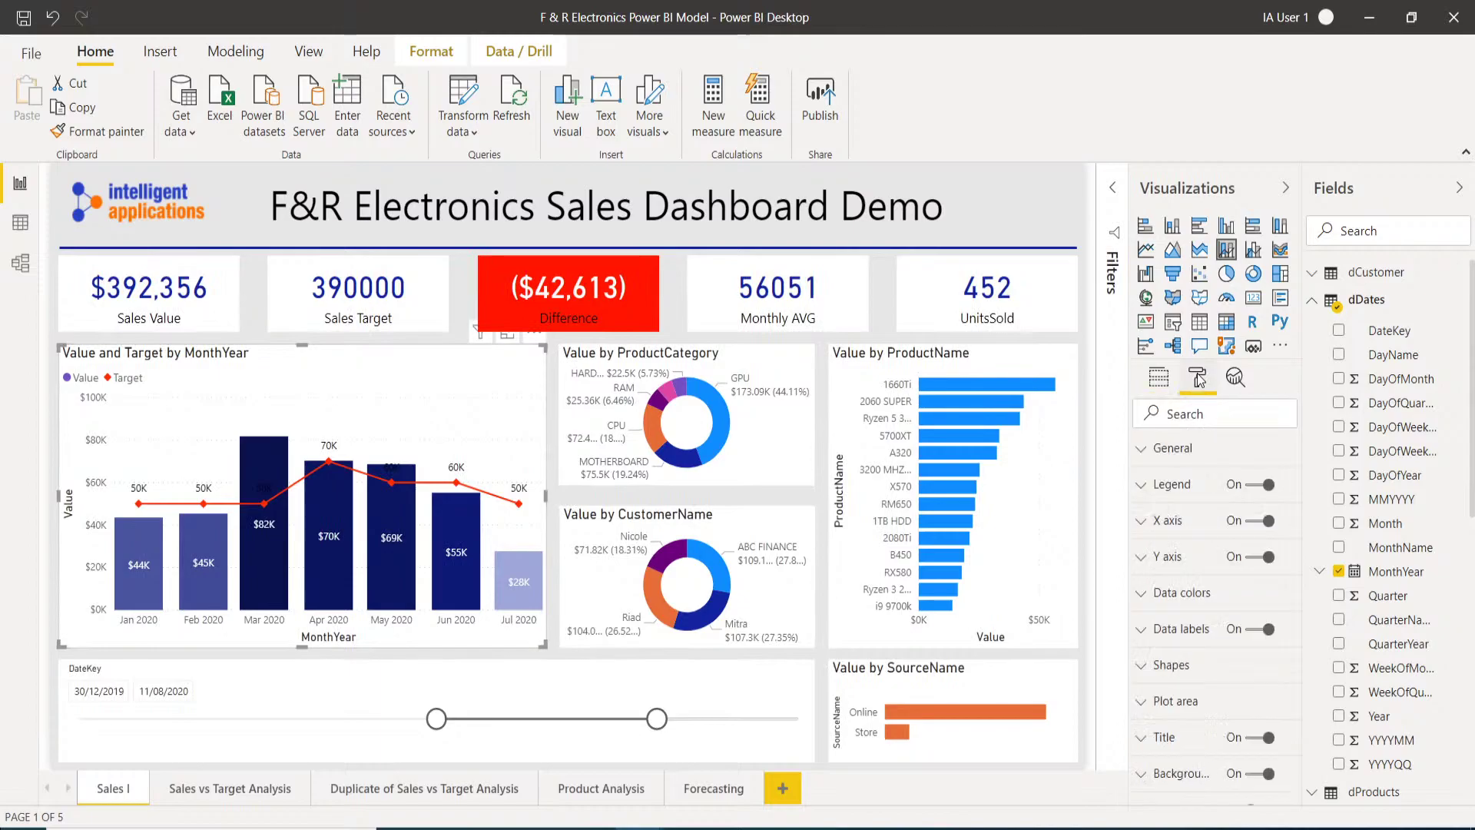
click(1165, 741)
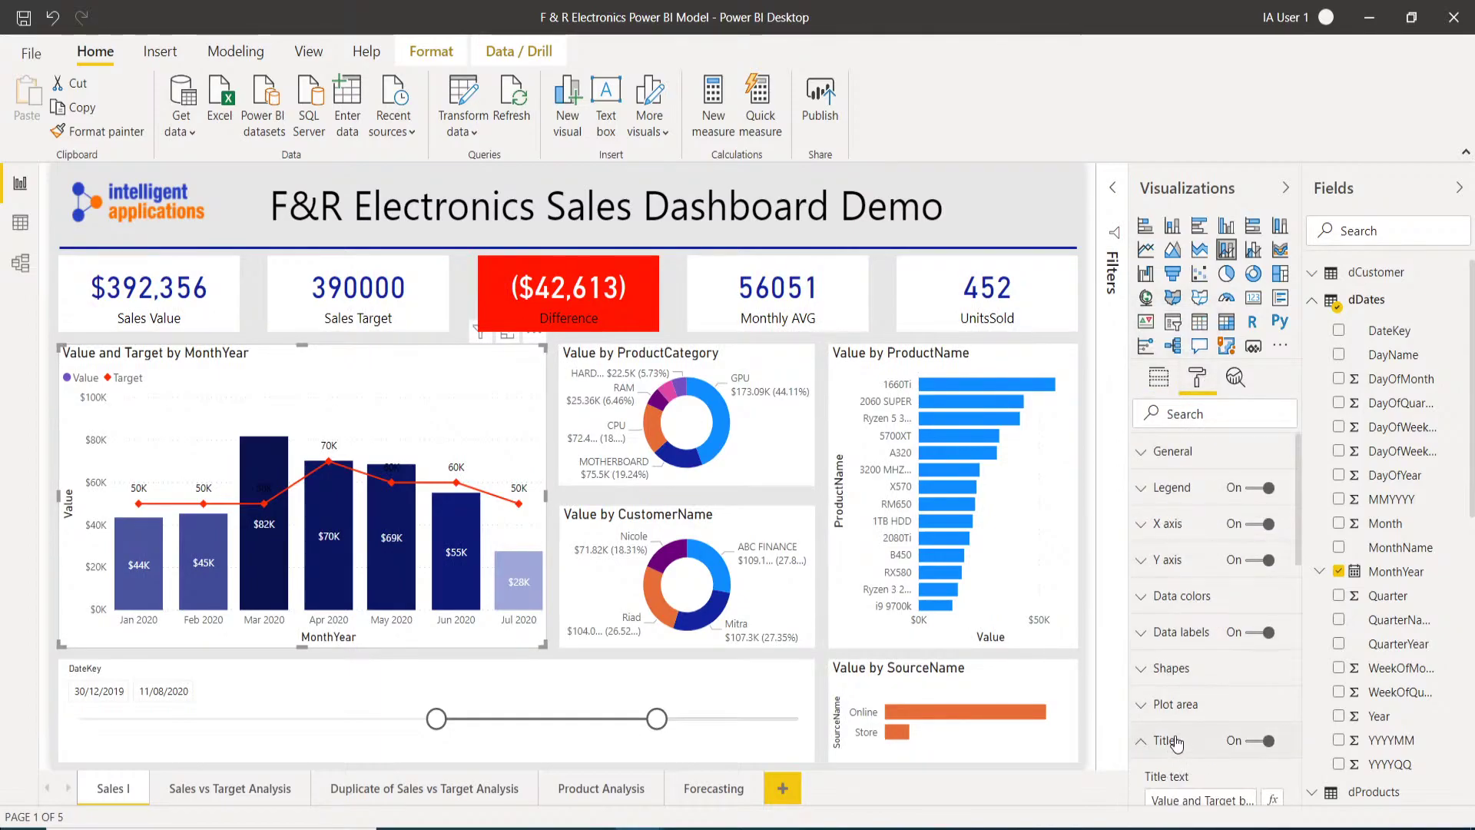
scroll(1198, 692, down, 1)
click(1224, 600)
key(ctrl+a)
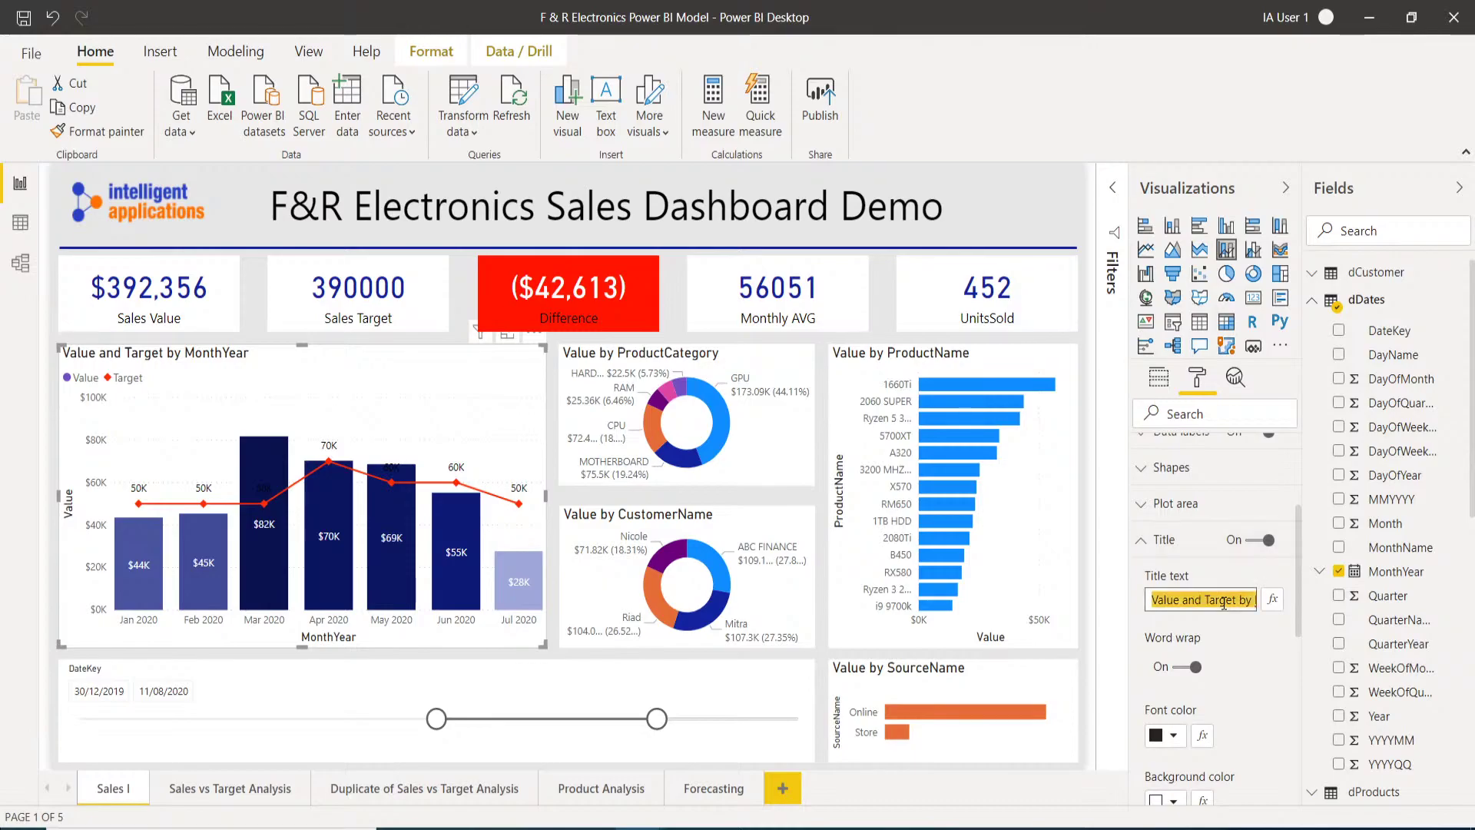
text(Sles)
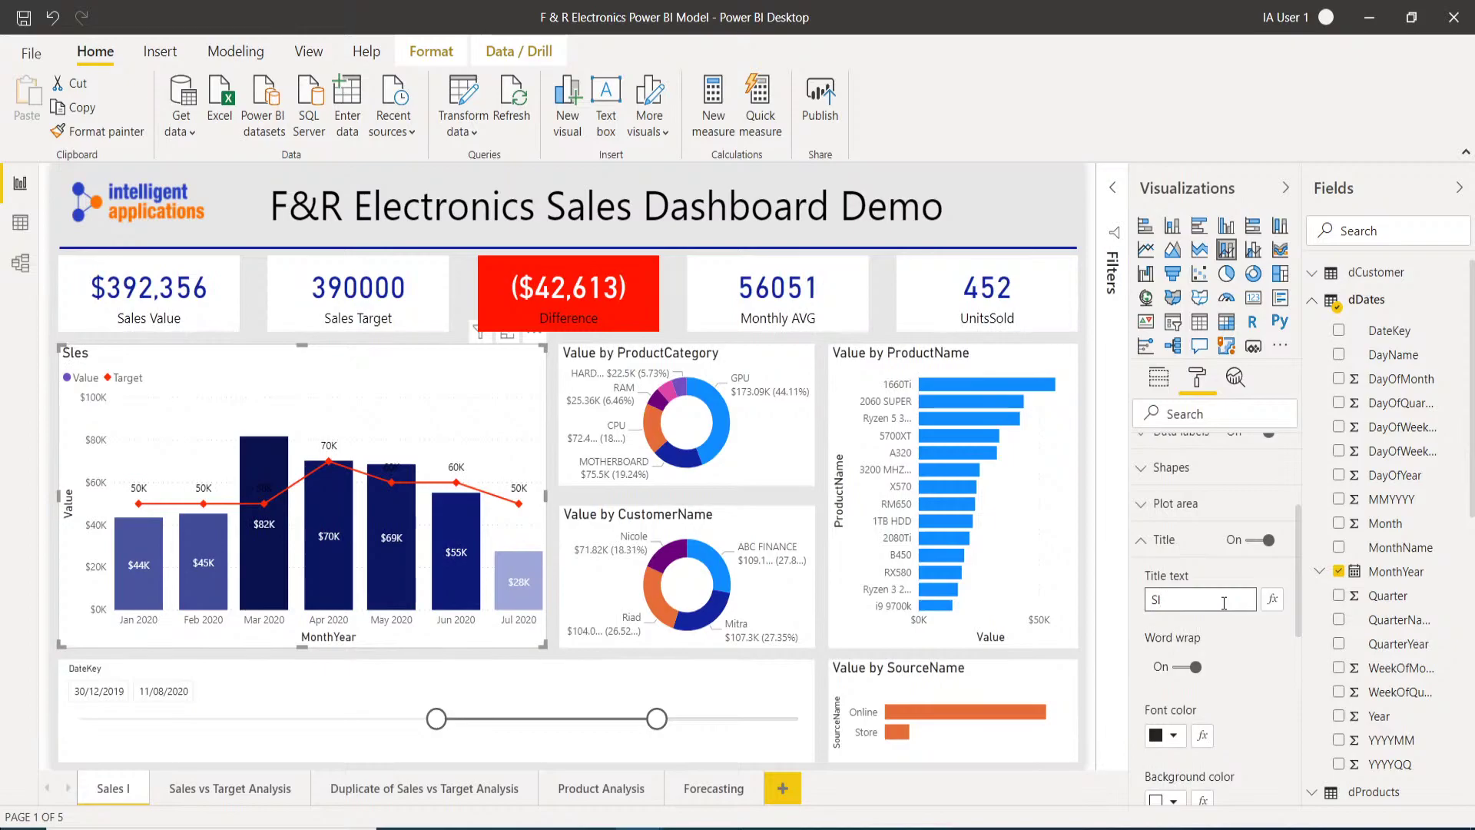
text(ales Value vs Target)
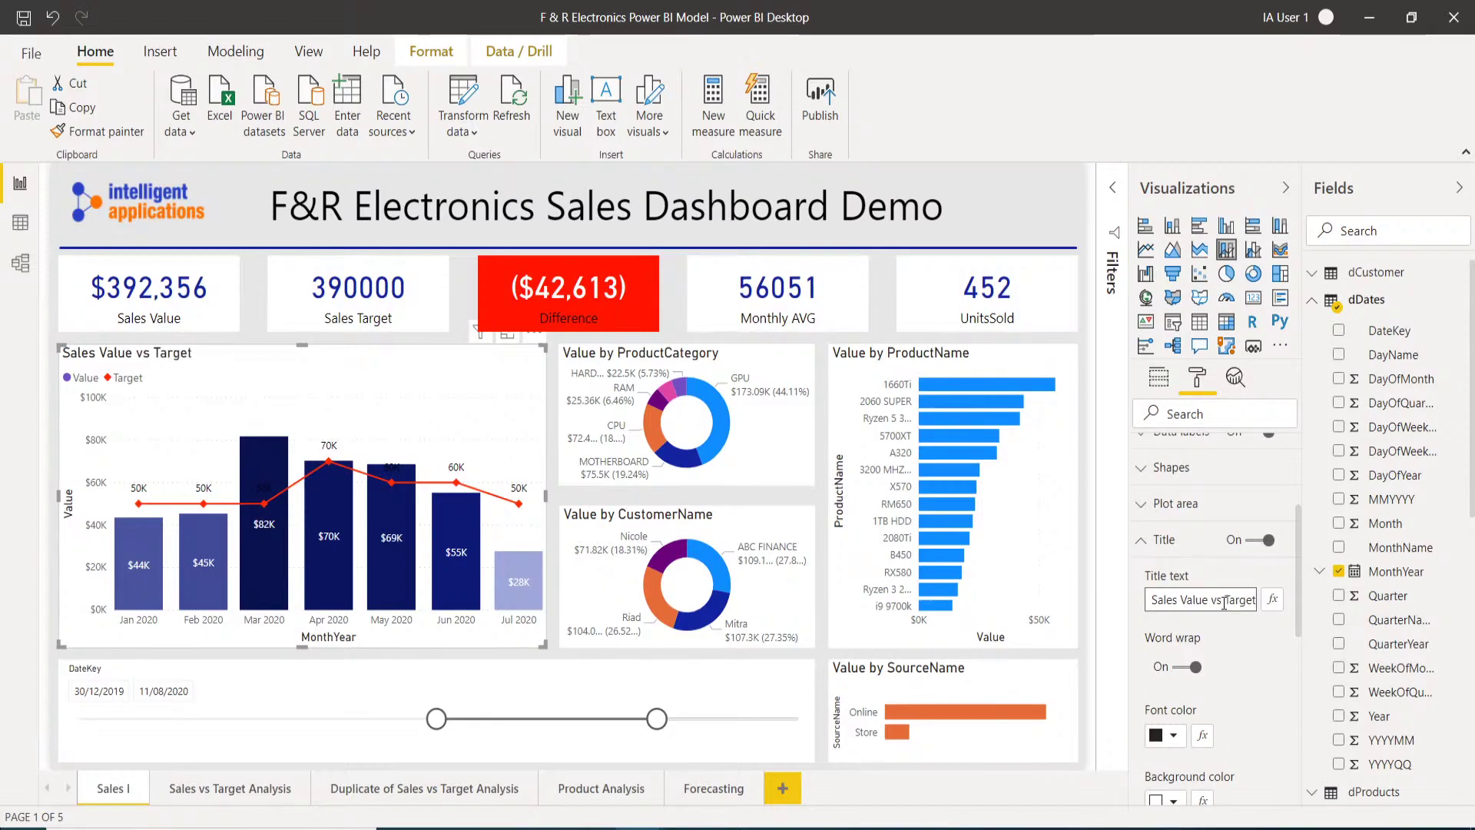
text(by MonthYear)
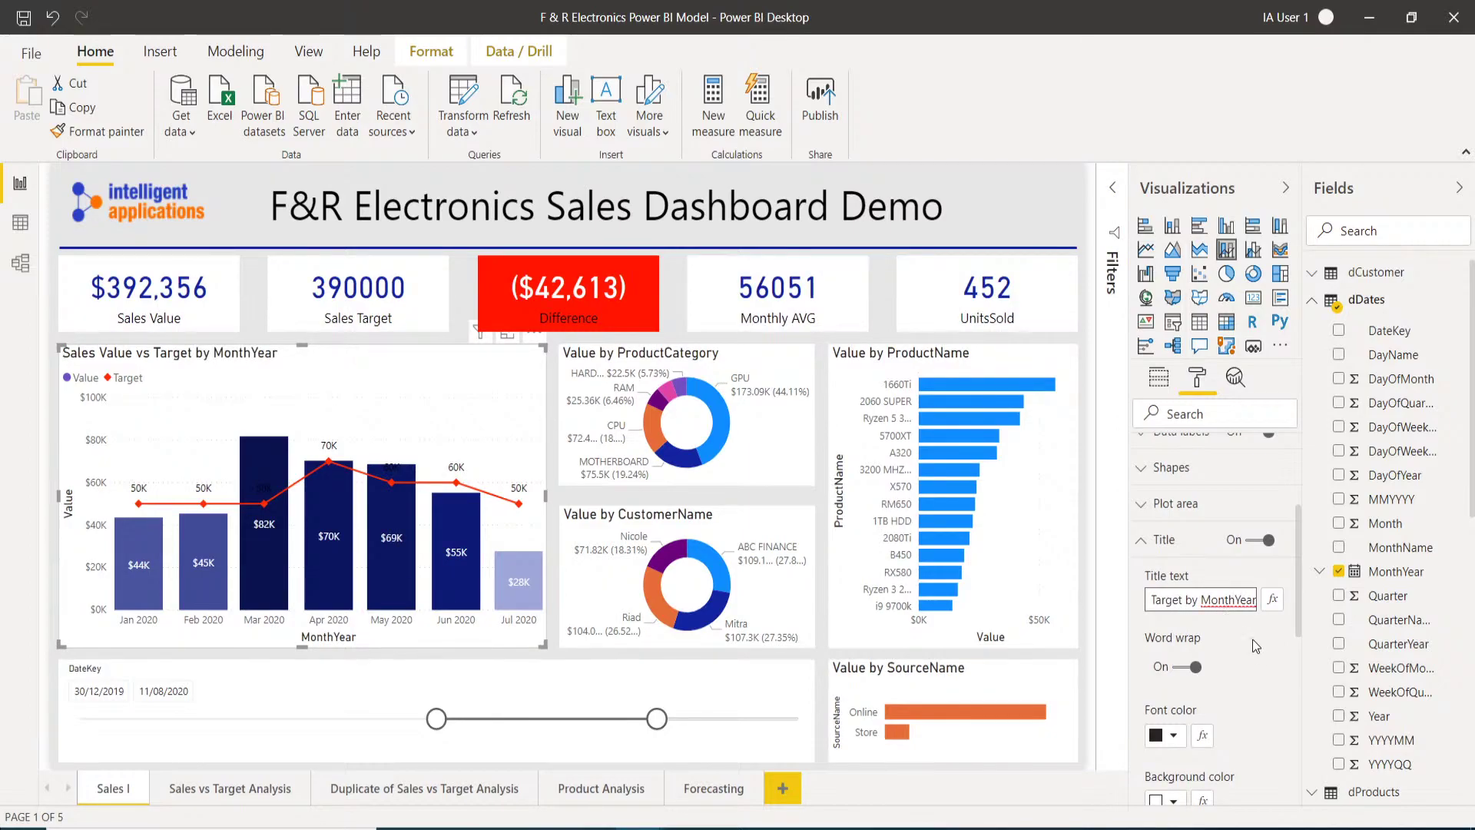
Step: Center the monthly chart's title and set its font color to dark blue, Theme color 2 (#12239E)
scroll(1255, 651, down, 2)
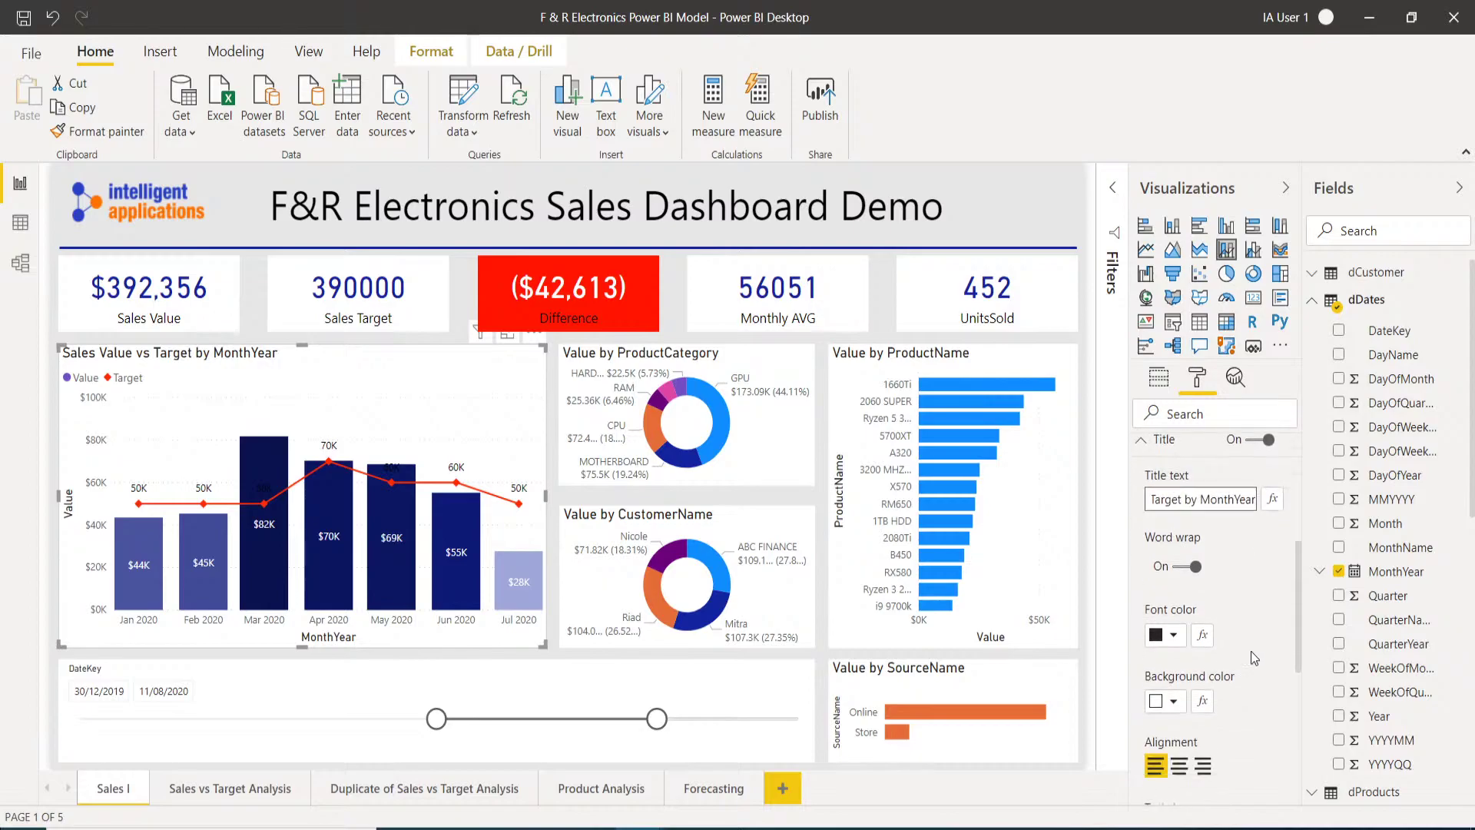
scroll(1252, 651, down, 2)
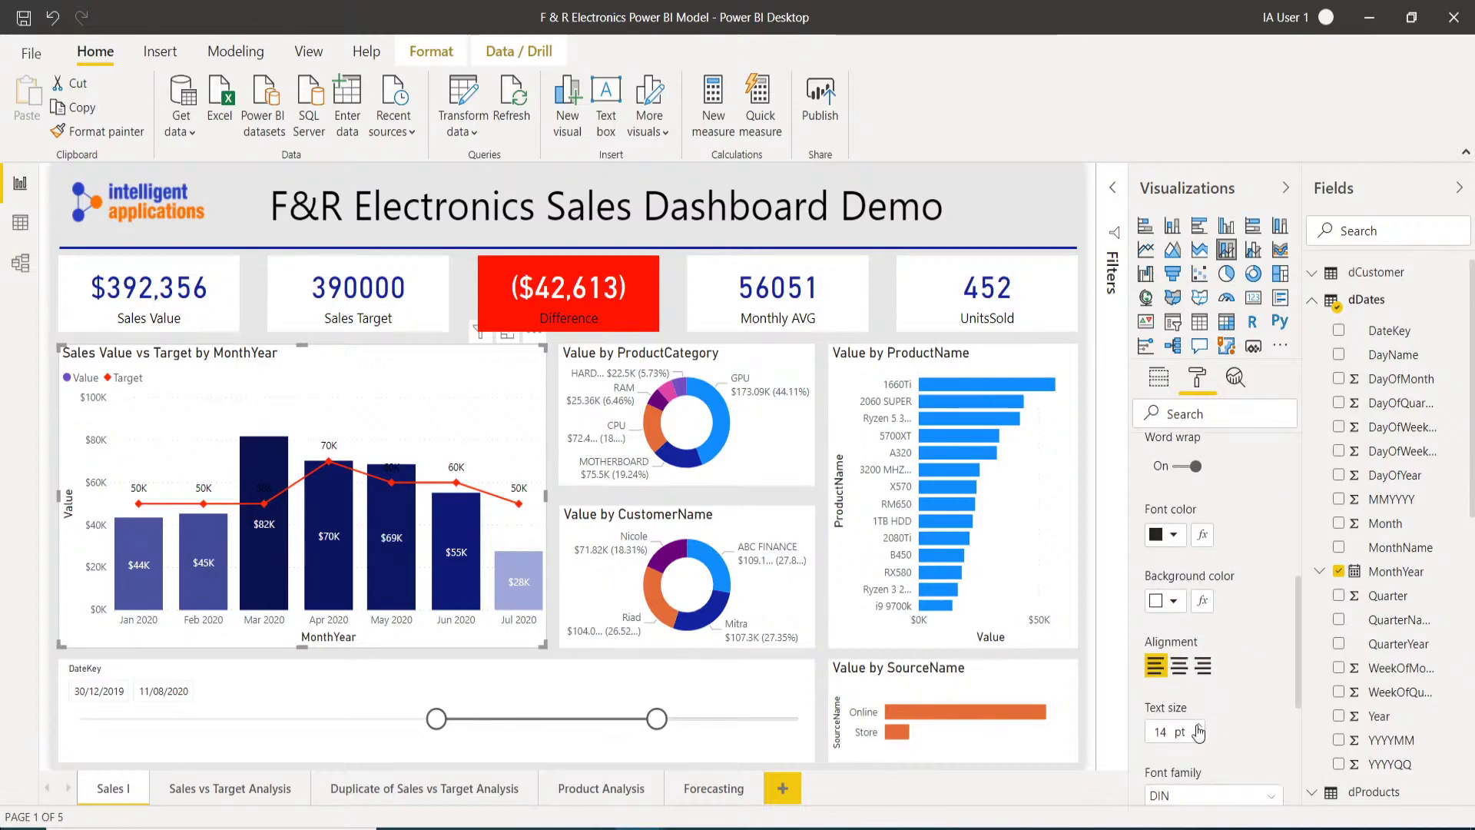
click(1179, 667)
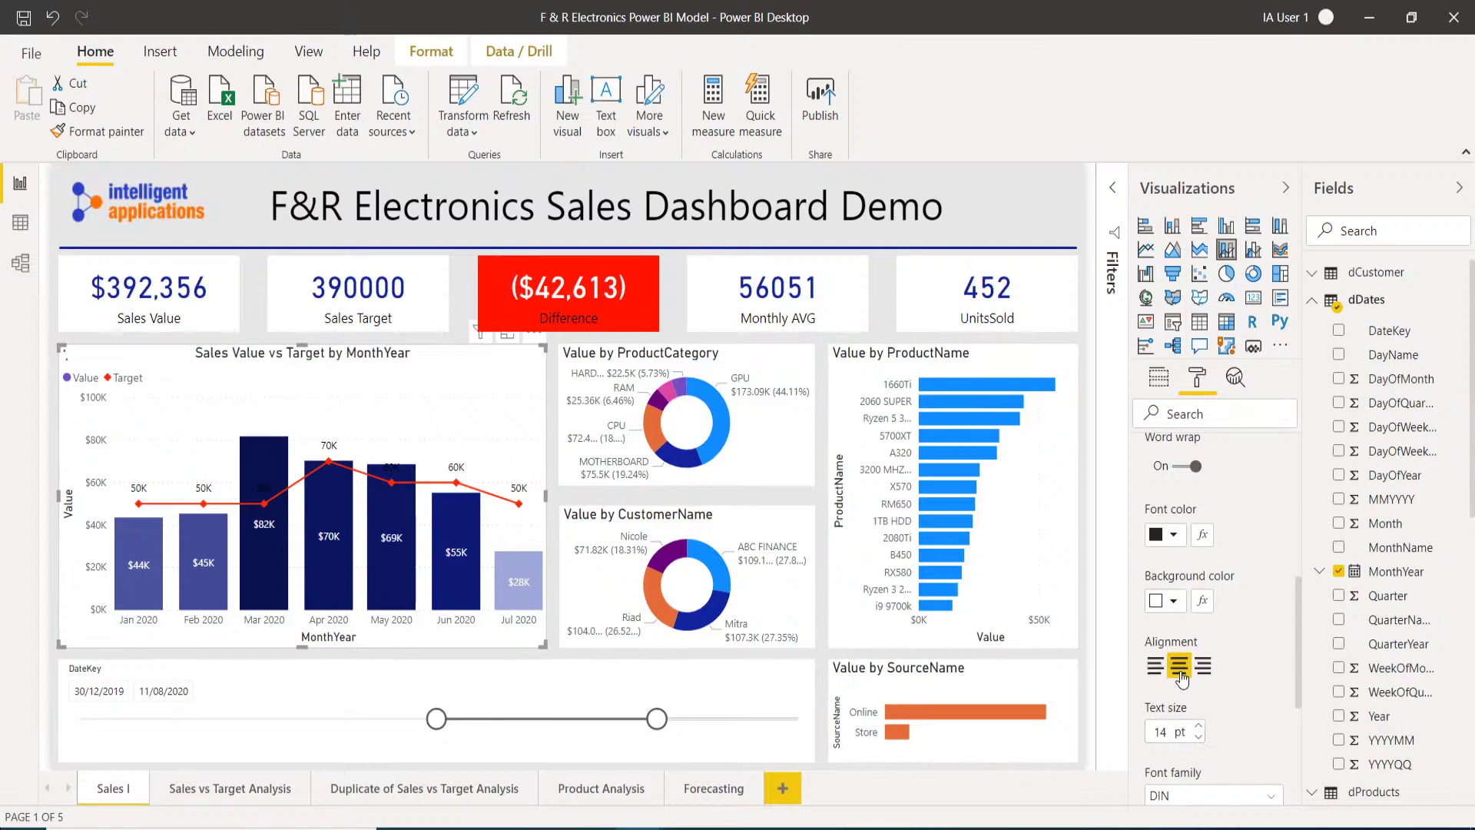
scroll(1181, 635, up, 2)
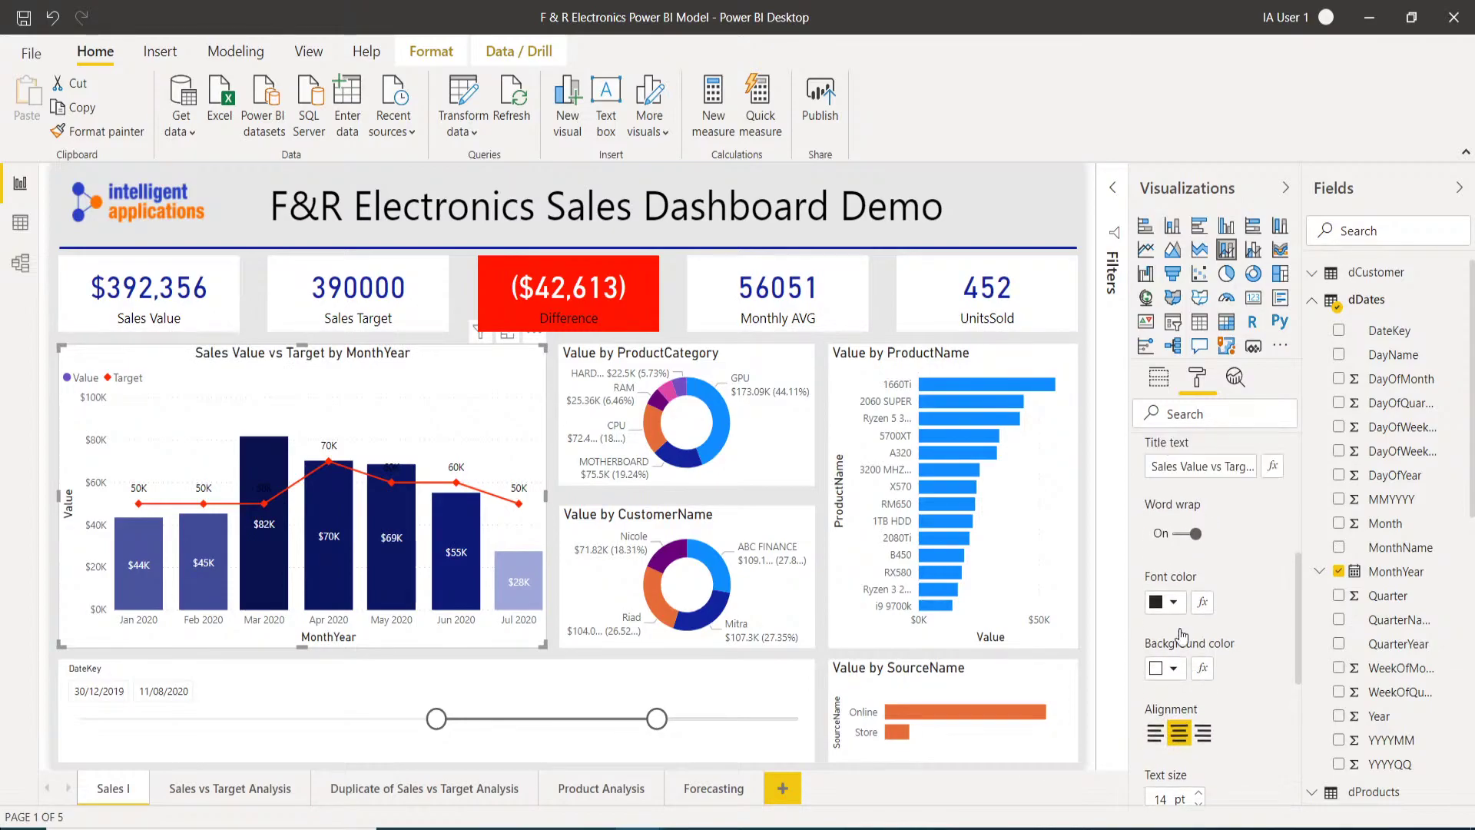
scroll(1179, 636, up, 1)
click(1174, 637)
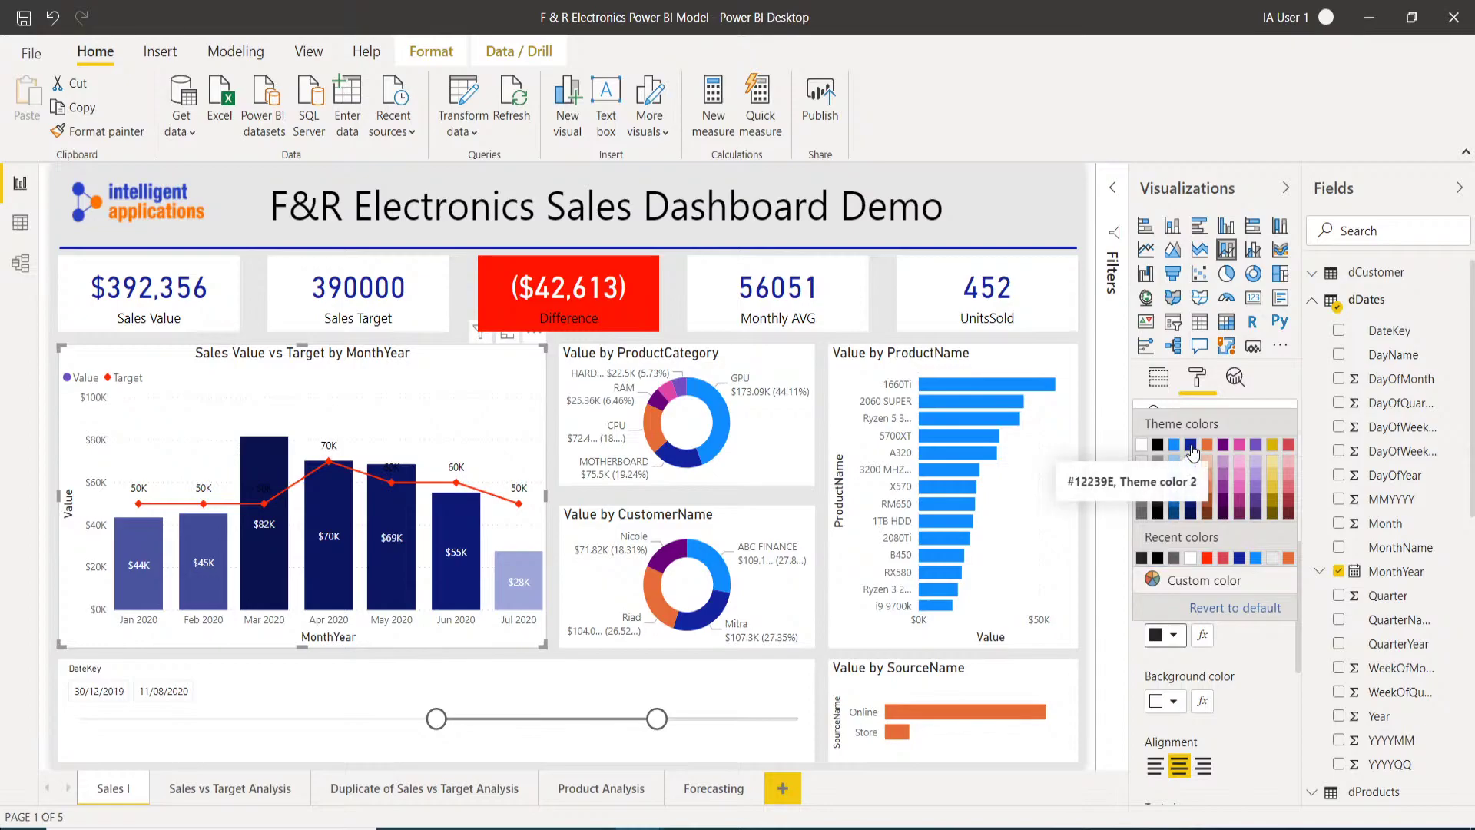
click(1191, 448)
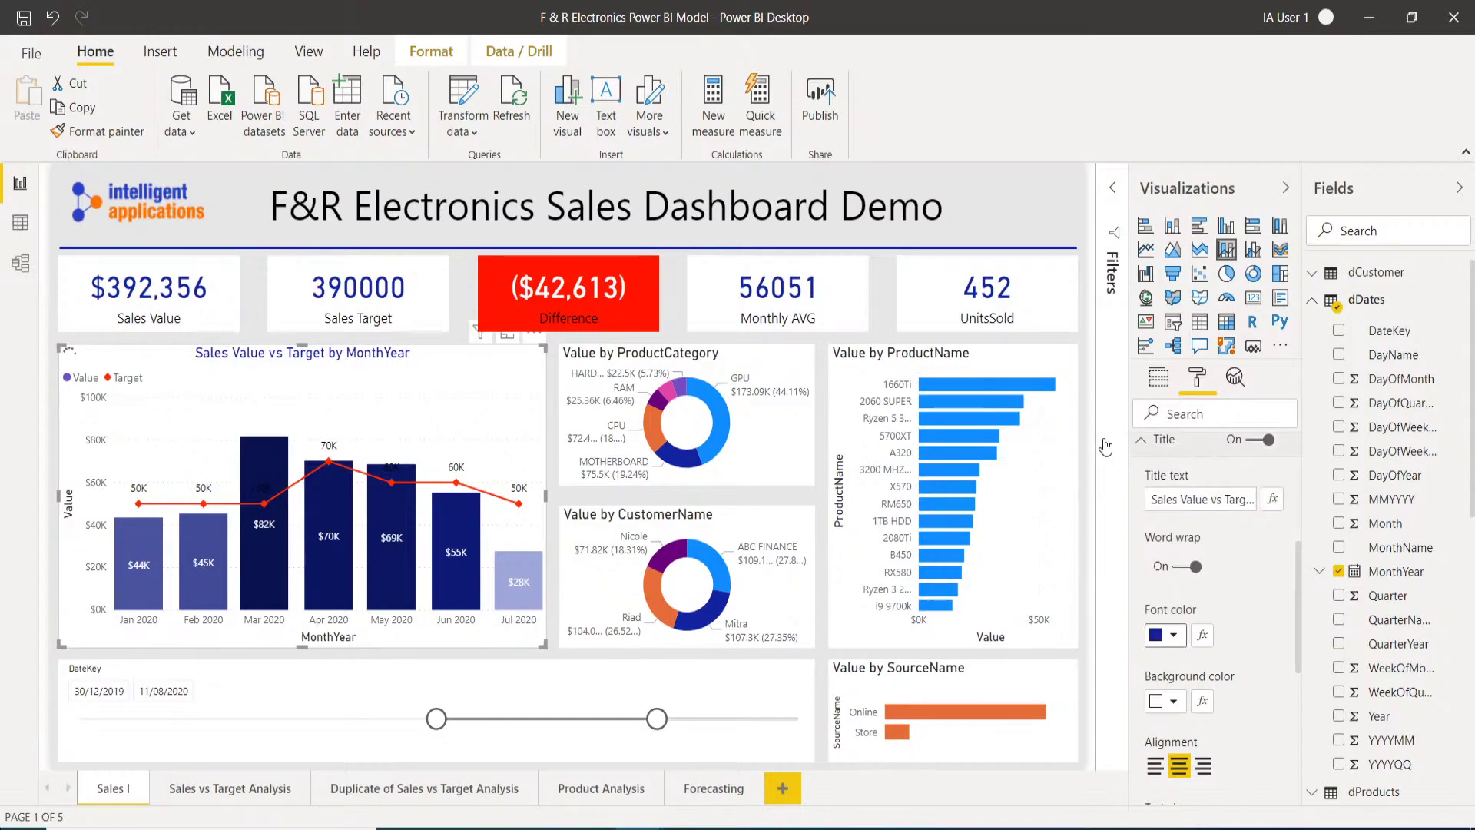
Step: Try two gray shades as the background color of the monthly chart's title
click(1175, 702)
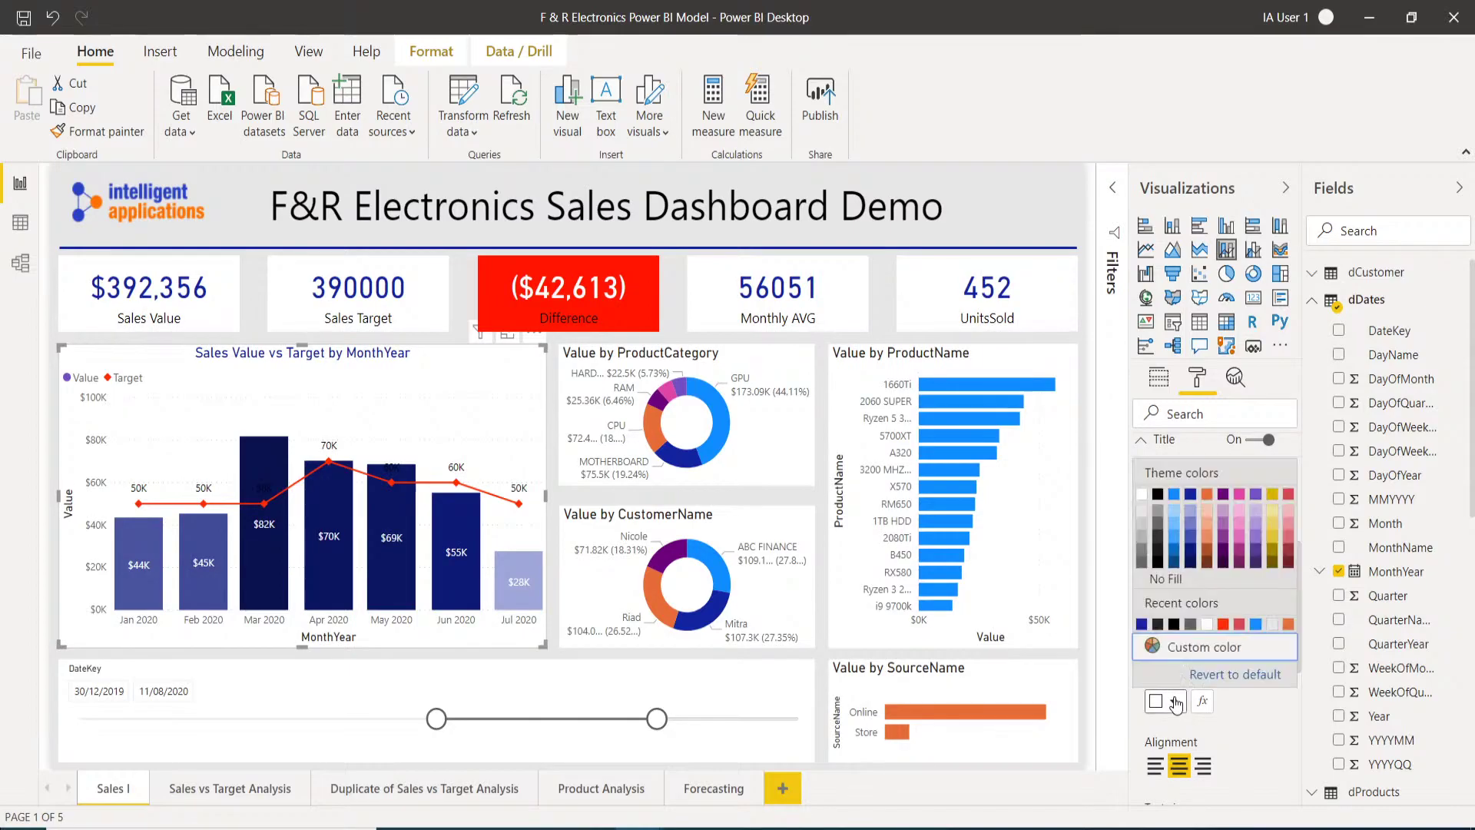
click(1142, 513)
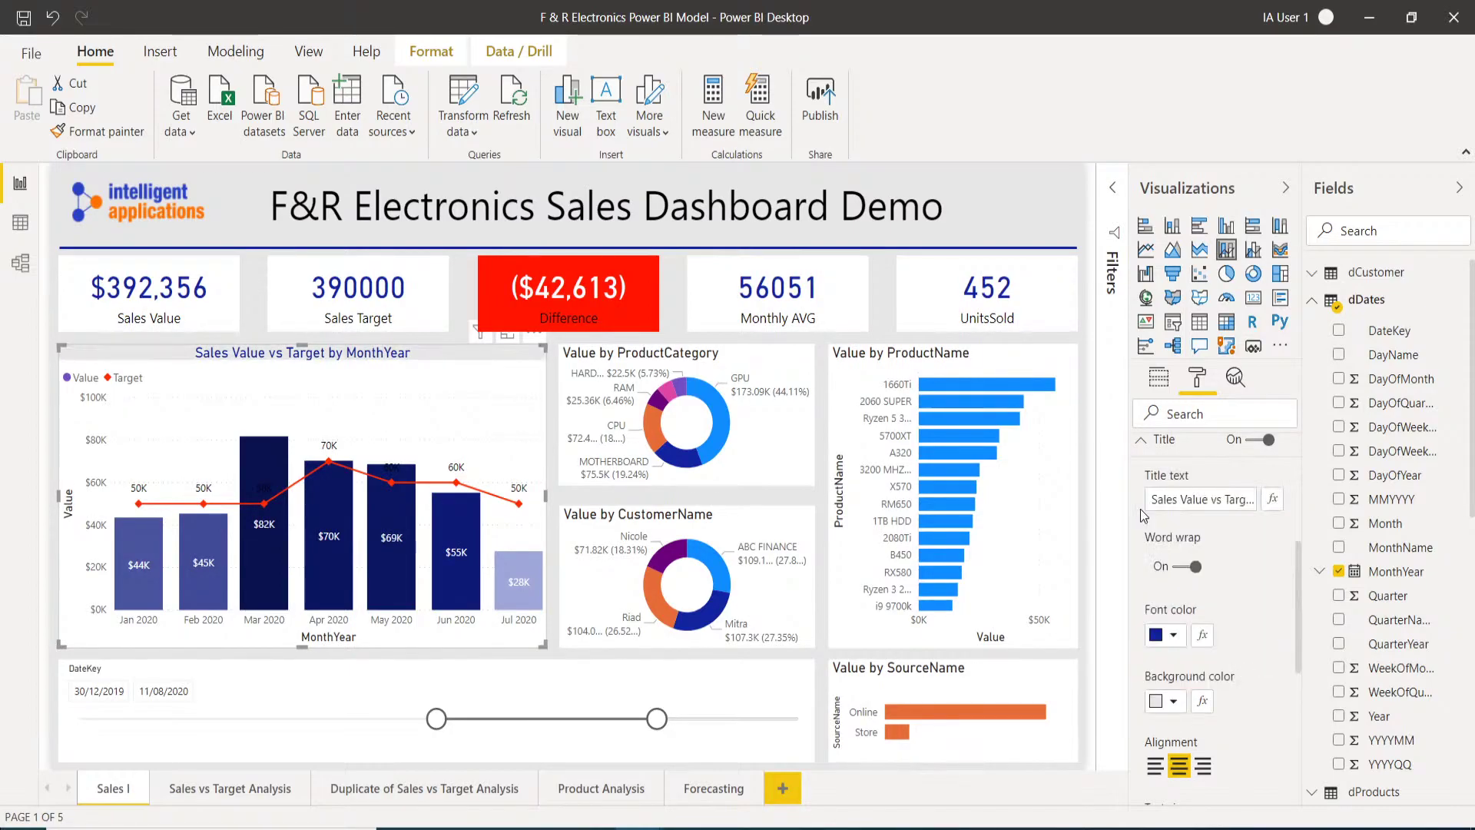
click(1175, 702)
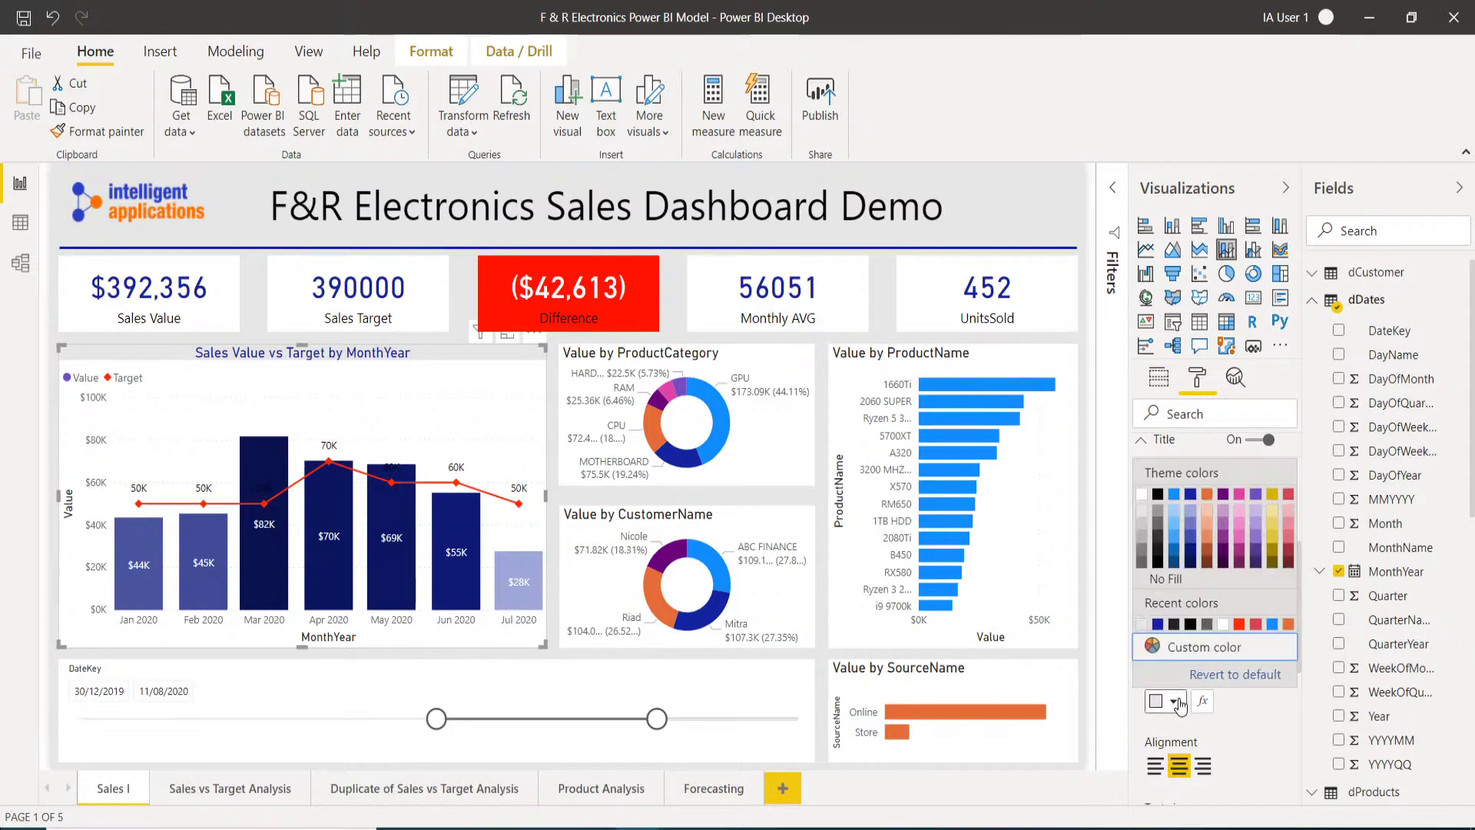
click(1158, 515)
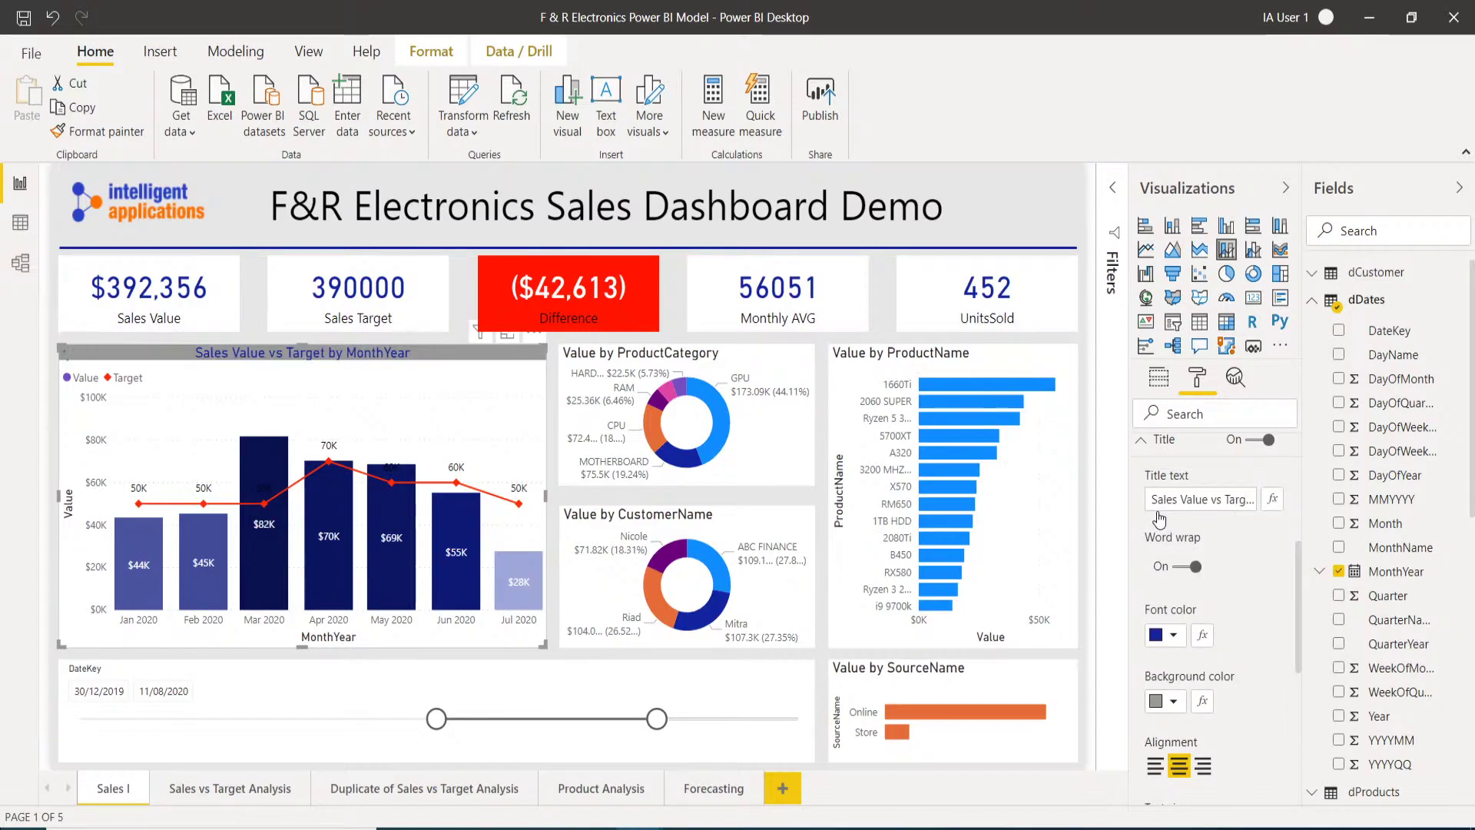
Step: Set the background color of the monthly chart's title to white and close the title settings
click(1173, 701)
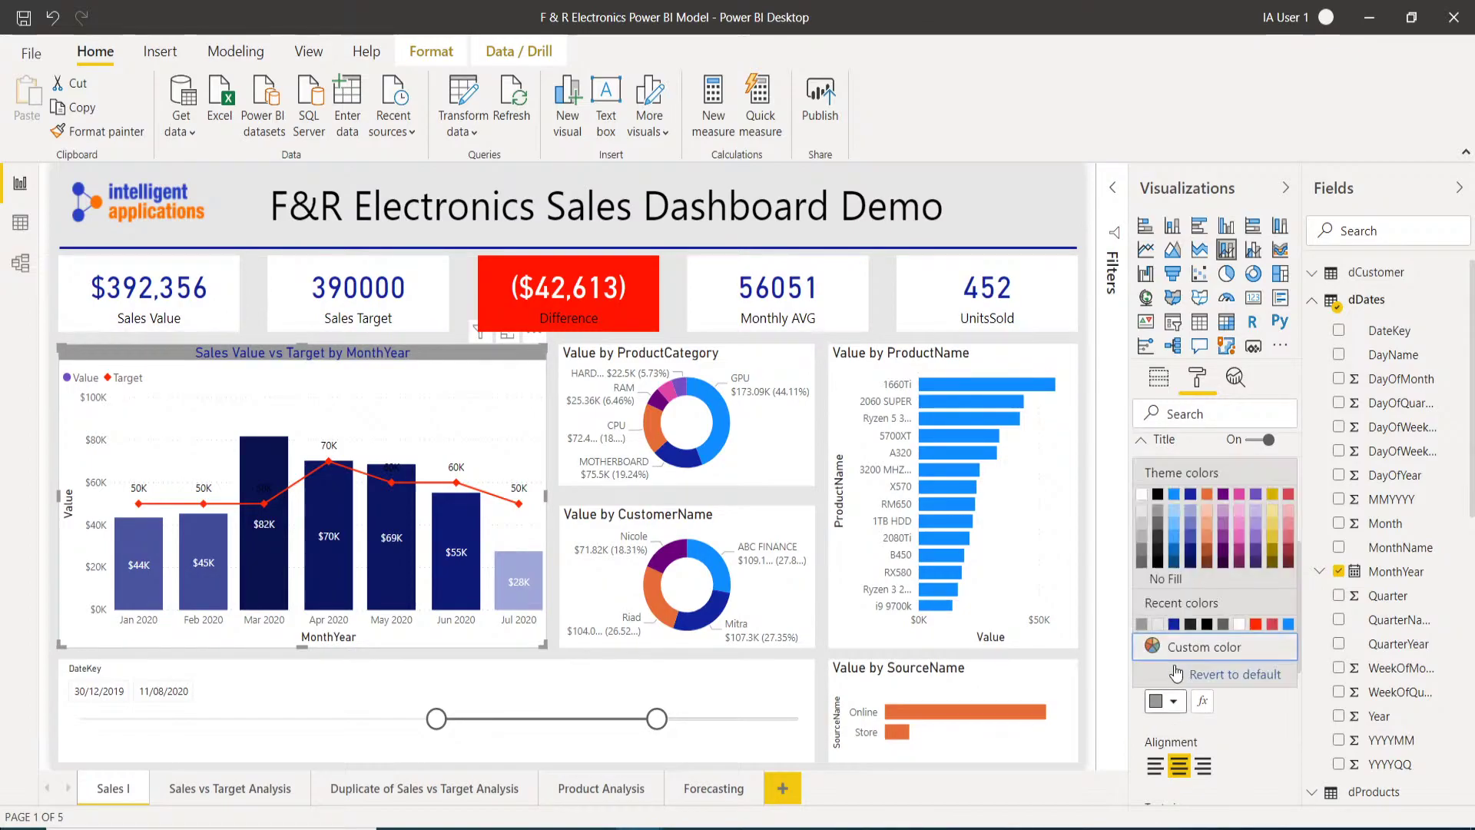
click(1144, 496)
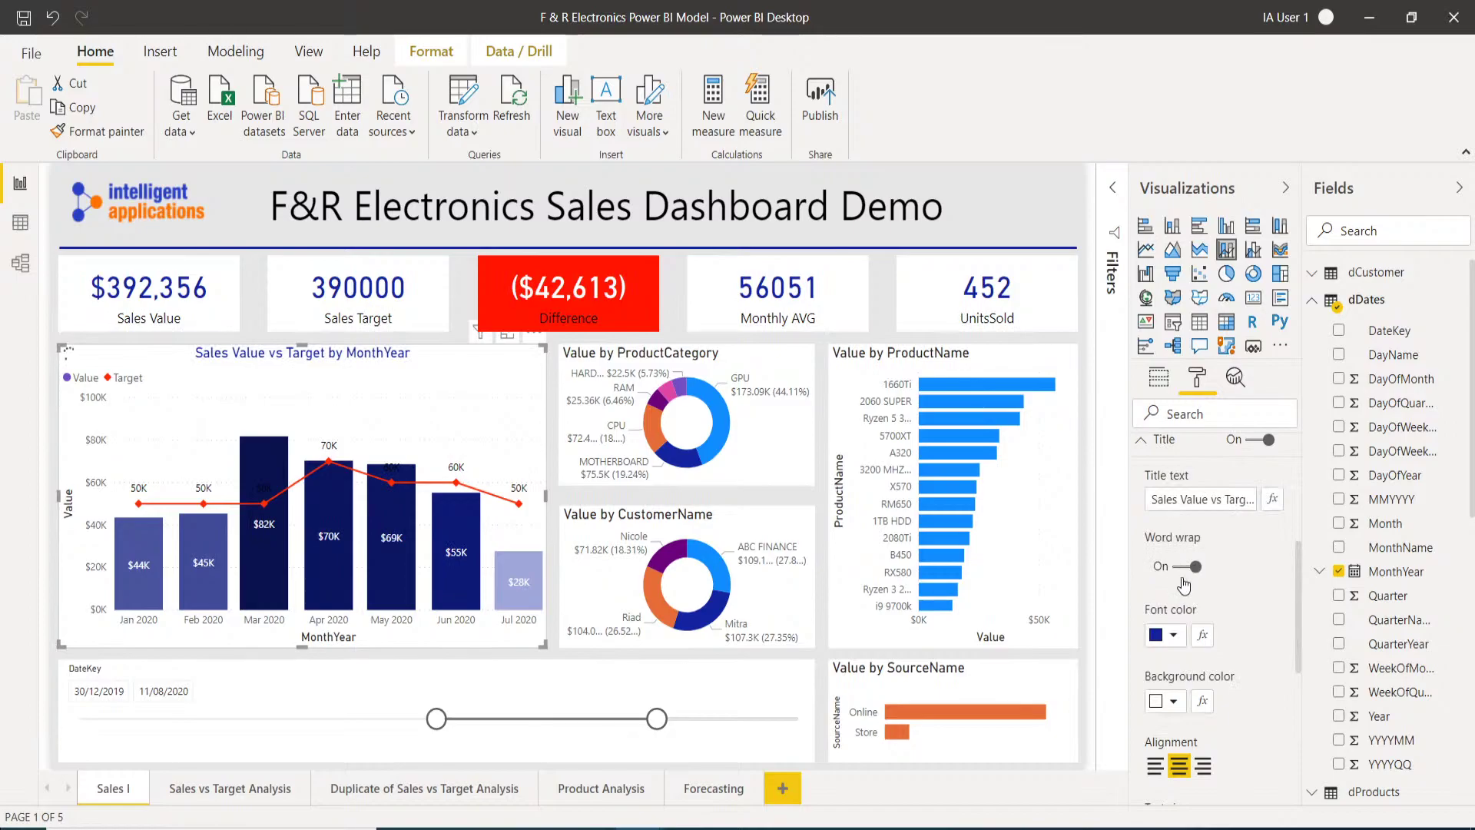
scroll(1225, 626, up, 2)
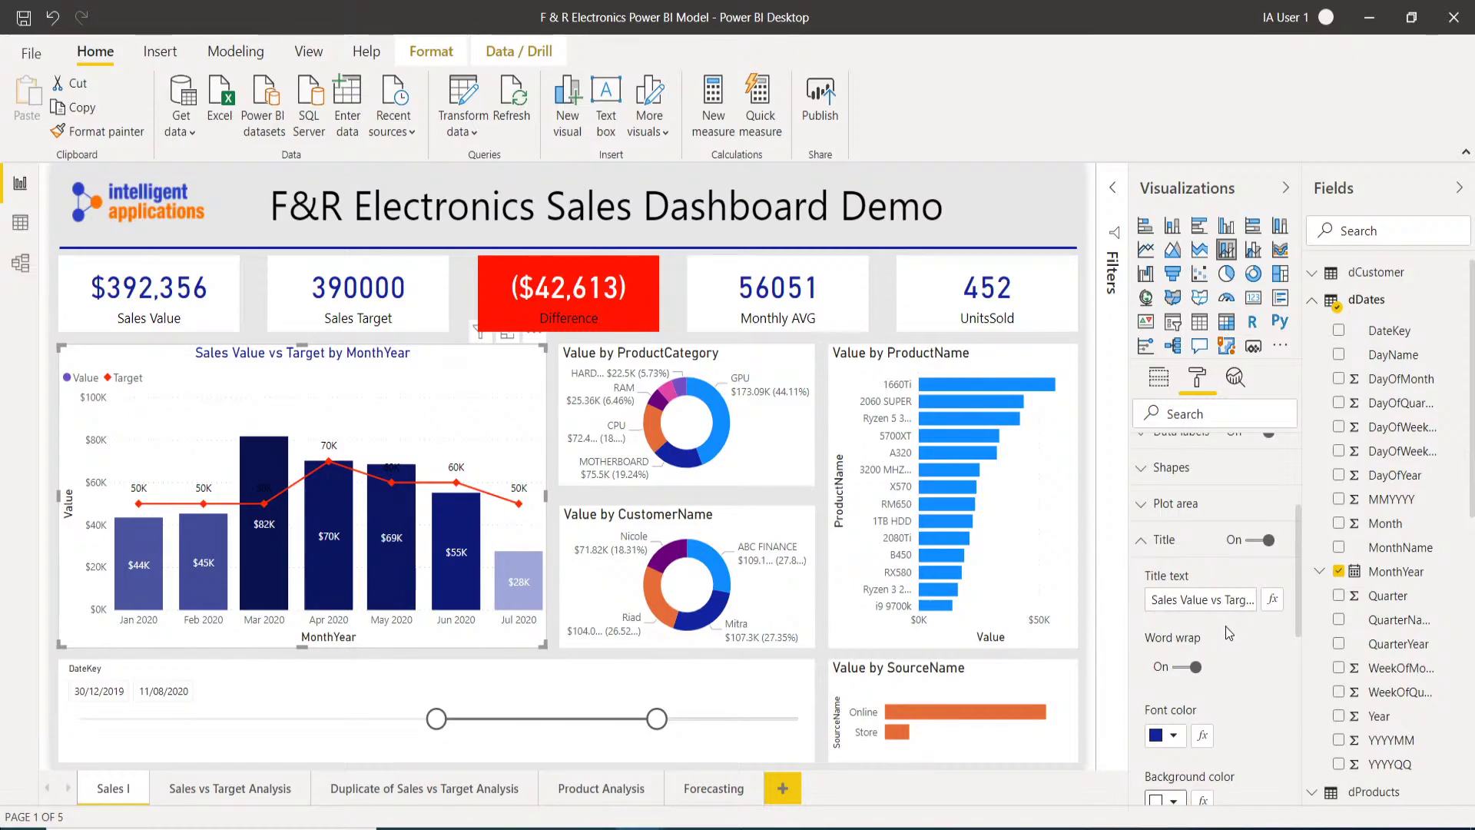
click(1166, 541)
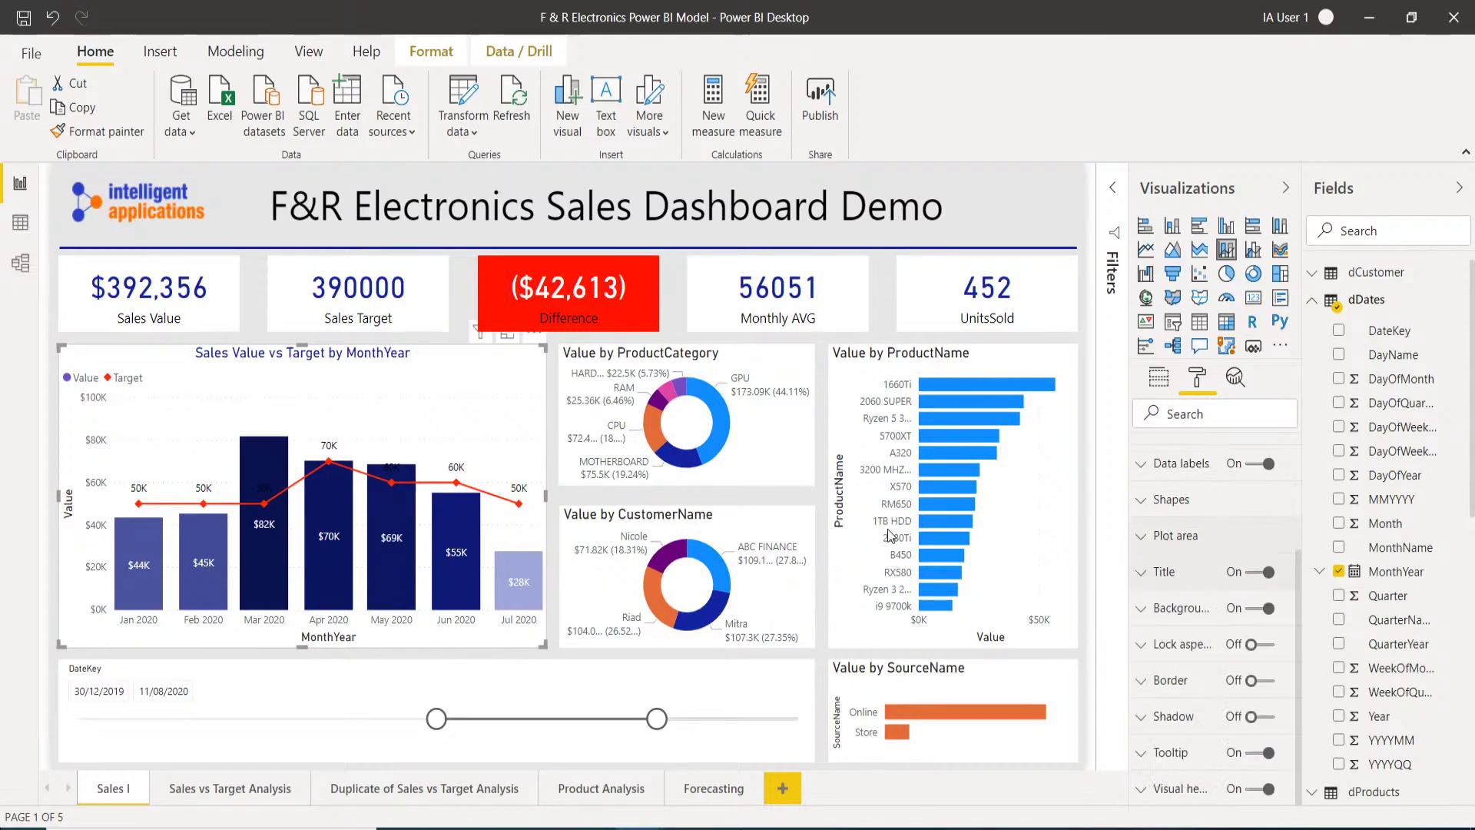
click(648, 495)
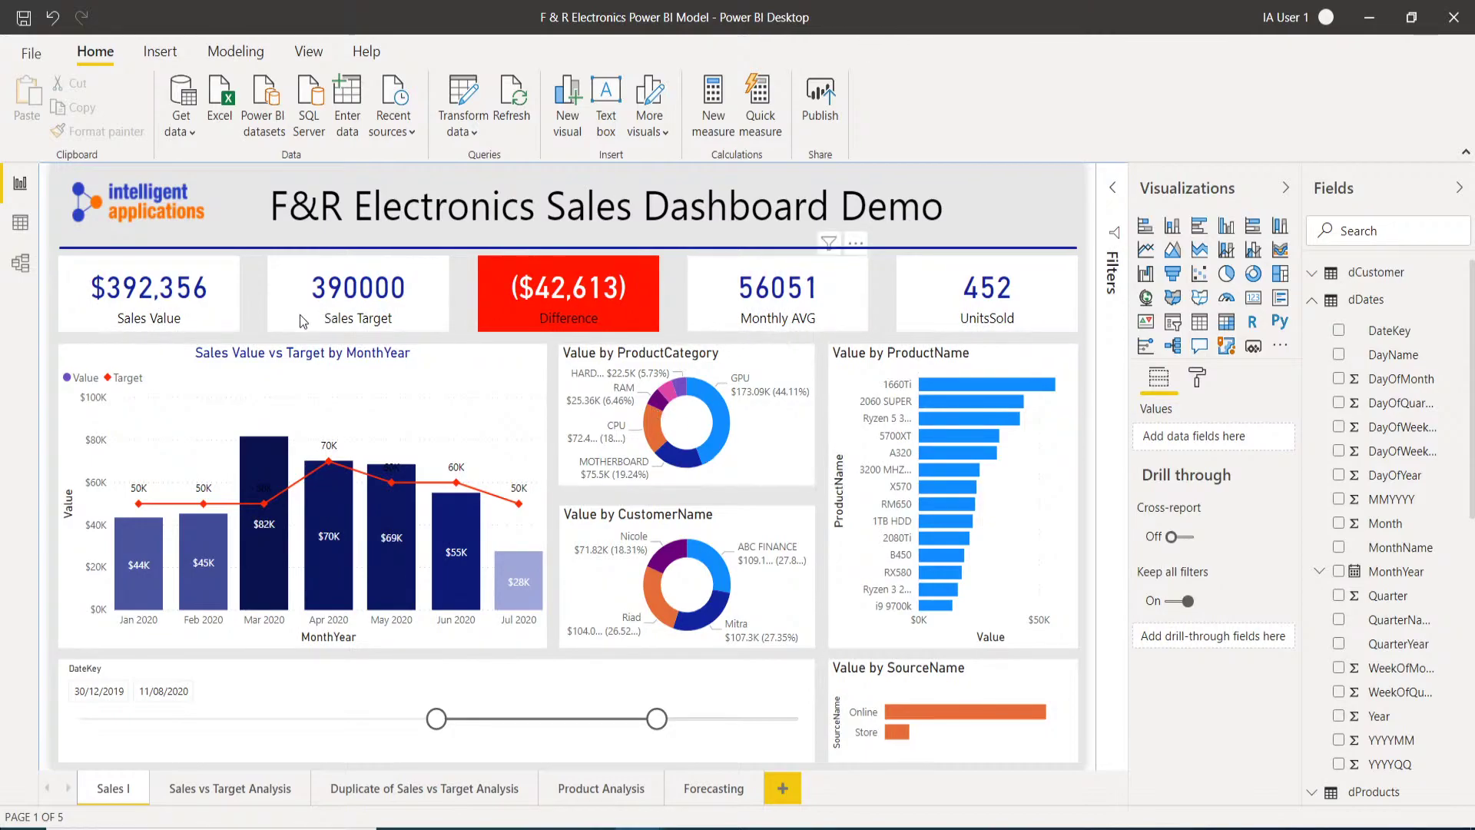
Step: Turn on the border for the Sales Value card
click(233, 317)
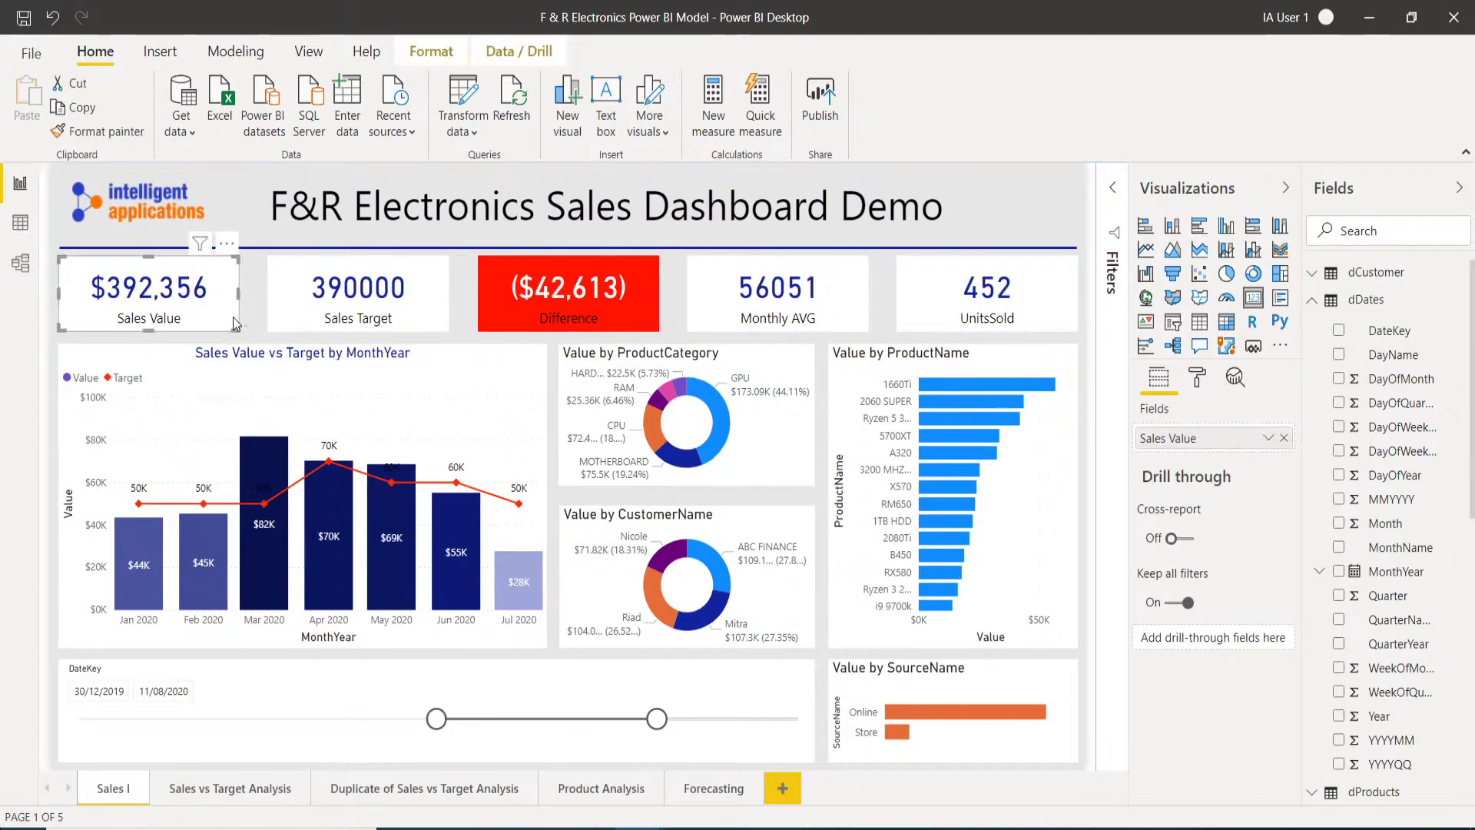
click(1196, 379)
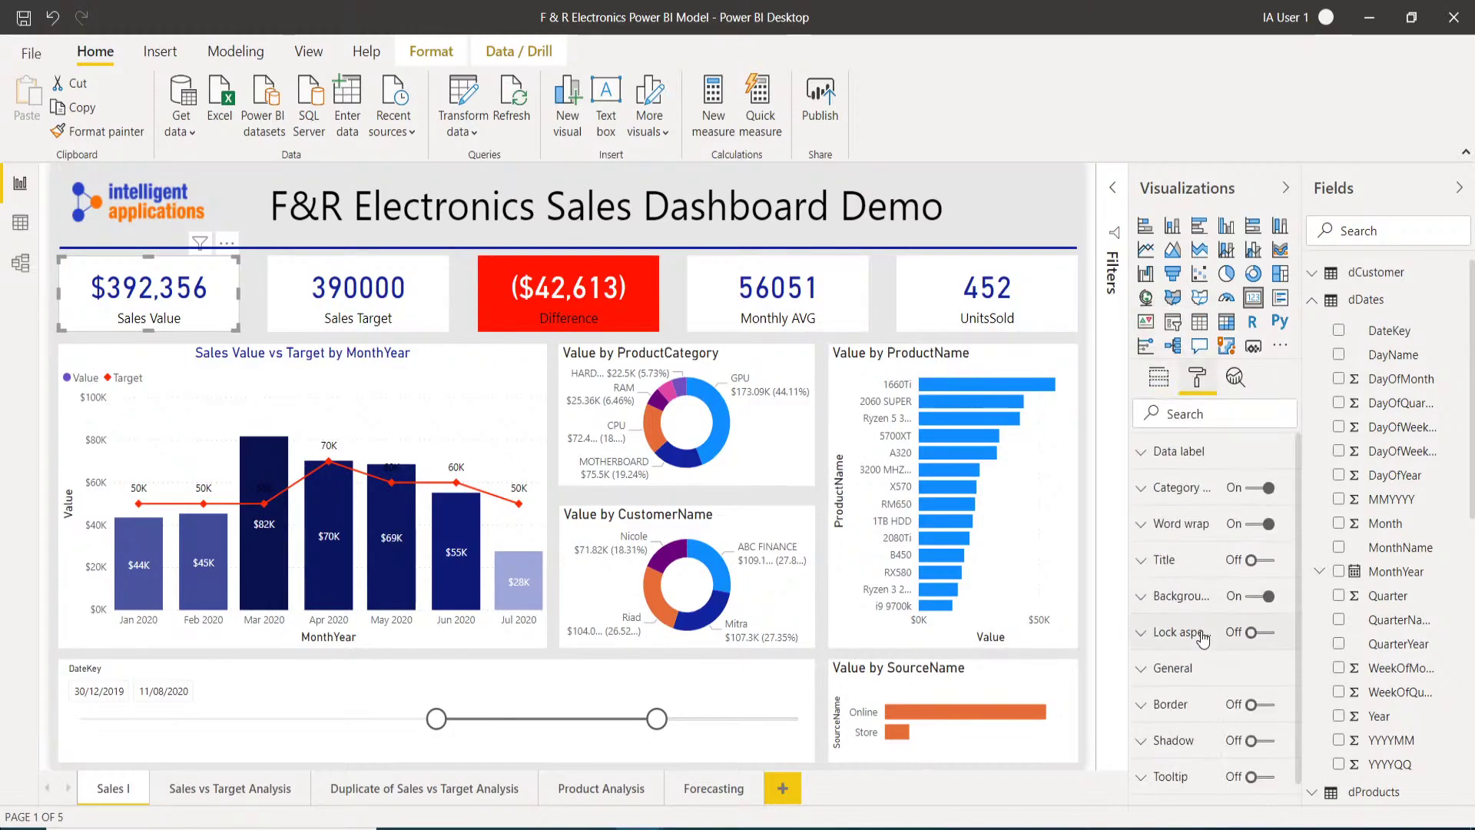
scroll(1202, 638, down, 1)
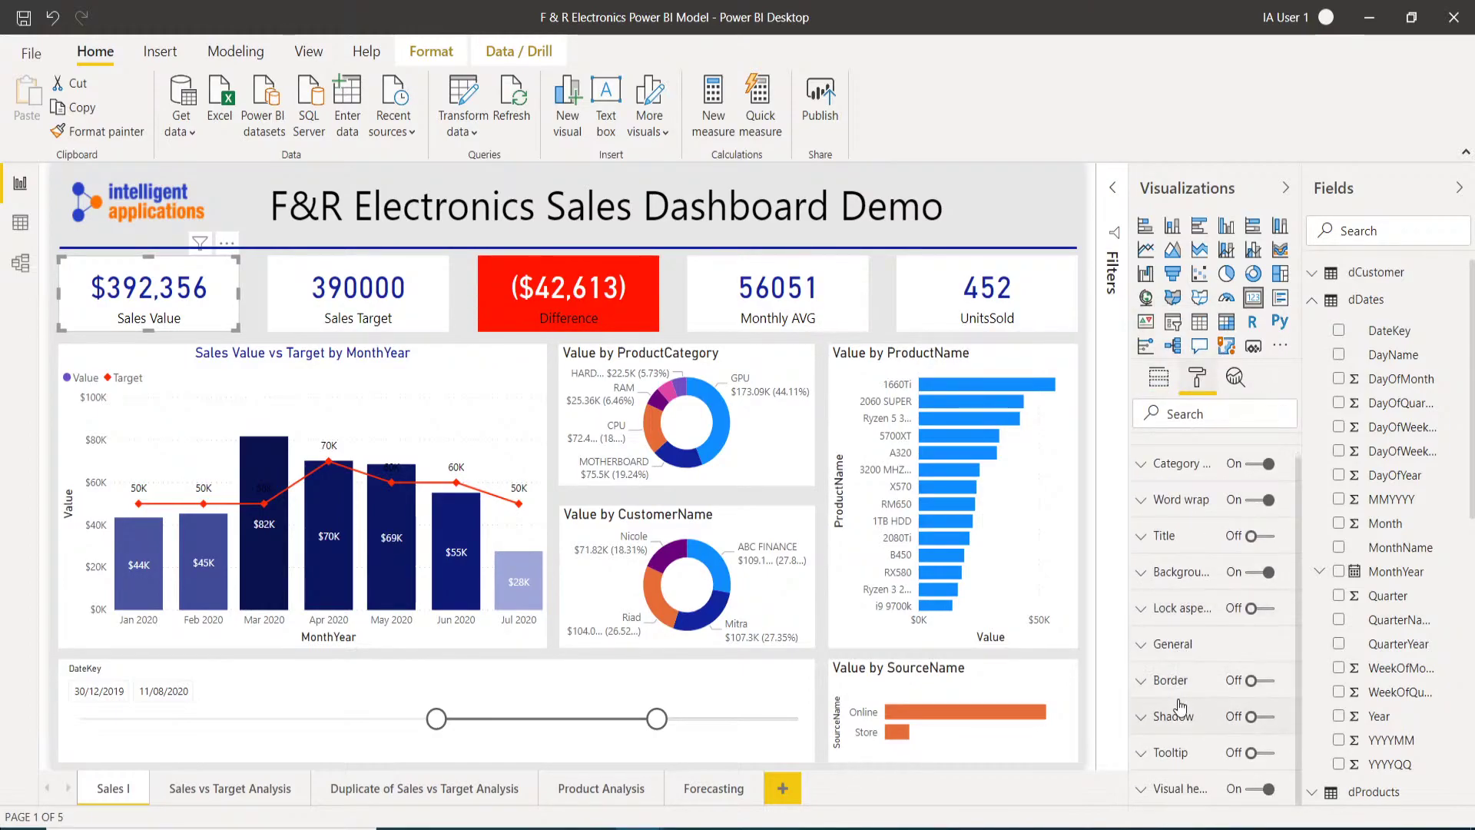
click(1264, 682)
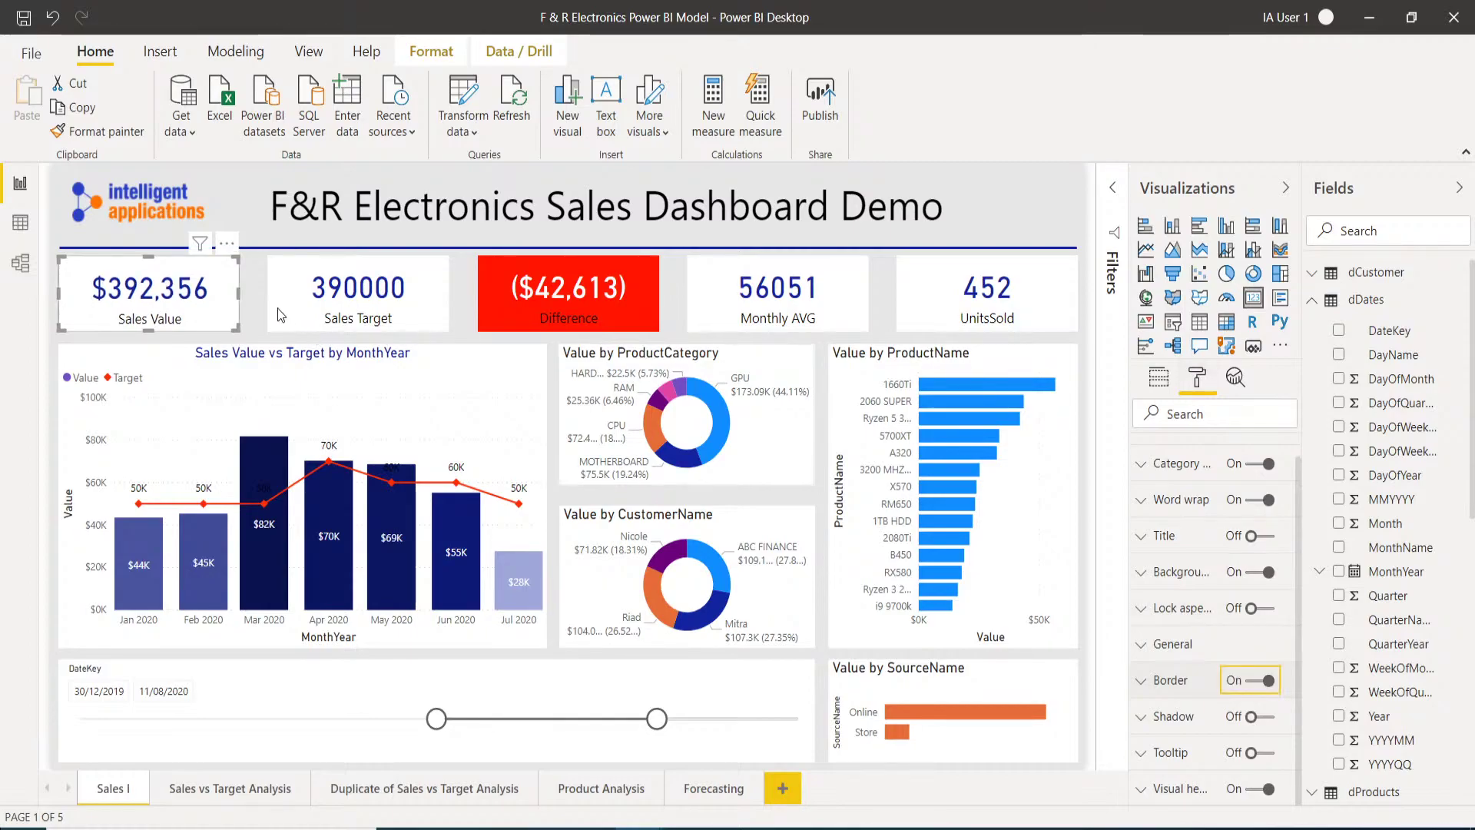
Step: Set the Sales Value card's border color to a light gray shade and its border radius to 3 px
click(254, 301)
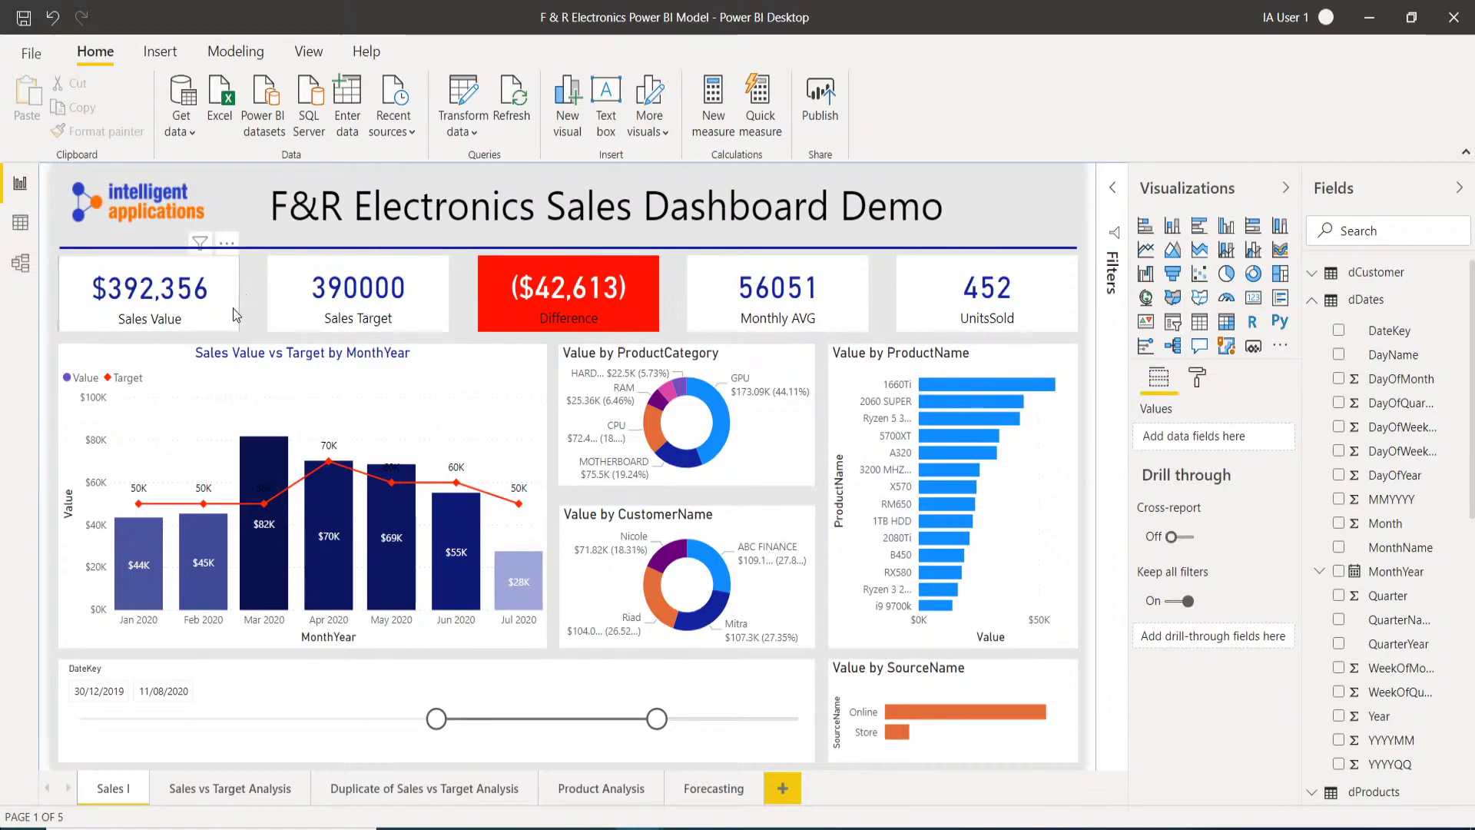
click(233, 308)
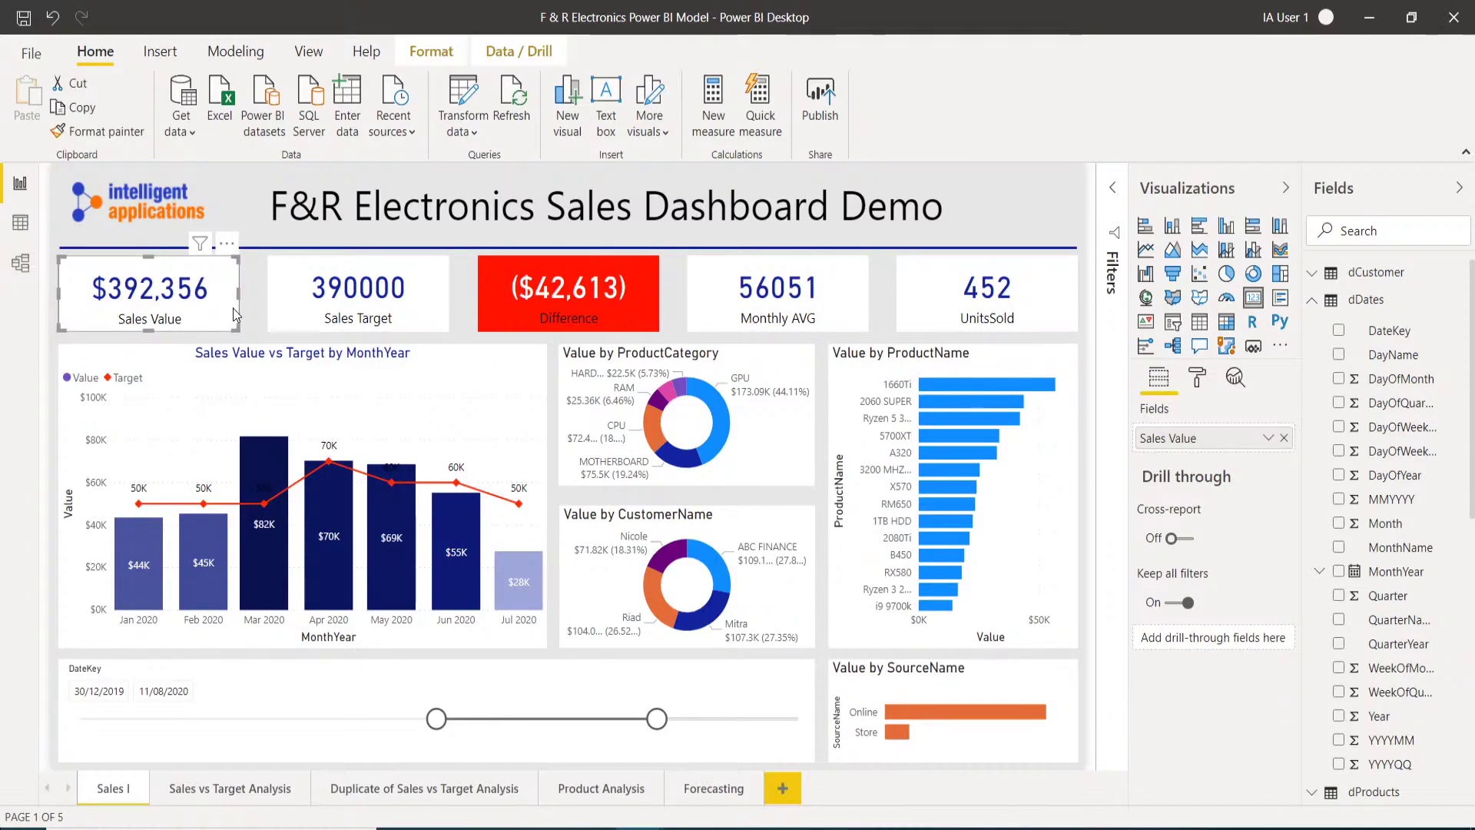
click(1198, 382)
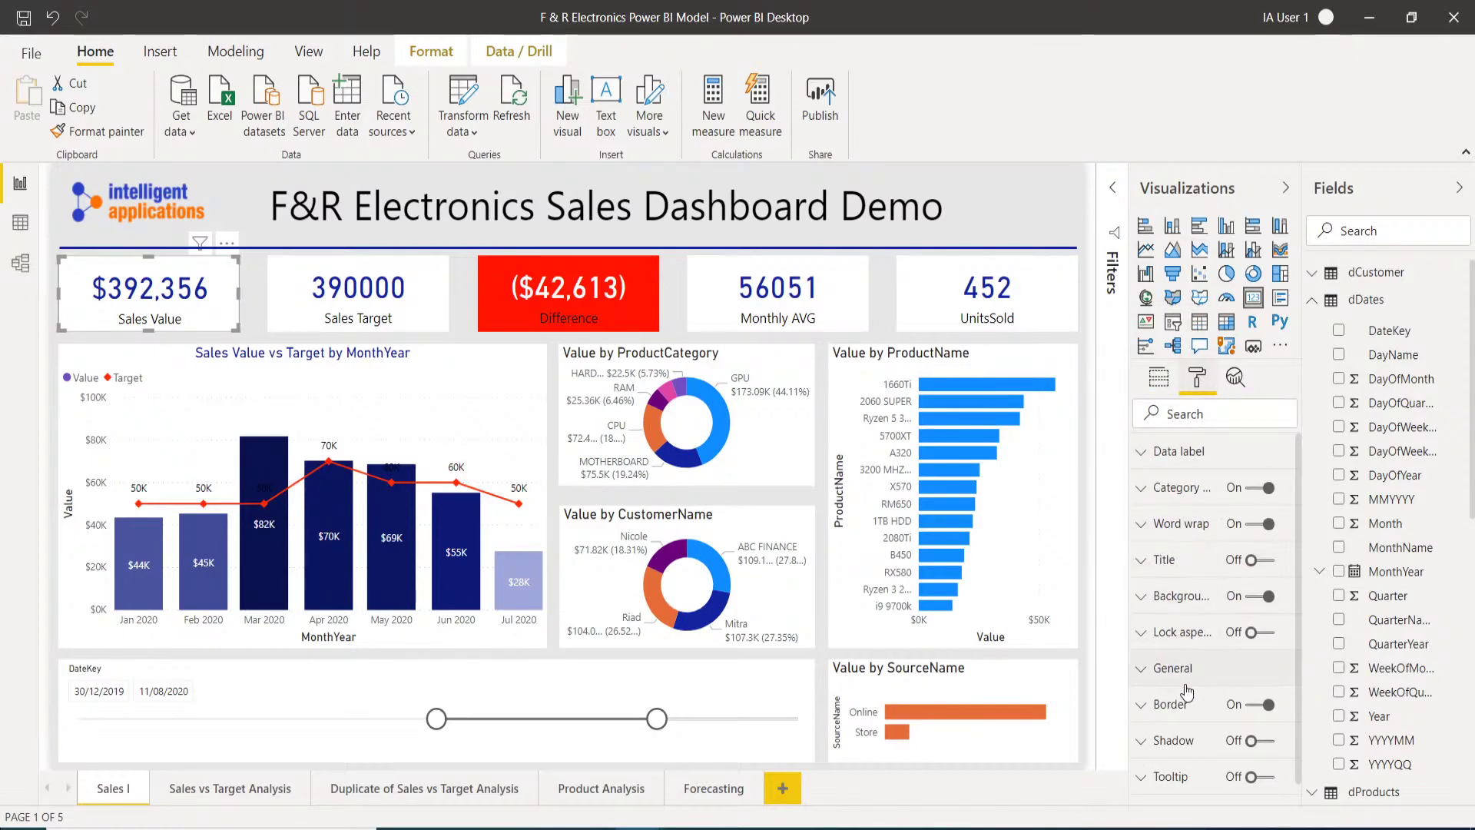
scroll(1187, 691, down, 1)
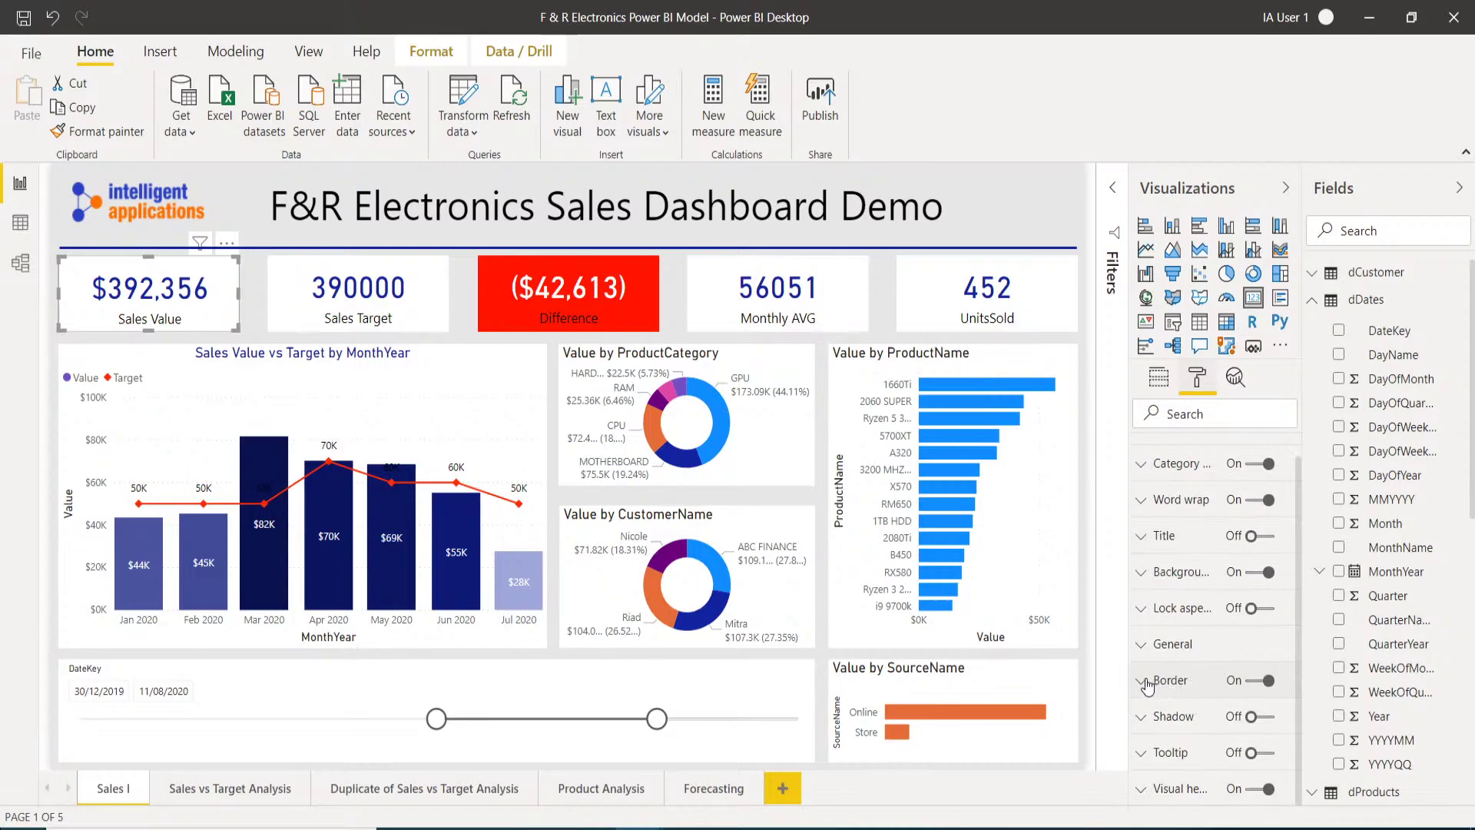
click(1146, 680)
scroll(1152, 661, down, 2)
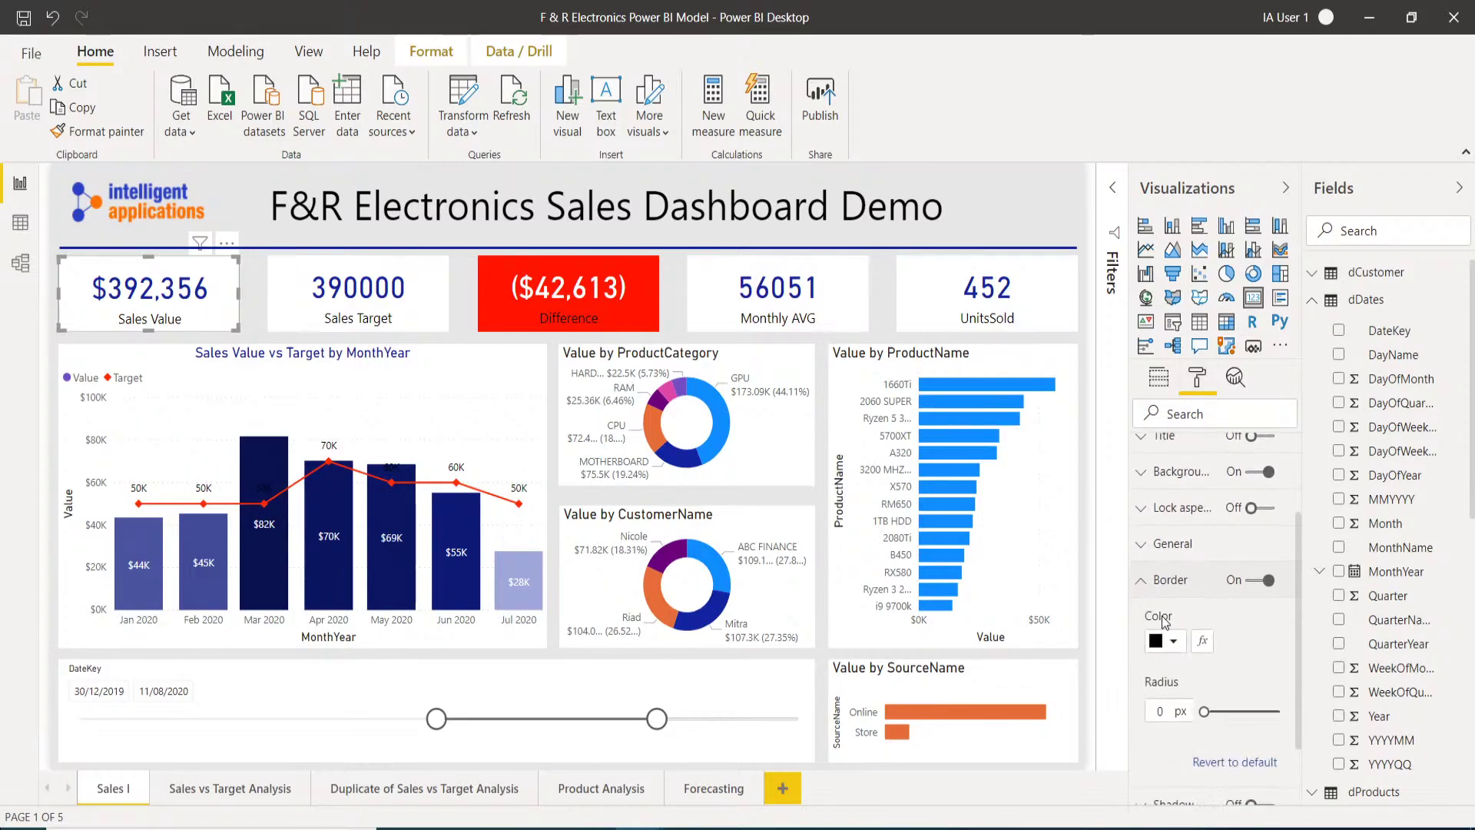
click(1176, 645)
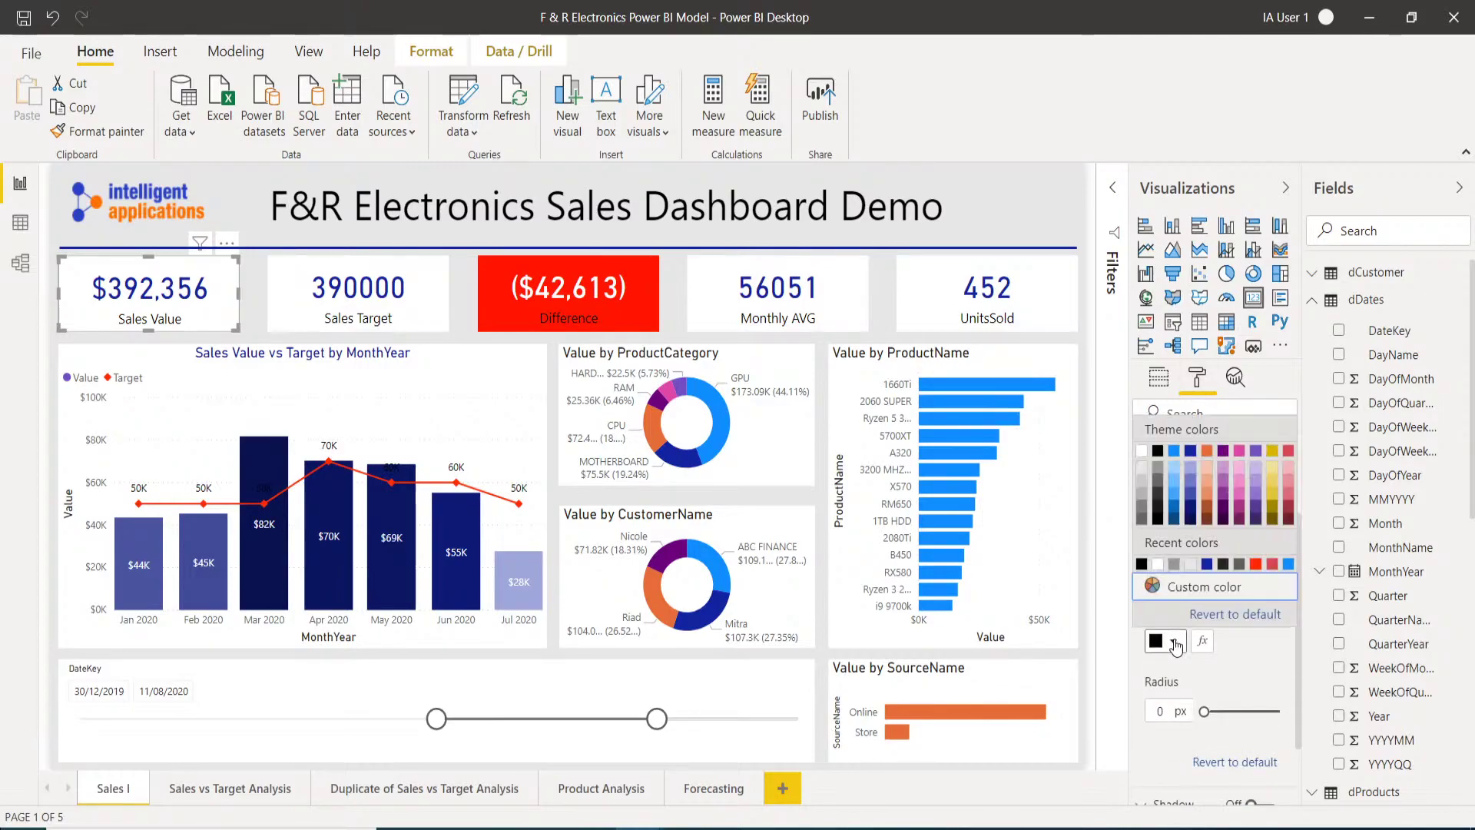
click(1147, 470)
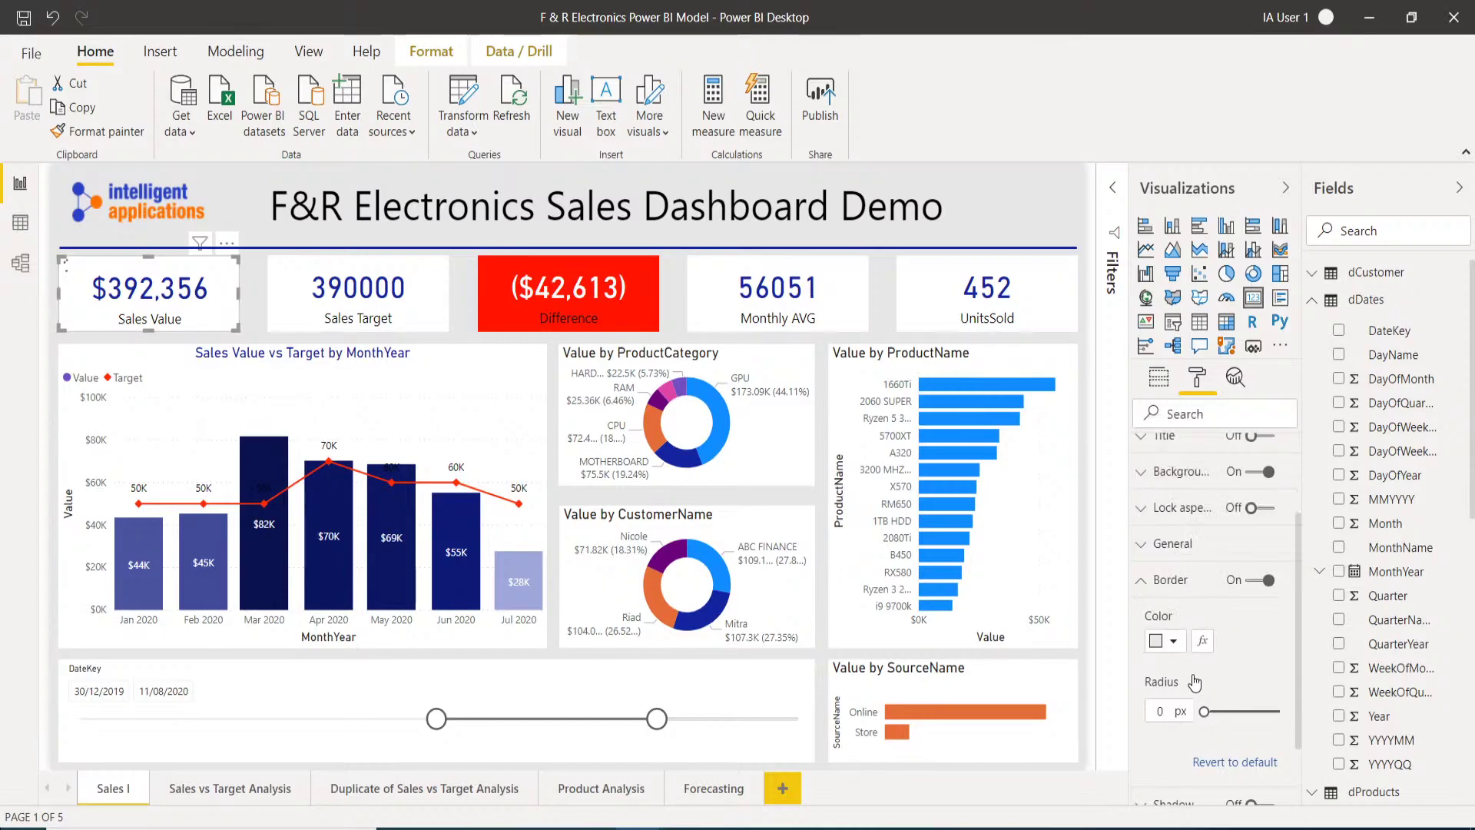
click(1177, 714)
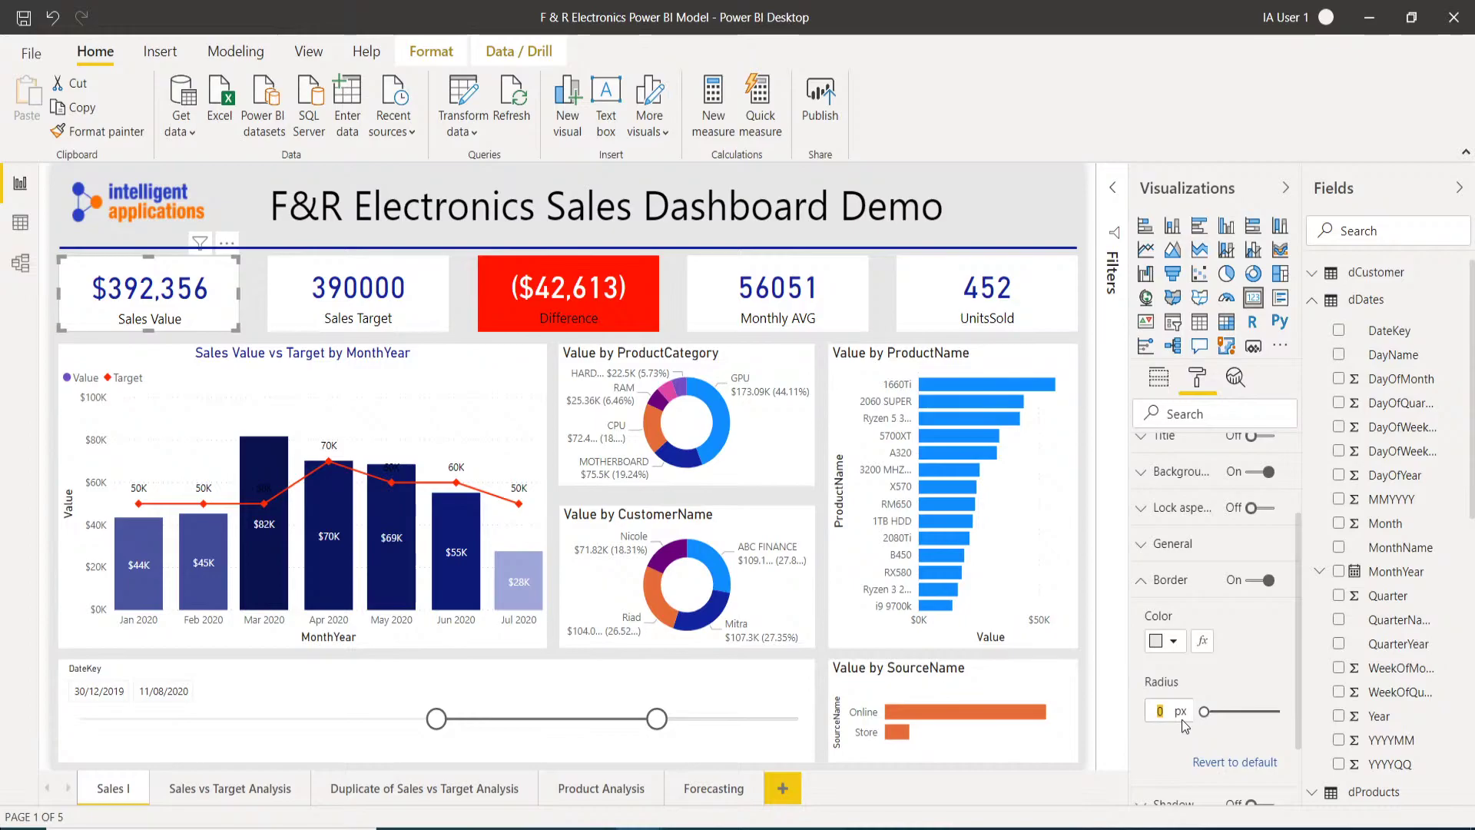
text(3)
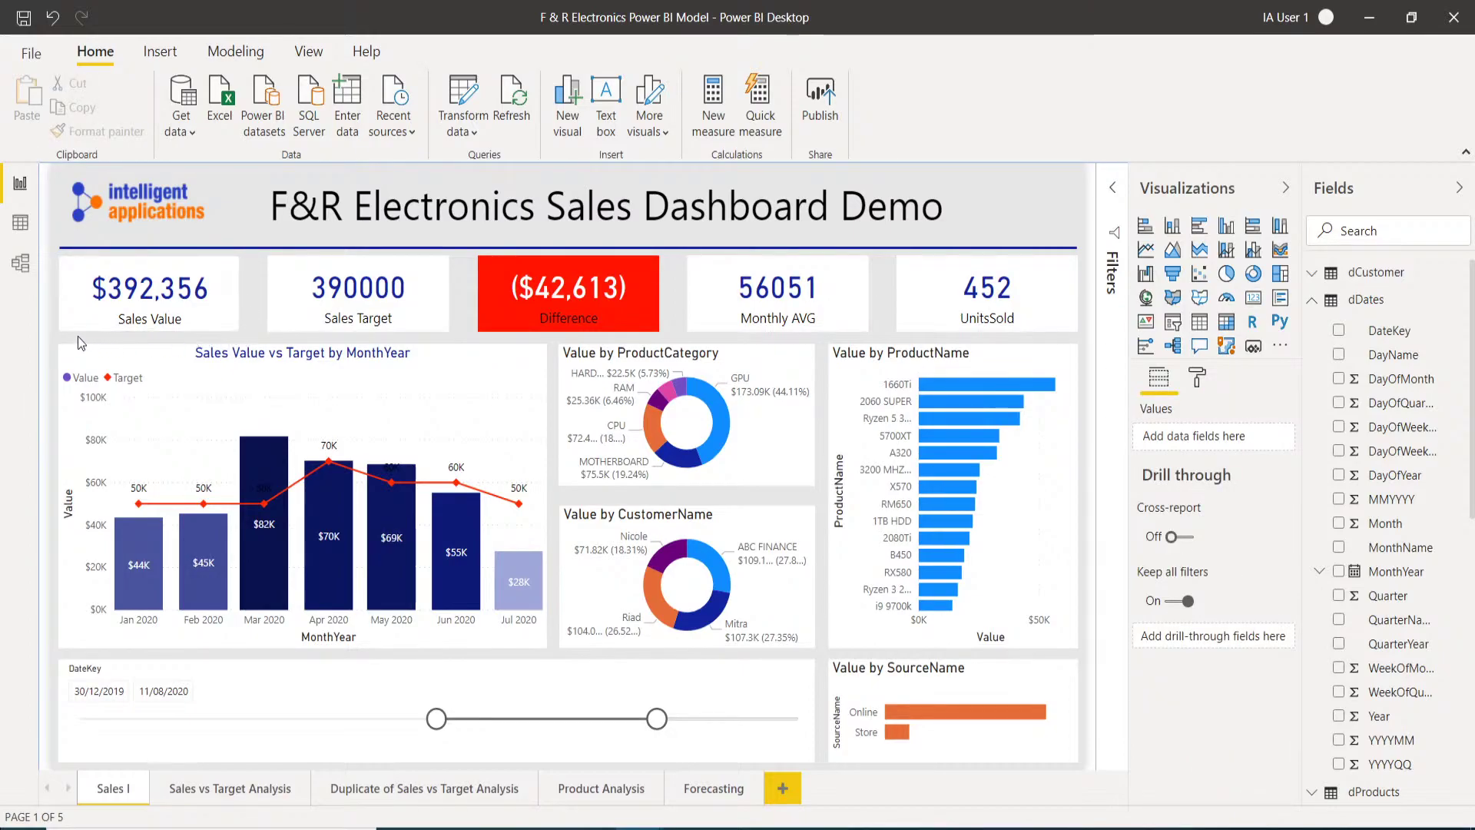
Step: Turn on the shadow for the Sales Value card and set the shadow color to a gray shade
click(232, 285)
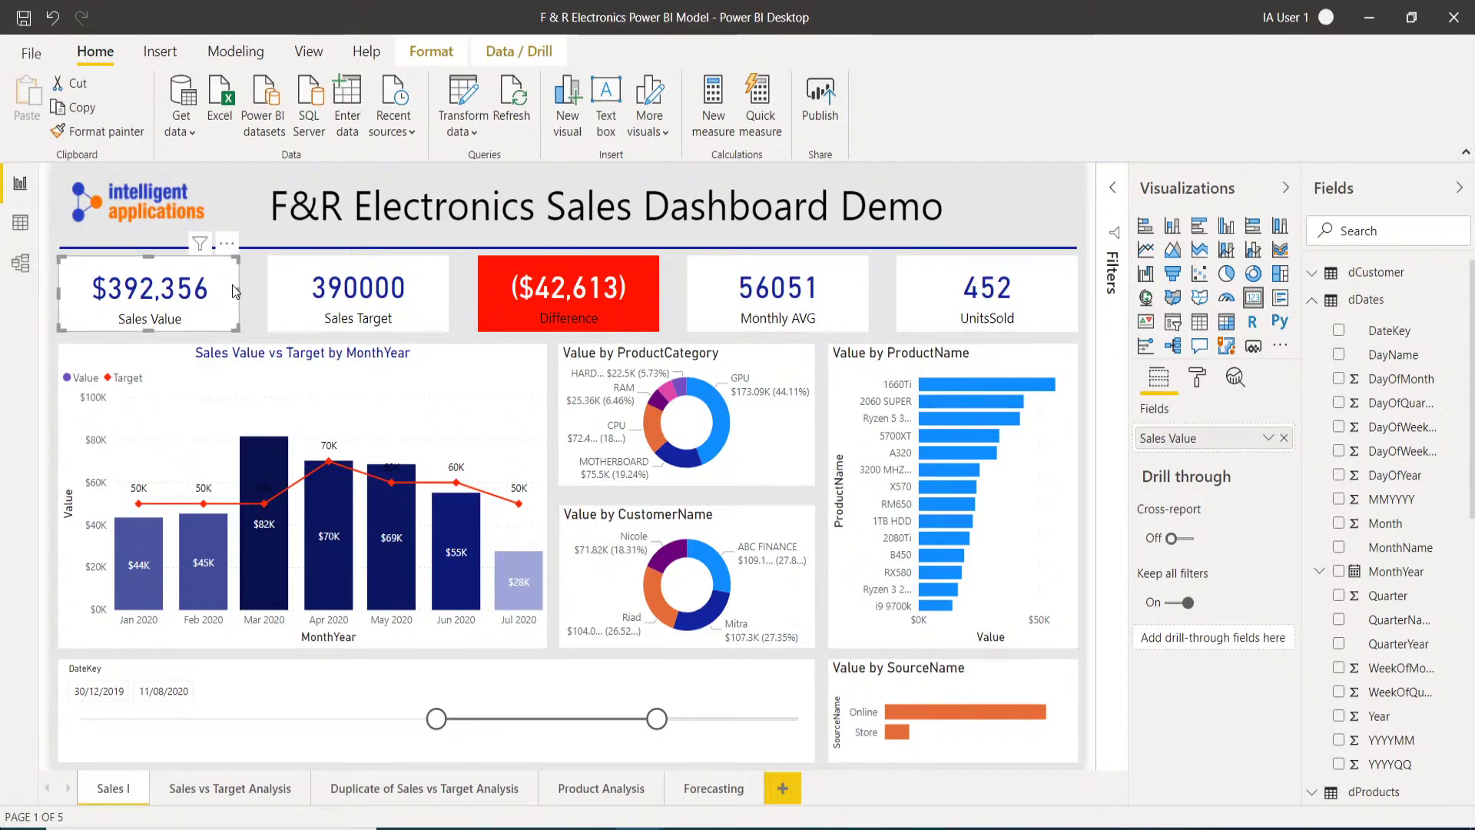
click(1198, 378)
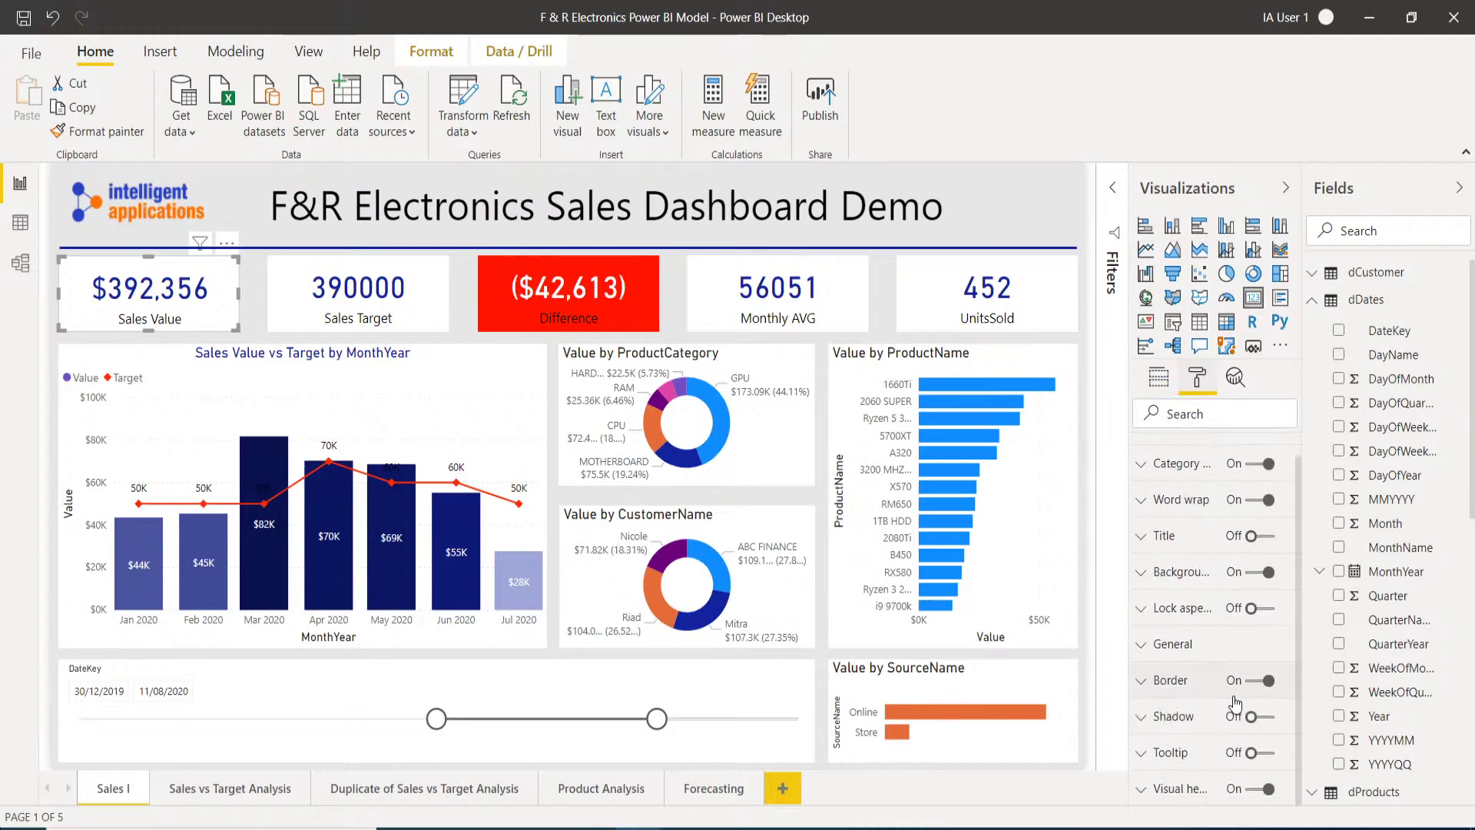
click(1252, 716)
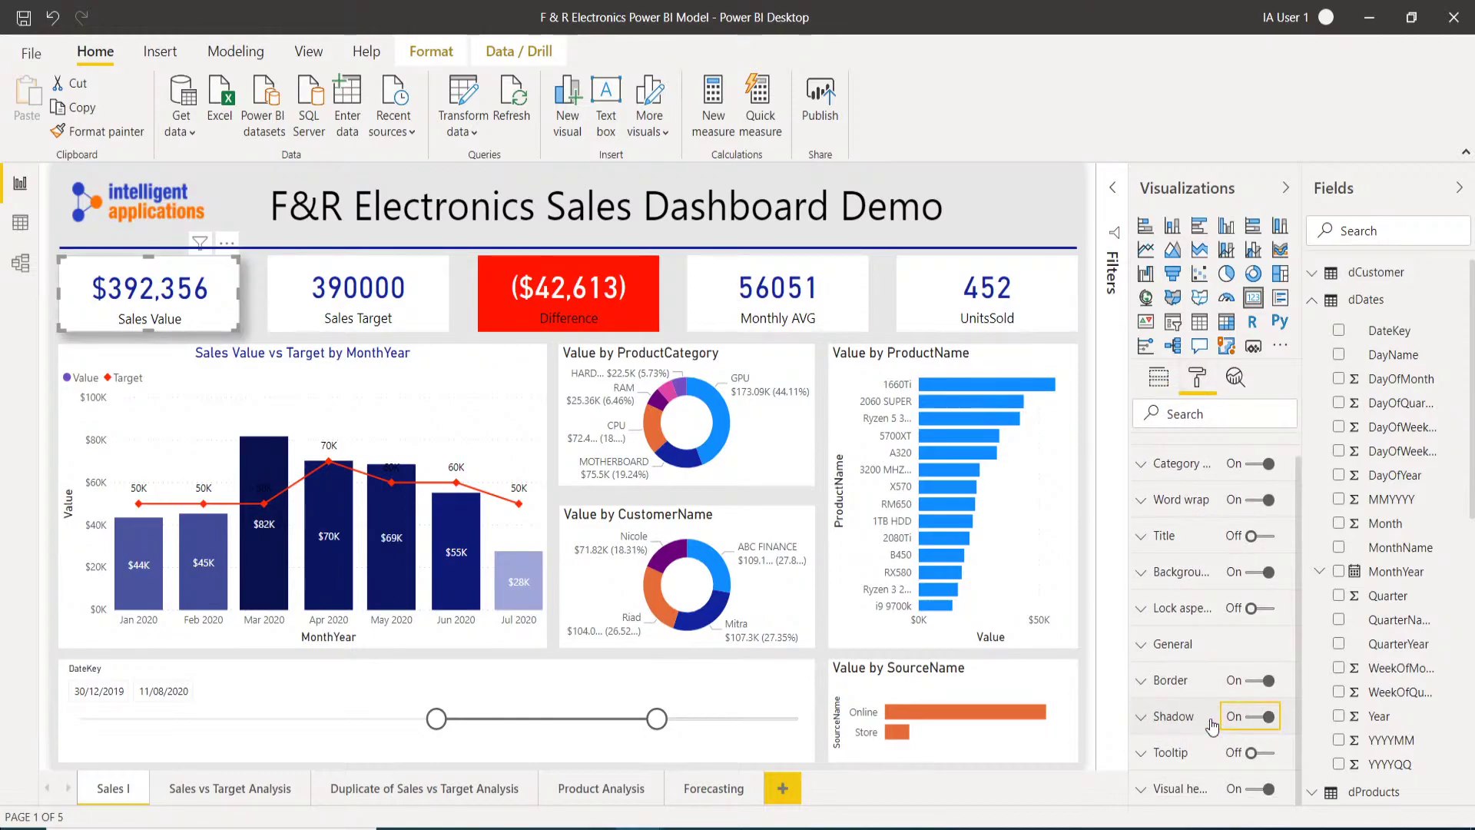
click(1164, 722)
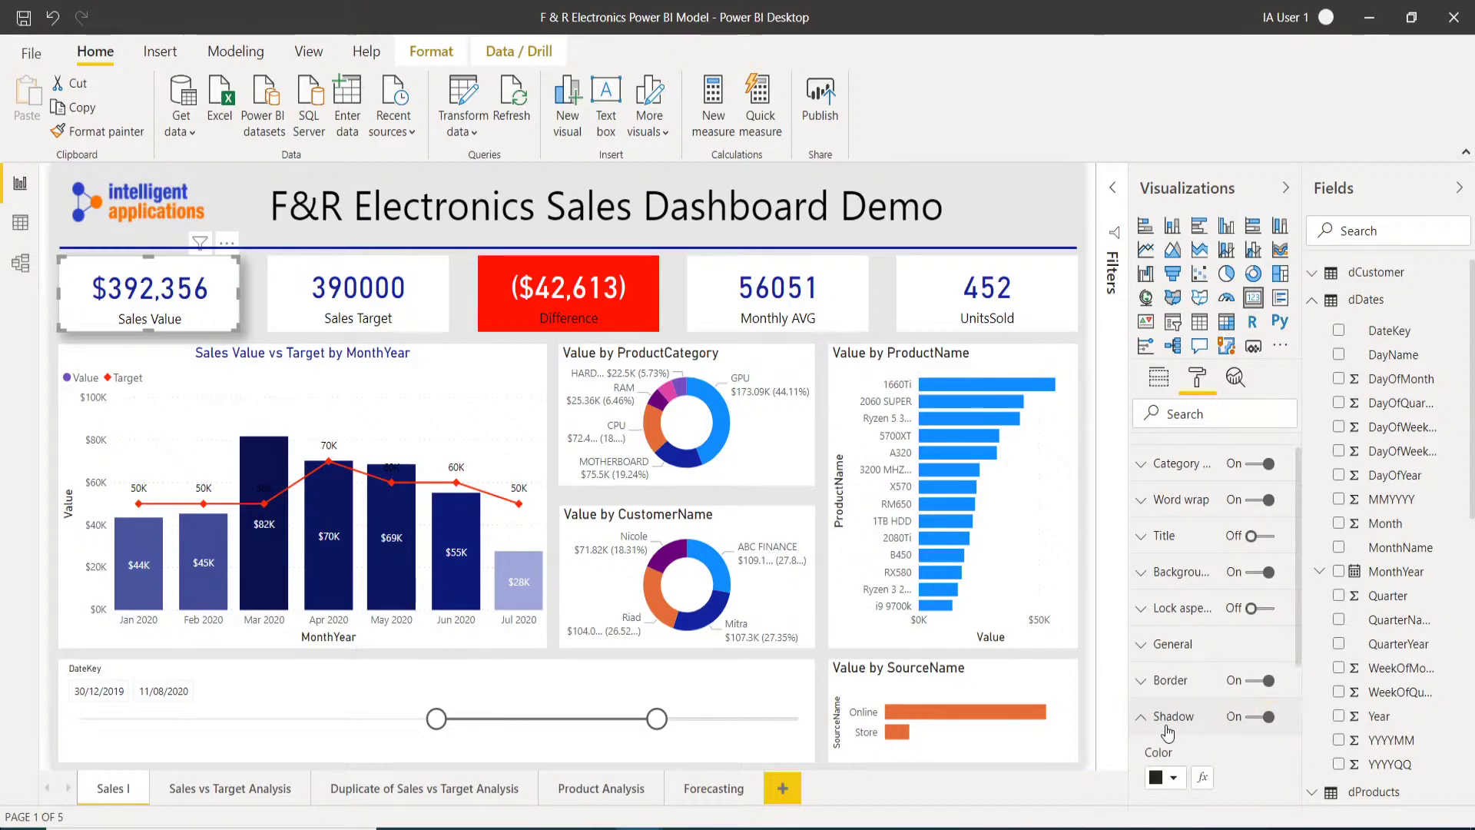
scroll(1165, 726, down, 2)
click(1167, 676)
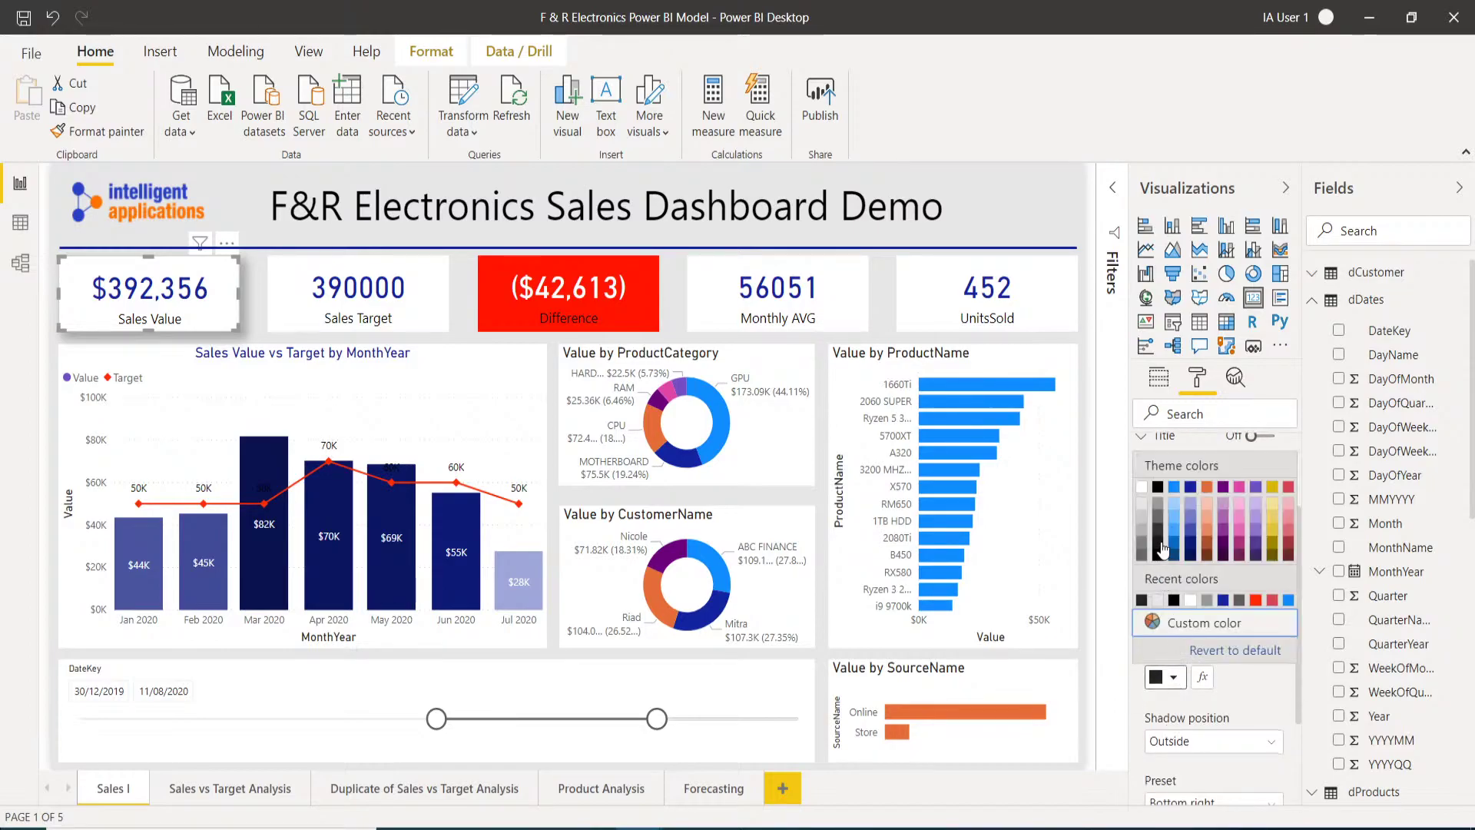
click(1159, 511)
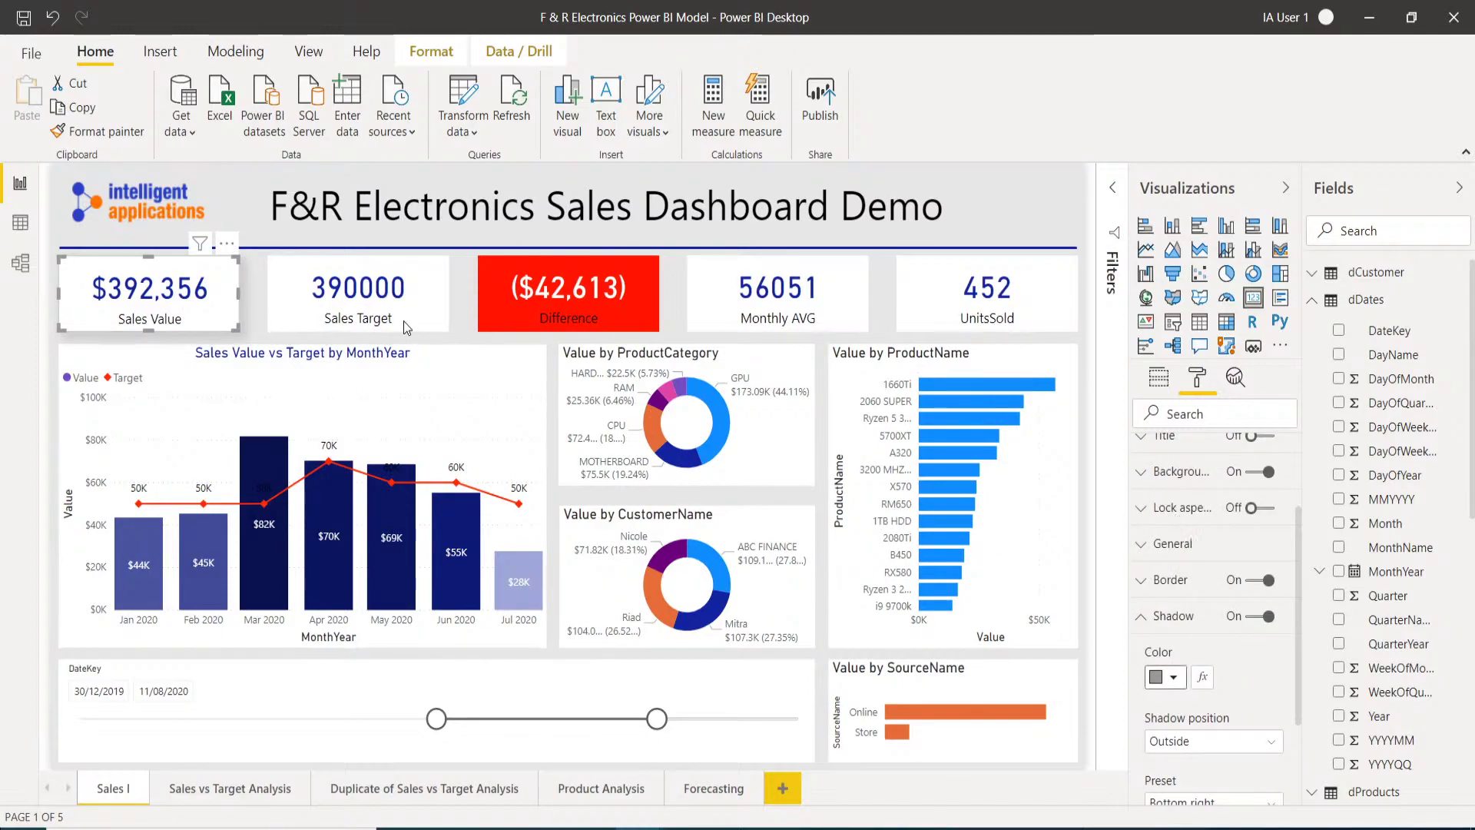
click(465, 321)
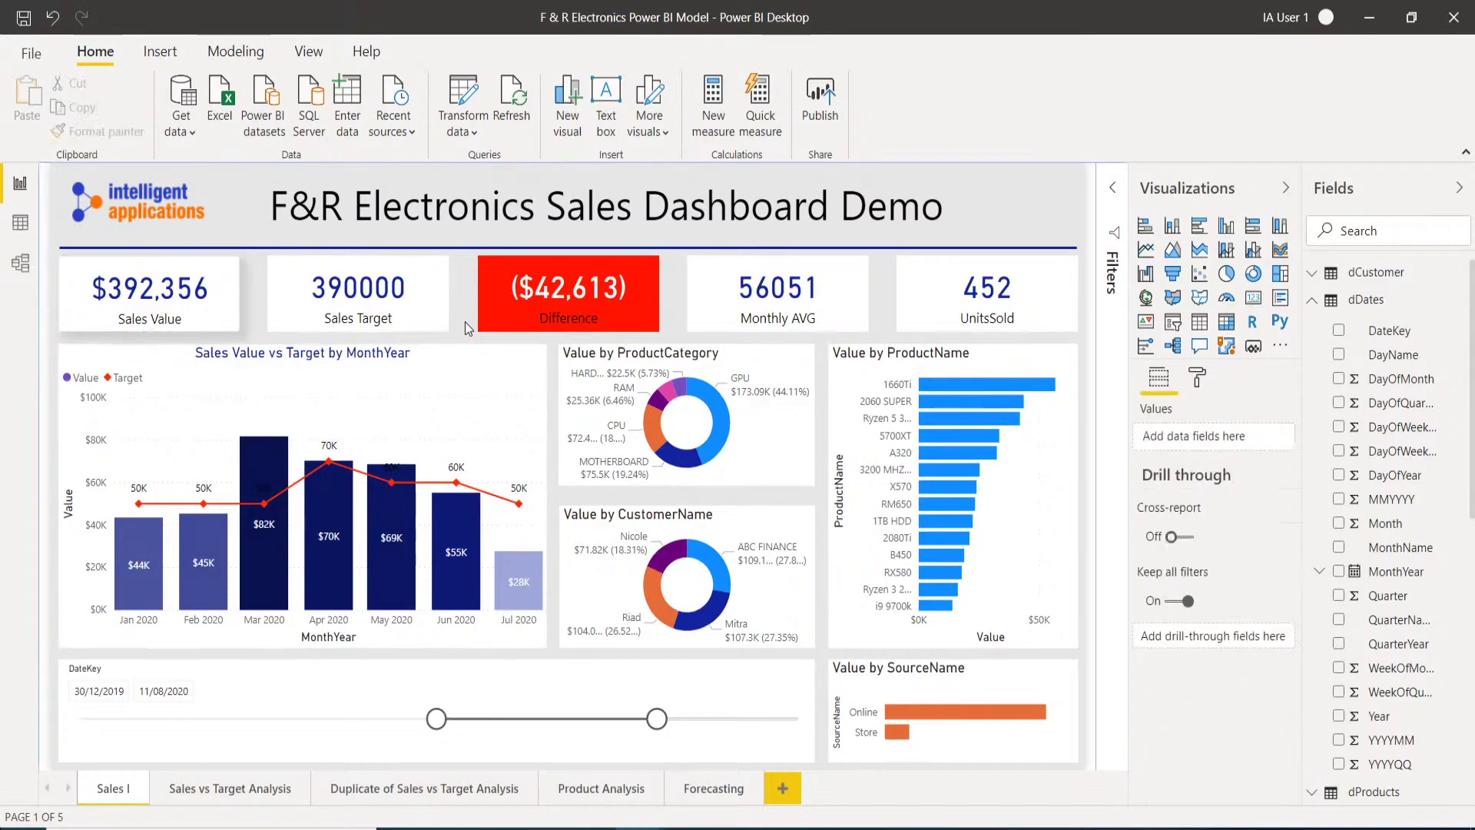
double_click(677, 299)
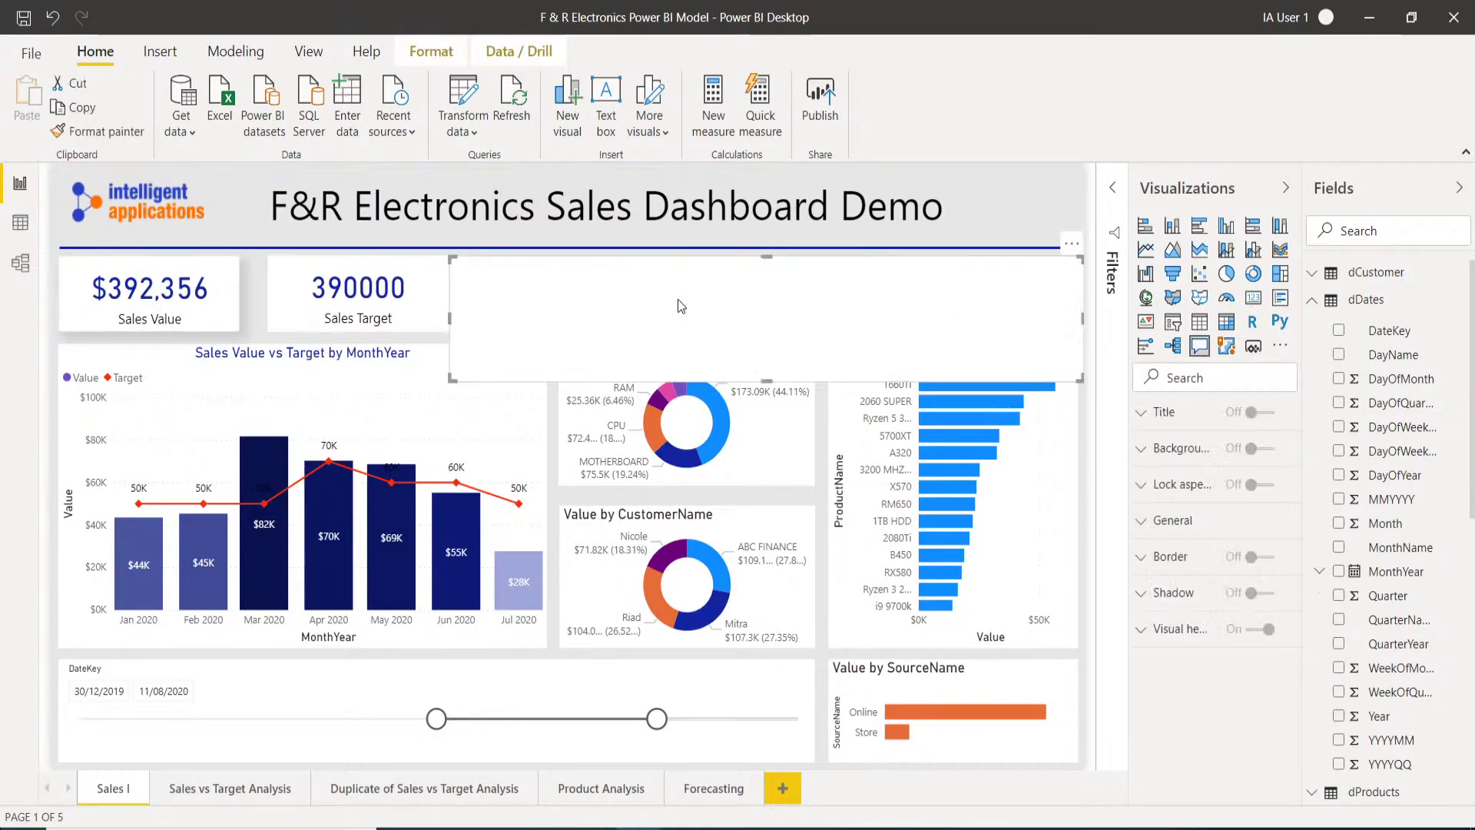
click(1072, 245)
click(1083, 267)
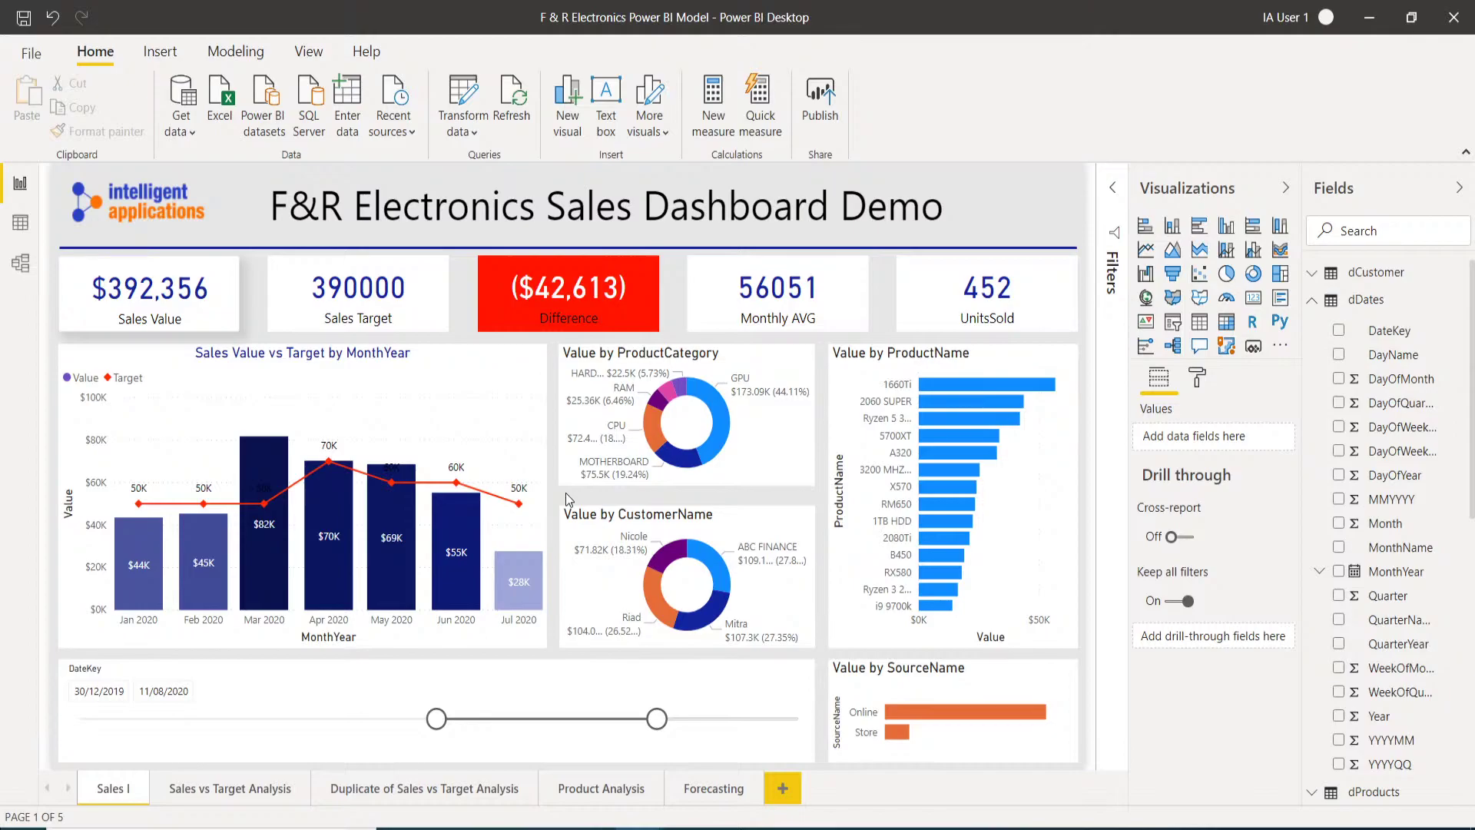
Step: Copy the Sales Value card's formatting to the Sales Target card, and from that card to the Difference card
click(219, 325)
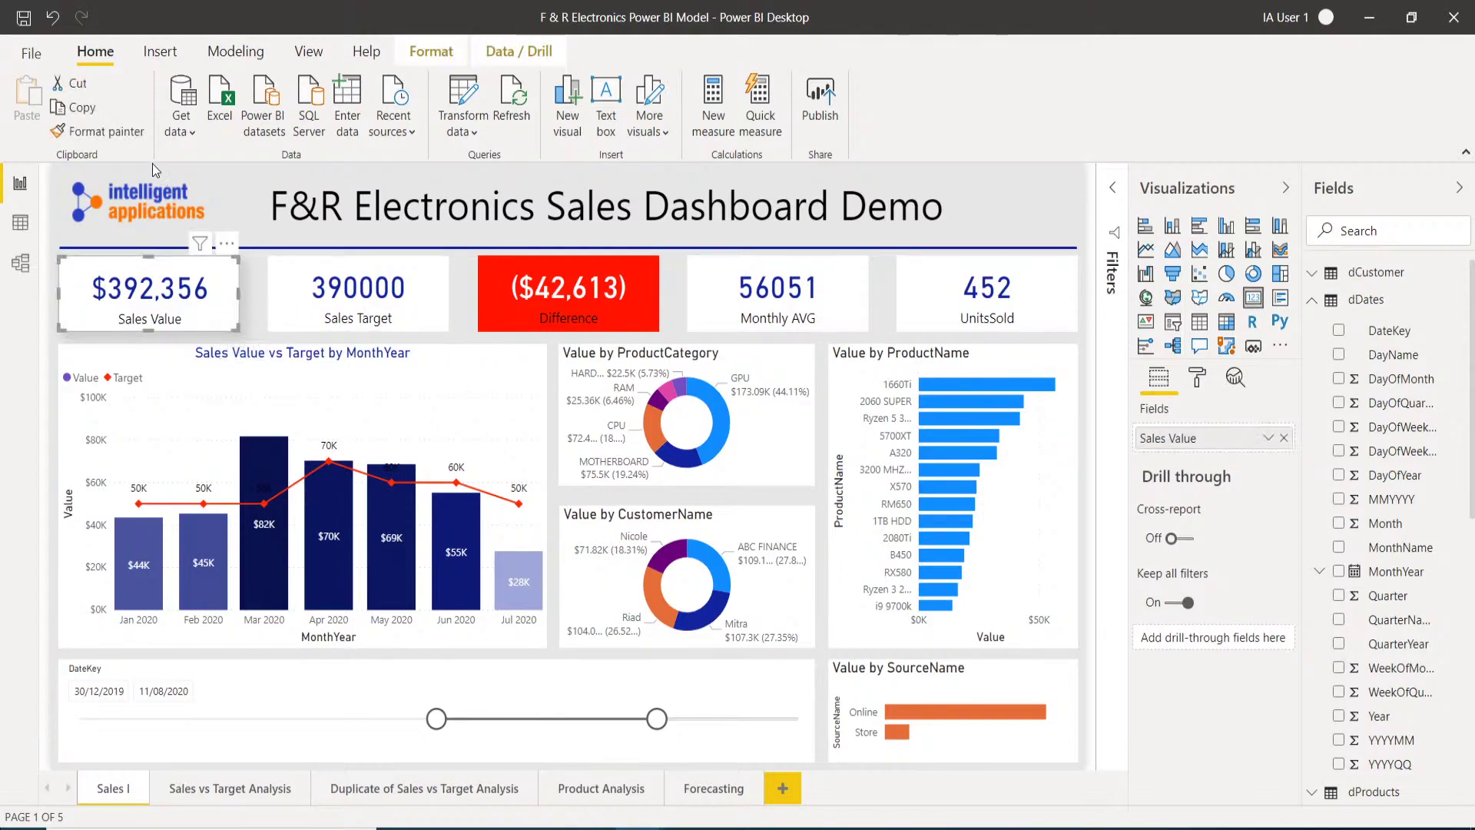
click(118, 136)
click(425, 302)
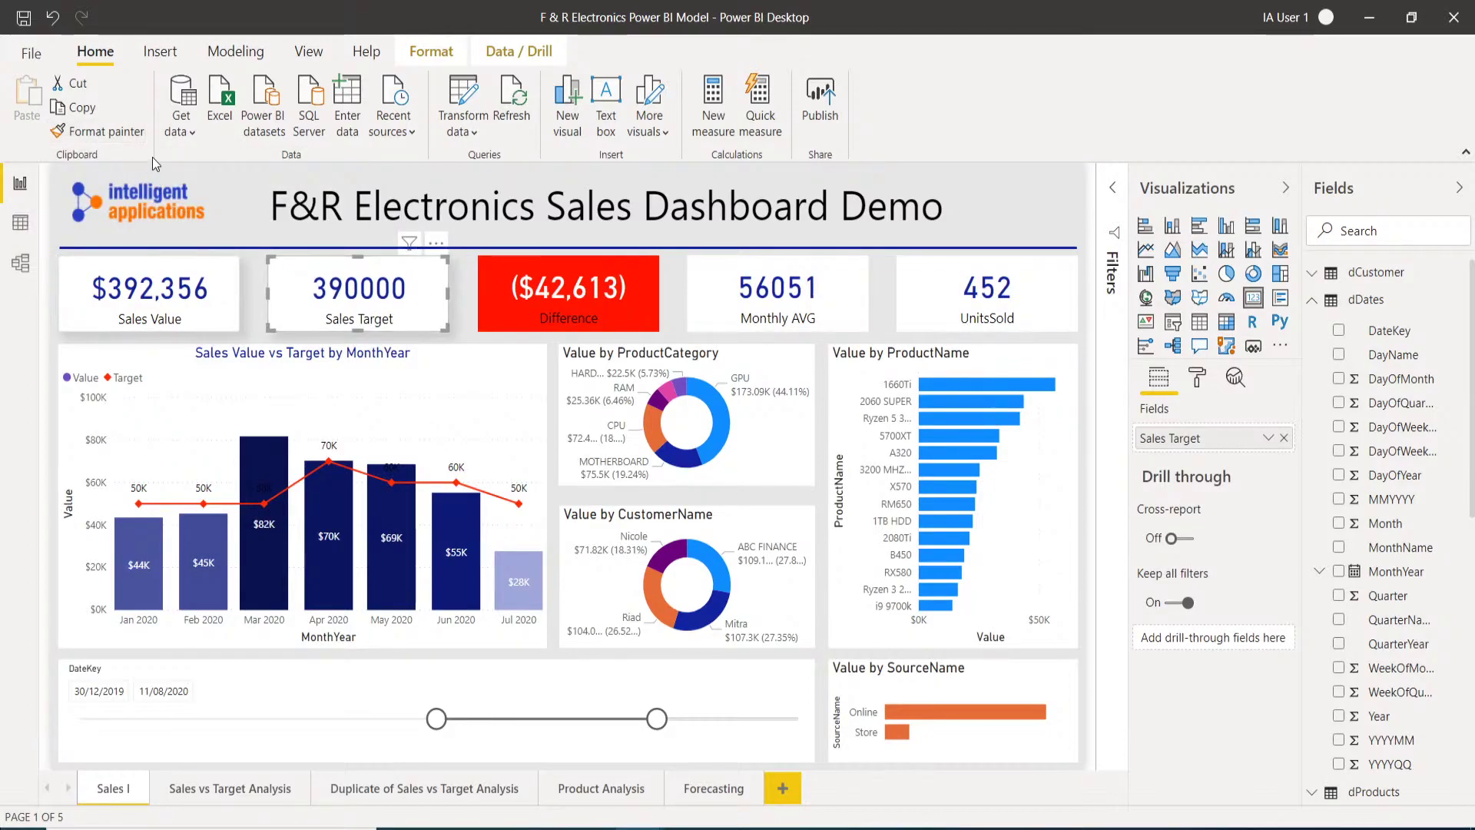
click(133, 135)
click(655, 293)
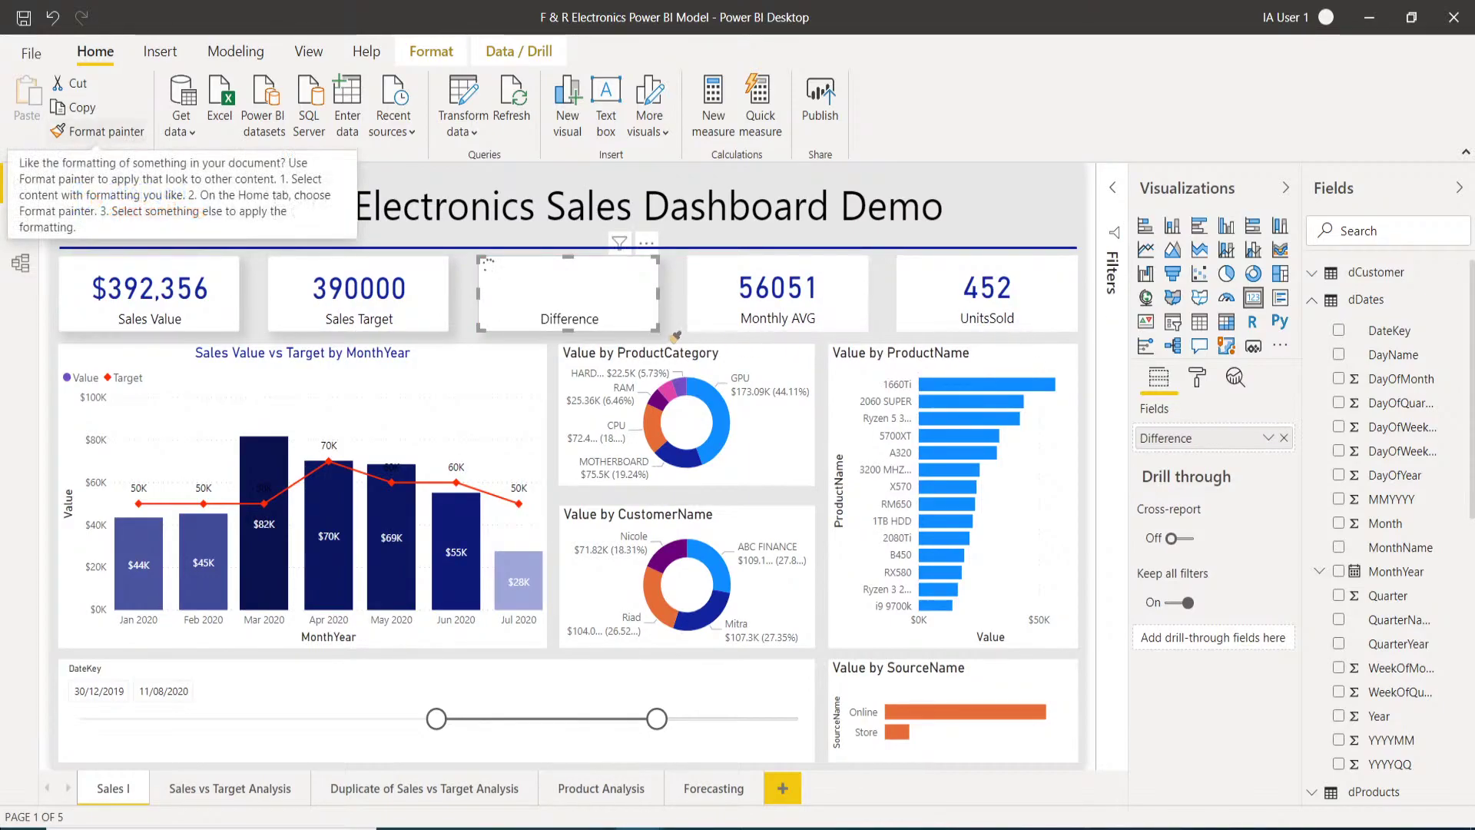
Step: Copy the Difference card's formatting to the Monthly AVG card, and from that card to the UnitsSold card
click(135, 135)
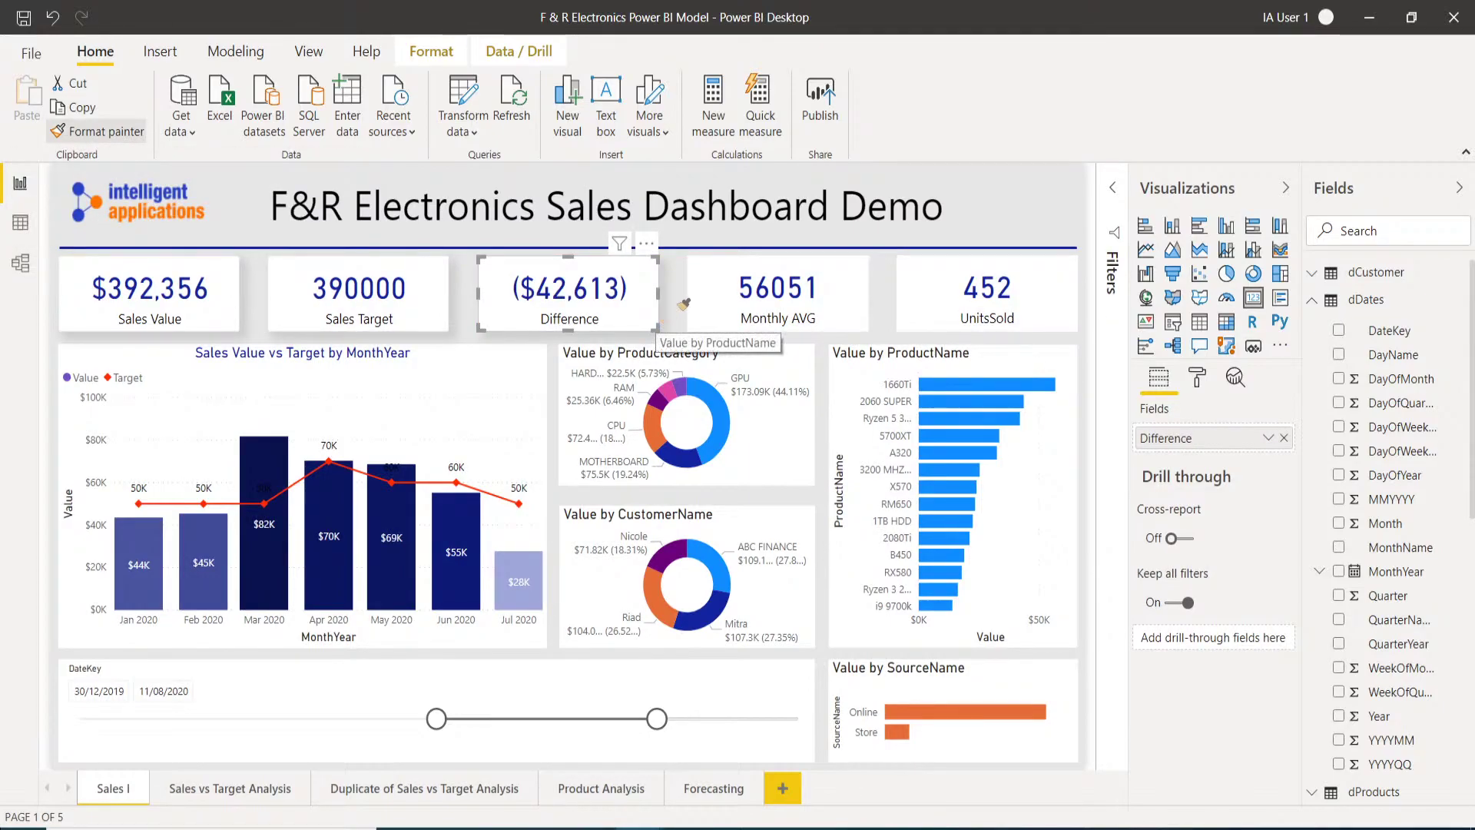
click(845, 289)
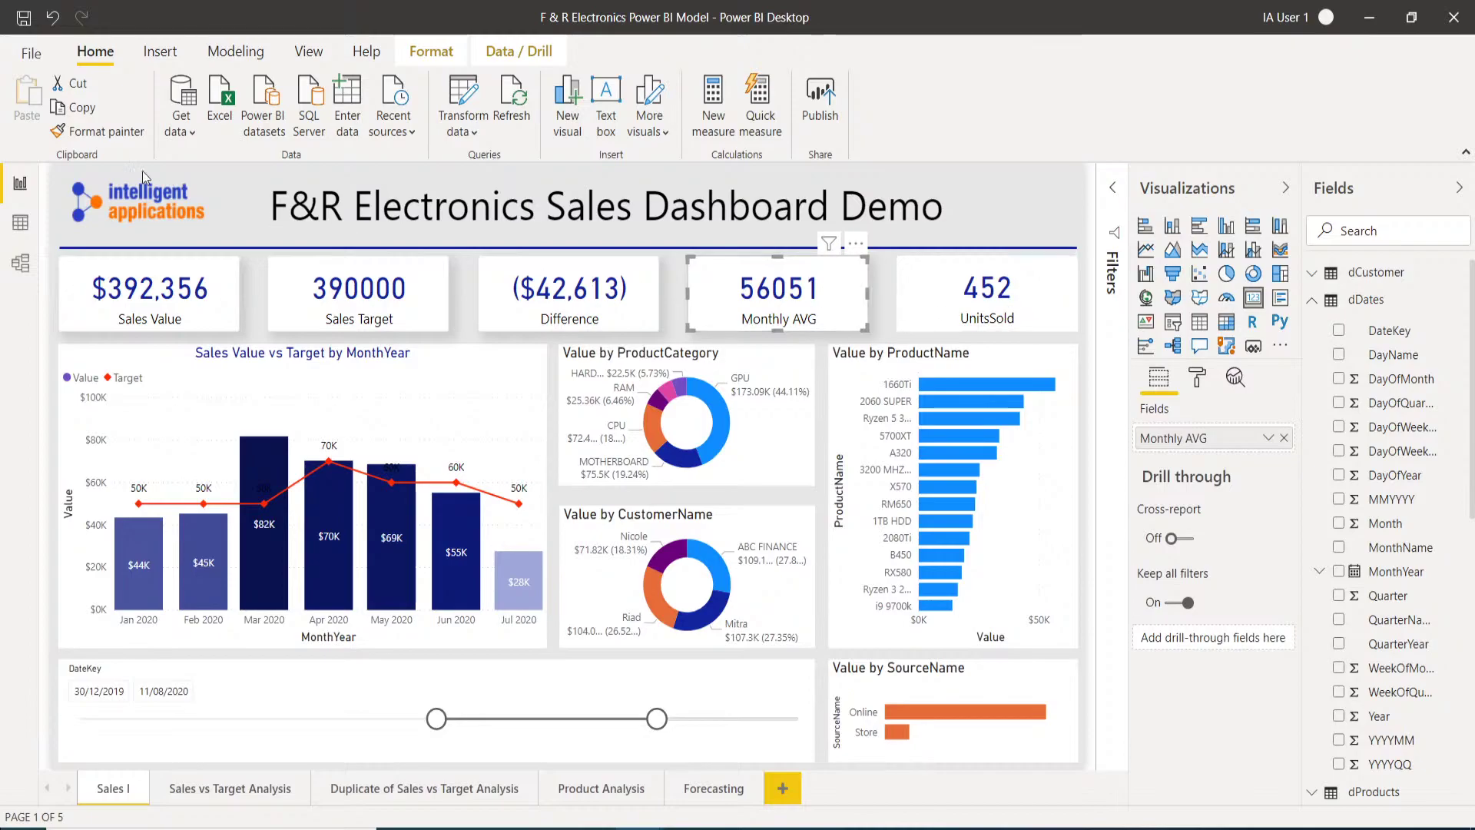
click(129, 136)
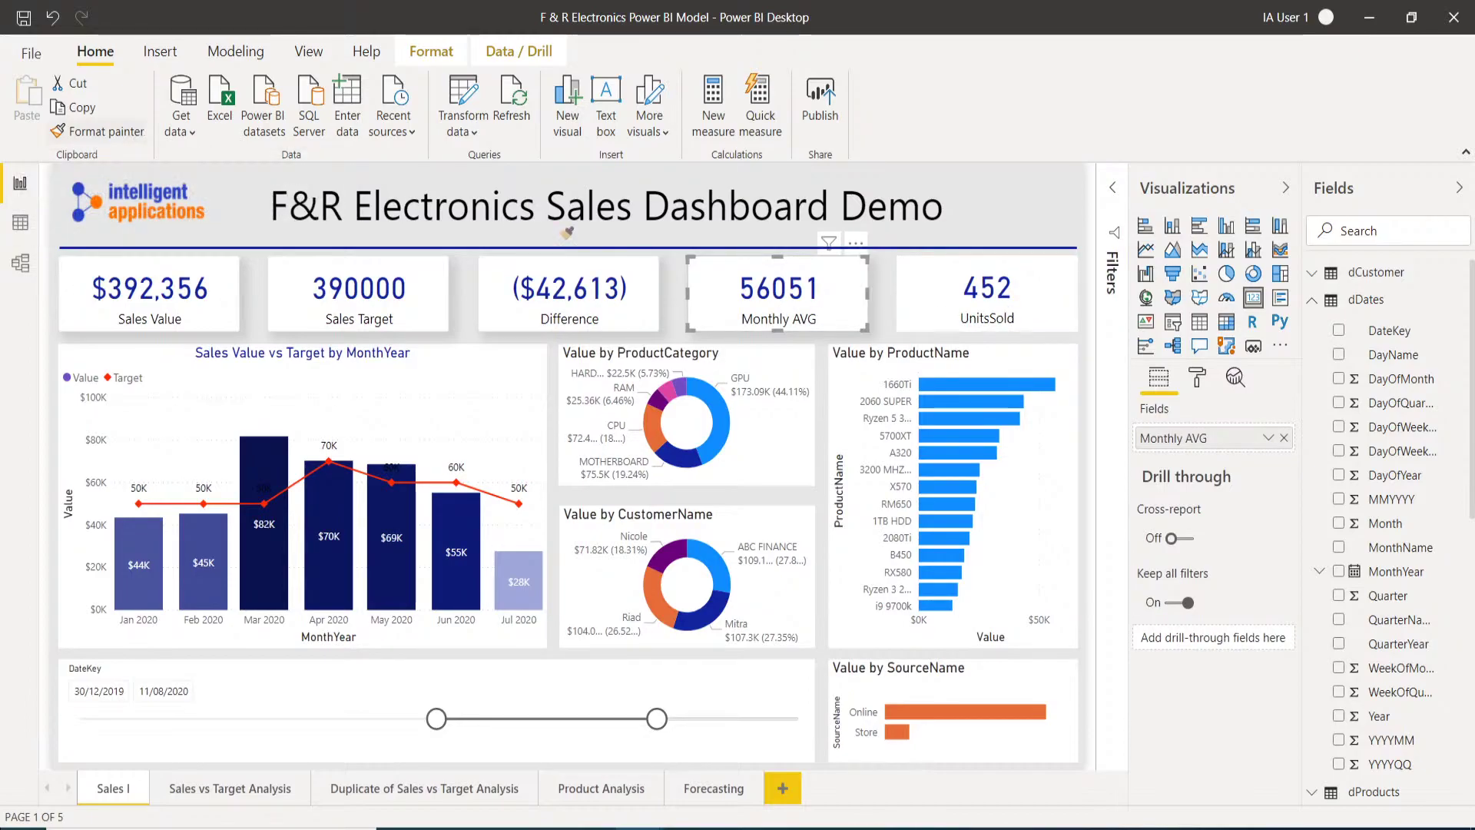
click(987, 301)
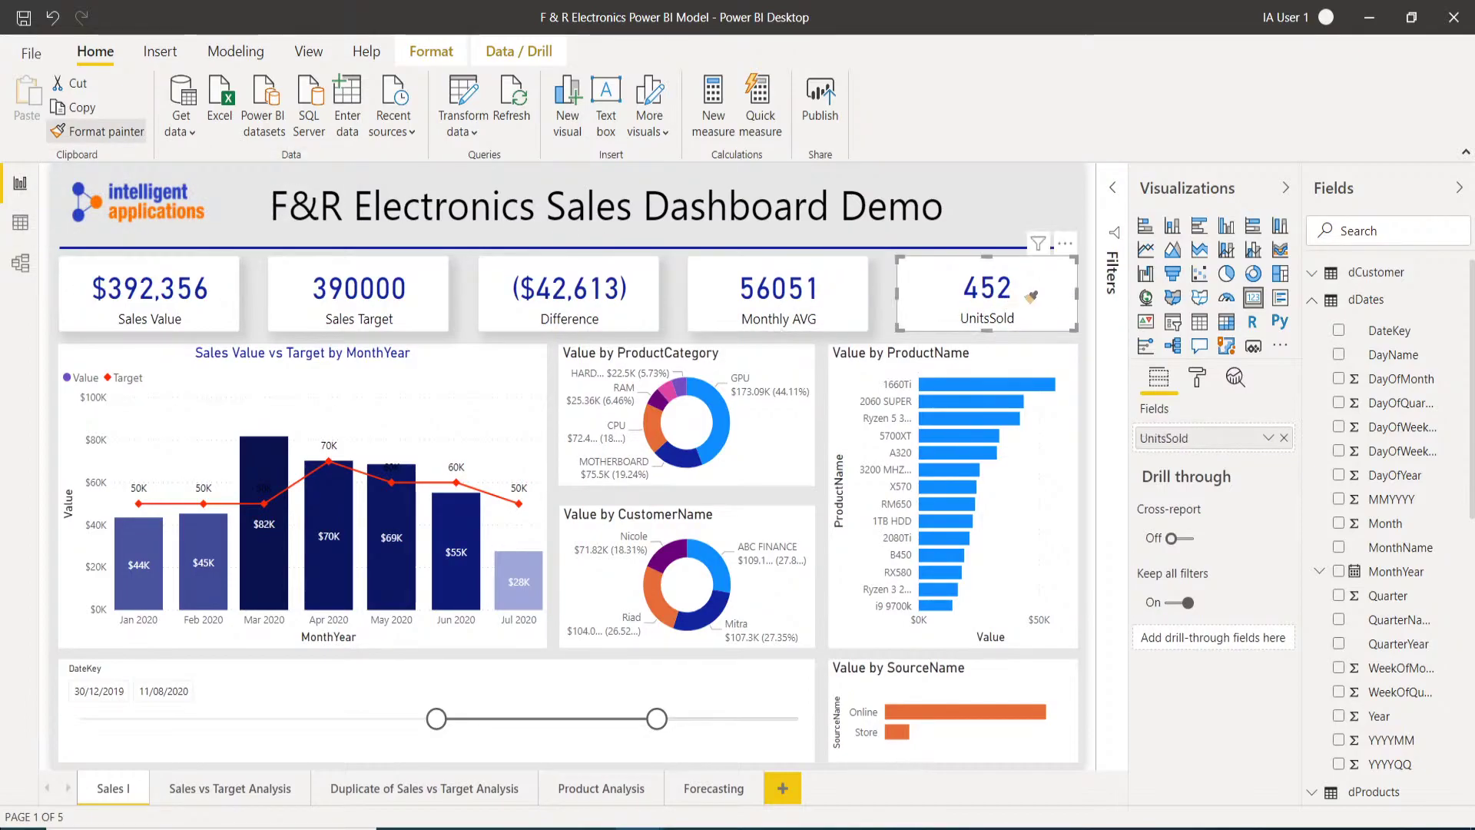
click(876, 307)
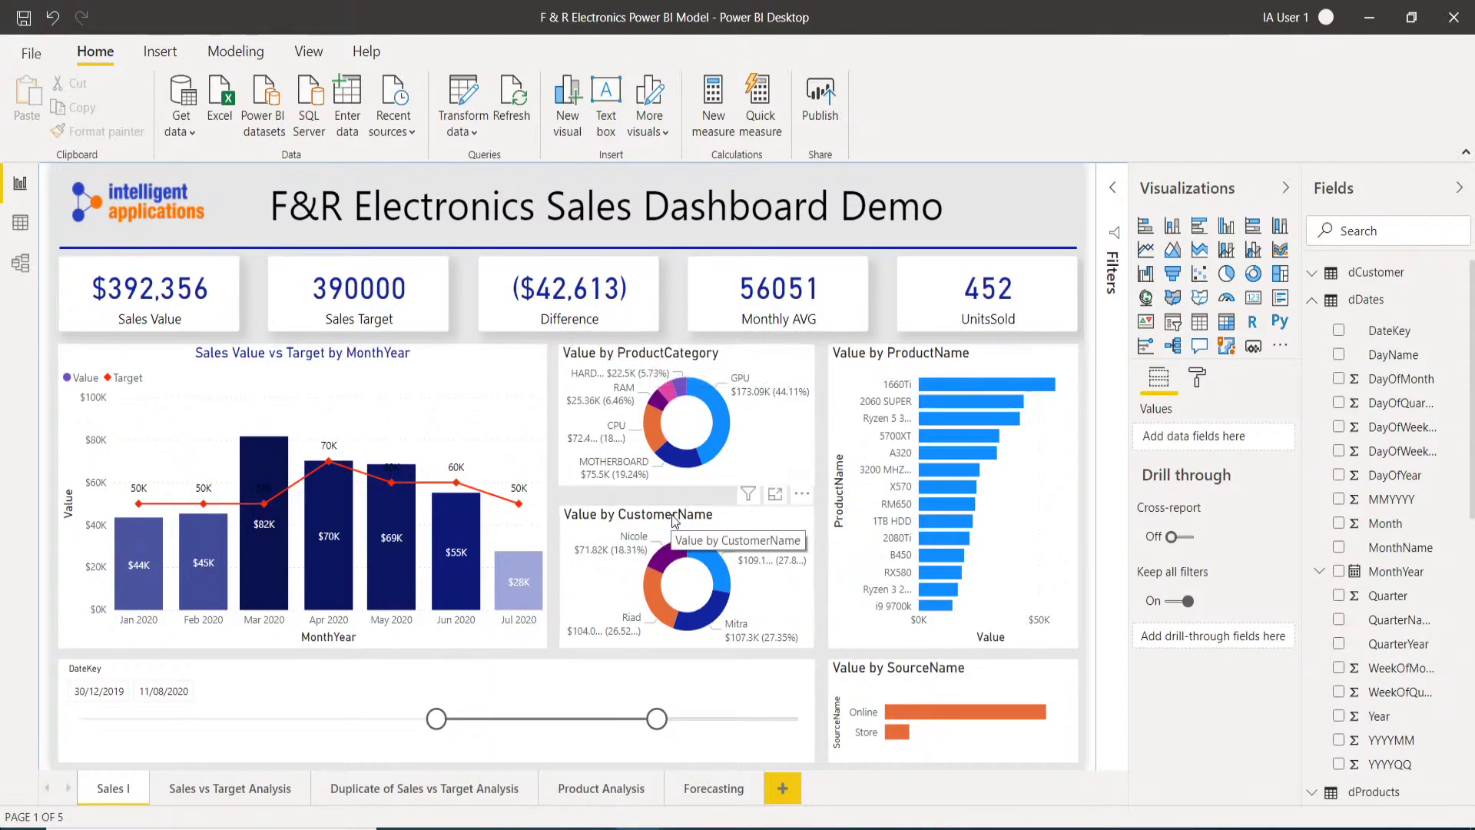
Step: Examine the formatting options of the Value by ProductName bar chart, including its Y axis settings
click(784, 527)
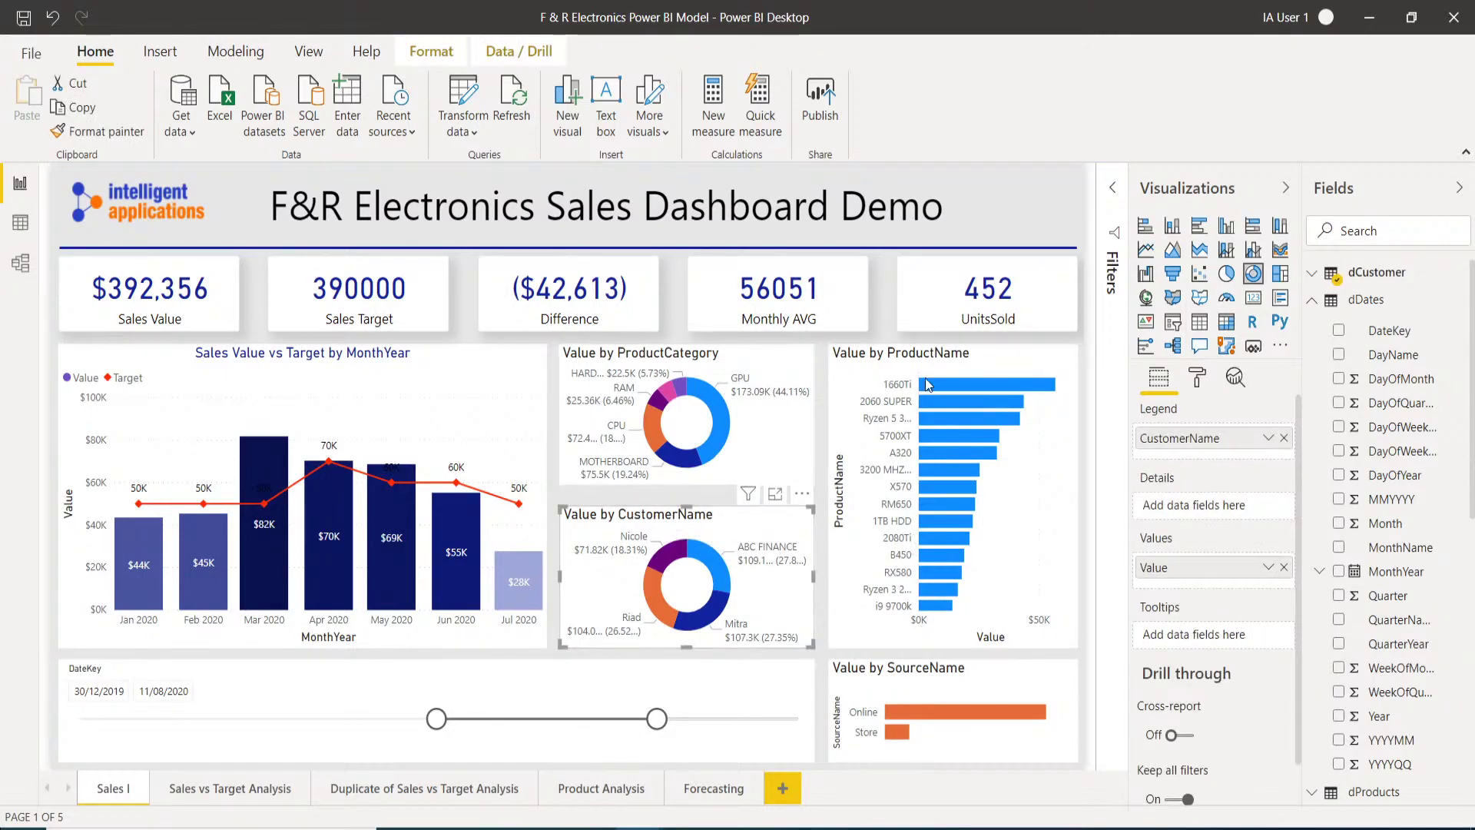
click(986, 363)
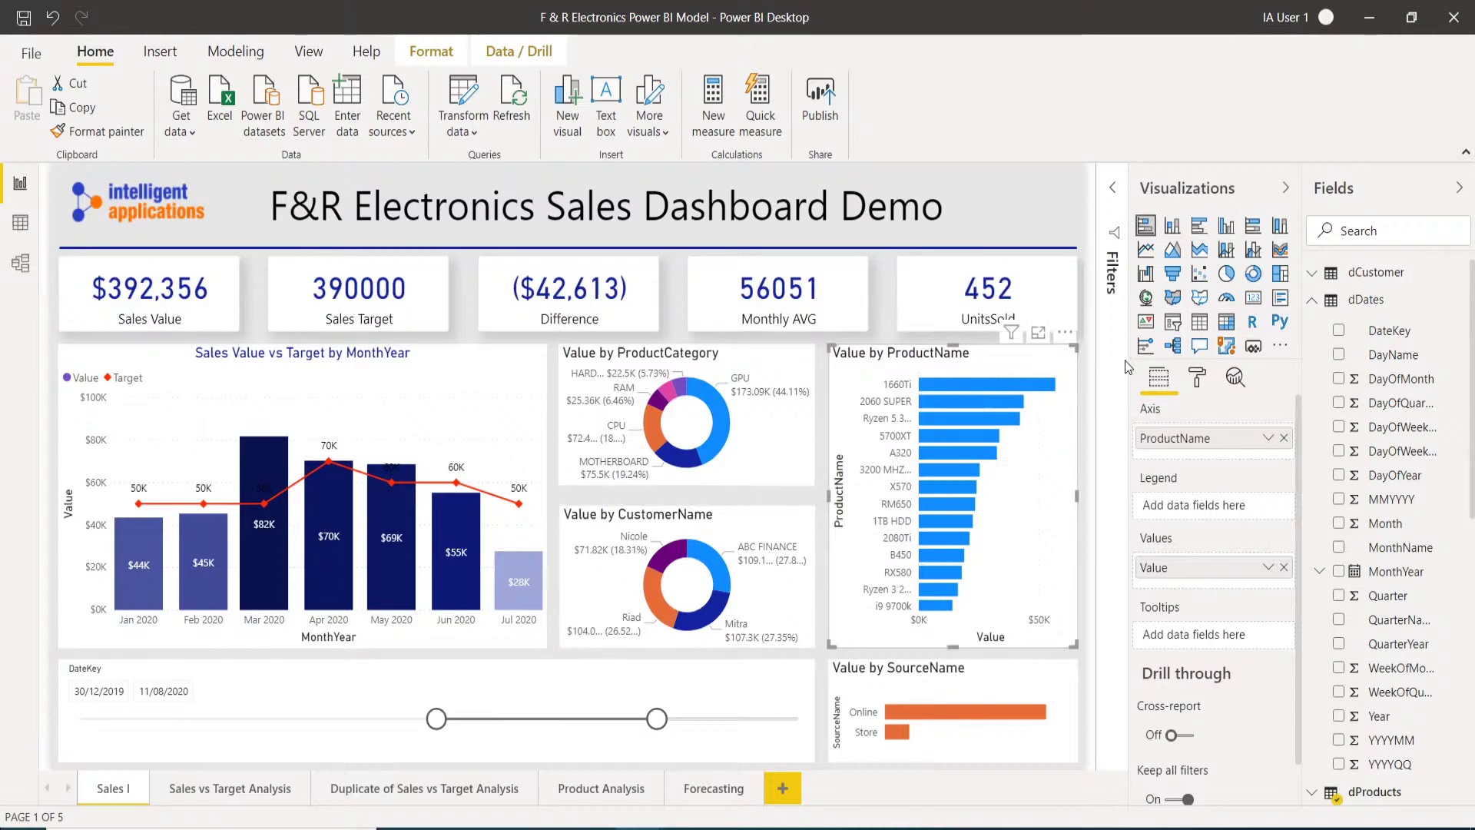
click(1197, 377)
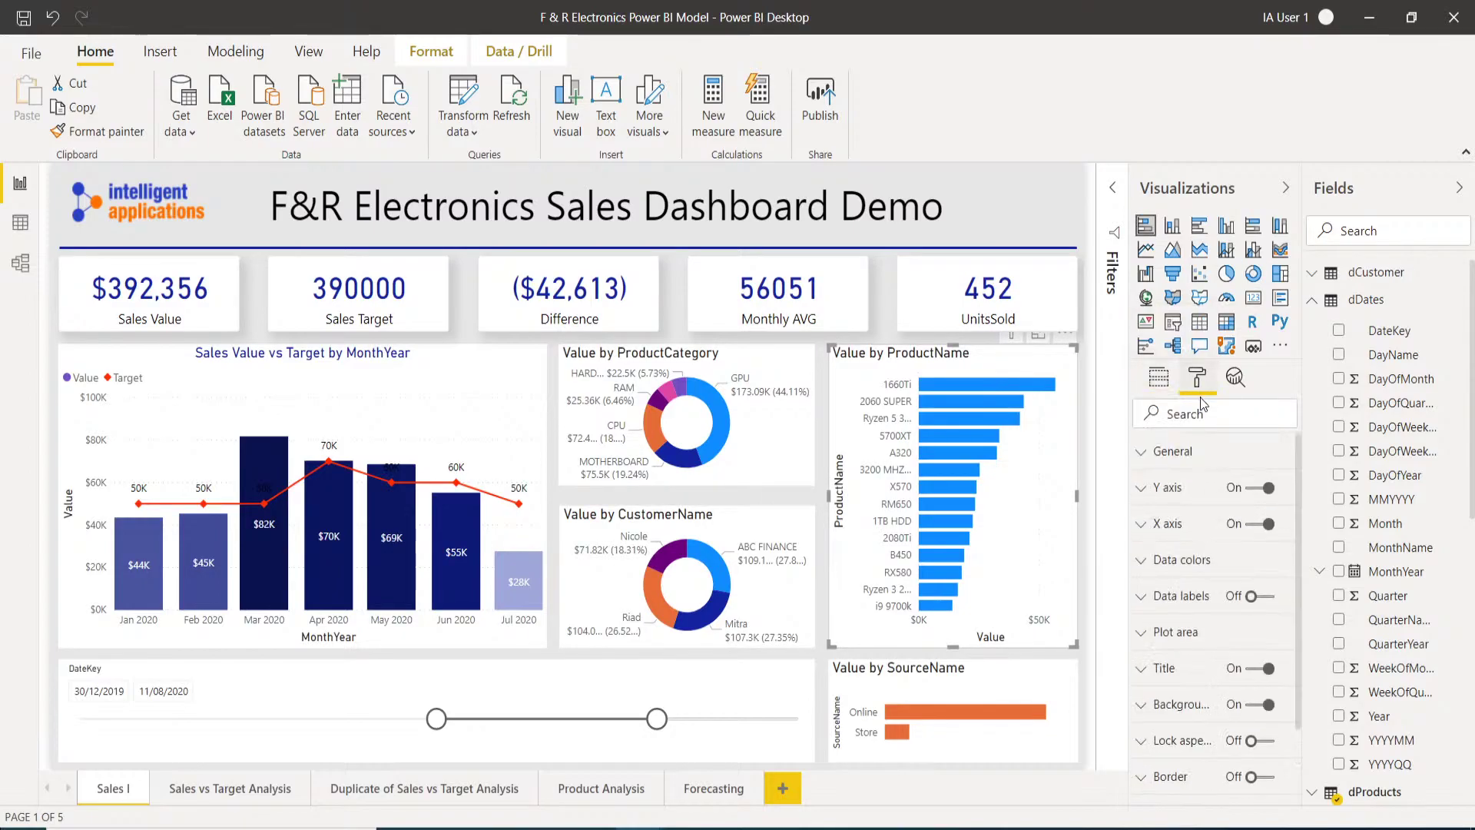
scroll(1175, 507, down, 3)
scroll(1173, 515, up, 3)
click(1154, 490)
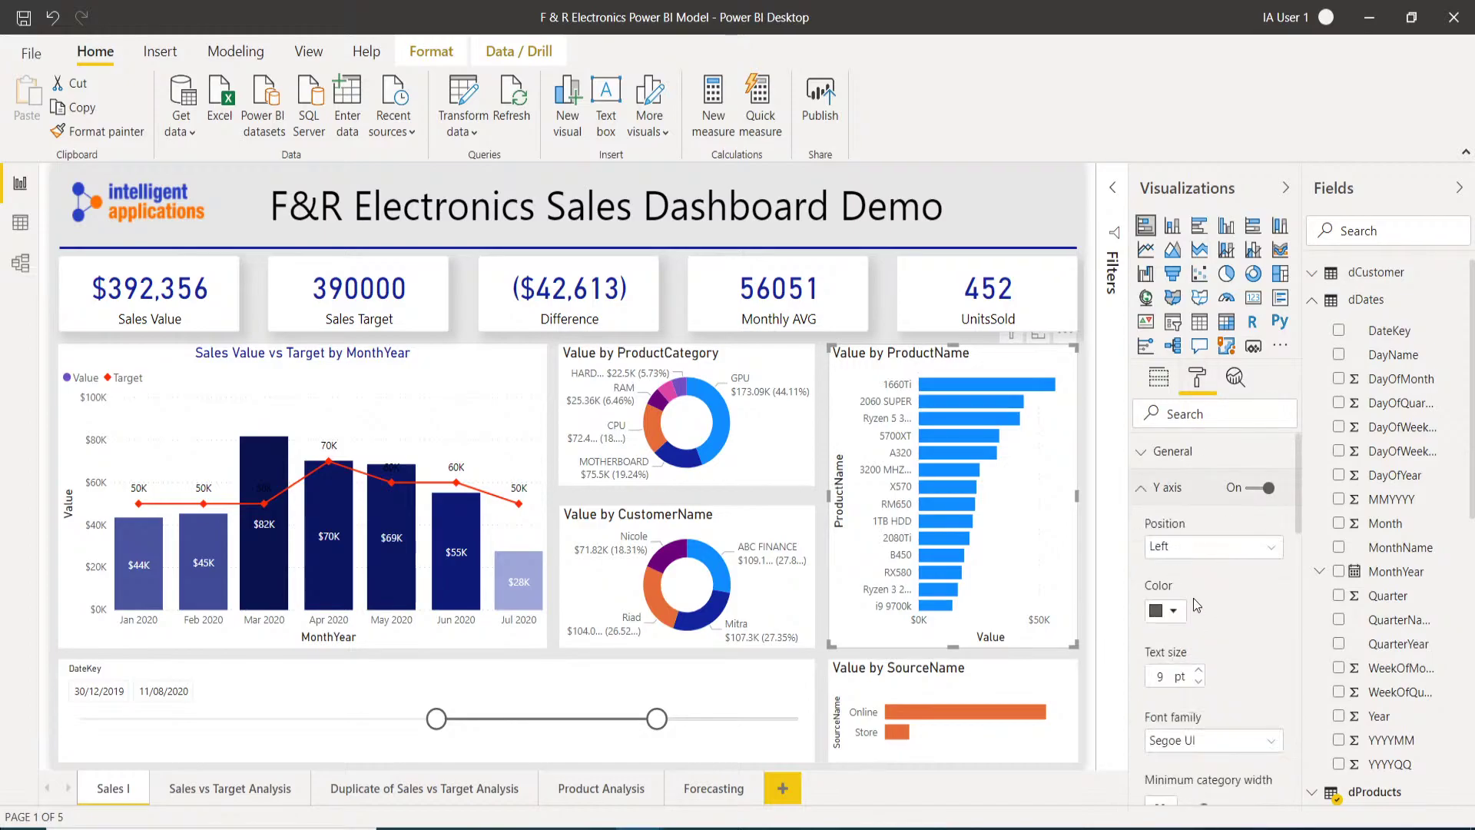
scroll(1192, 598, down, 2)
scroll(1192, 598, up, 2)
scroll(1192, 598, down, 4)
scroll(1180, 529, up, 4)
click(1160, 487)
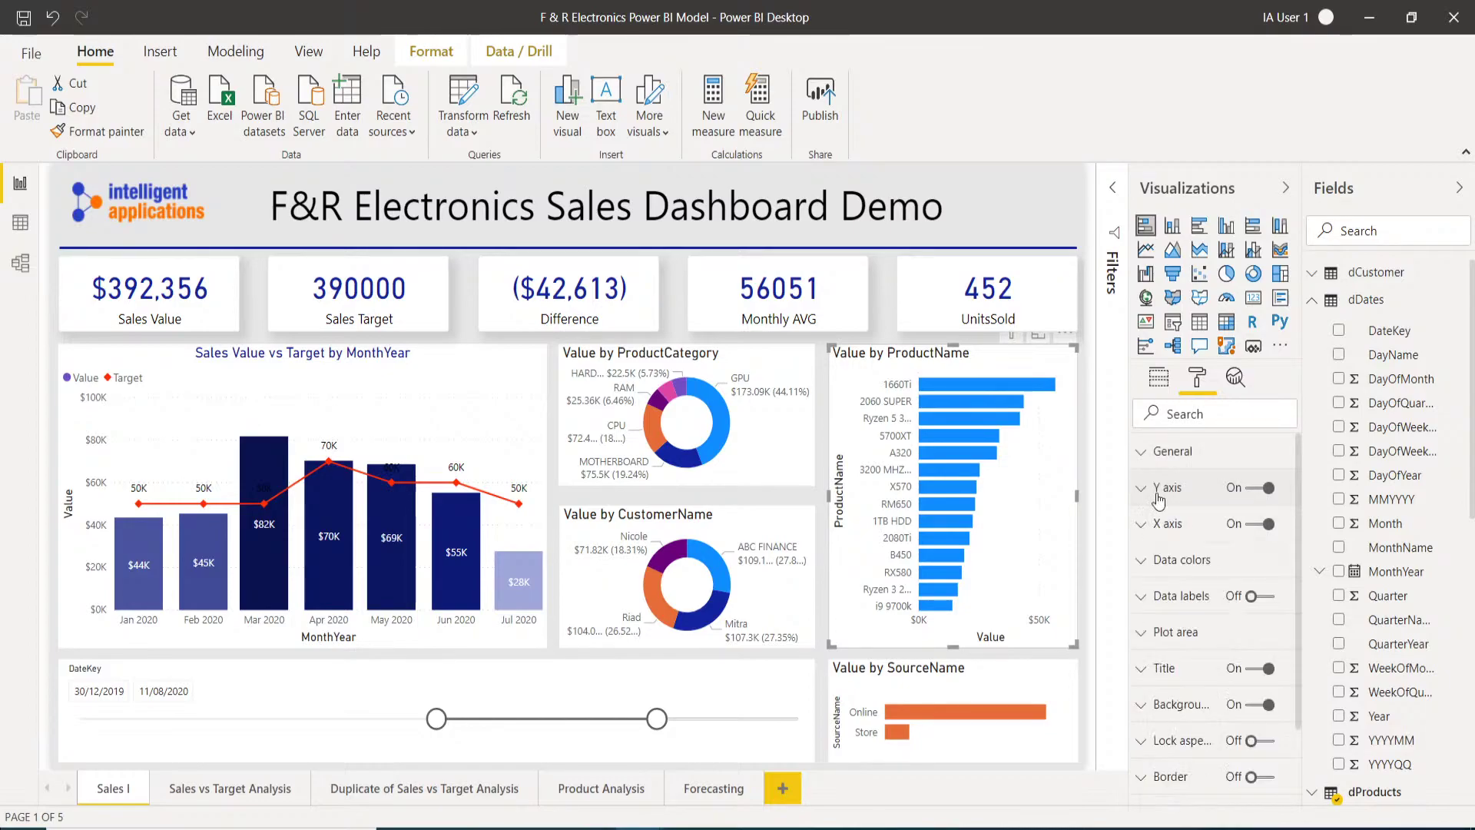
click(1157, 678)
click(1157, 676)
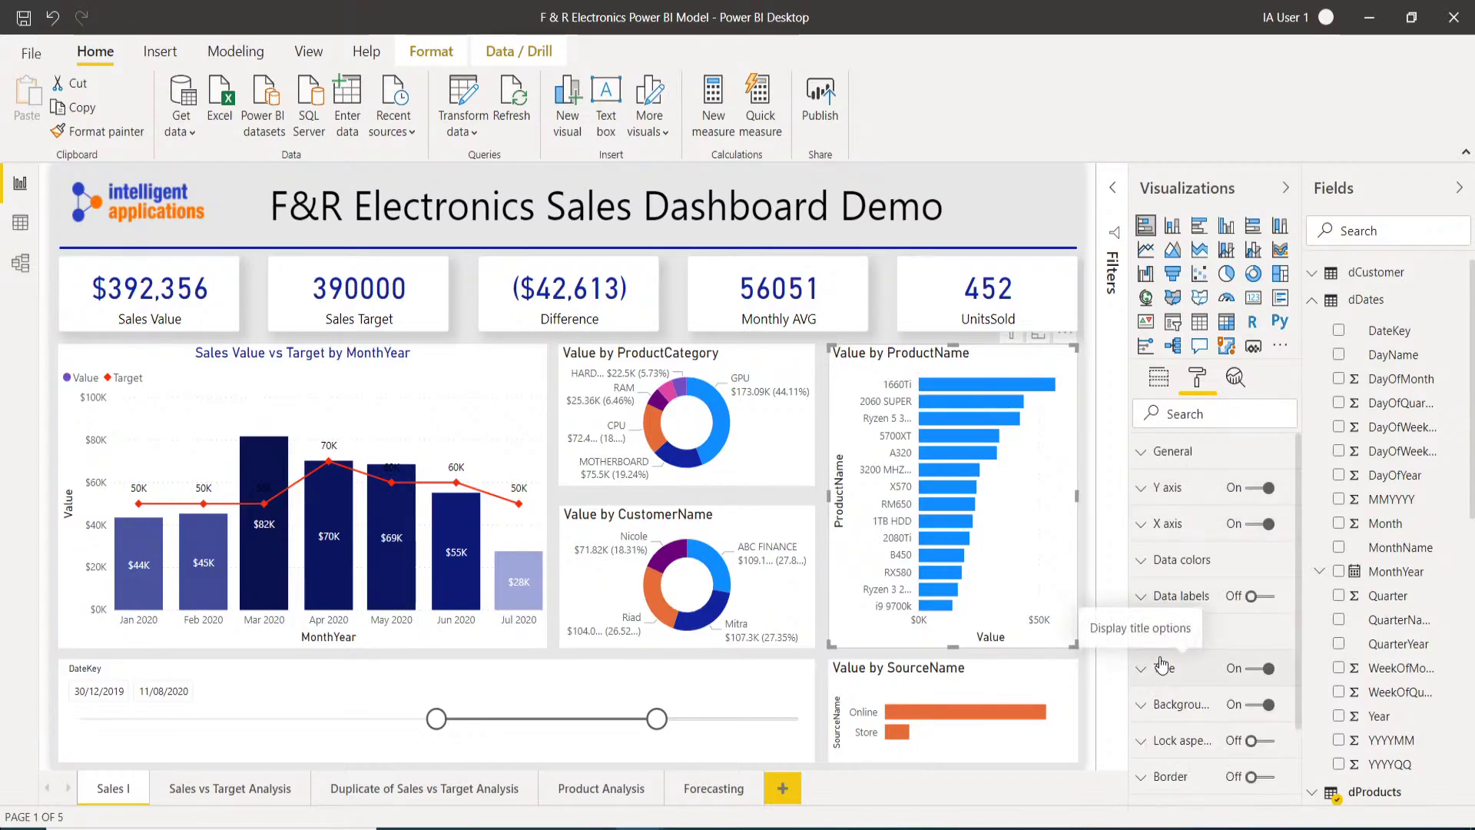
Step: Examine the conditional formatting options for the default data color of the Value by ProductName chart
click(1162, 559)
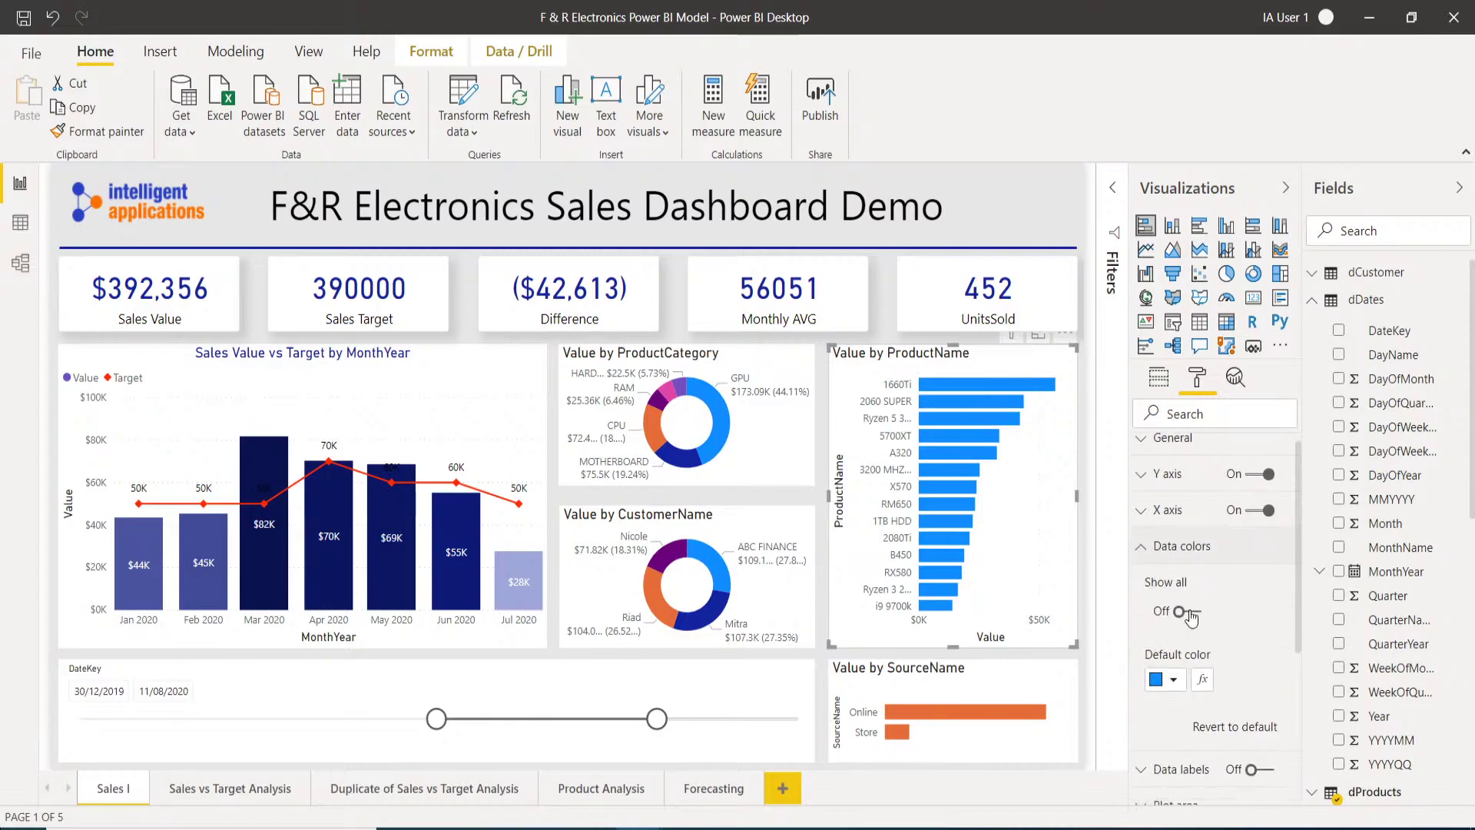
scroll(1191, 618, down, 1)
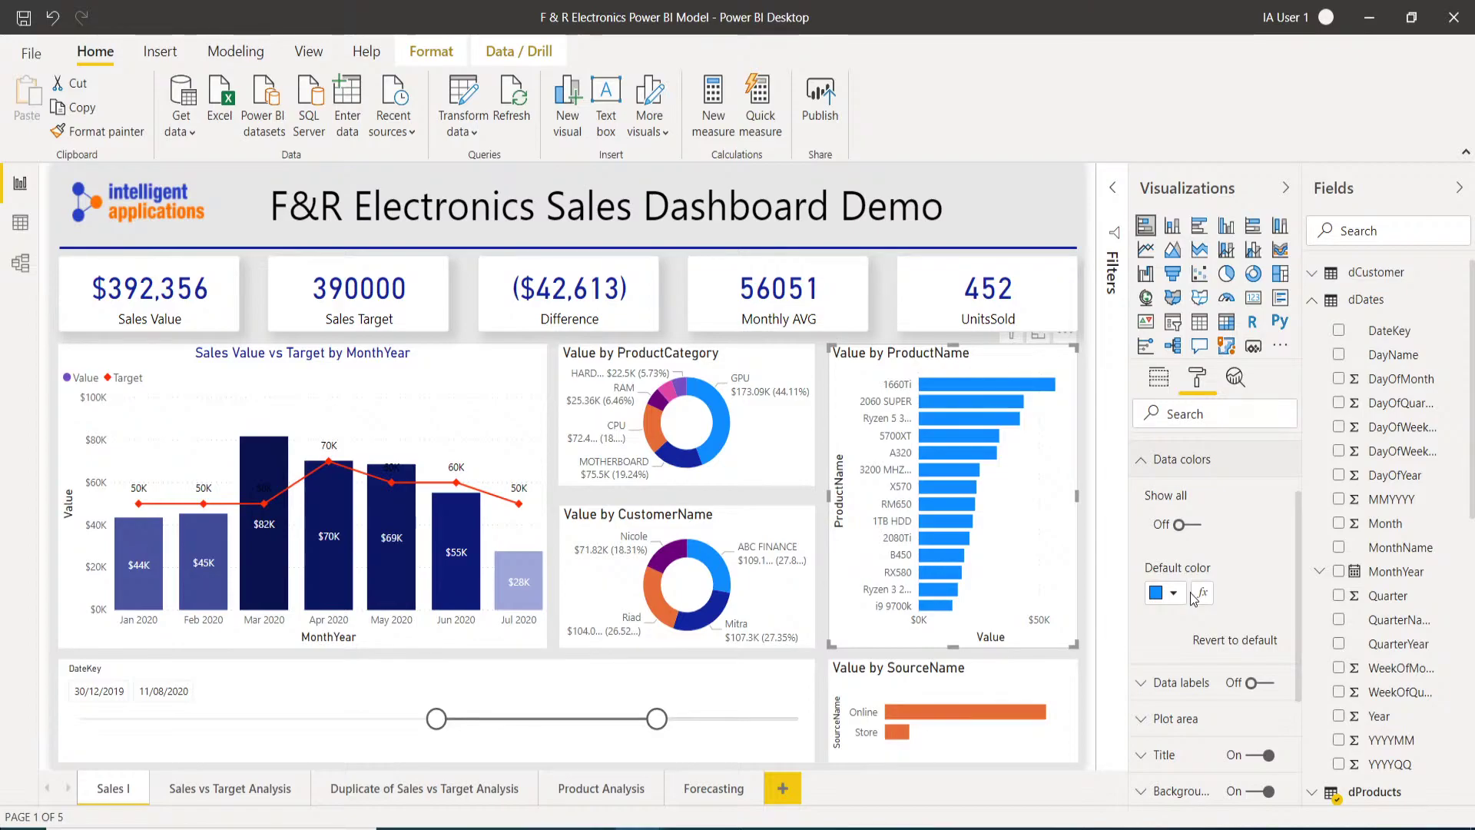
click(1203, 593)
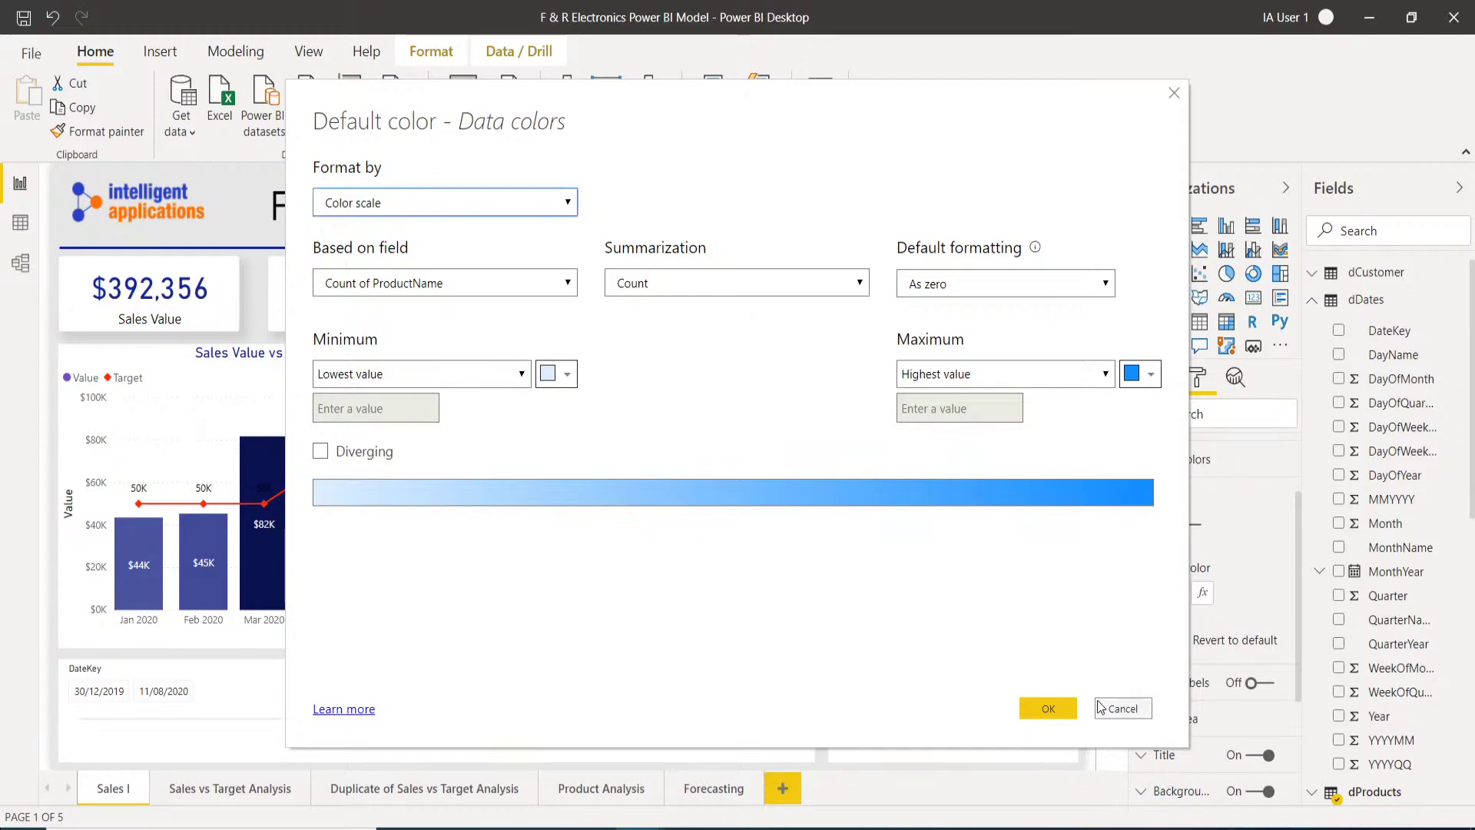
click(1134, 710)
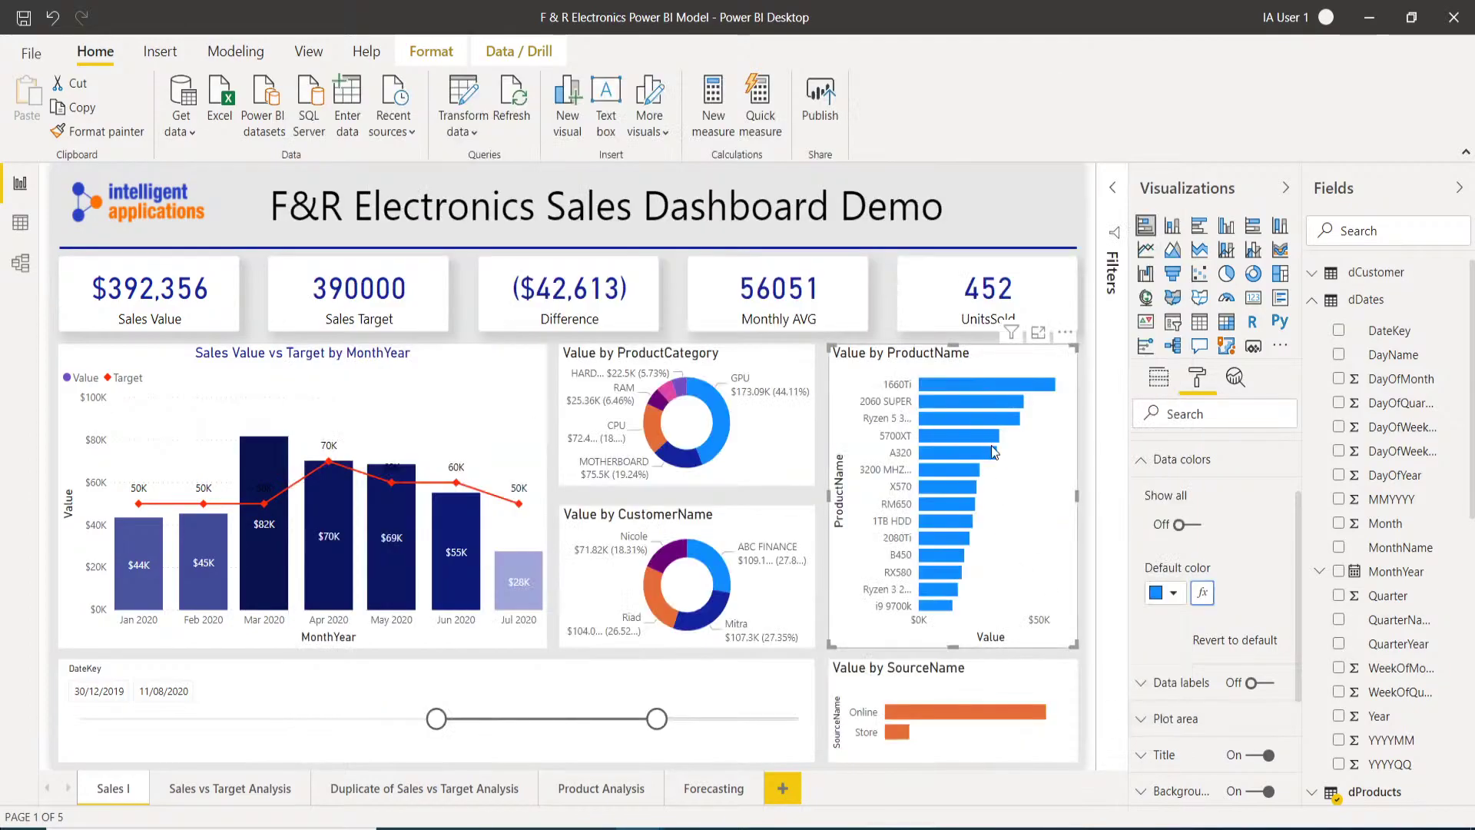
mouse_move(995, 461)
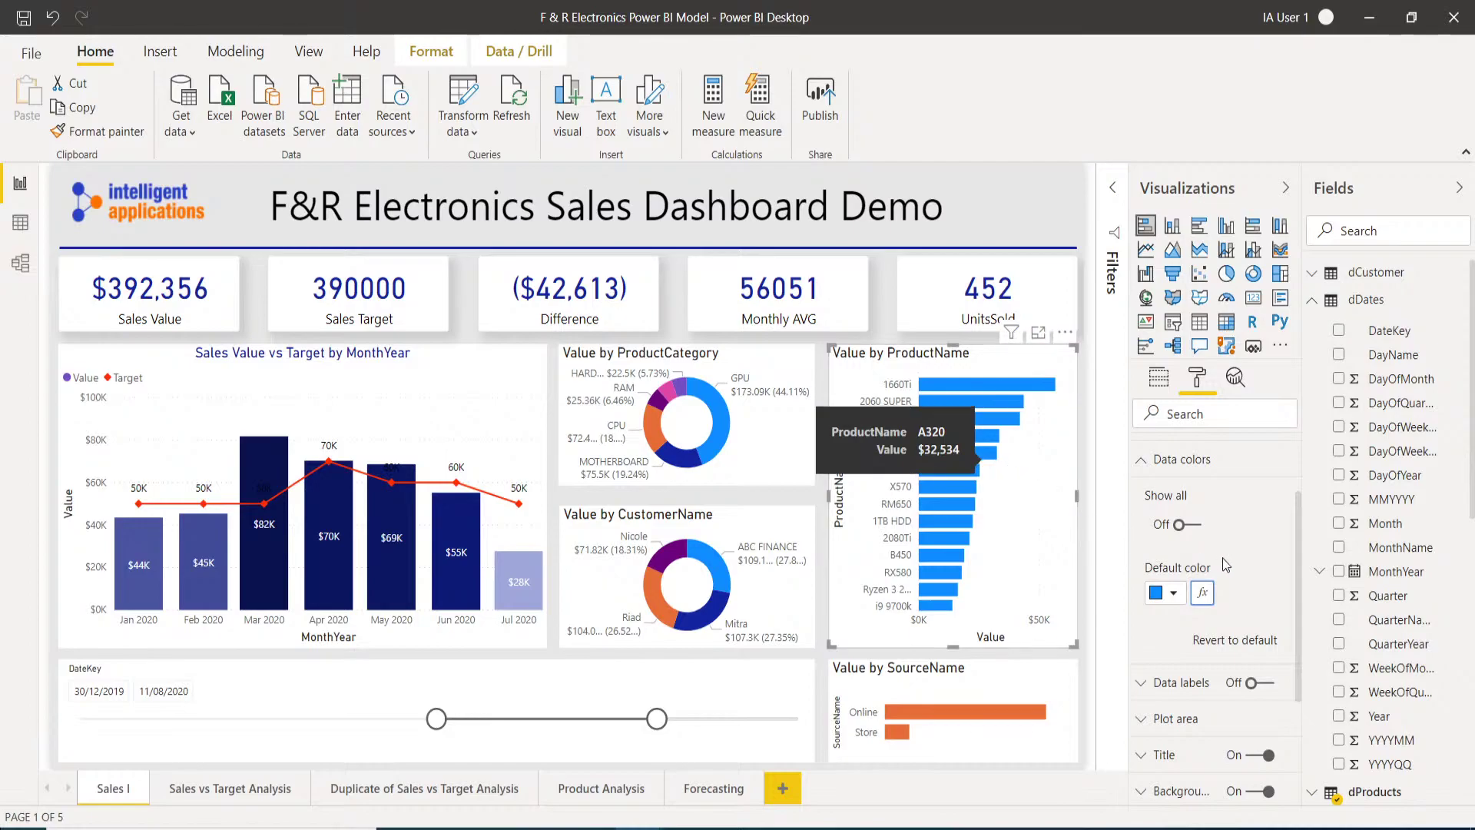
click(824, 523)
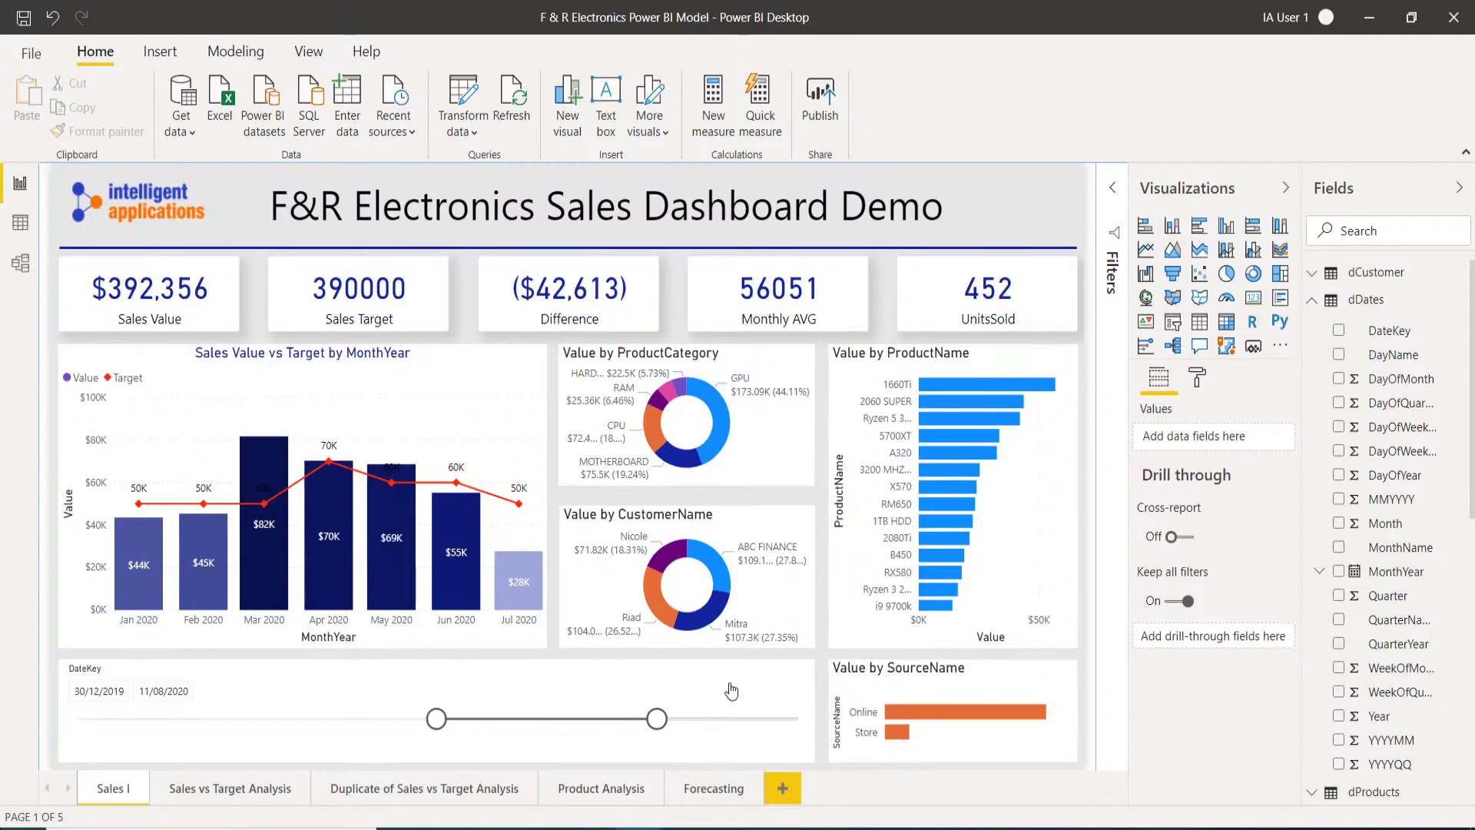
Step: Select the DateKey slicer and import the Timeline custom visual from the Timeline.Timeline1447991079100.2.0.2.0 file in the Power Hour 7 folder
click(629, 679)
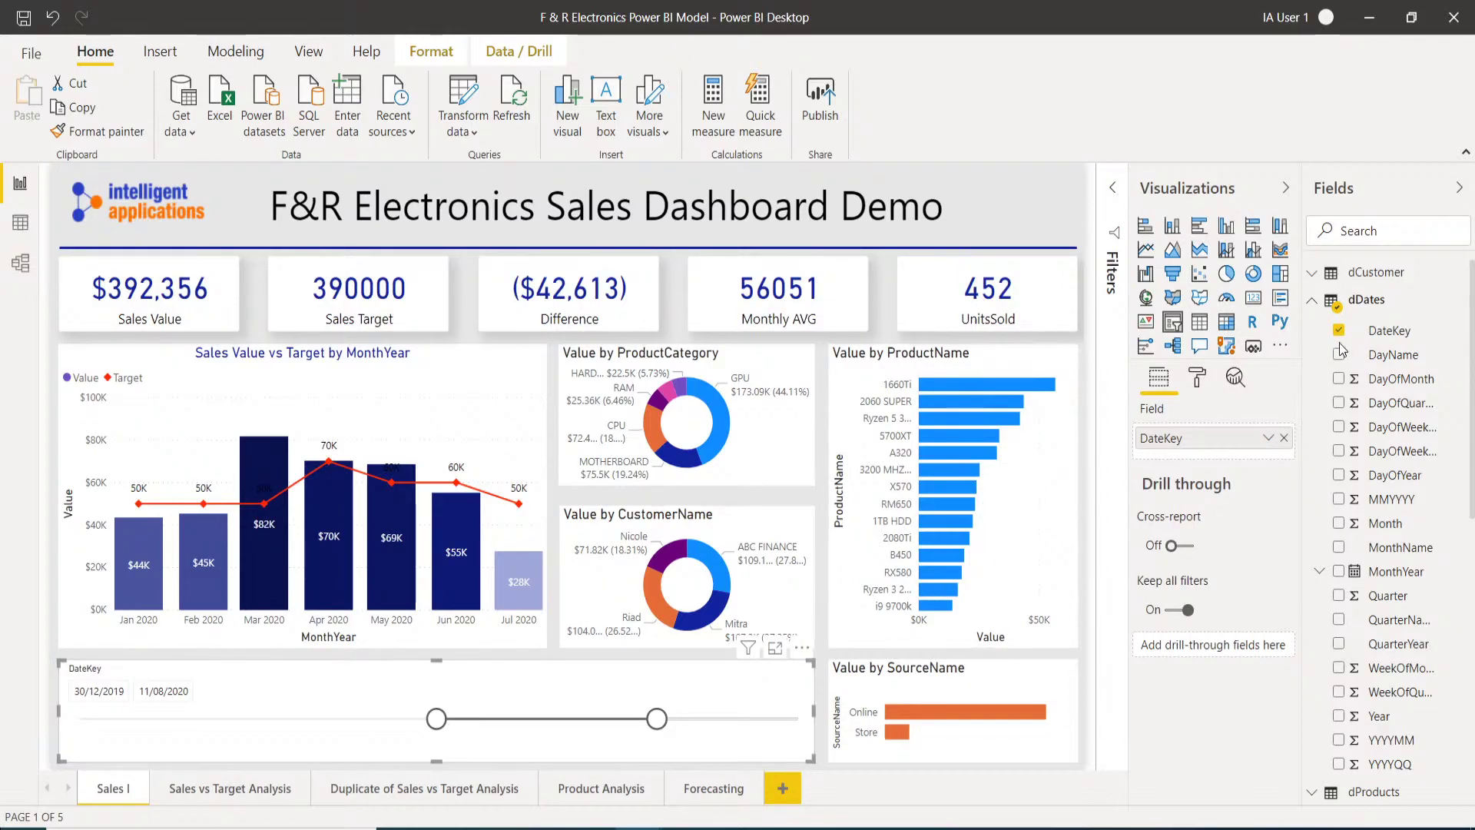
click(1280, 350)
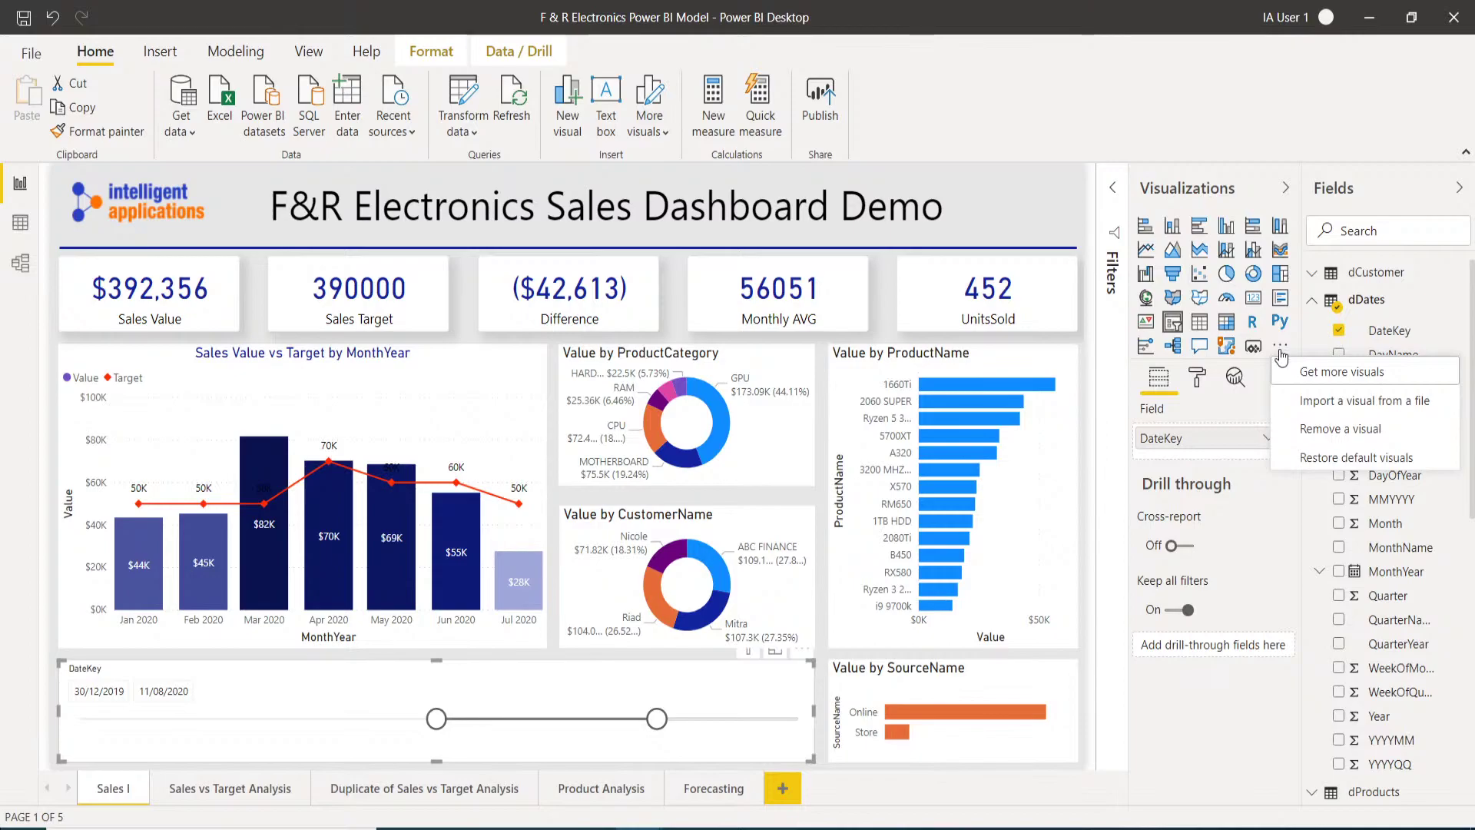
click(1316, 401)
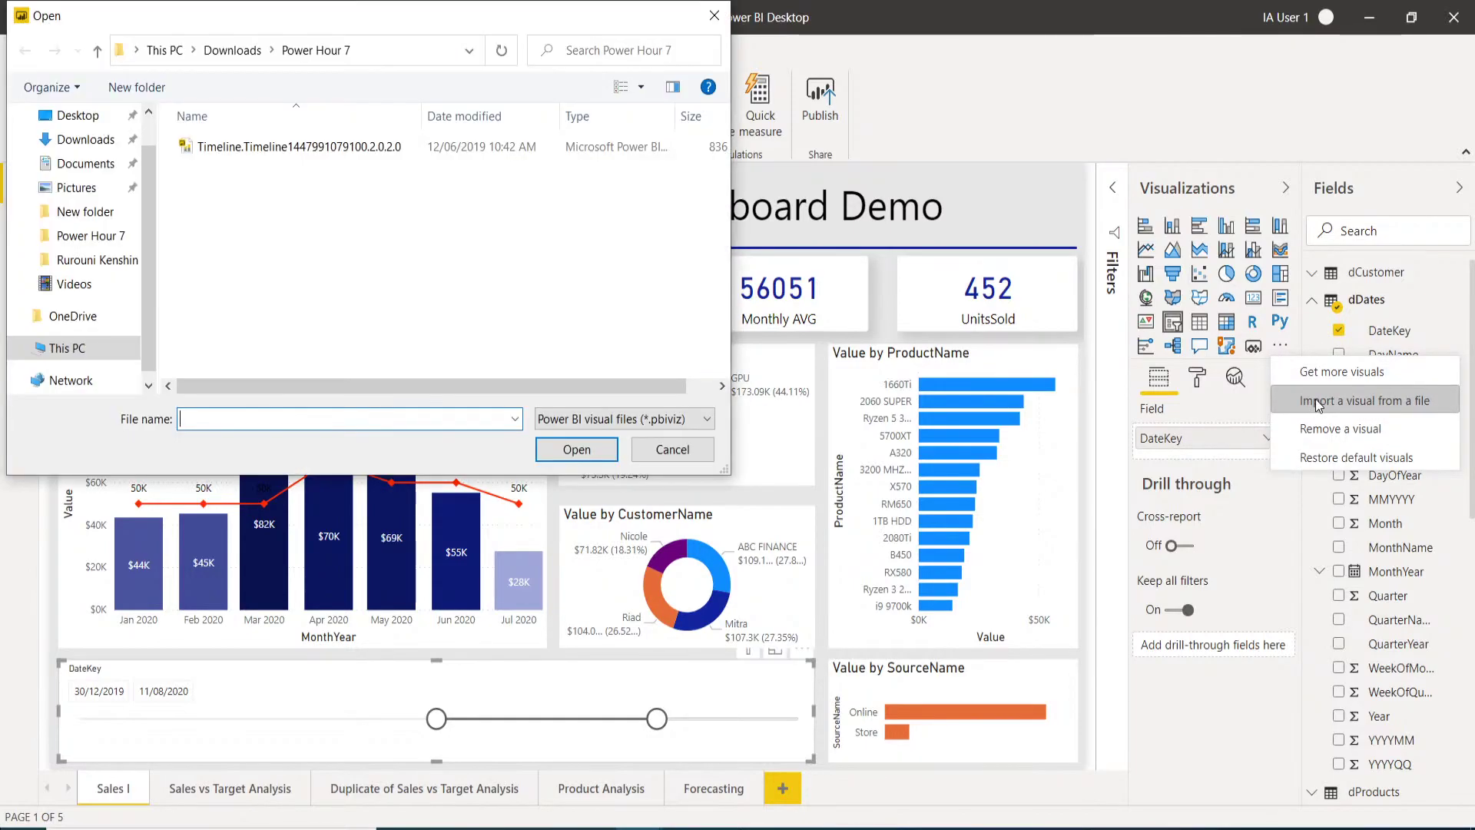
click(258, 152)
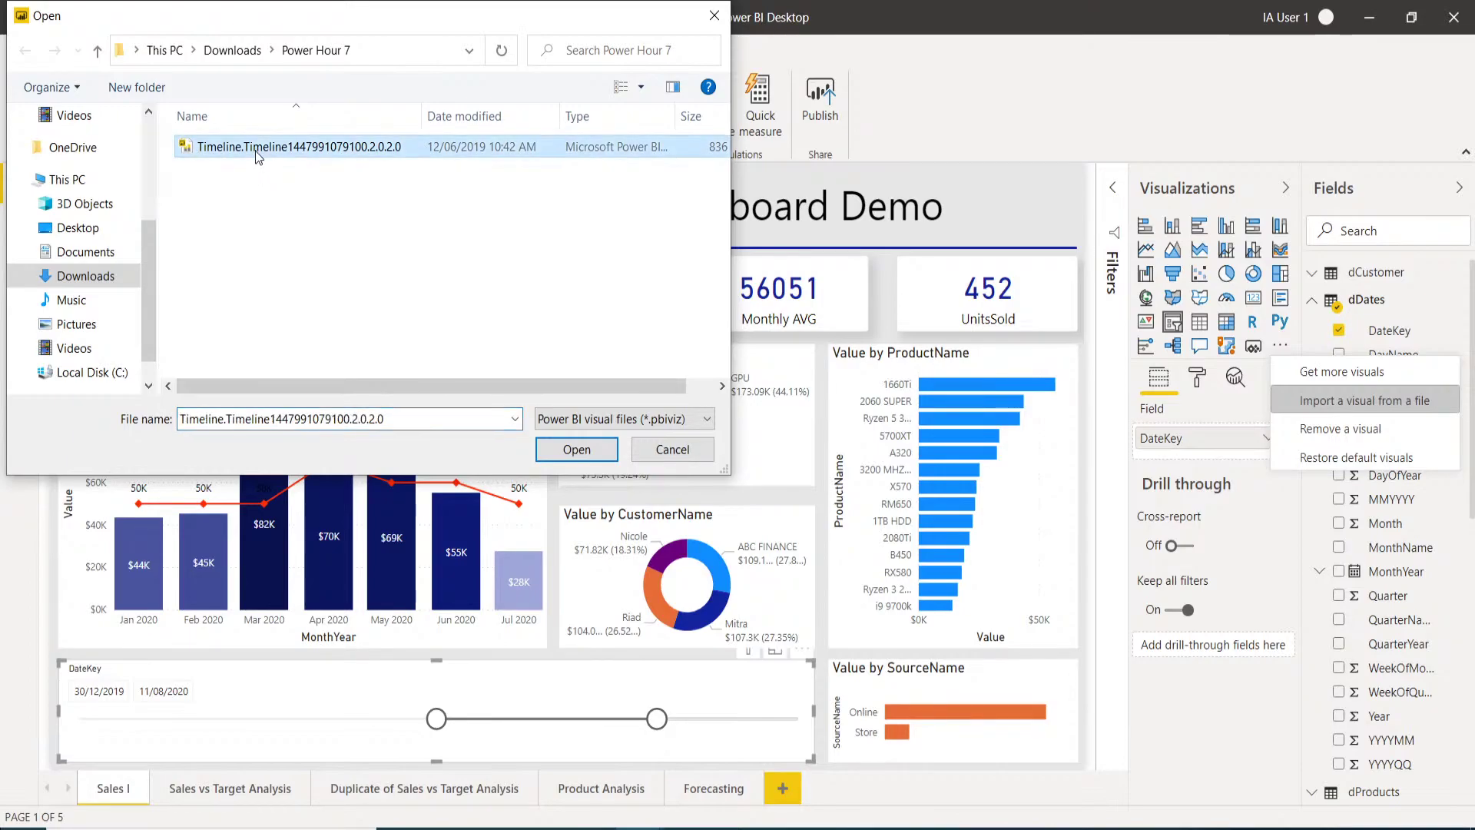
click(592, 451)
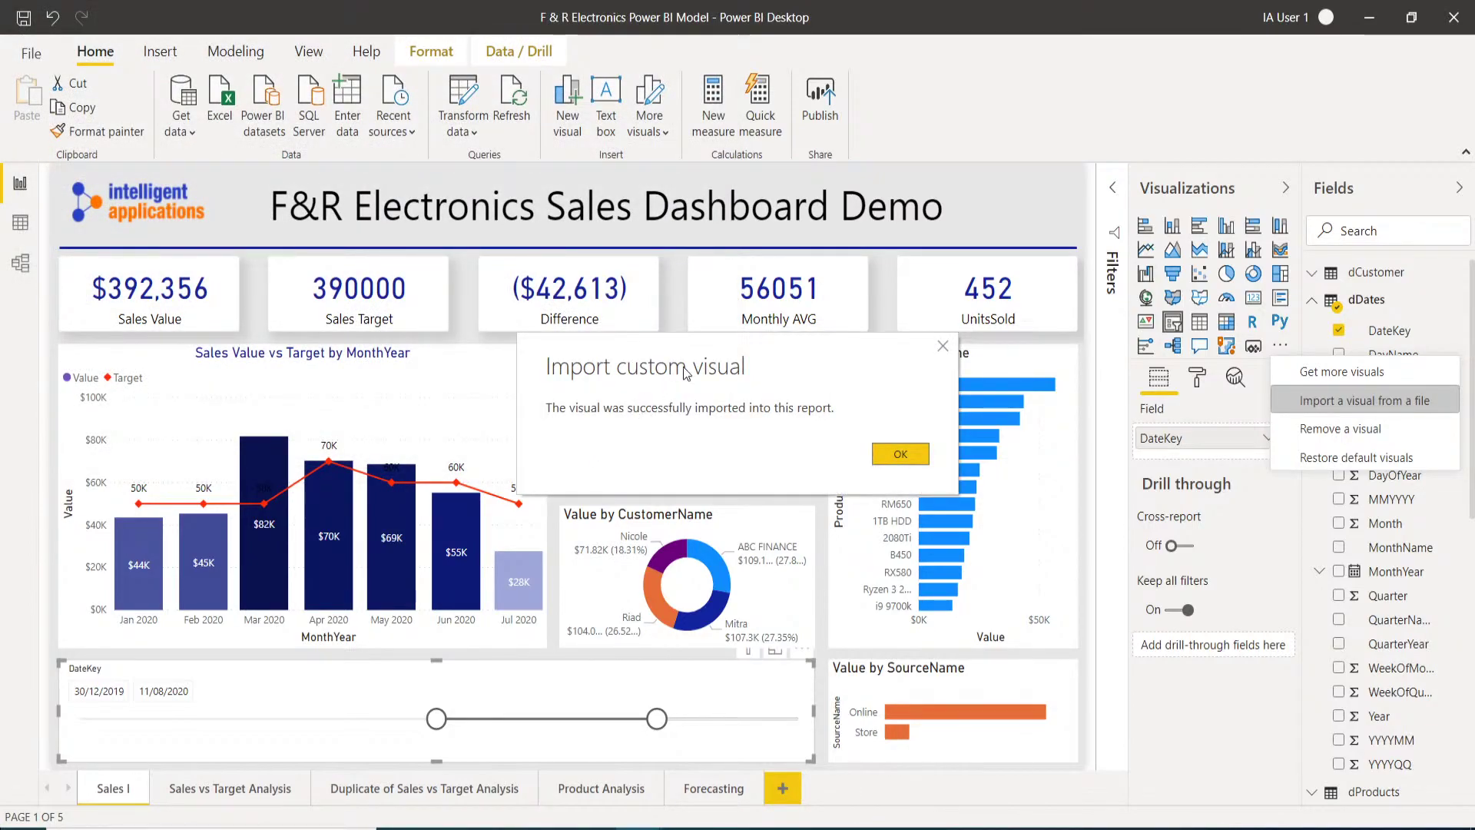
click(889, 459)
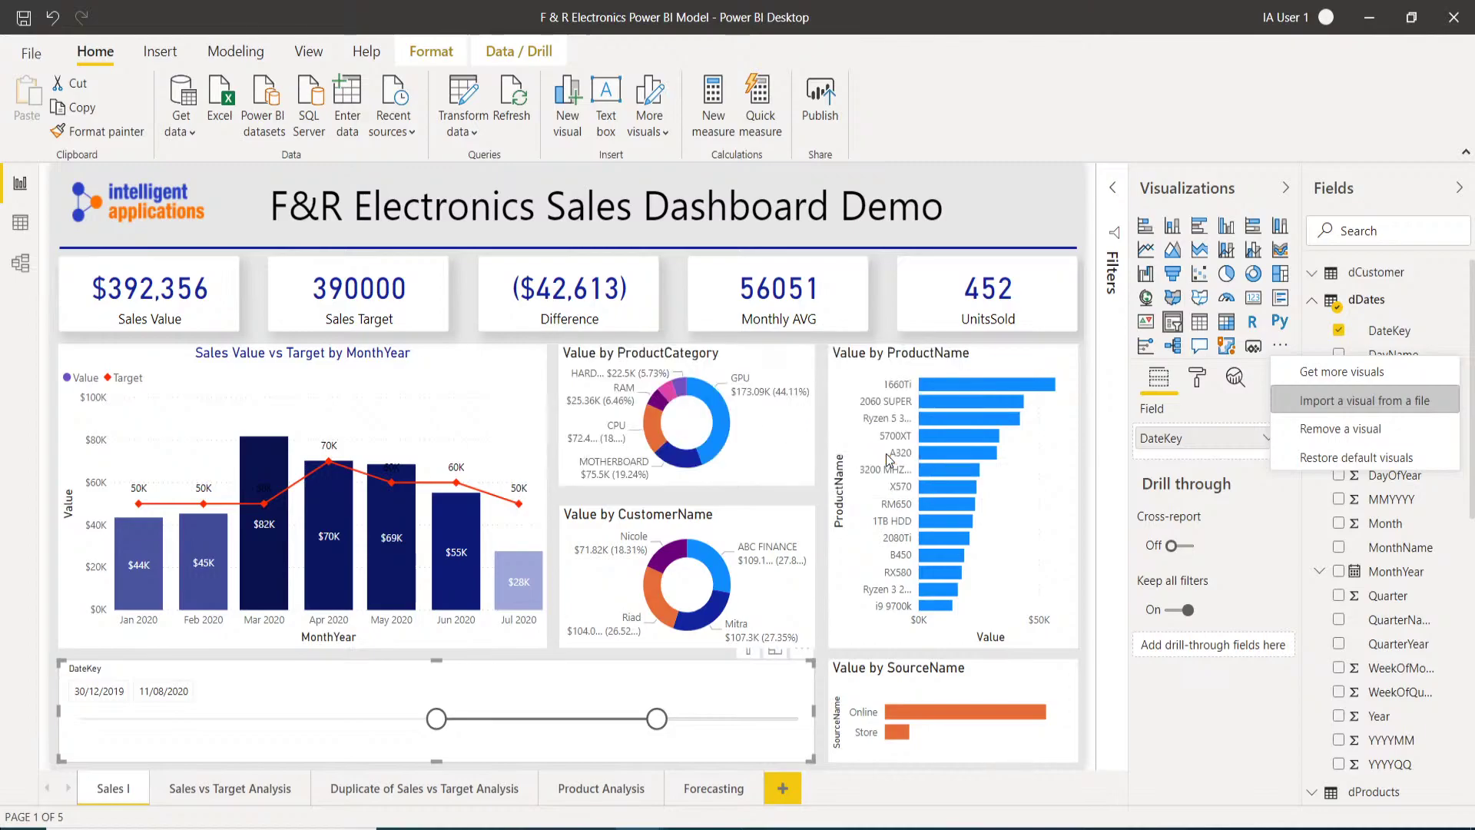
Step: Convert the DateKey slicer to the imported Timeline visual and deselect it
click(1137, 482)
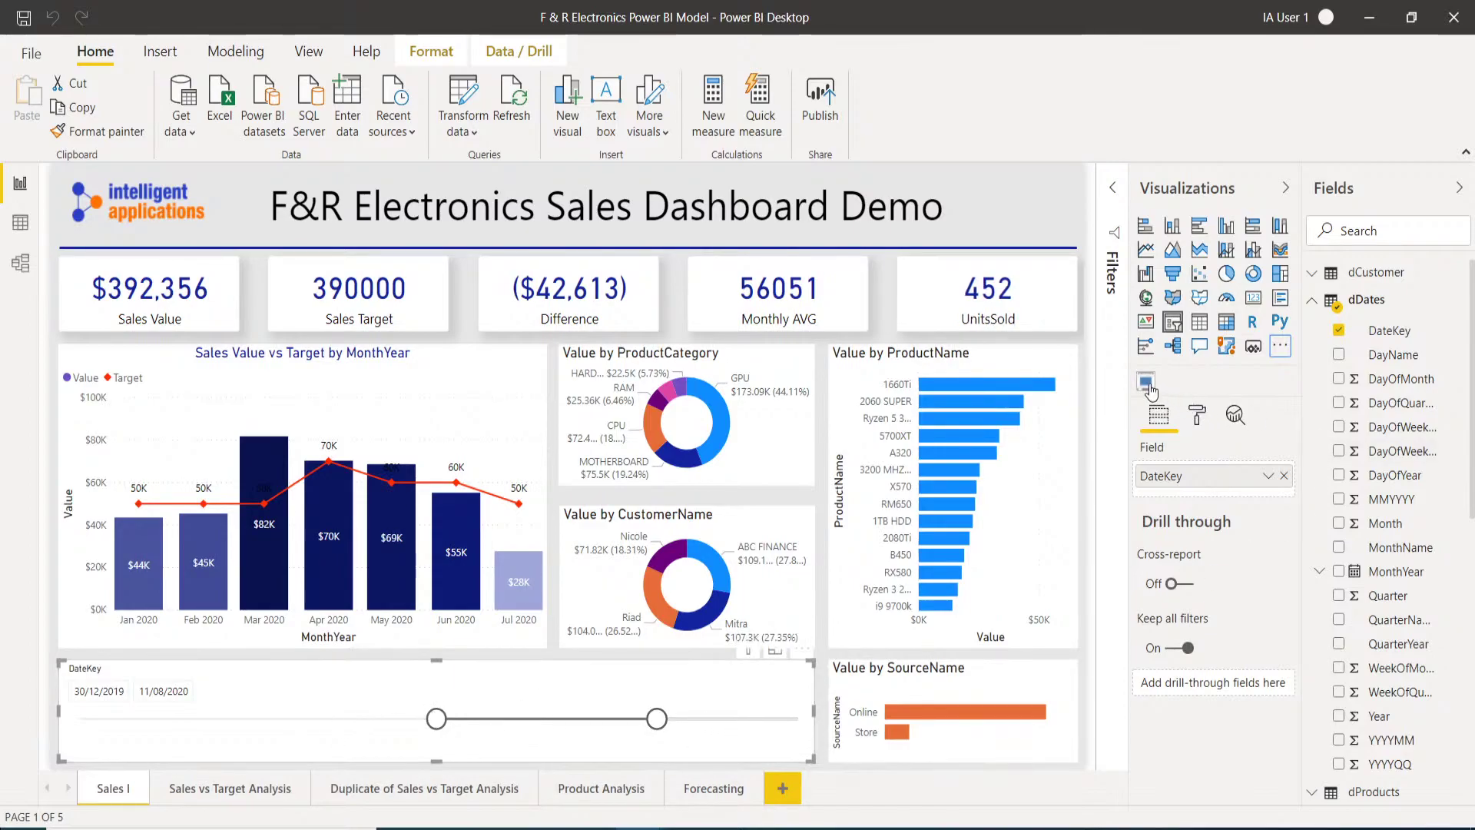
click(1147, 384)
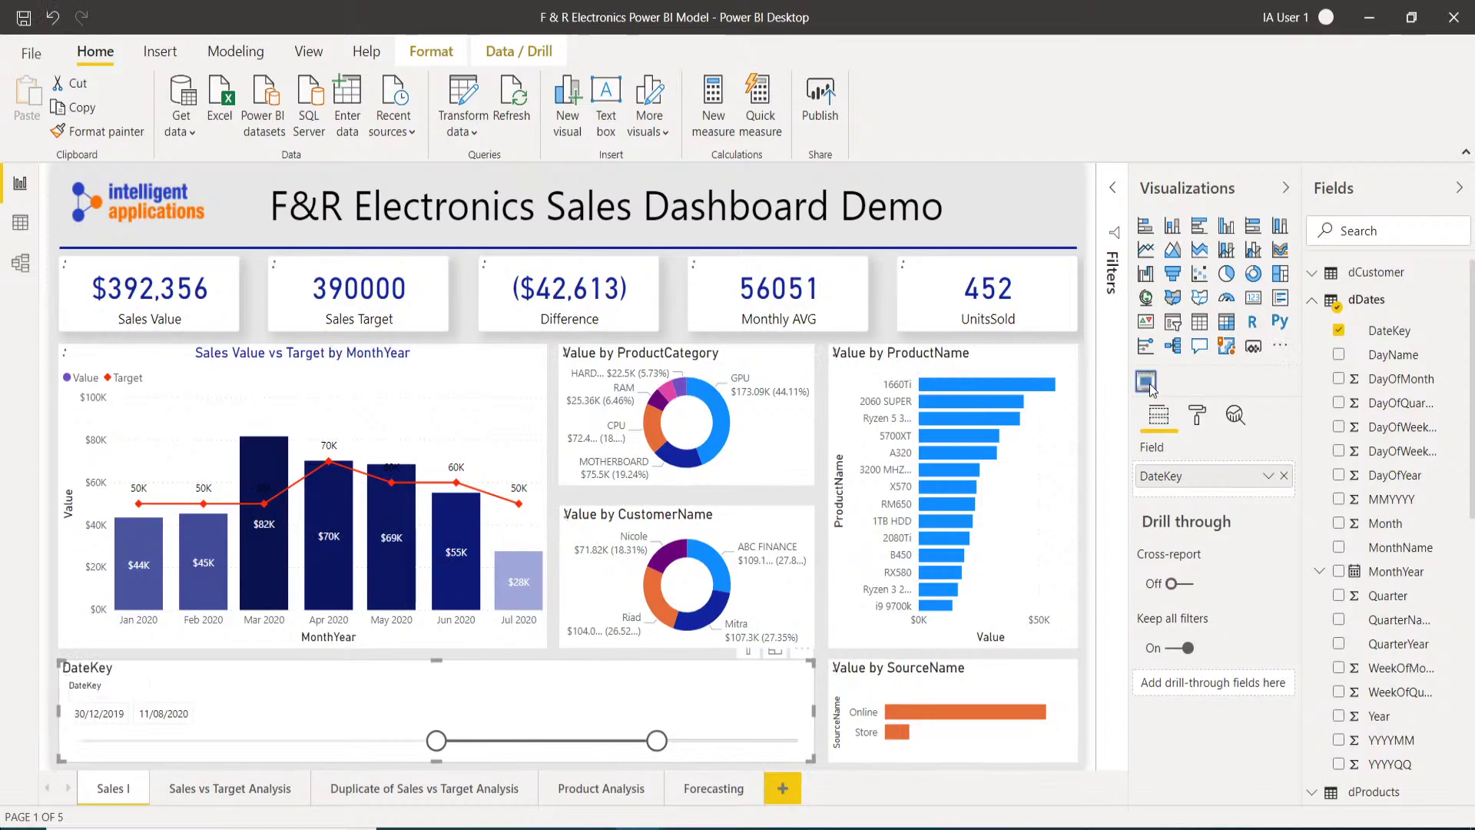
click(554, 554)
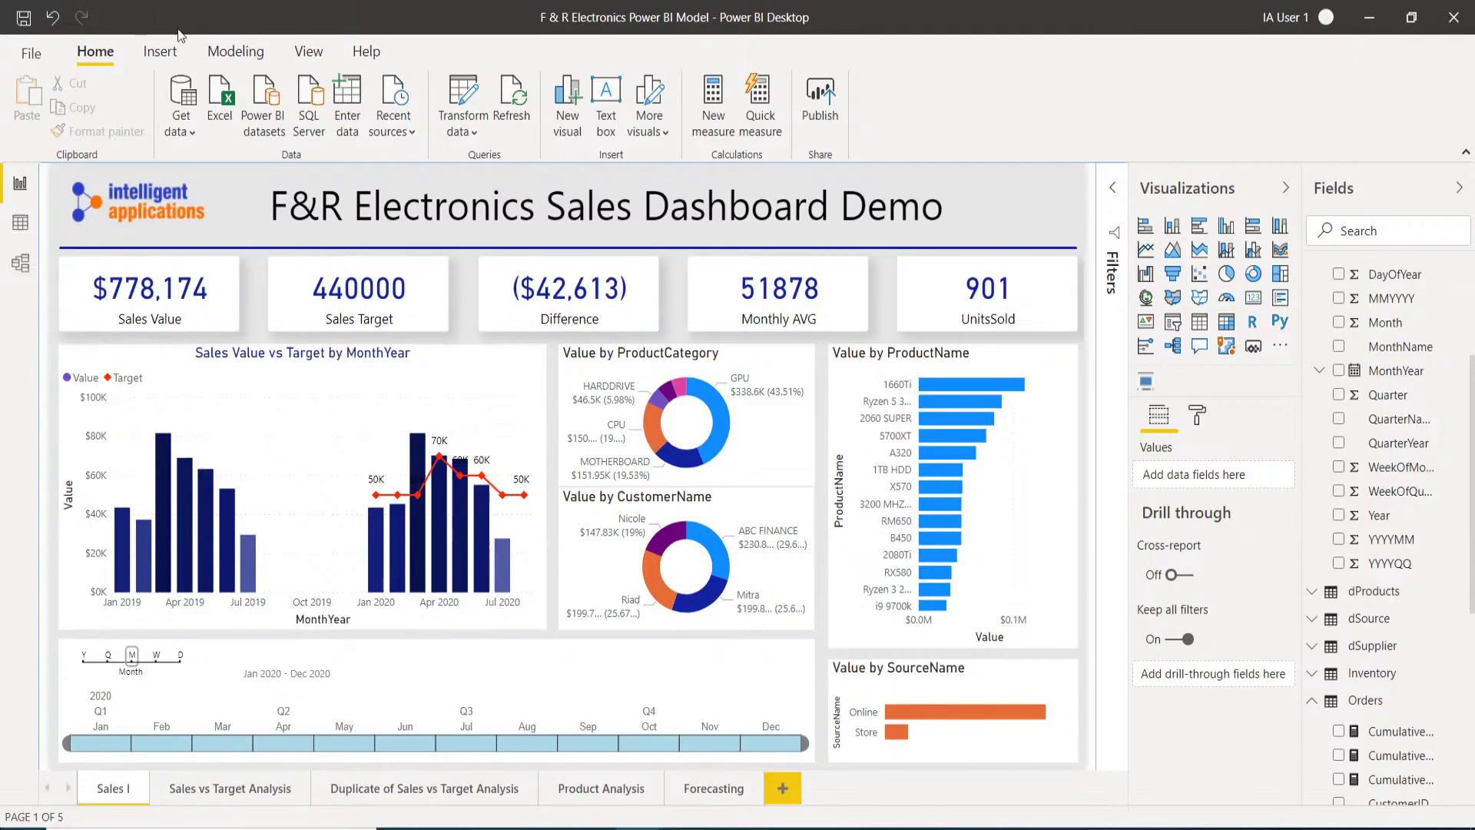
Step: Examine the available report themes and the name and color options for customizing the current theme
click(306, 52)
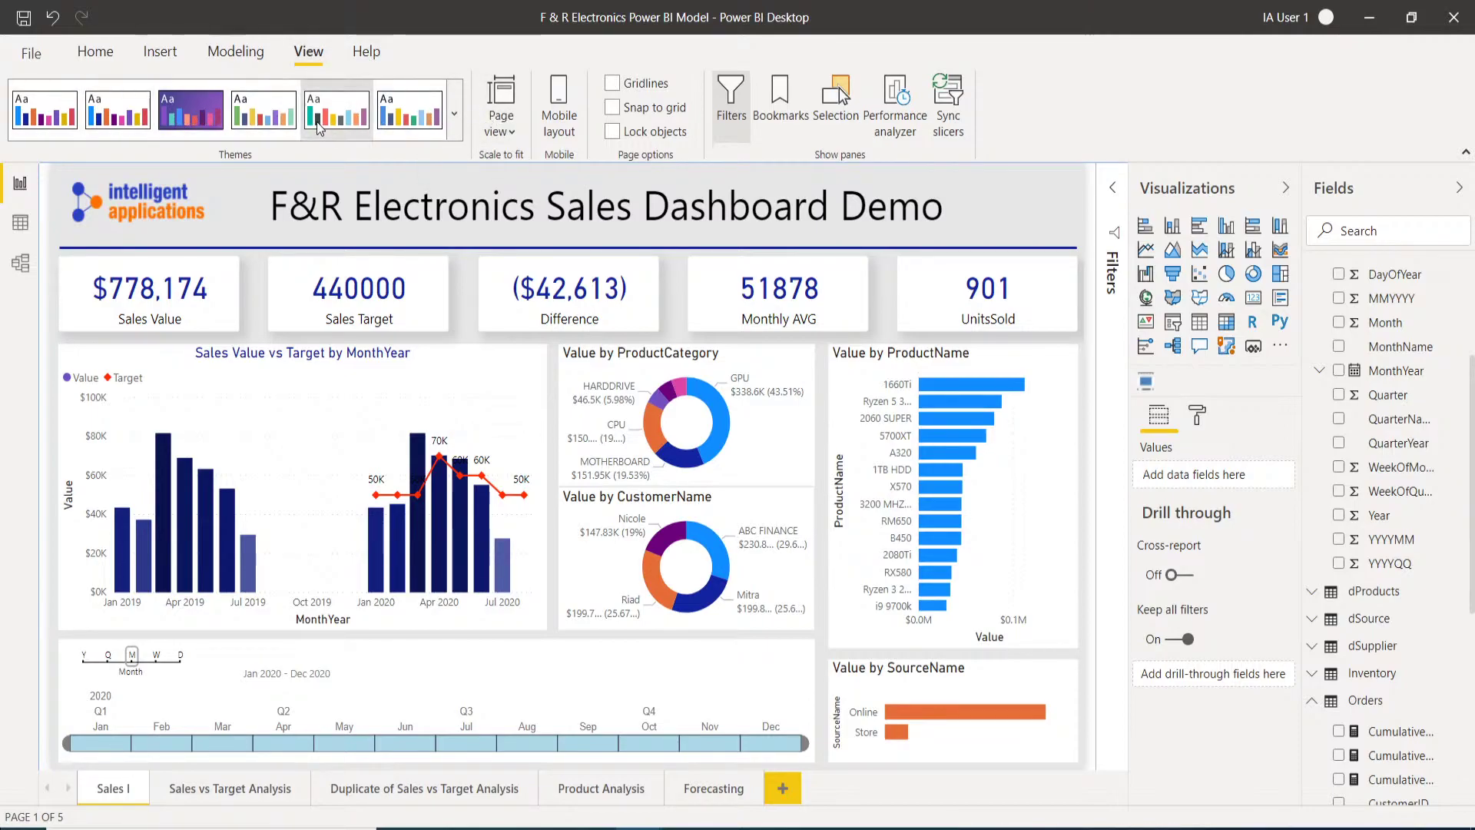
click(458, 114)
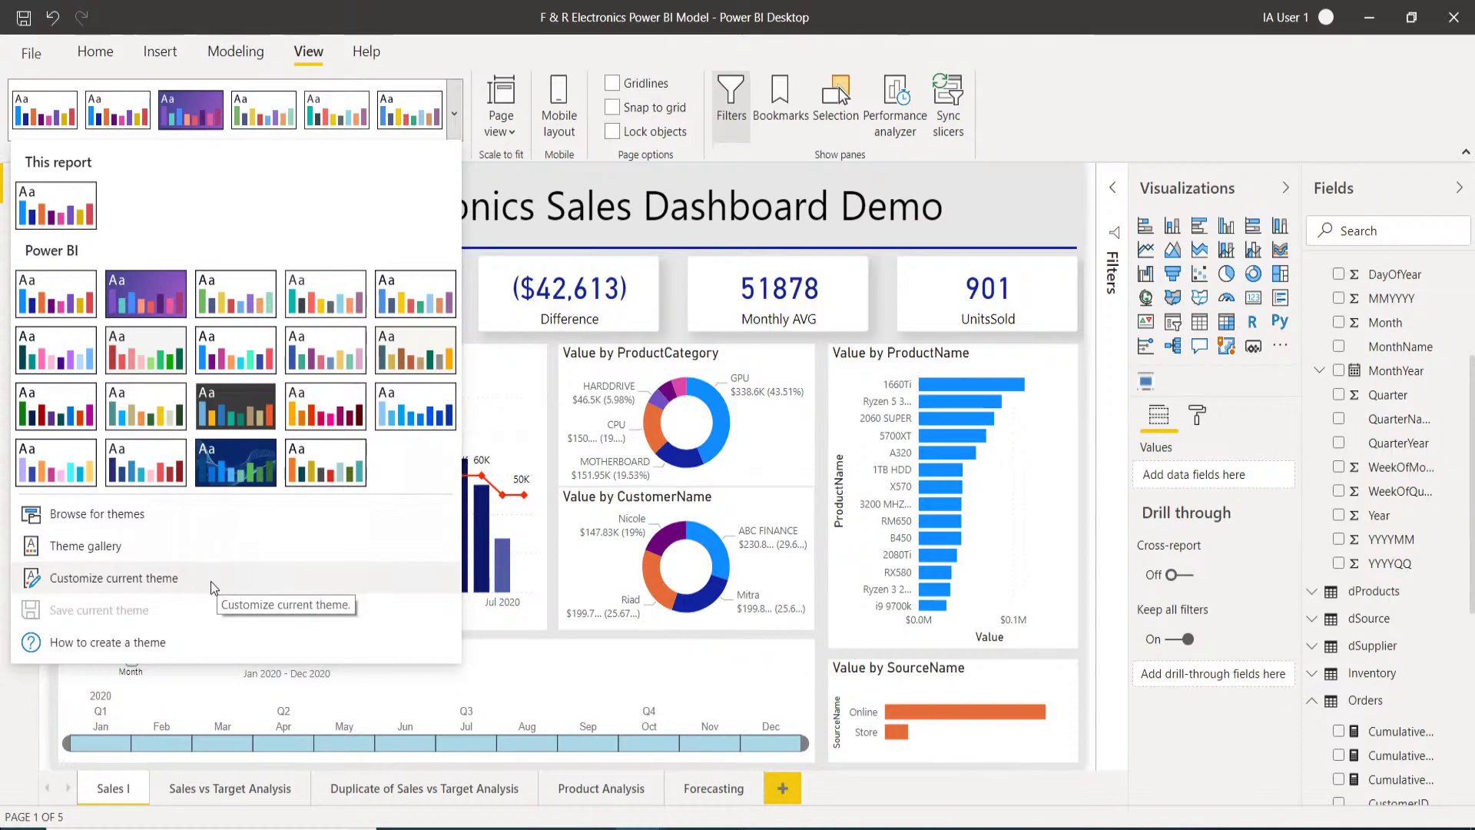
click(157, 583)
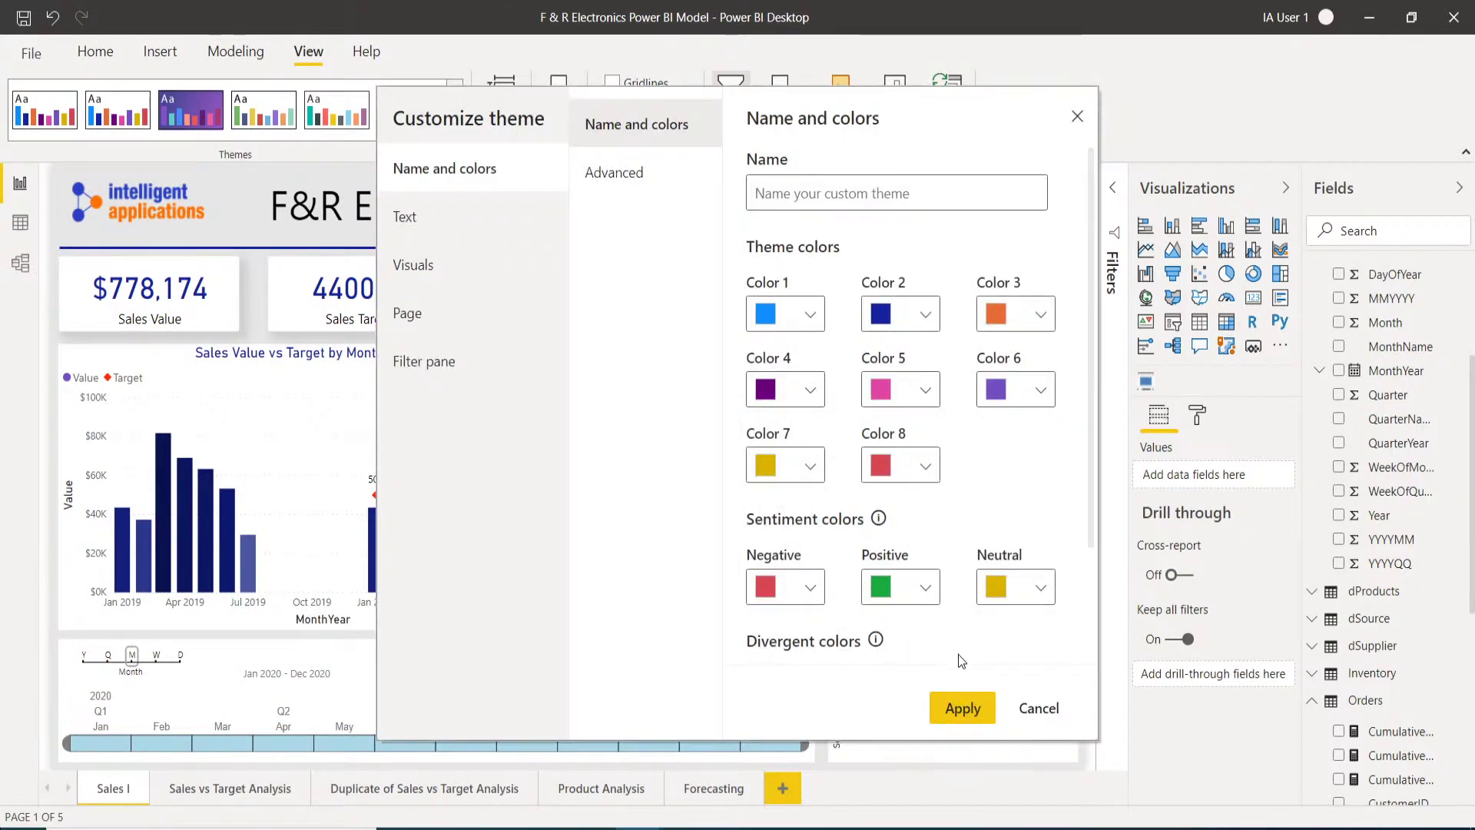
click(954, 707)
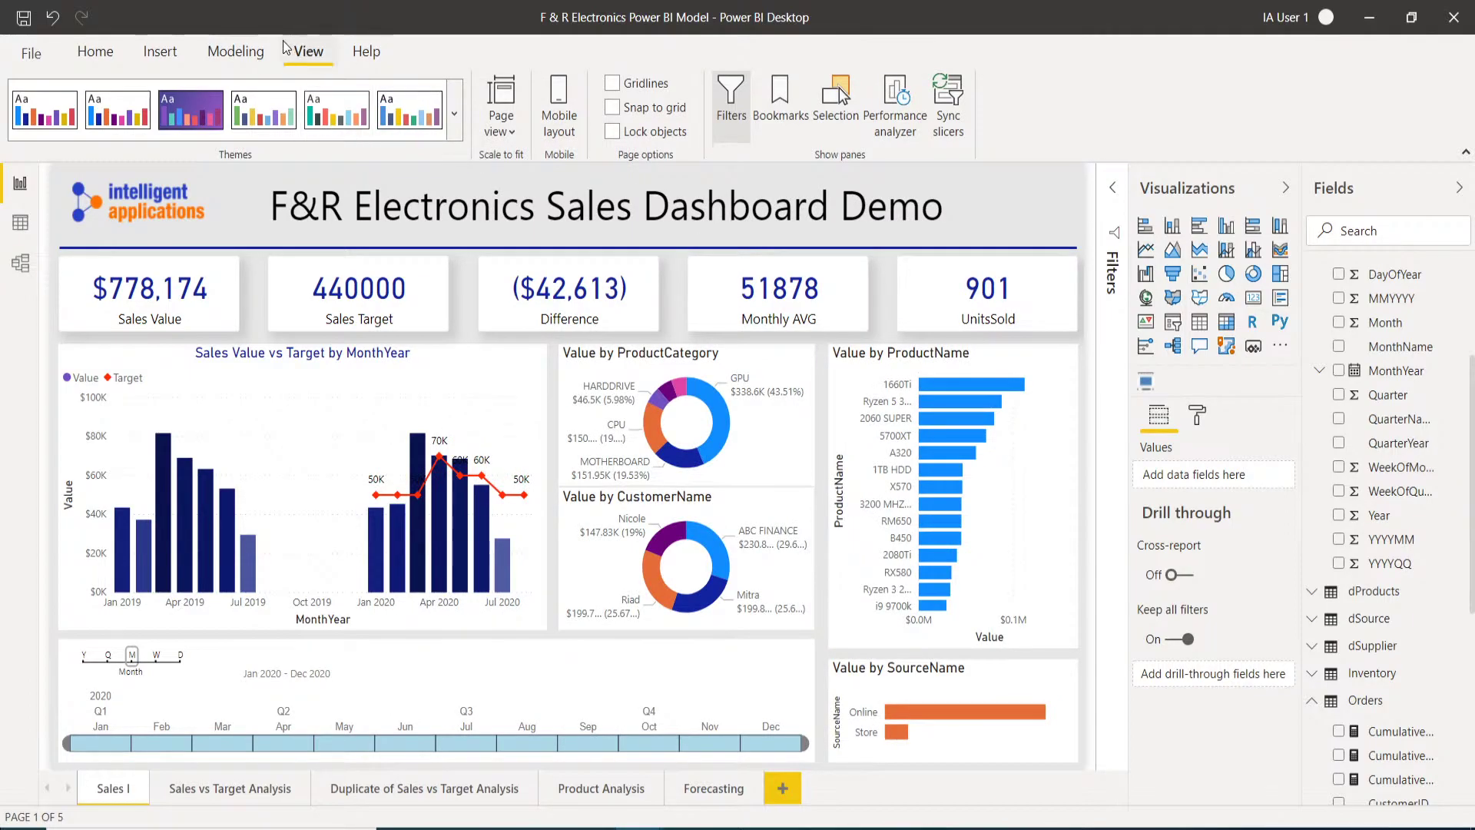
click(455, 114)
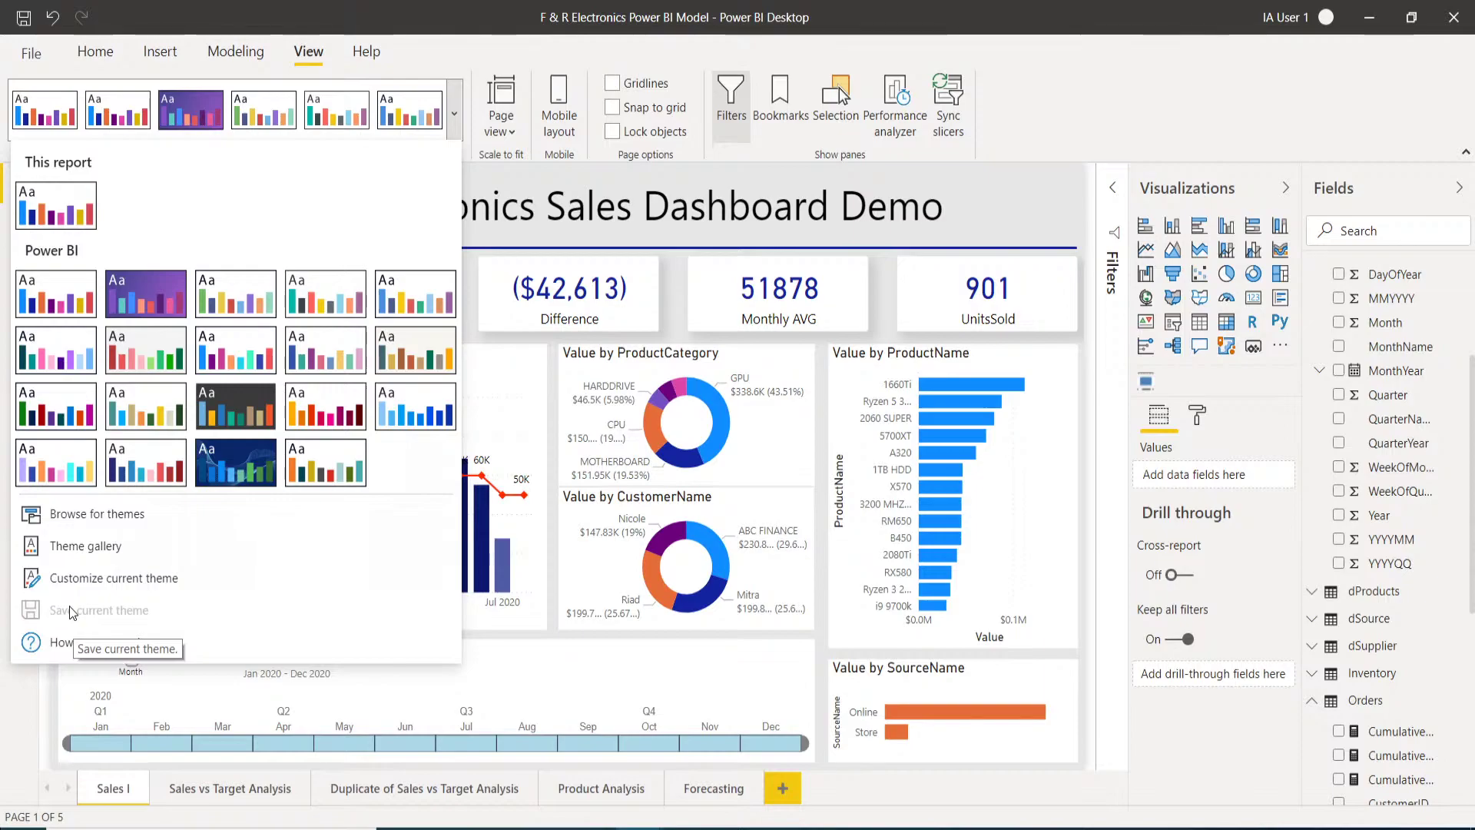
click(223, 335)
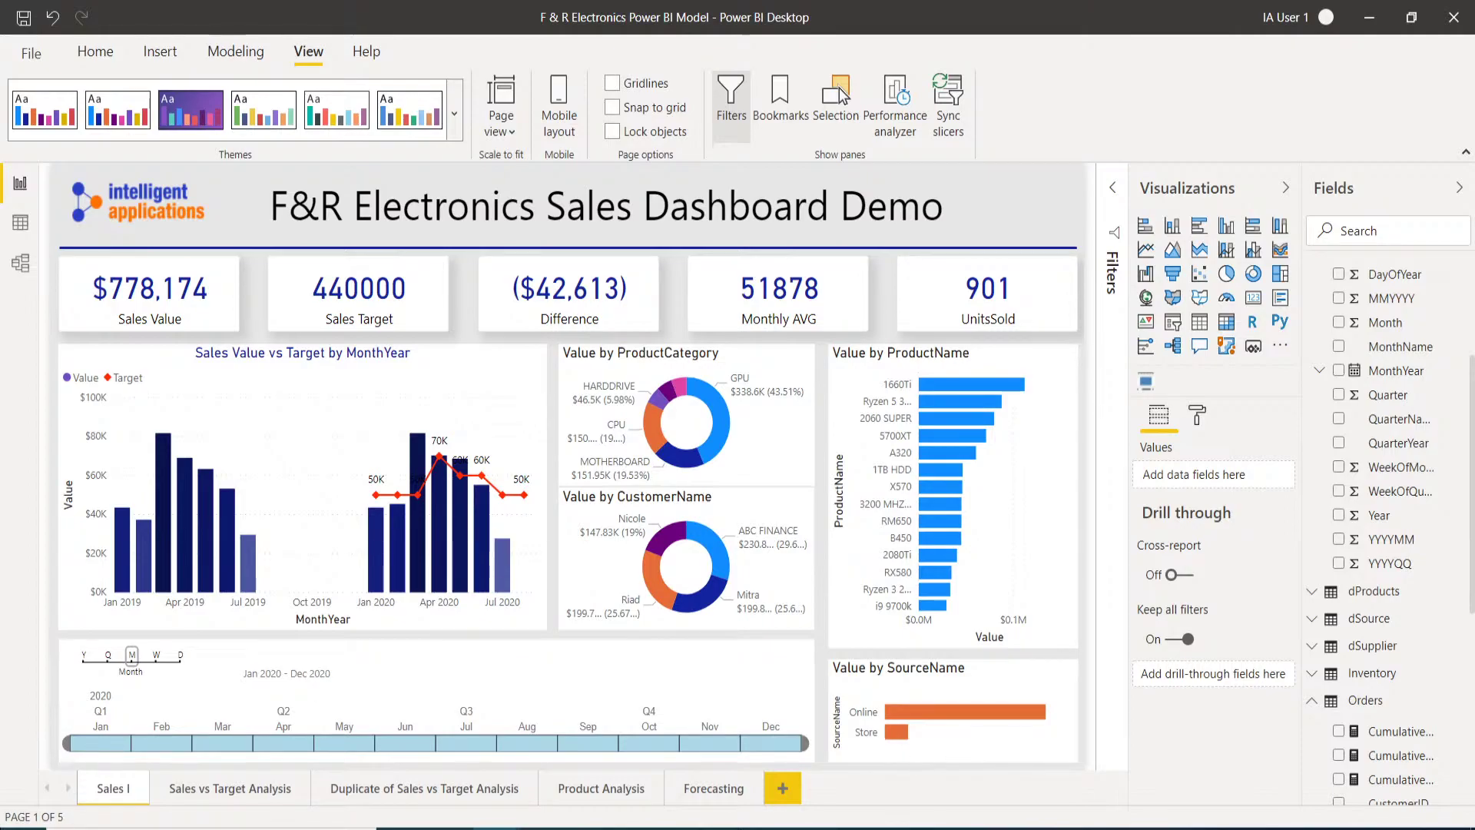
Step: Limit the timeline slicer's range to Jan 2020 - Aug 2020
drag(804, 744, 560, 744)
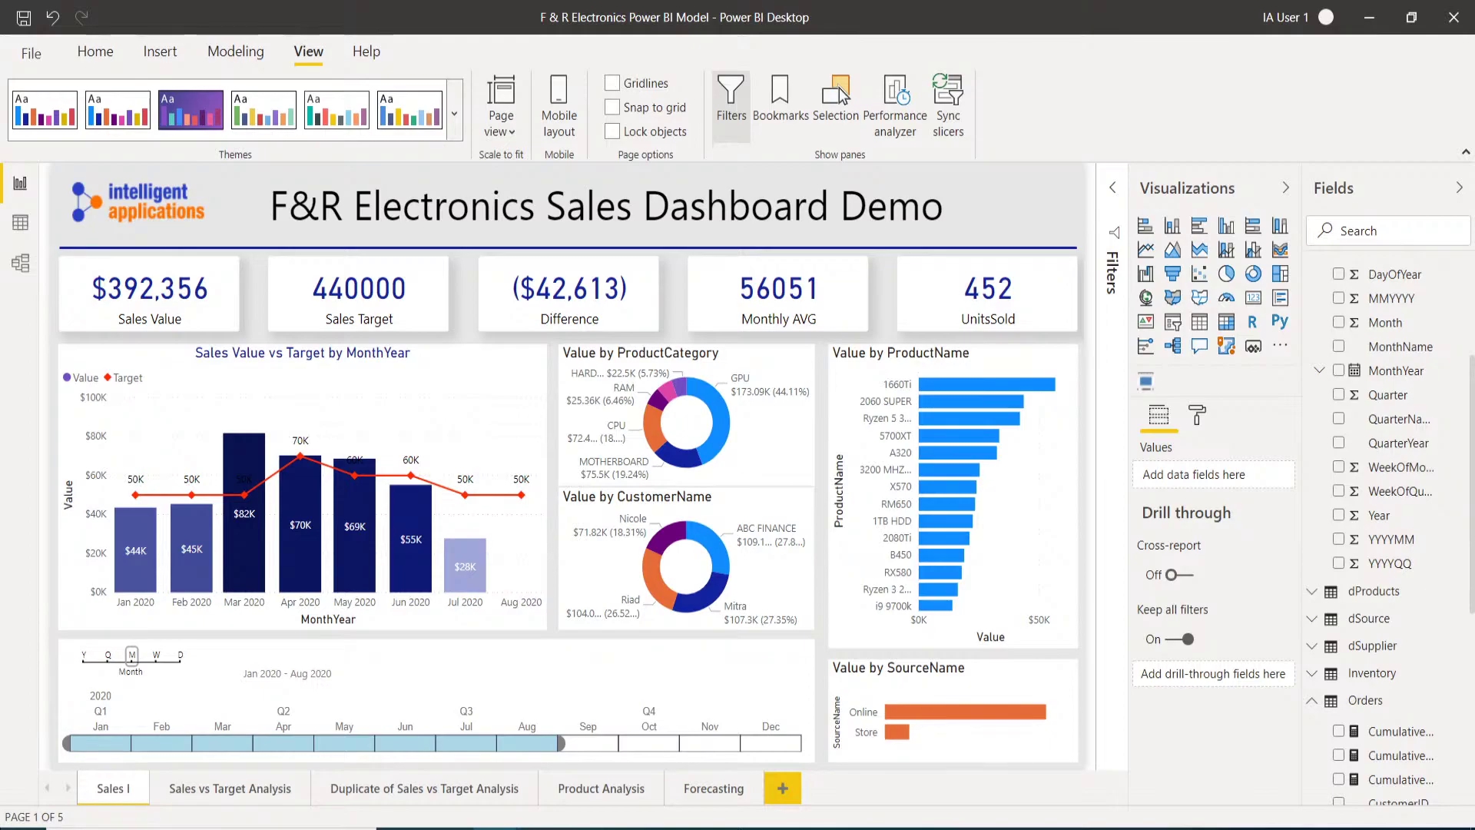
Step: Switch to the Adventure Works Demo - Dark report in the browser and filter its timeline to May 2013, Apr 2013 and Aug 2013 in turn
drag(1, 646, 729, 4)
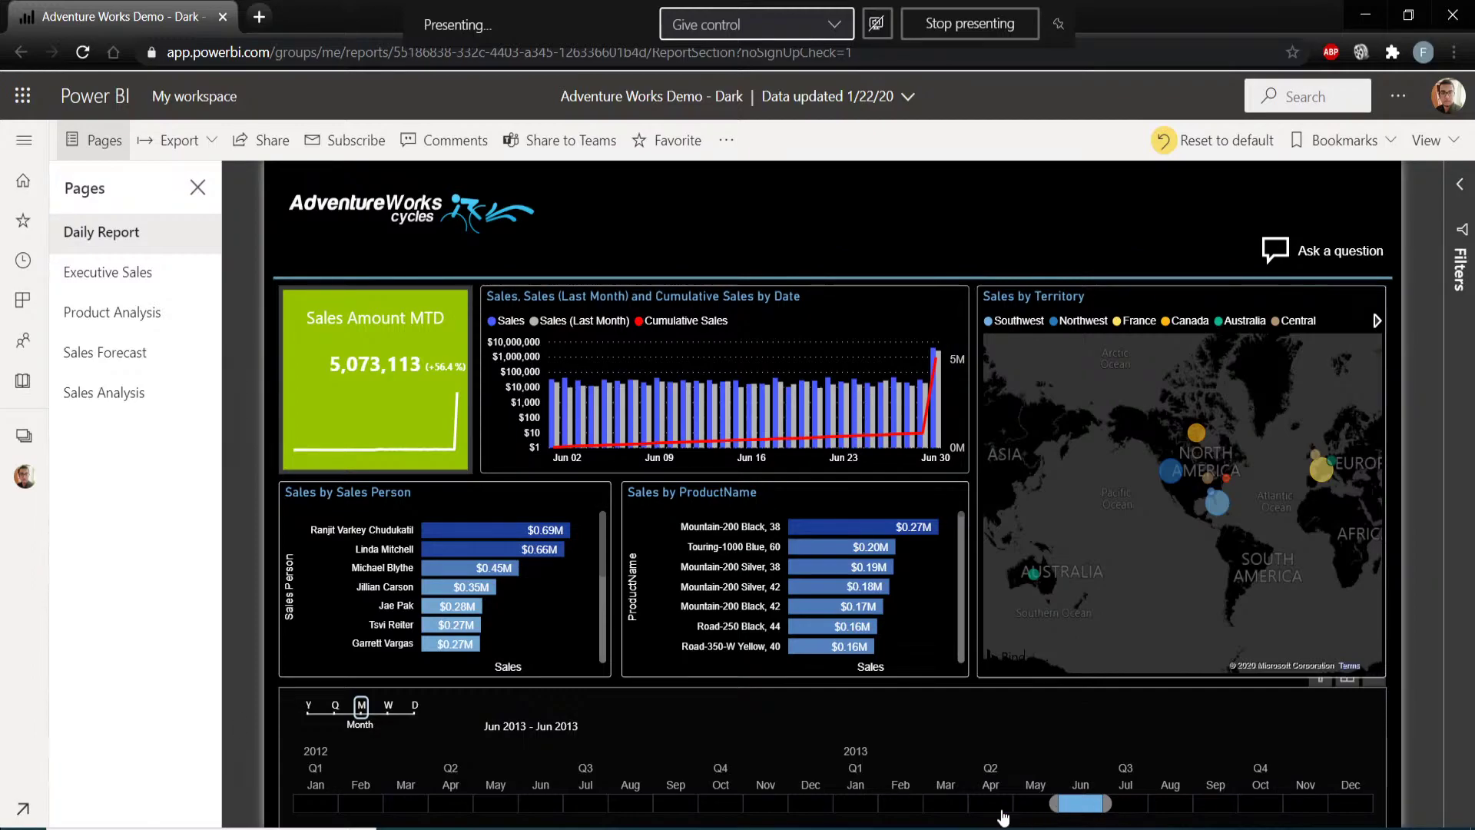
click(1047, 807)
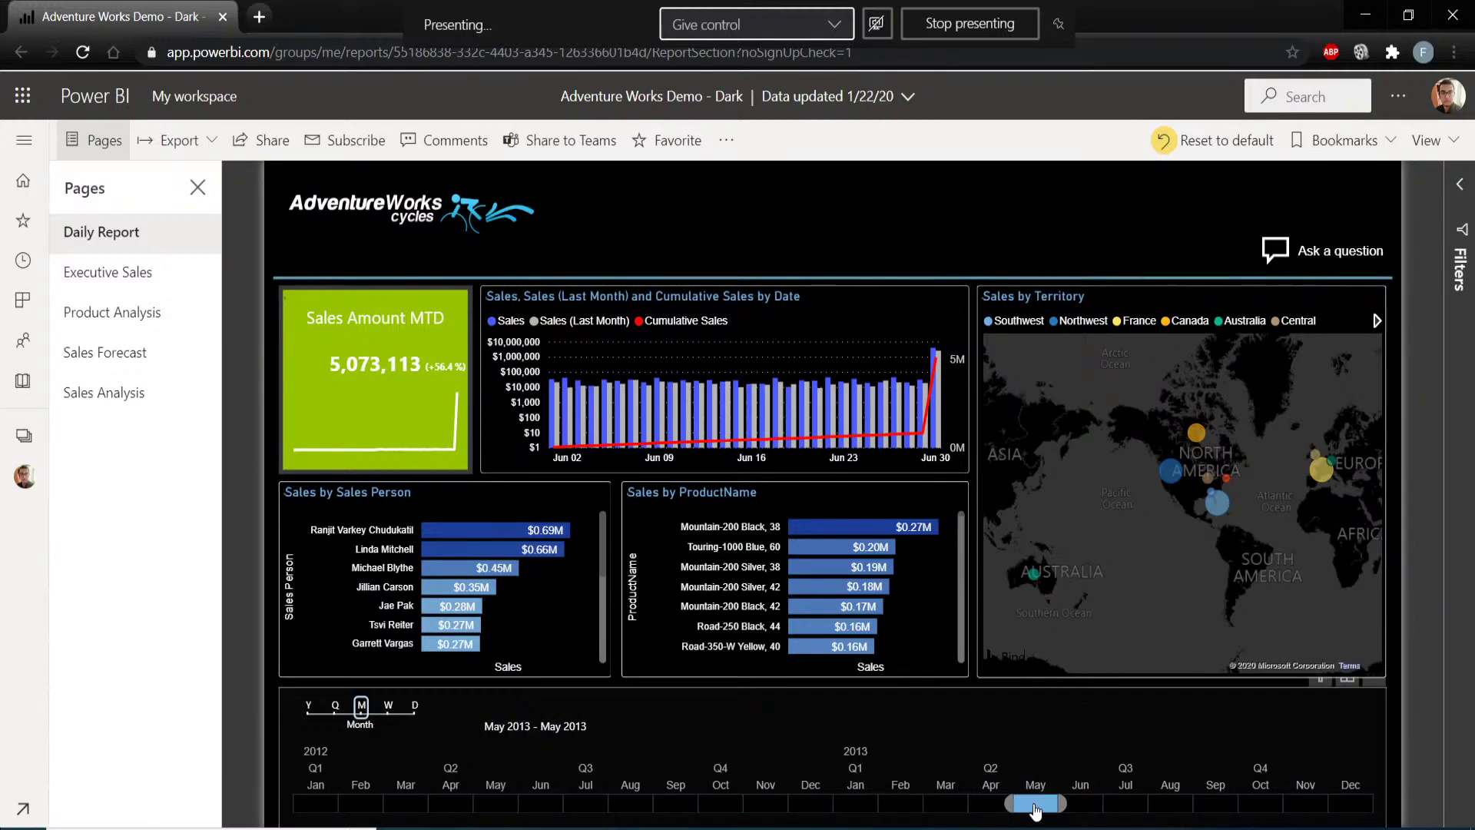
click(985, 805)
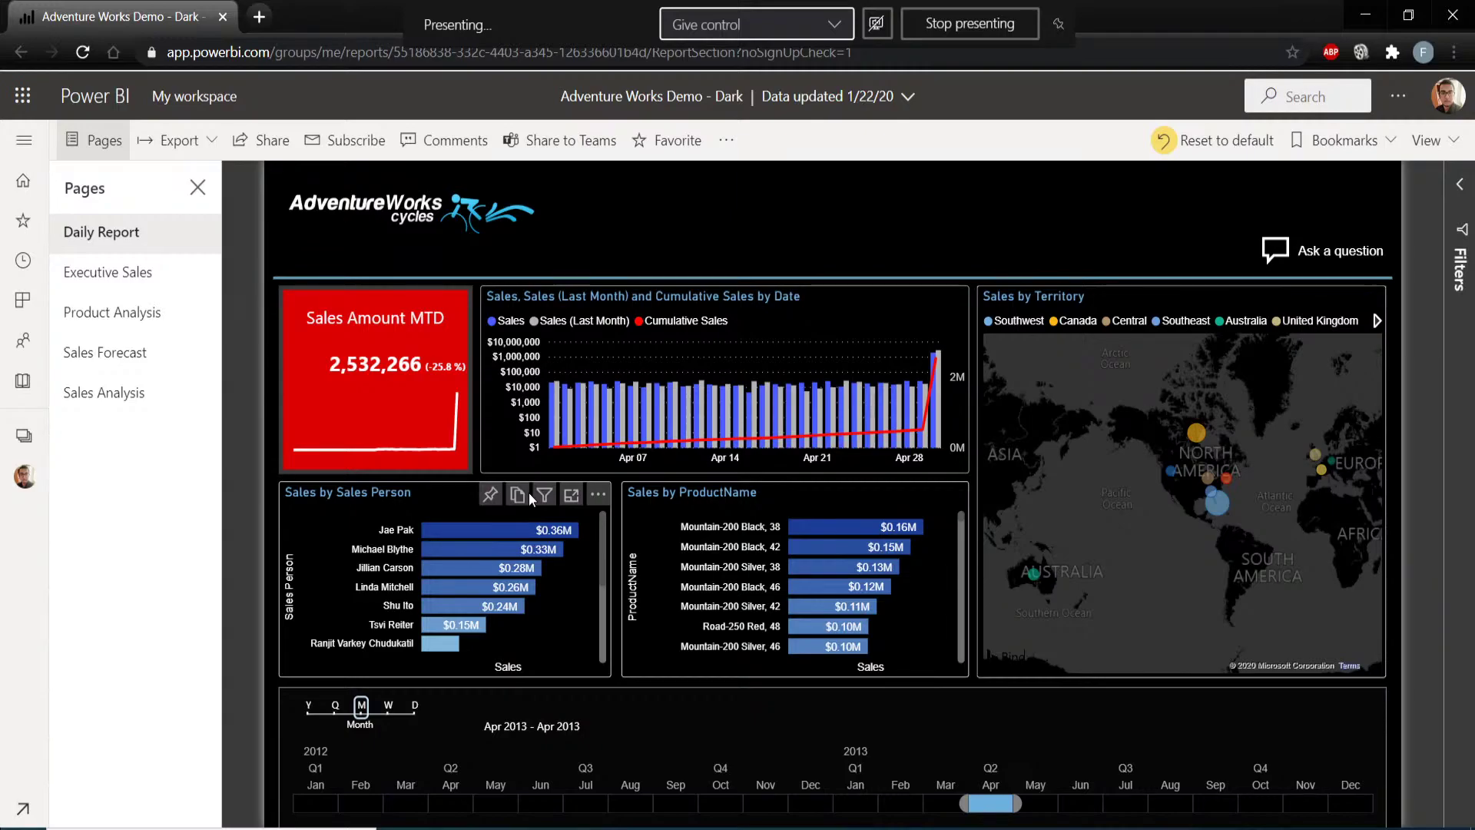
click(1160, 807)
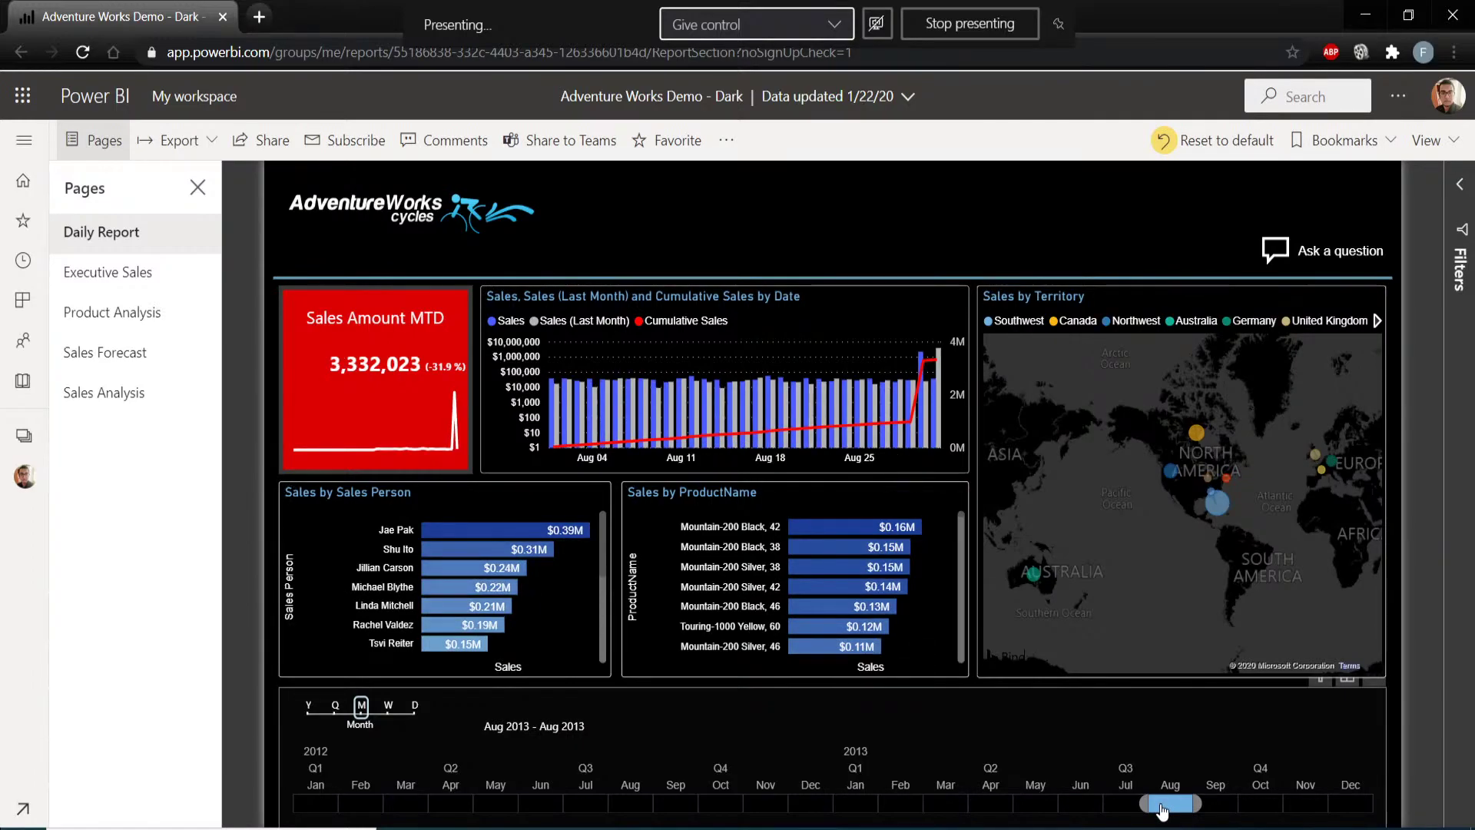
Step: Cross-filter the Daily Report page by the Mountain-200 Black, 38 bar and inspect that product's sales details
click(836, 545)
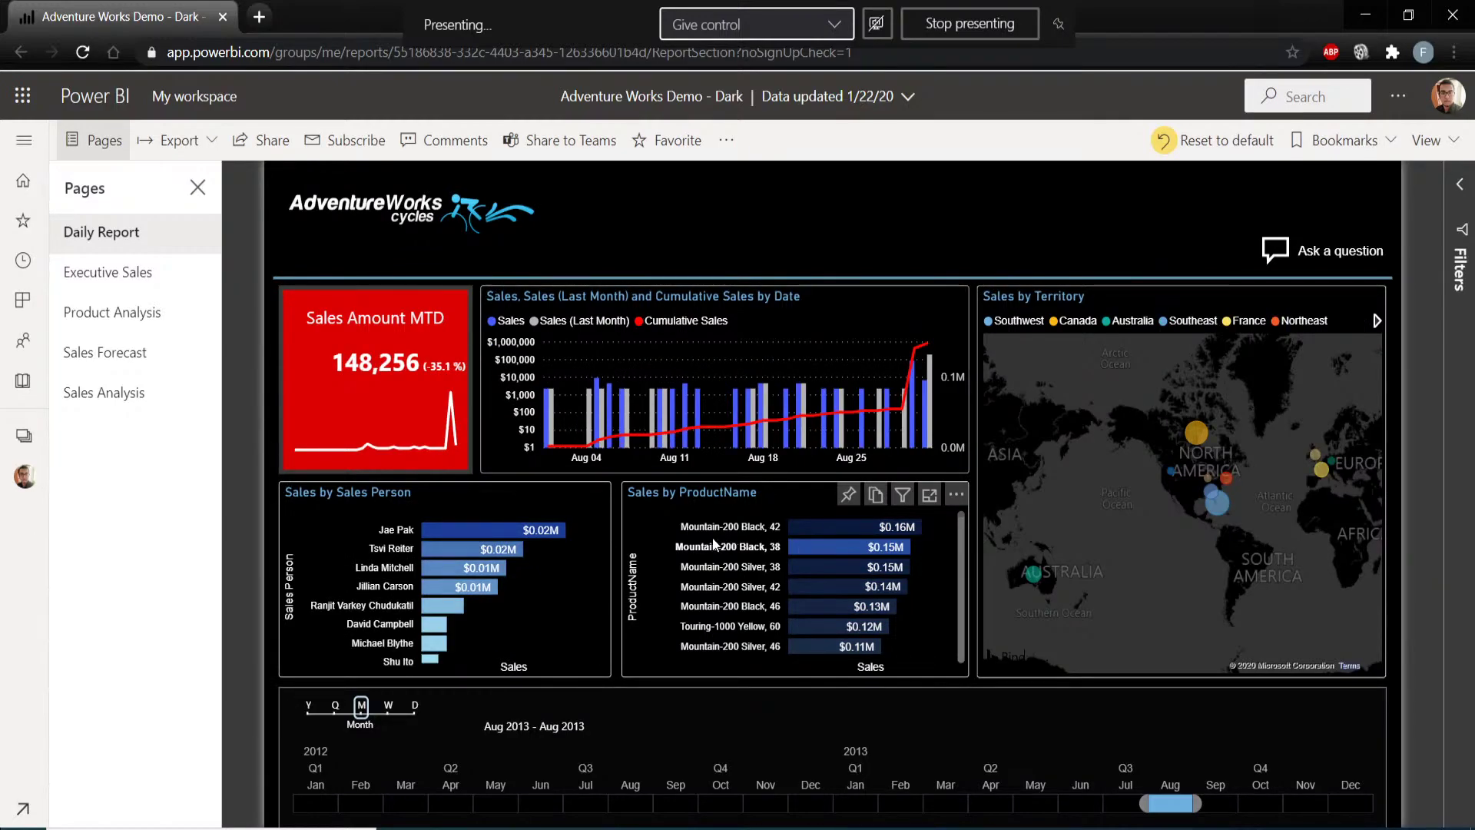
mouse_move(837, 556)
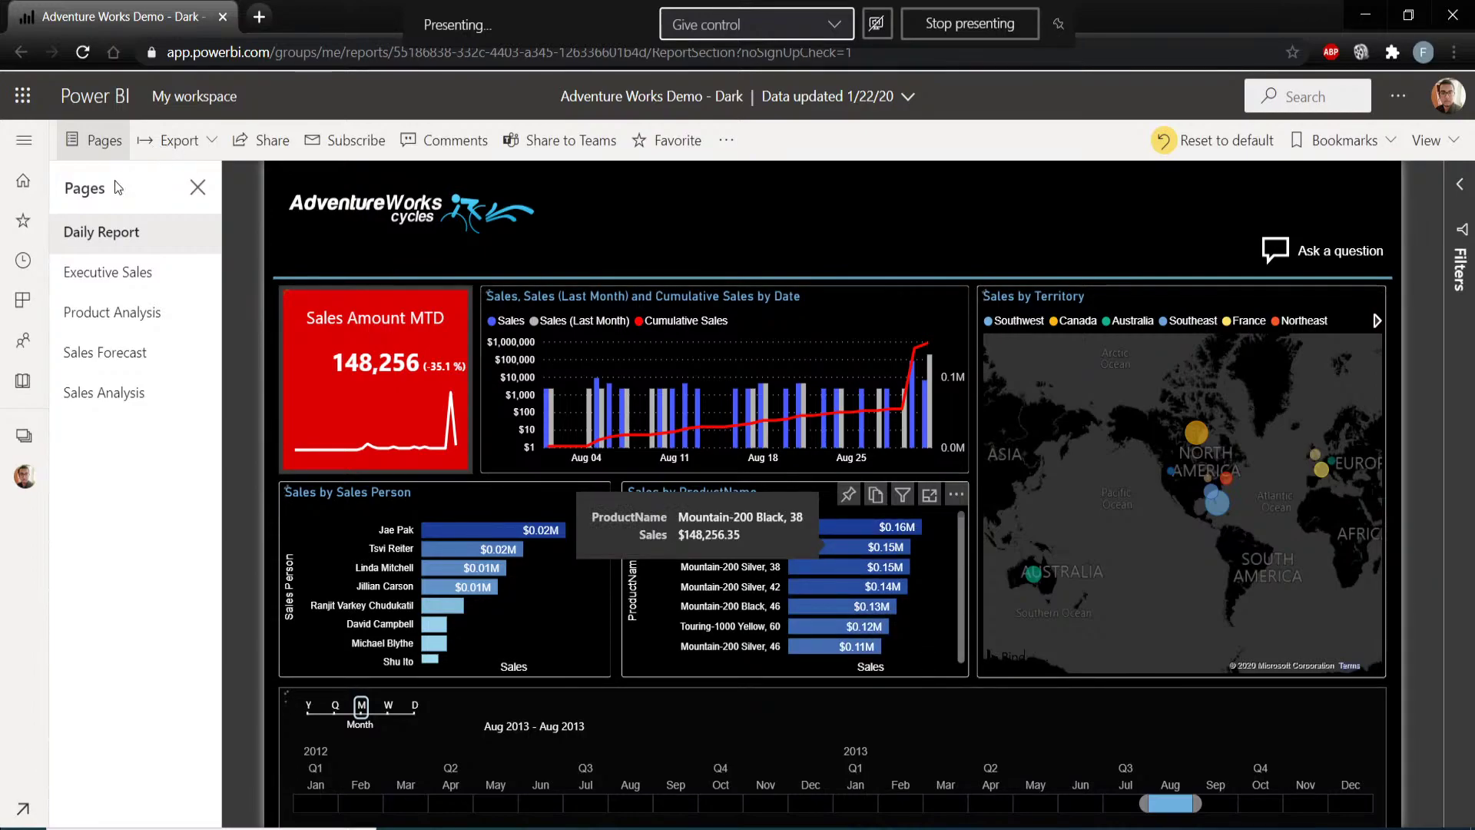
Step: View the Executive Sales page of the Adventure Works report and open its Product Analysis page
click(76, 283)
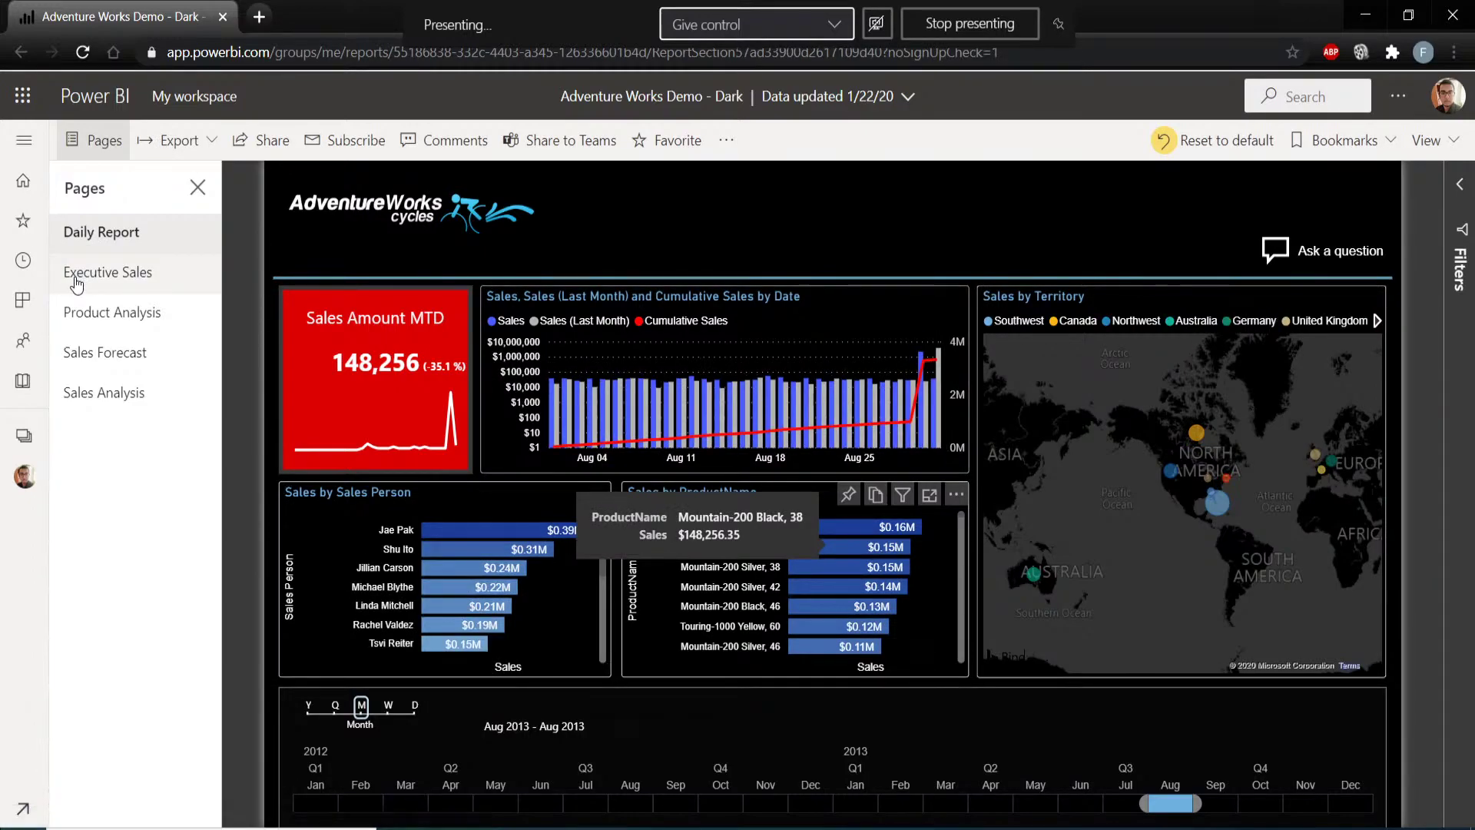
click(76, 283)
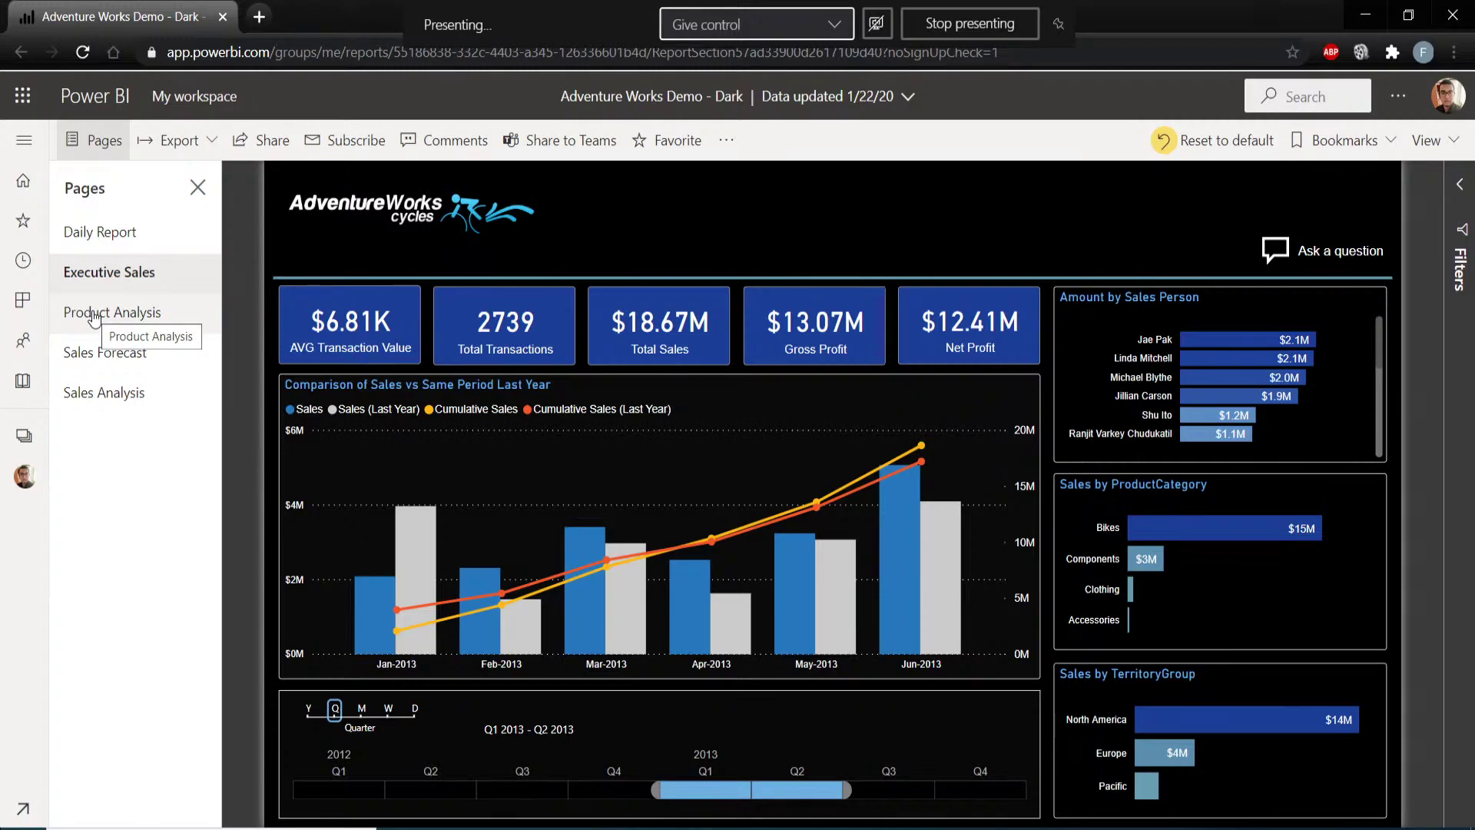
click(93, 315)
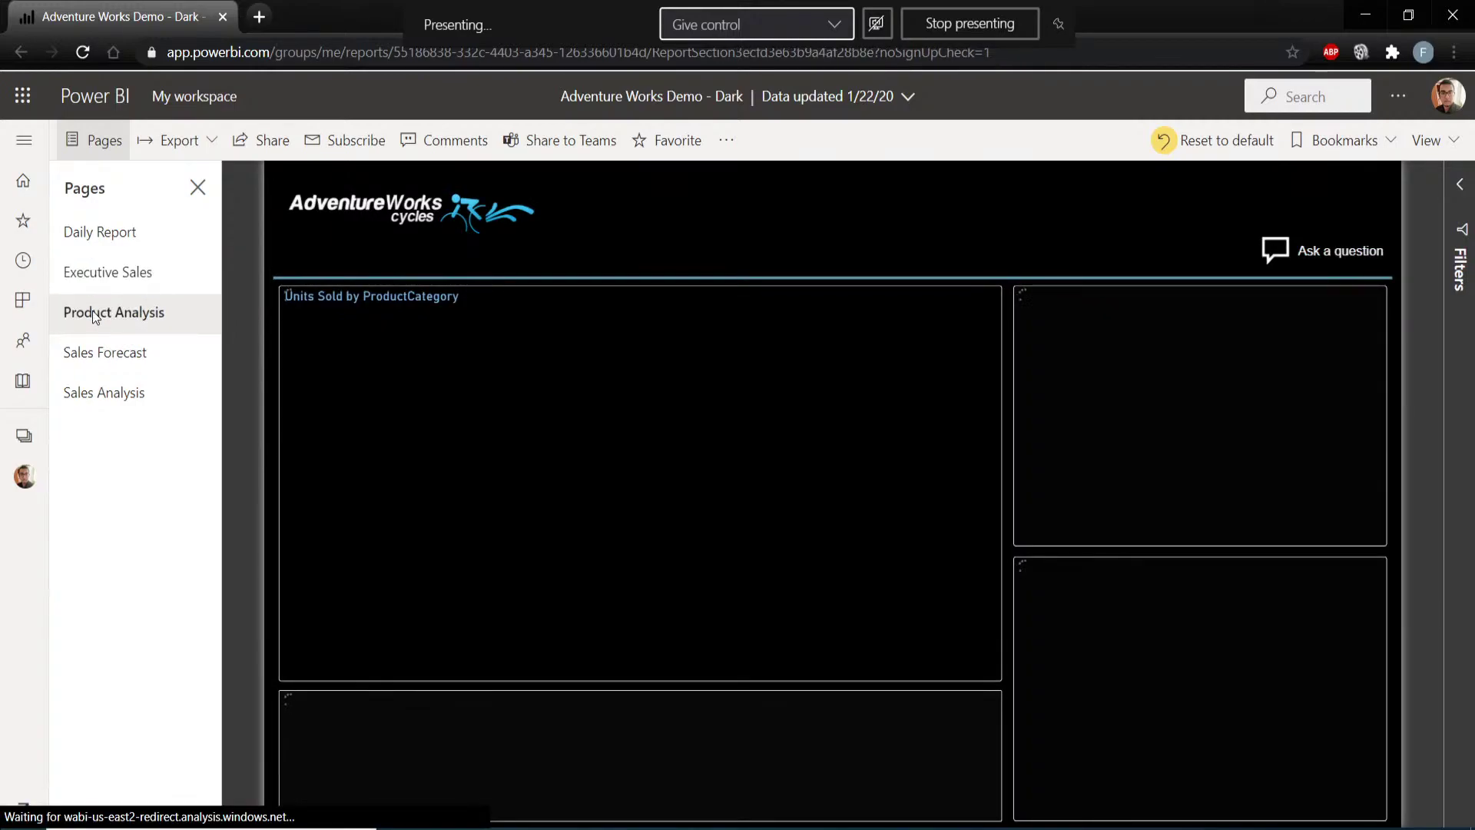